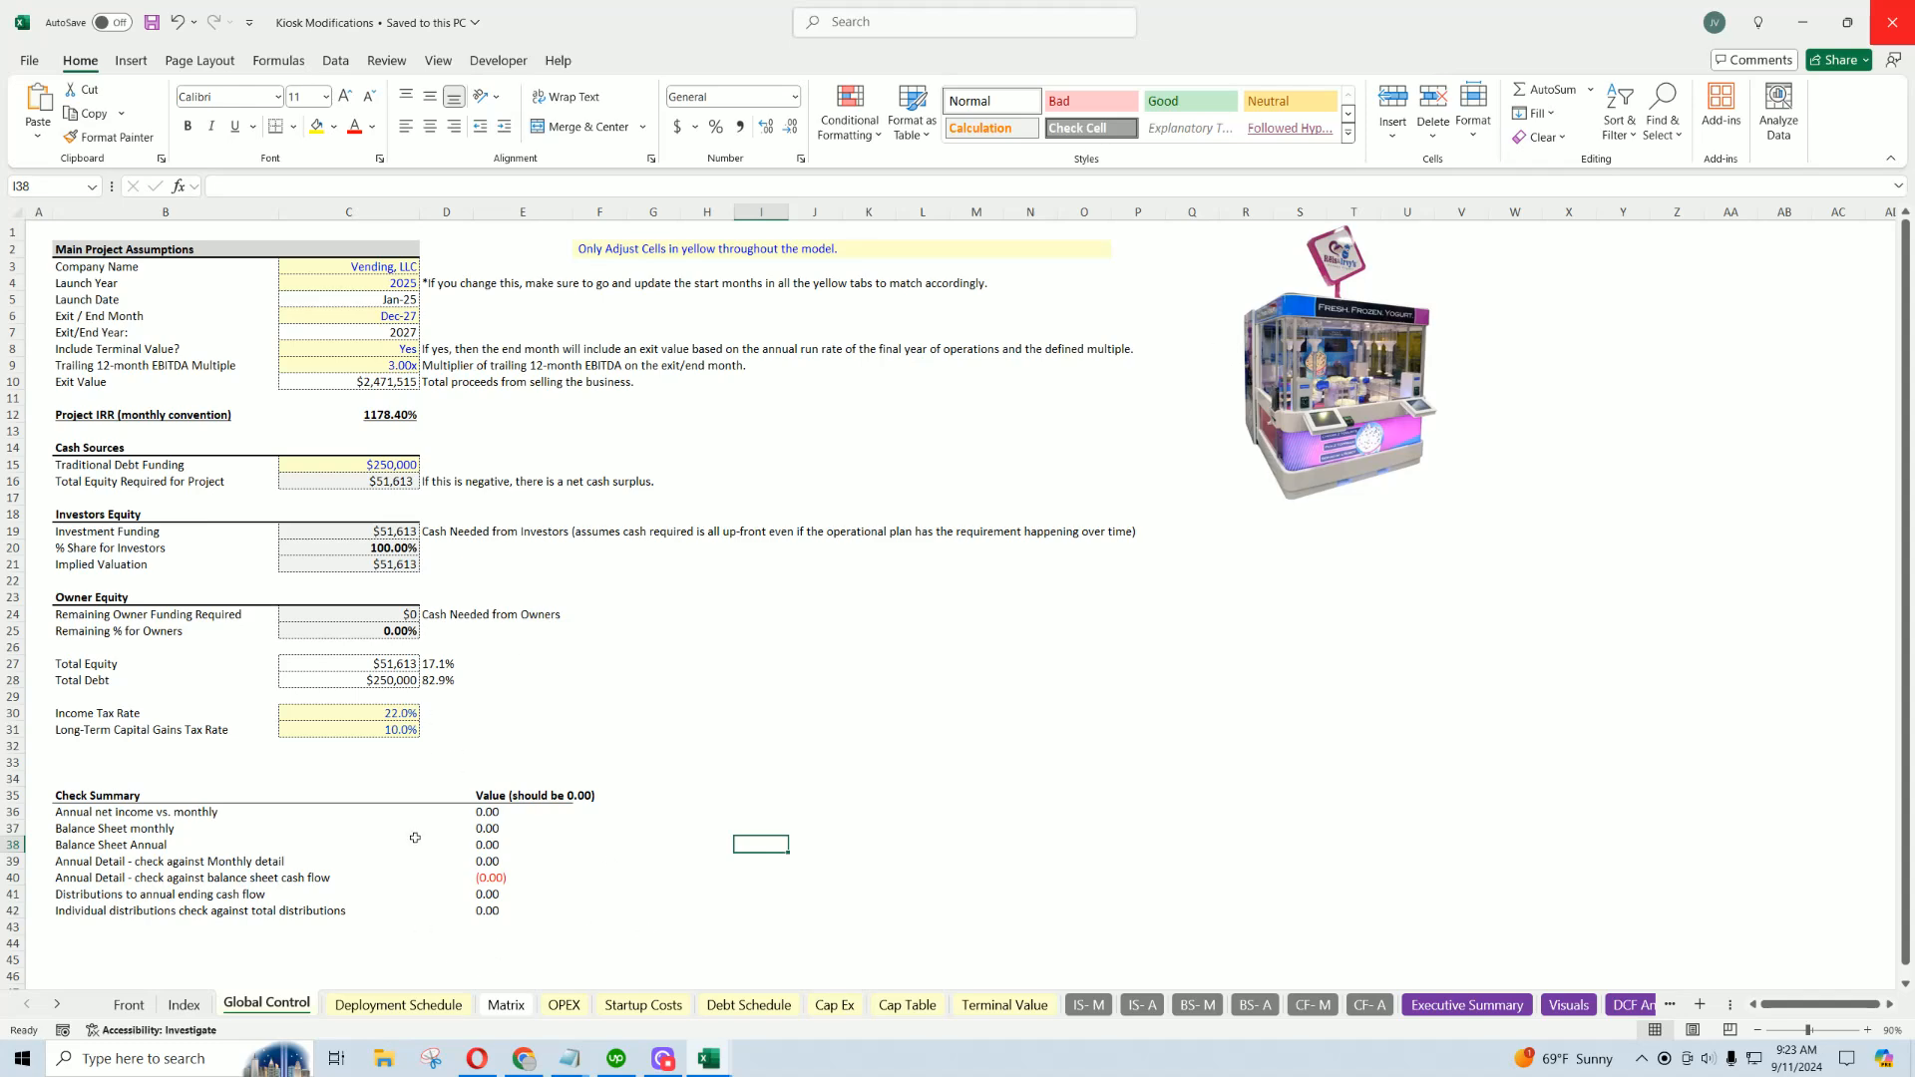
# Look through the monthly income statement, DCF Analysis and Visuals sheets, ending on Global Control.
pyautogui.click(1090, 1005)
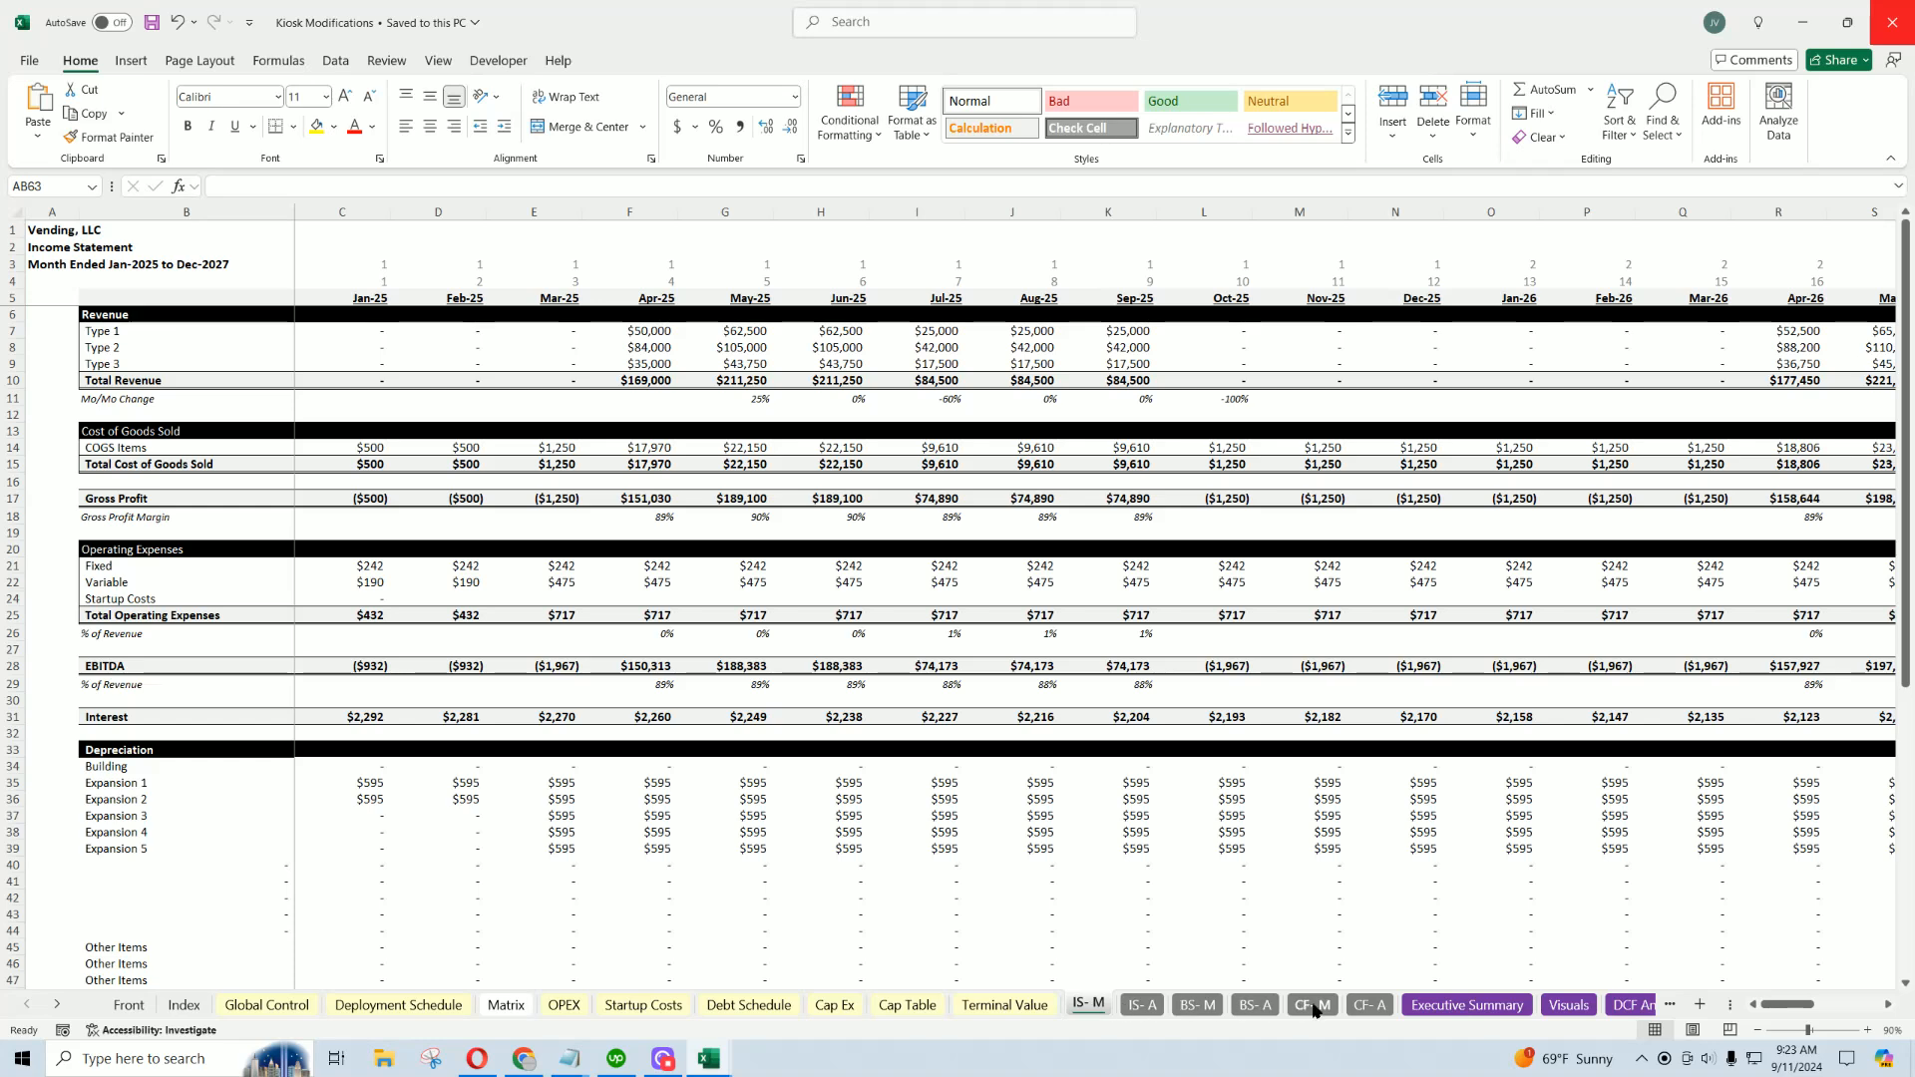
pyautogui.click(1618, 1006)
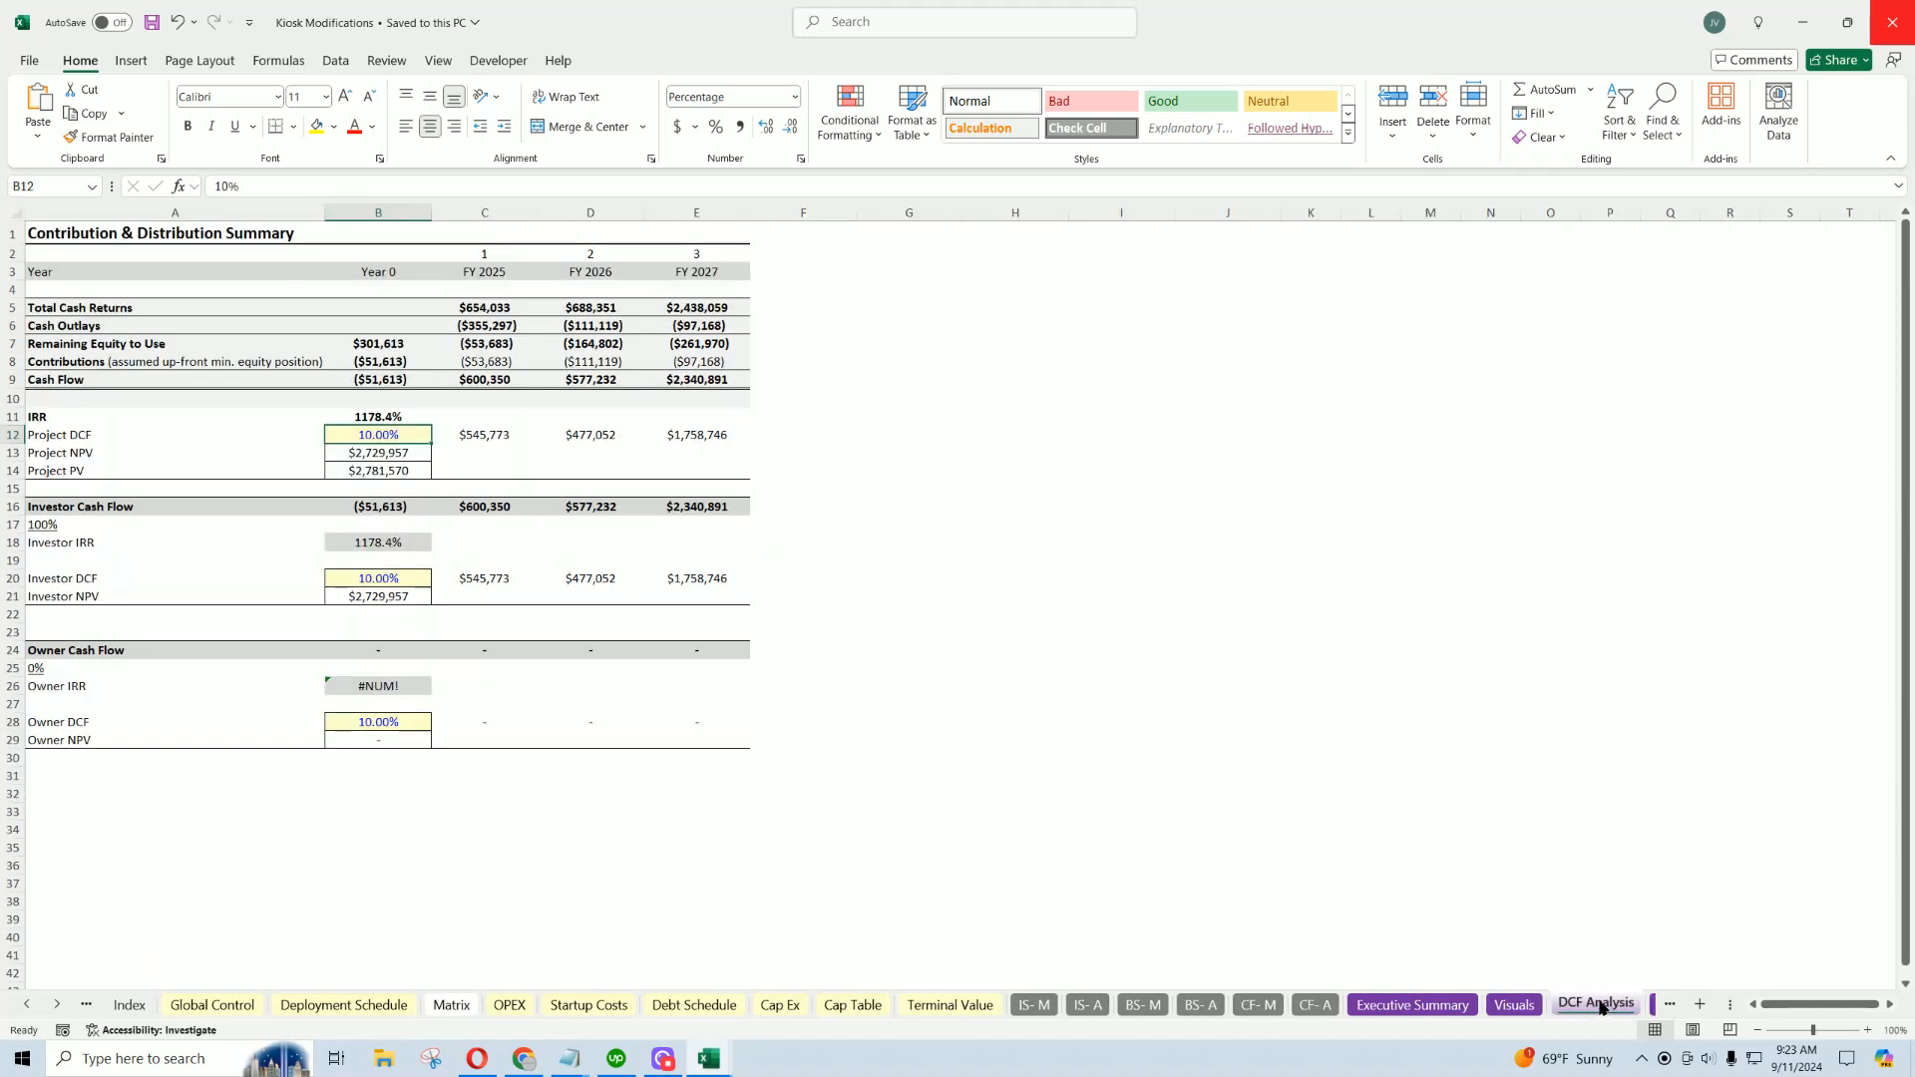
pyautogui.click(1514, 1005)
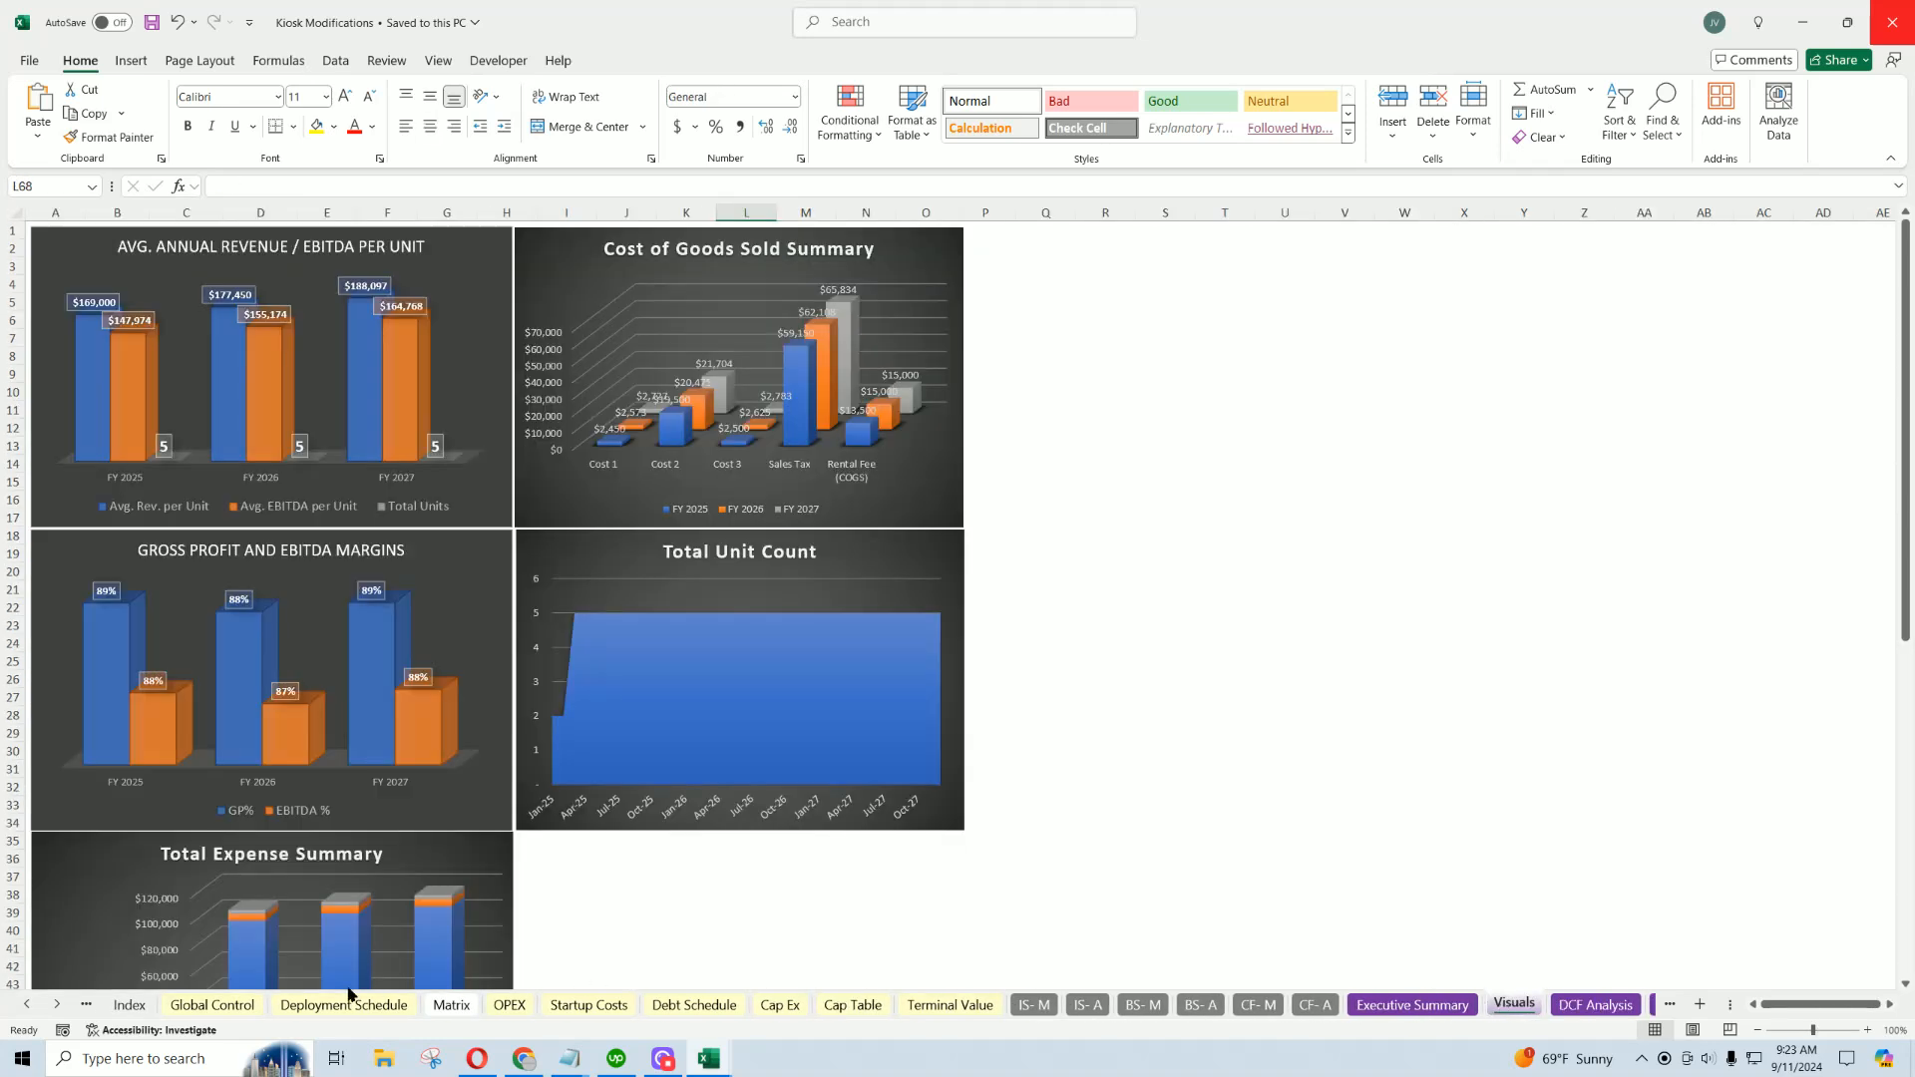
pyautogui.click(221, 1006)
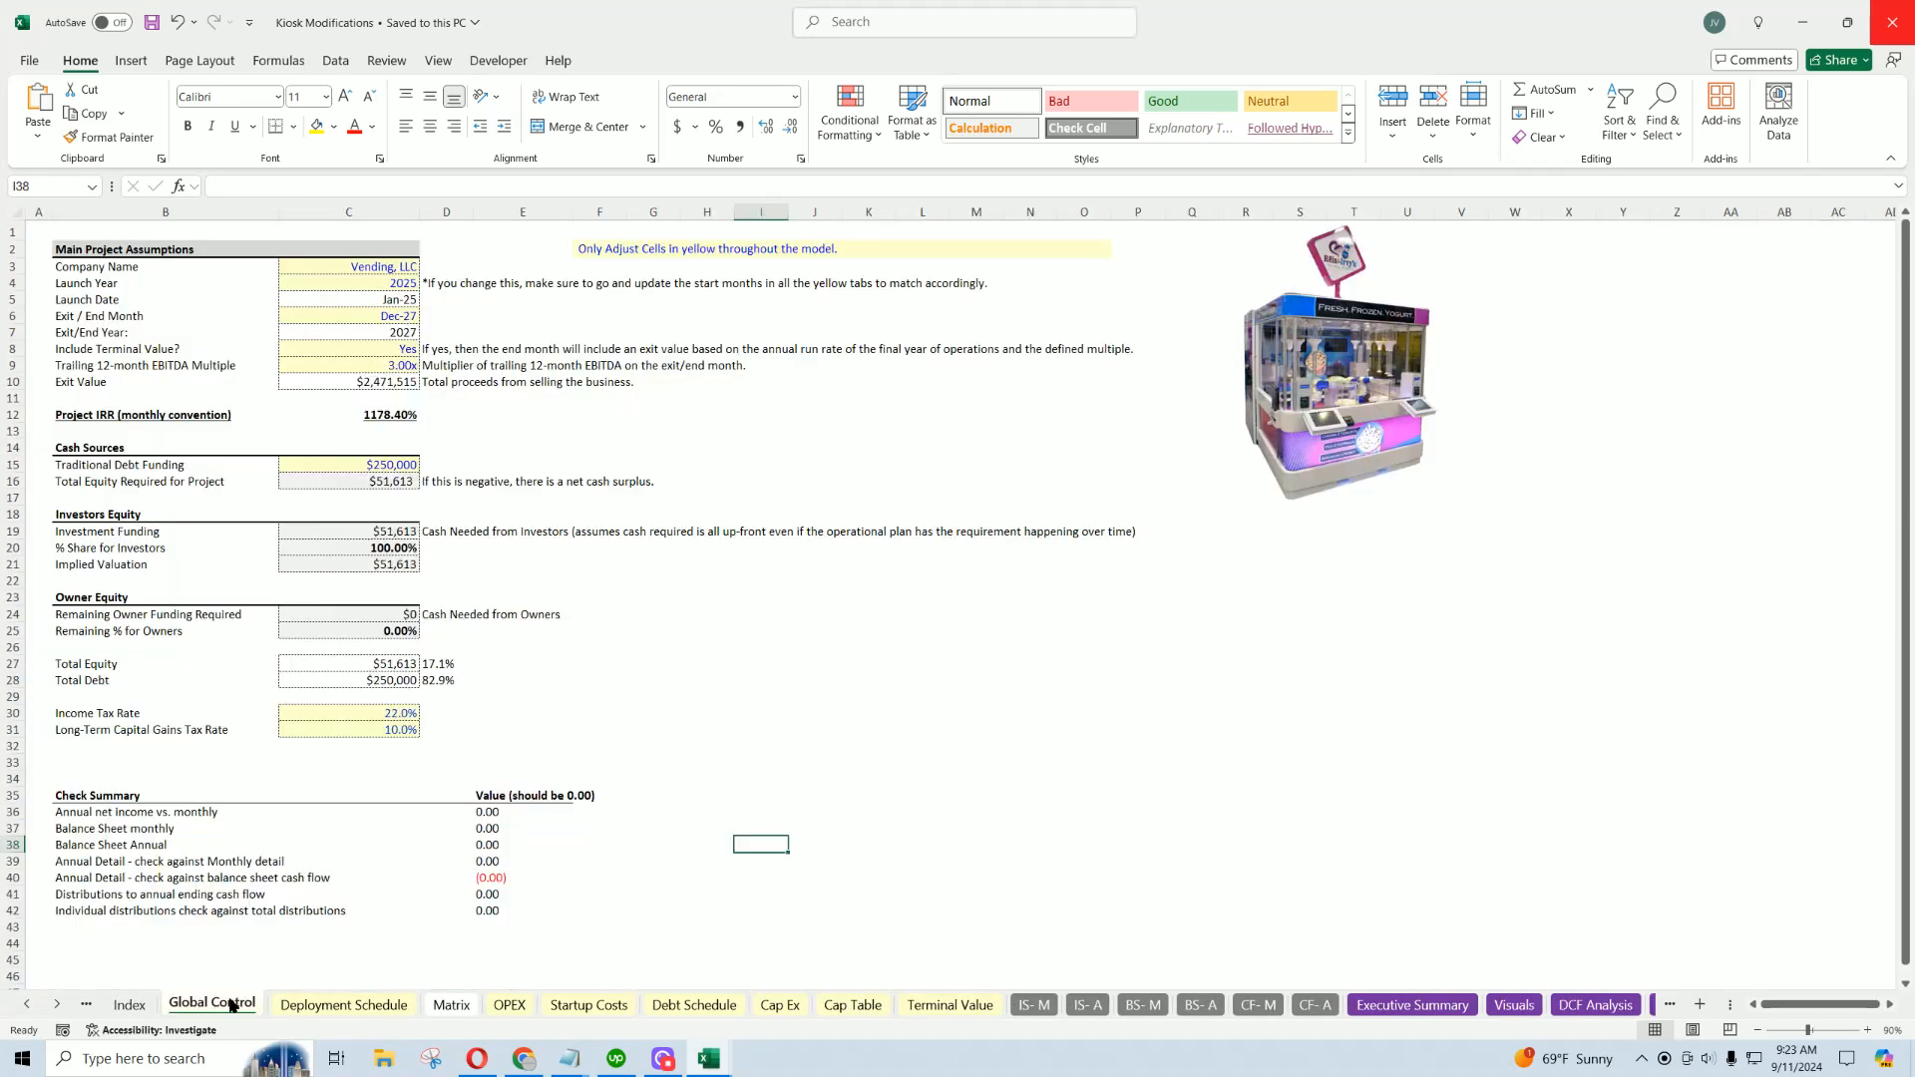
# Open the Deployment Schedule sheet and look over its assumptions and the Units Sold per Day chart.
pyautogui.click(317, 1005)
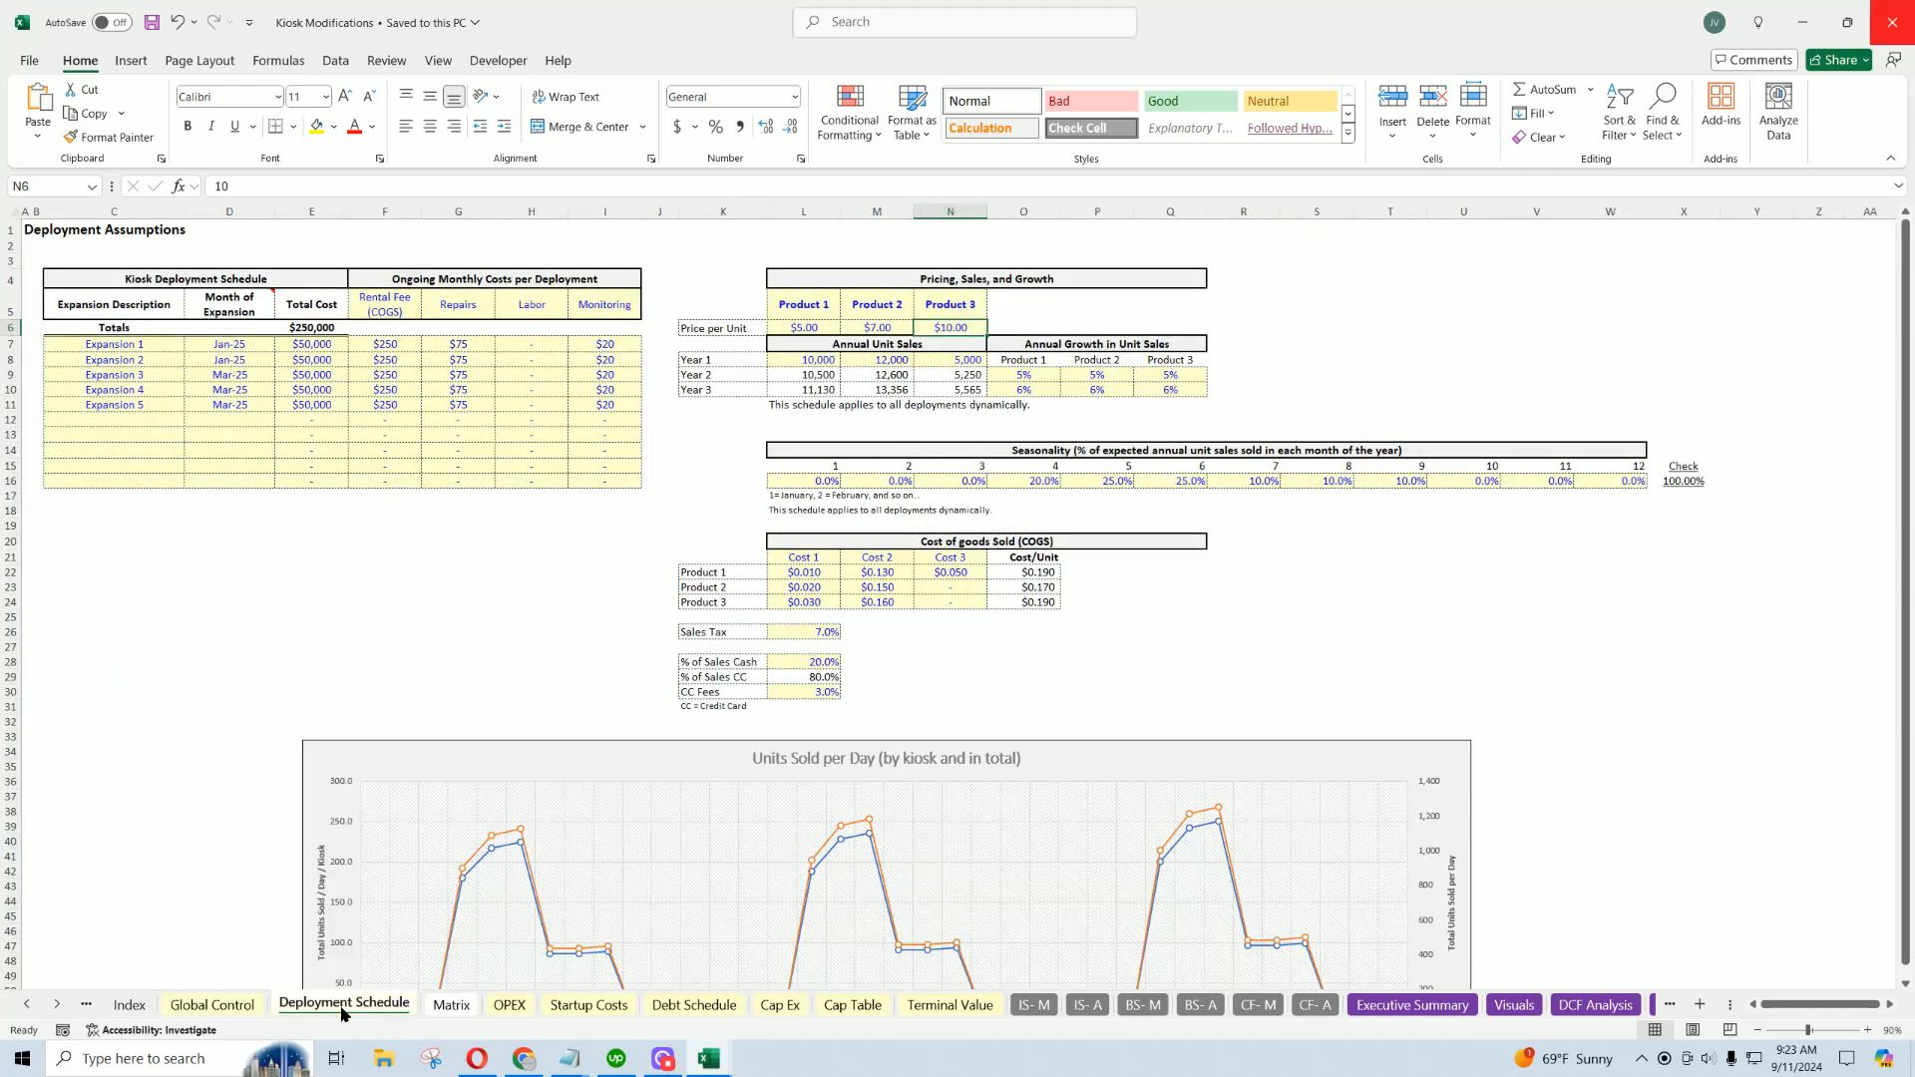
pyautogui.click(152, 639)
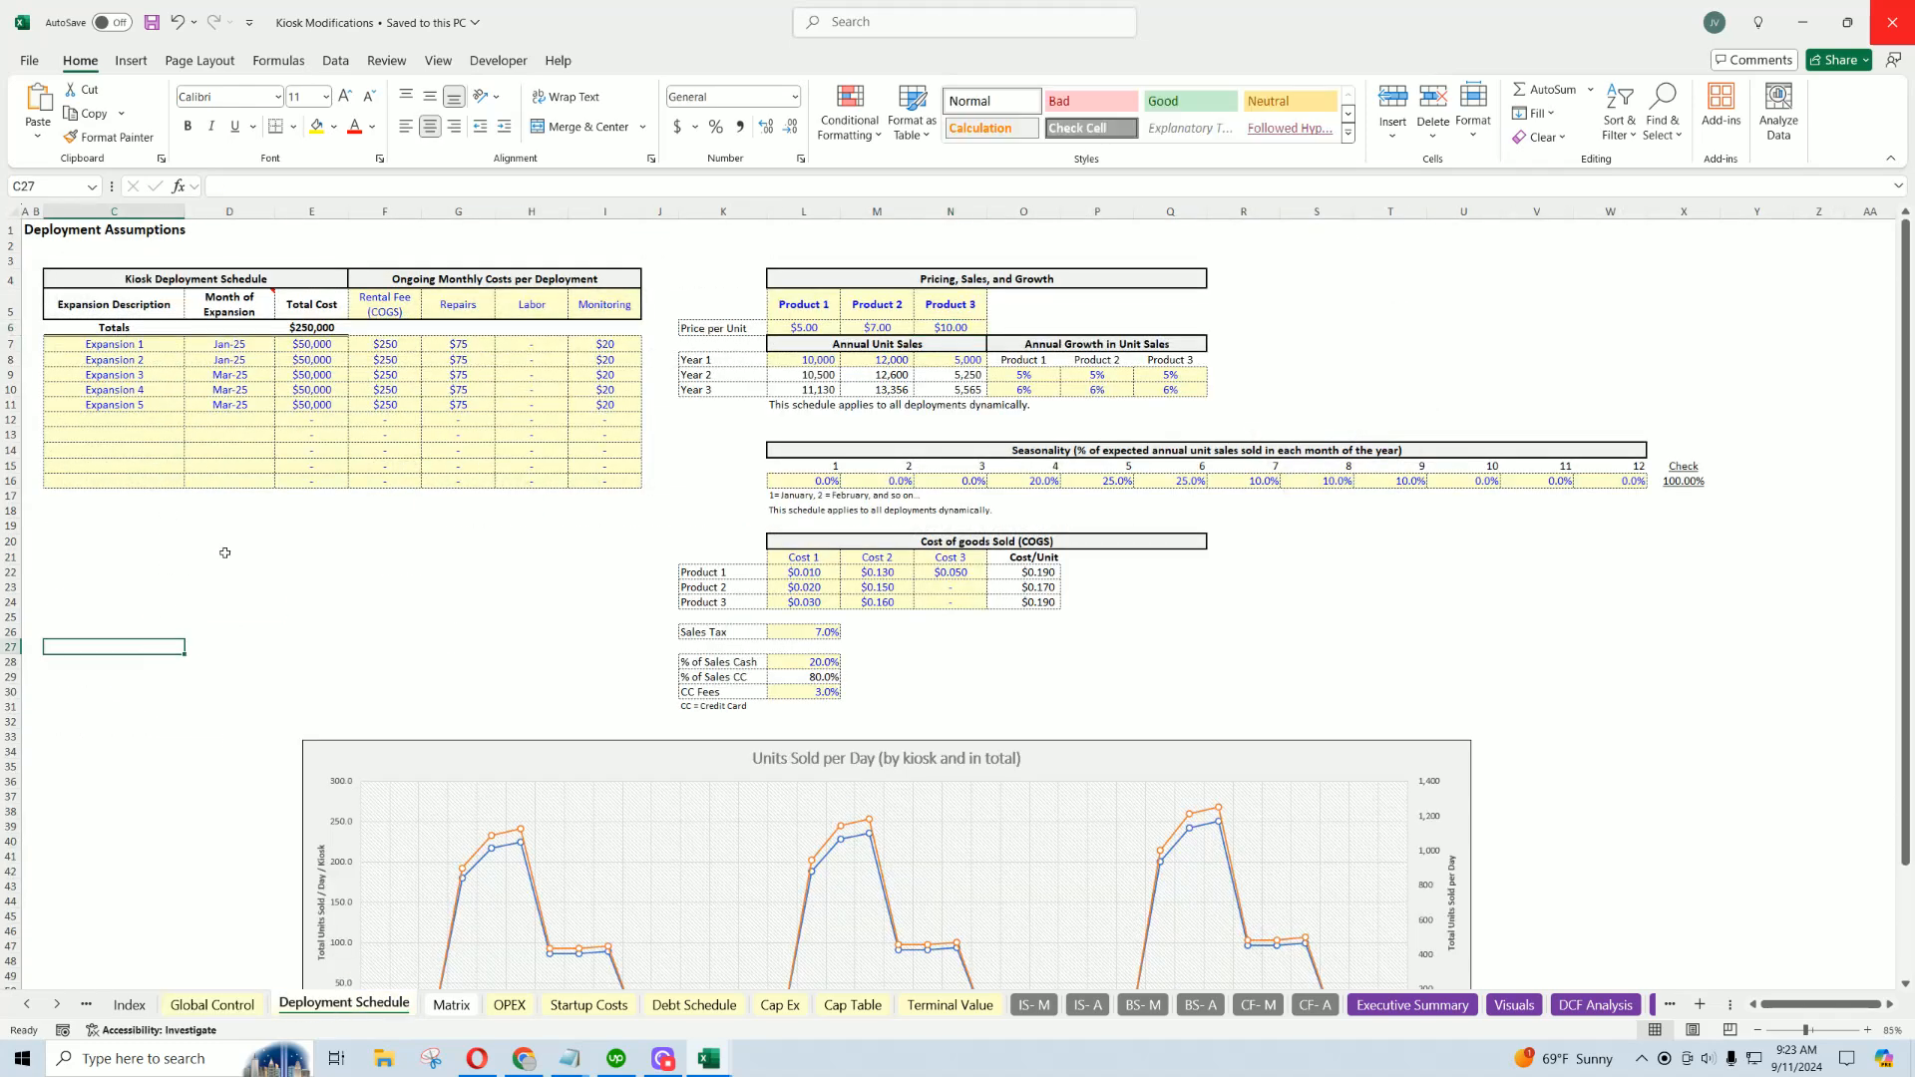
pyautogui.scroll(-9, 164, 634)
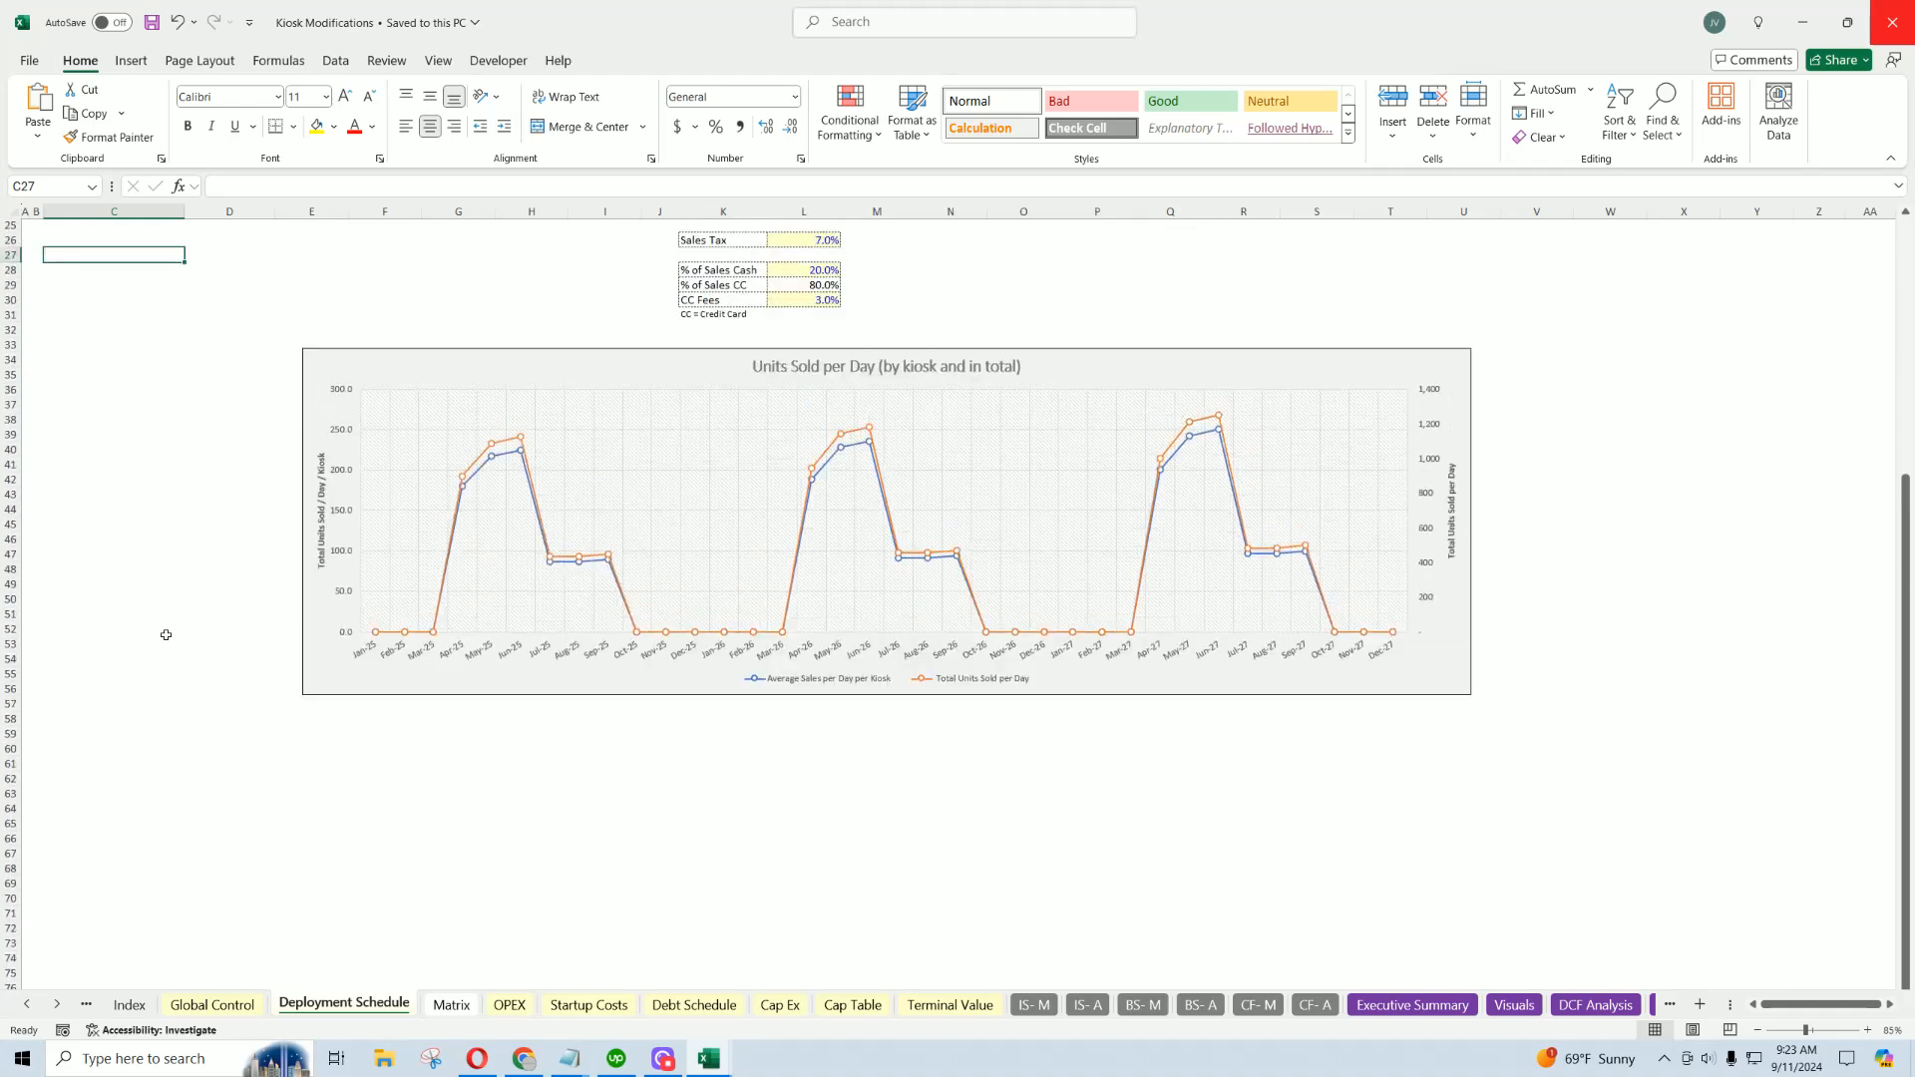
pyautogui.scroll(9, 165, 633)
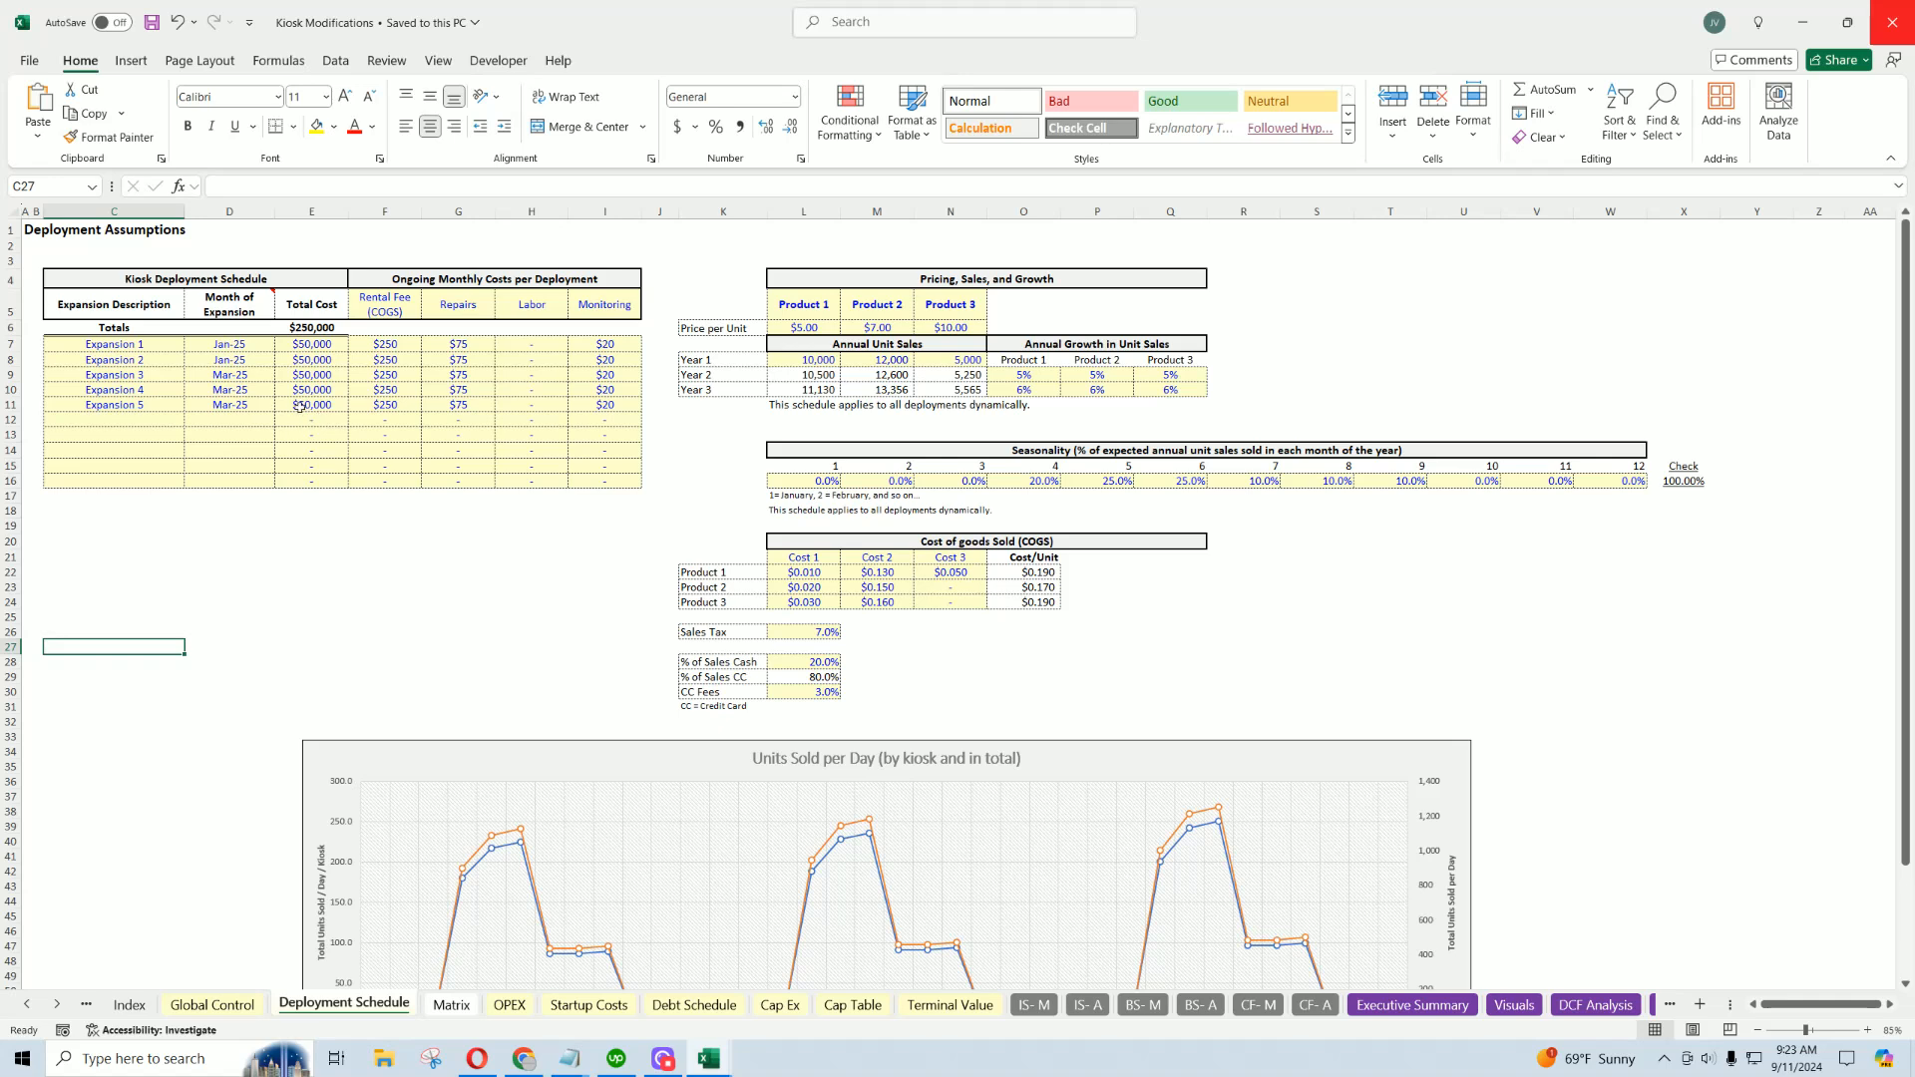
# Examine the expansion descriptions and the total costs of the first three expansions in the Kiosk Deployment Schedule.
pyautogui.click(119, 346)
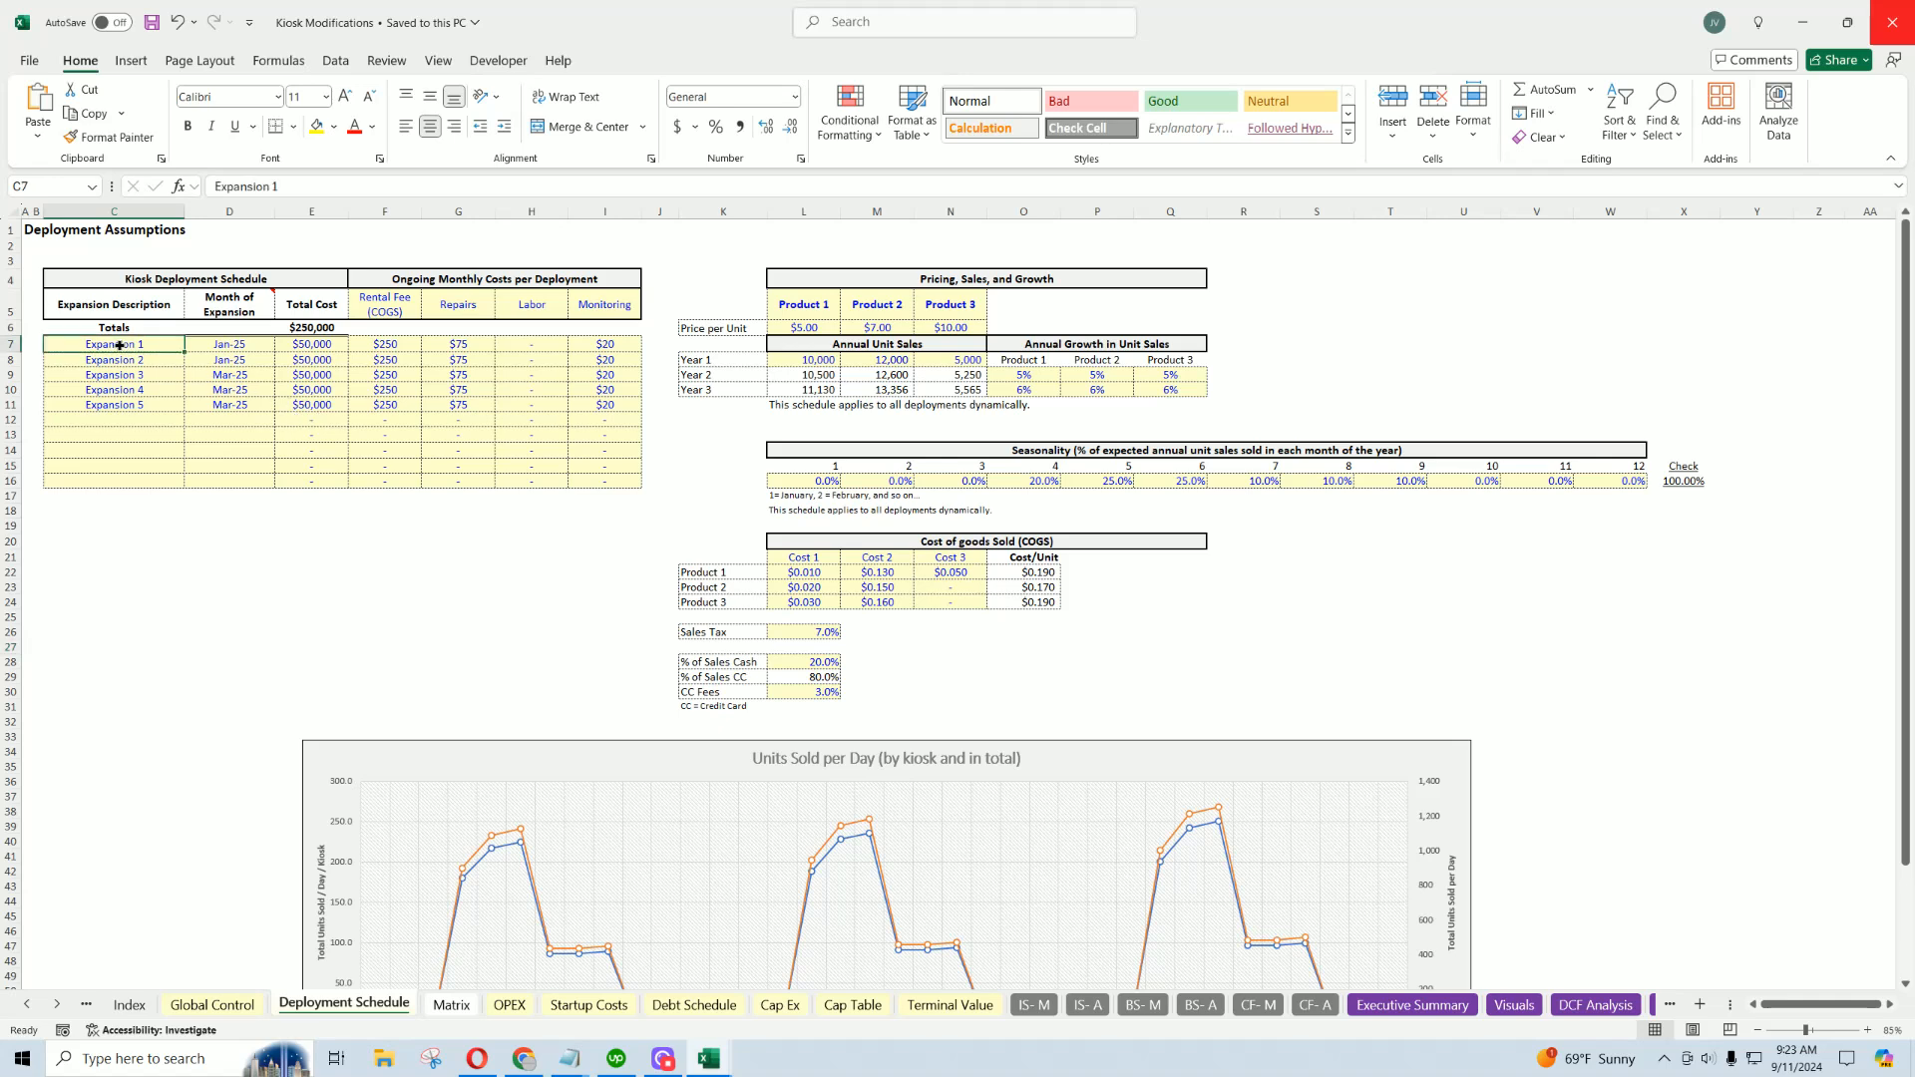
pyautogui.click(150, 359)
pyautogui.click(156, 376)
pyautogui.click(152, 421)
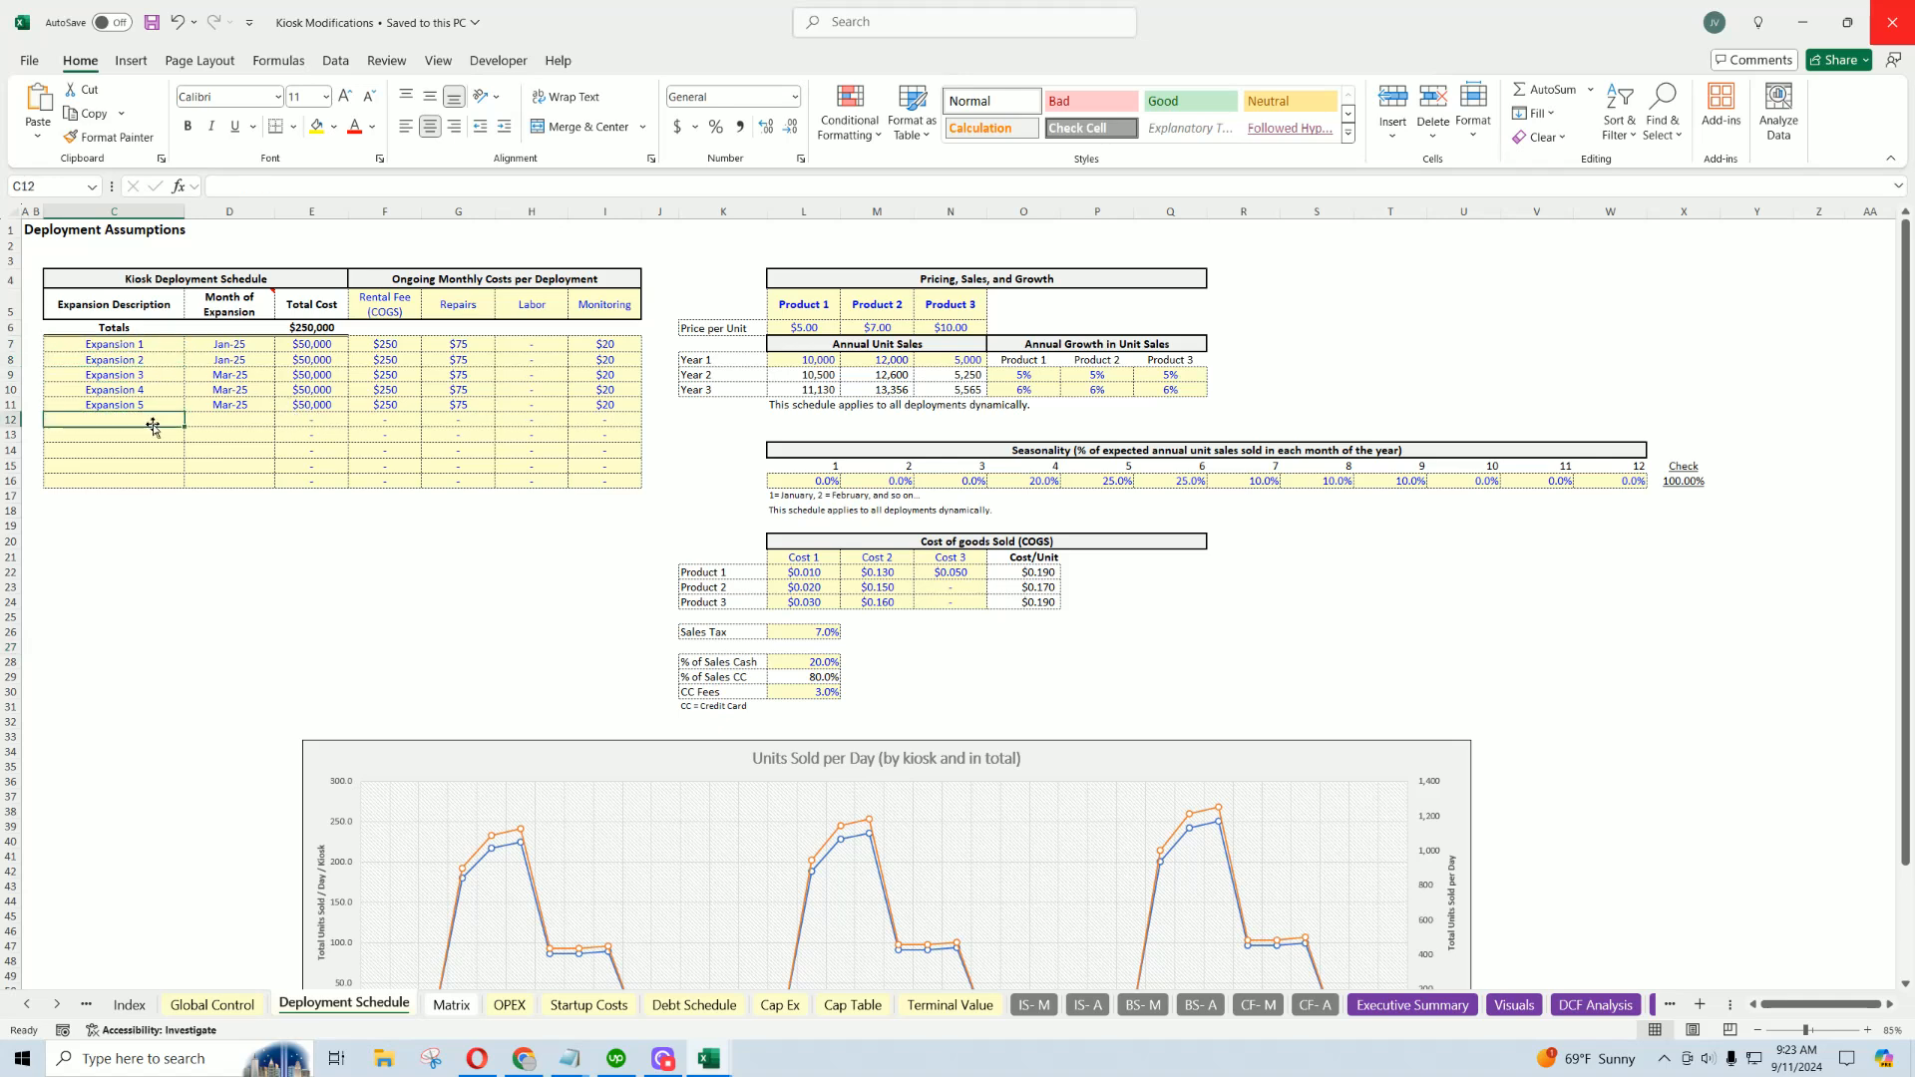
pyautogui.click(141, 346)
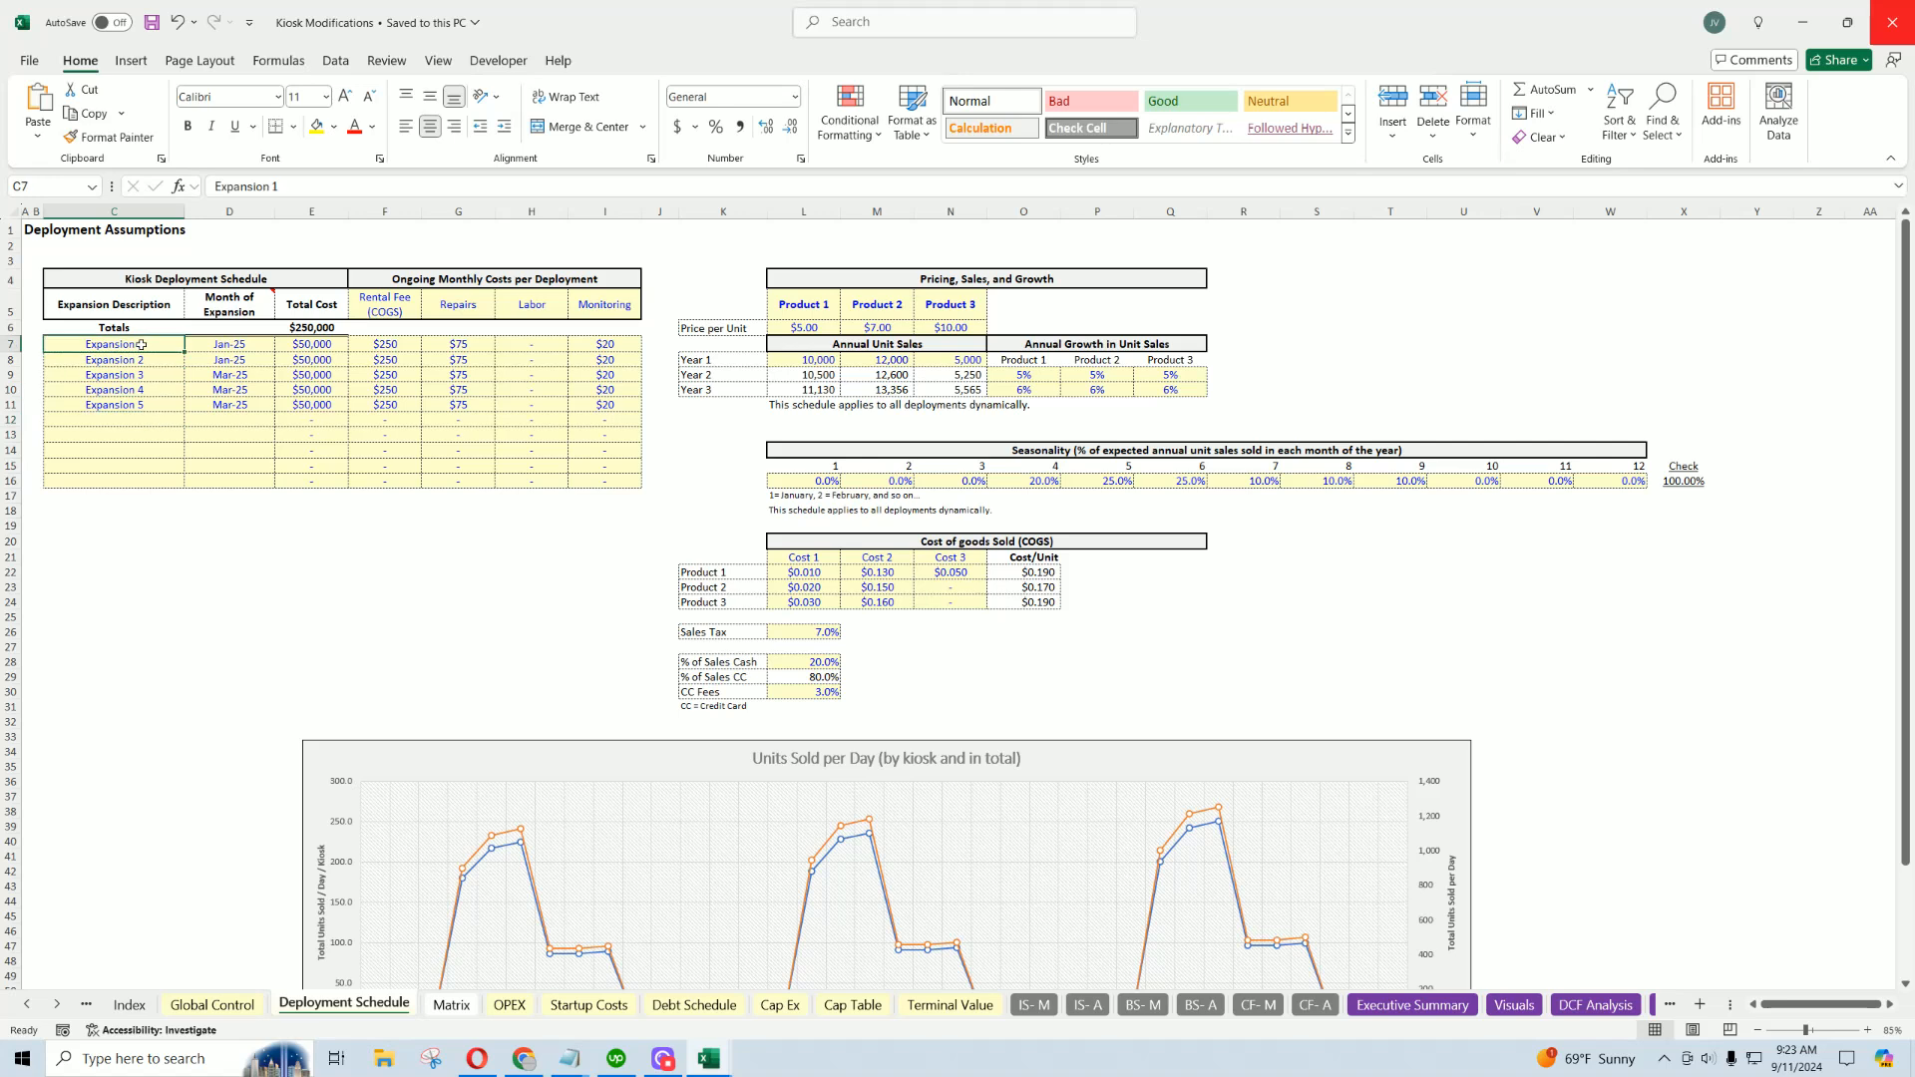
pyautogui.click(310, 346)
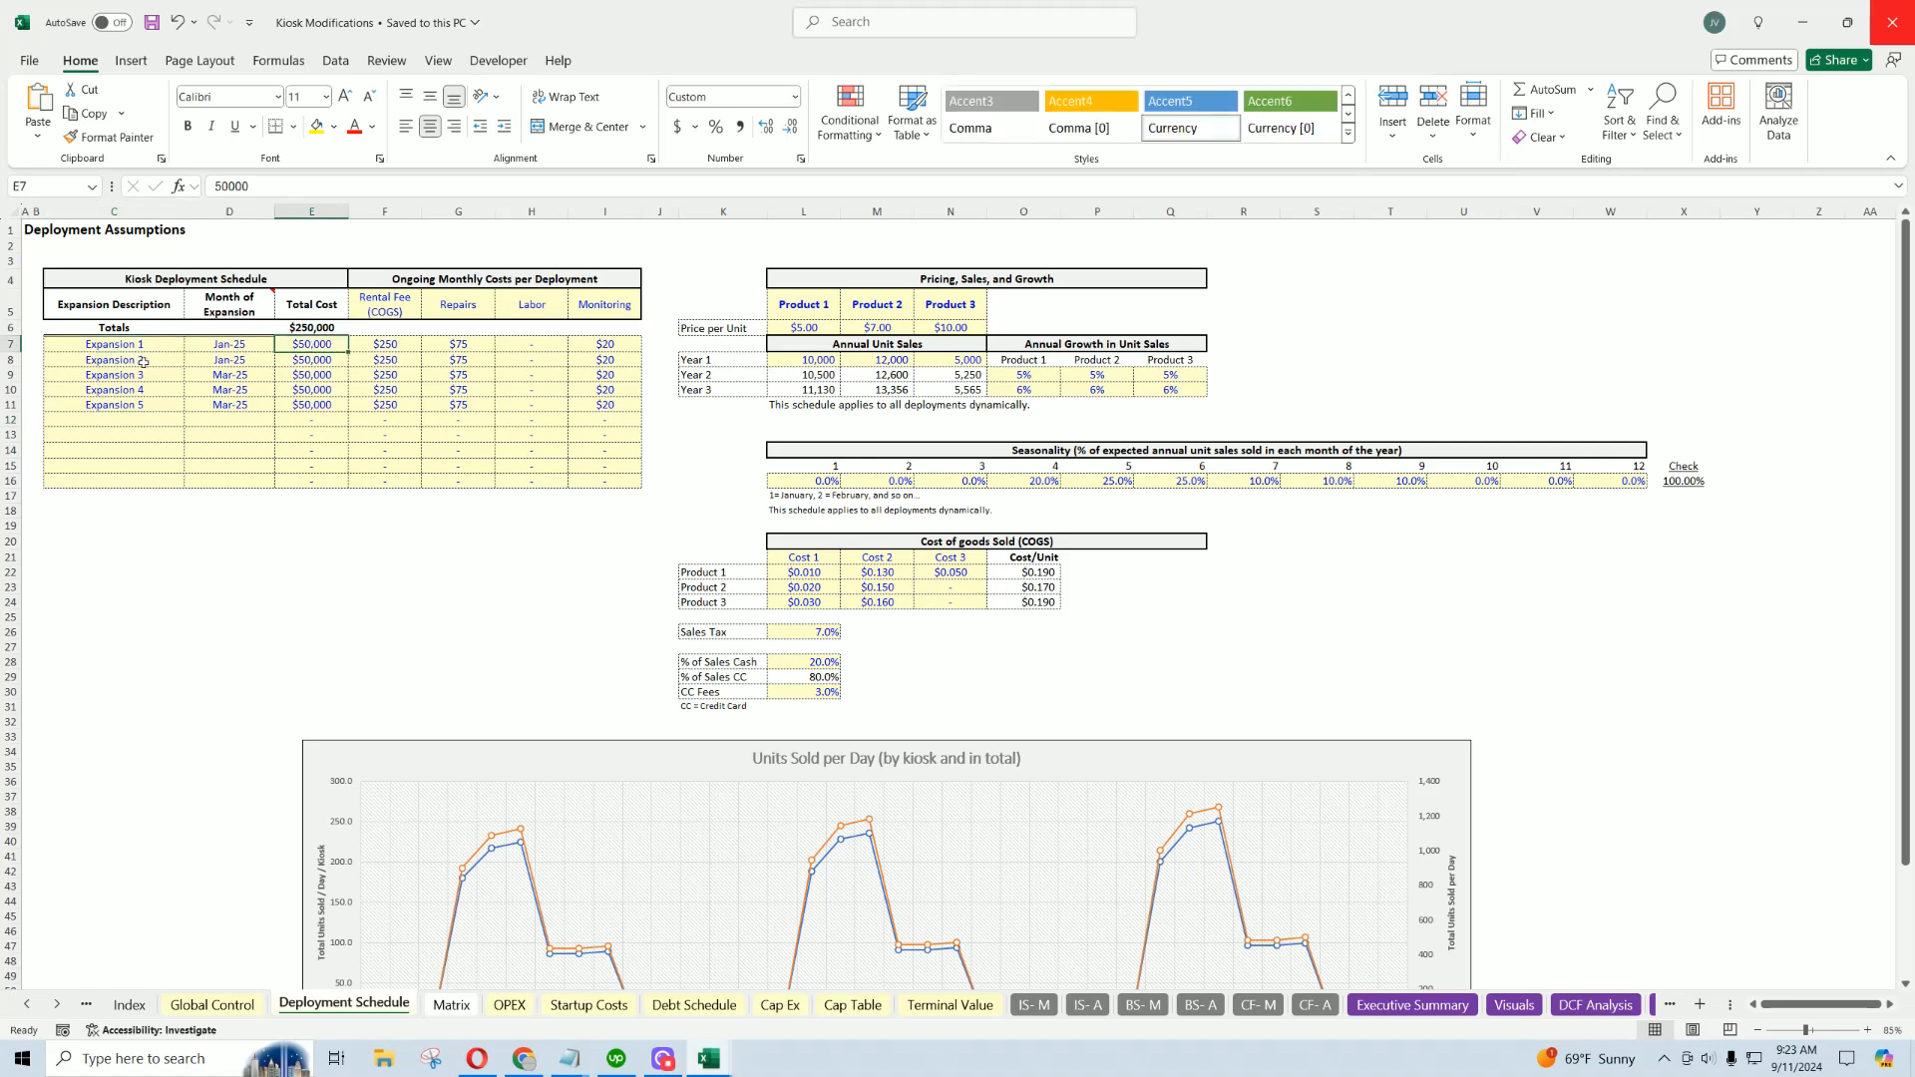
pyautogui.click(320, 361)
pyautogui.click(316, 376)
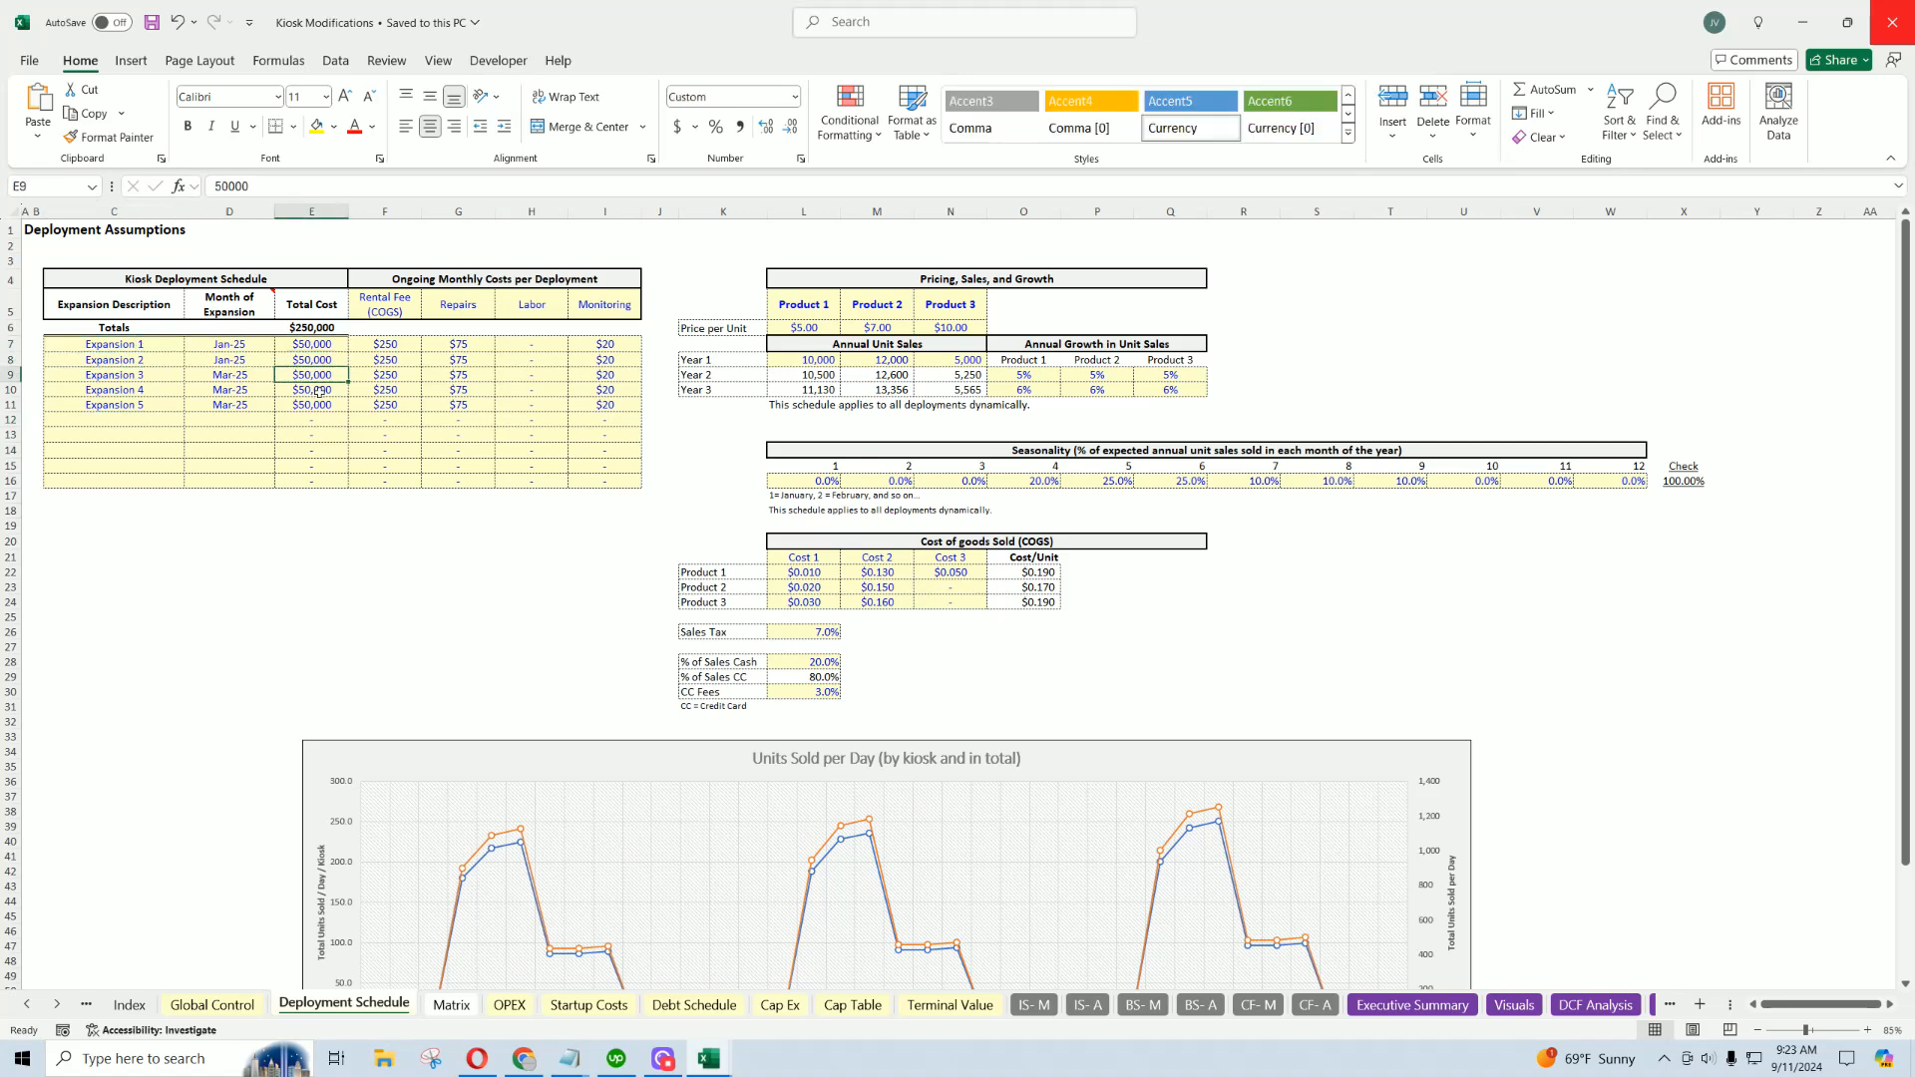
# Review all expansion description rows, including the blank ones, plus Expansion 1's month of expansion and total cost.
pyautogui.moveTo(112, 346); pyautogui.dragTo(152, 401)
pyautogui.click(594, 361)
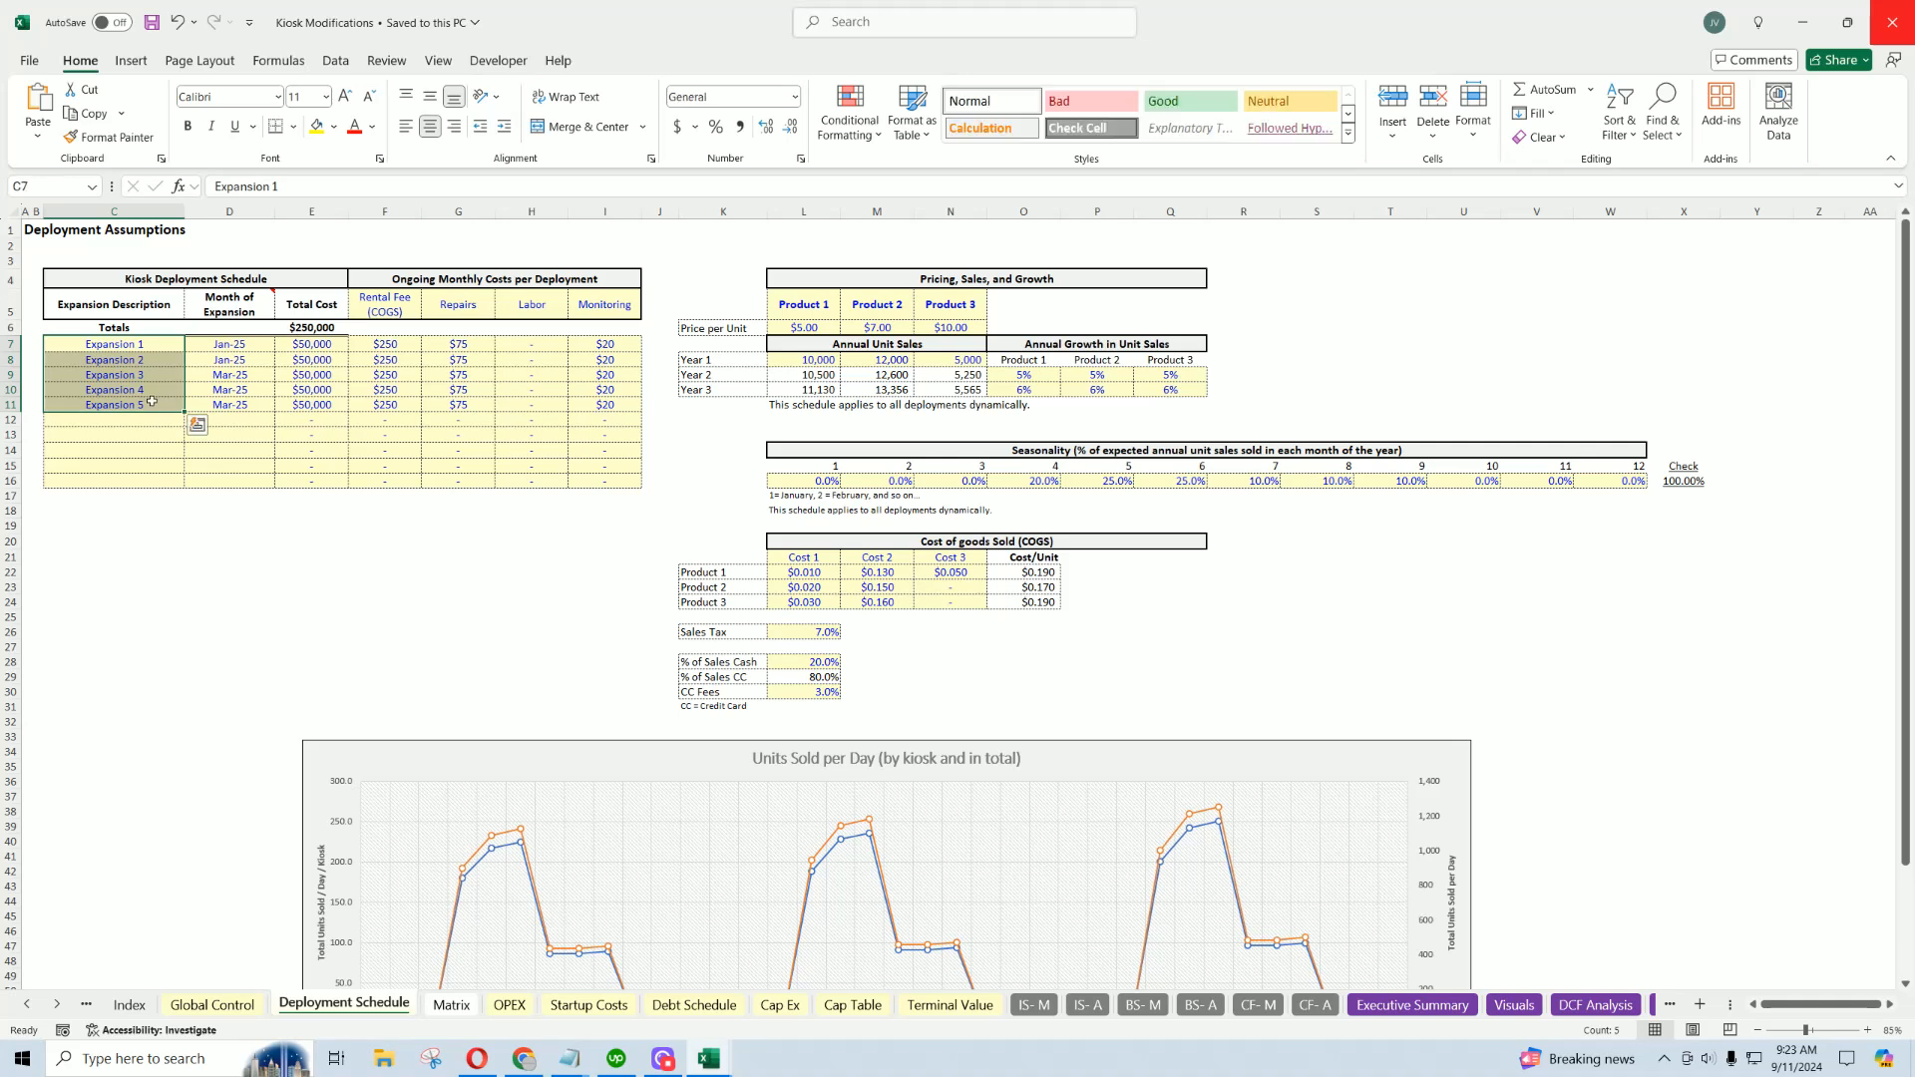
pyautogui.click(144, 450)
pyautogui.moveTo(137, 346); pyautogui.dragTo(153, 487)
pyautogui.click(137, 344)
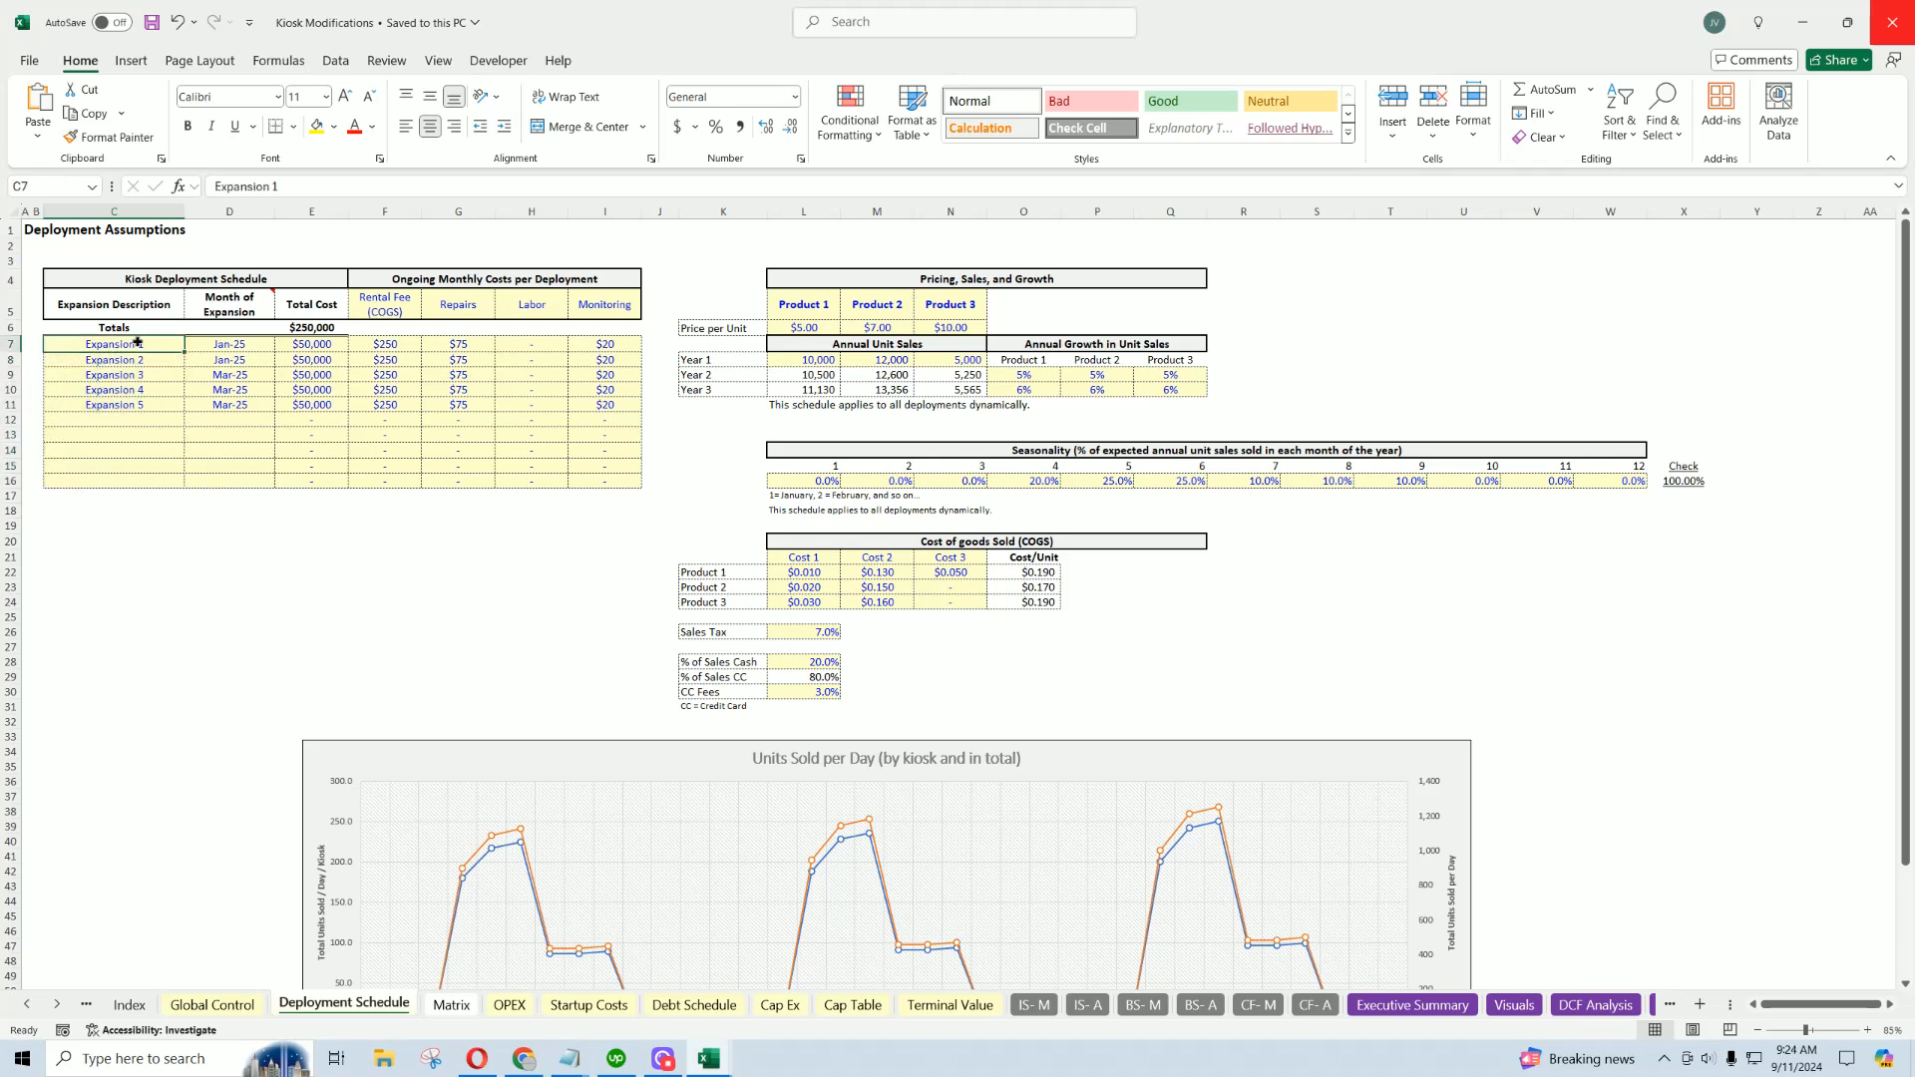
pyautogui.click(238, 346)
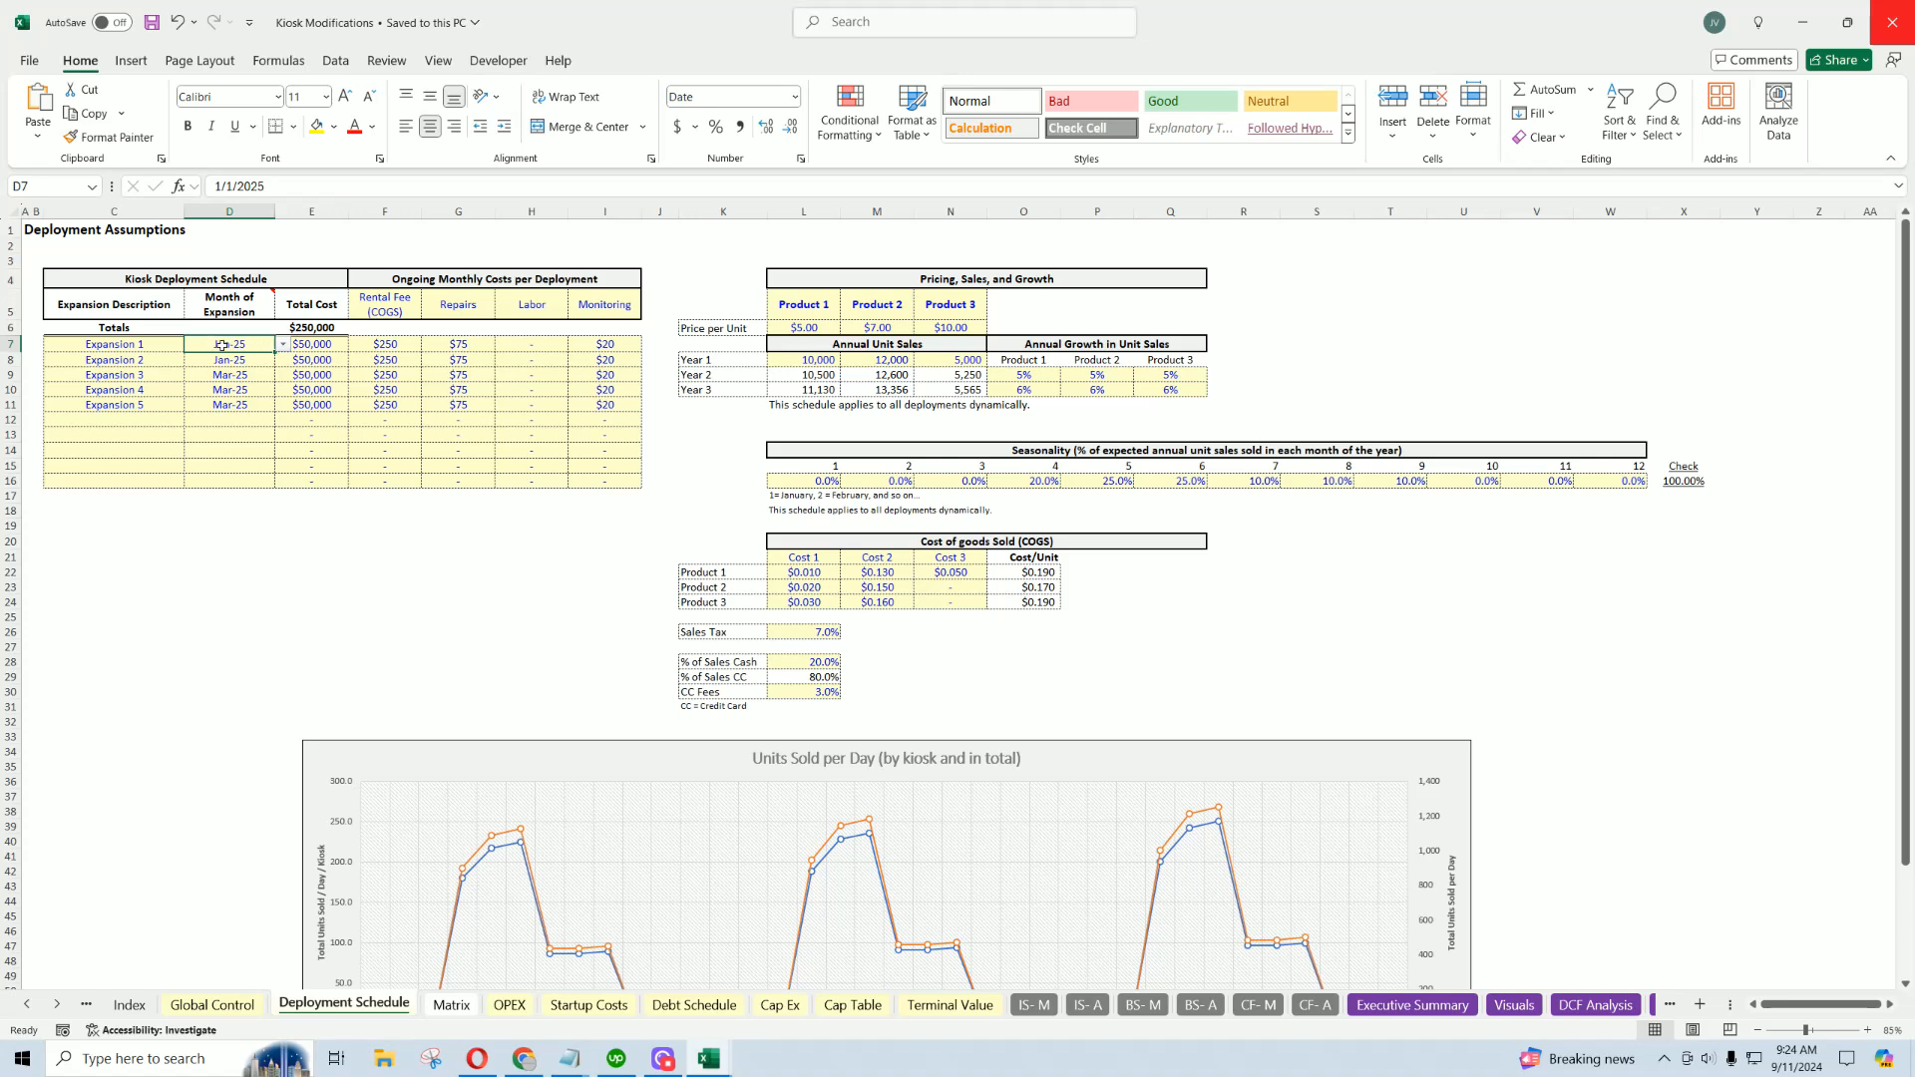
pyautogui.click(307, 345)
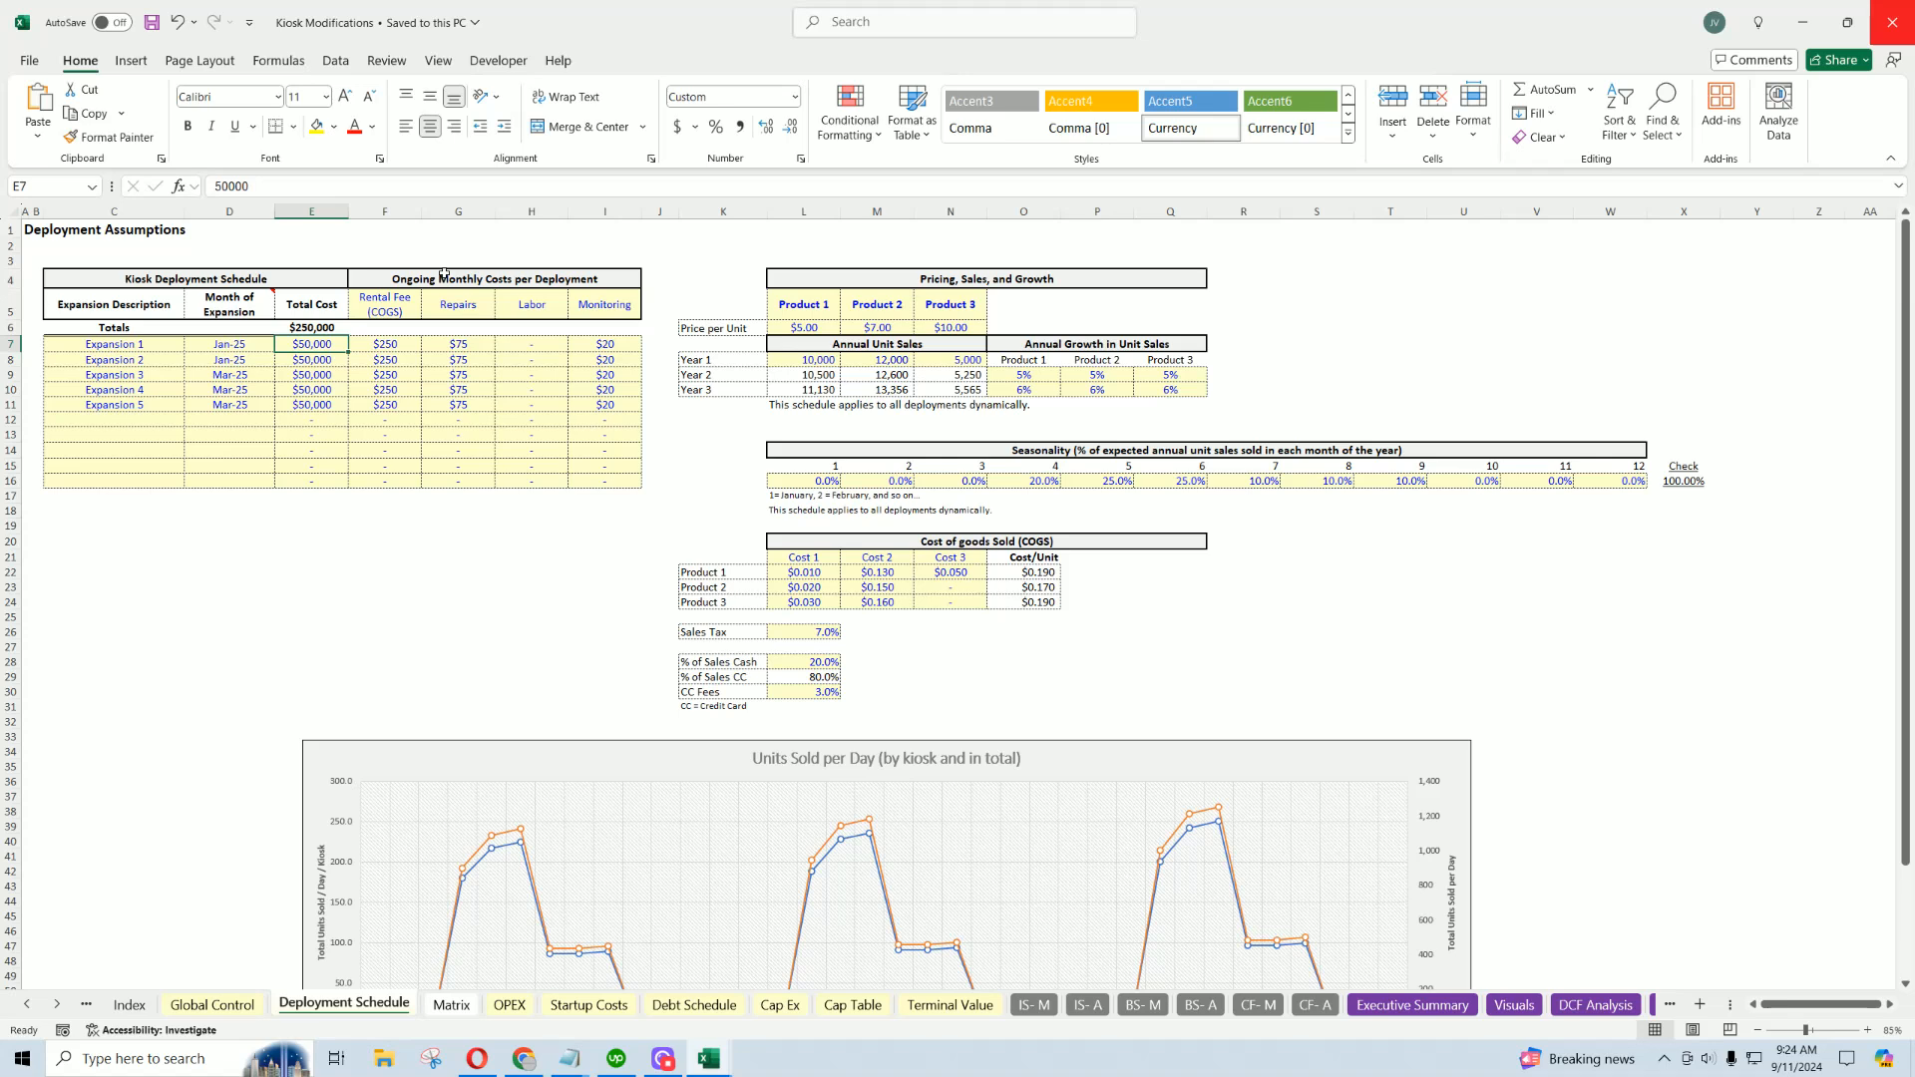
# Examine the cost categories under Ongoing Monthly Costs per Deployment: Rental Fee (COGS), Repairs, Labor and Monitoring.
pyautogui.click(500, 281)
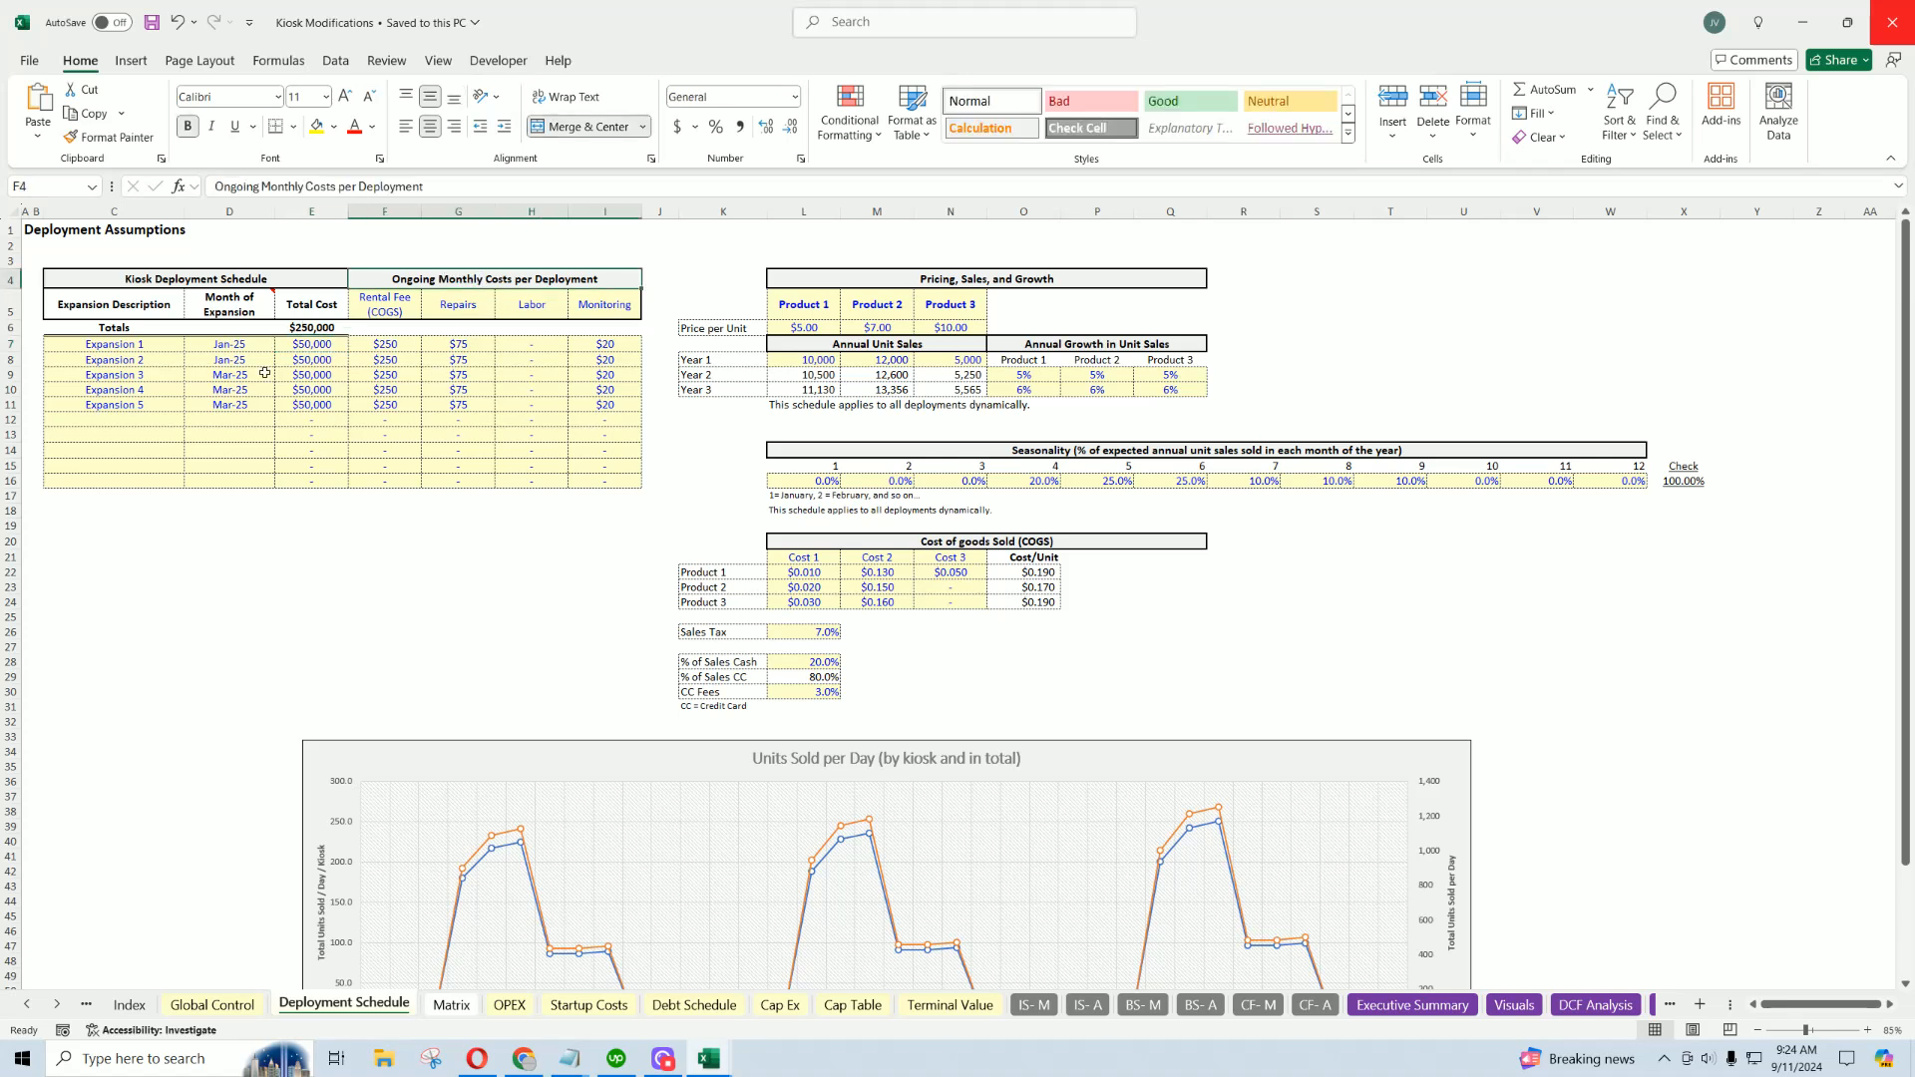
pyautogui.moveTo(108, 344); pyautogui.dragTo(307, 347)
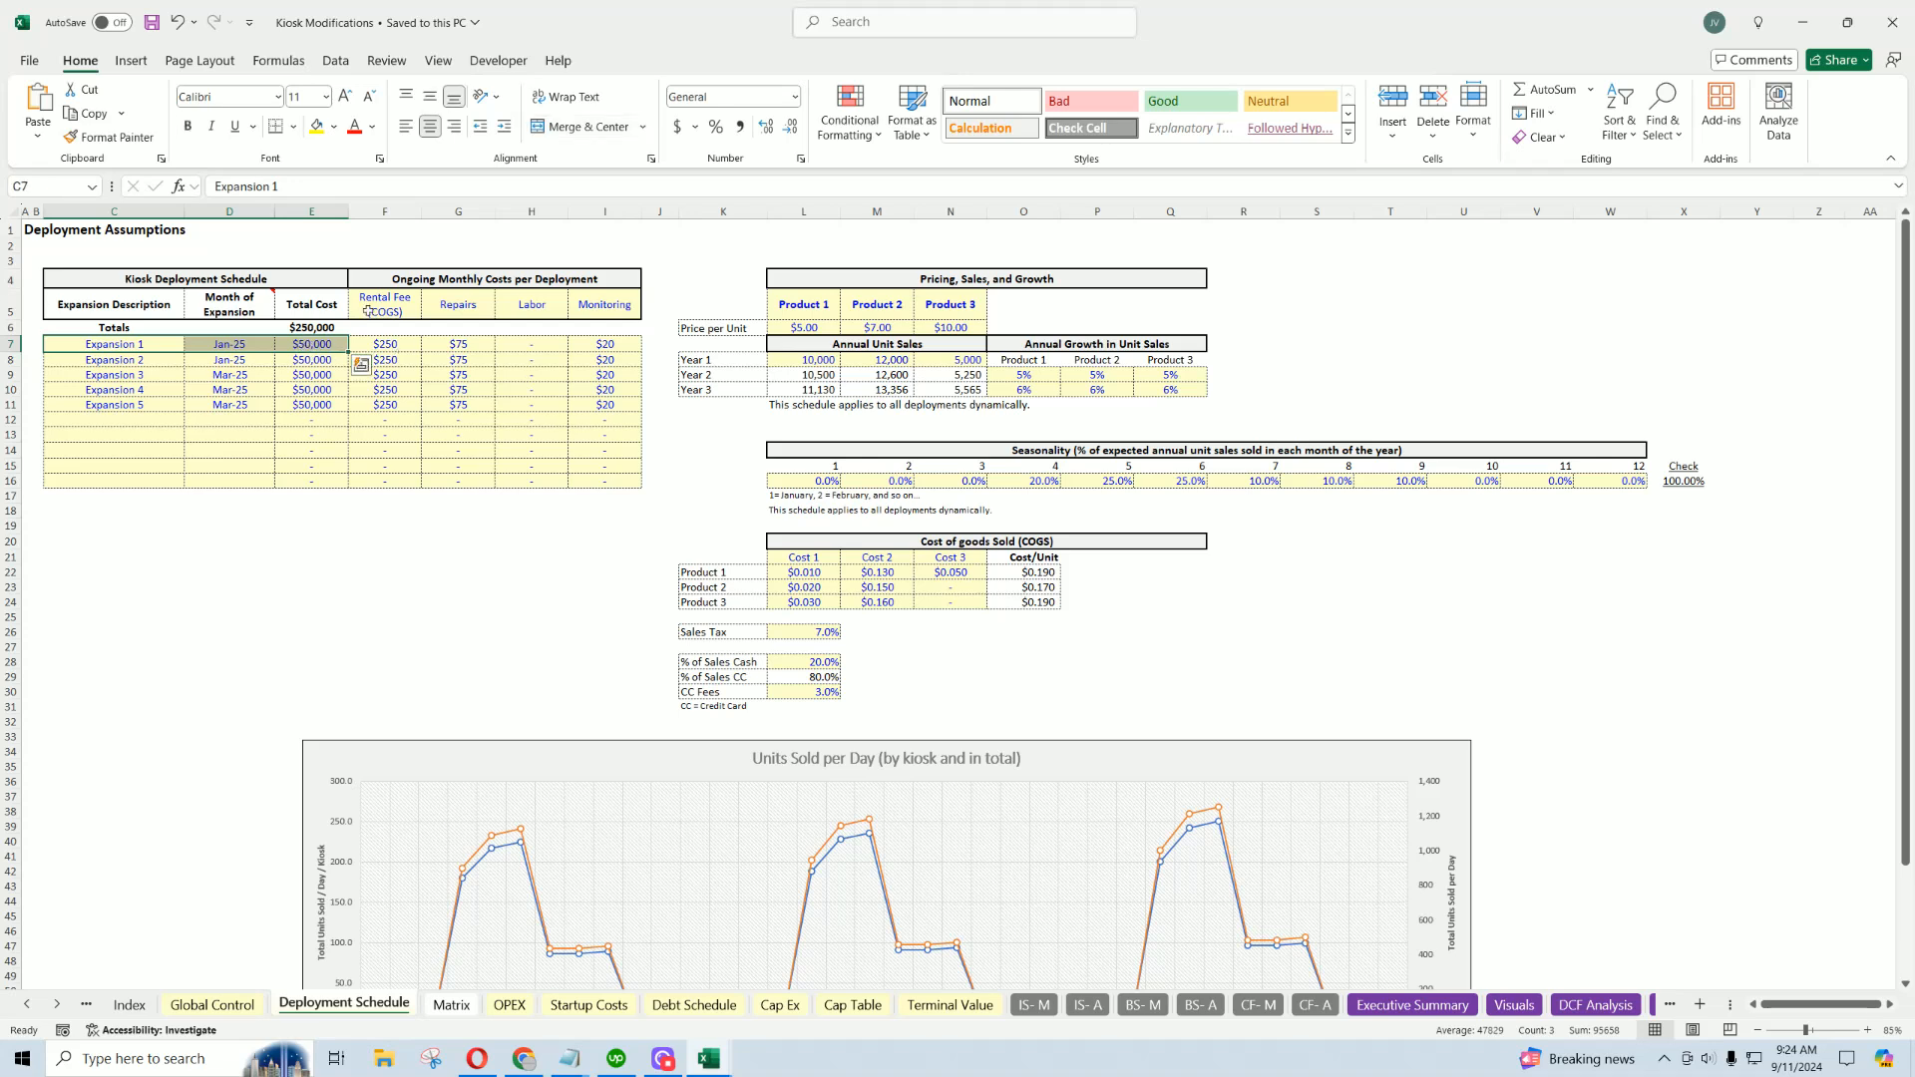
pyautogui.click(377, 344)
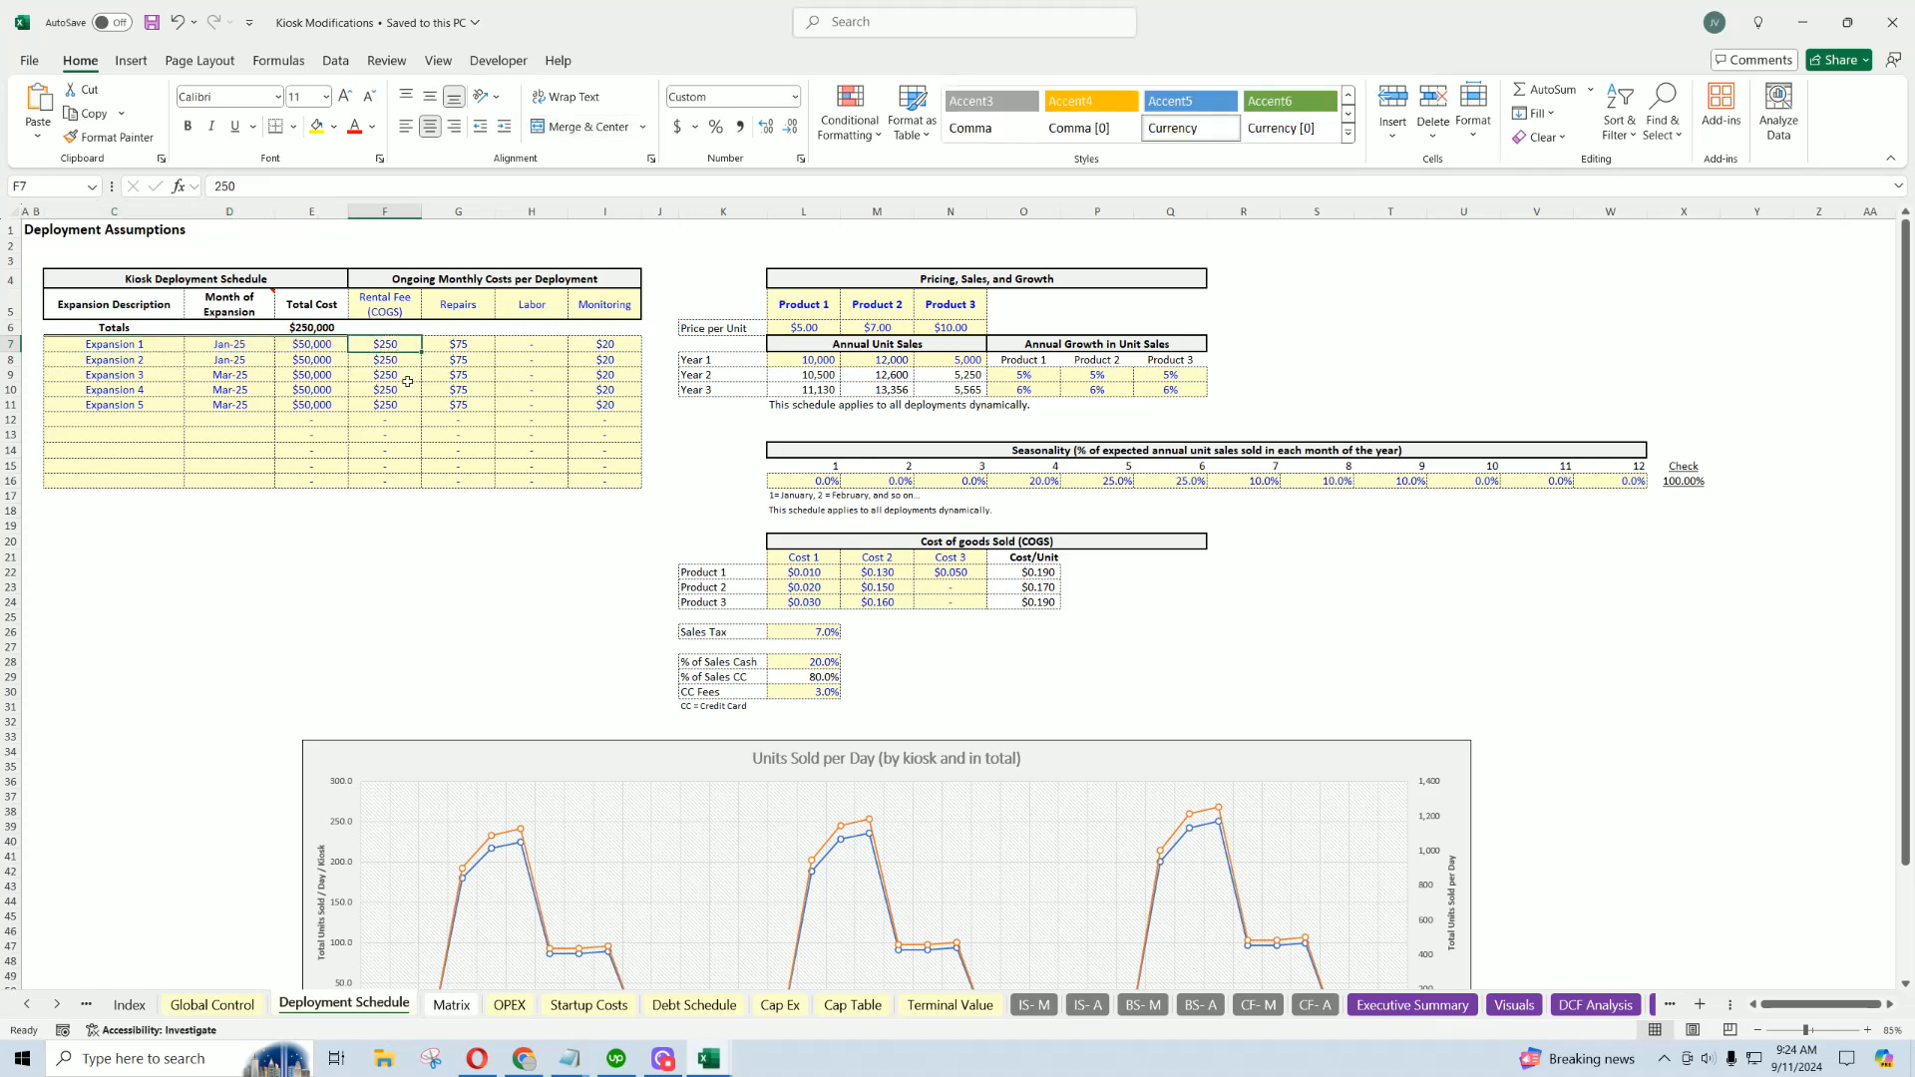
pyautogui.click(398, 300)
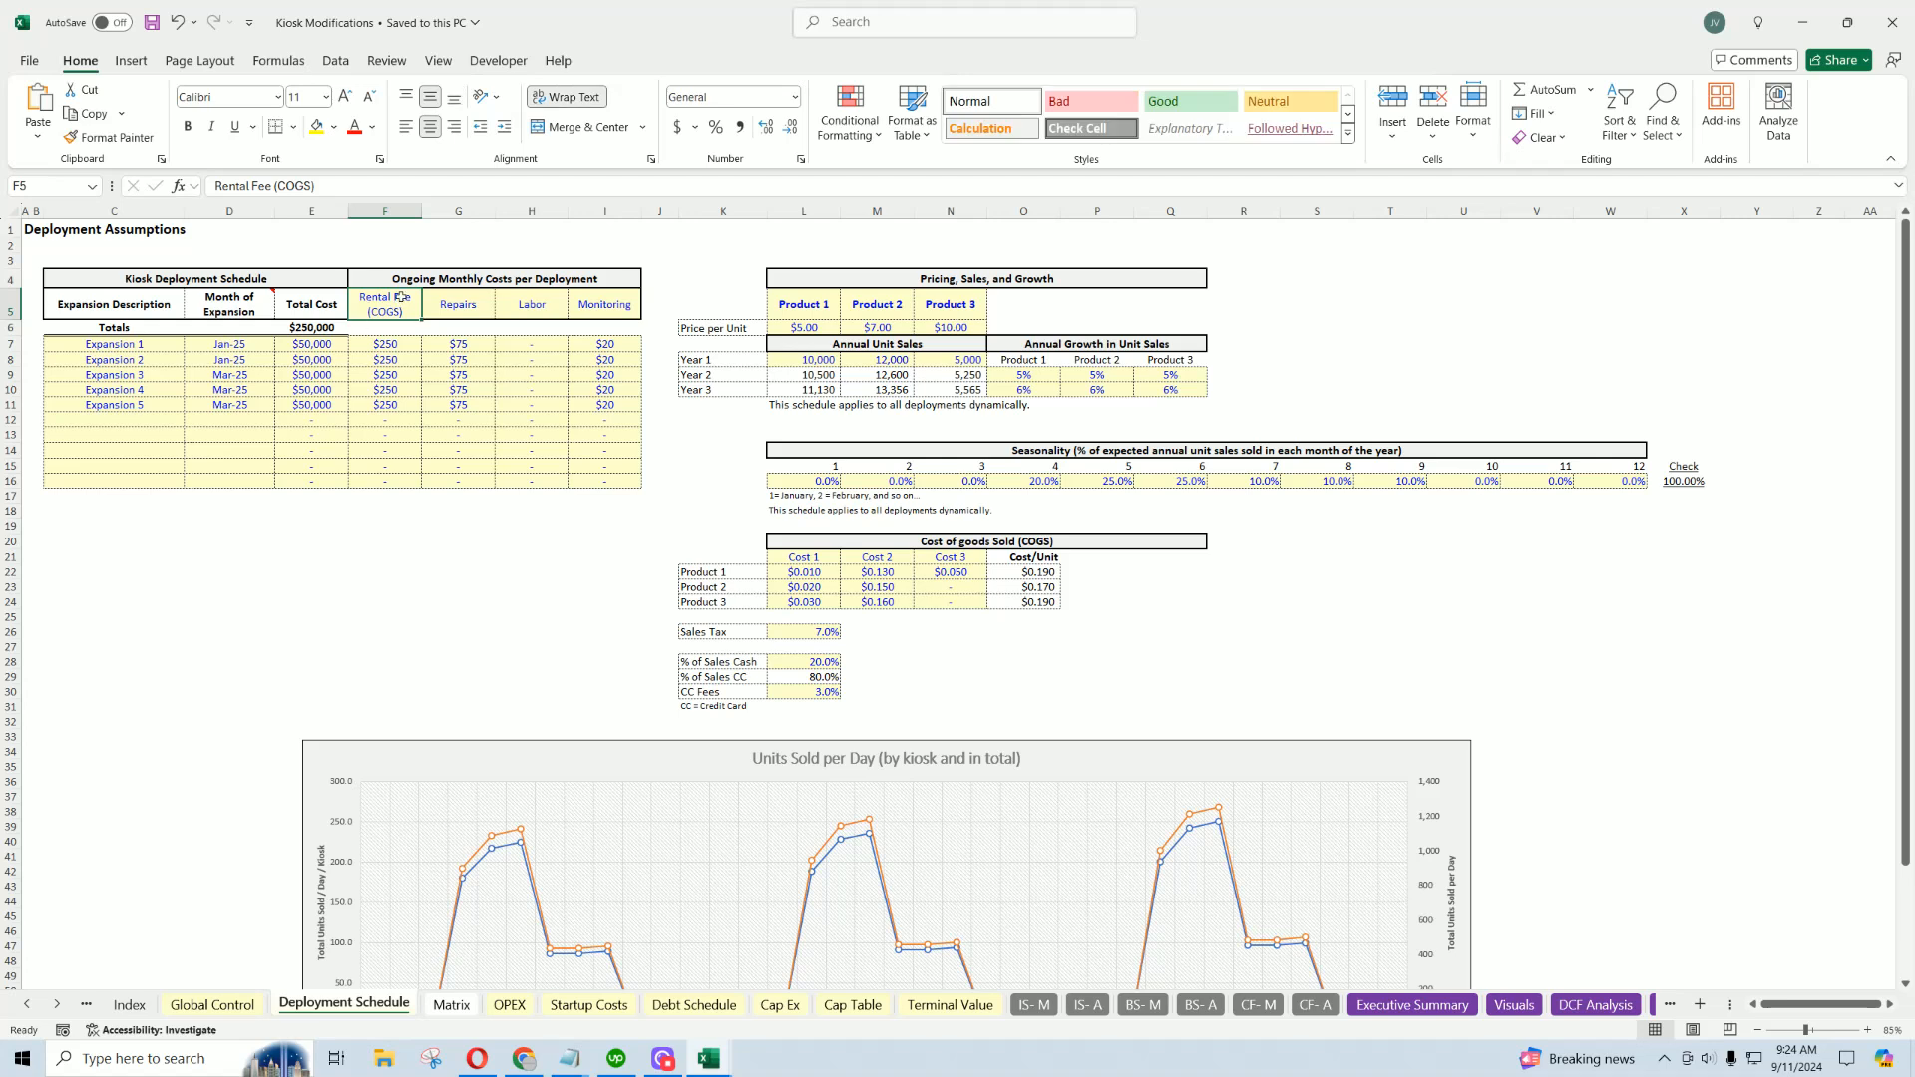
pyautogui.click(463, 309)
pyautogui.click(537, 306)
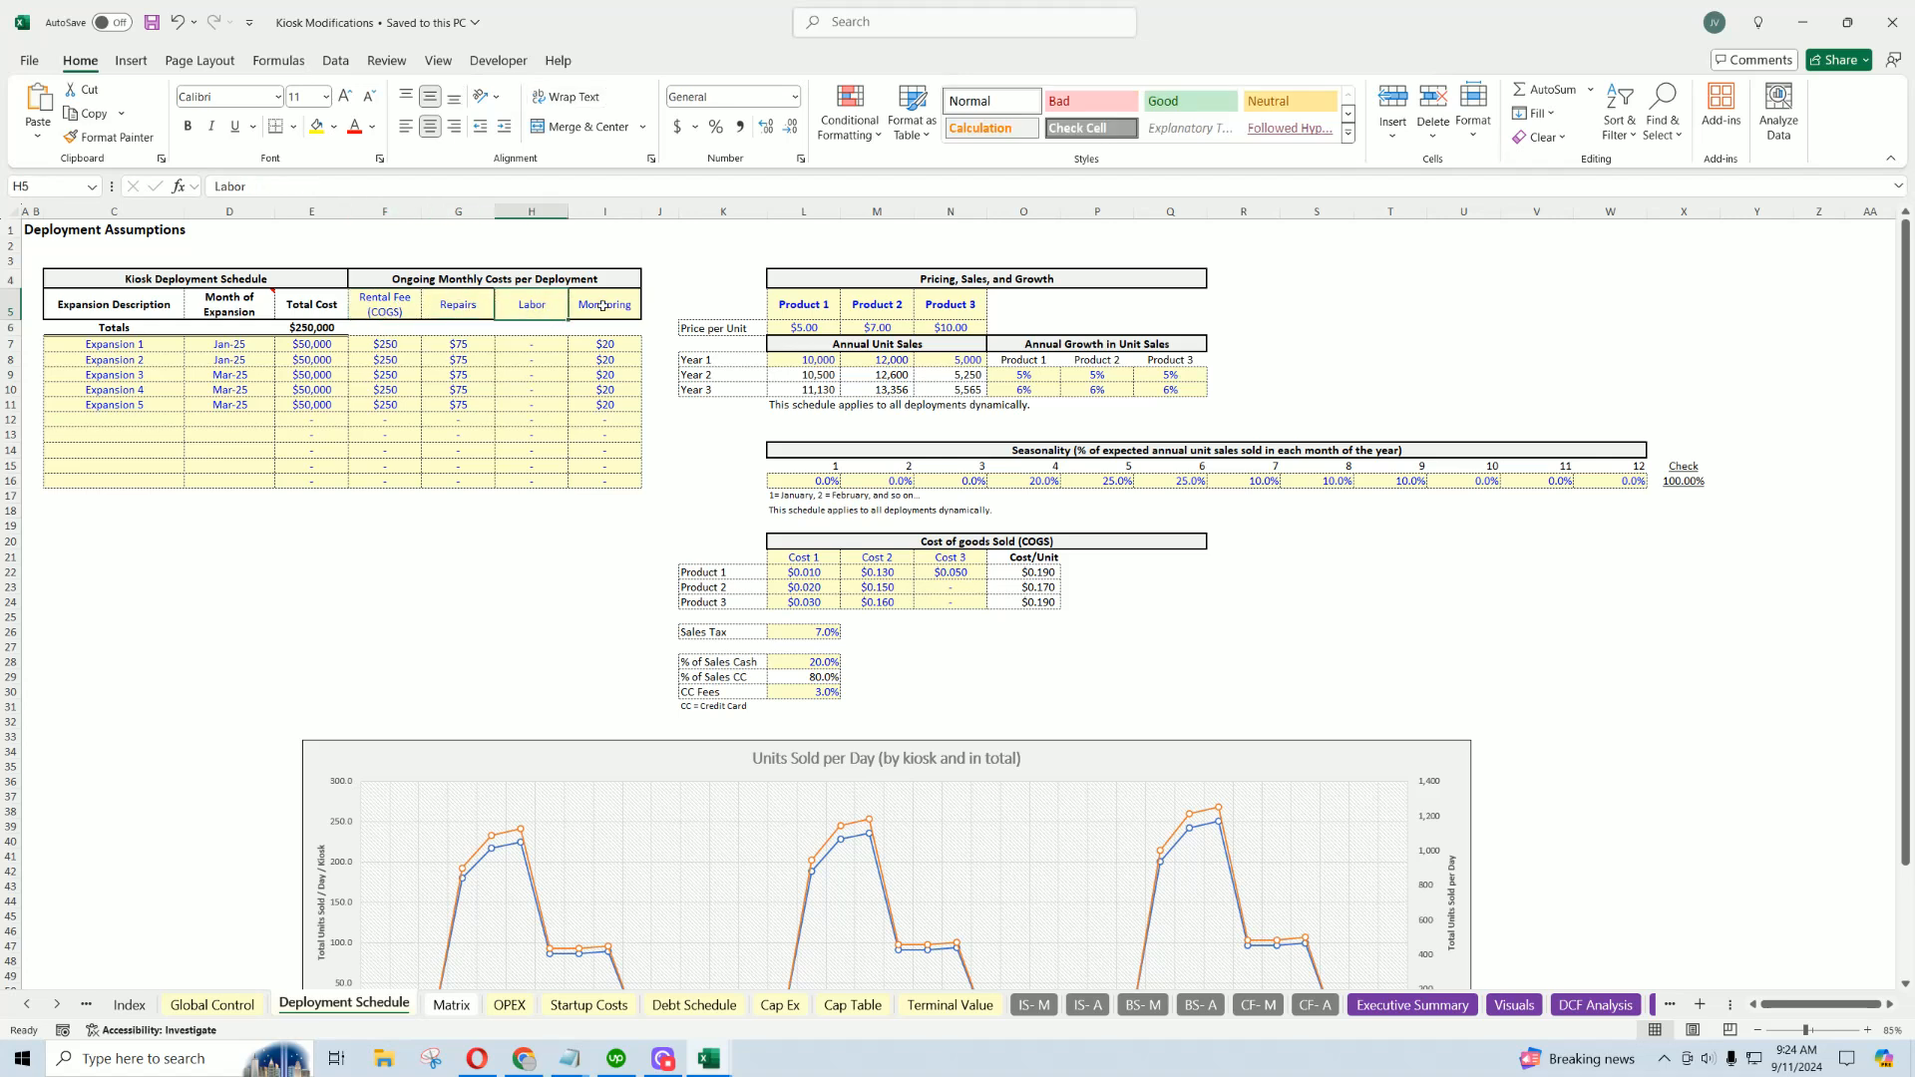
pyautogui.click(602, 306)
pyautogui.click(481, 307)
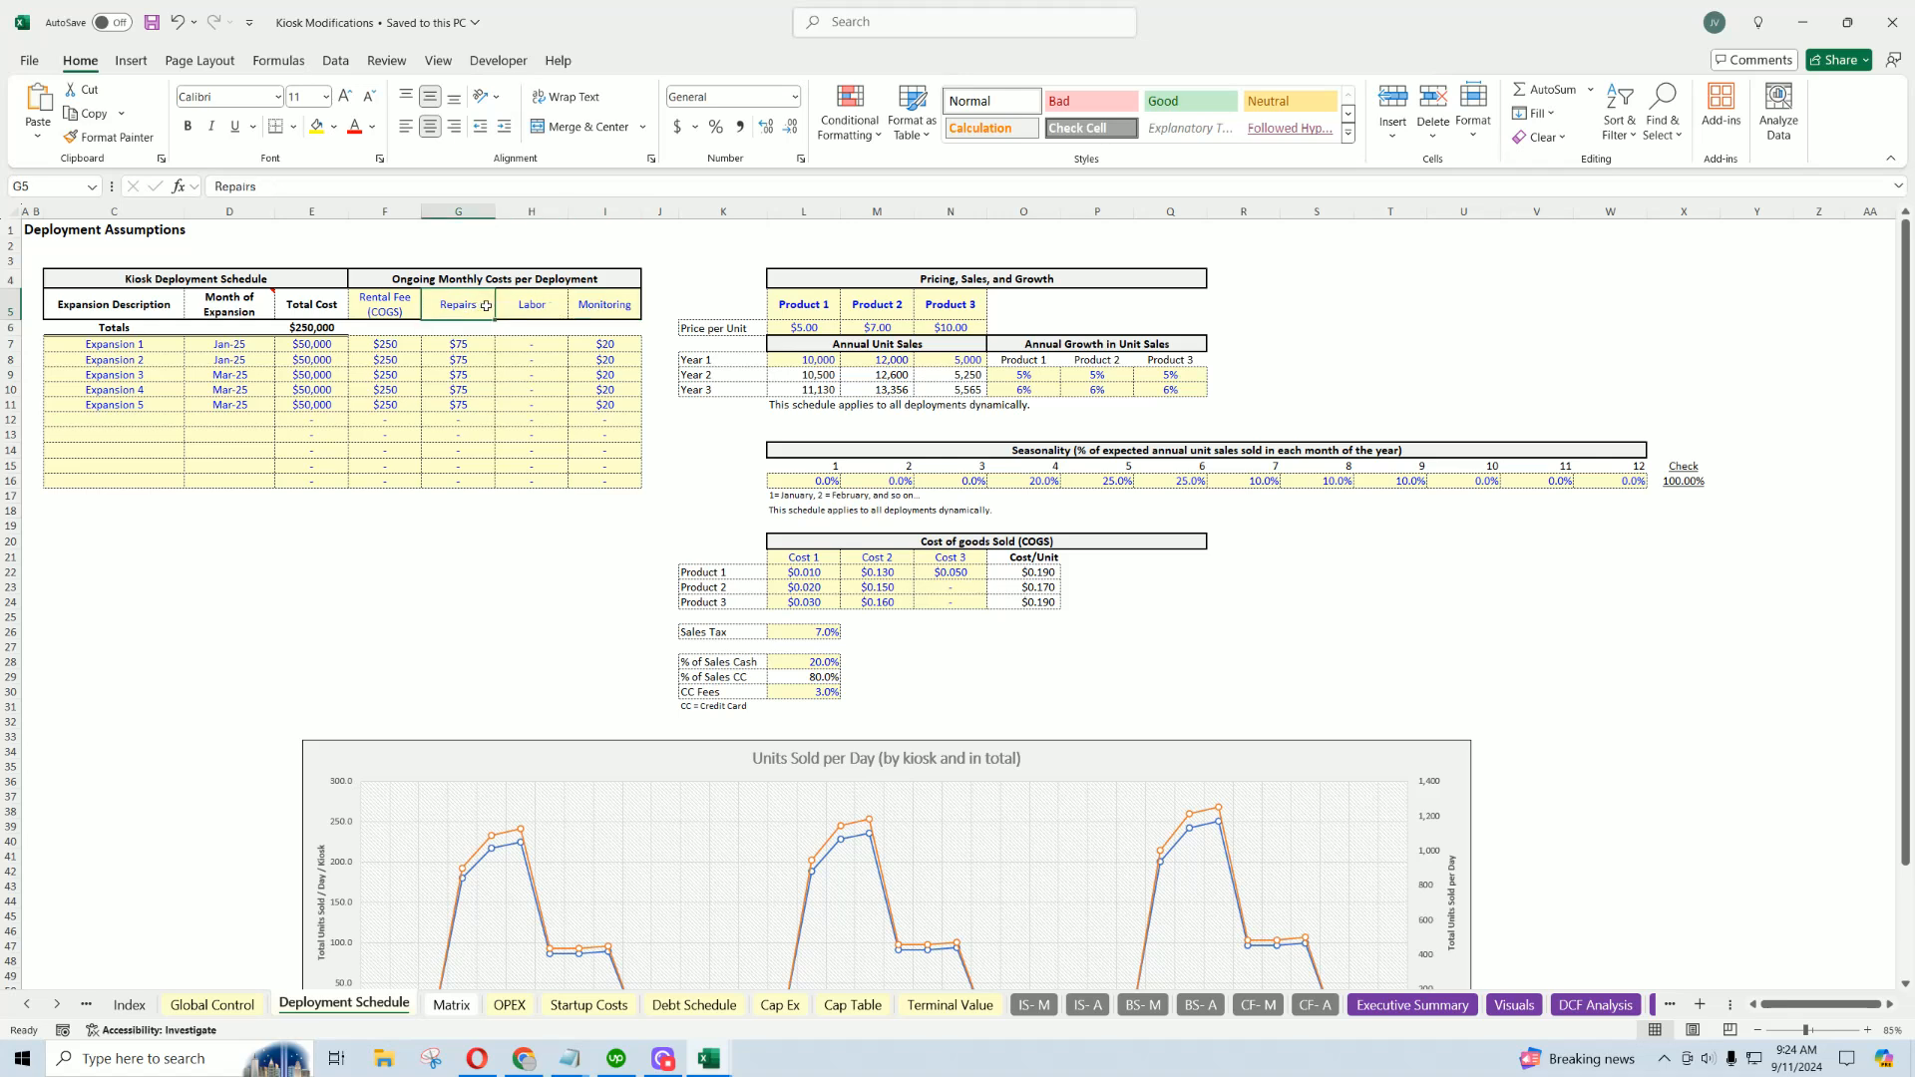
pyautogui.click(529, 308)
pyautogui.moveTo(601, 306); pyautogui.dragTo(473, 309)
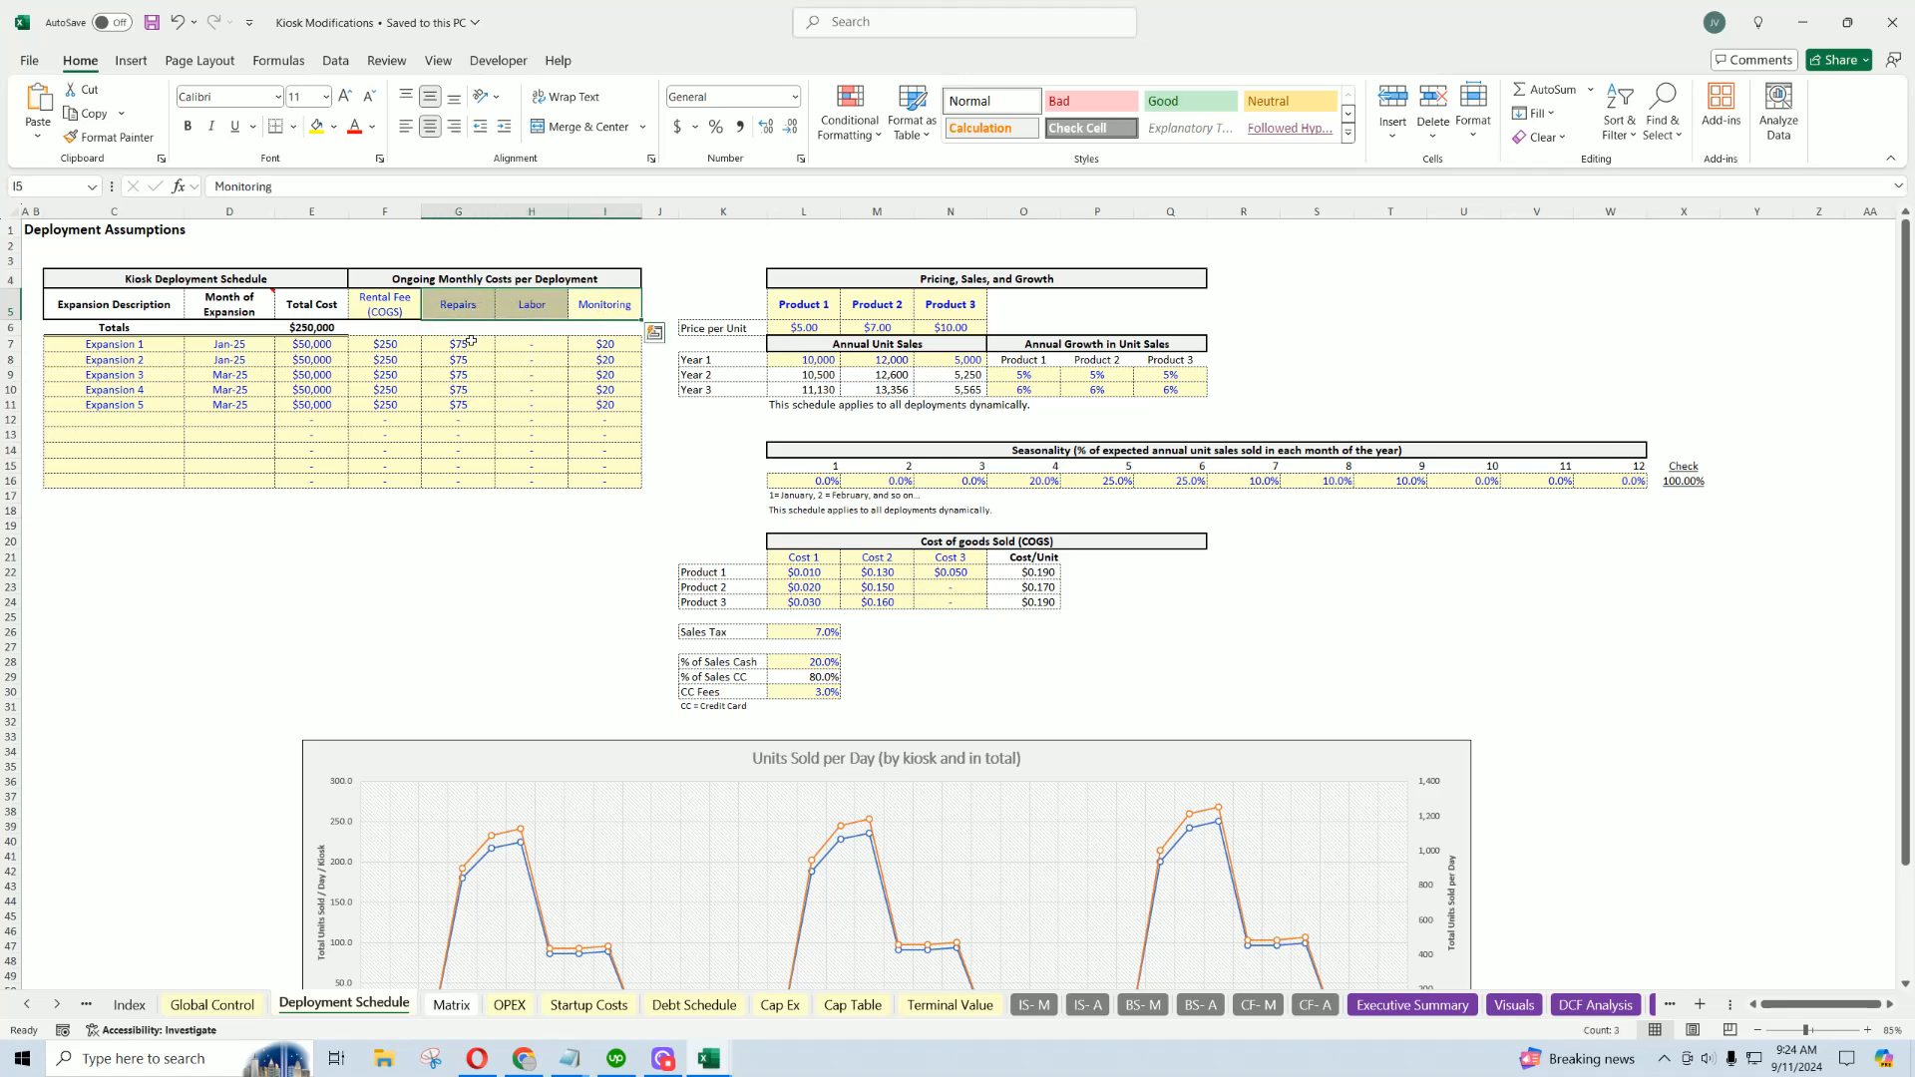
# Review Expansion 1's repairs, labor and monitoring costs along with its complete row in the deployment schedule.
pyautogui.click(471, 342)
pyautogui.click(541, 342)
pyautogui.click(614, 343)
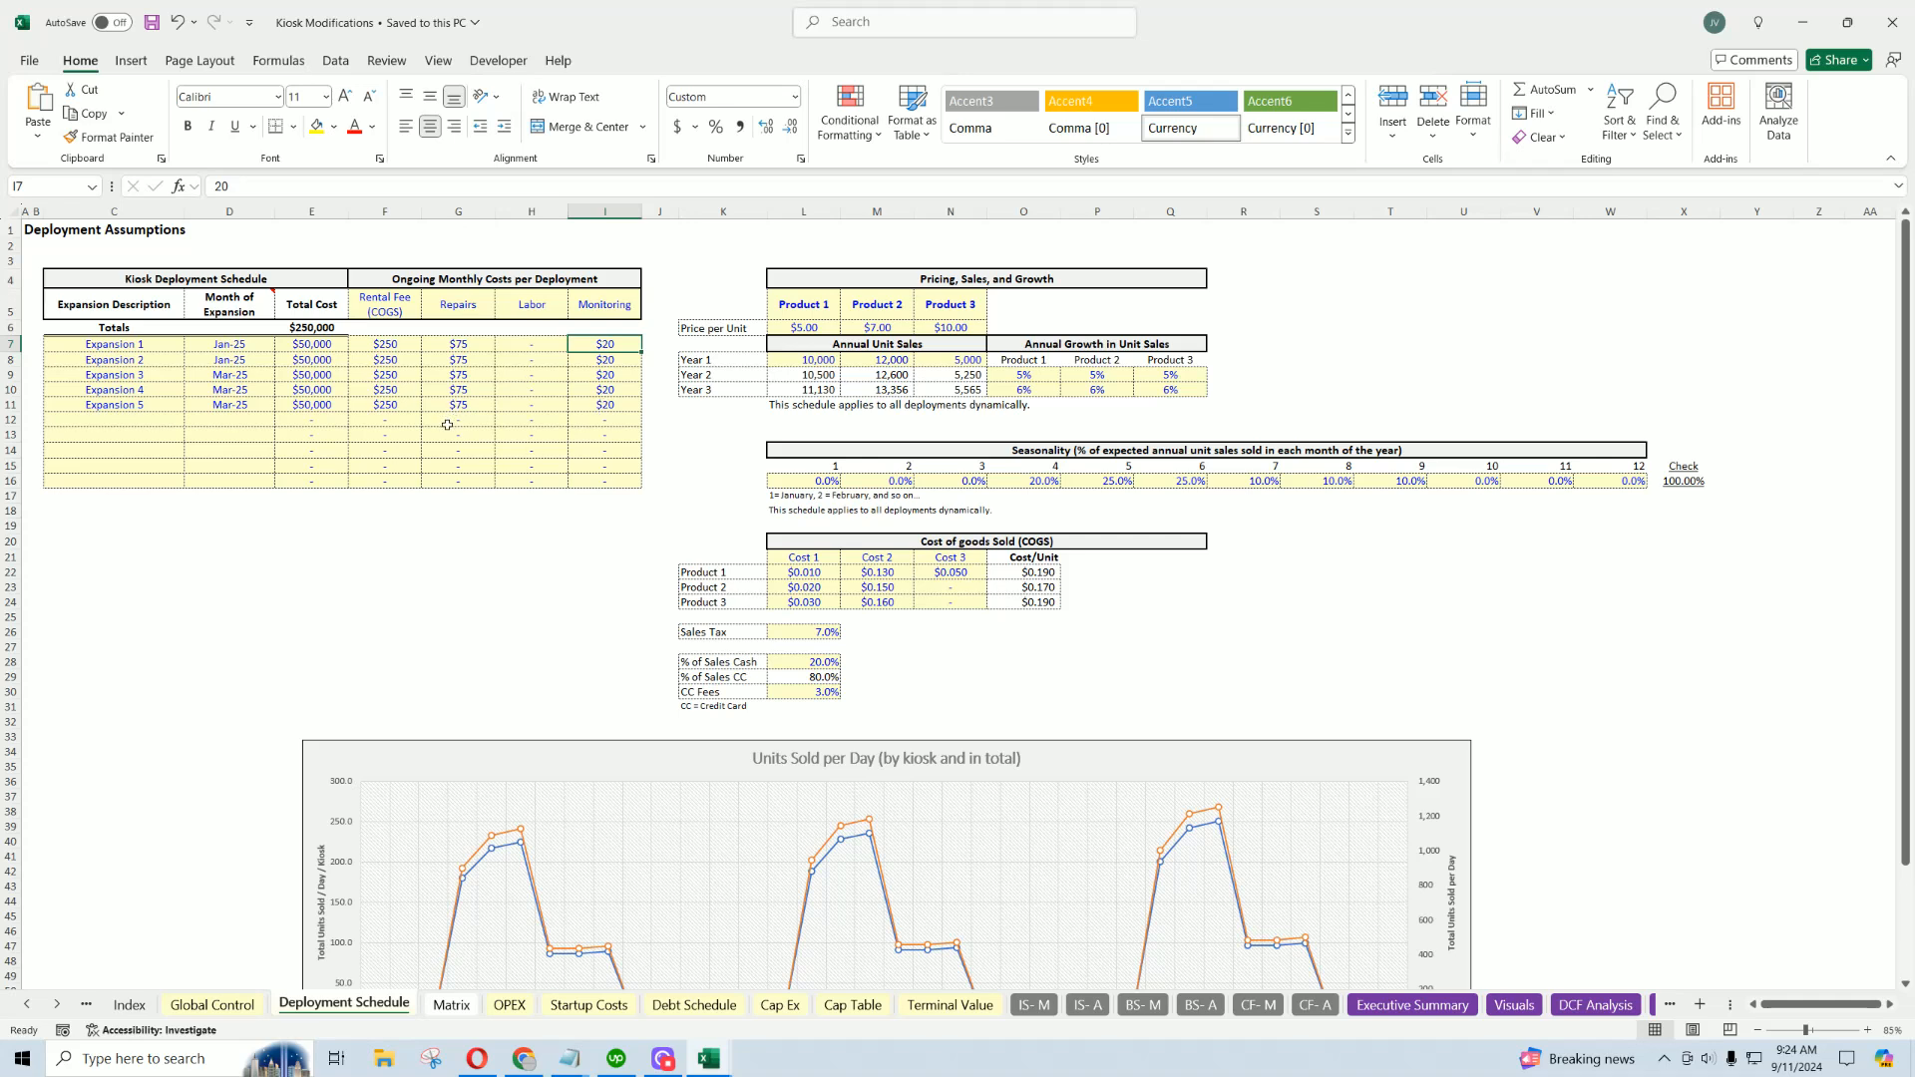
pyautogui.click(146, 345)
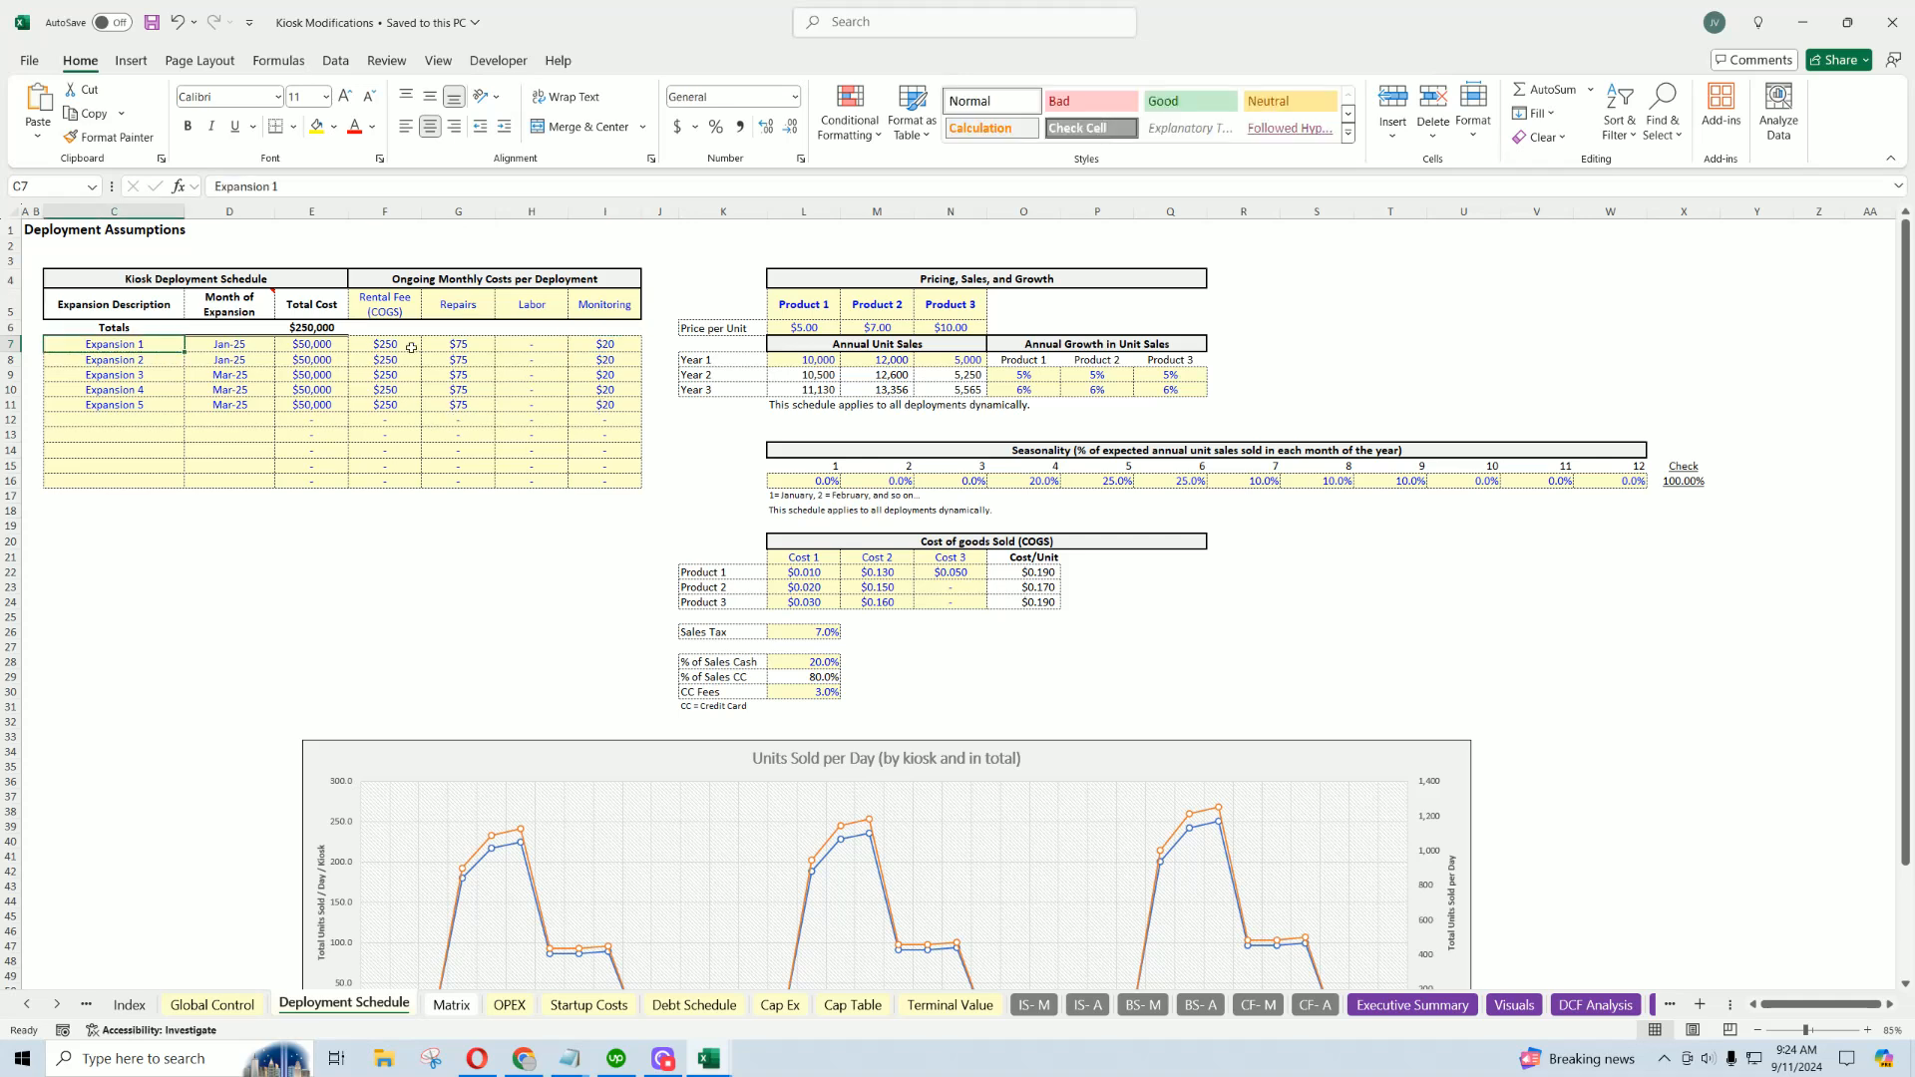
pyautogui.moveTo(592, 347); pyautogui.dragTo(165, 346)
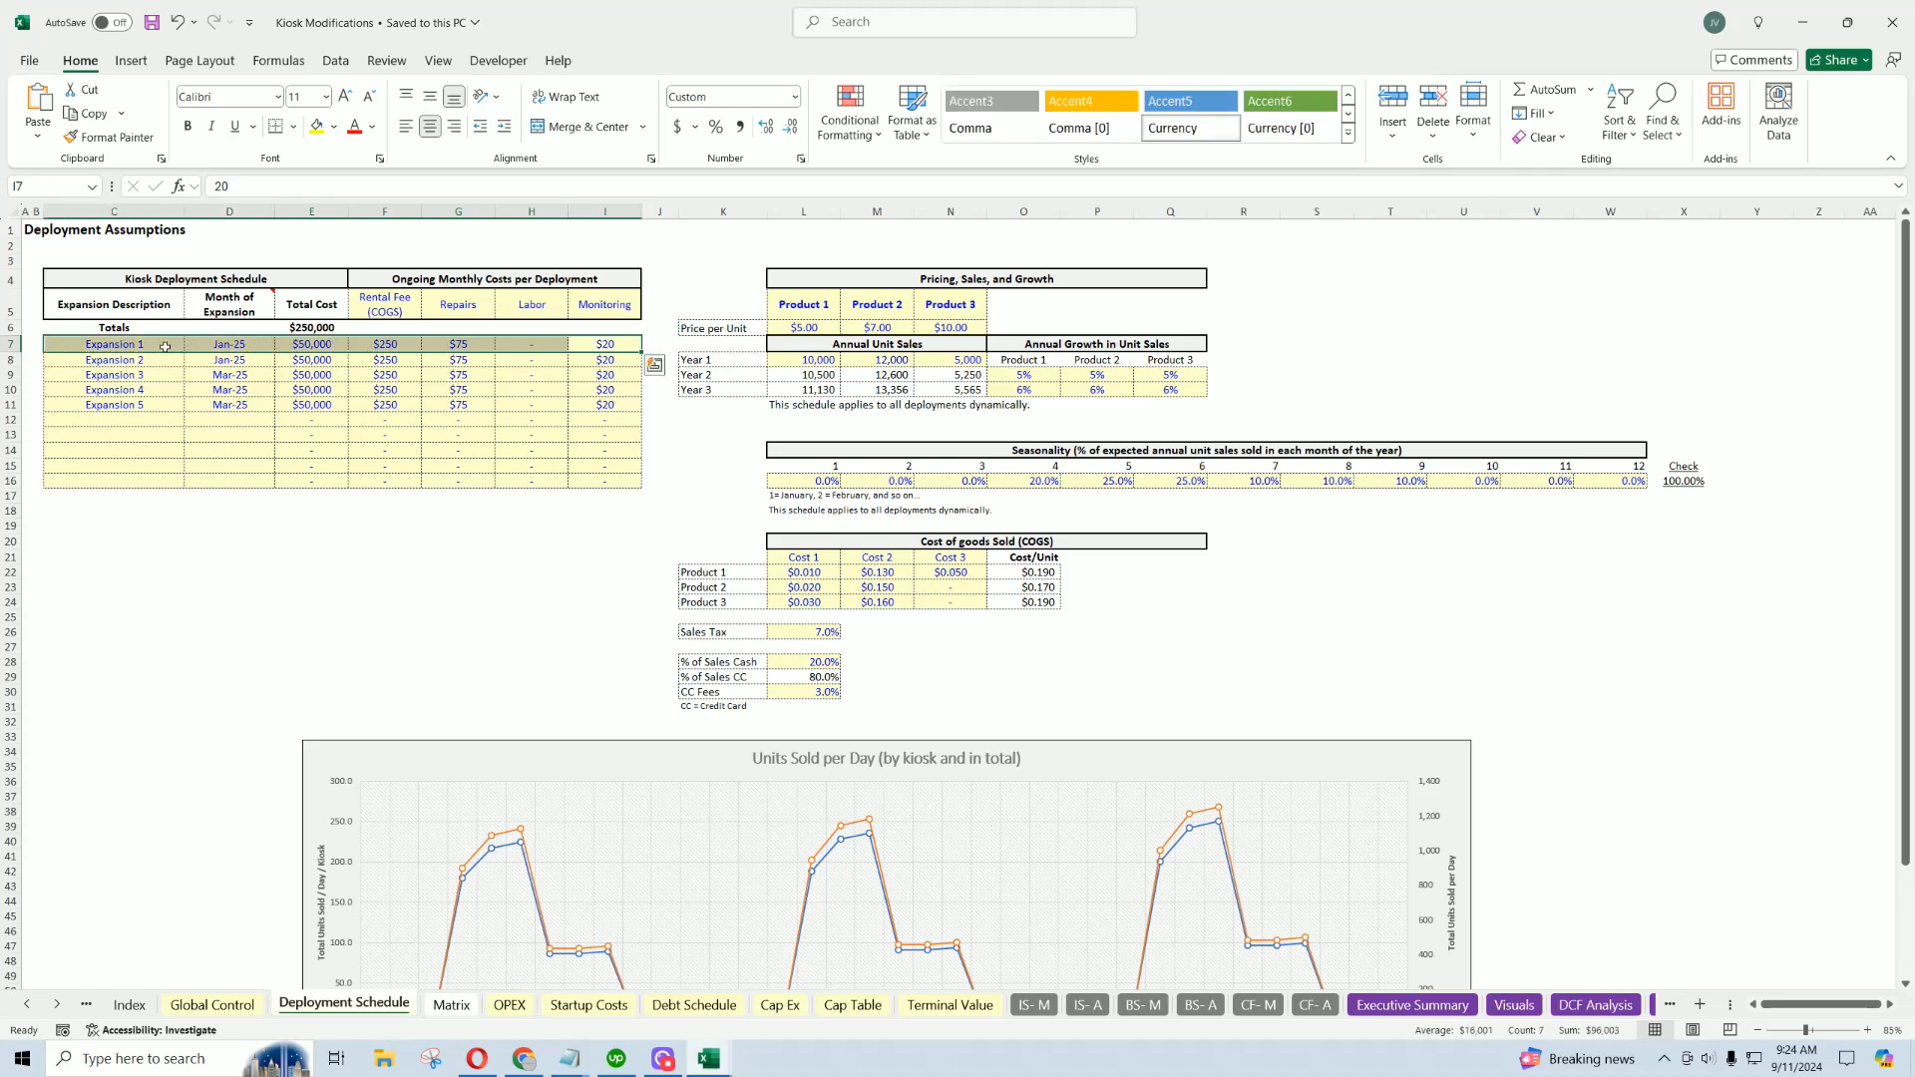
pyautogui.click(153, 362)
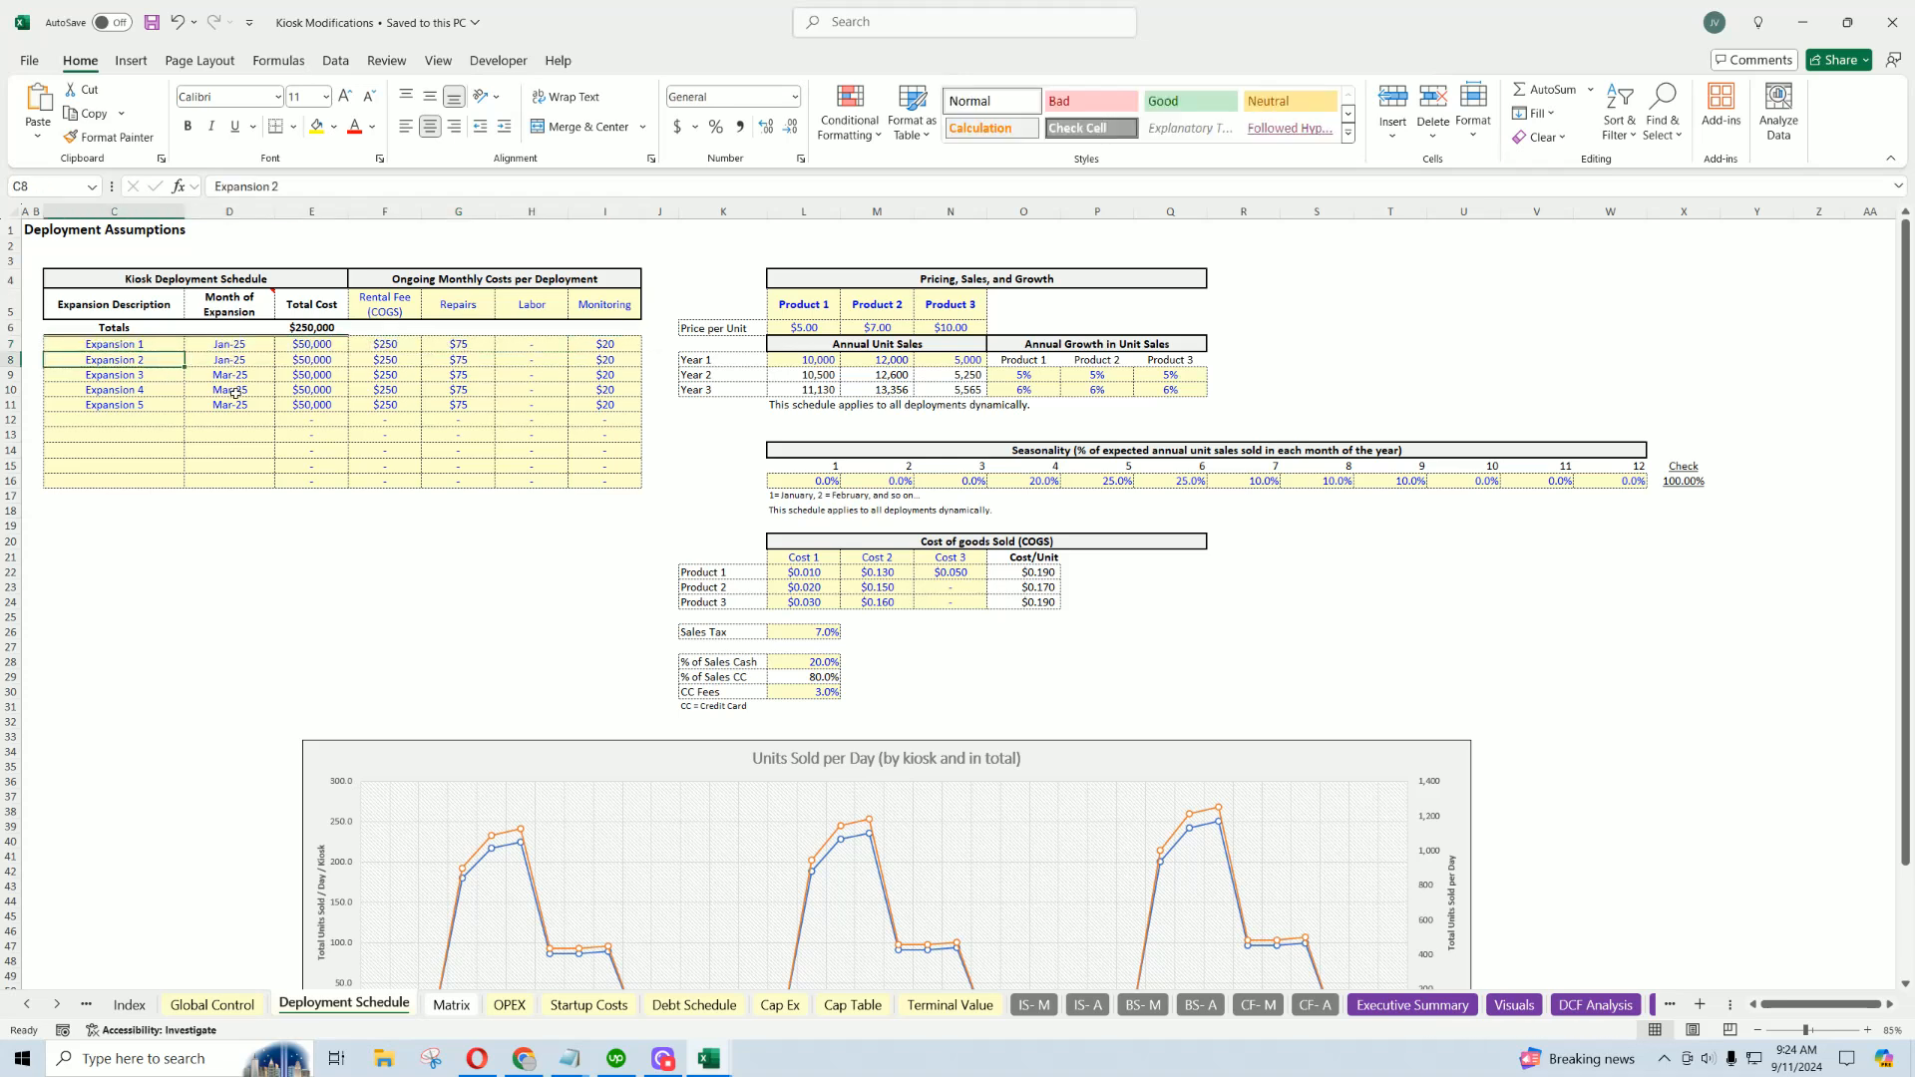
pyautogui.moveTo(608, 347)
pyautogui.mouseDown()
pyautogui.moveTo(144, 347)
pyautogui.moveTo(609, 345)
pyautogui.mouseUp()
pyautogui.click(608, 345)
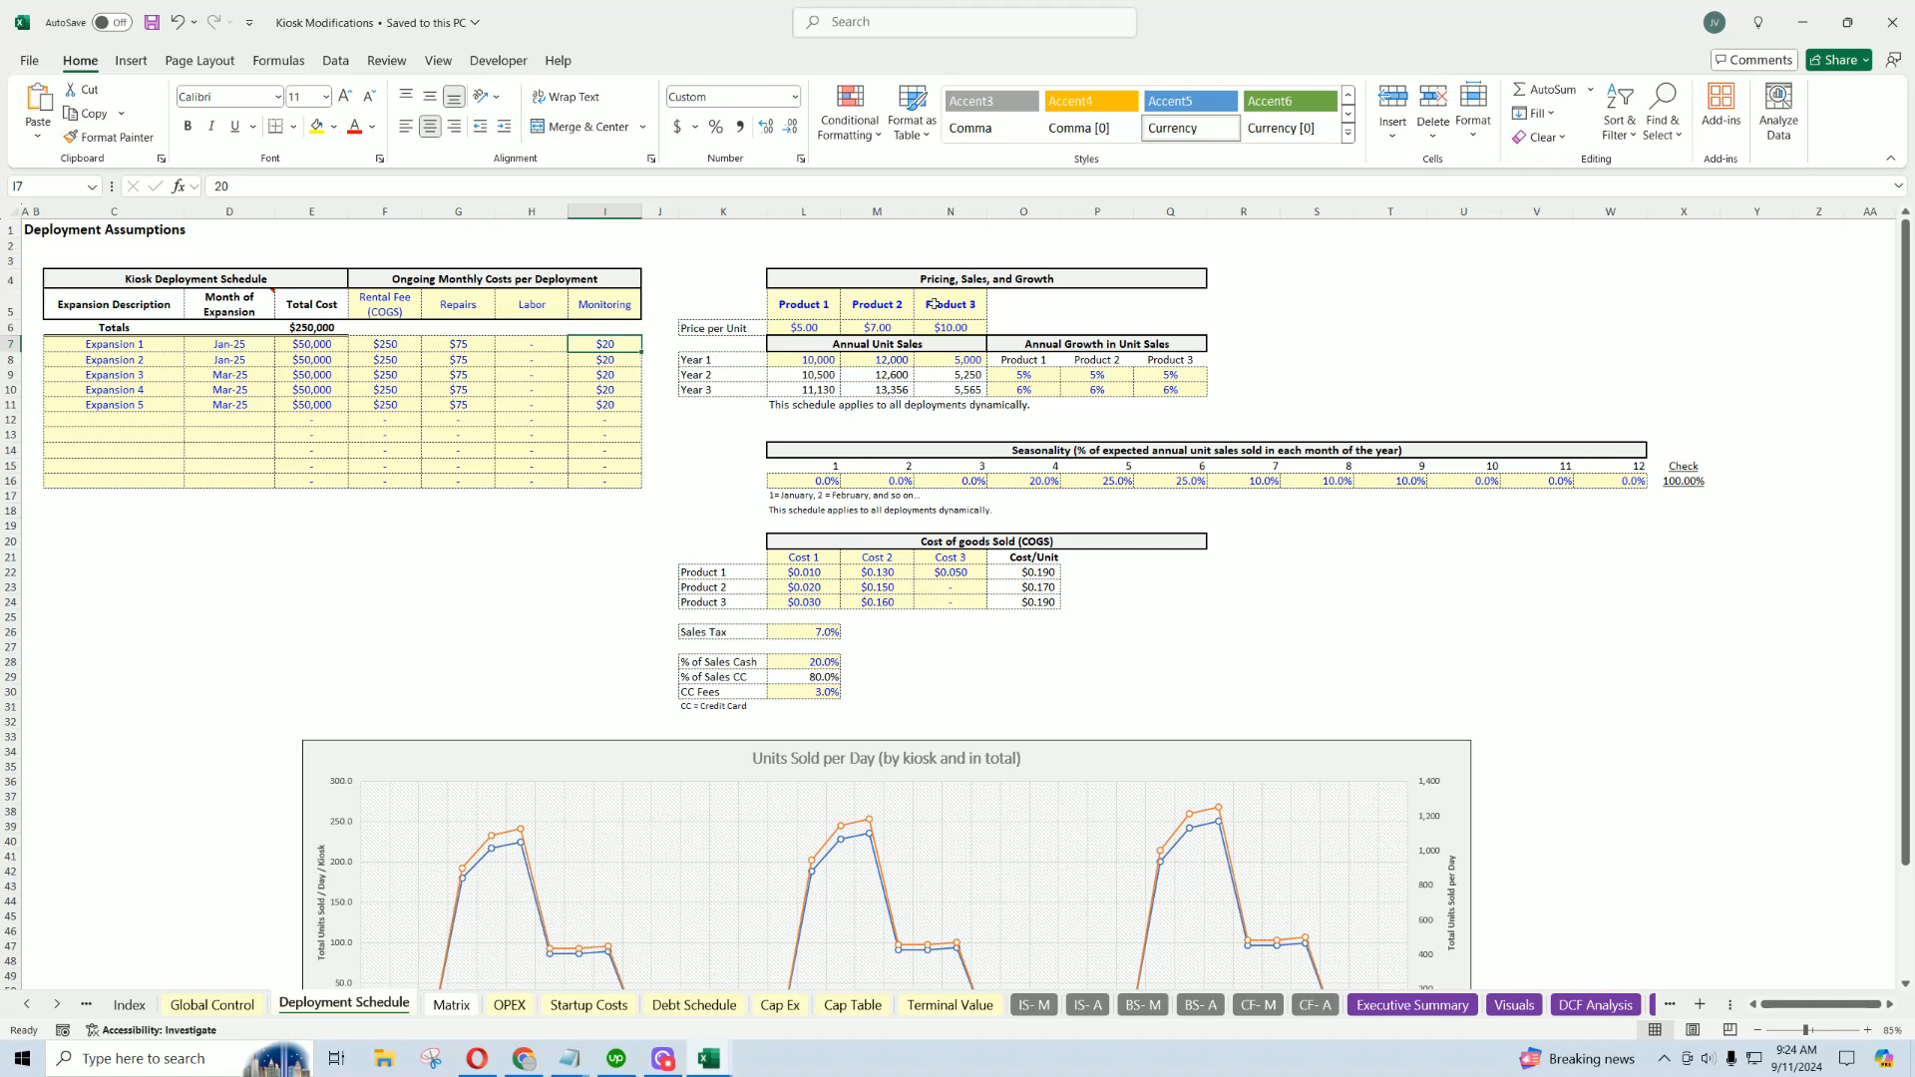
# Examine the three product names and their price per unit in the Pricing, Sales, and Growth section.
pyautogui.click(948, 282)
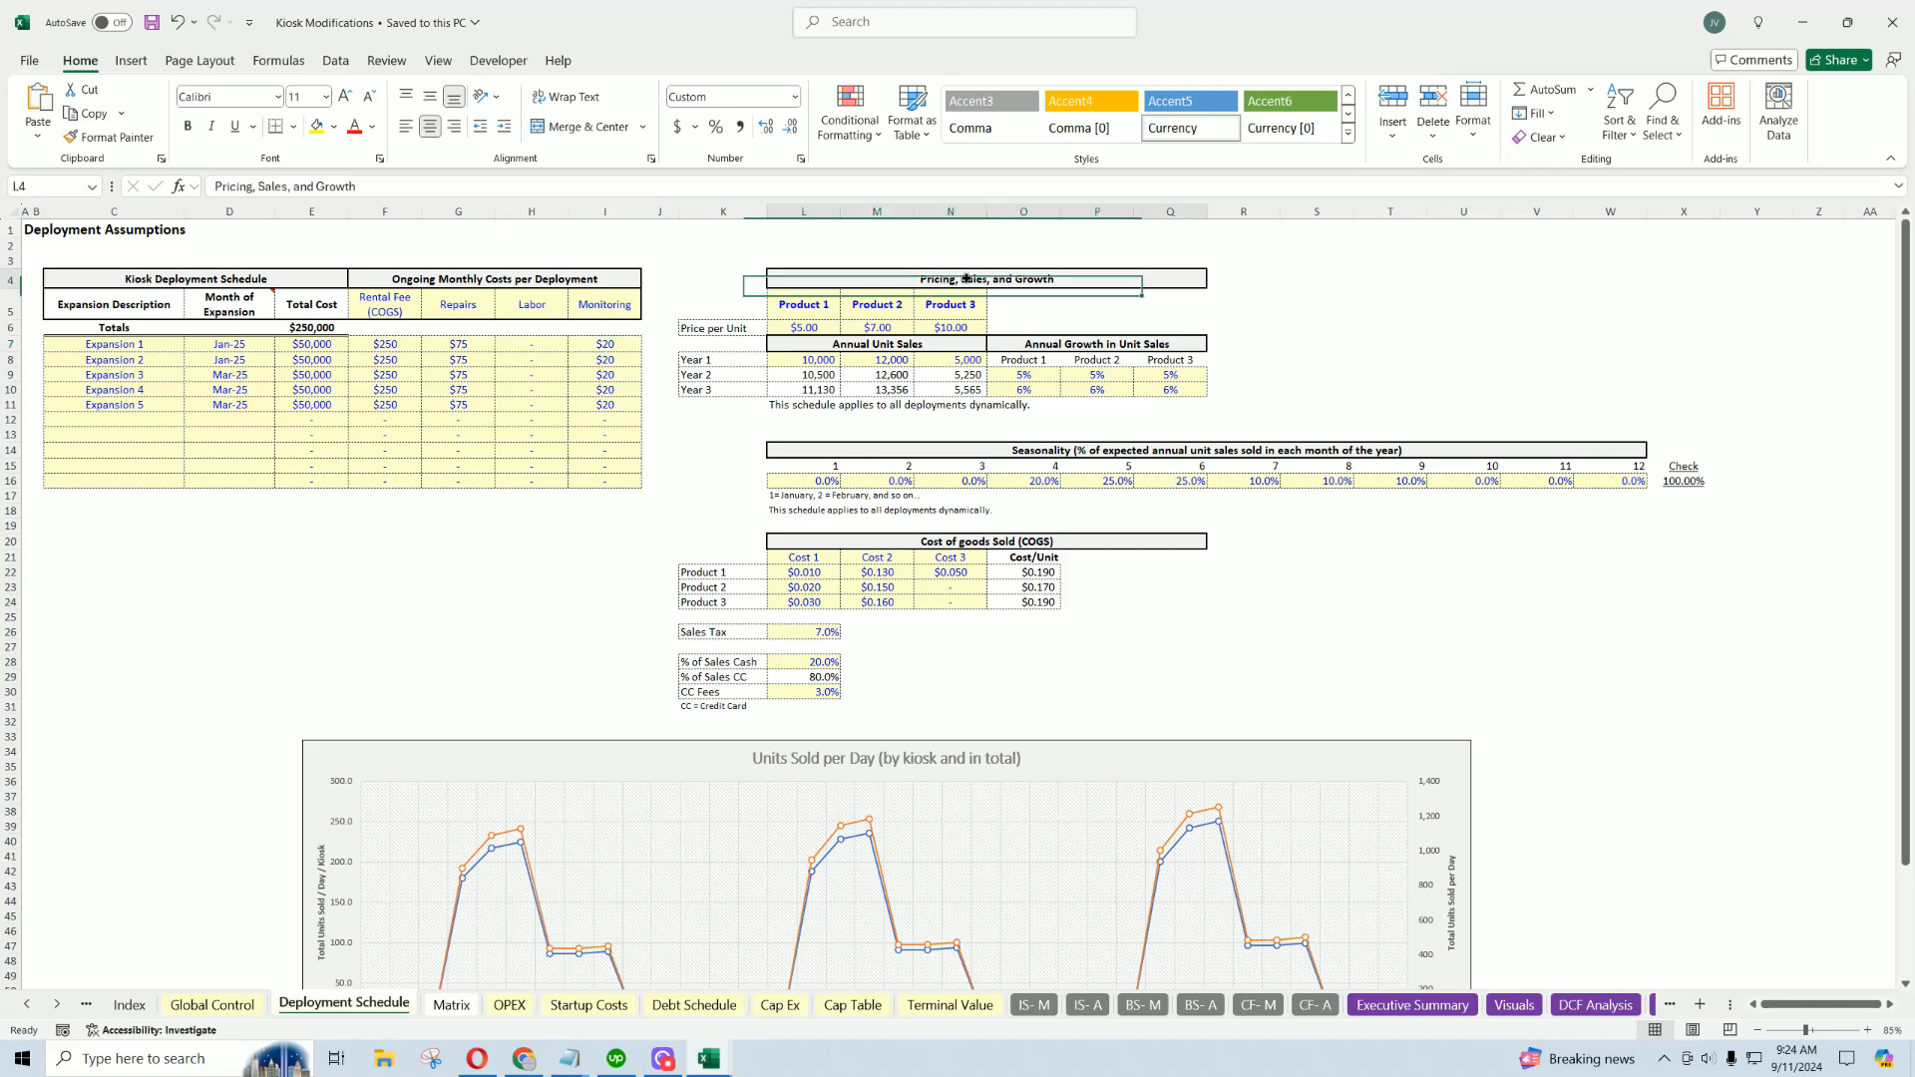
pyautogui.click(803, 304)
pyautogui.click(871, 304)
pyautogui.click(951, 304)
pyautogui.click(887, 304)
pyautogui.click(816, 304)
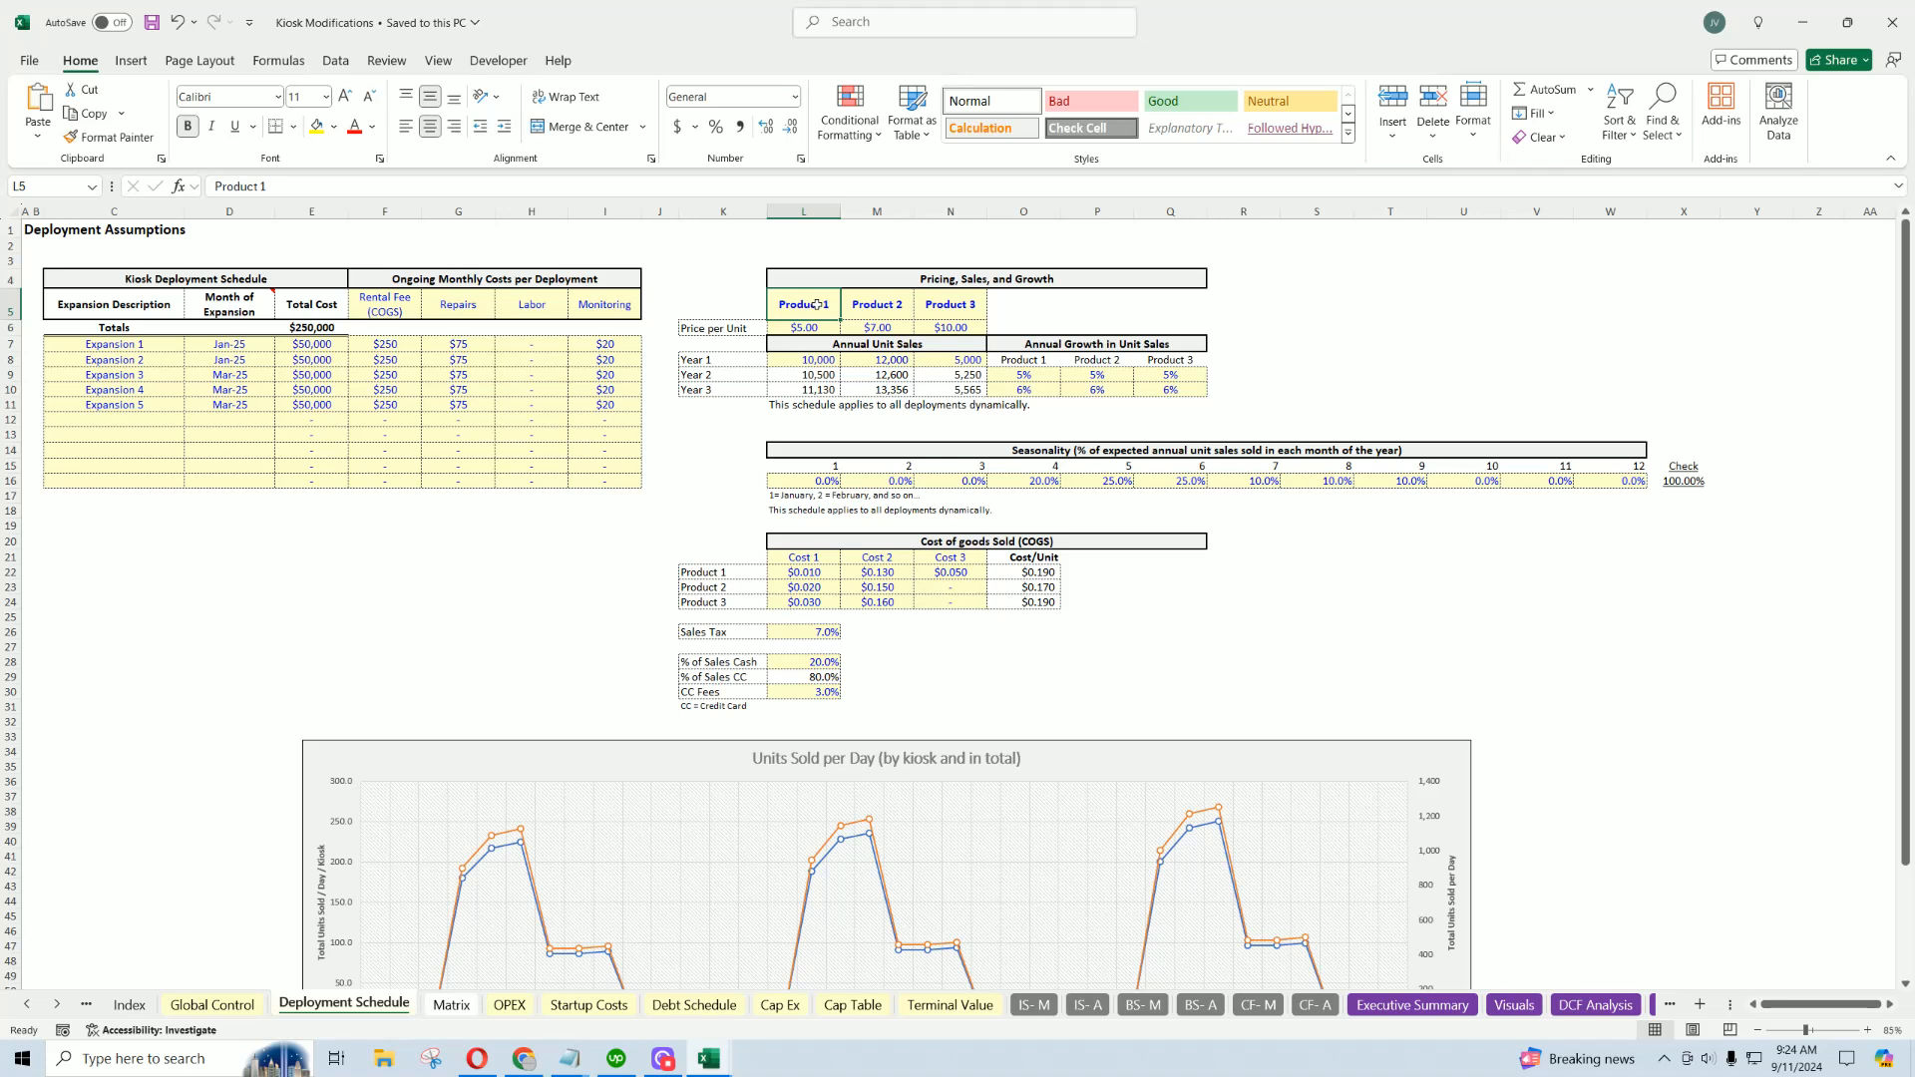
pyautogui.click(820, 328)
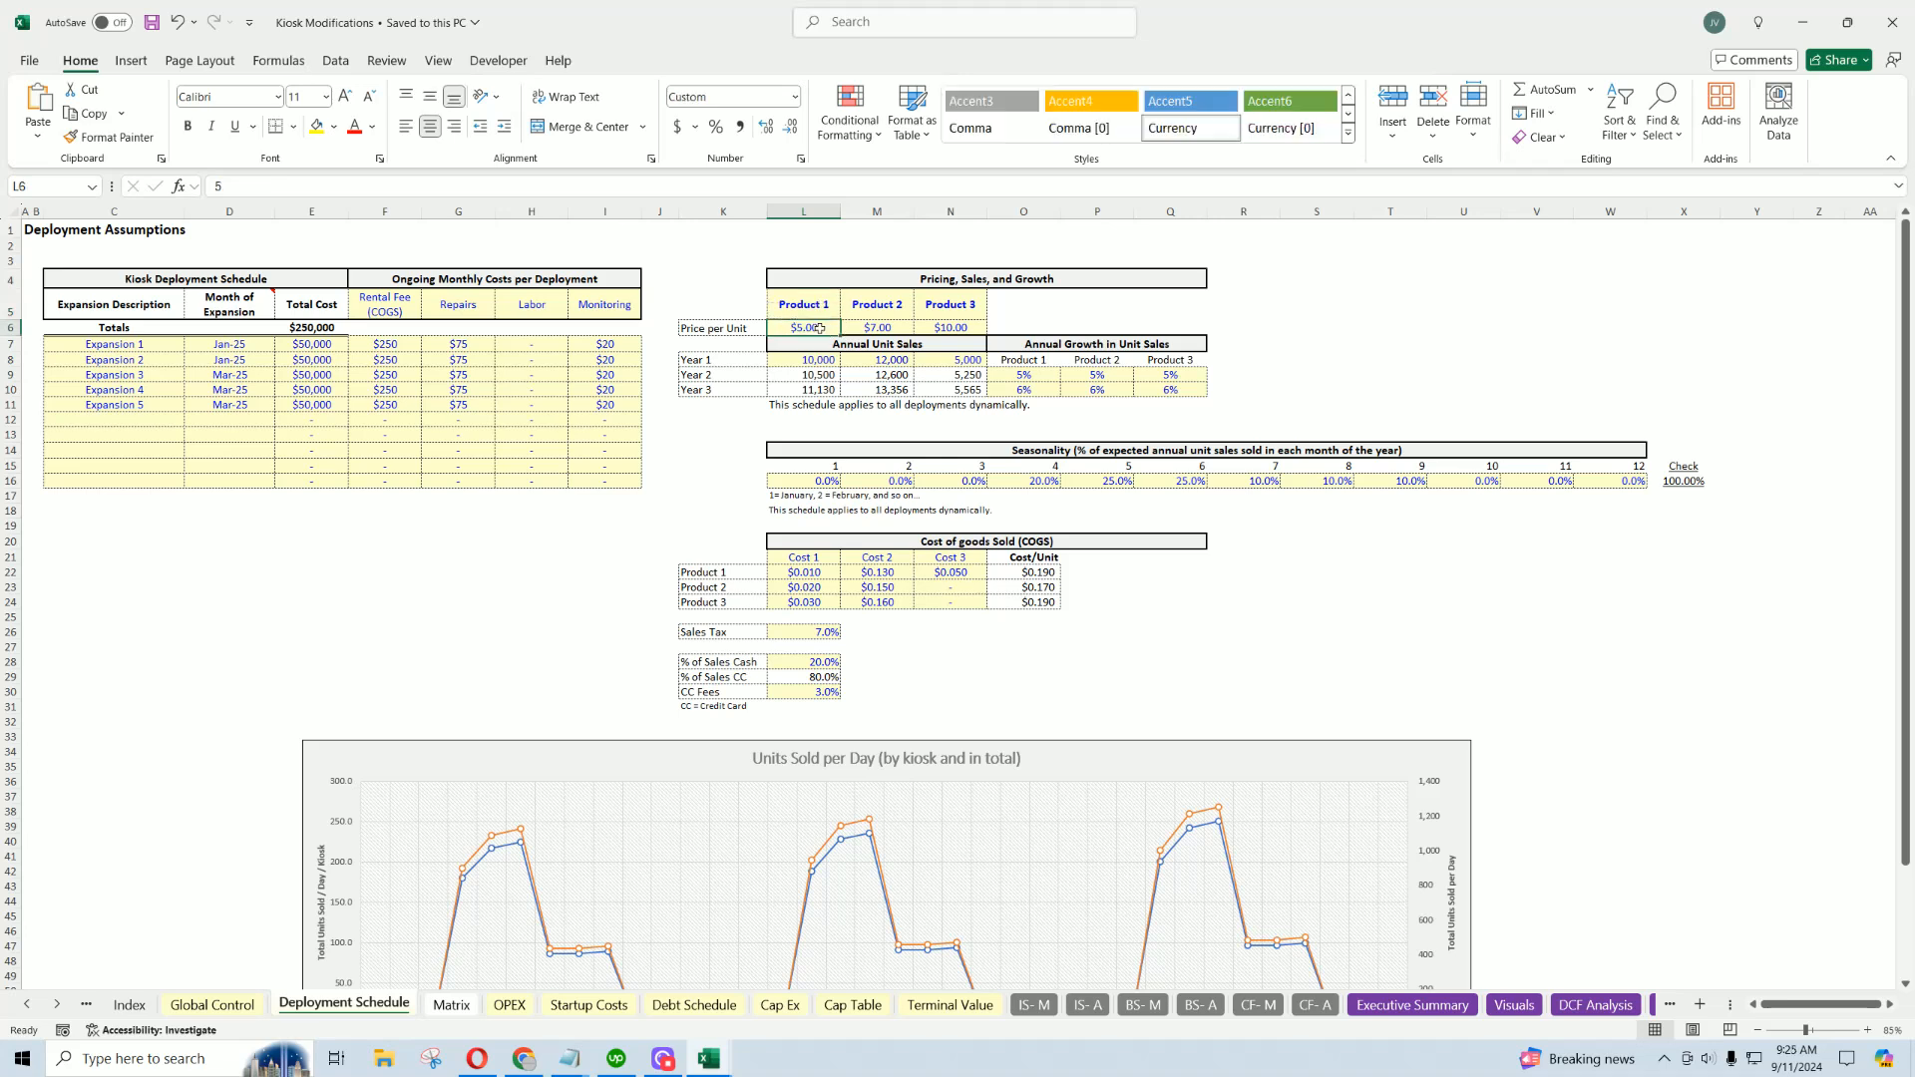
pyautogui.click(856, 328)
pyautogui.click(954, 327)
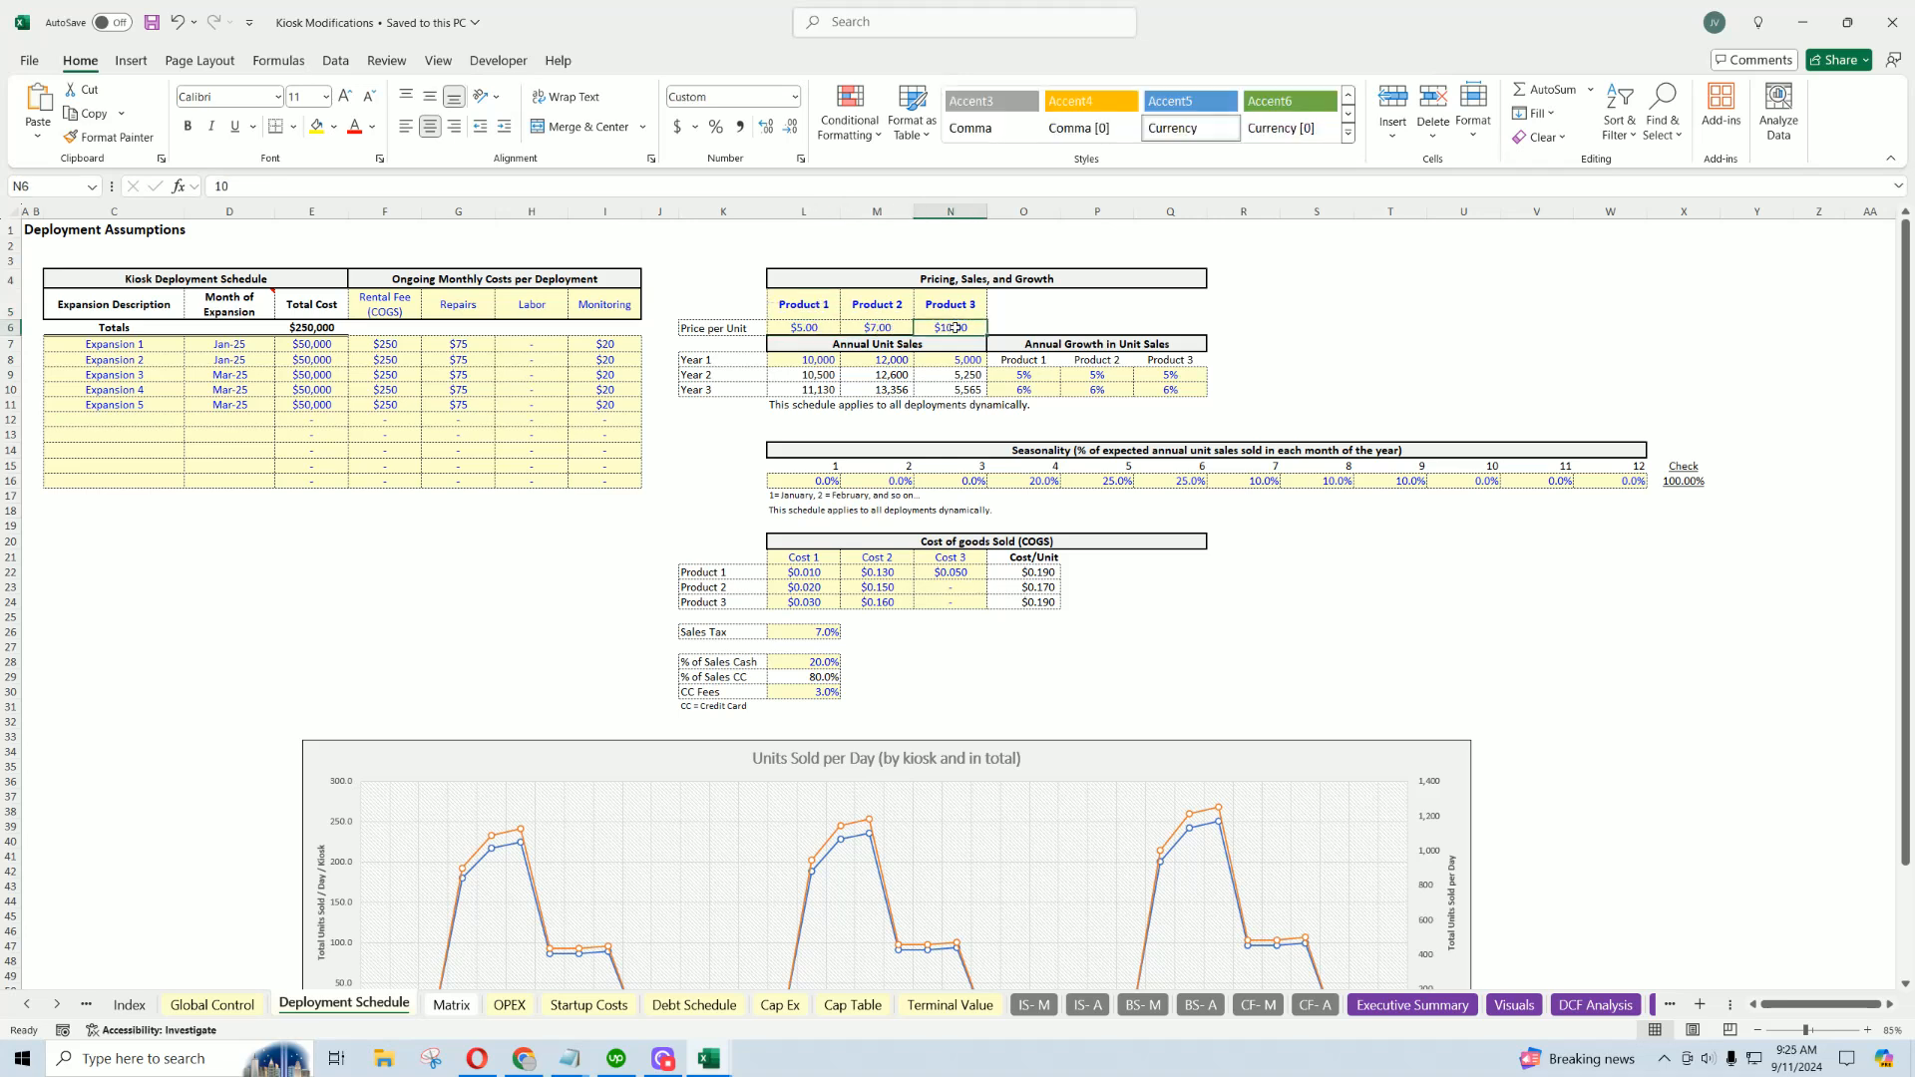
# Review the Year 1 annual unit sales for each product, then select the product block from names through Year 3 sales.
pyautogui.click(811, 361)
pyautogui.click(887, 361)
pyautogui.click(953, 361)
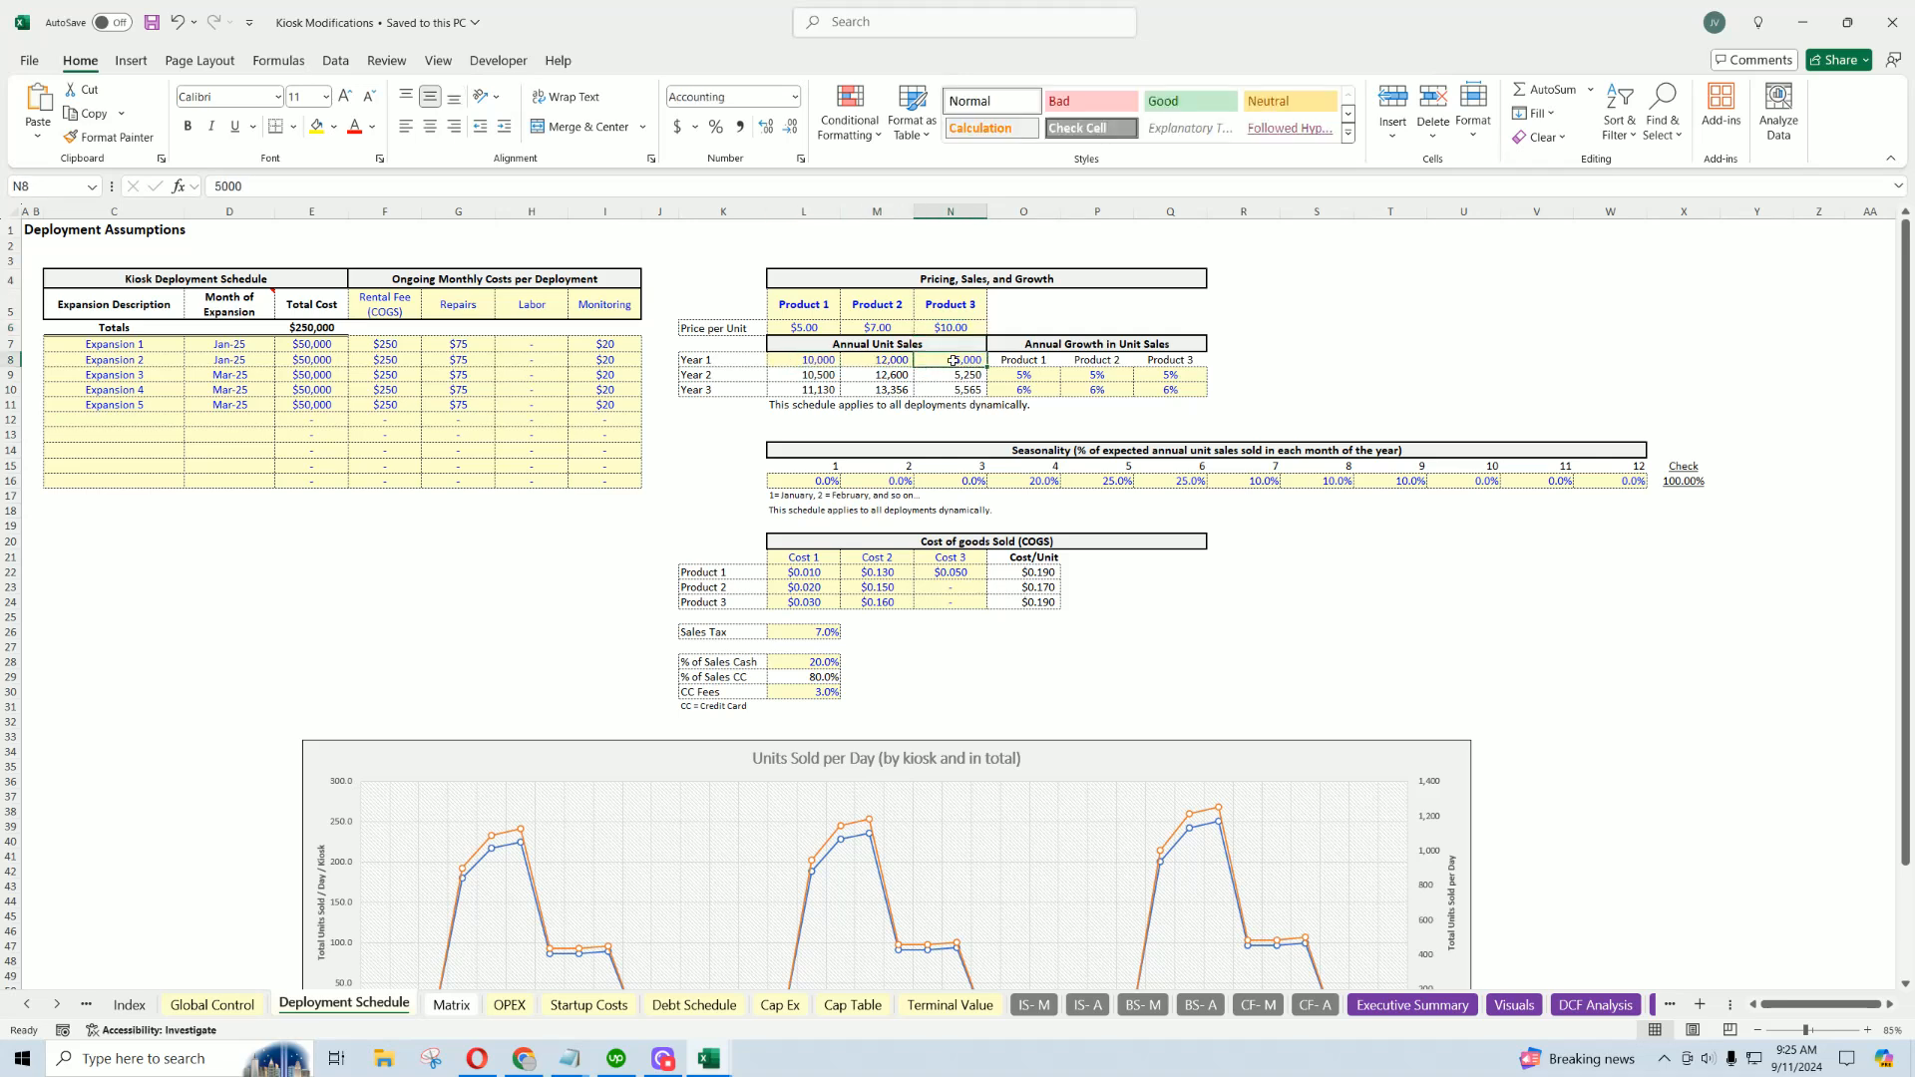
pyautogui.moveTo(802, 307); pyautogui.dragTo(968, 389)
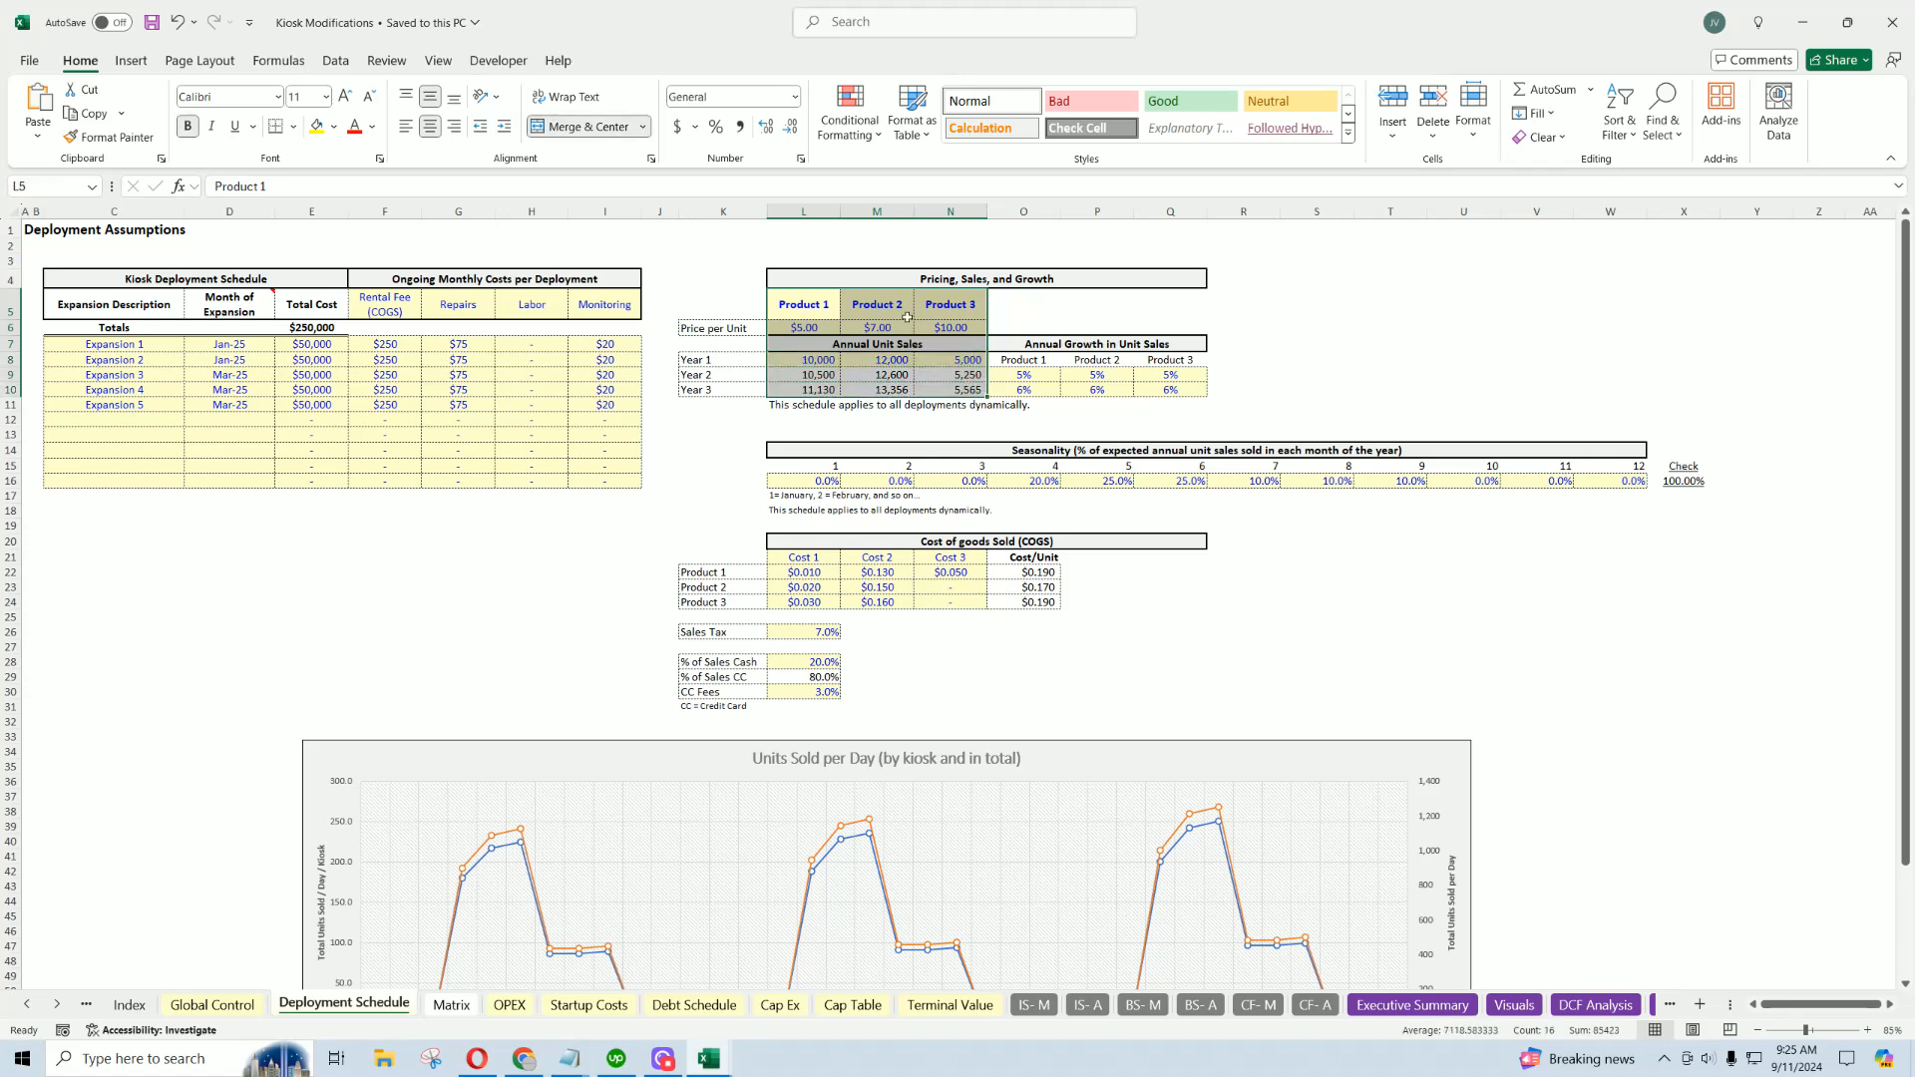
# Review Product 1's price per unit, Year 1 unit sales, and annual growth rates for Years 2 and 3.
pyautogui.click(815, 329)
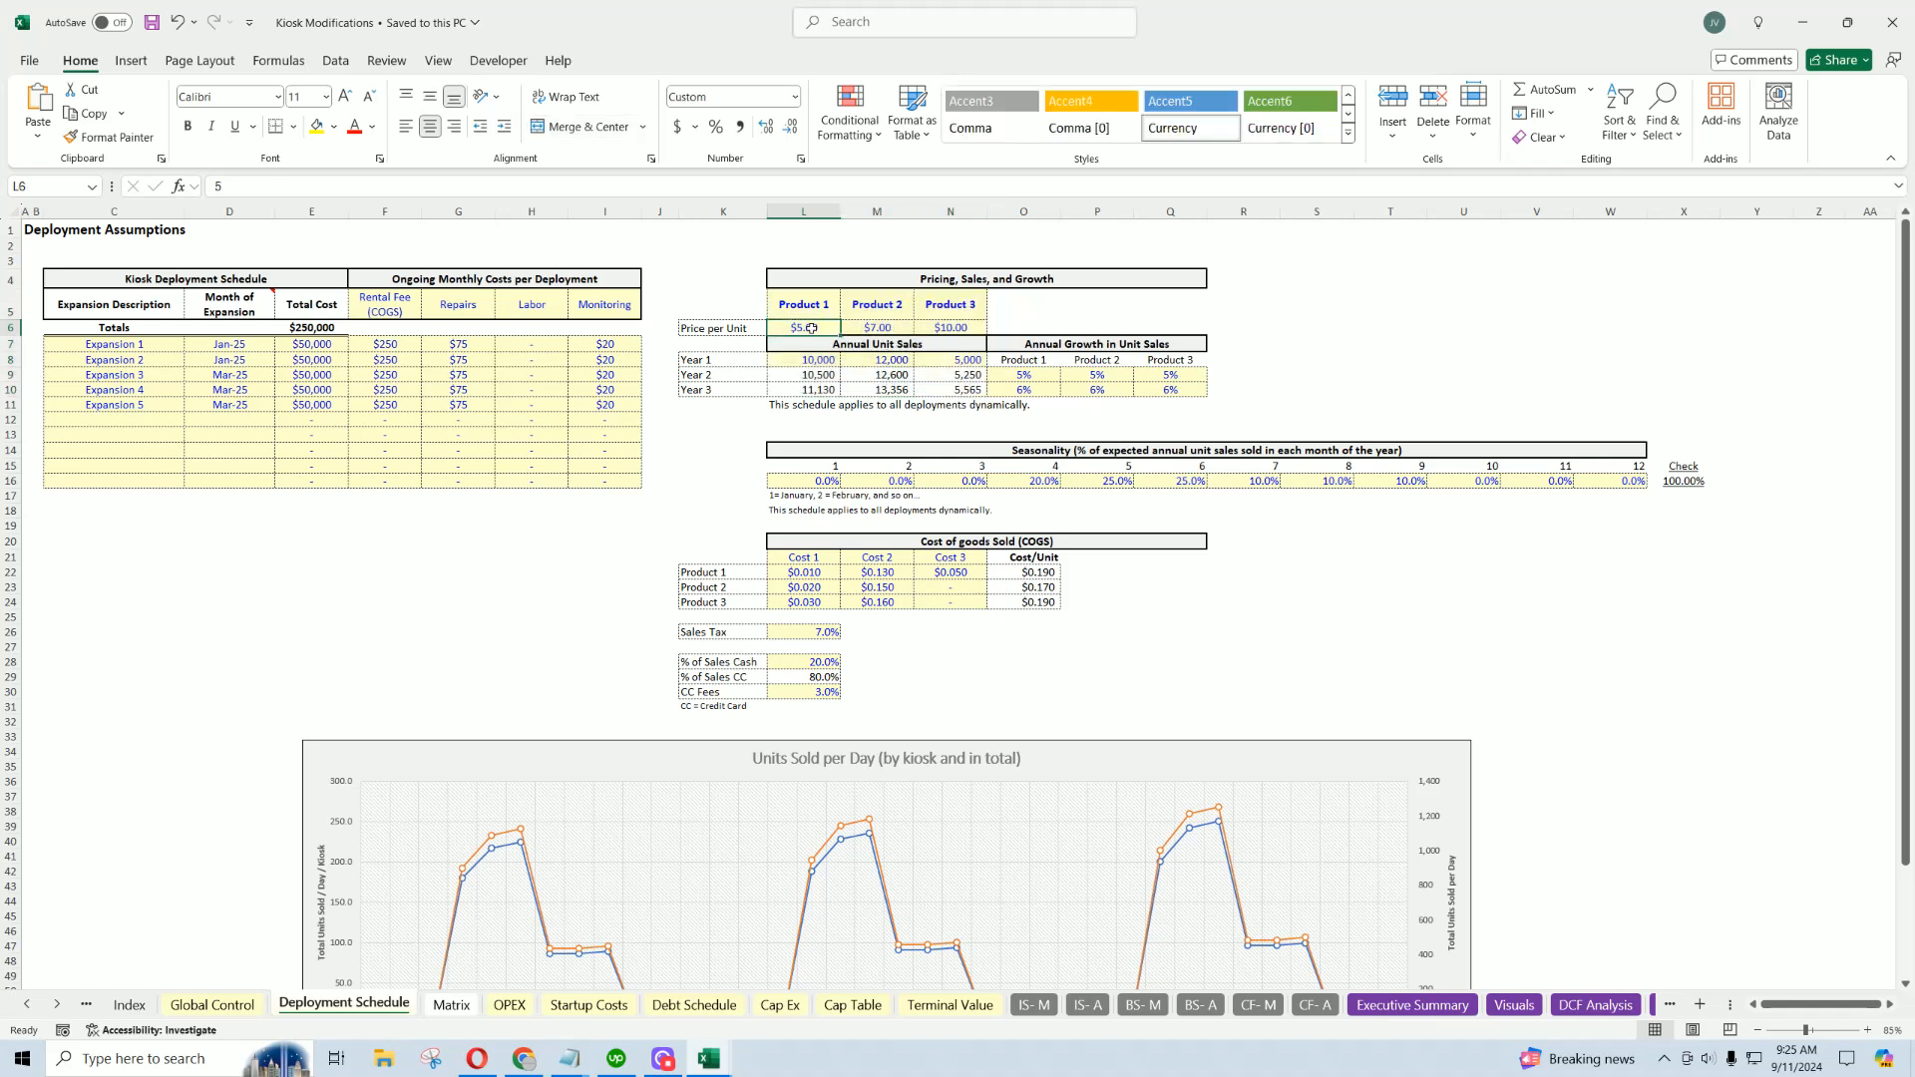
pyautogui.click(809, 361)
pyautogui.press('Down')
pyautogui.click(809, 361)
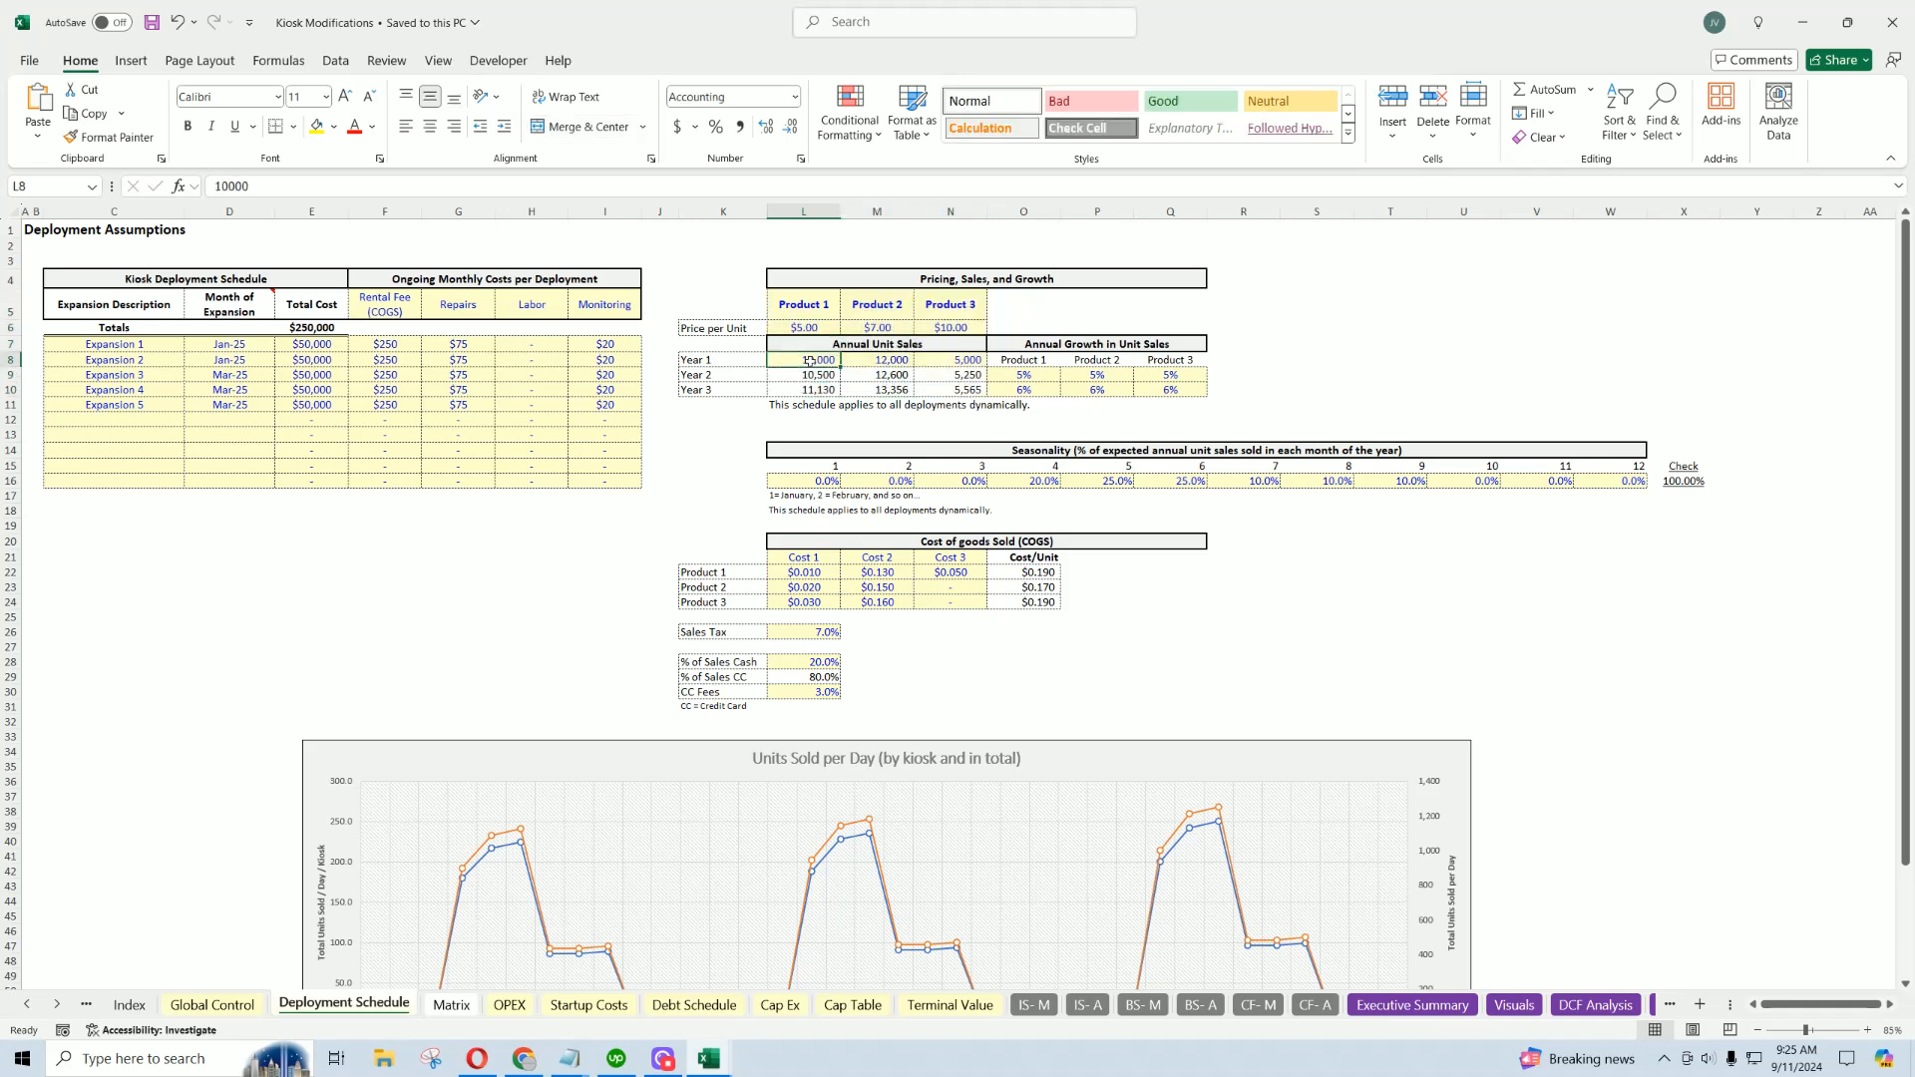
pyautogui.click(1022, 375)
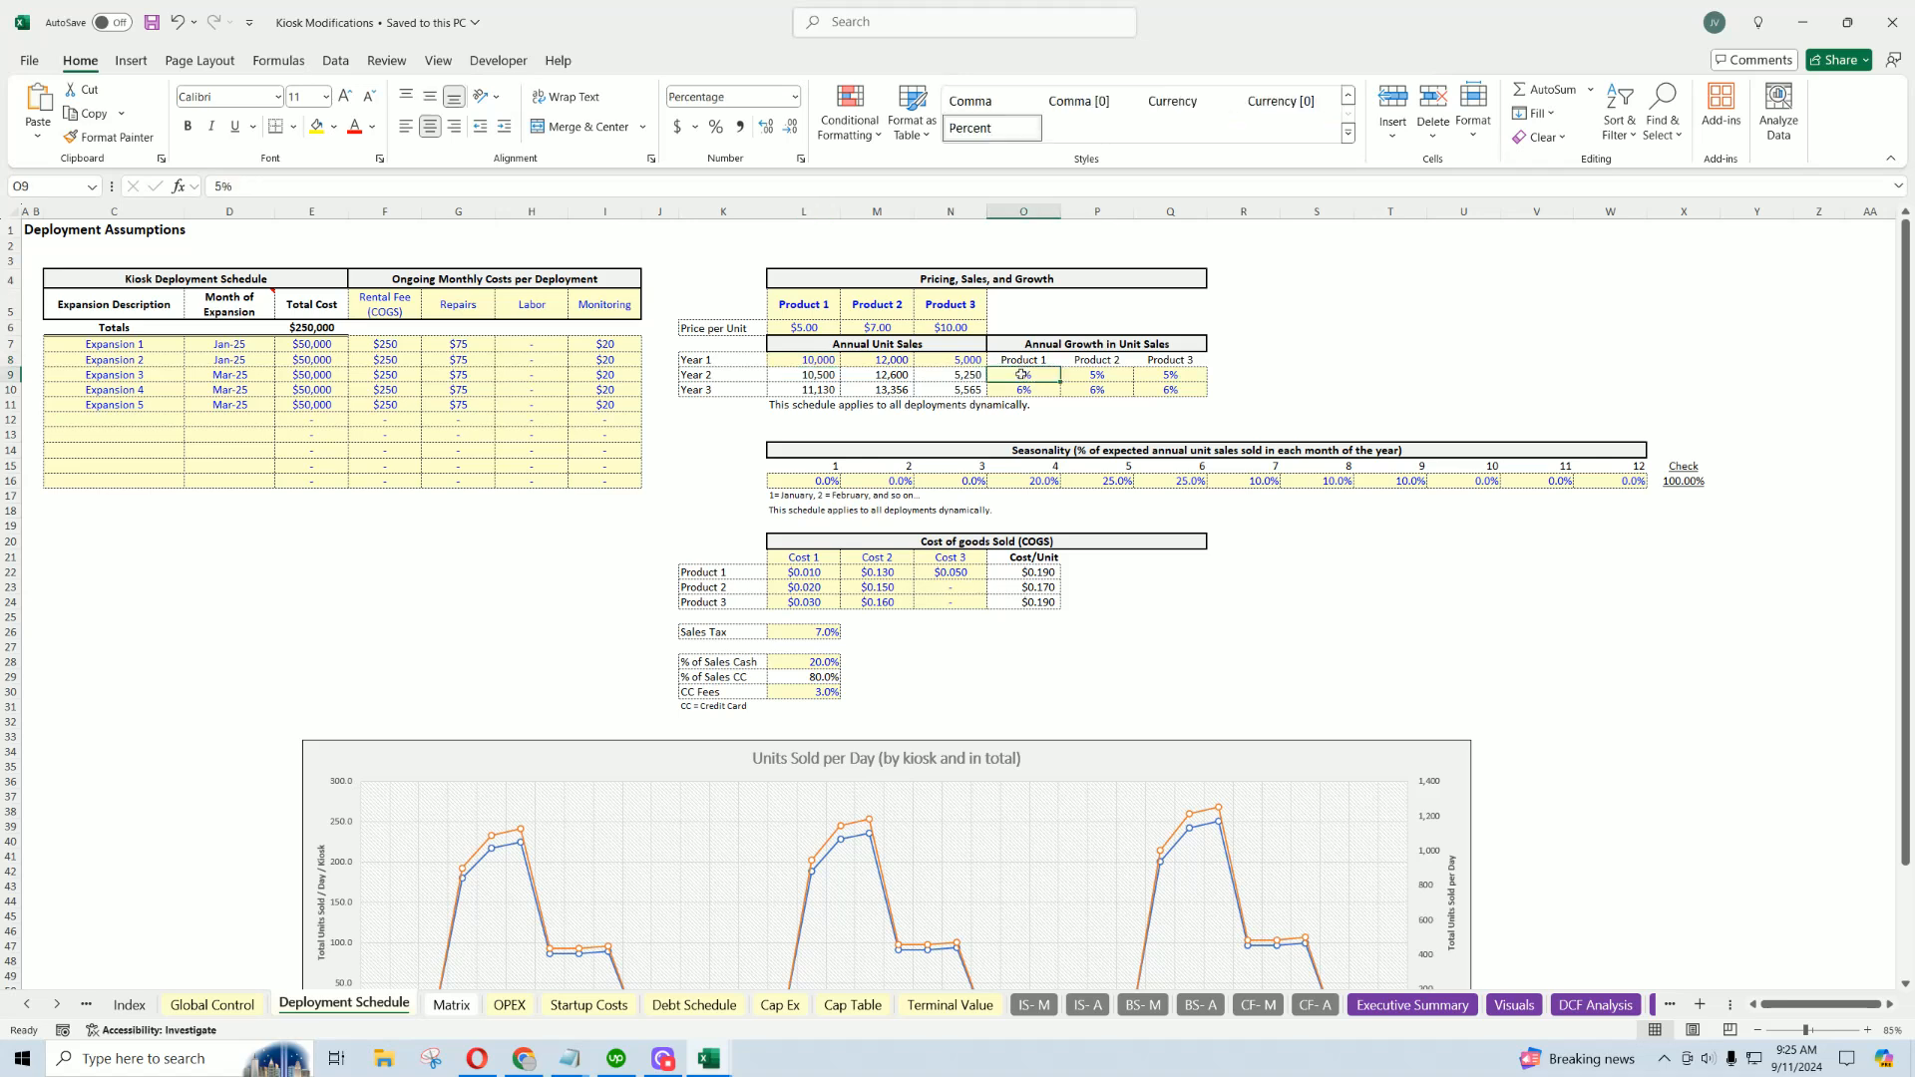
pyautogui.click(1028, 392)
# Review Product 2's Year 2 growth rate and its annual unit sales from Year 1 through Year 3.
pyautogui.click(1097, 375)
pyautogui.click(901, 359)
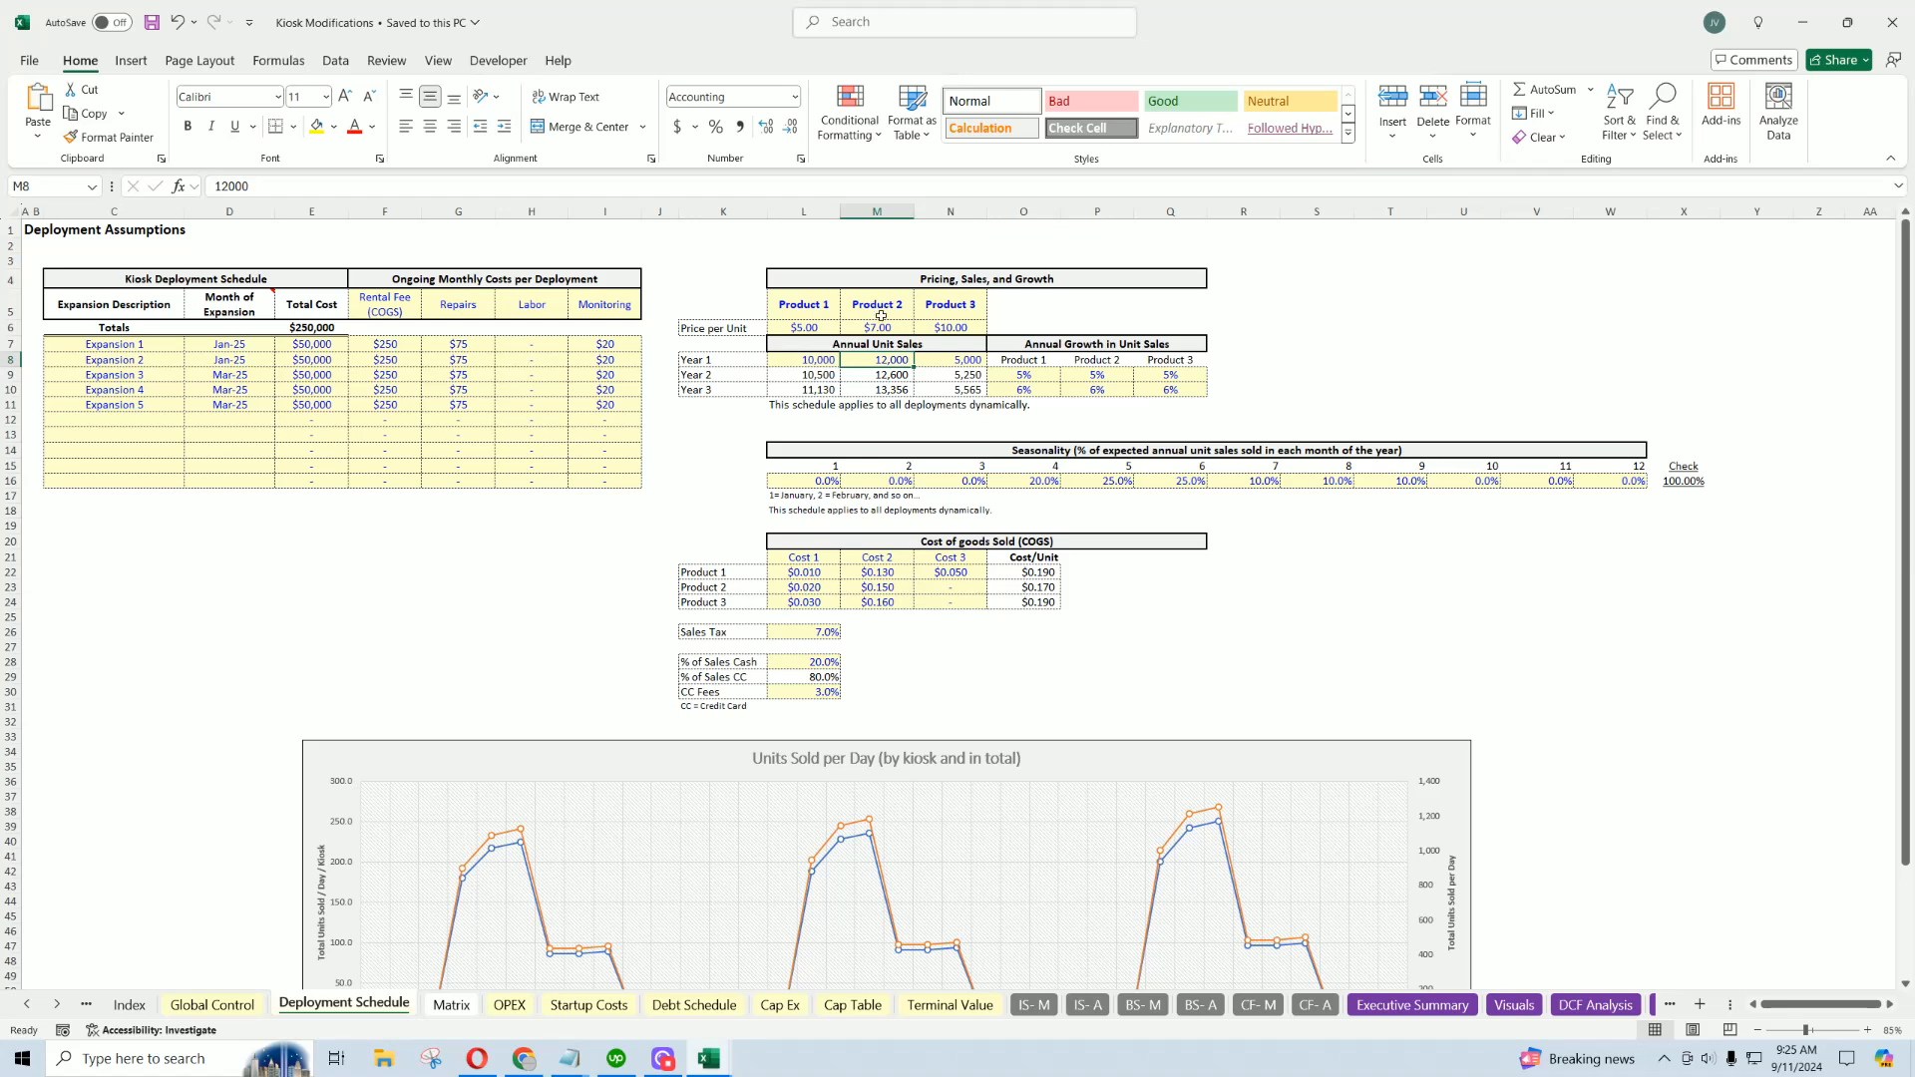
pyautogui.click(896, 375)
pyautogui.click(895, 391)
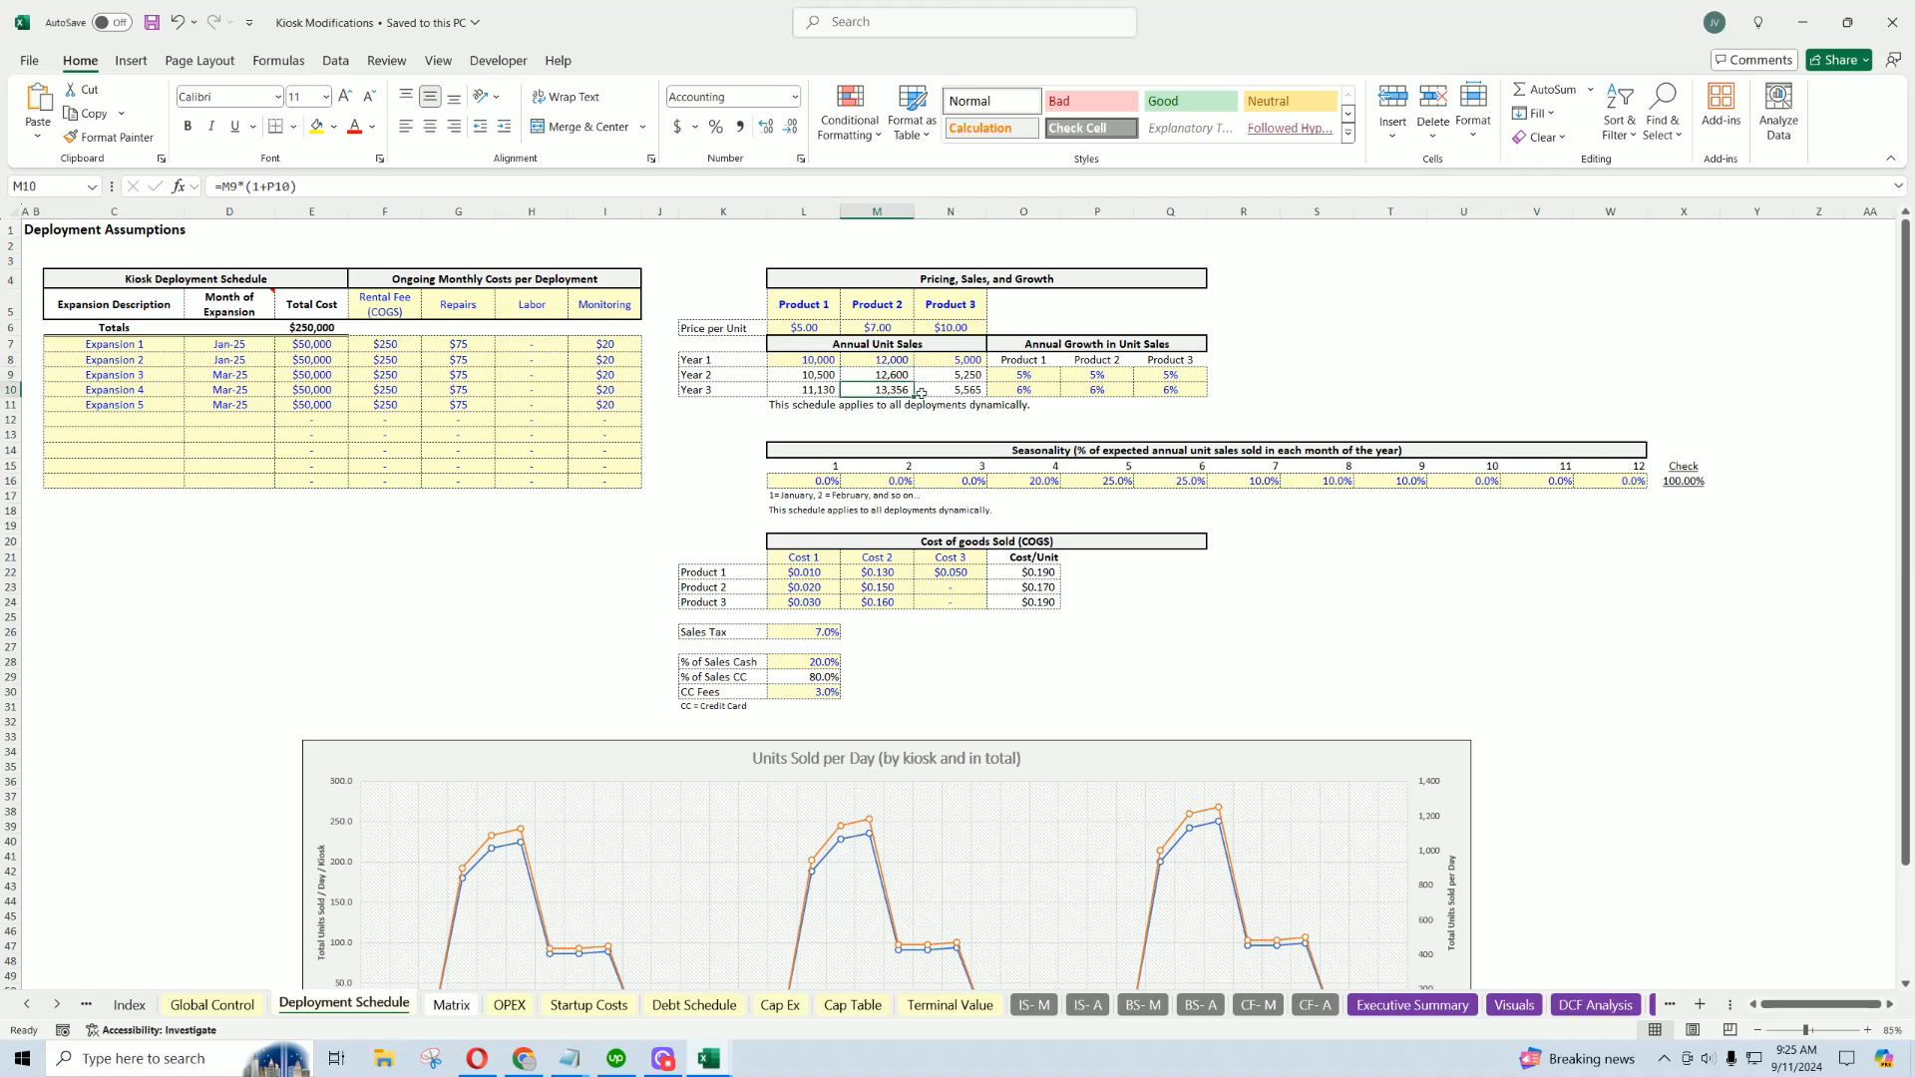
# Examine the Seasonality section alongside Product 1's annual unit sales, checking the percentages for months 1, 2, 4 and 5.
pyautogui.click(1088, 450)
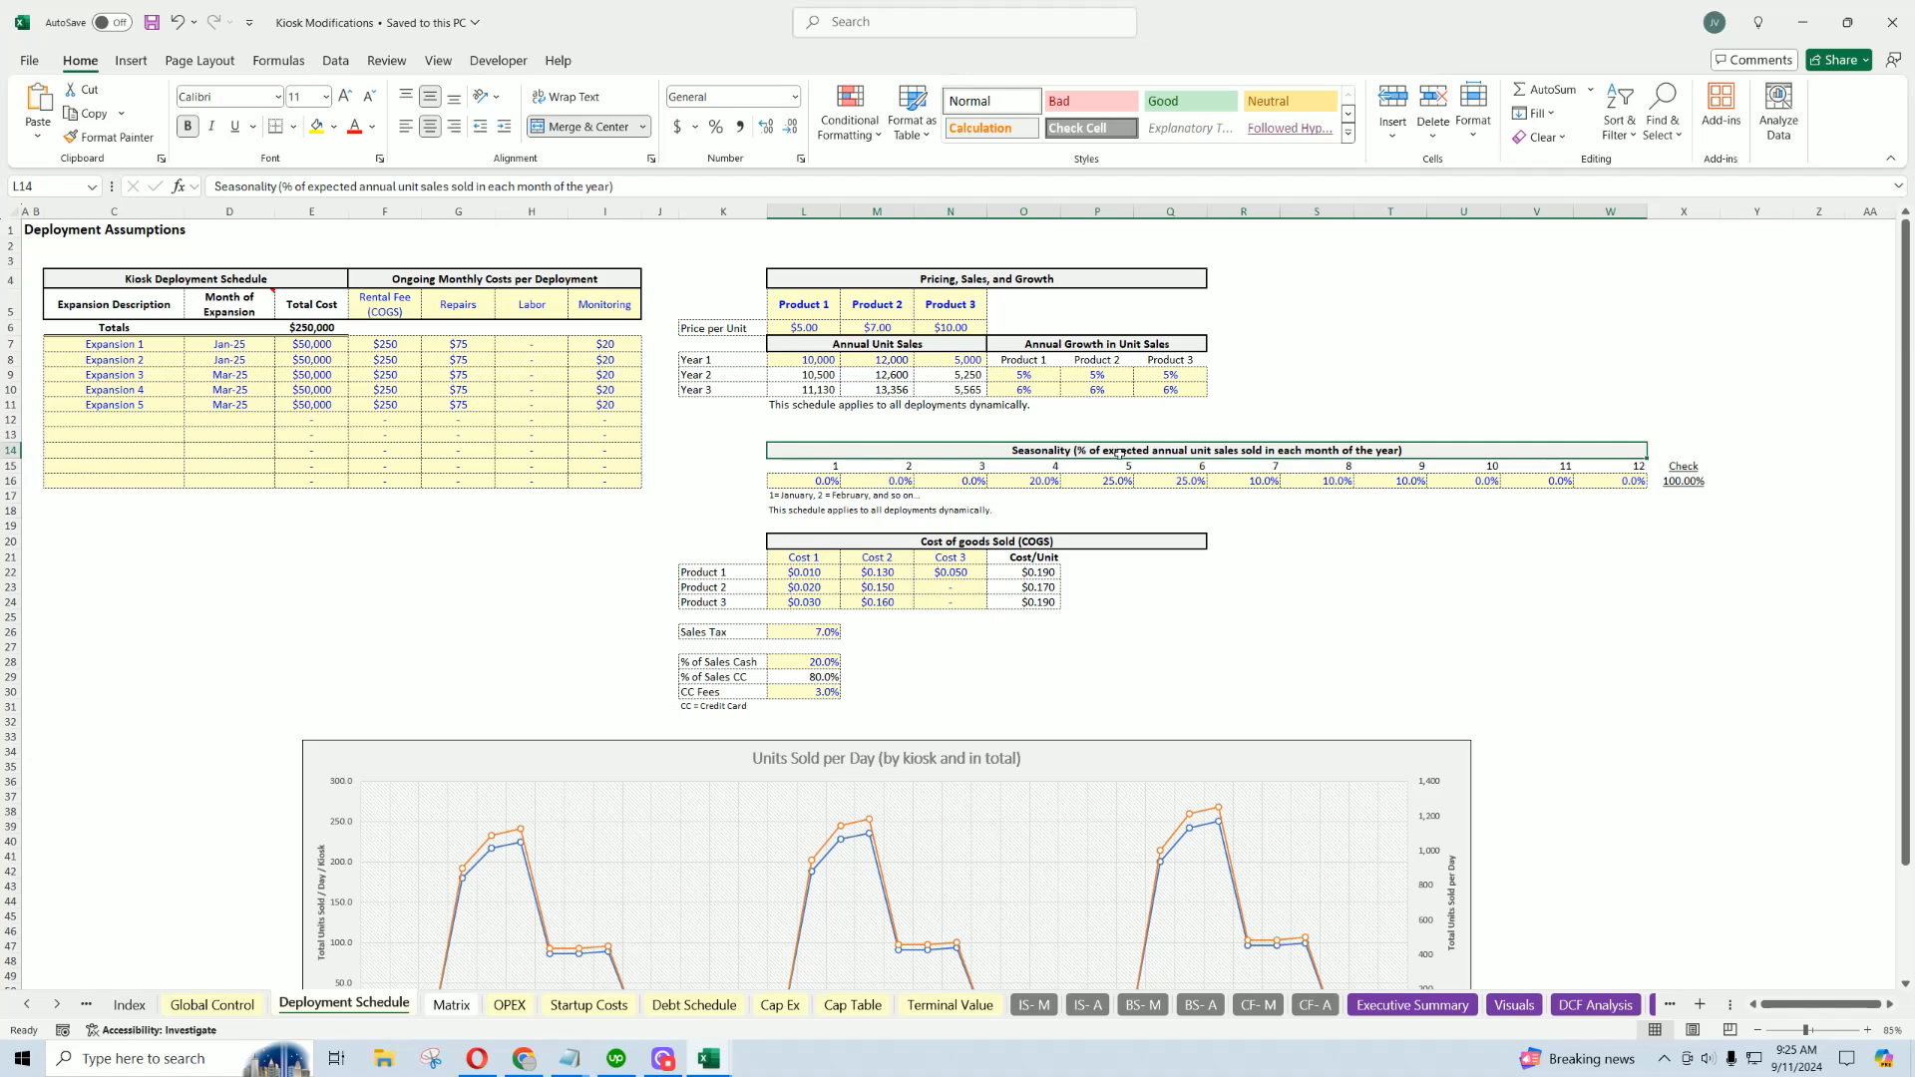
pyautogui.click(823, 358)
pyautogui.click(823, 374)
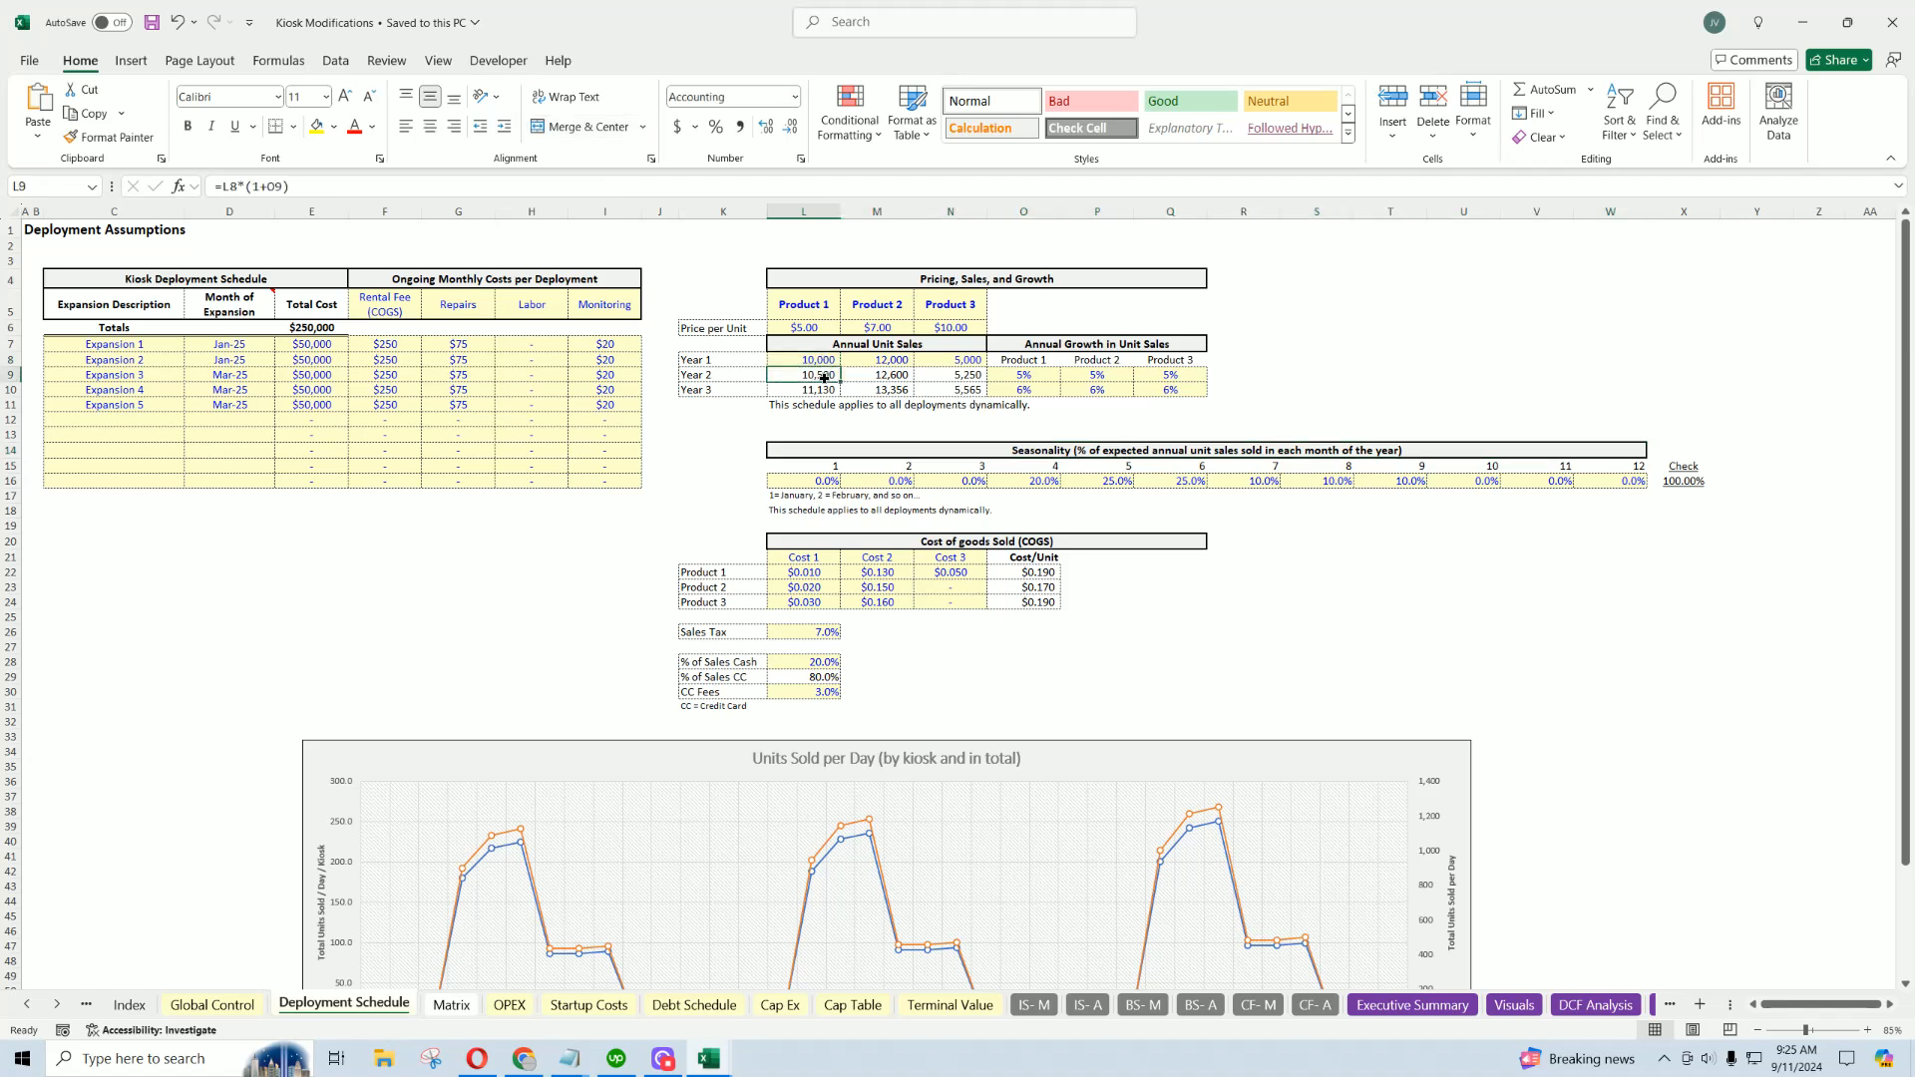
pyautogui.click(823, 390)
pyautogui.click(815, 486)
pyautogui.click(877, 483)
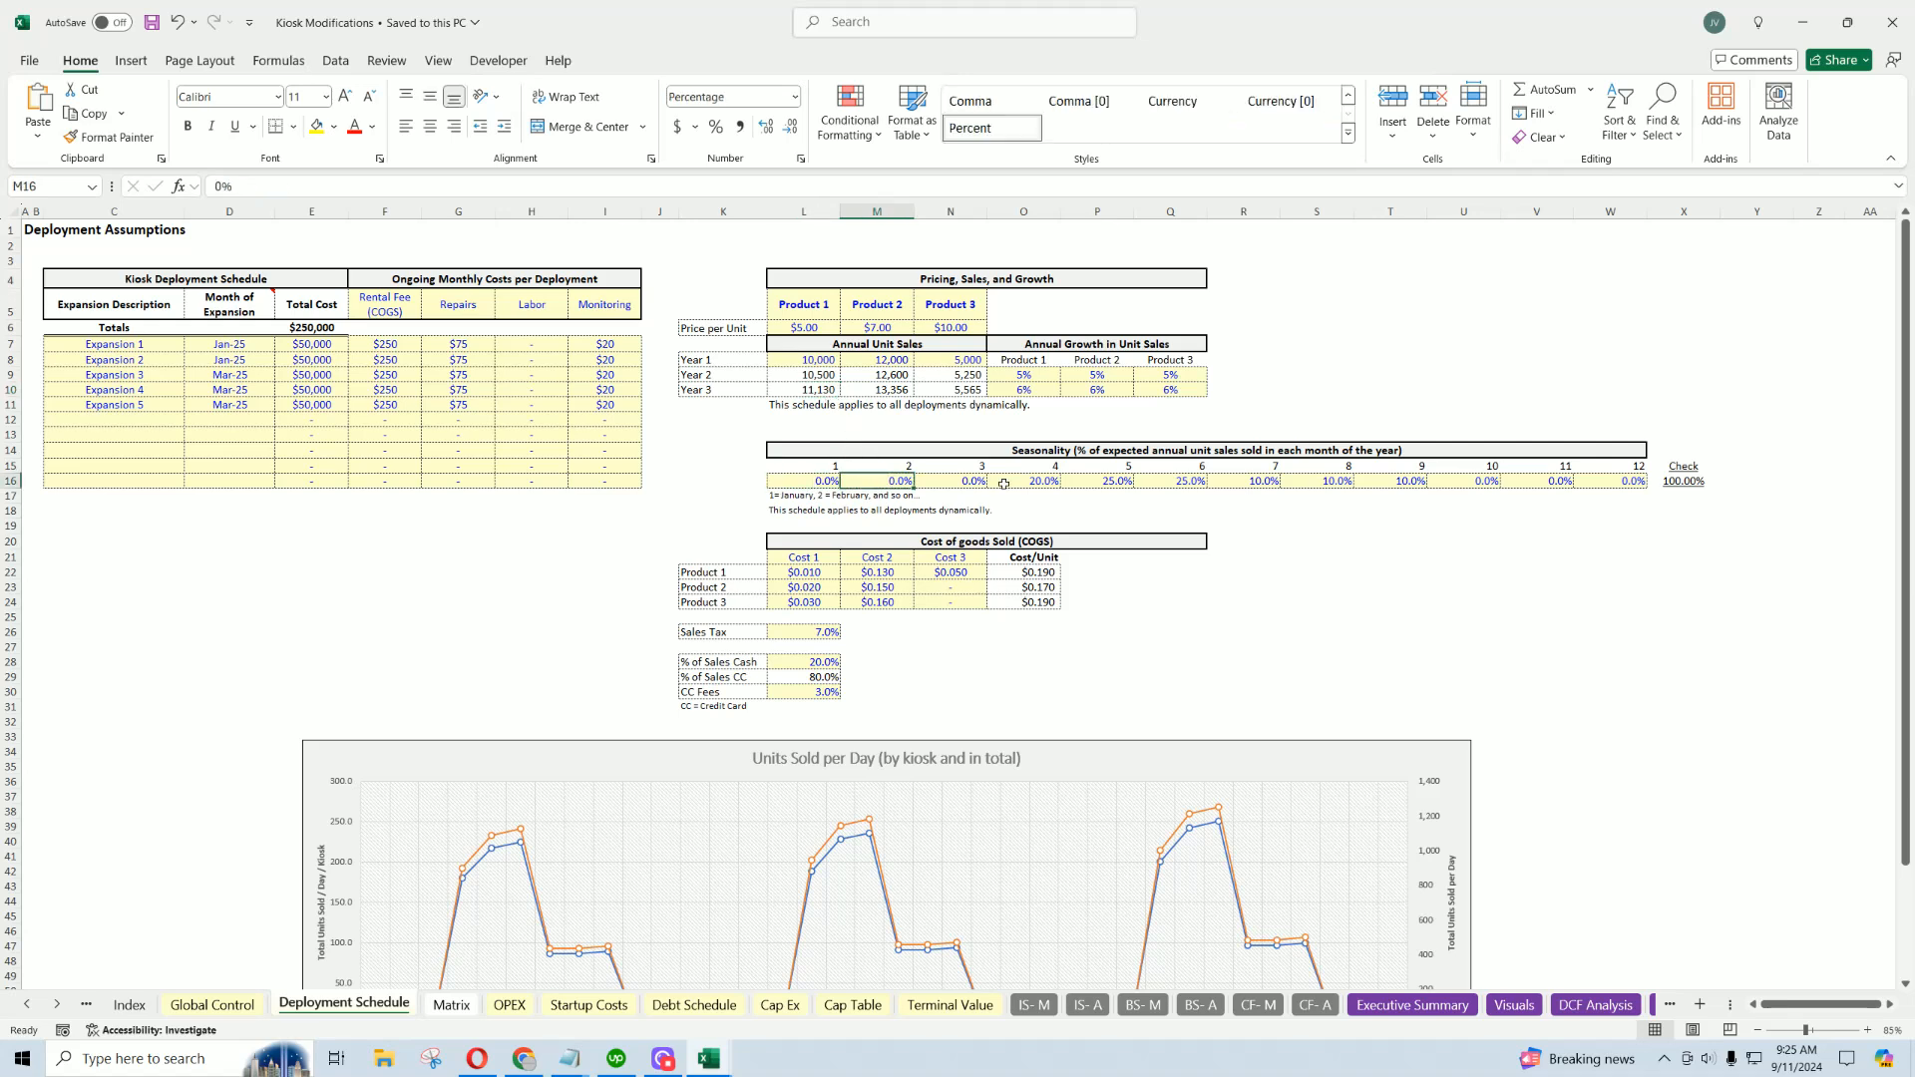
pyautogui.click(1032, 483)
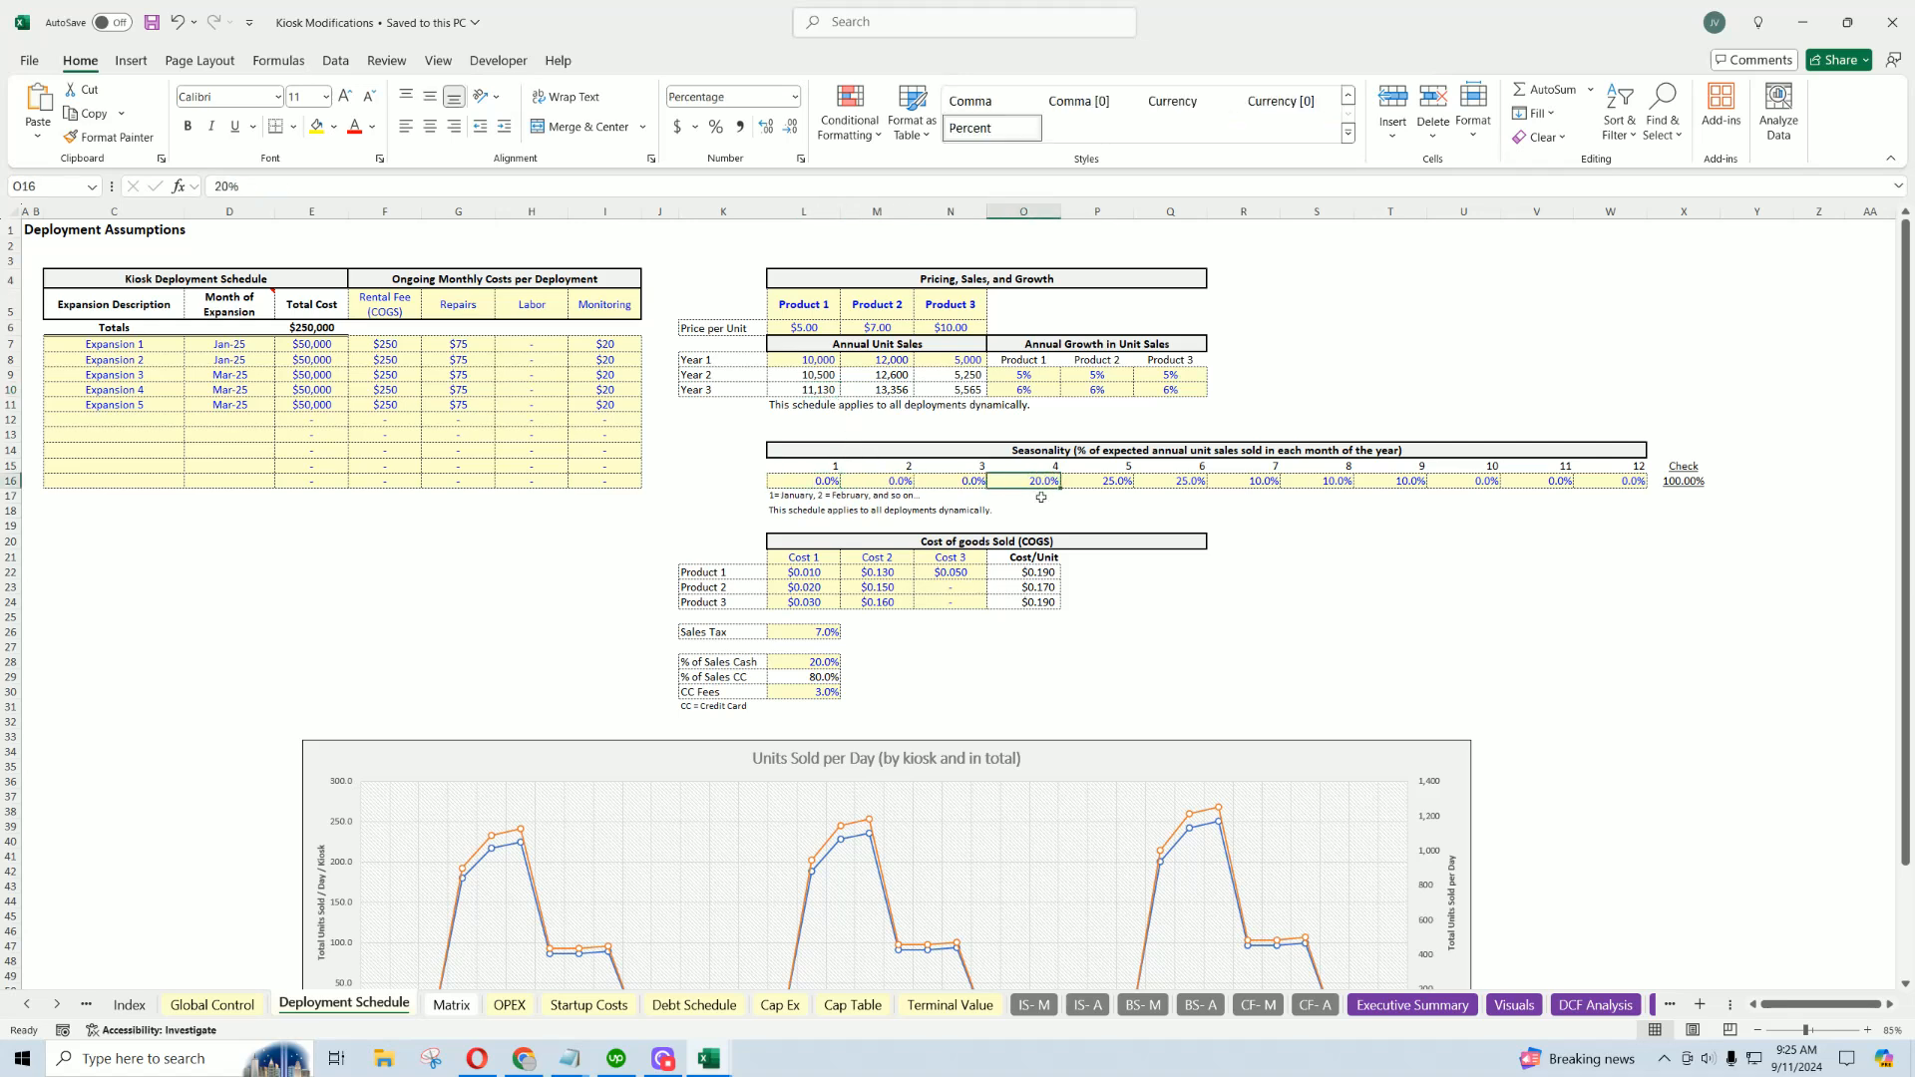
pyautogui.click(1117, 481)
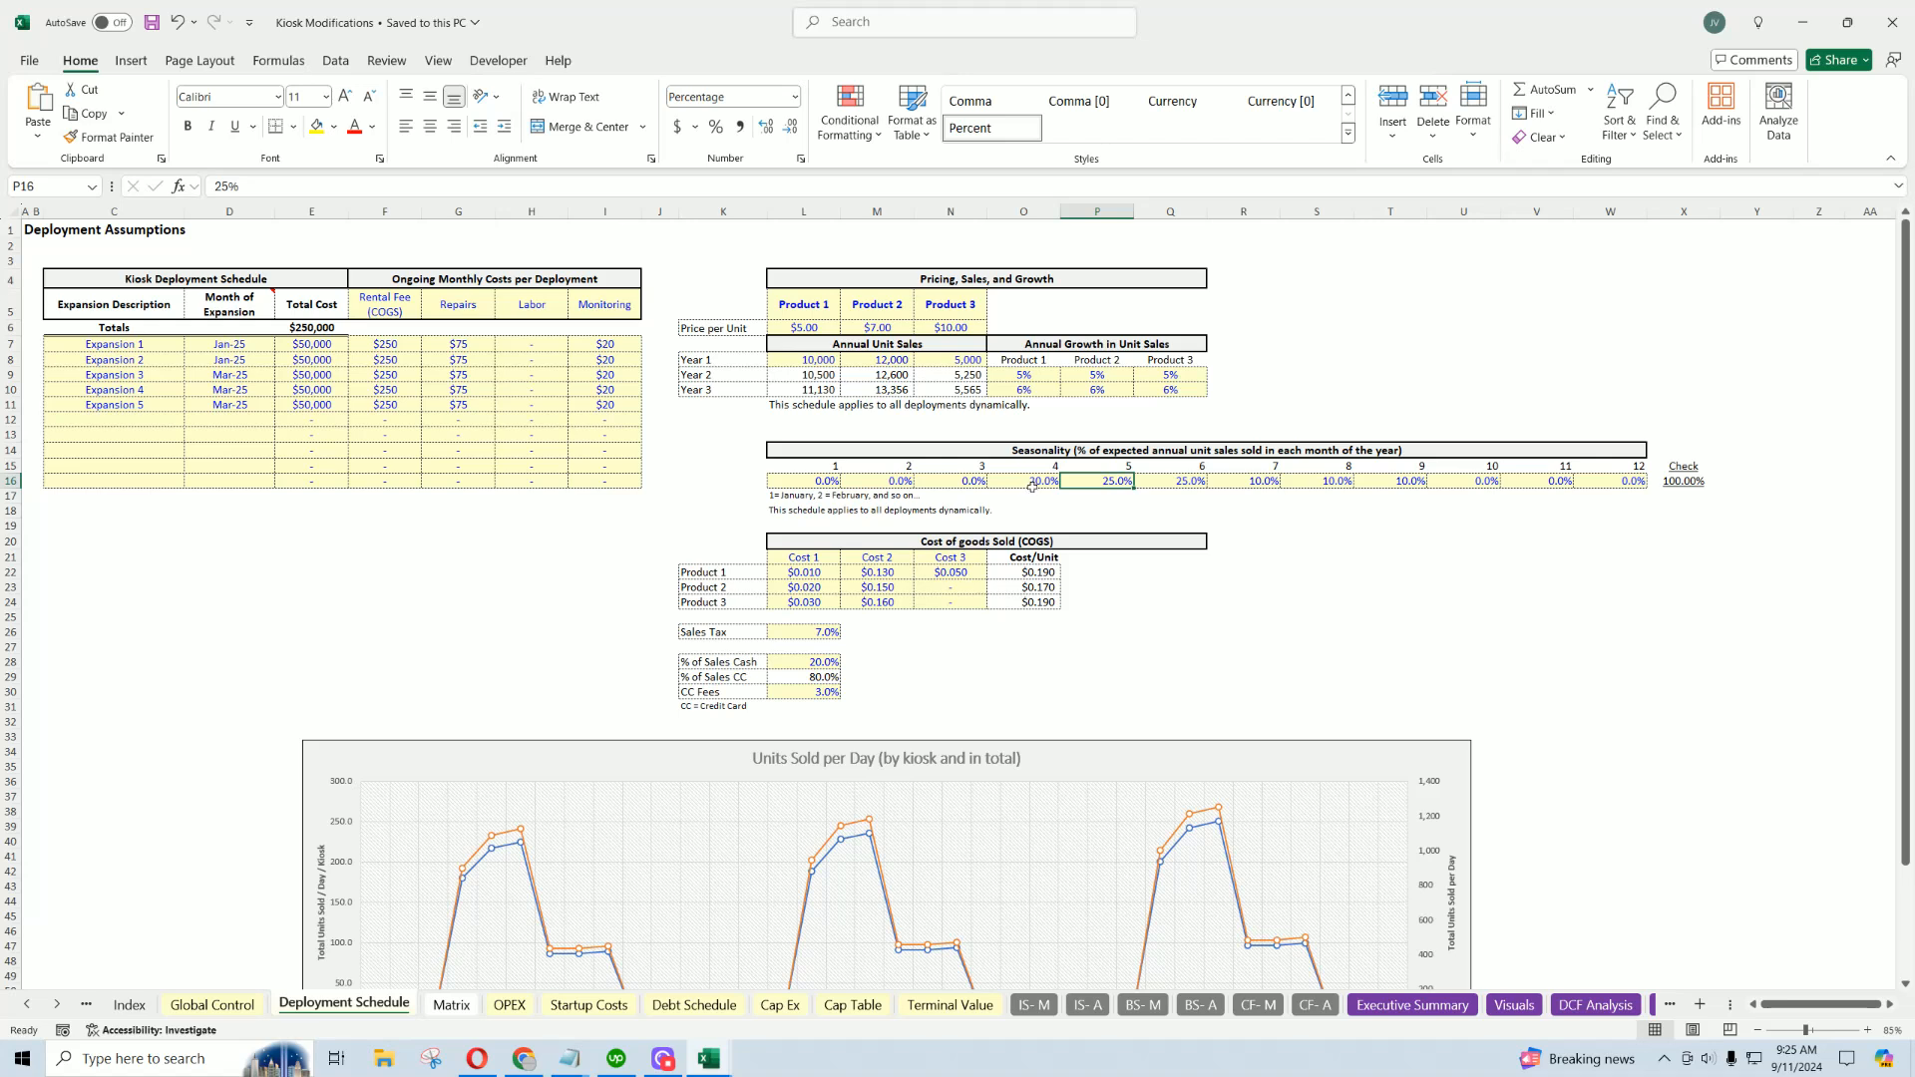
# Relate Product 1's Year 1 unit sales to the seasonality percentages for months 4 to 8, then select all twelve monthly percentages.
pyautogui.click(811, 361)
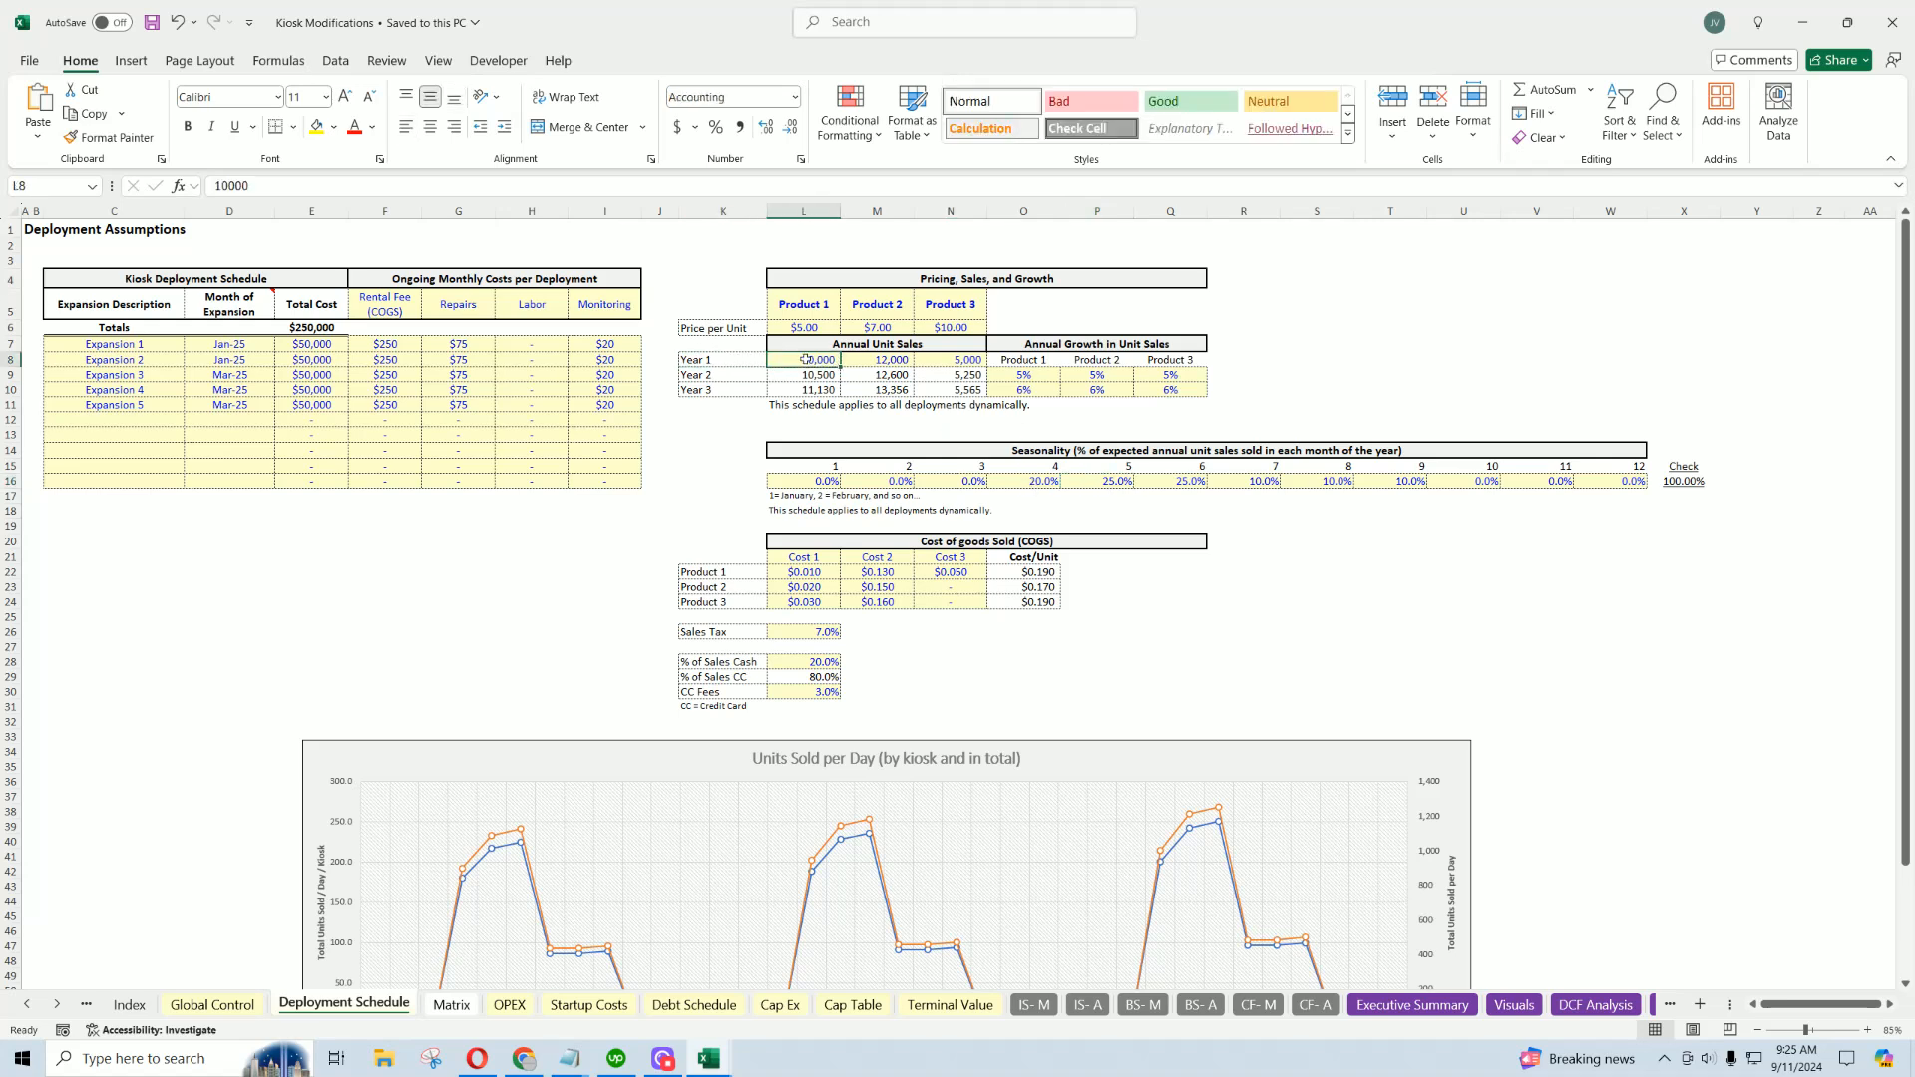
pyautogui.click(1038, 478)
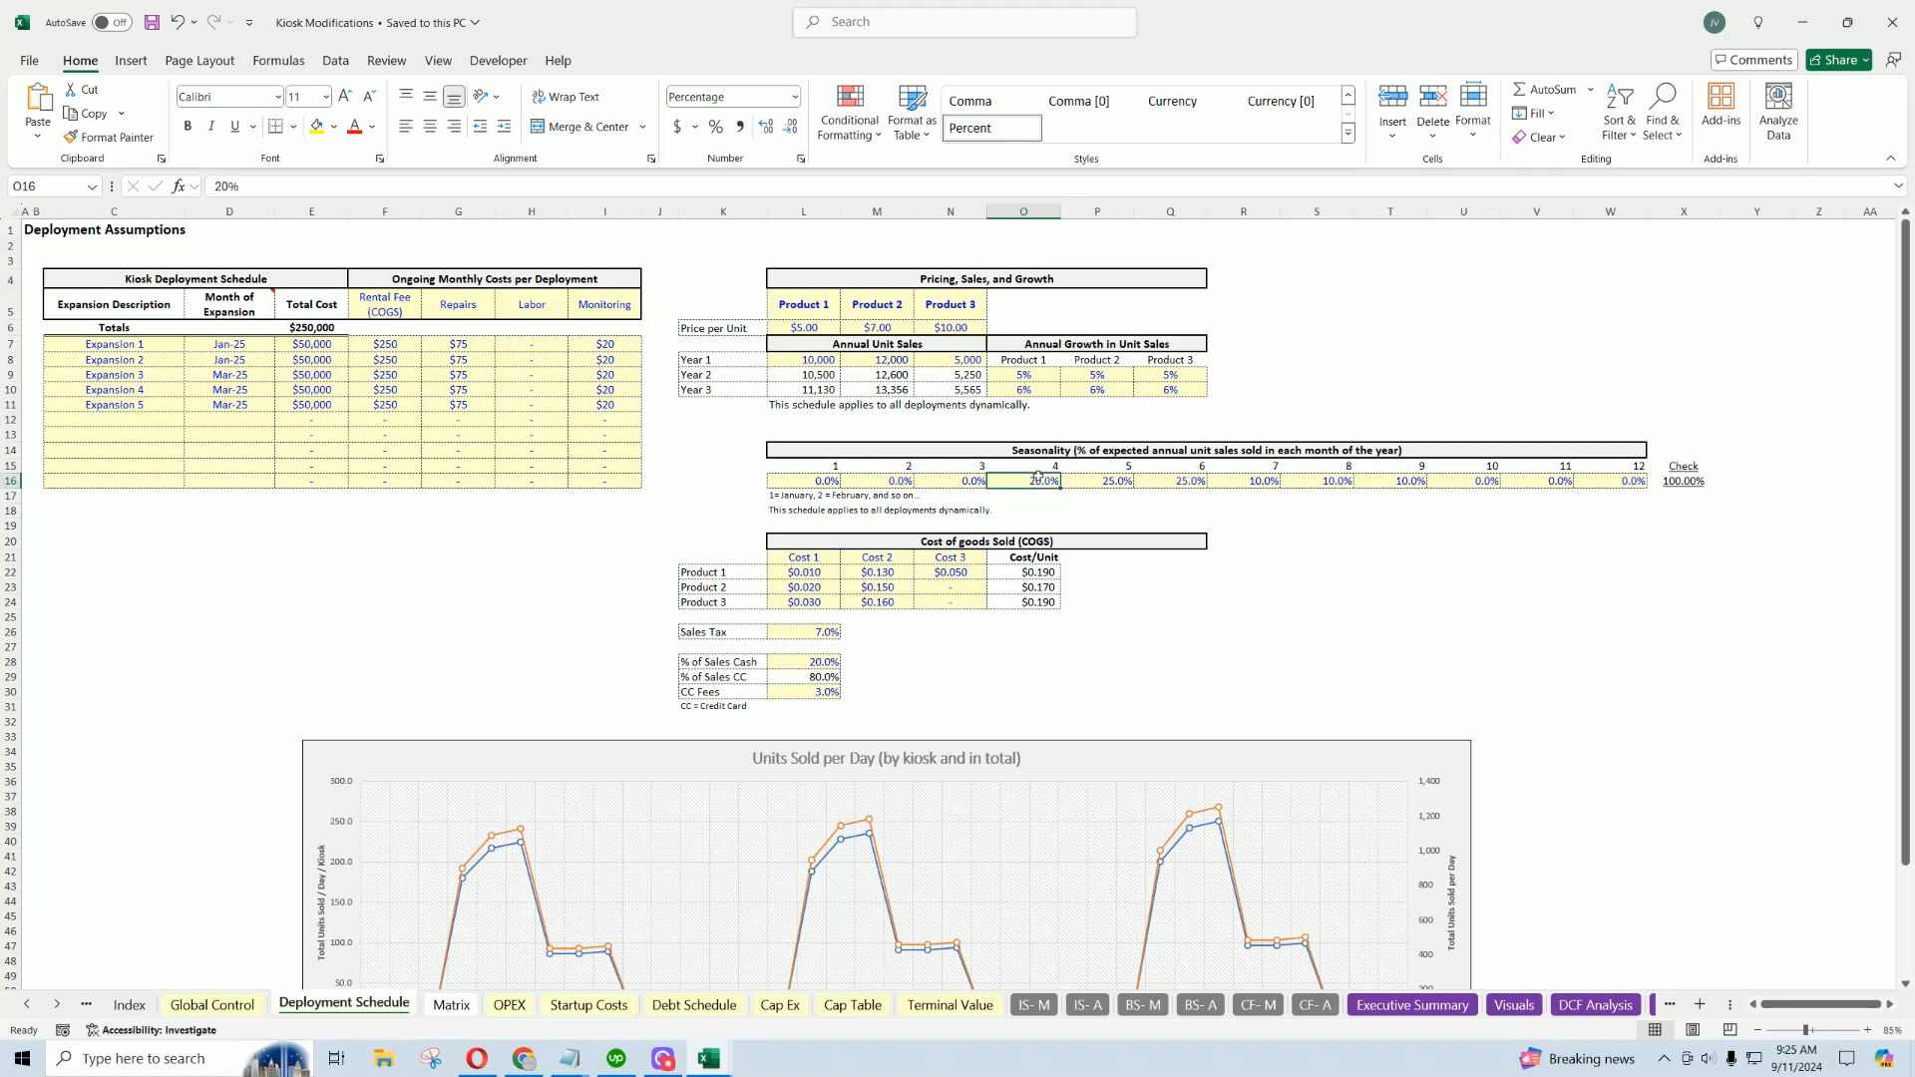
pyautogui.click(1094, 482)
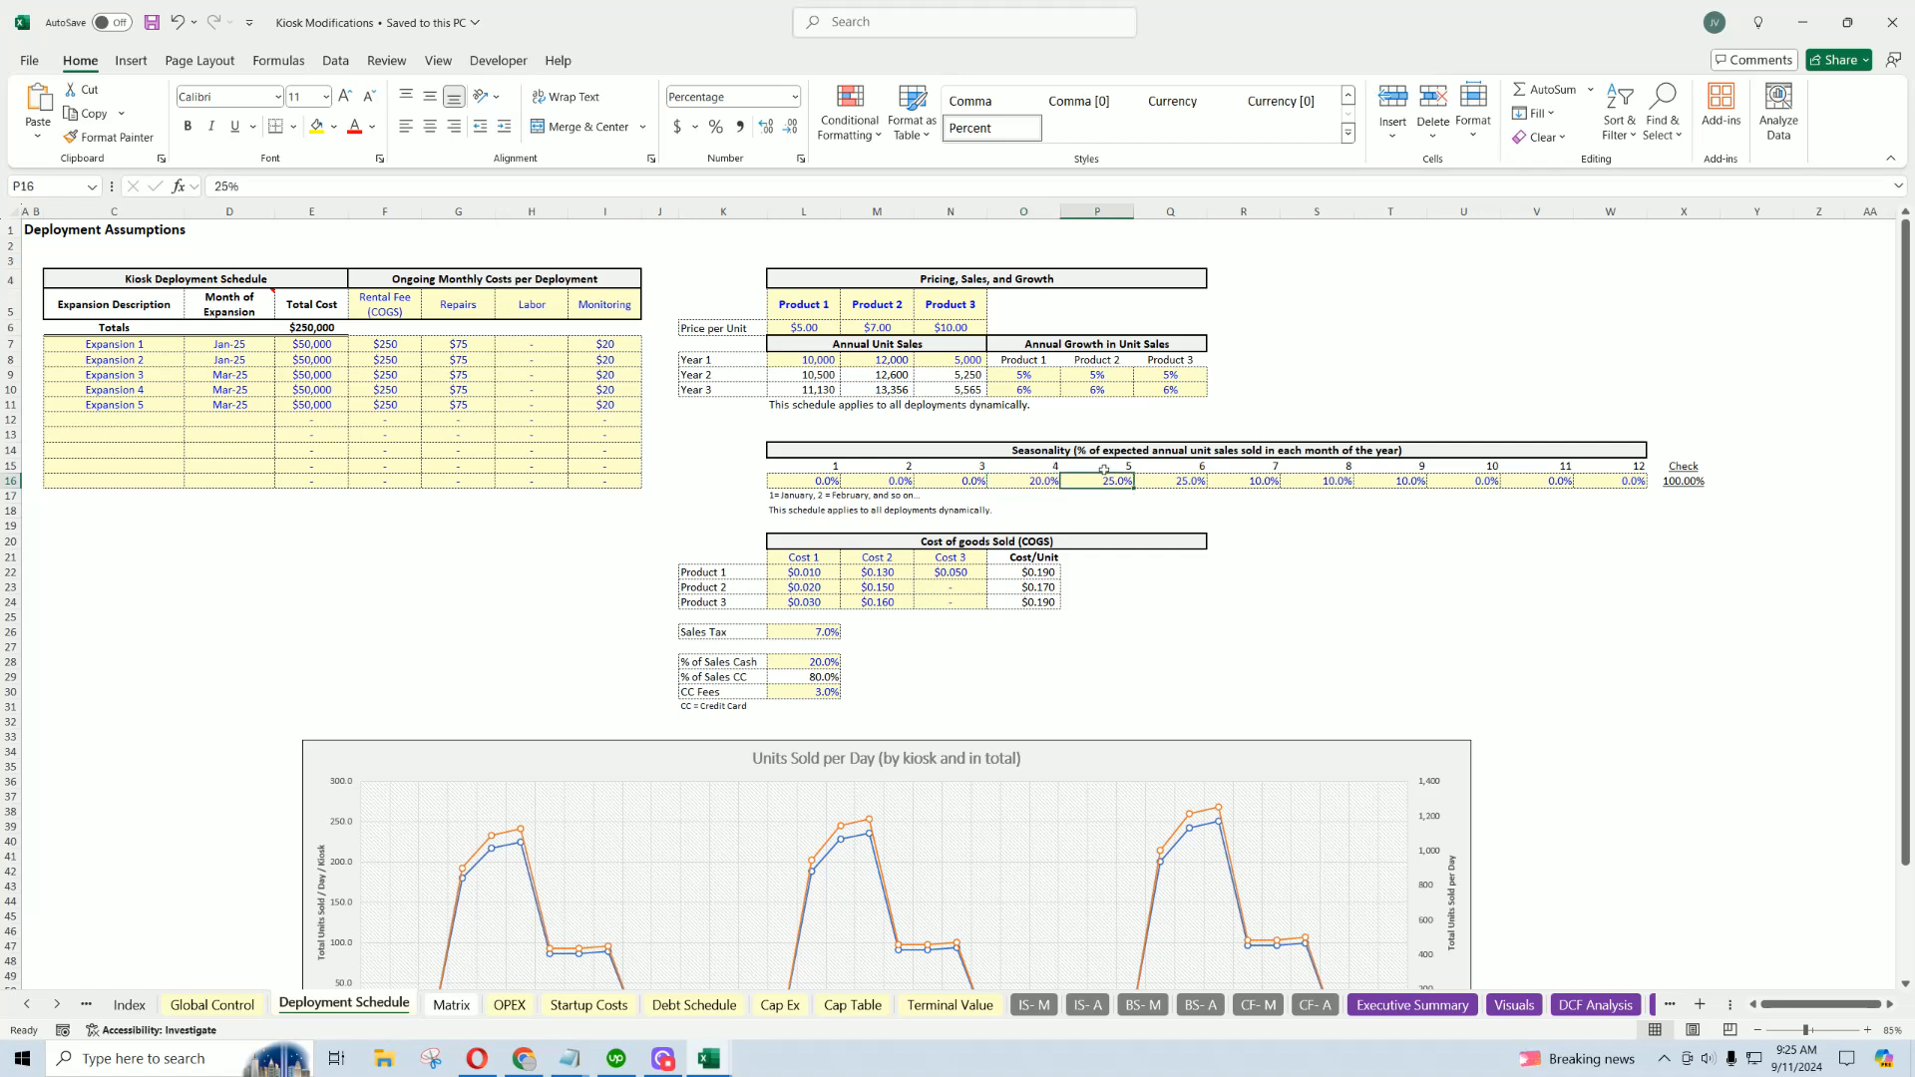
pyautogui.click(1198, 482)
pyautogui.click(1264, 481)
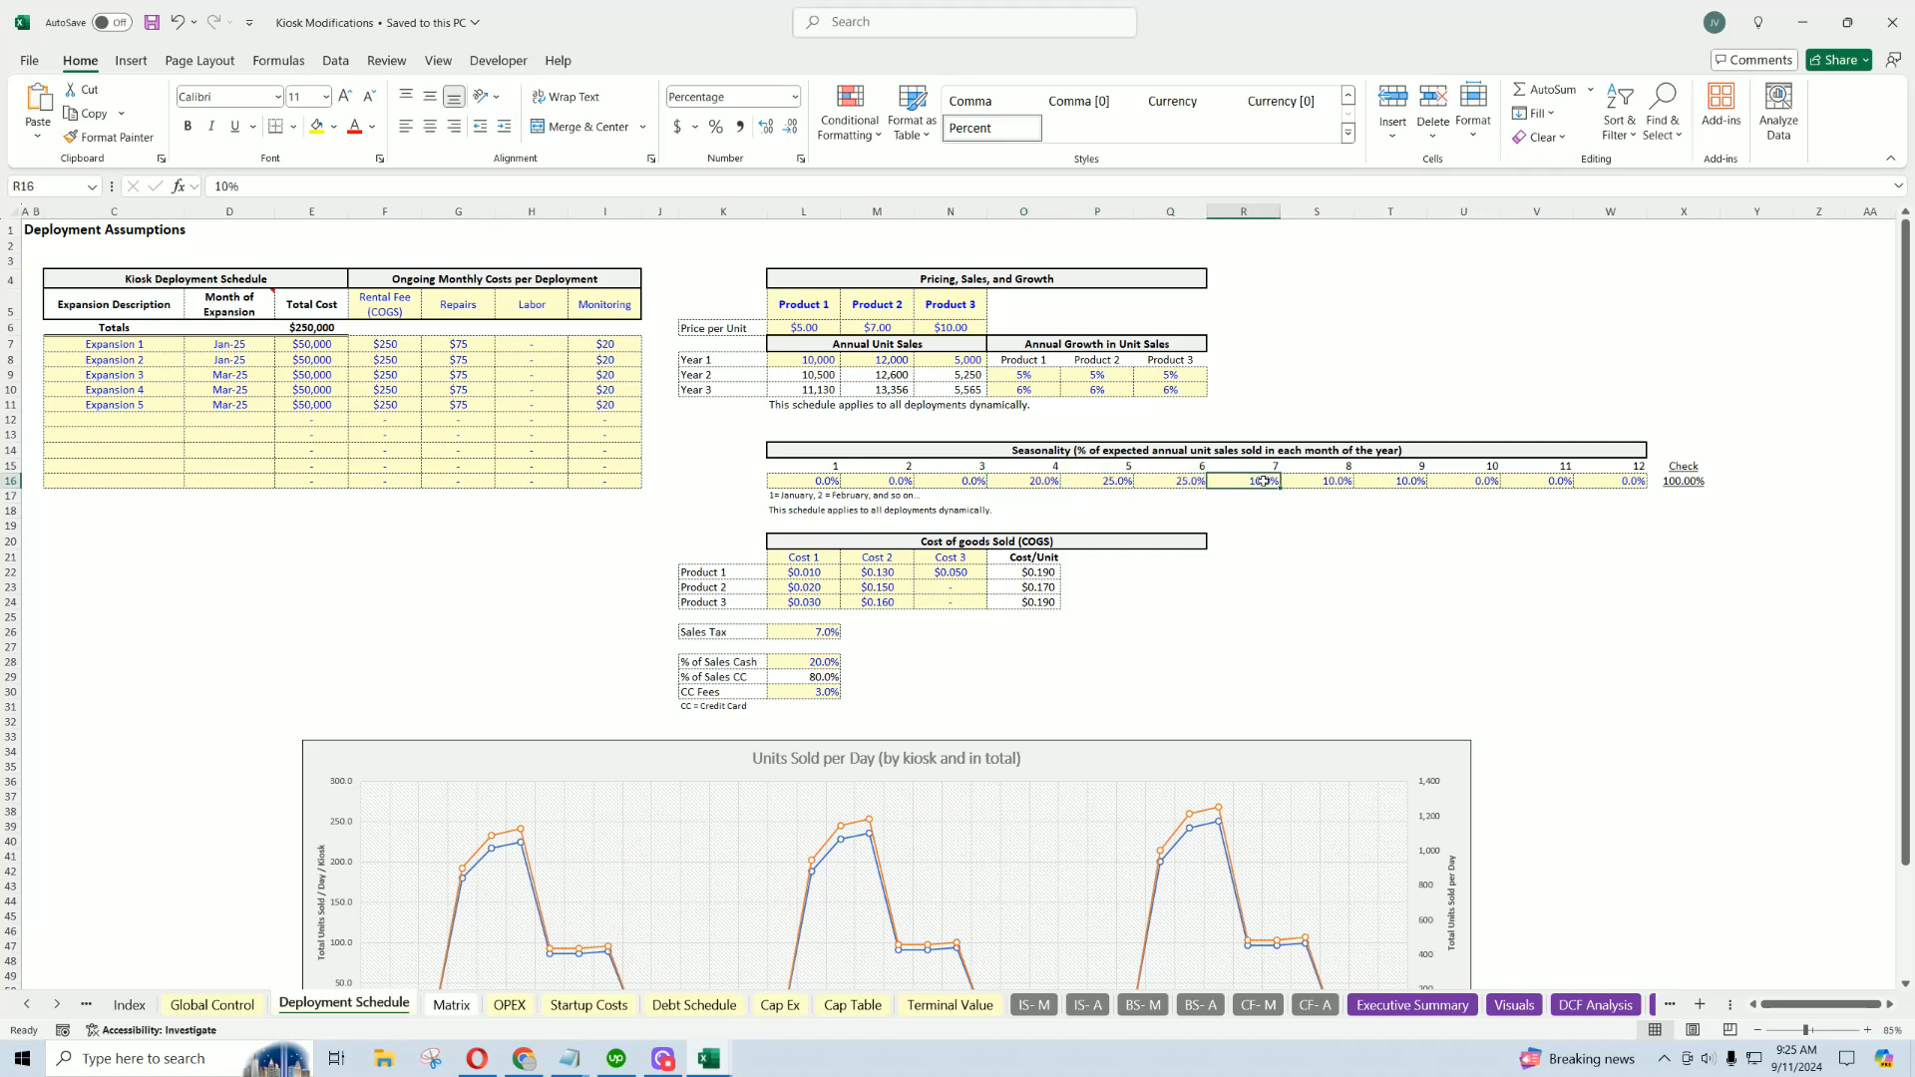
pyautogui.click(1333, 482)
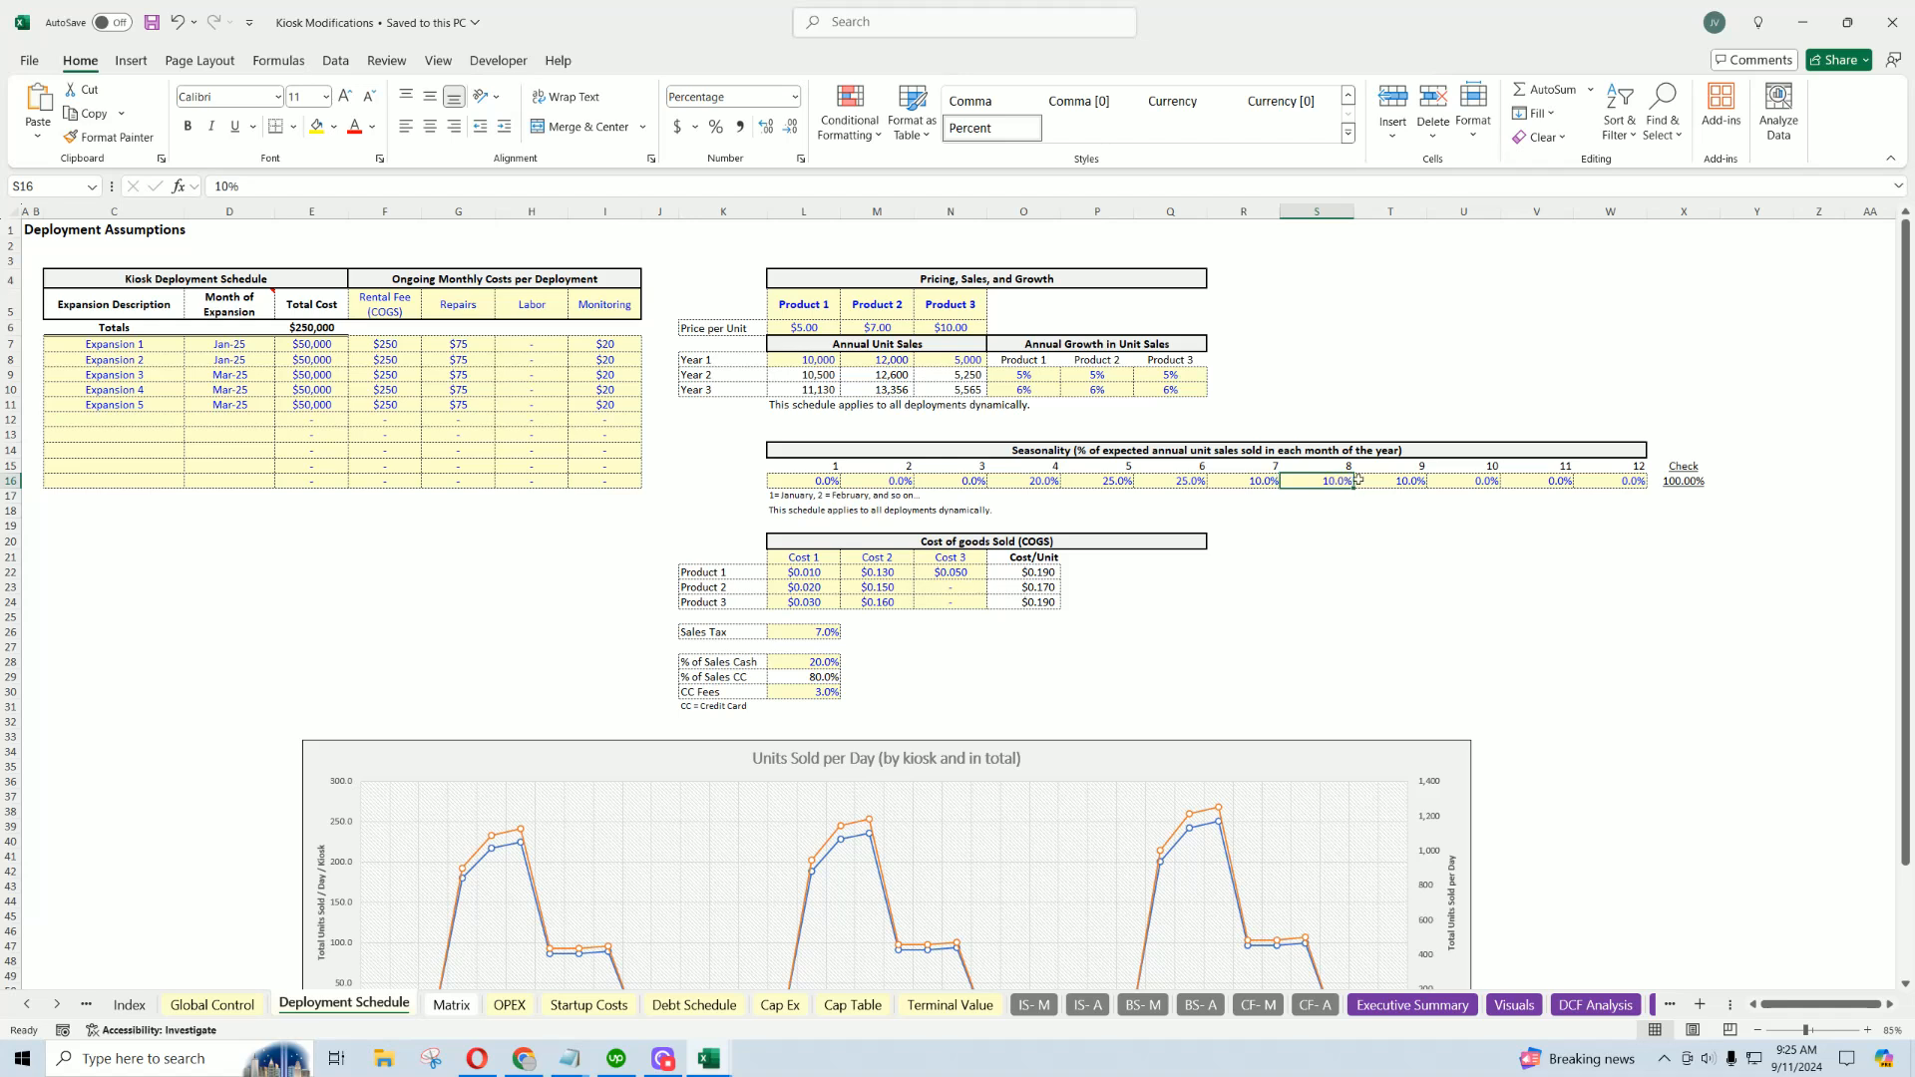
pyautogui.moveTo(1636, 480); pyautogui.dragTo(815, 482)
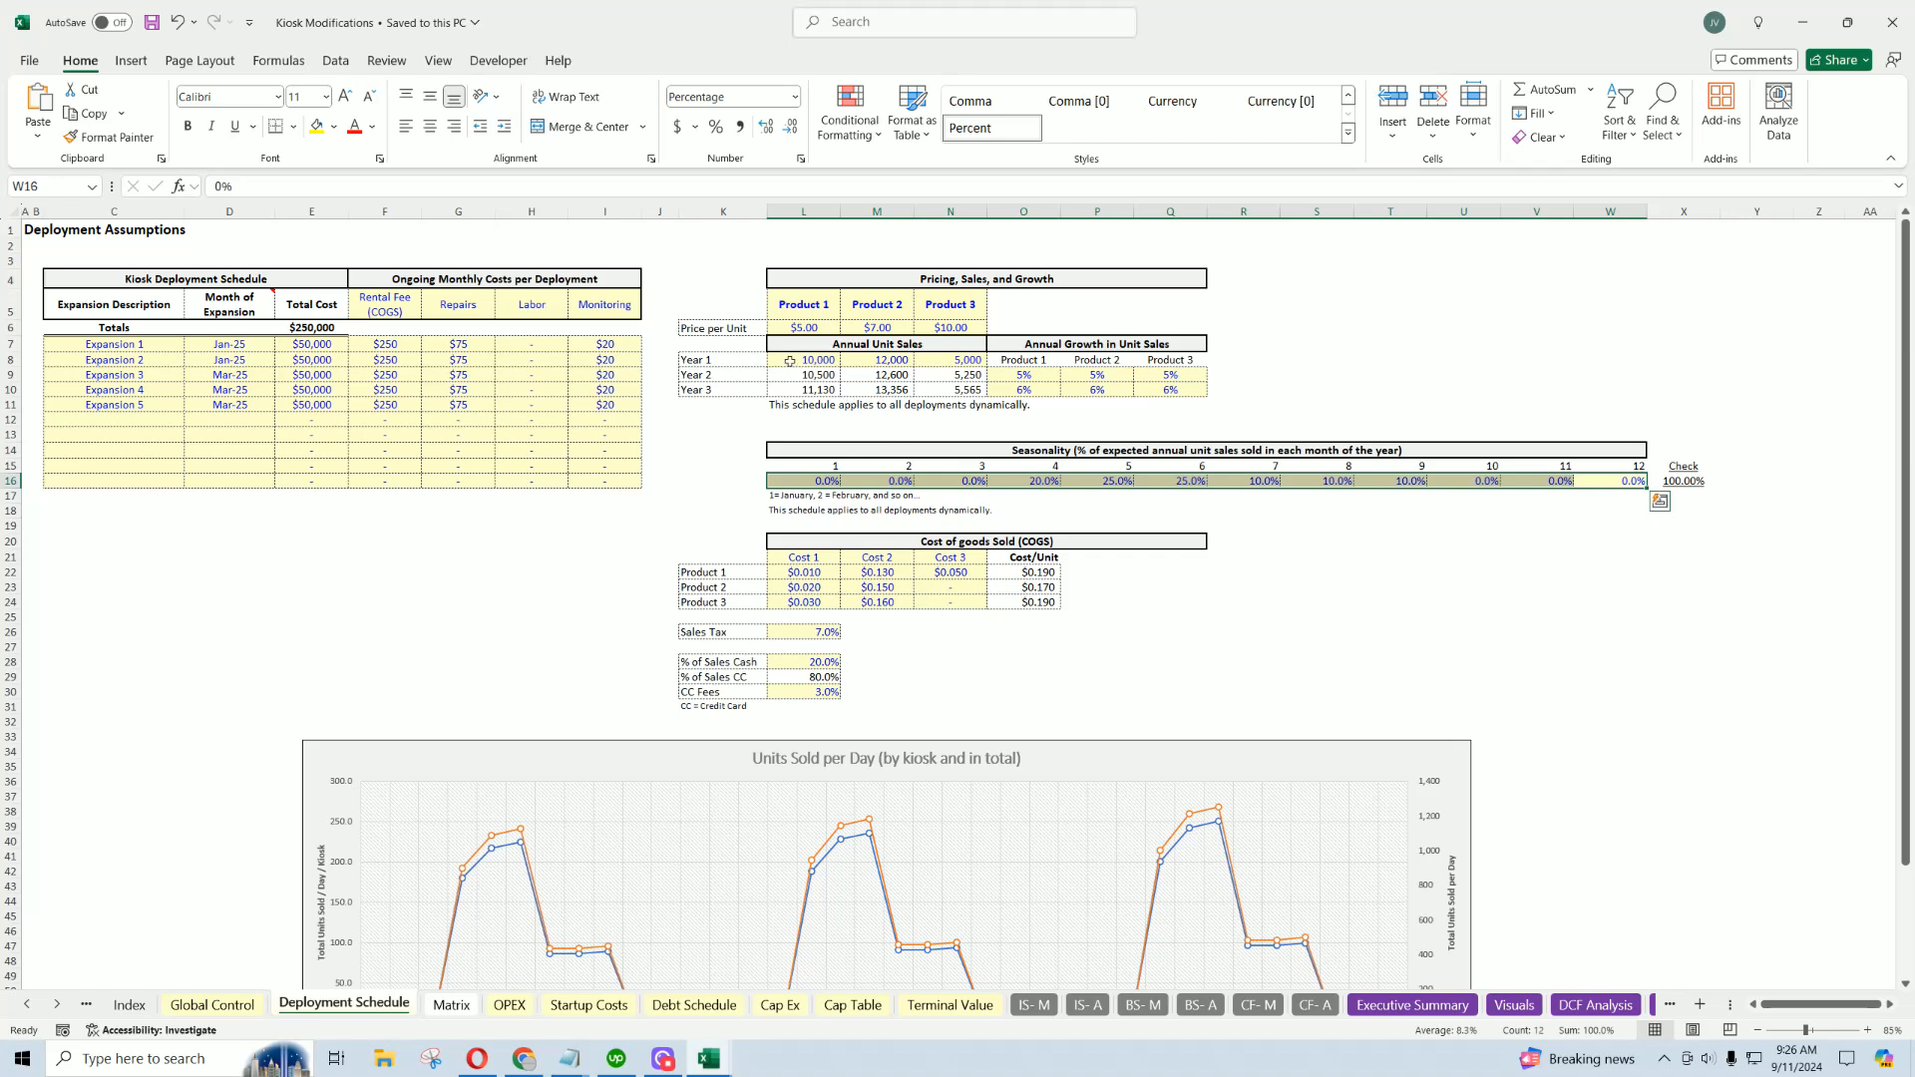
# Set the Month of Expansion for Expansion 3 to Feb-26 in the Kiosk Deployment Schedule.
pyautogui.click(234, 344)
pyautogui.click(242, 360)
pyautogui.click(243, 374)
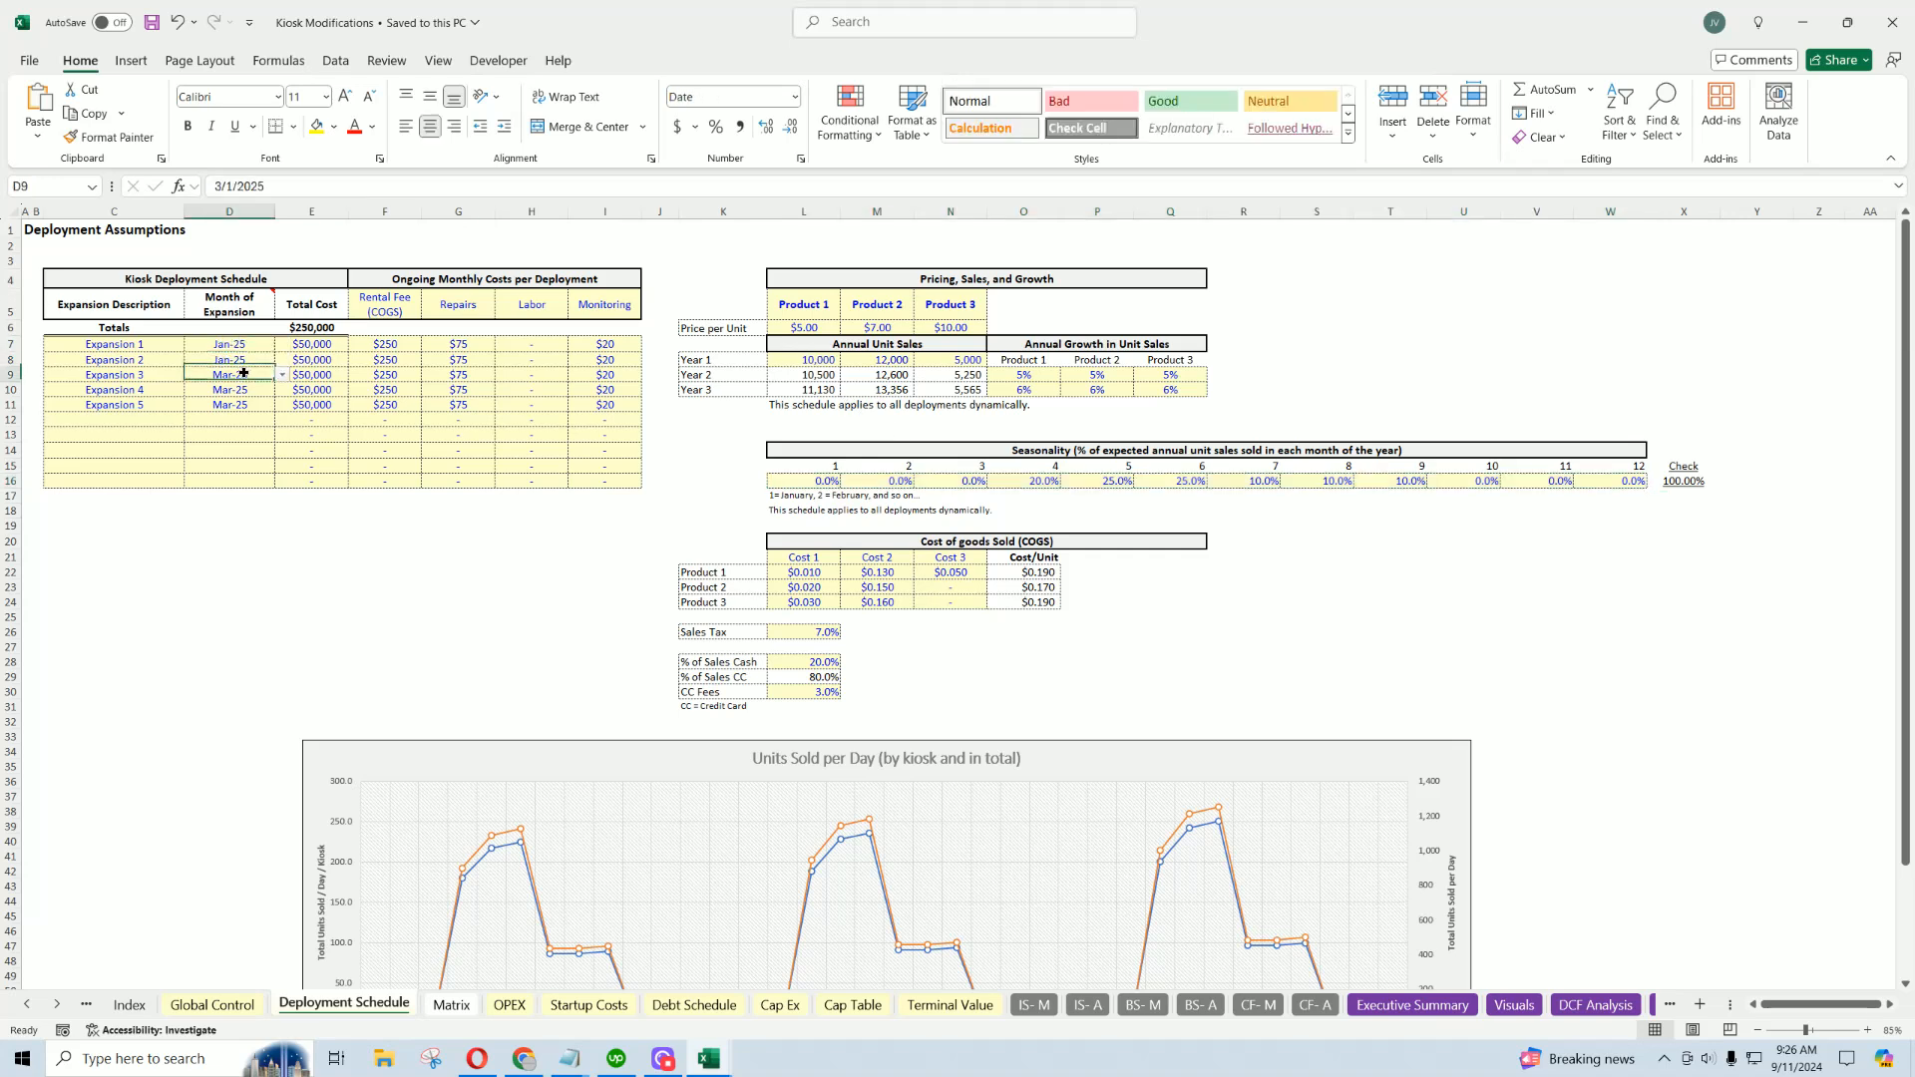
pyautogui.click(284, 378)
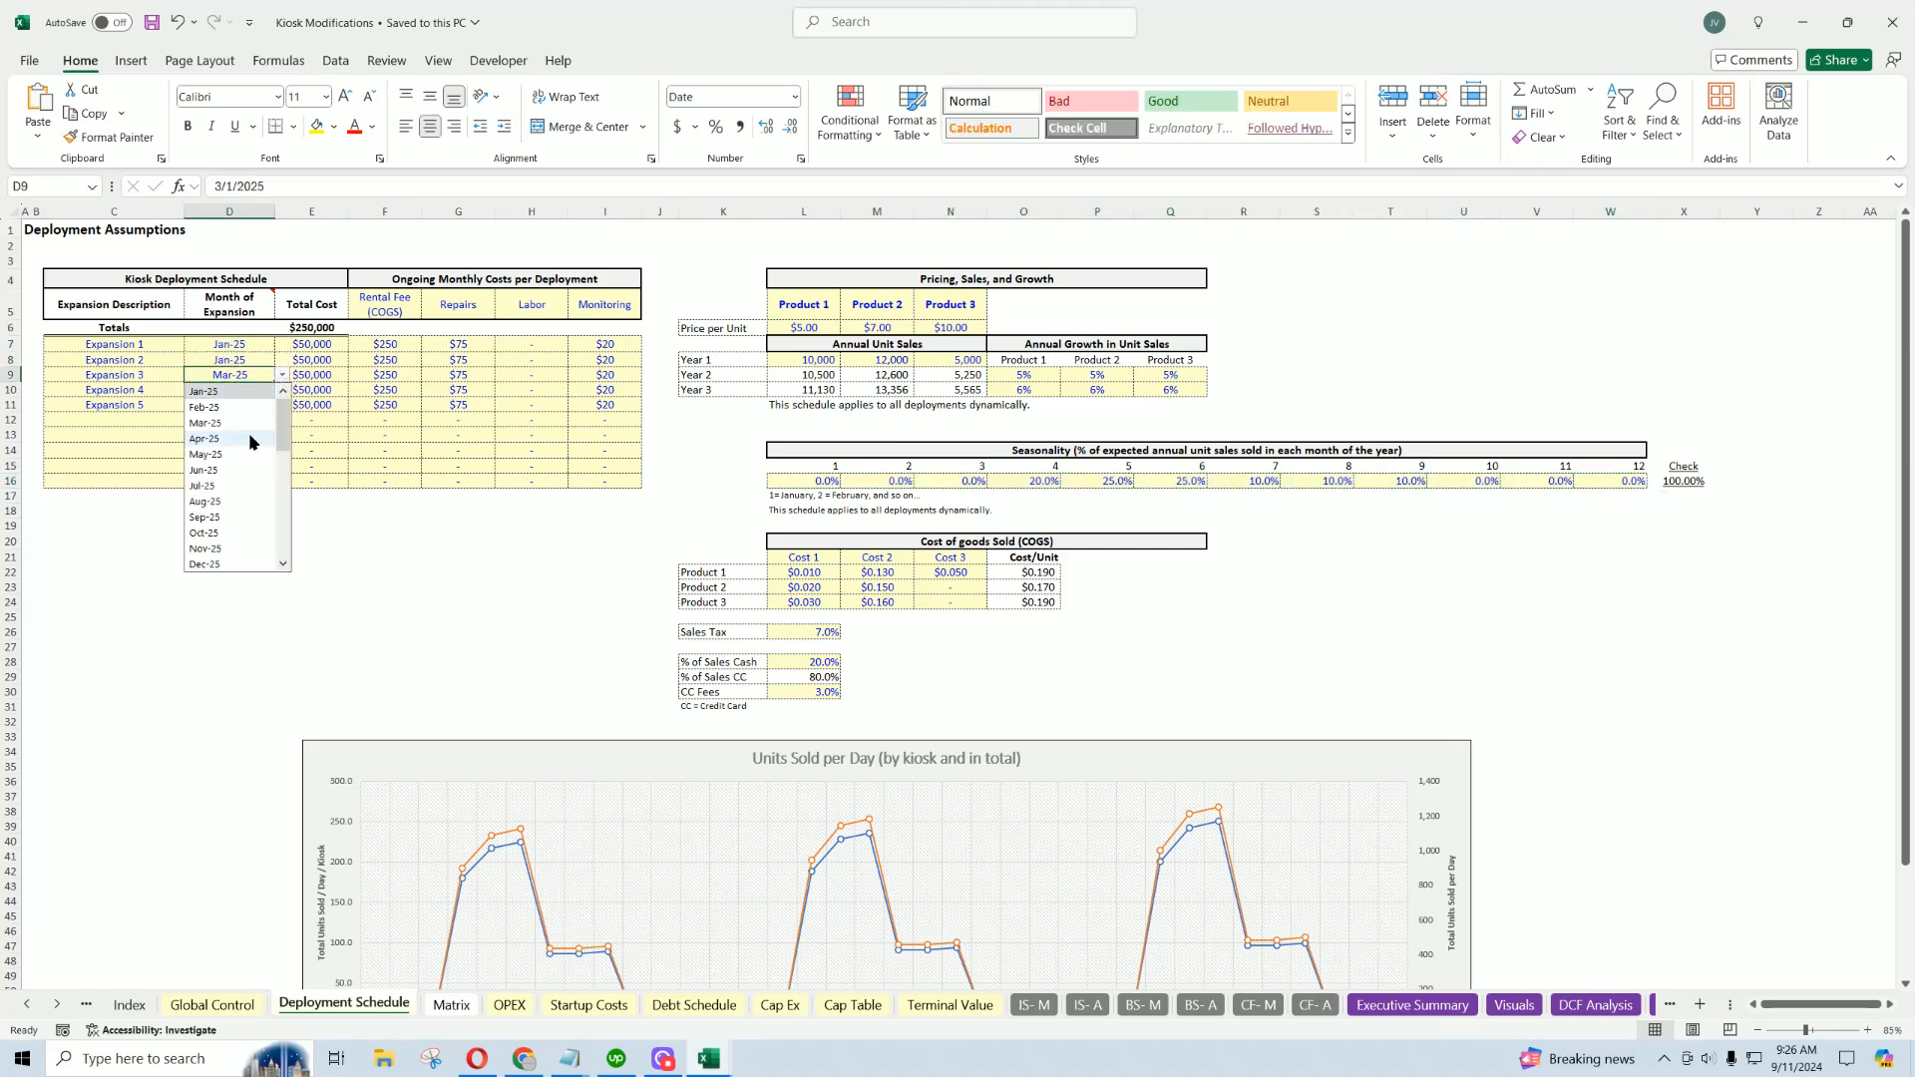
pyautogui.click(287, 569)
pyautogui.click(287, 568)
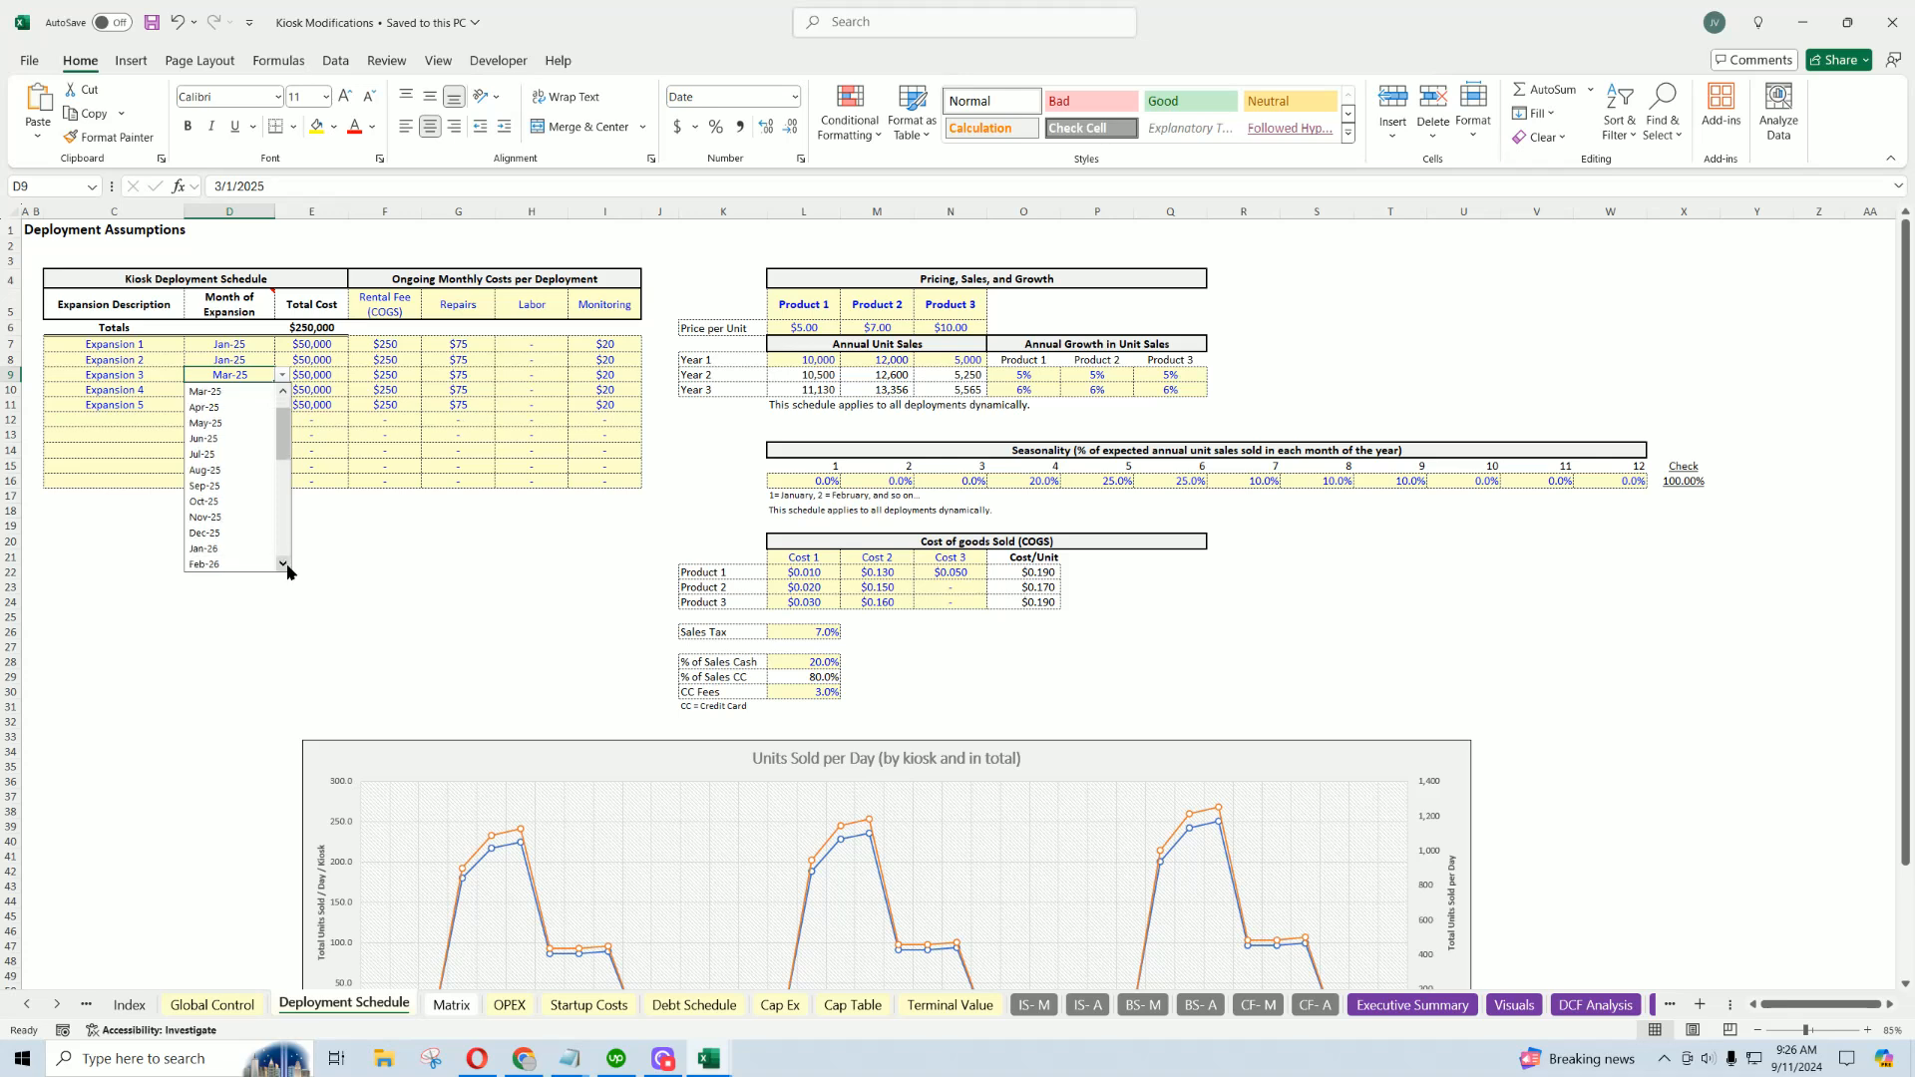
pyautogui.click(287, 569)
pyautogui.click(226, 551)
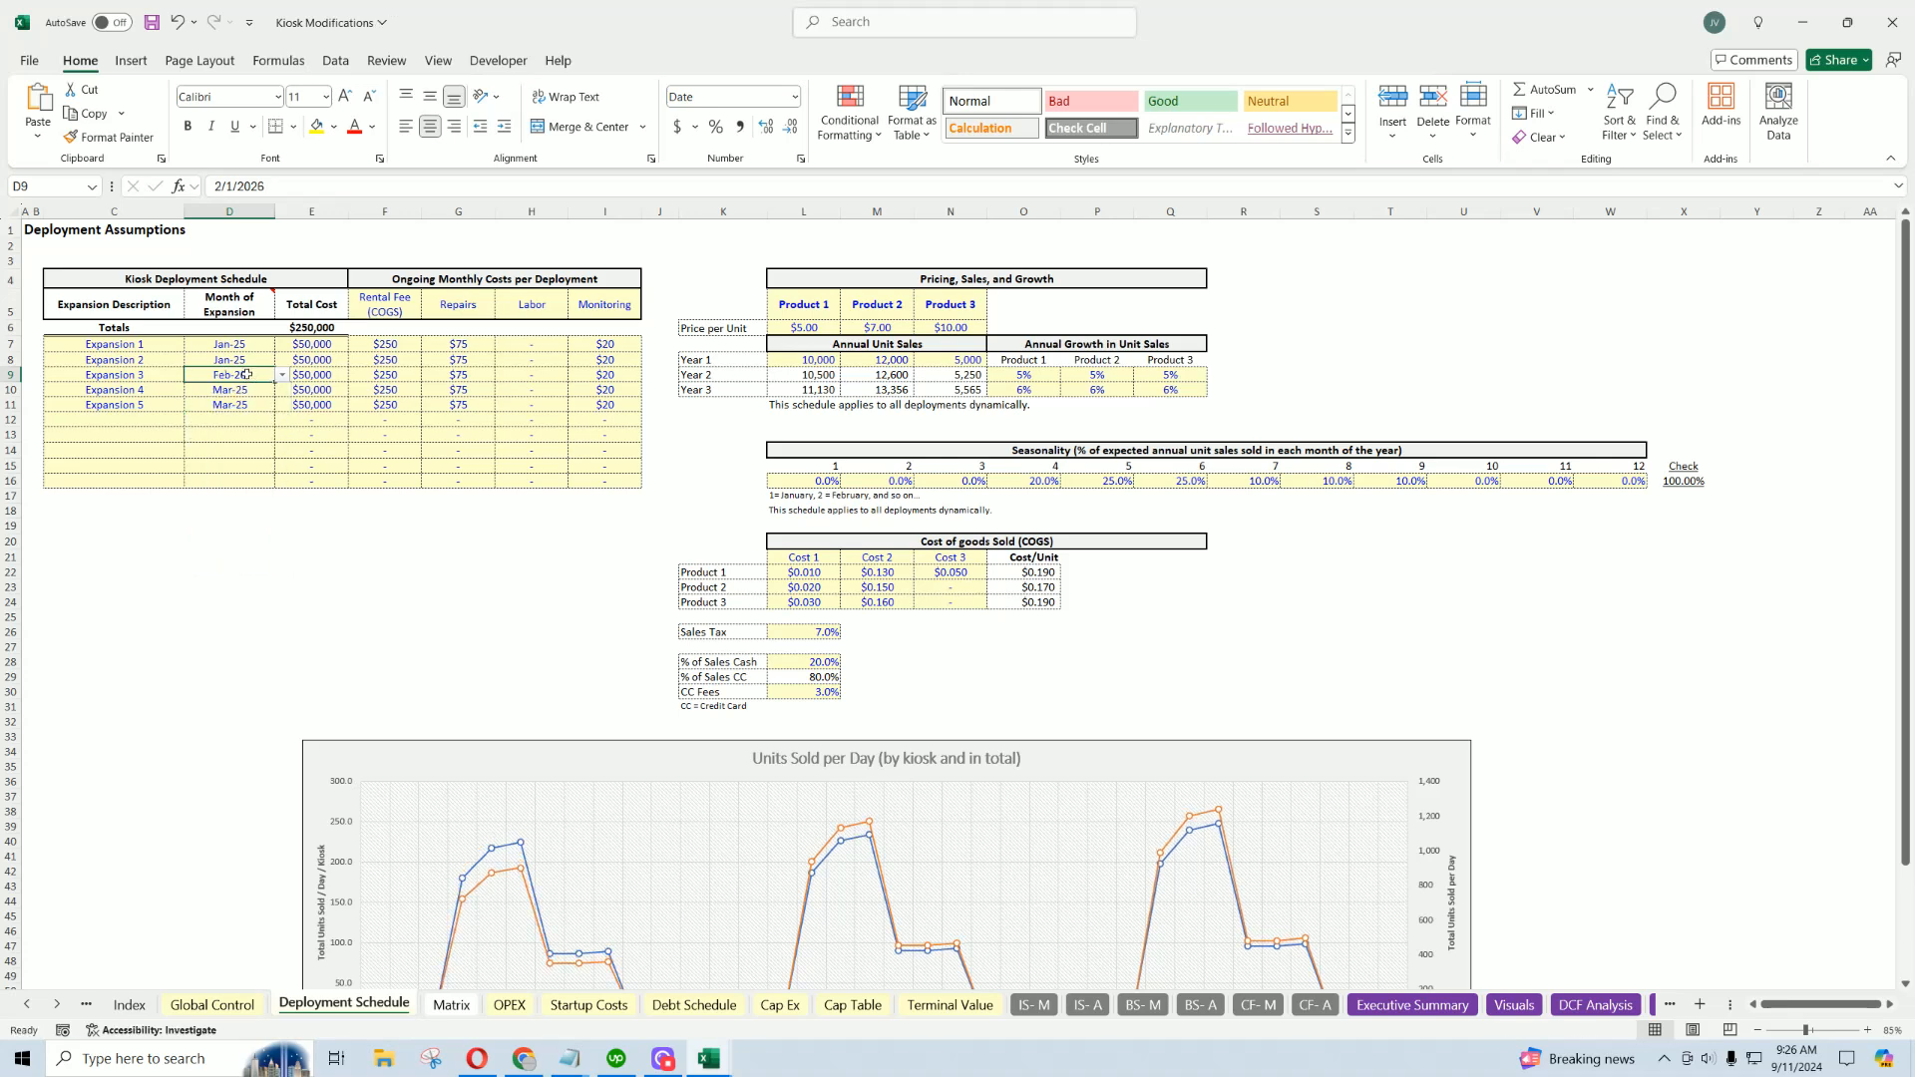
# Review Expansion 3's row from its description and expansion month through the monitoring cost, comparing its month with Expansion 1's.
pyautogui.click(134, 375)
pyautogui.moveTo(134, 375); pyautogui.dragTo(249, 376)
pyautogui.click(257, 343)
pyautogui.click(250, 376)
pyautogui.moveTo(245, 375); pyautogui.dragTo(605, 375)
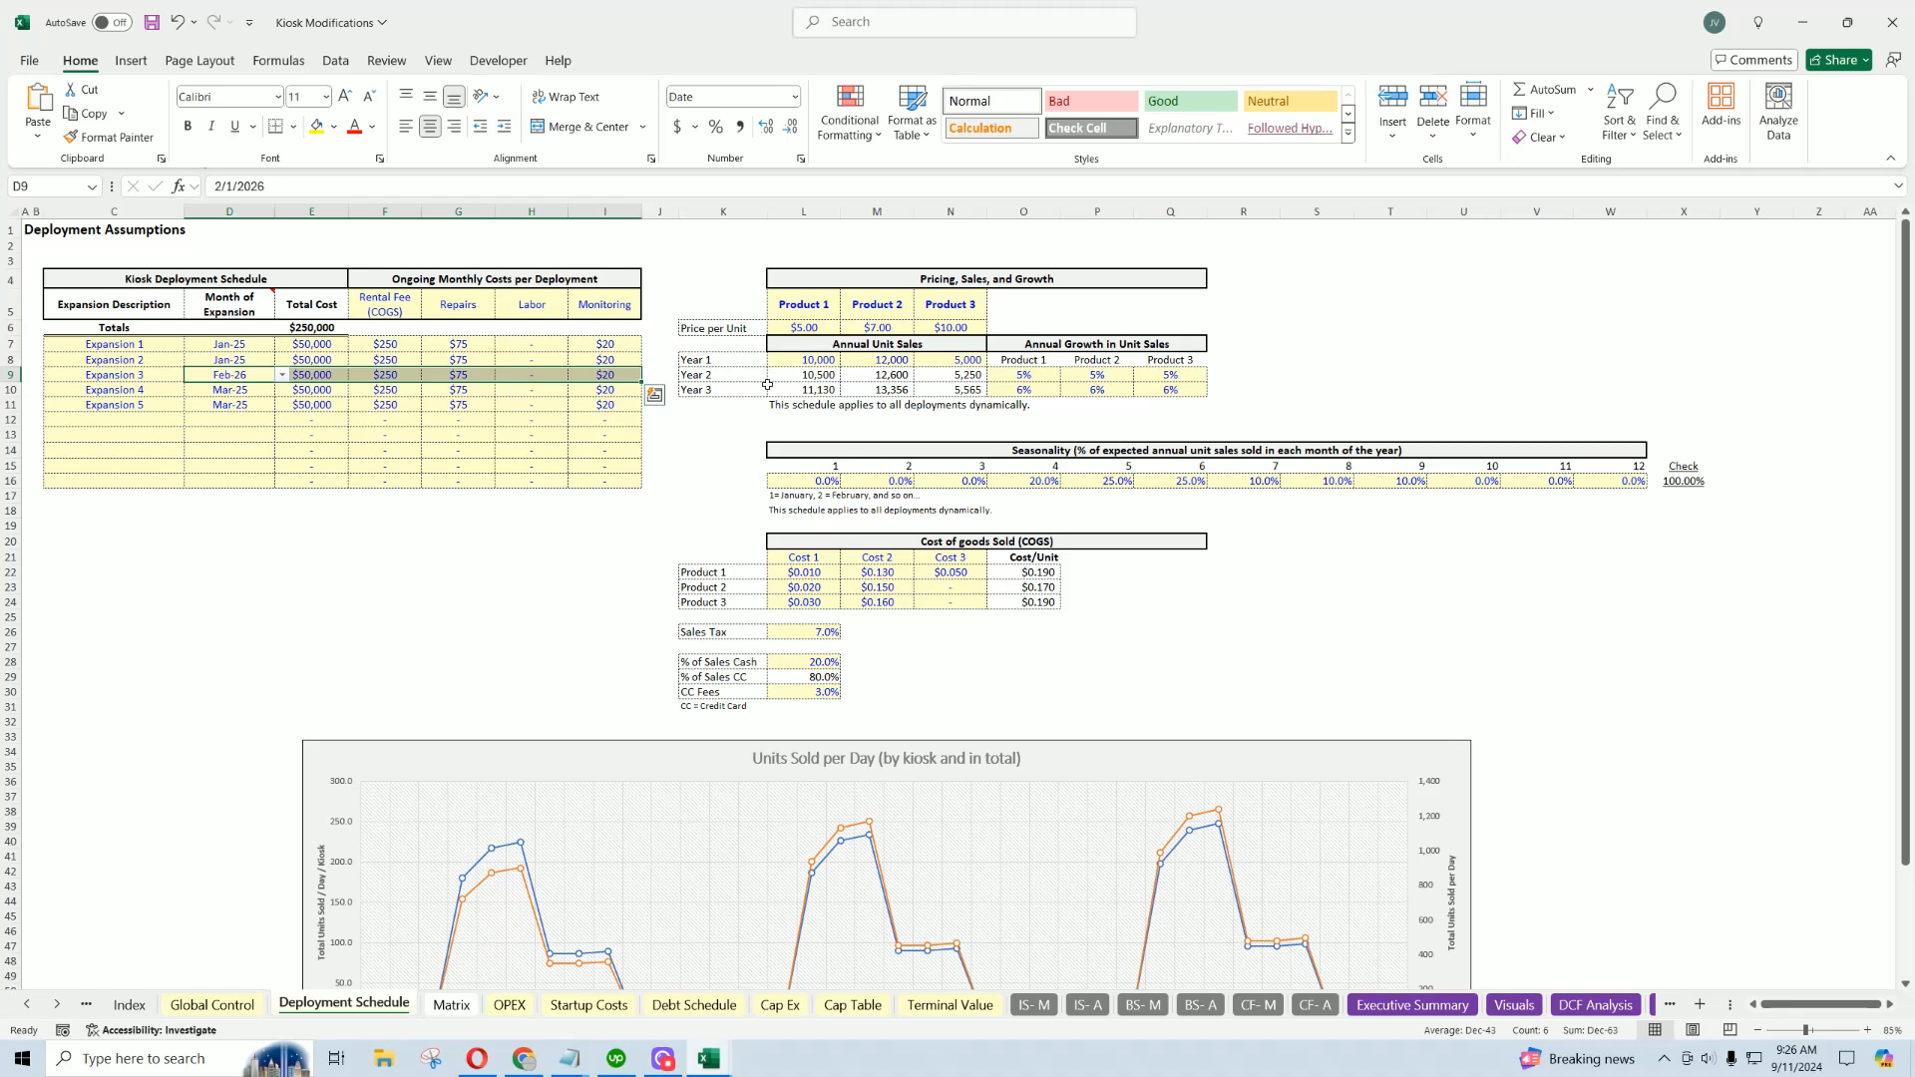
# Compare Product 1's Year 1 unit sales input with its Year 3 unit sales formula.
pyautogui.click(753, 365)
pyautogui.click(820, 360)
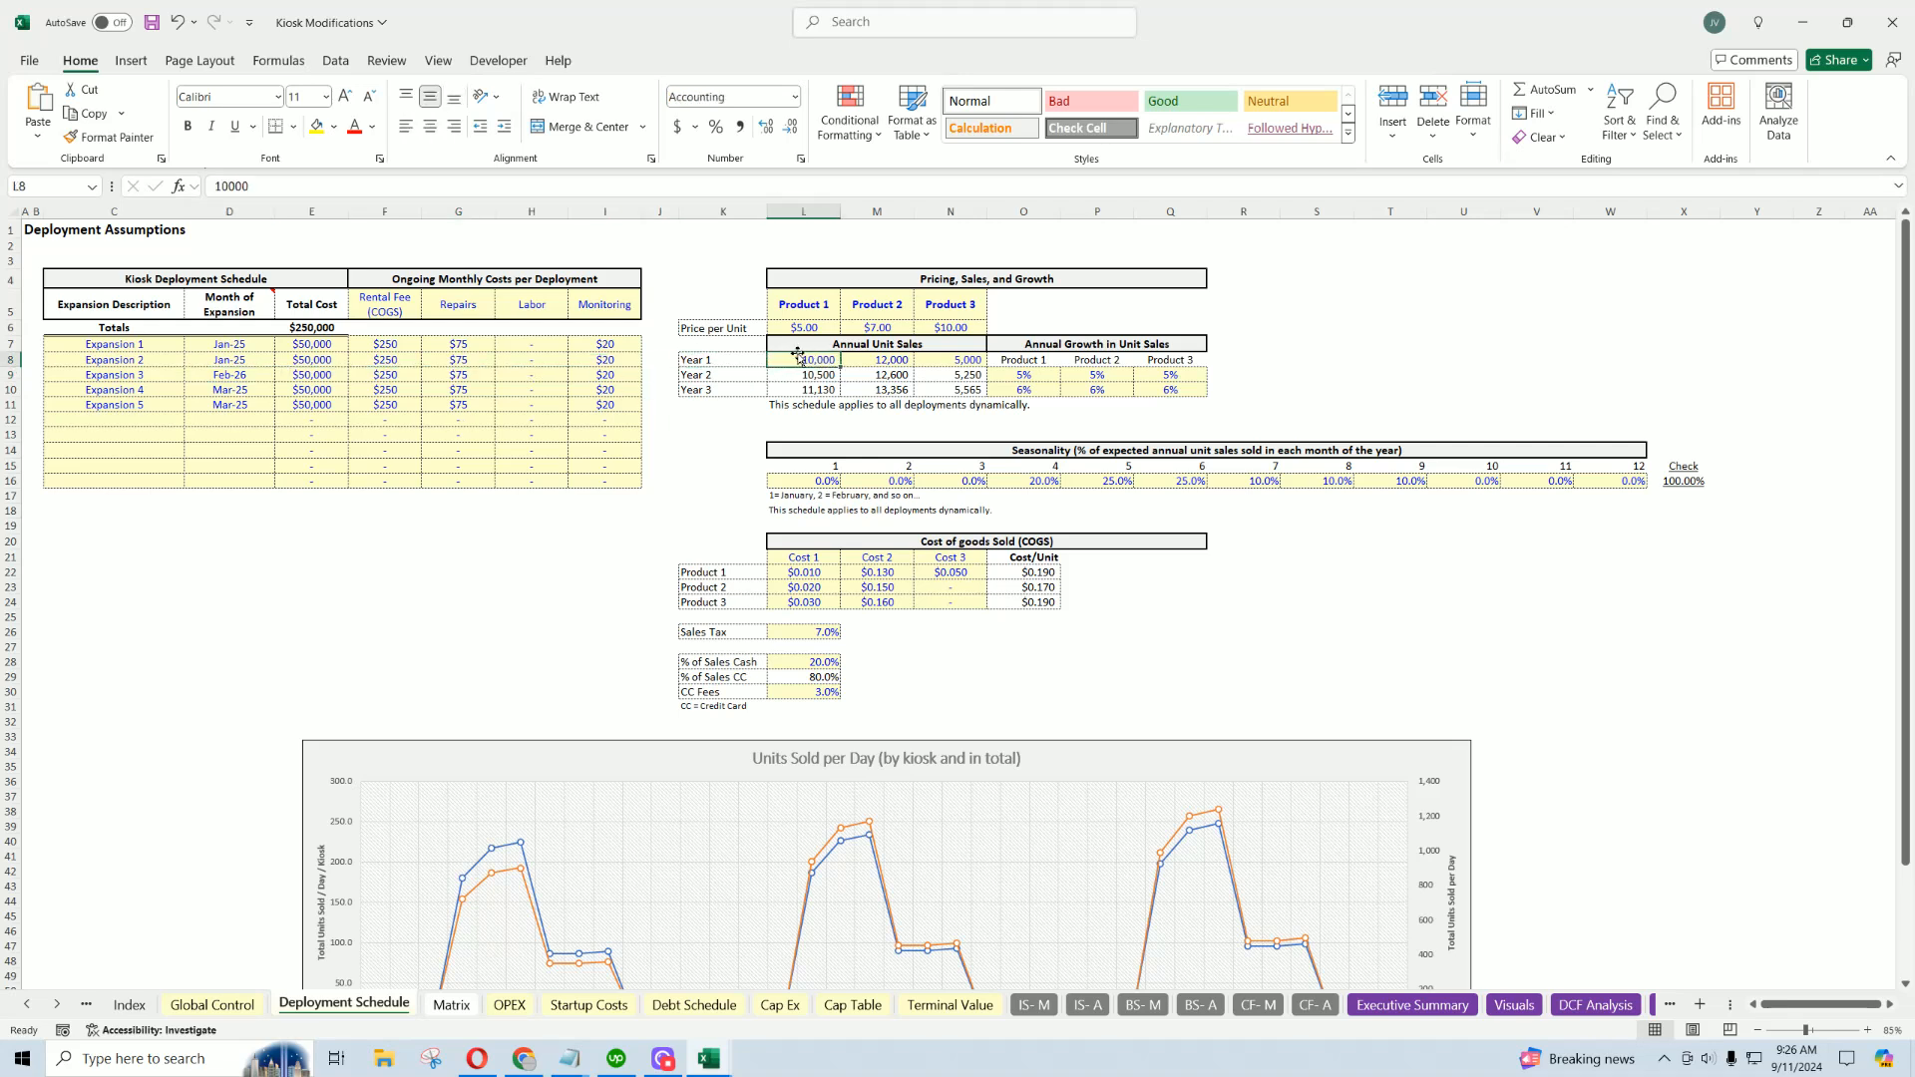
pyautogui.click(816, 390)
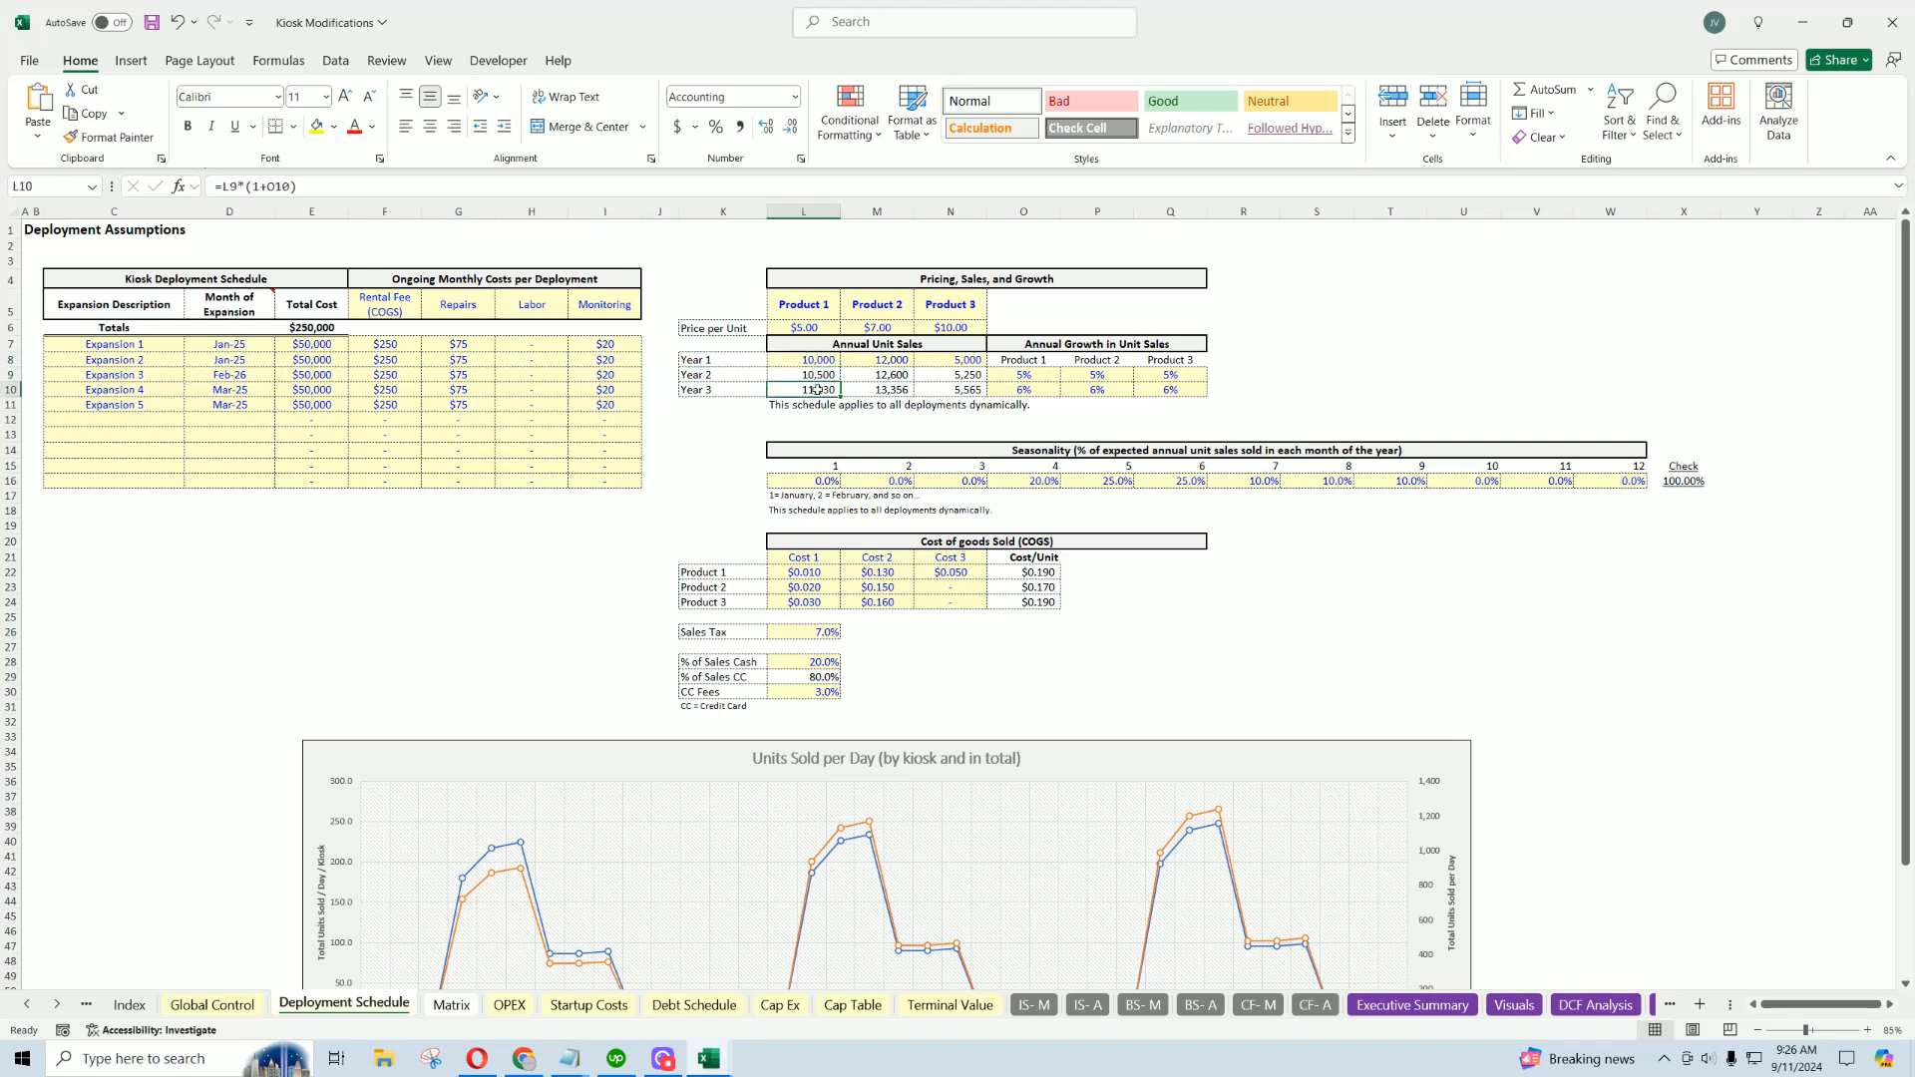
pyautogui.click(815, 359)
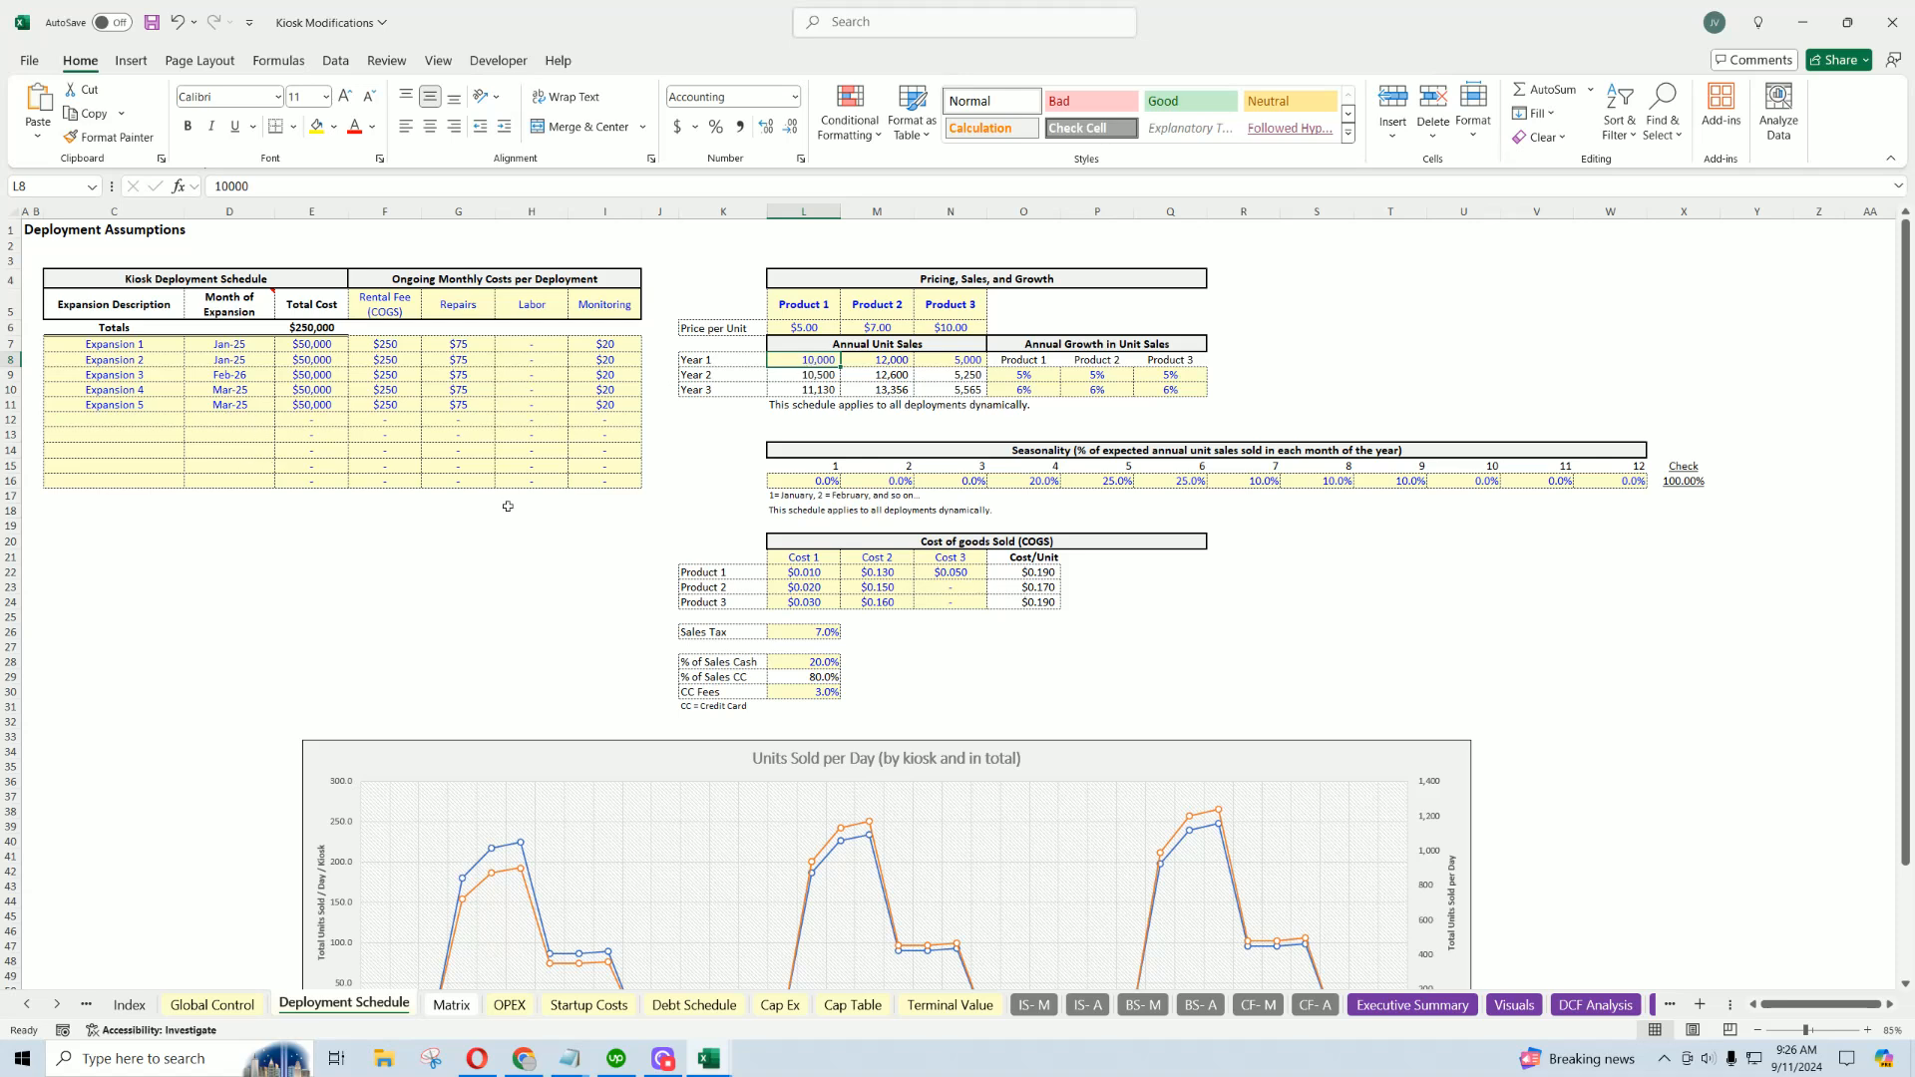
pyautogui.click(814, 391)
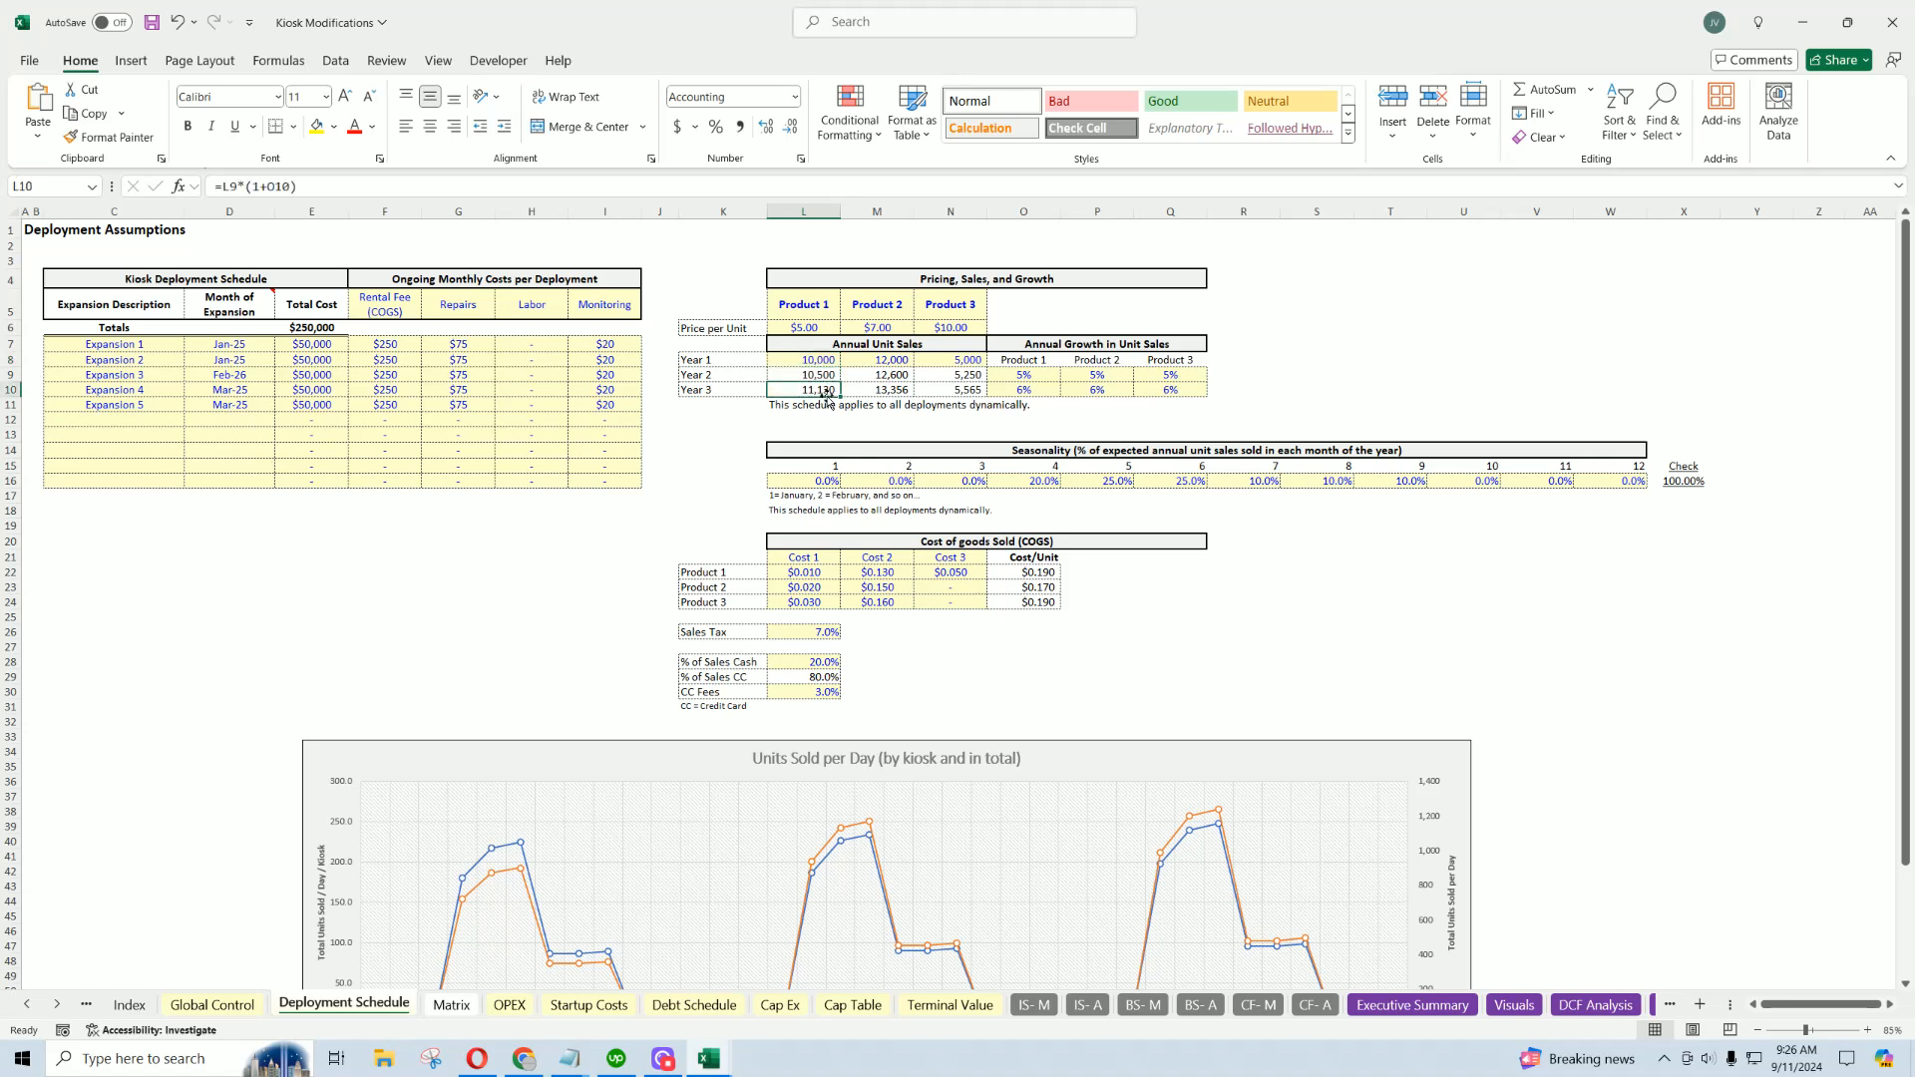
pyautogui.click(818, 362)
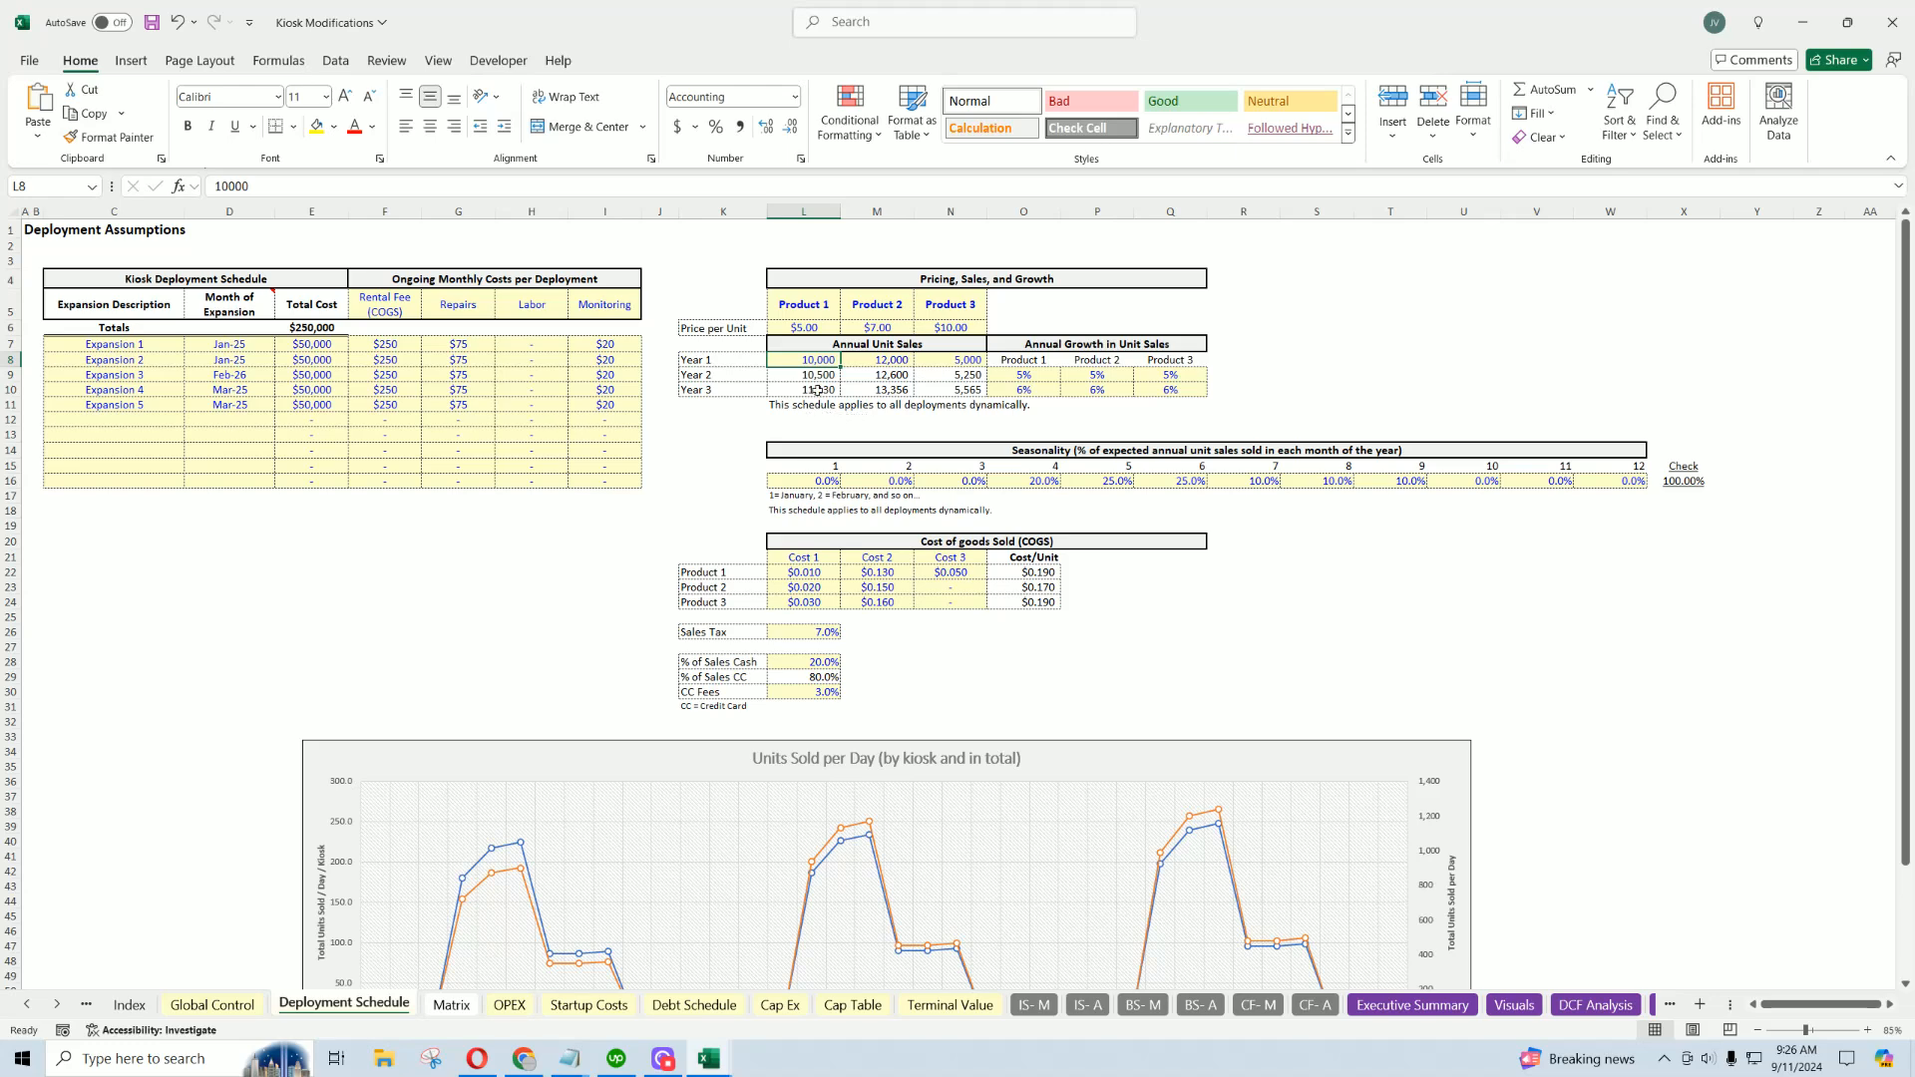
# Open the Matrix sheet and look through the units sold and revenue blocks, then view the cohort ages for the 2026 months.
pyautogui.click(451, 1007)
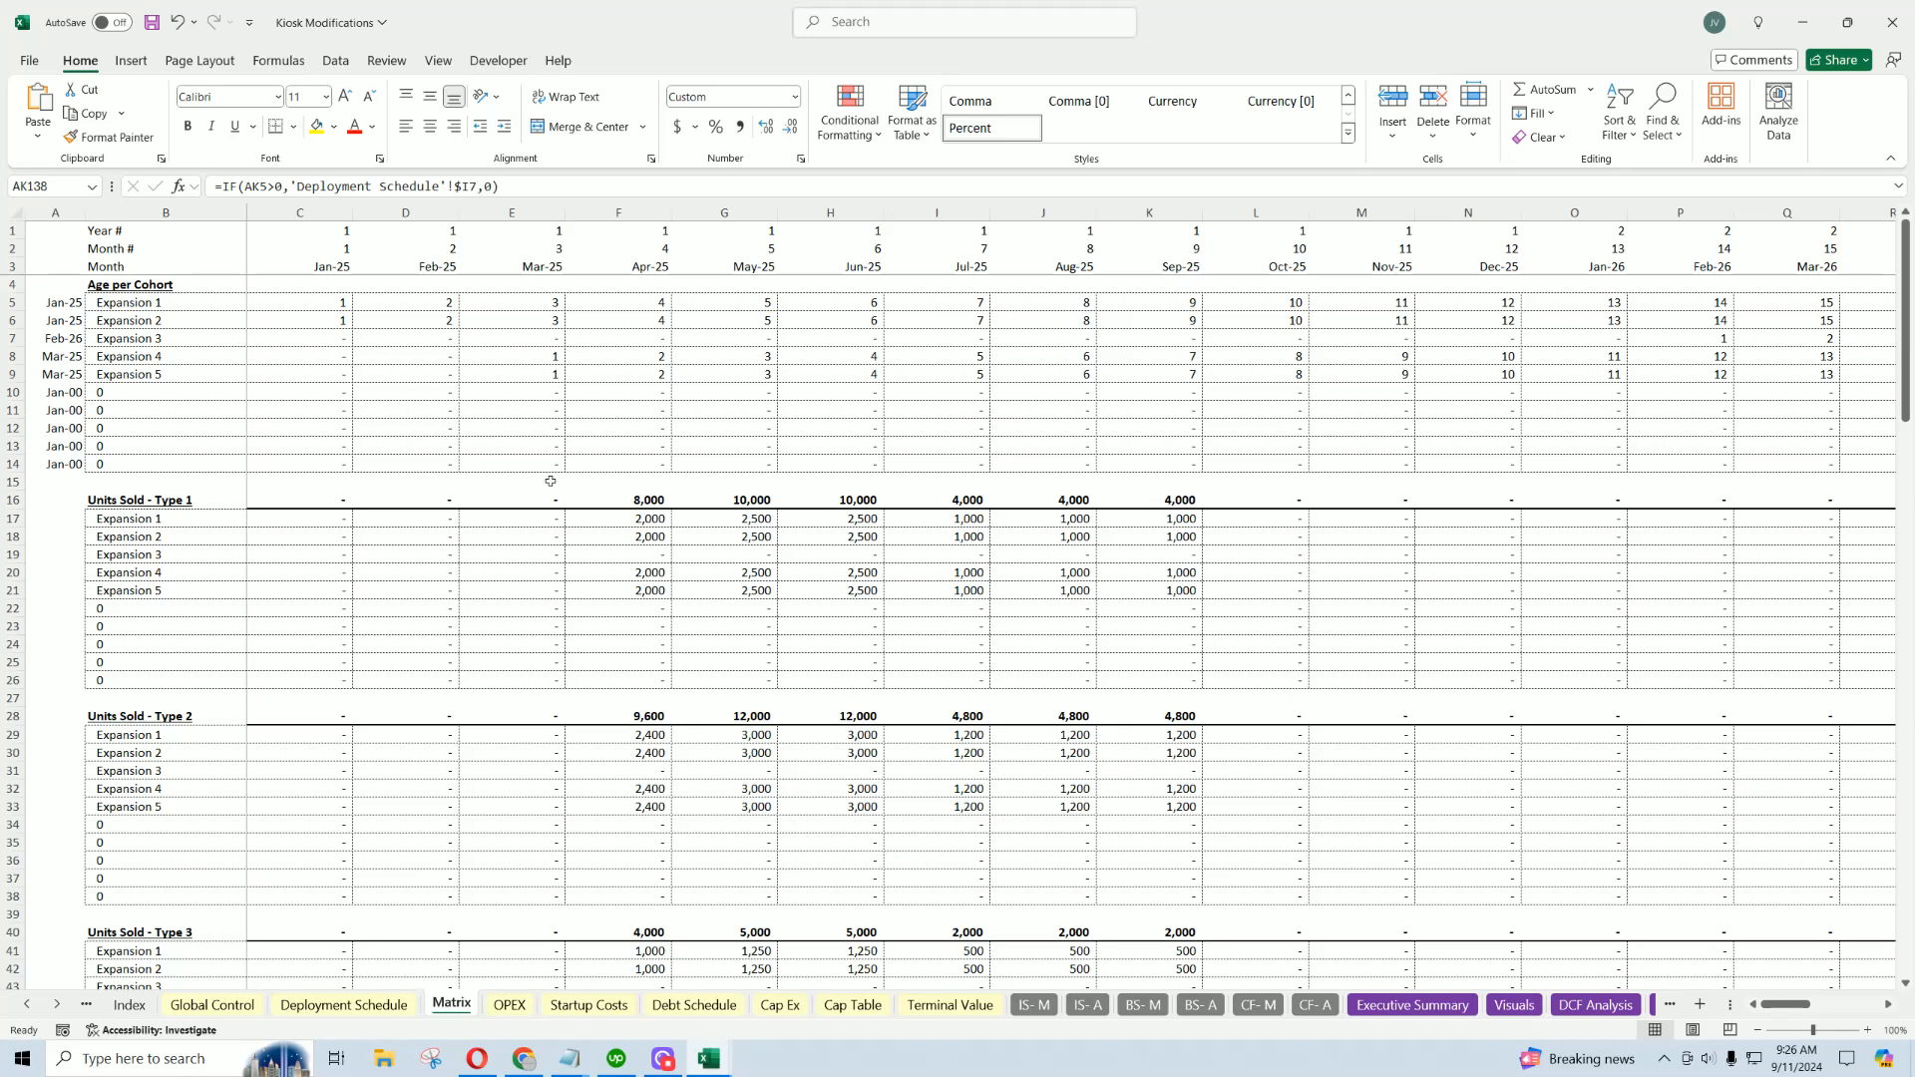
pyautogui.scroll(-4, 564, 493)
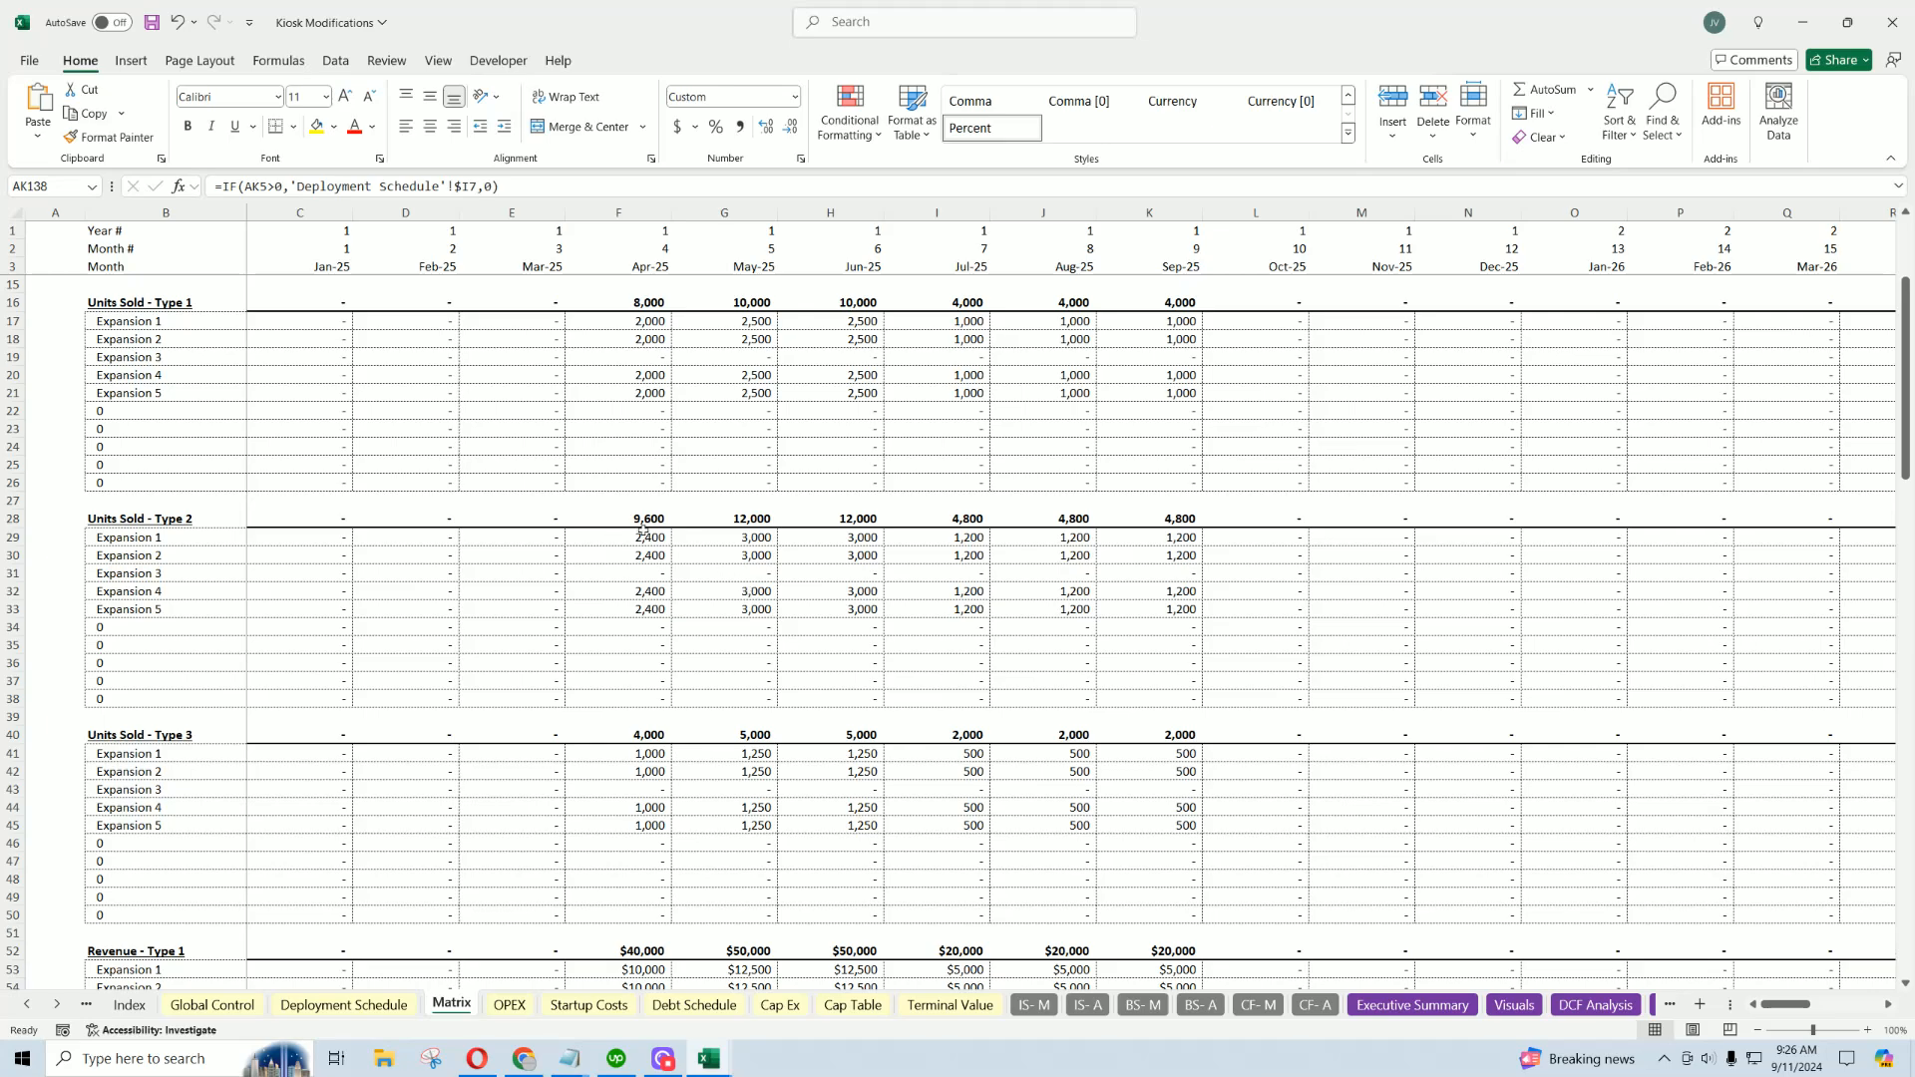
pyautogui.scroll(-6, 774, 654)
pyautogui.scroll(-1, 786, 659)
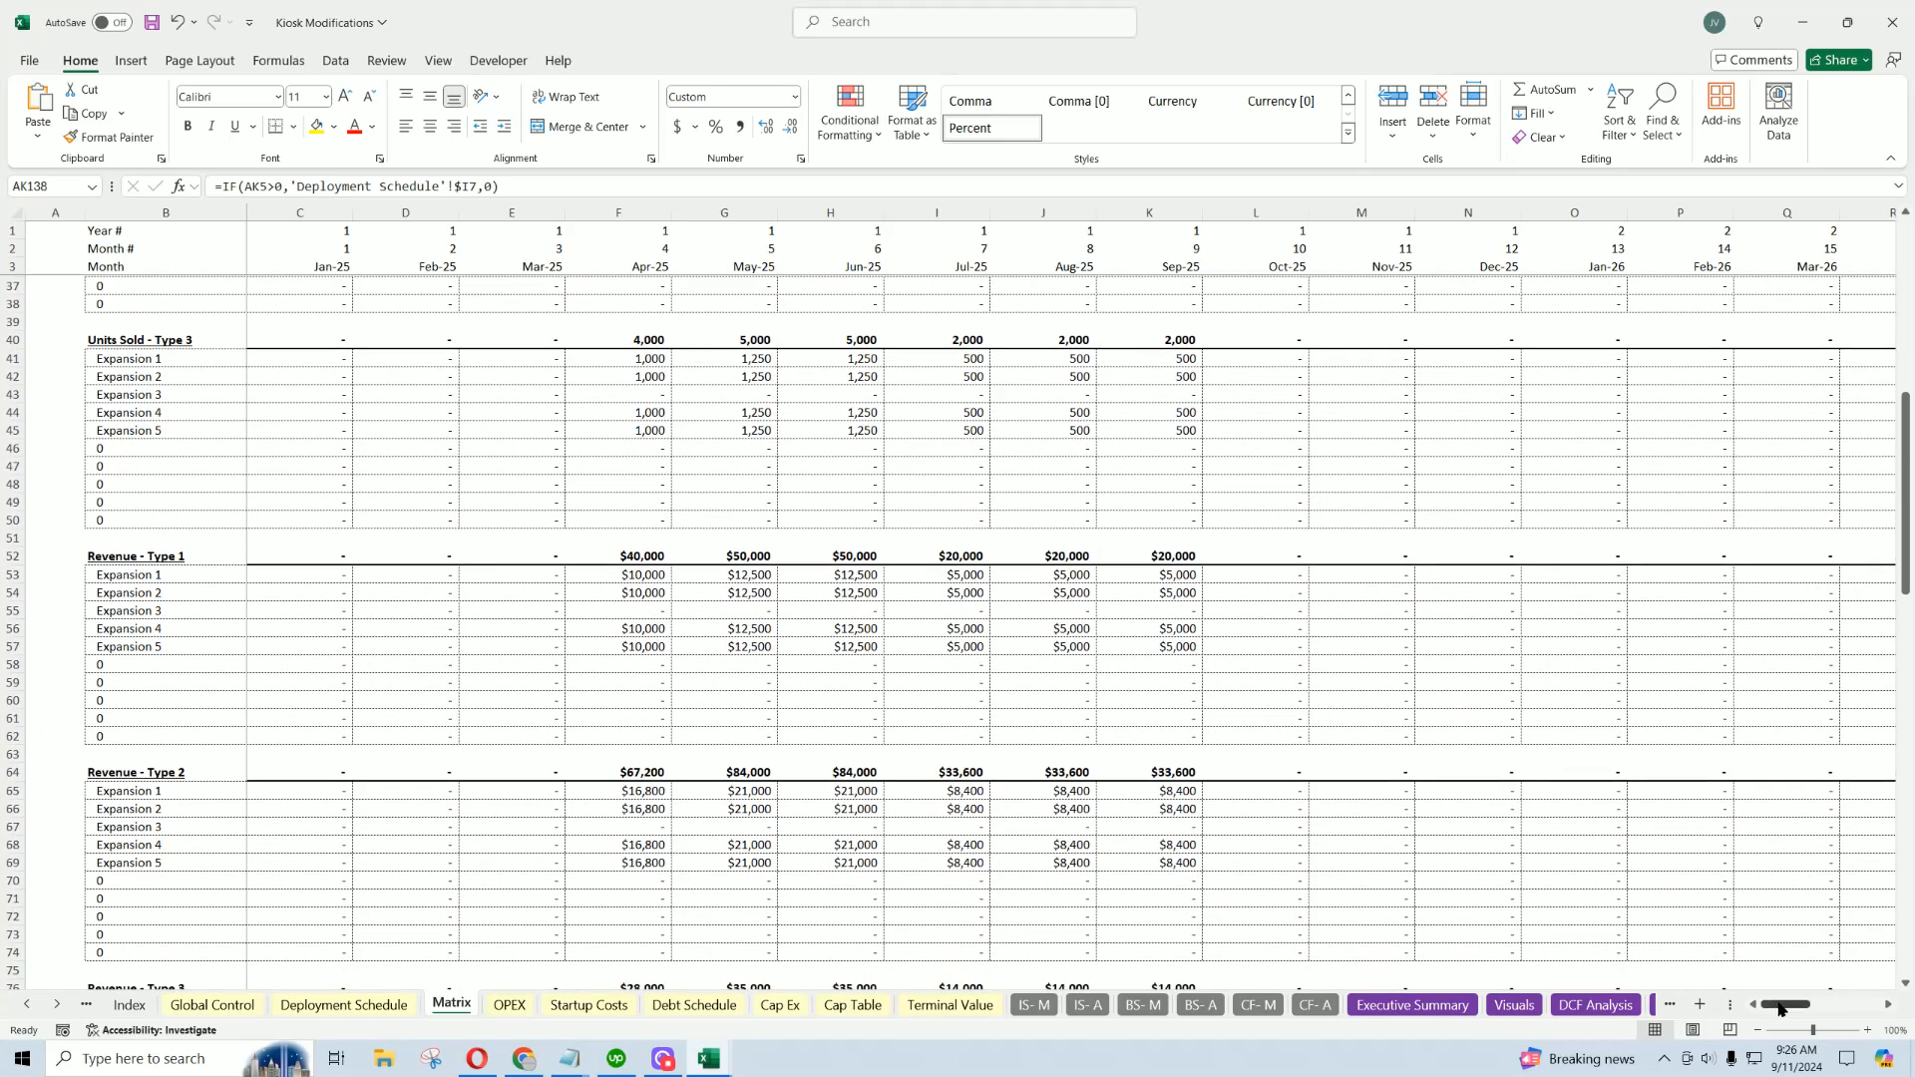
pyautogui.moveTo(1782, 1005)
pyautogui.mouseDown()
pyautogui.moveTo(1830, 1012)
pyautogui.moveTo(1807, 1010)
pyautogui.mouseUp()
pyautogui.scroll(7, 1010, 823)
pyautogui.scroll(4, 1010, 823)
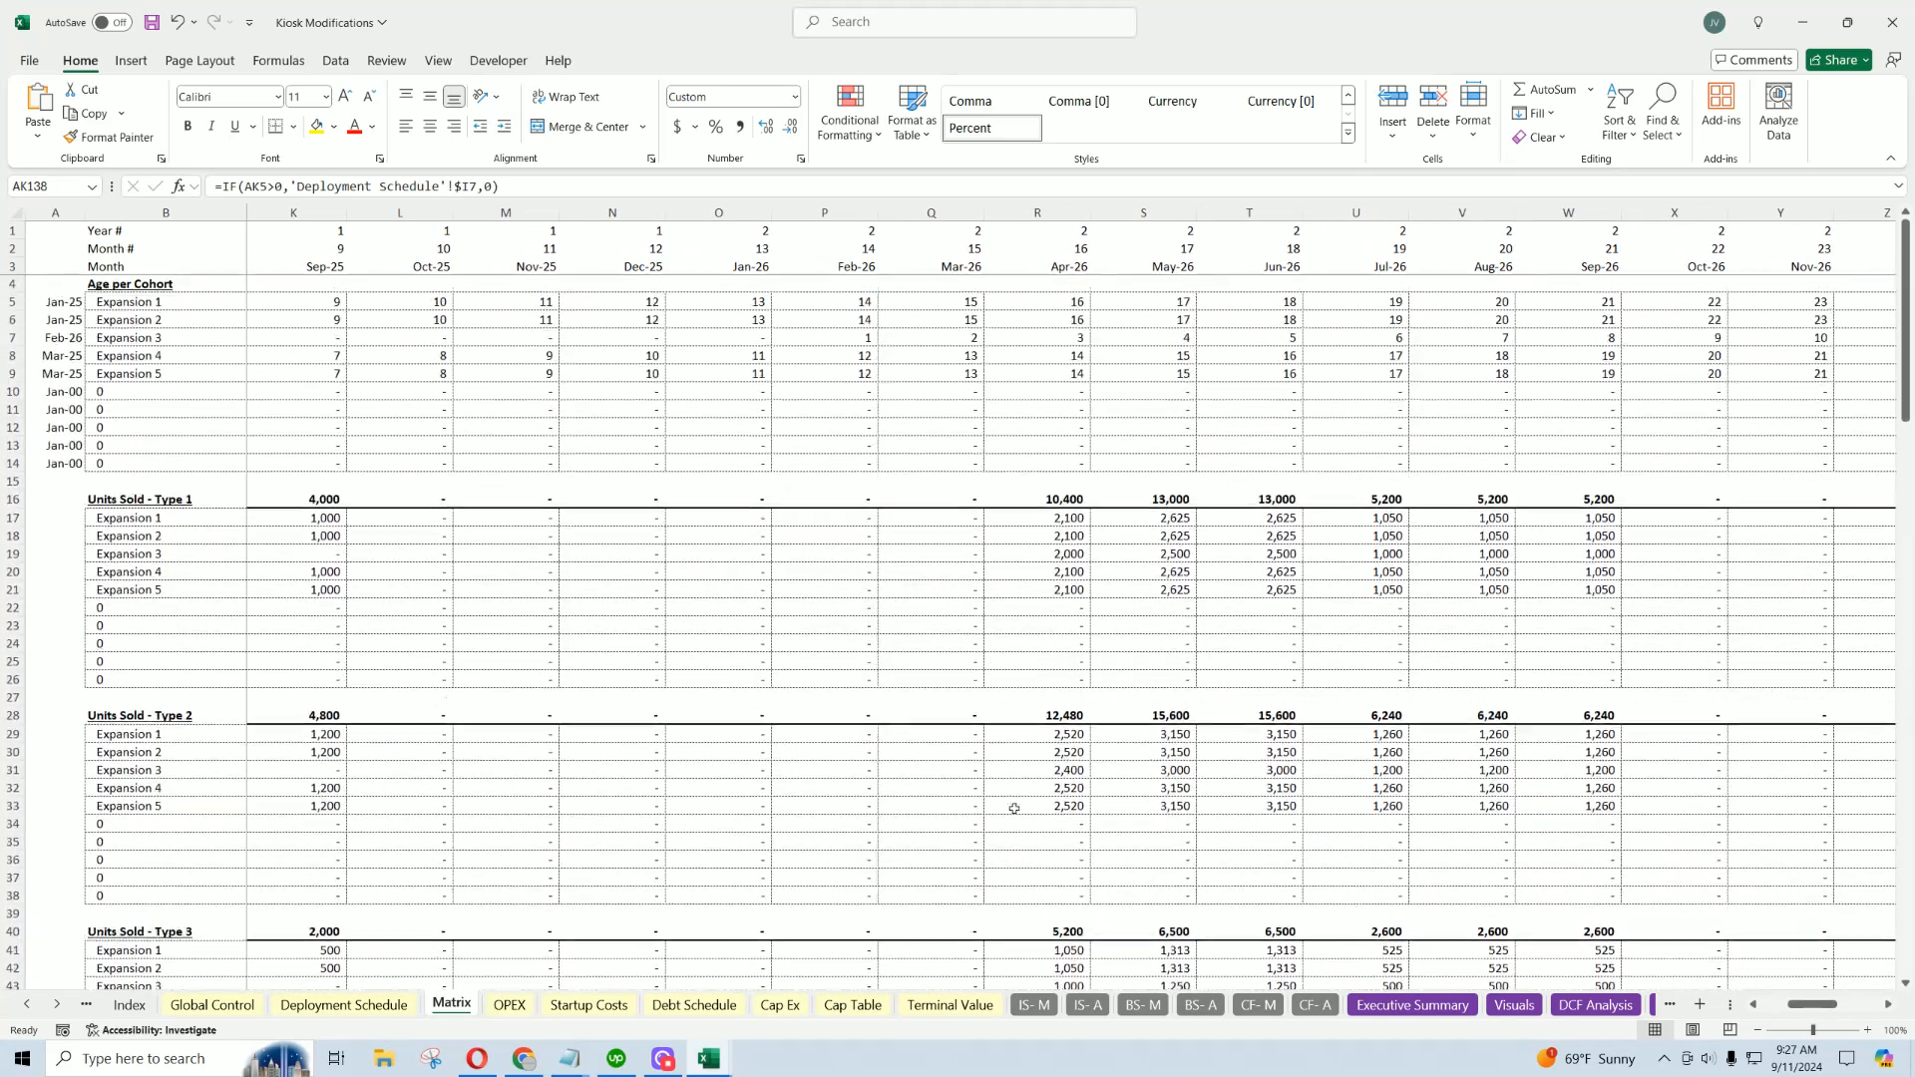
# Inspect Expansion 3's cohort age in Feb-26 and compare its Type 1 units sold from Apr-26 with those of Expansions 1 and 2.
pyautogui.click(628, 336)
pyautogui.click(859, 338)
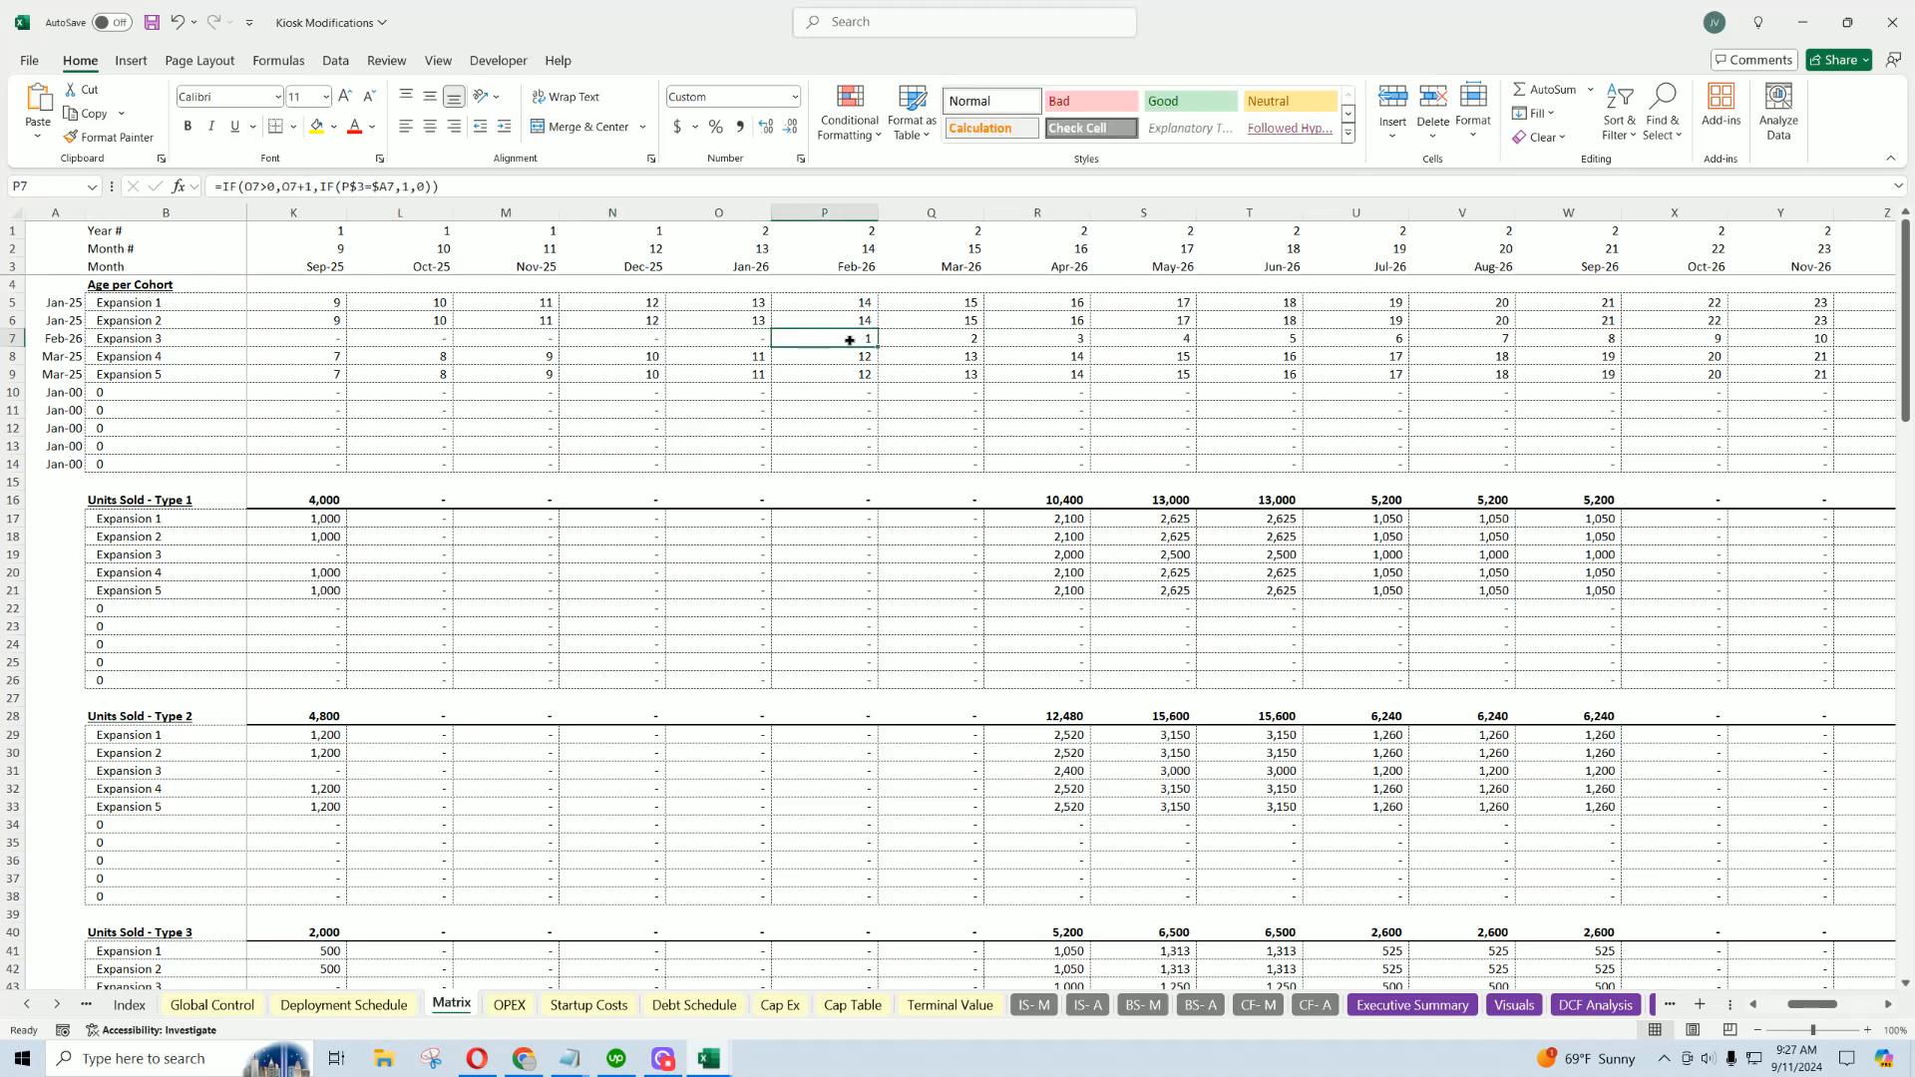
pyautogui.click(1058, 557)
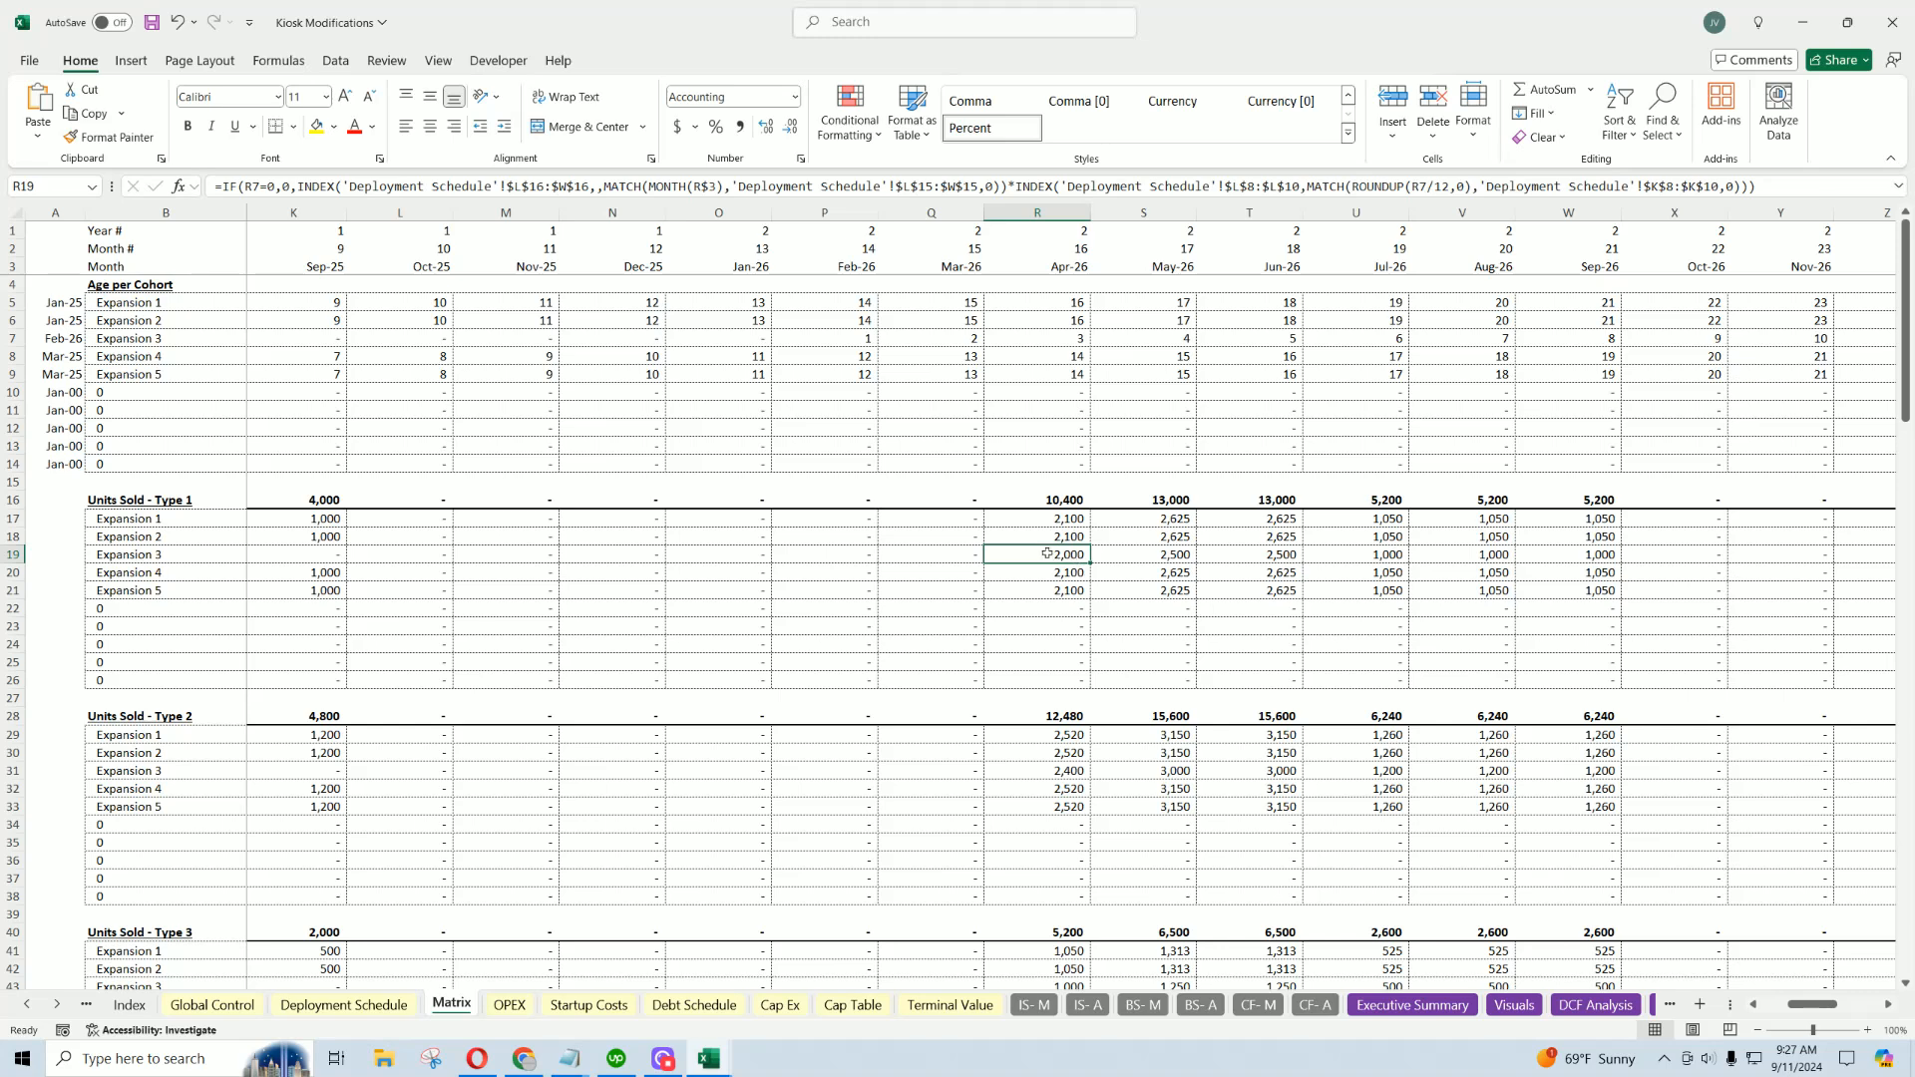
pyautogui.click(1047, 535)
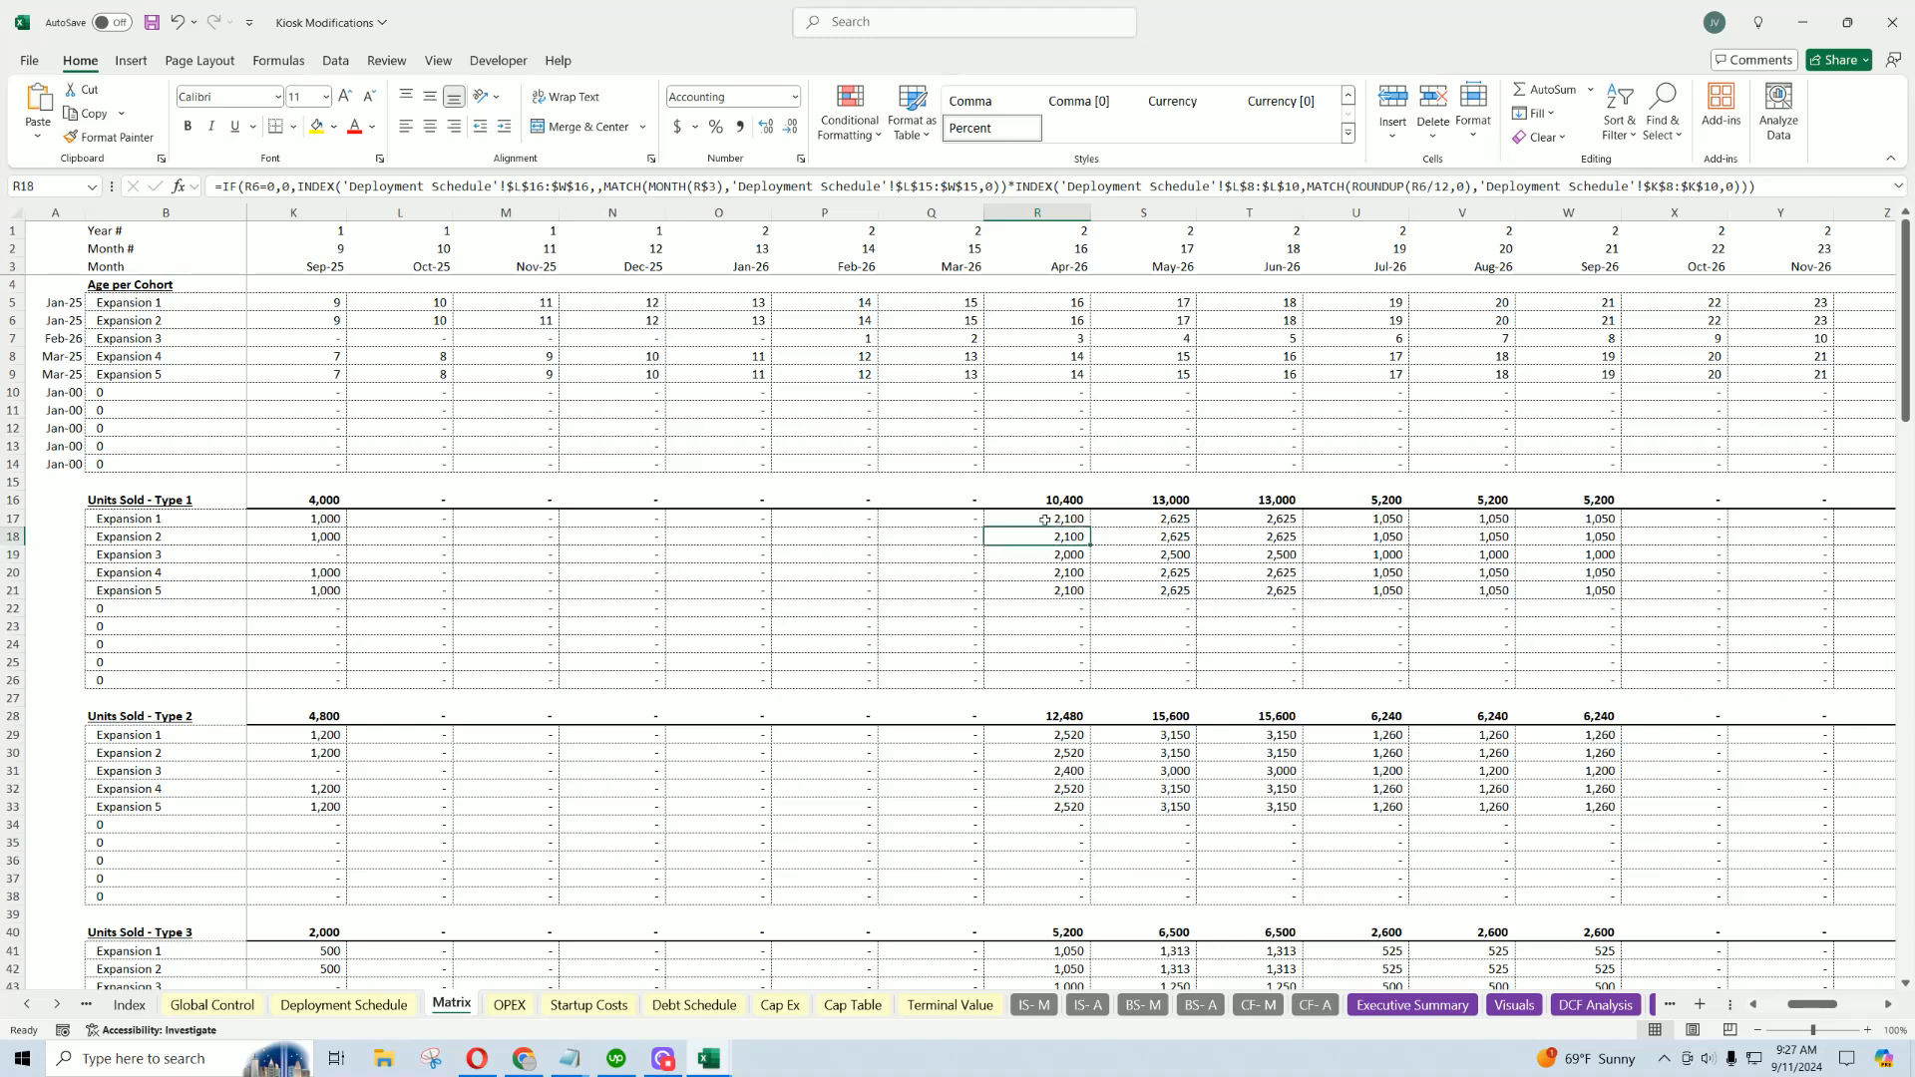
pyautogui.click(1045, 520)
pyautogui.click(1048, 537)
pyautogui.click(1051, 555)
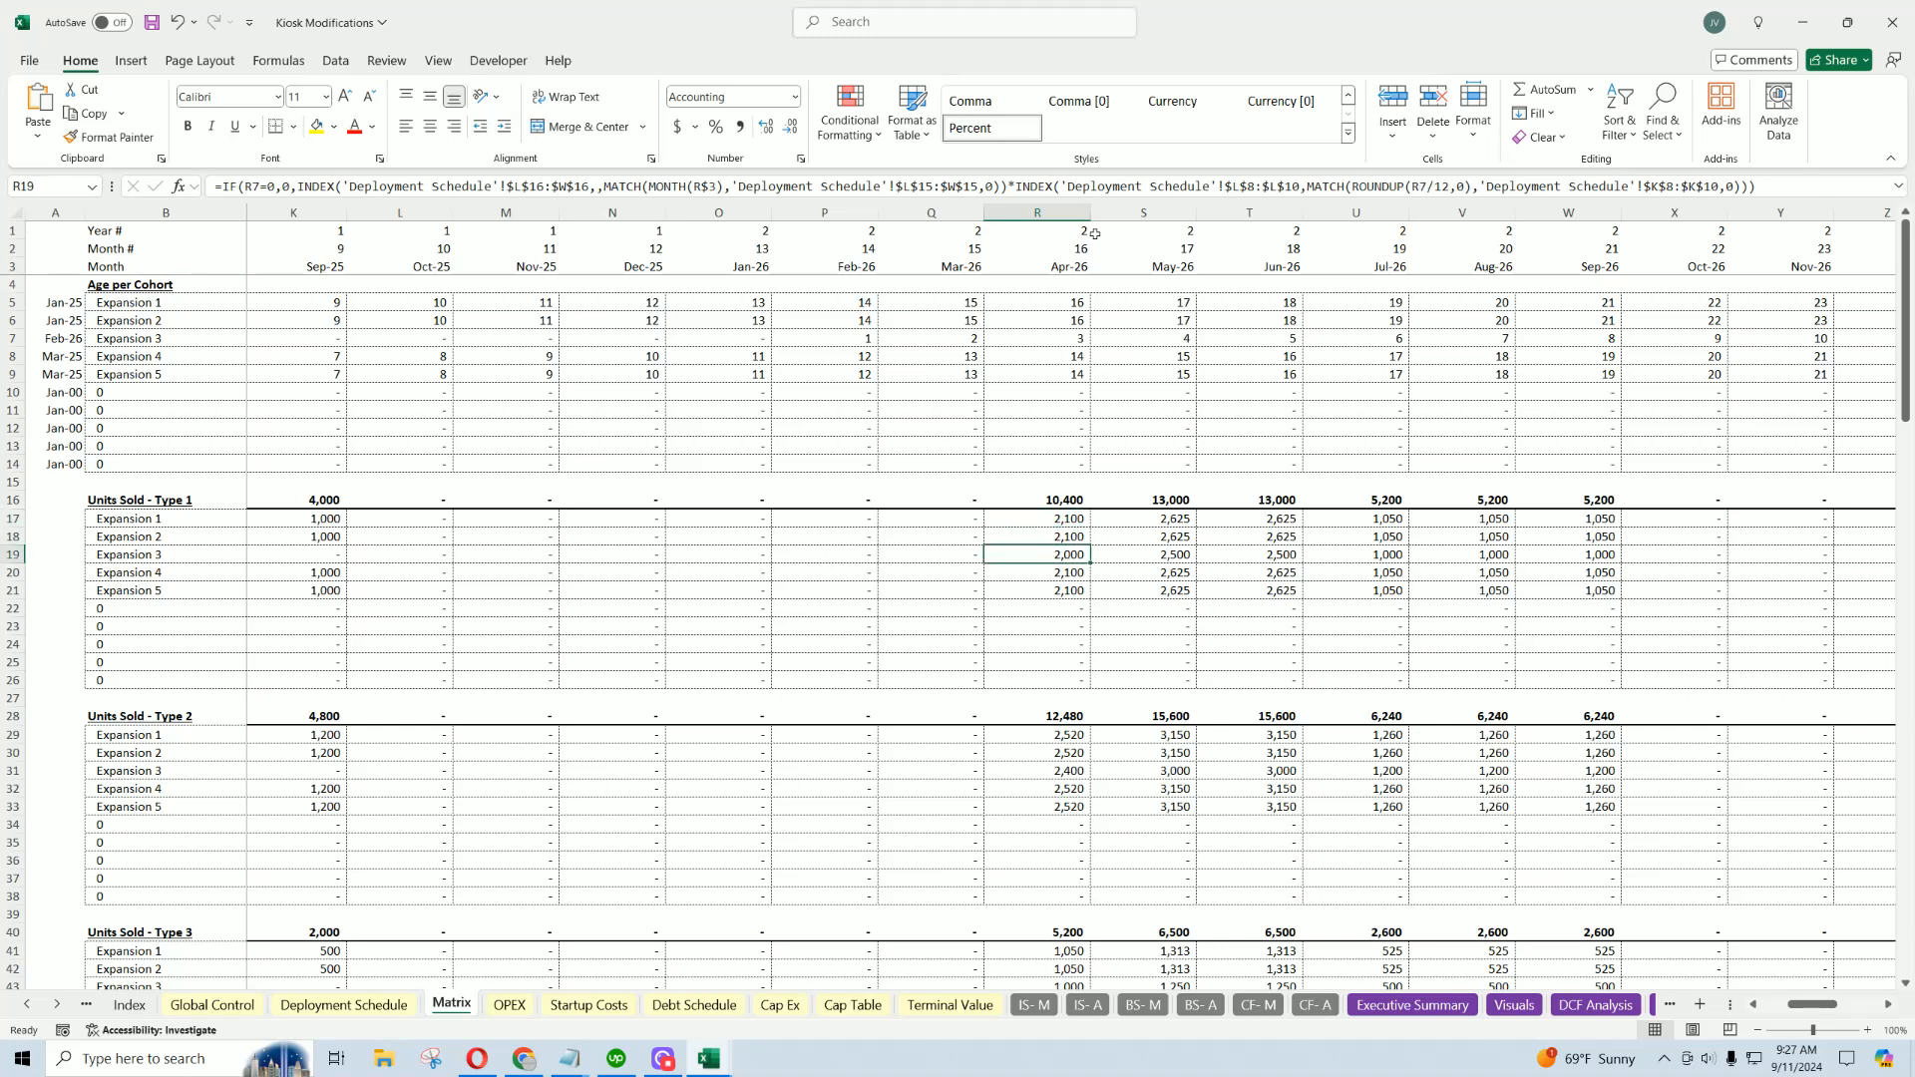
pyautogui.moveTo(1040, 554); pyautogui.dragTo(1377, 556)
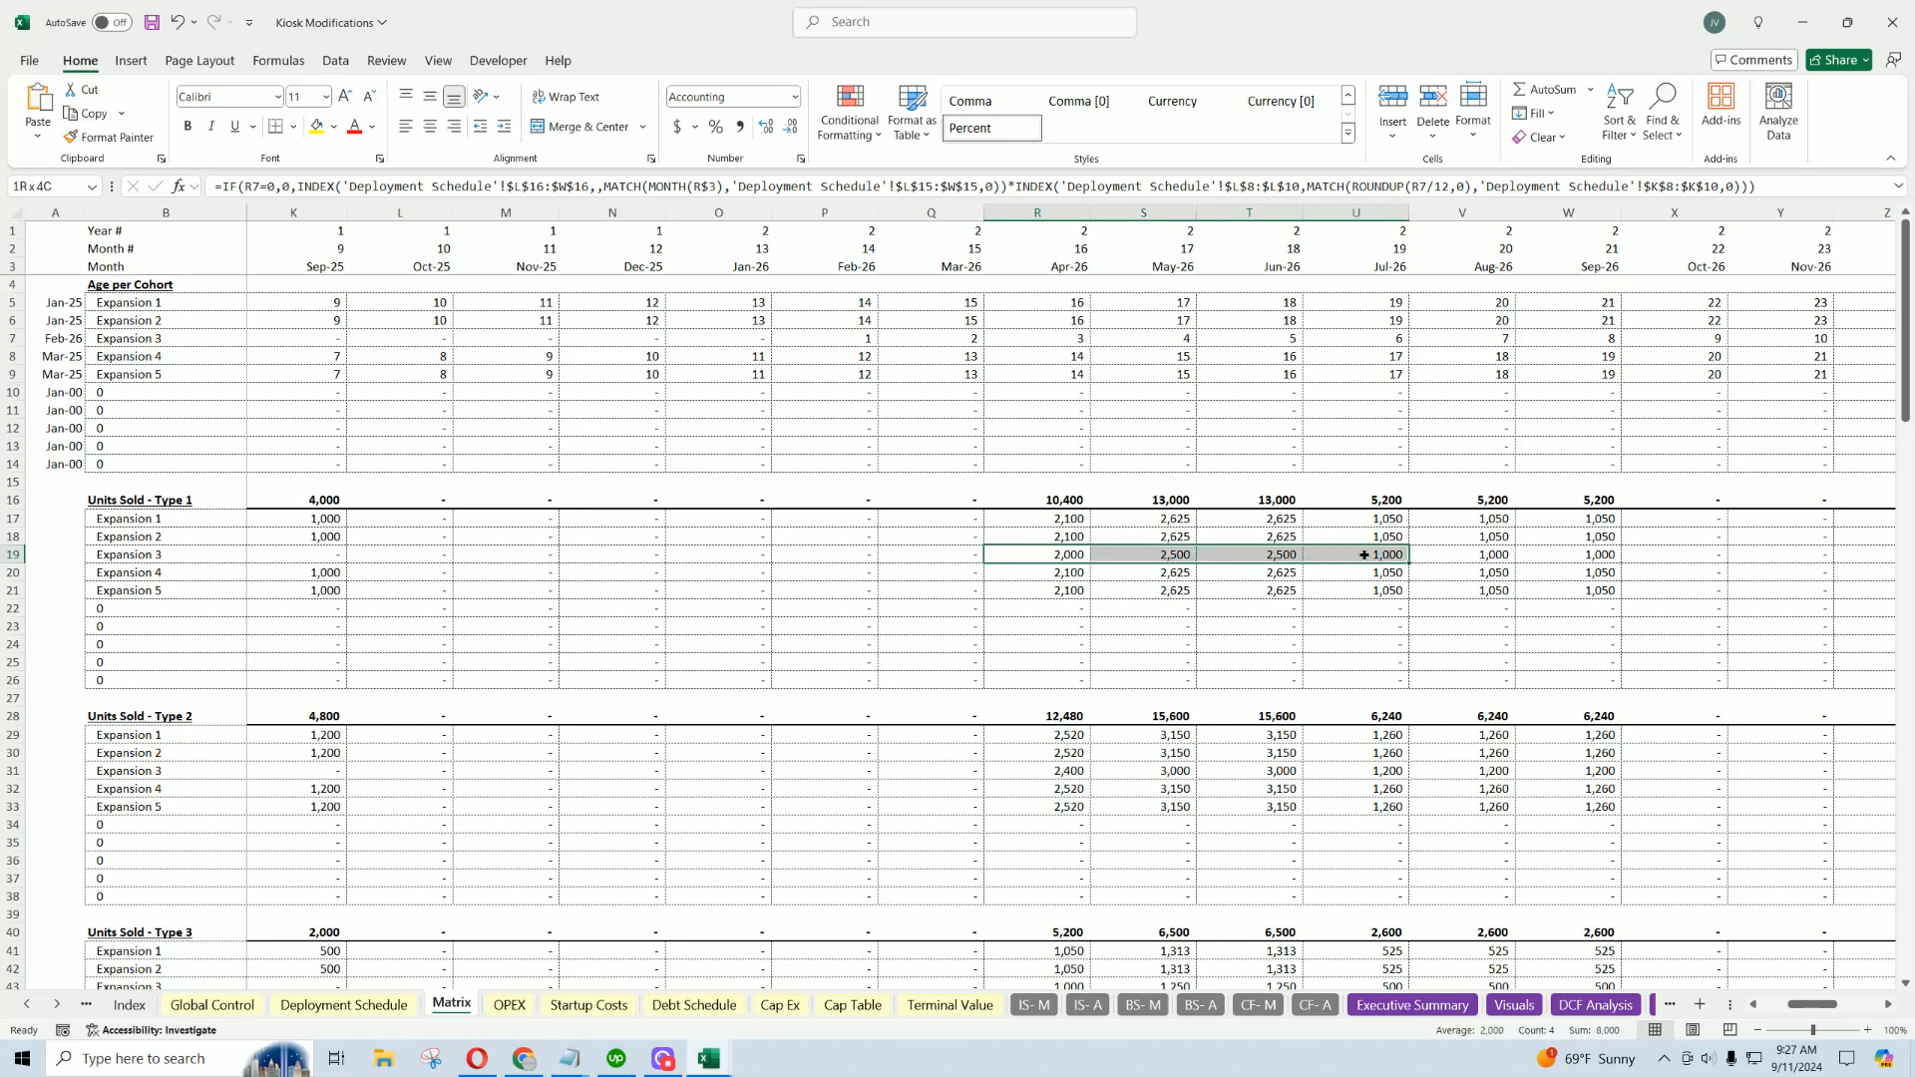
# Compare Expansion 3's Type 1 units sold in Apr-27 with those of Expansions 1 and 2 on the Matrix sheet.
pyautogui.click(1080, 555)
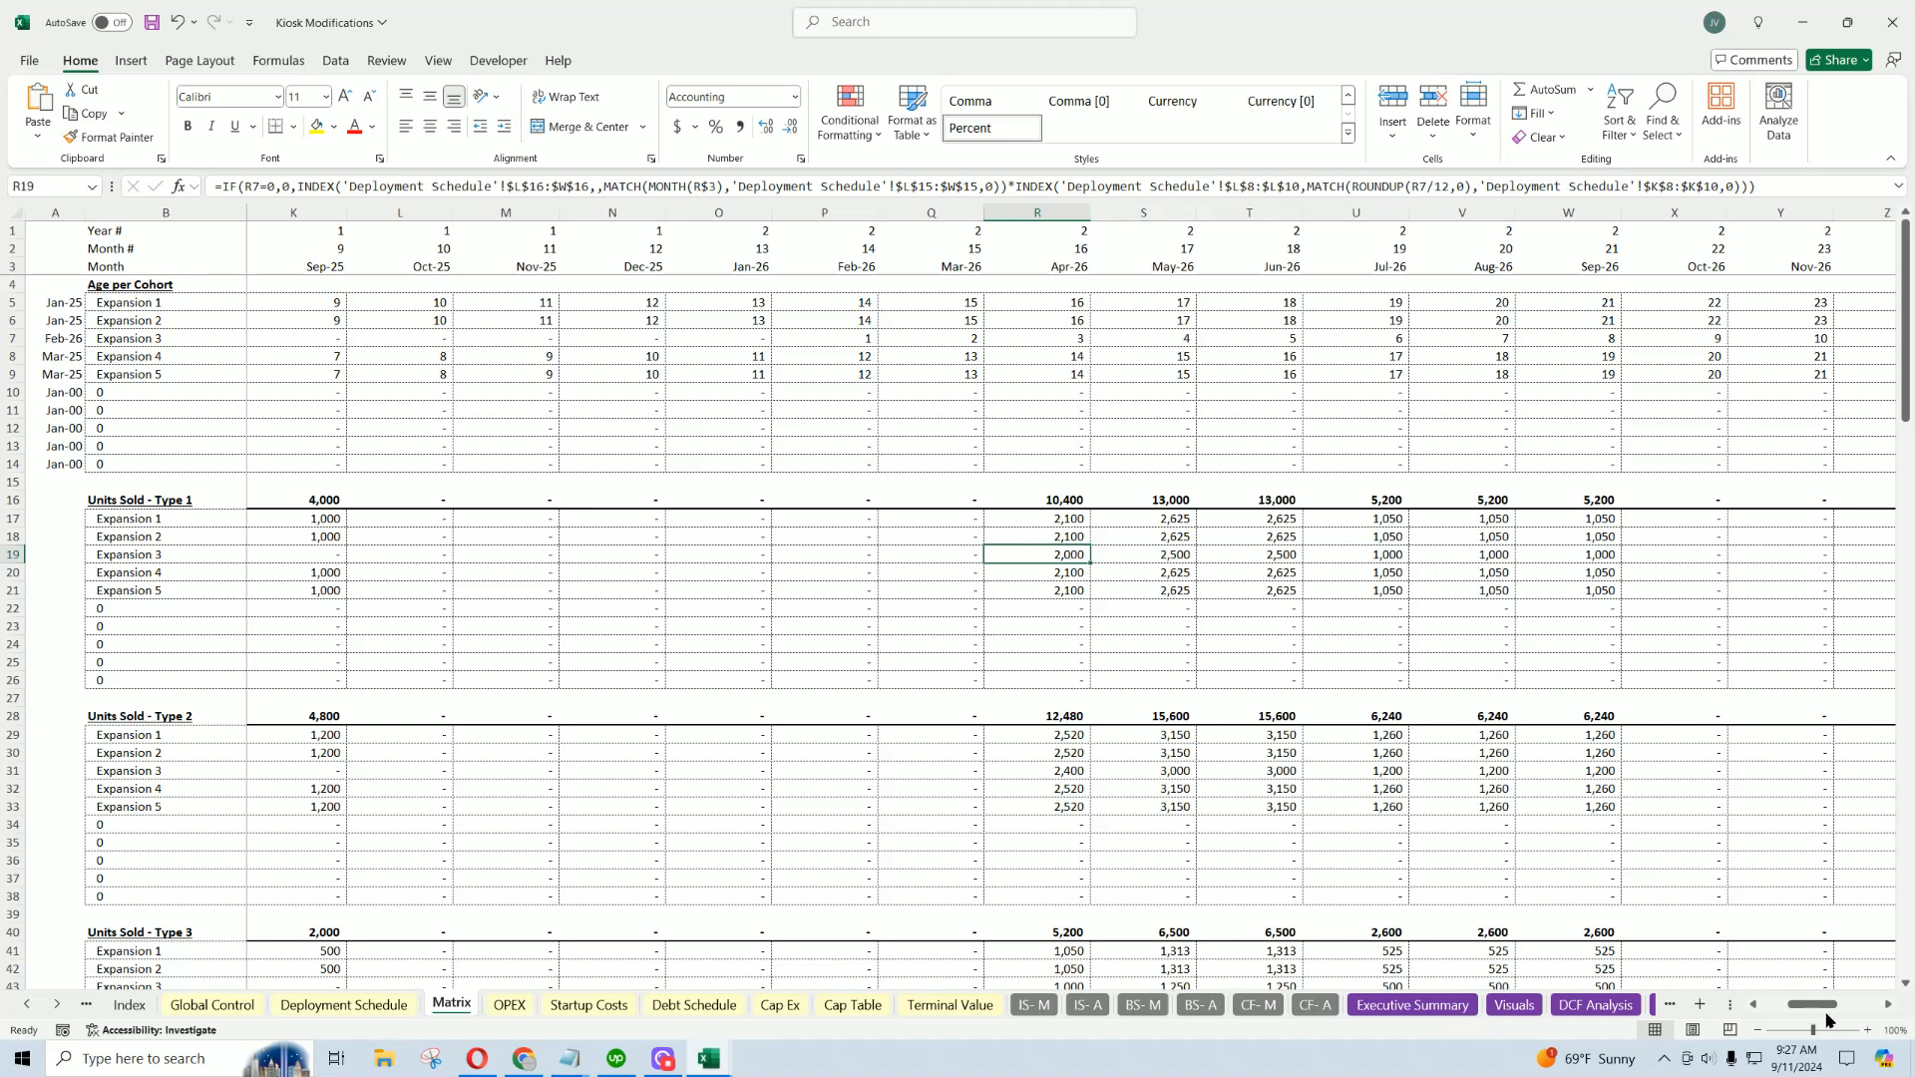
pyautogui.moveTo(1828, 1019); pyautogui.dragTo(1847, 1012)
pyautogui.click(1519, 556)
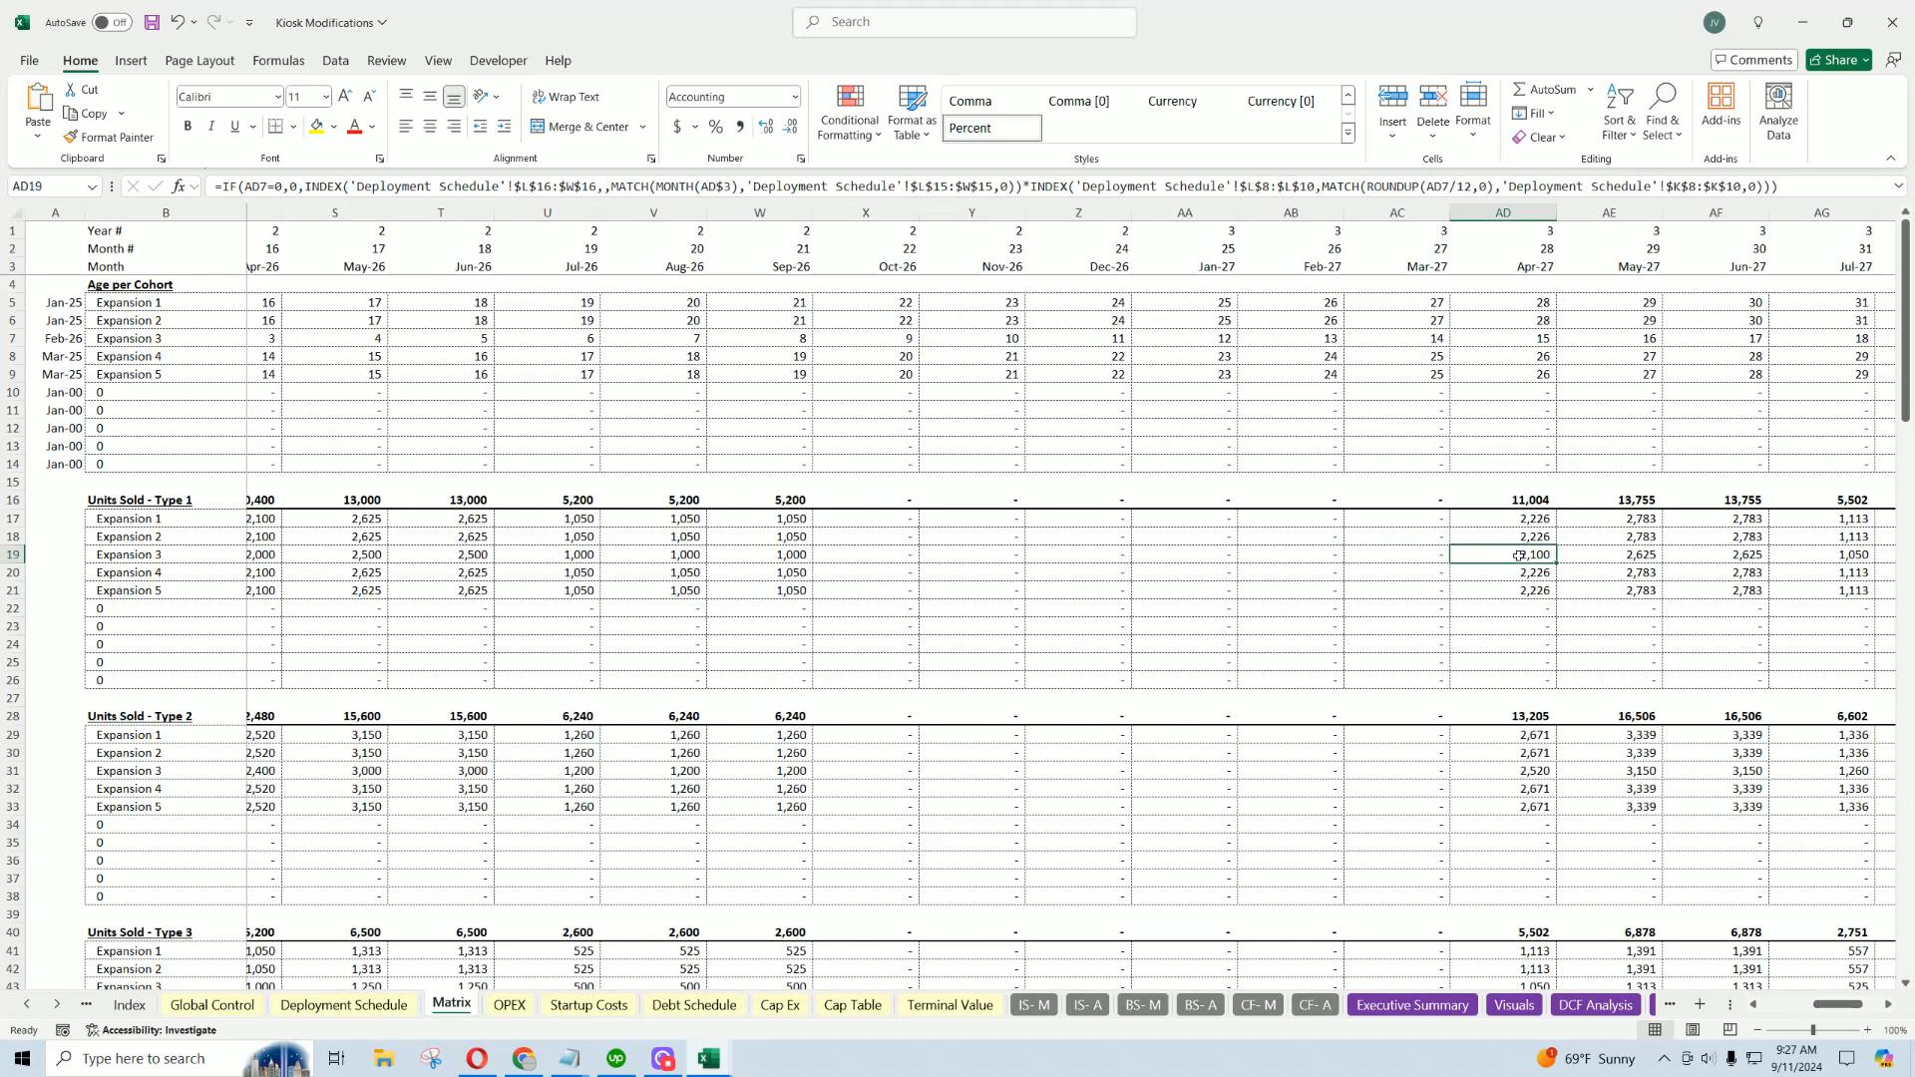
pyautogui.moveTo(1518, 555); pyautogui.dragTo(376, 553)
pyautogui.click(1512, 556)
pyautogui.click(1522, 524)
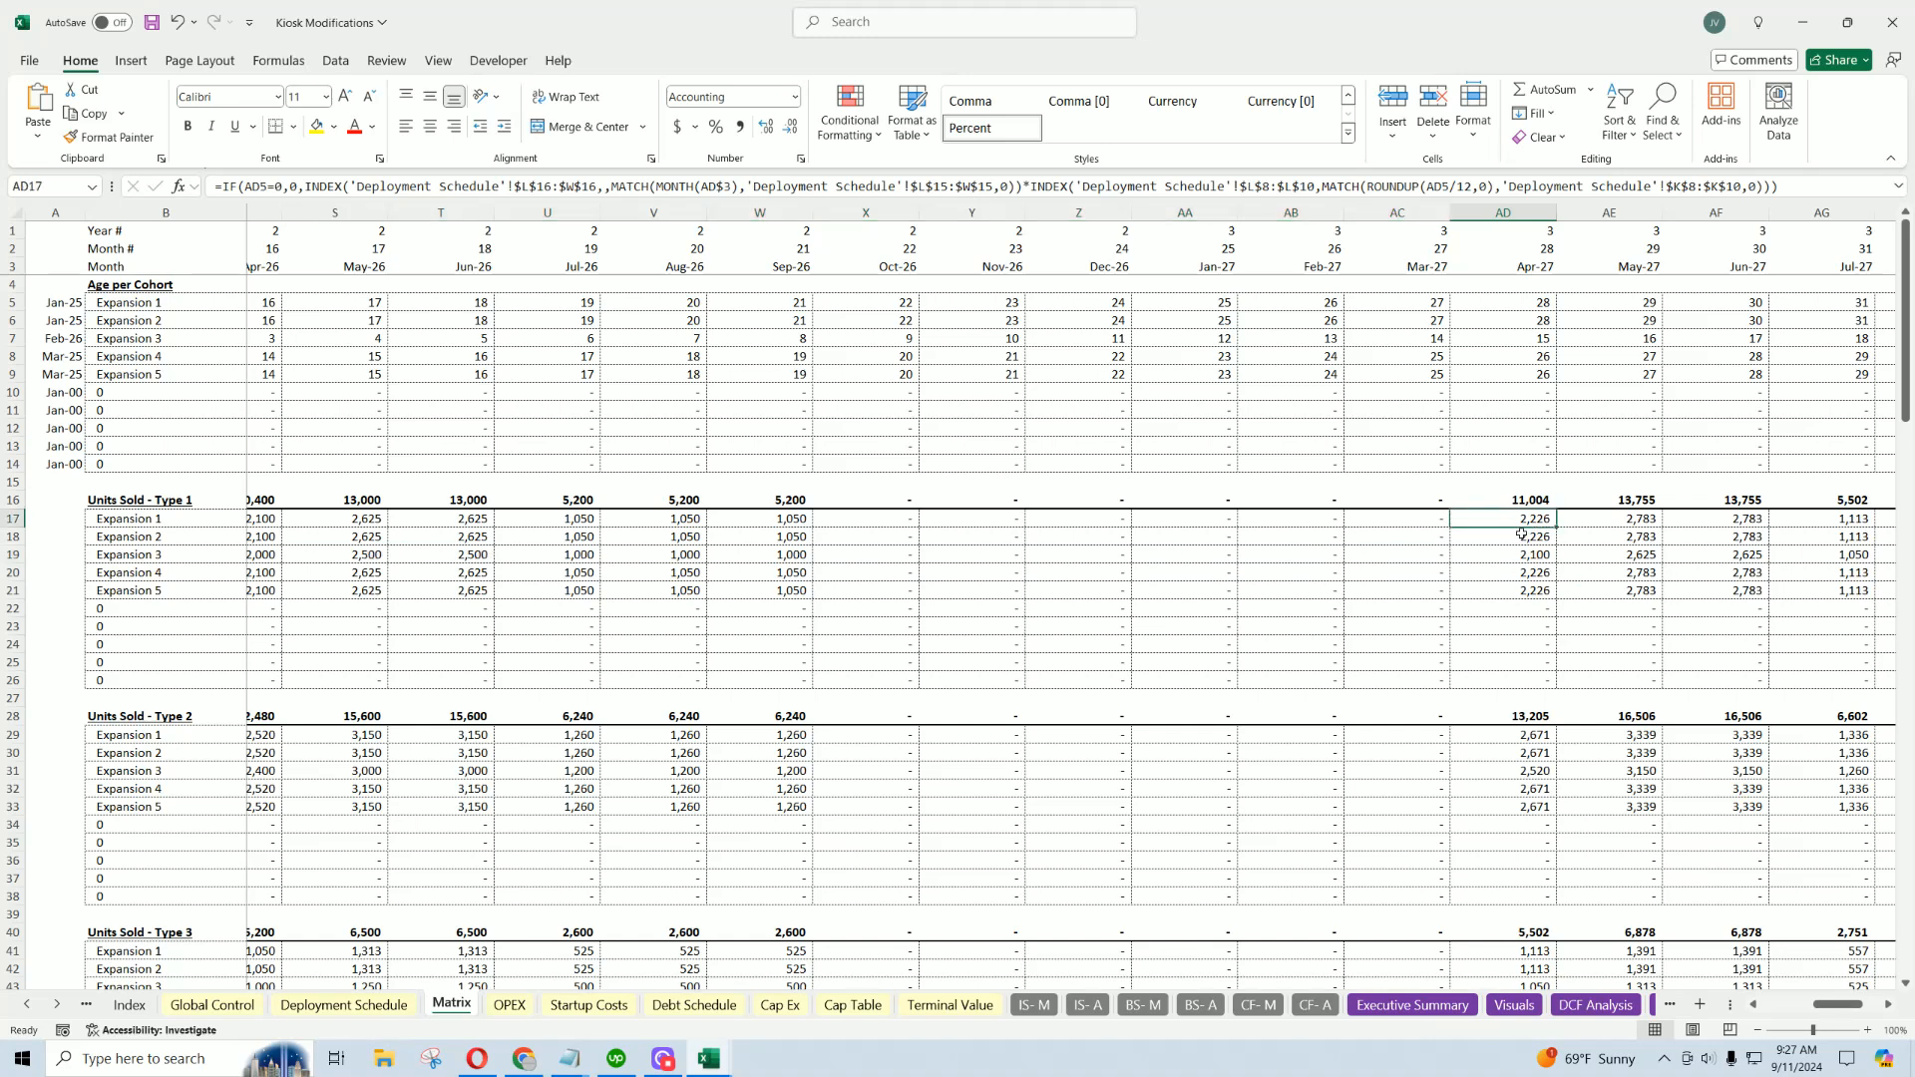
pyautogui.click(1521, 537)
pyautogui.click(1519, 520)
# Look over the Matrix blocks from Jan-25, then review the deployment, pricing and seasonality tables on the Deployment Schedule sheet.
pyautogui.moveTo(1843, 1010); pyautogui.dragTo(1785, 1011)
pyautogui.scroll(-11, 564, 855)
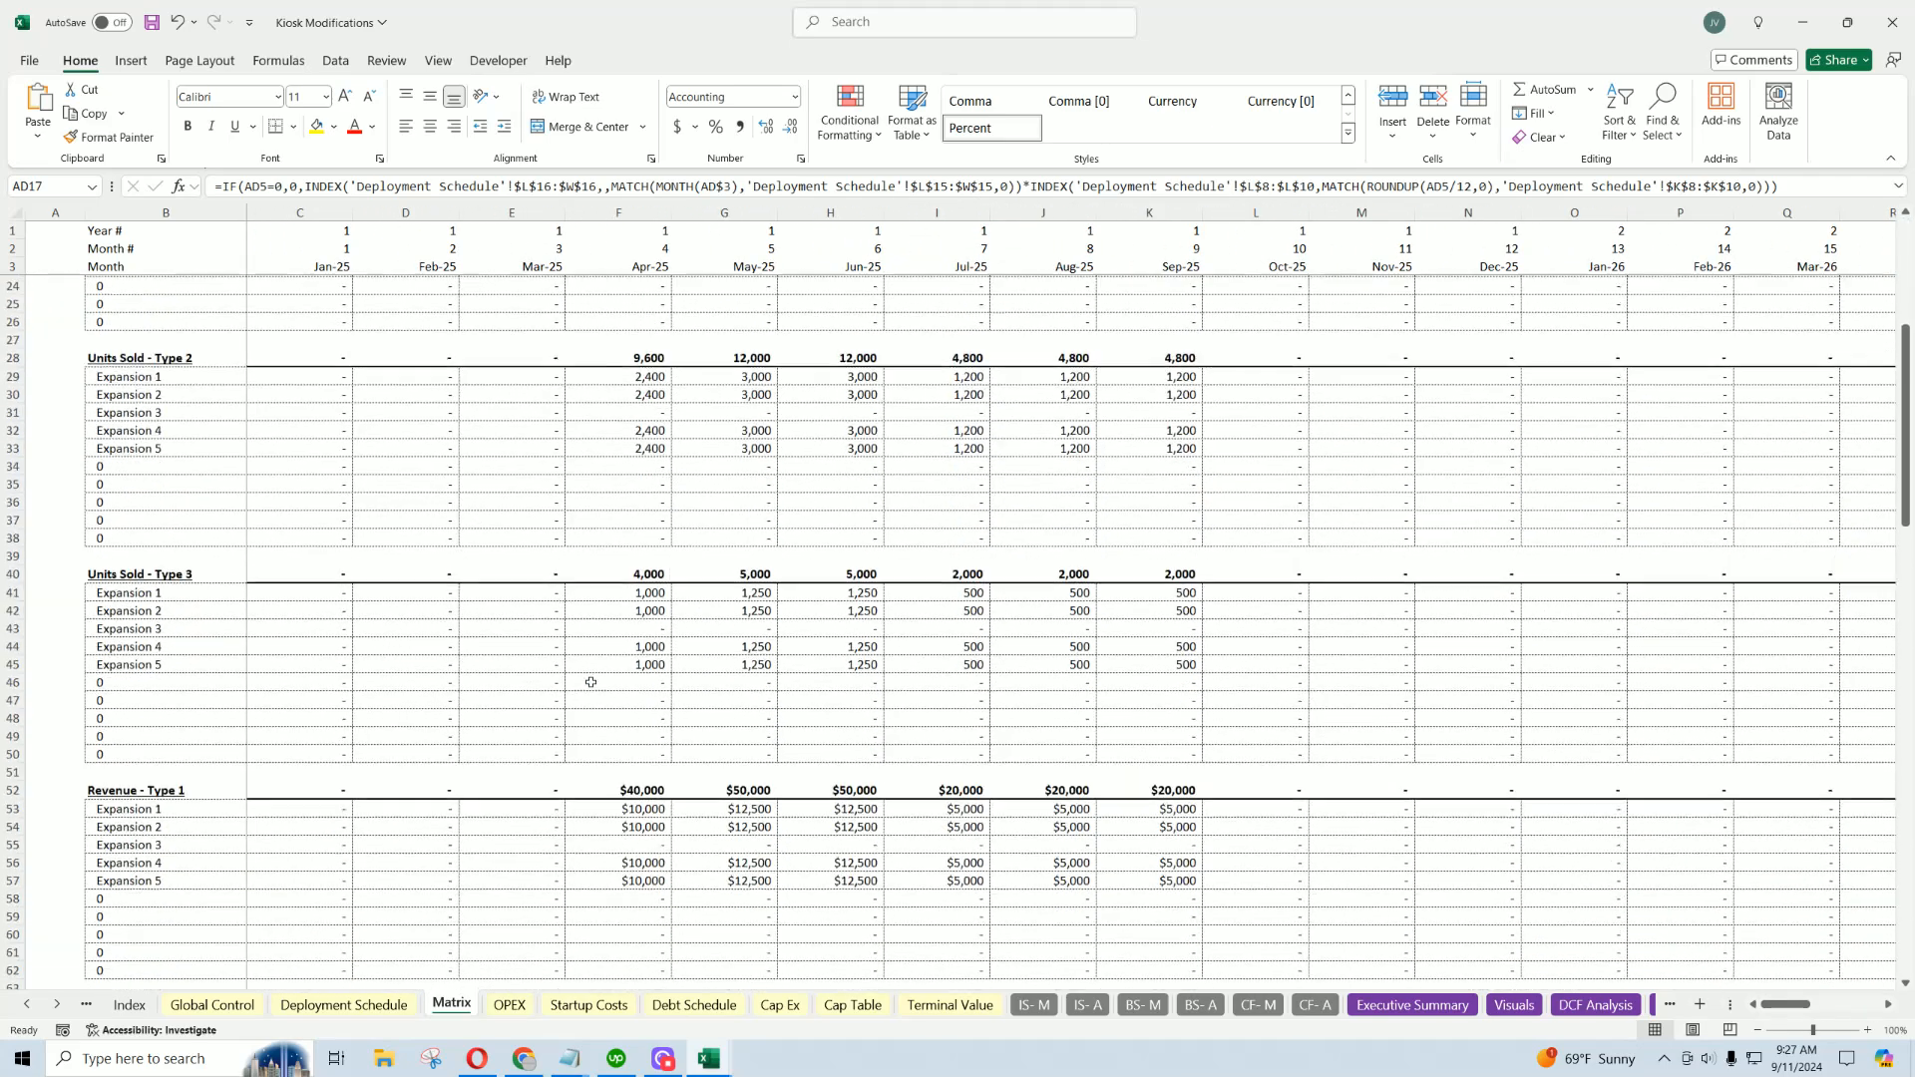
pyautogui.click(361, 1010)
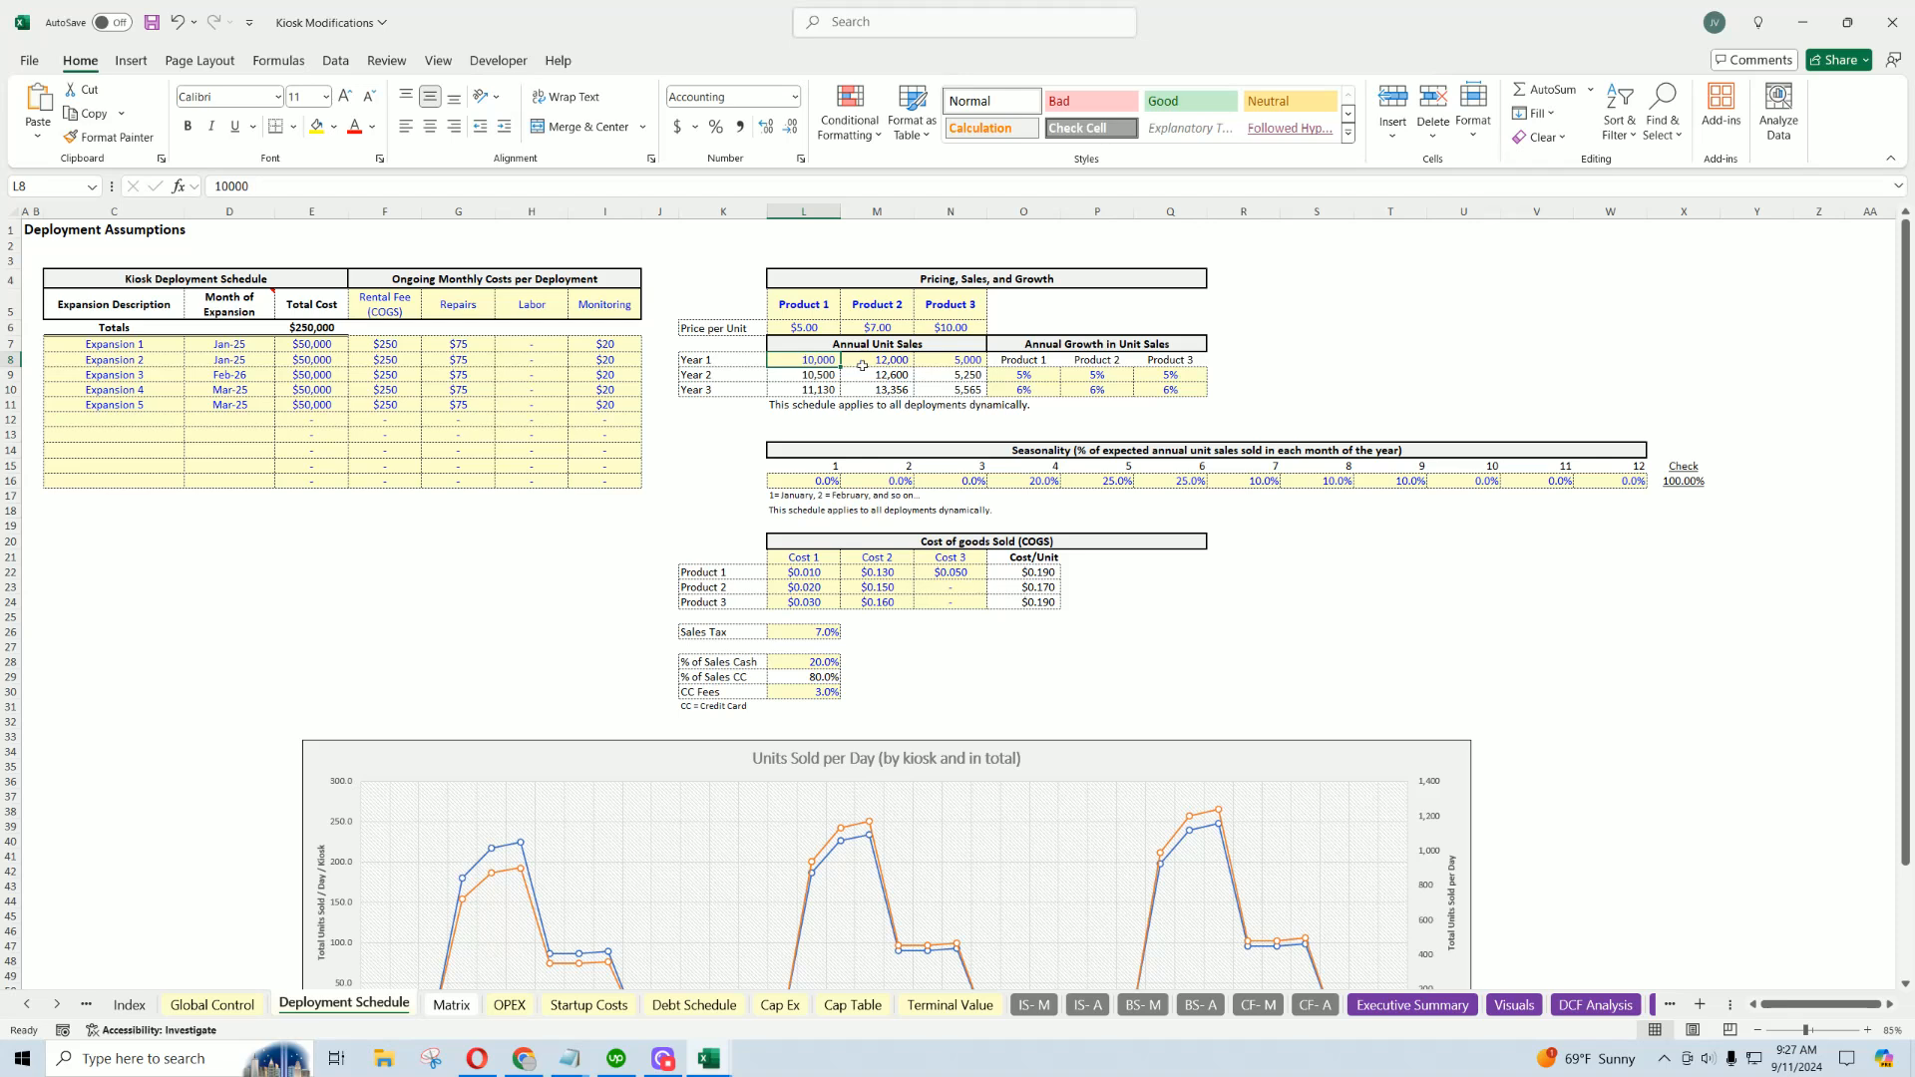
pyautogui.moveTo(161, 349); pyautogui.dragTo(604, 482)
pyautogui.moveTo(738, 282); pyautogui.dragTo(1099, 382)
pyautogui.moveTo(727, 278); pyautogui.dragTo(1658, 479)
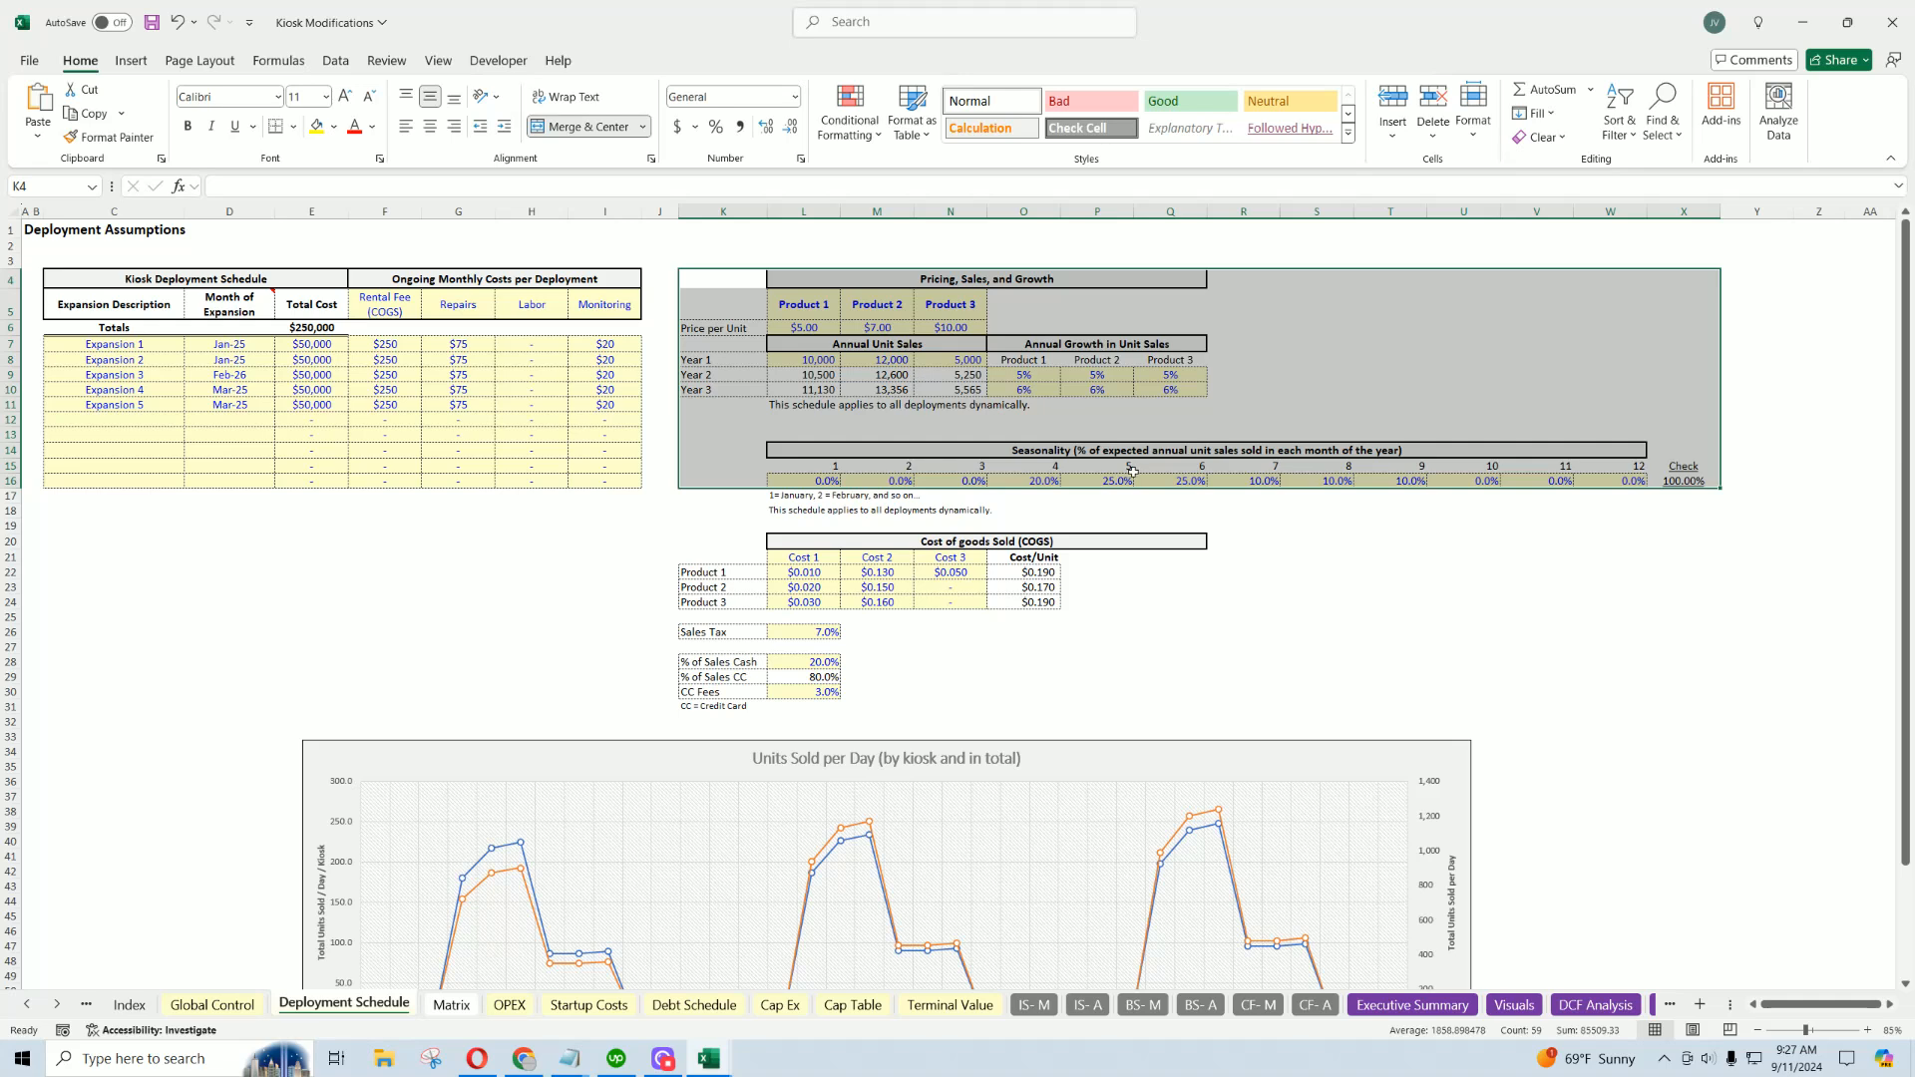
# Examine the Monitoring cost column for all expansions and the three-year annual unit sales block for the three products.
pyautogui.click(601, 343)
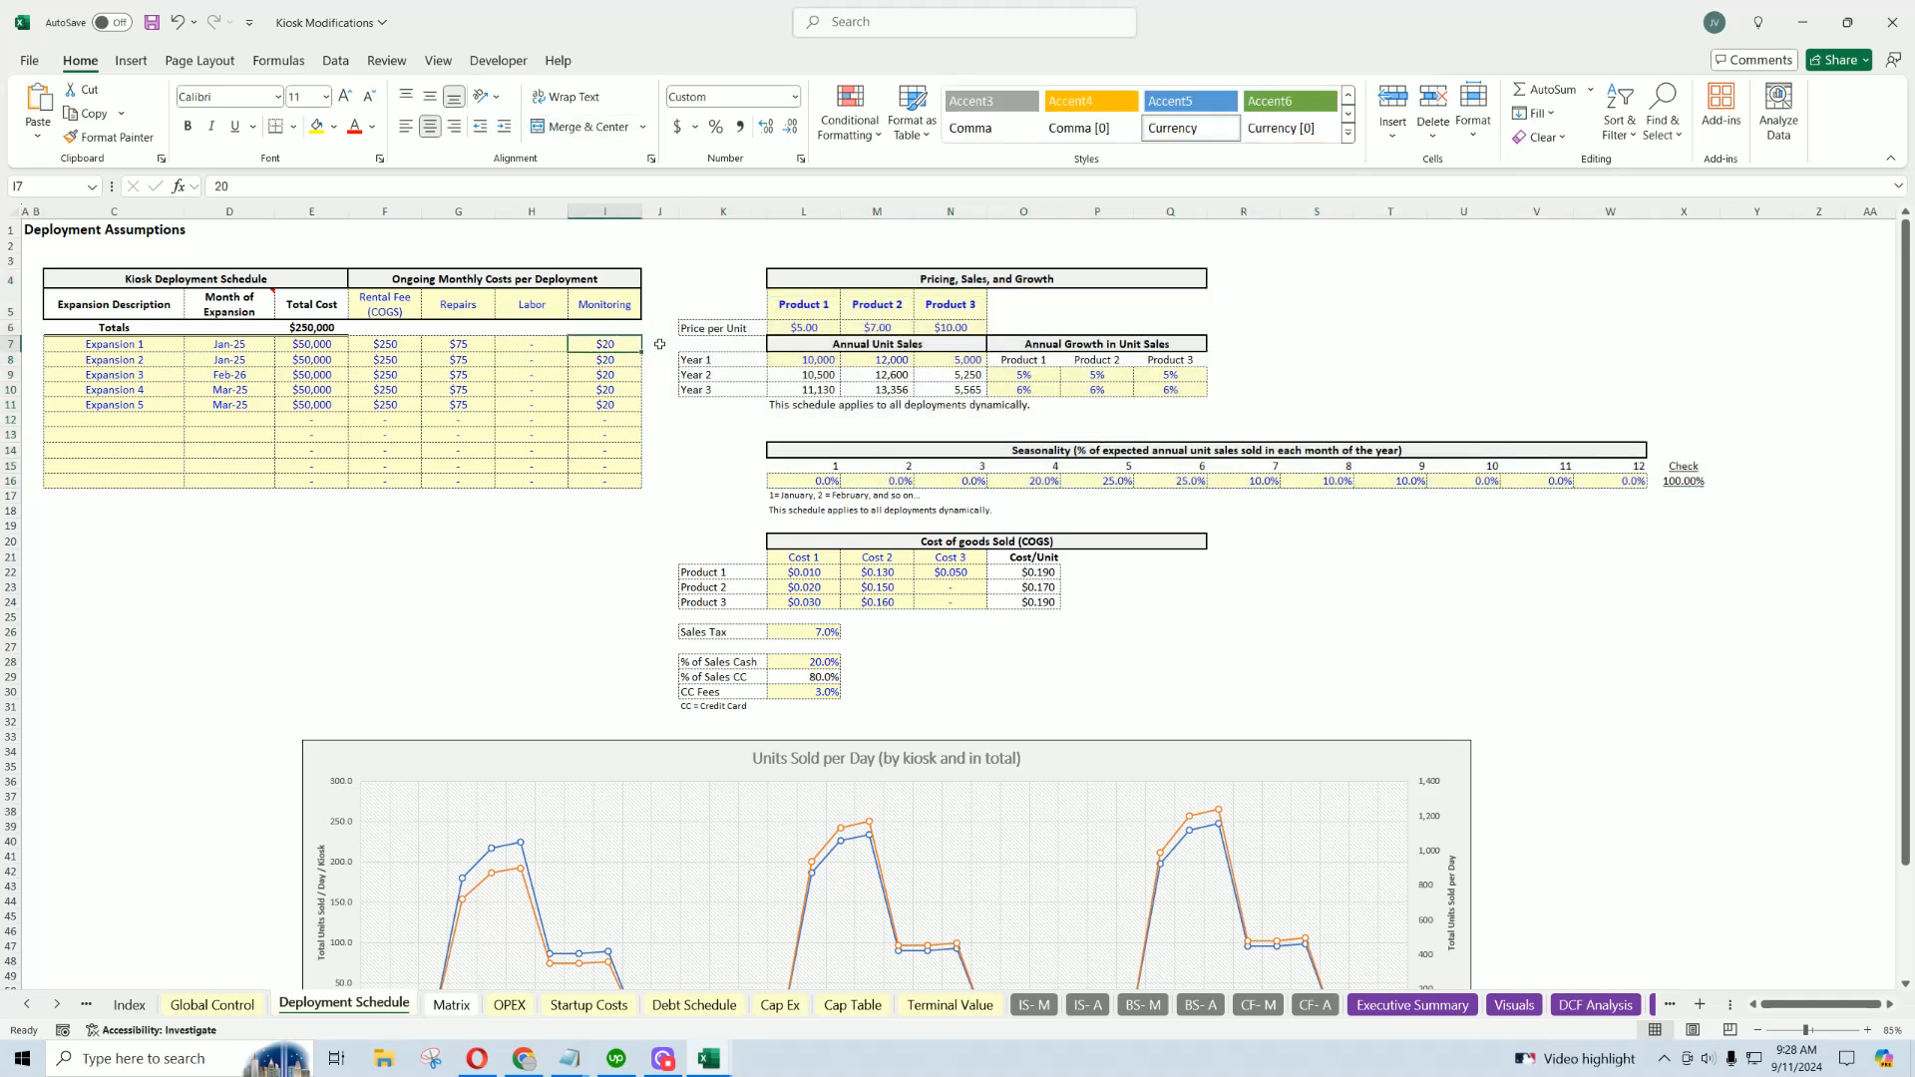
pyautogui.moveTo(642, 350); pyautogui.dragTo(615, 479)
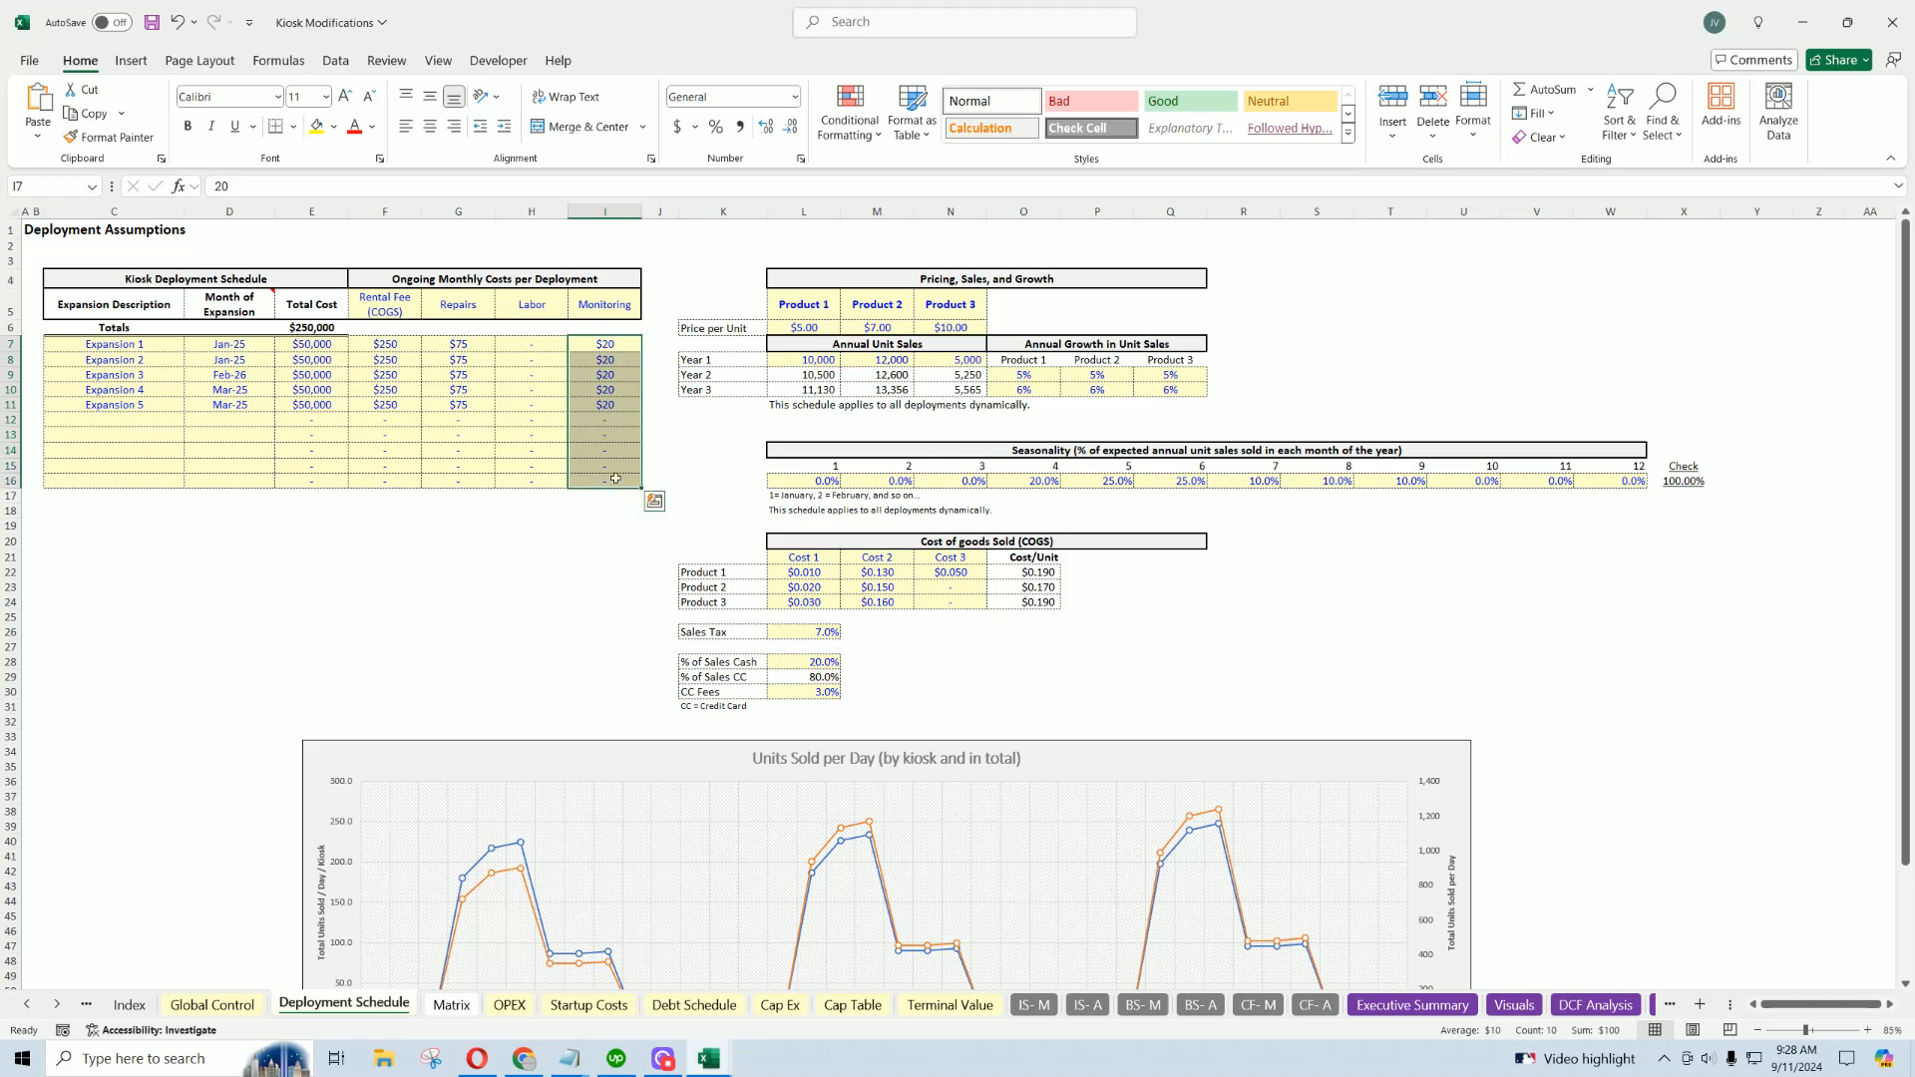
pyautogui.click(656, 359)
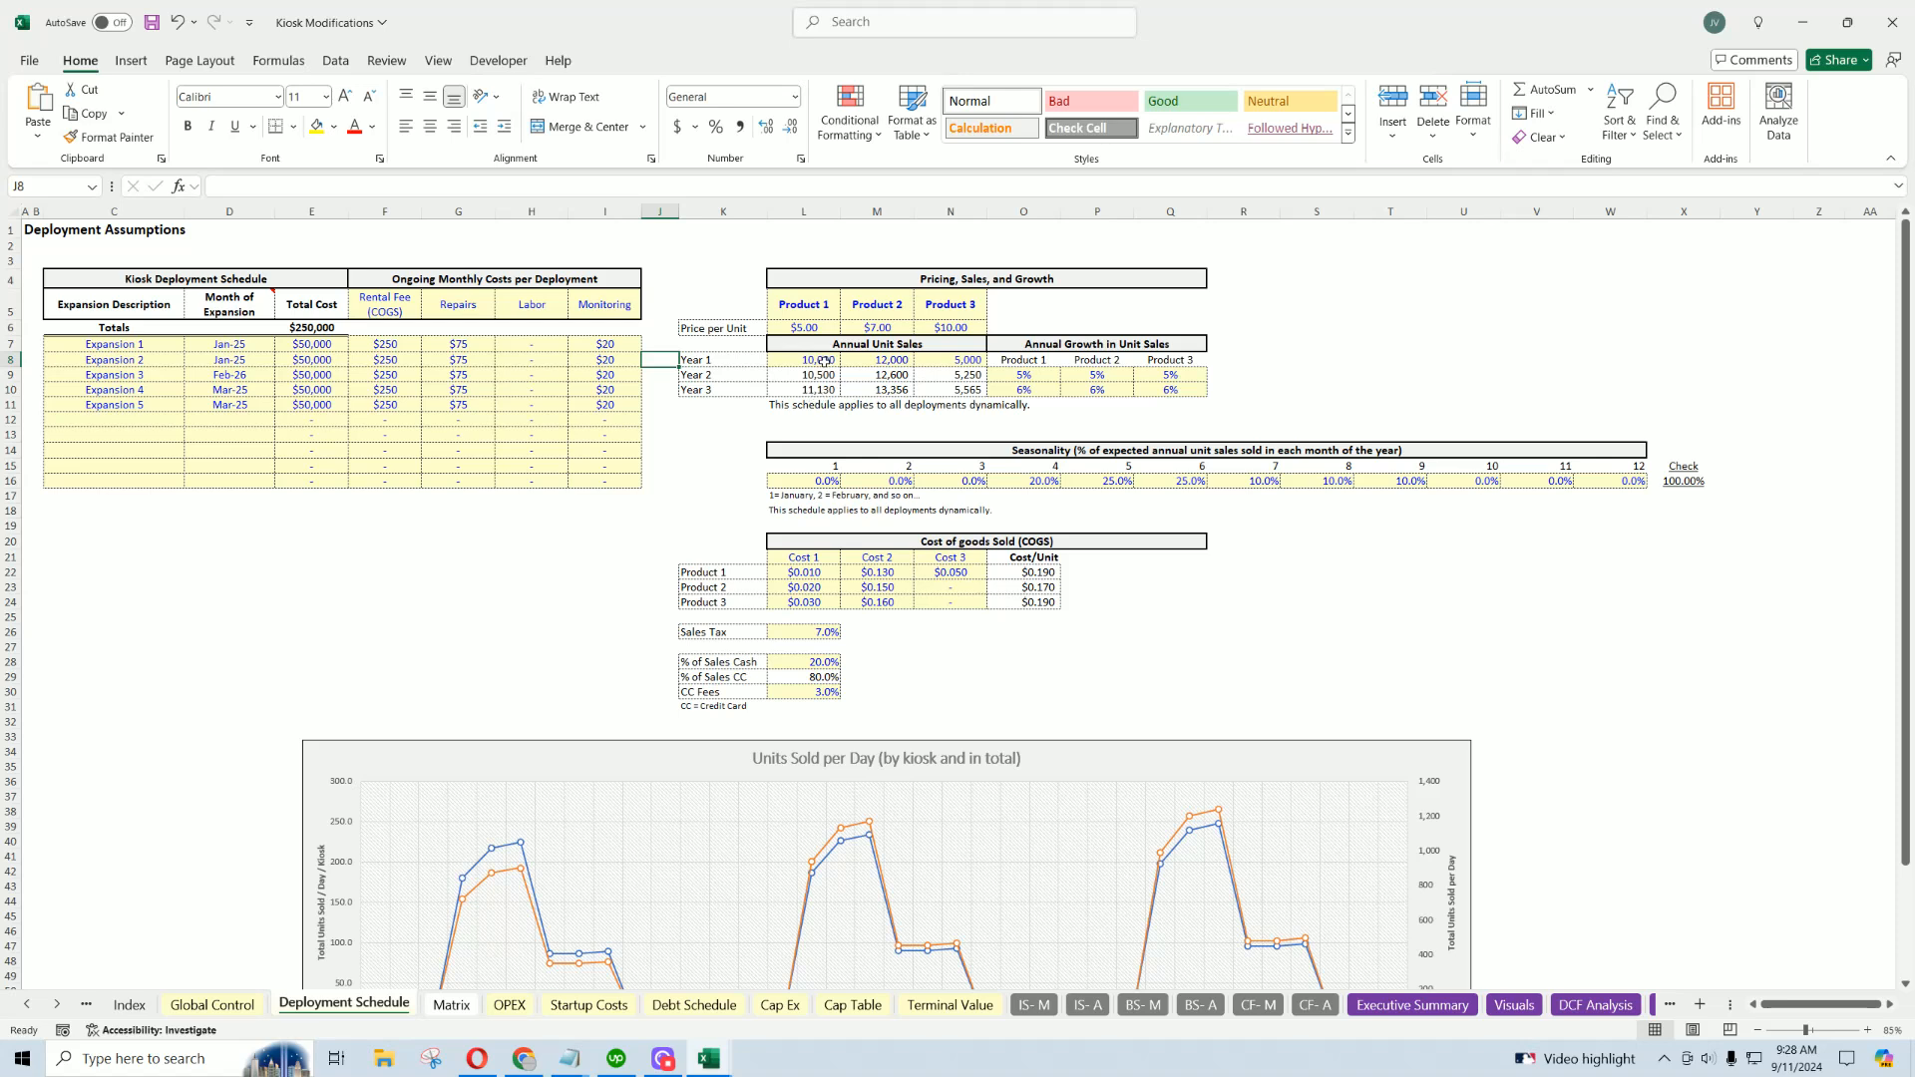
pyautogui.moveTo(823, 361); pyautogui.dragTo(963, 391)
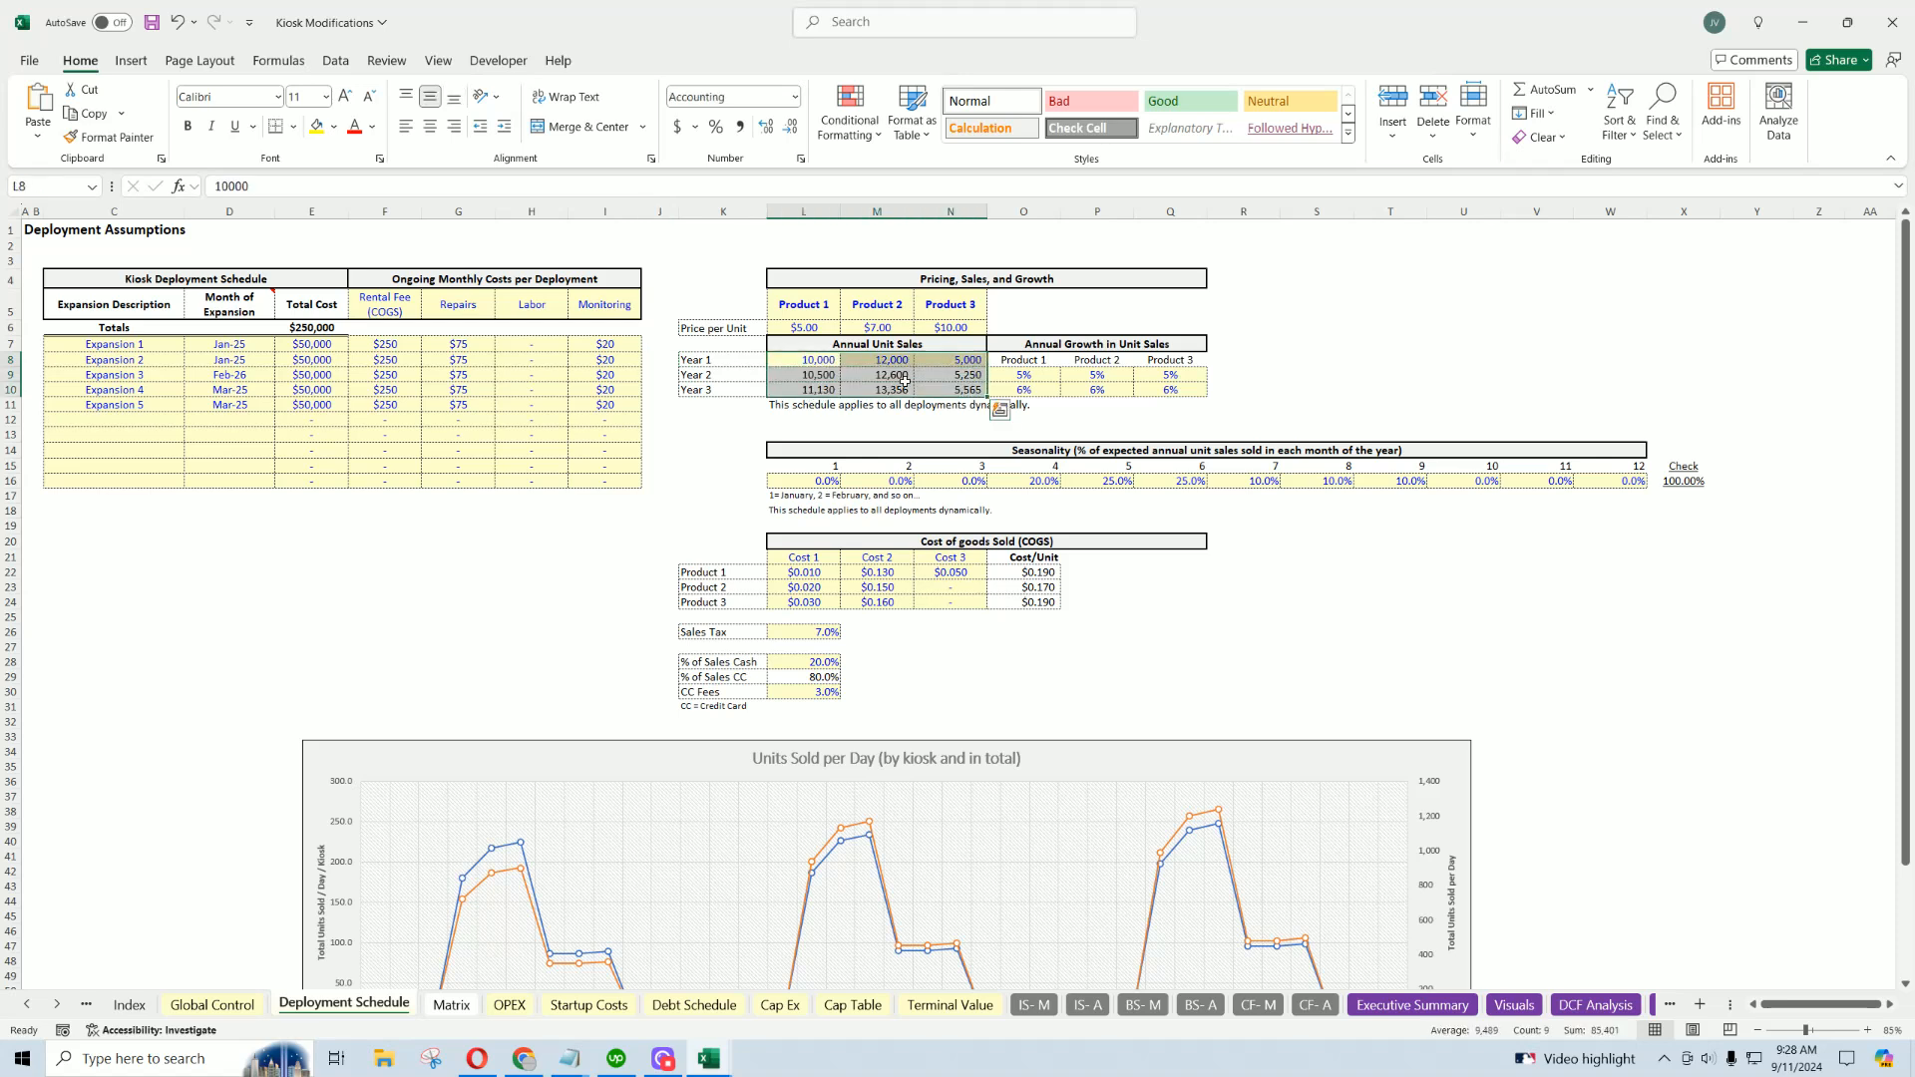
pyautogui.click(824, 363)
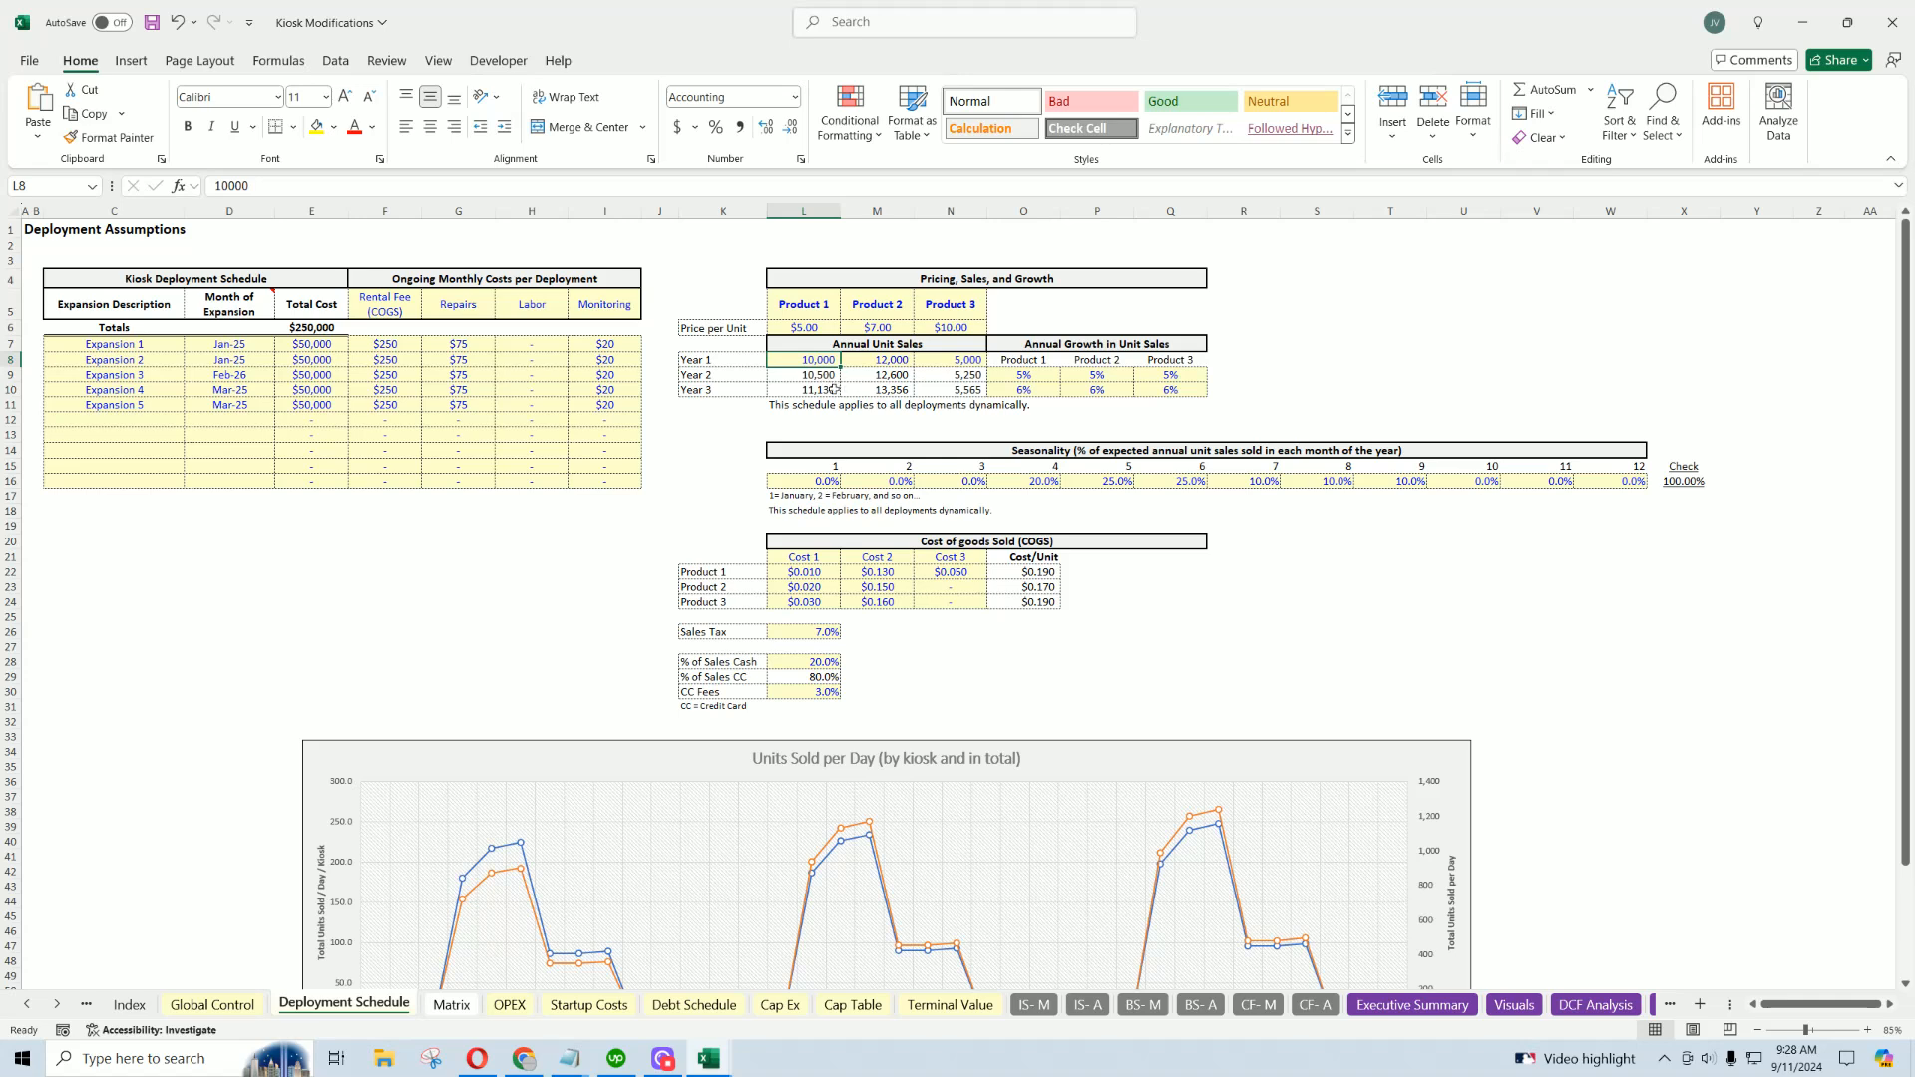
pyautogui.moveTo(806, 362); pyautogui.dragTo(1073, 407)
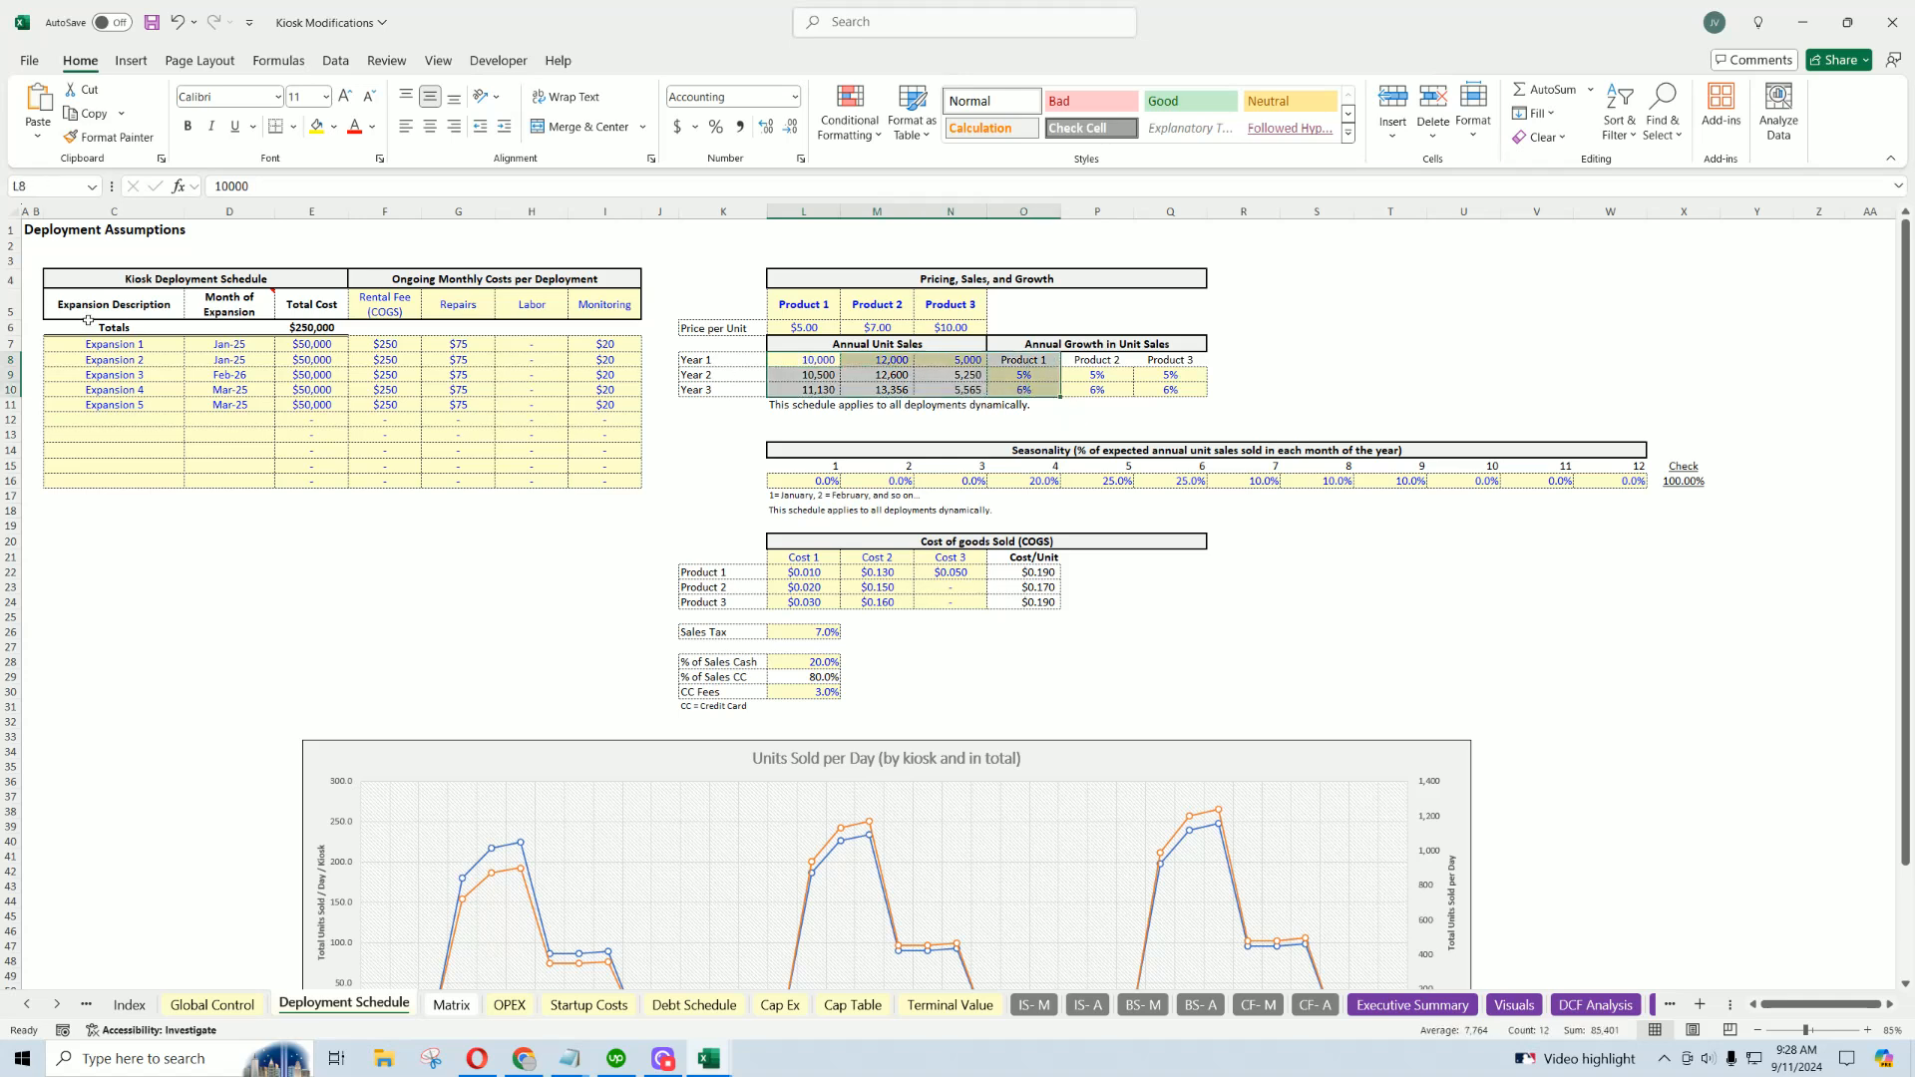
# Go down the expansion descriptions from Expansion 1, then check Product 2's annual unit sales and the first month's seasonality percentage.
pyautogui.click(111, 341)
pyautogui.press('Down')
pyautogui.press('Down')
pyautogui.press('Down')
pyautogui.press('Down')
pyautogui.press('Down')
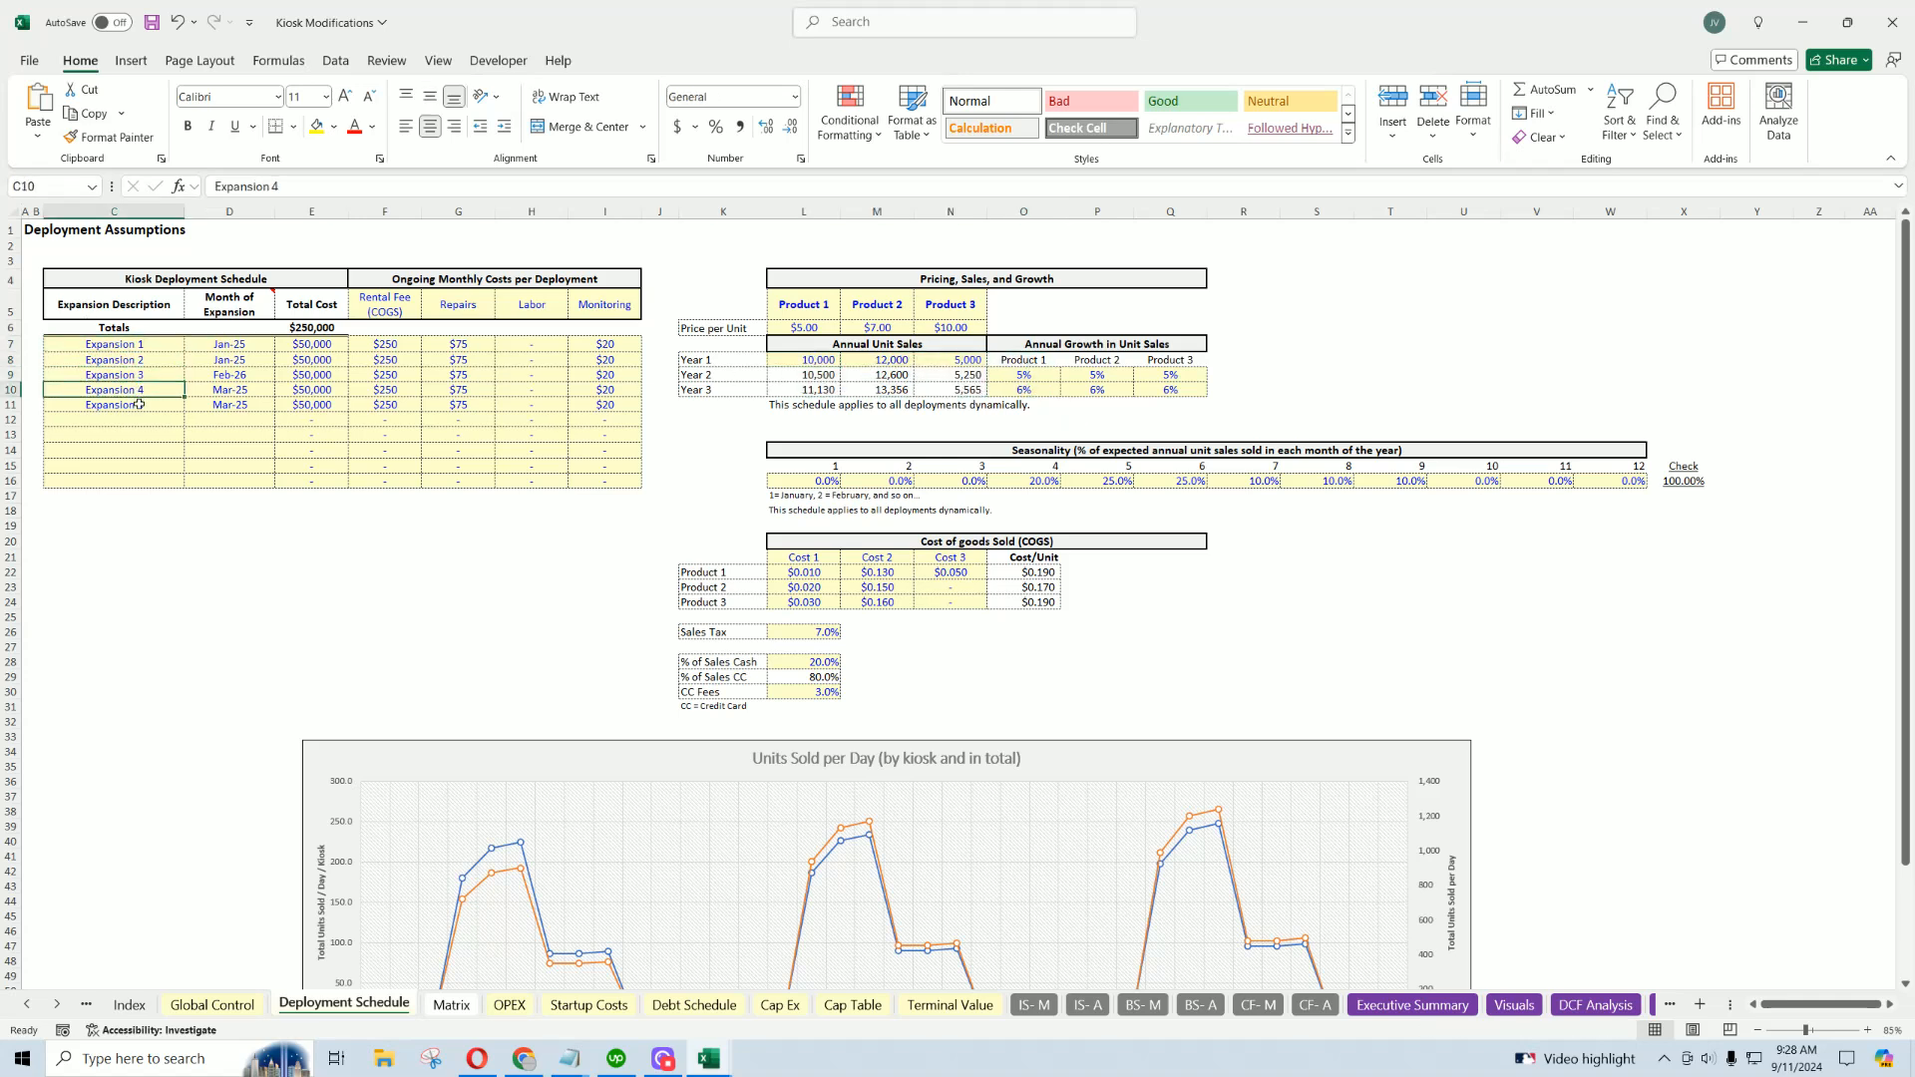
pyautogui.moveTo(820, 362); pyautogui.dragTo(895, 390)
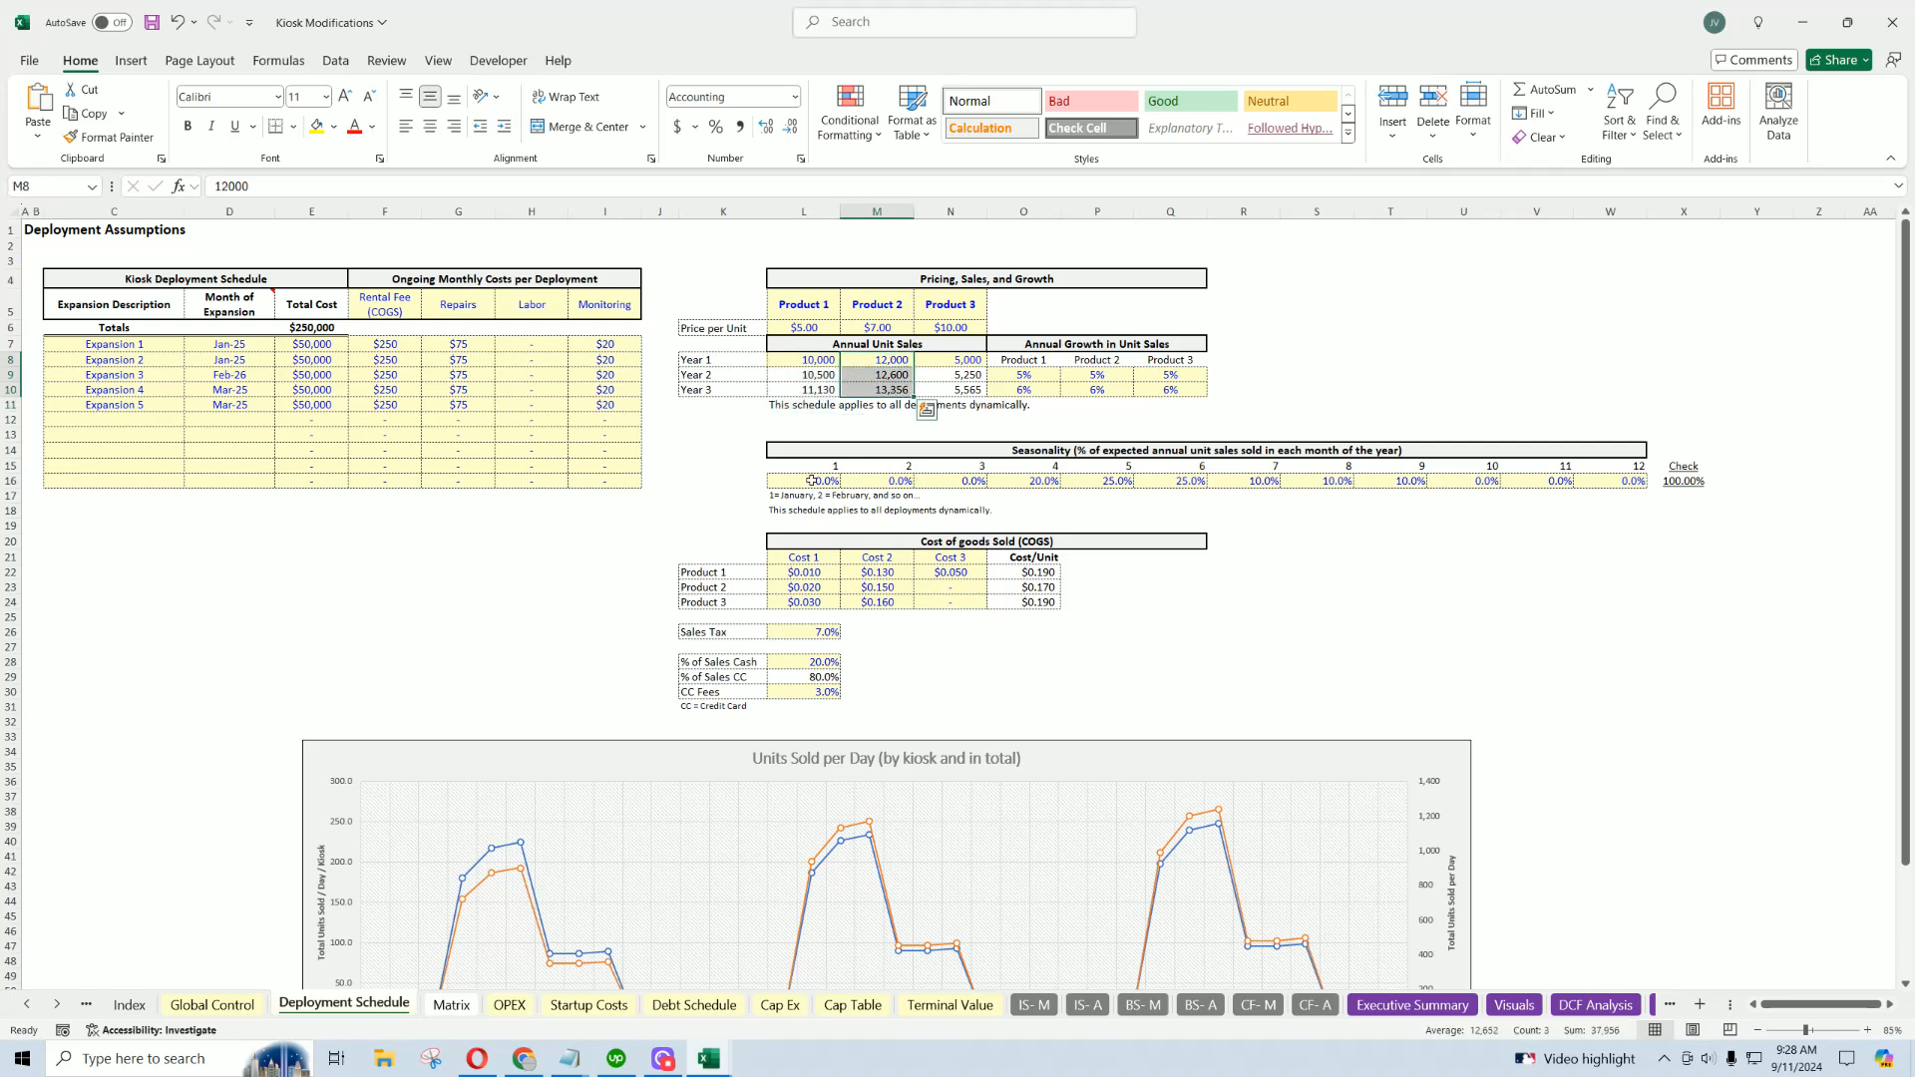
pyautogui.click(811, 481)
# Review the Cost of Goods Sold table's cost headings and Product 1 label, then check Product 1's name and price per unit.
pyautogui.click(931, 541)
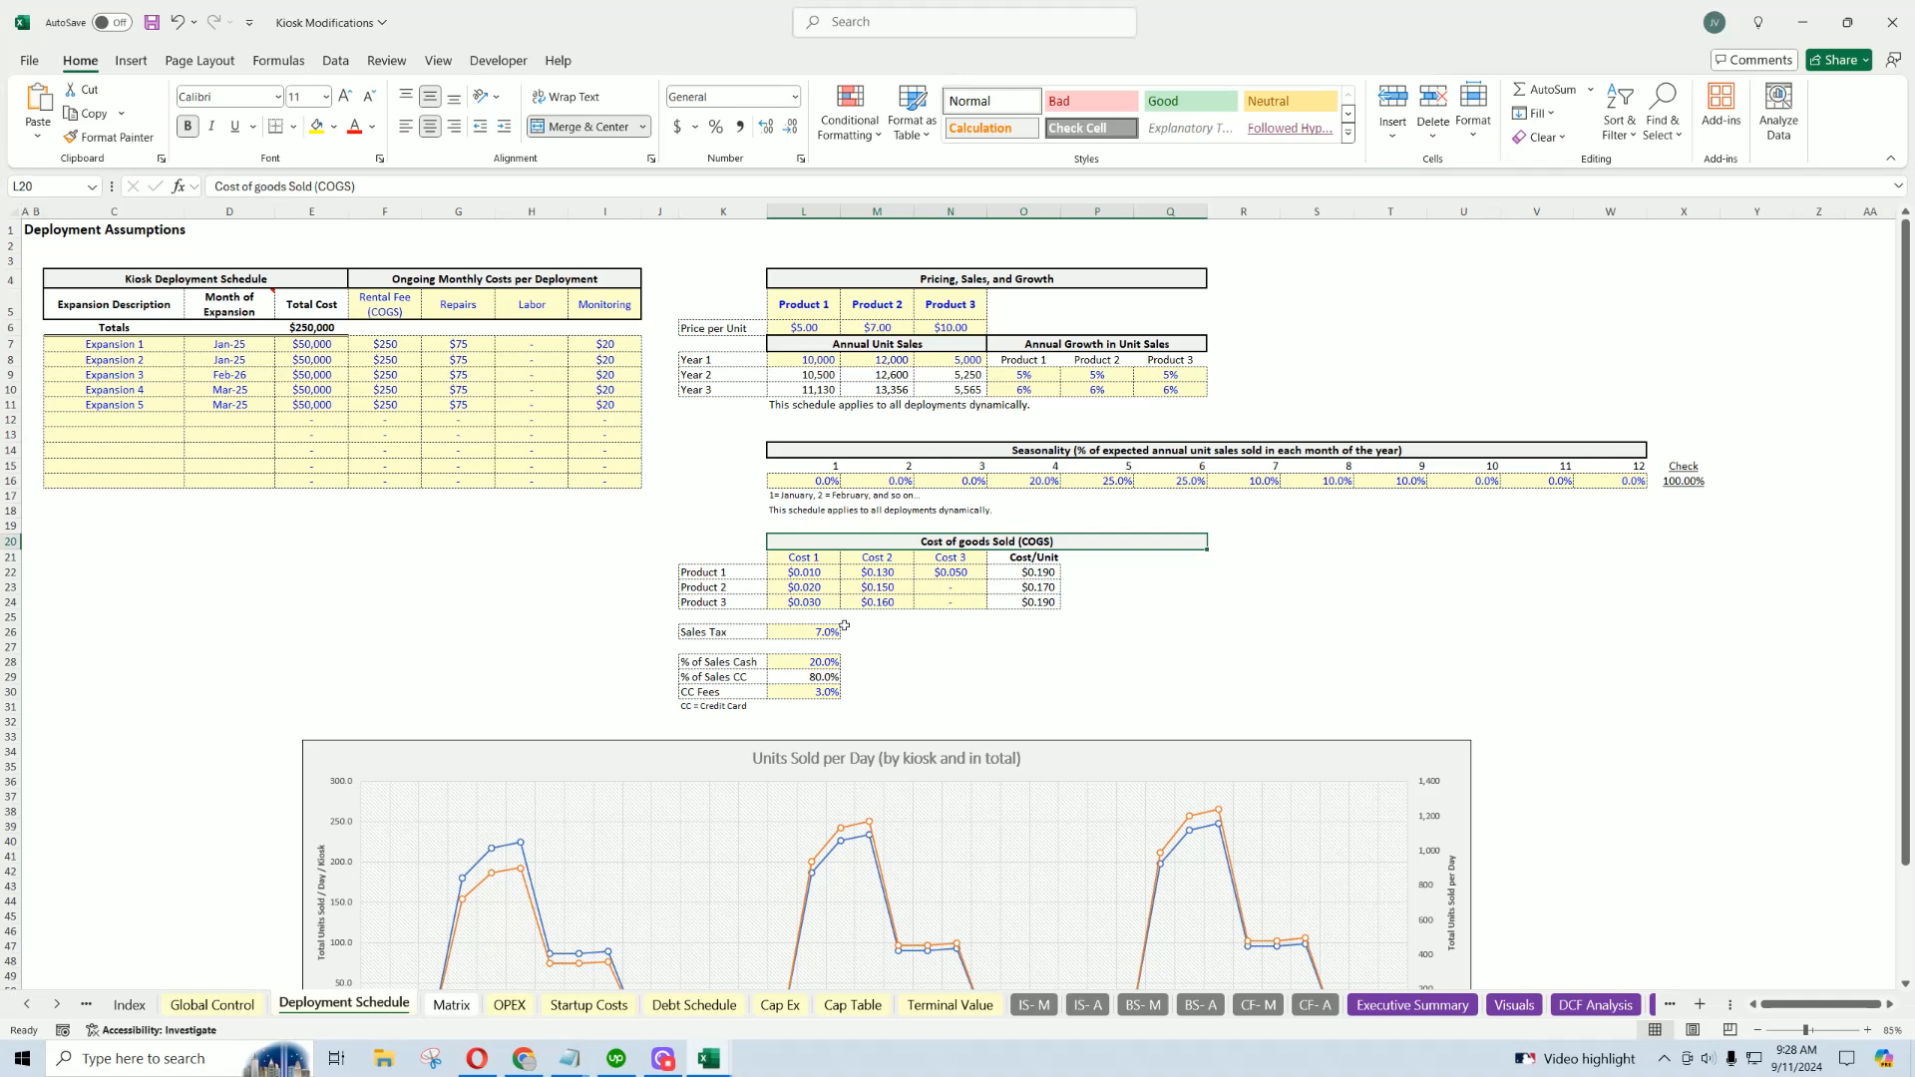
pyautogui.moveTo(822, 566); pyautogui.dragTo(960, 561)
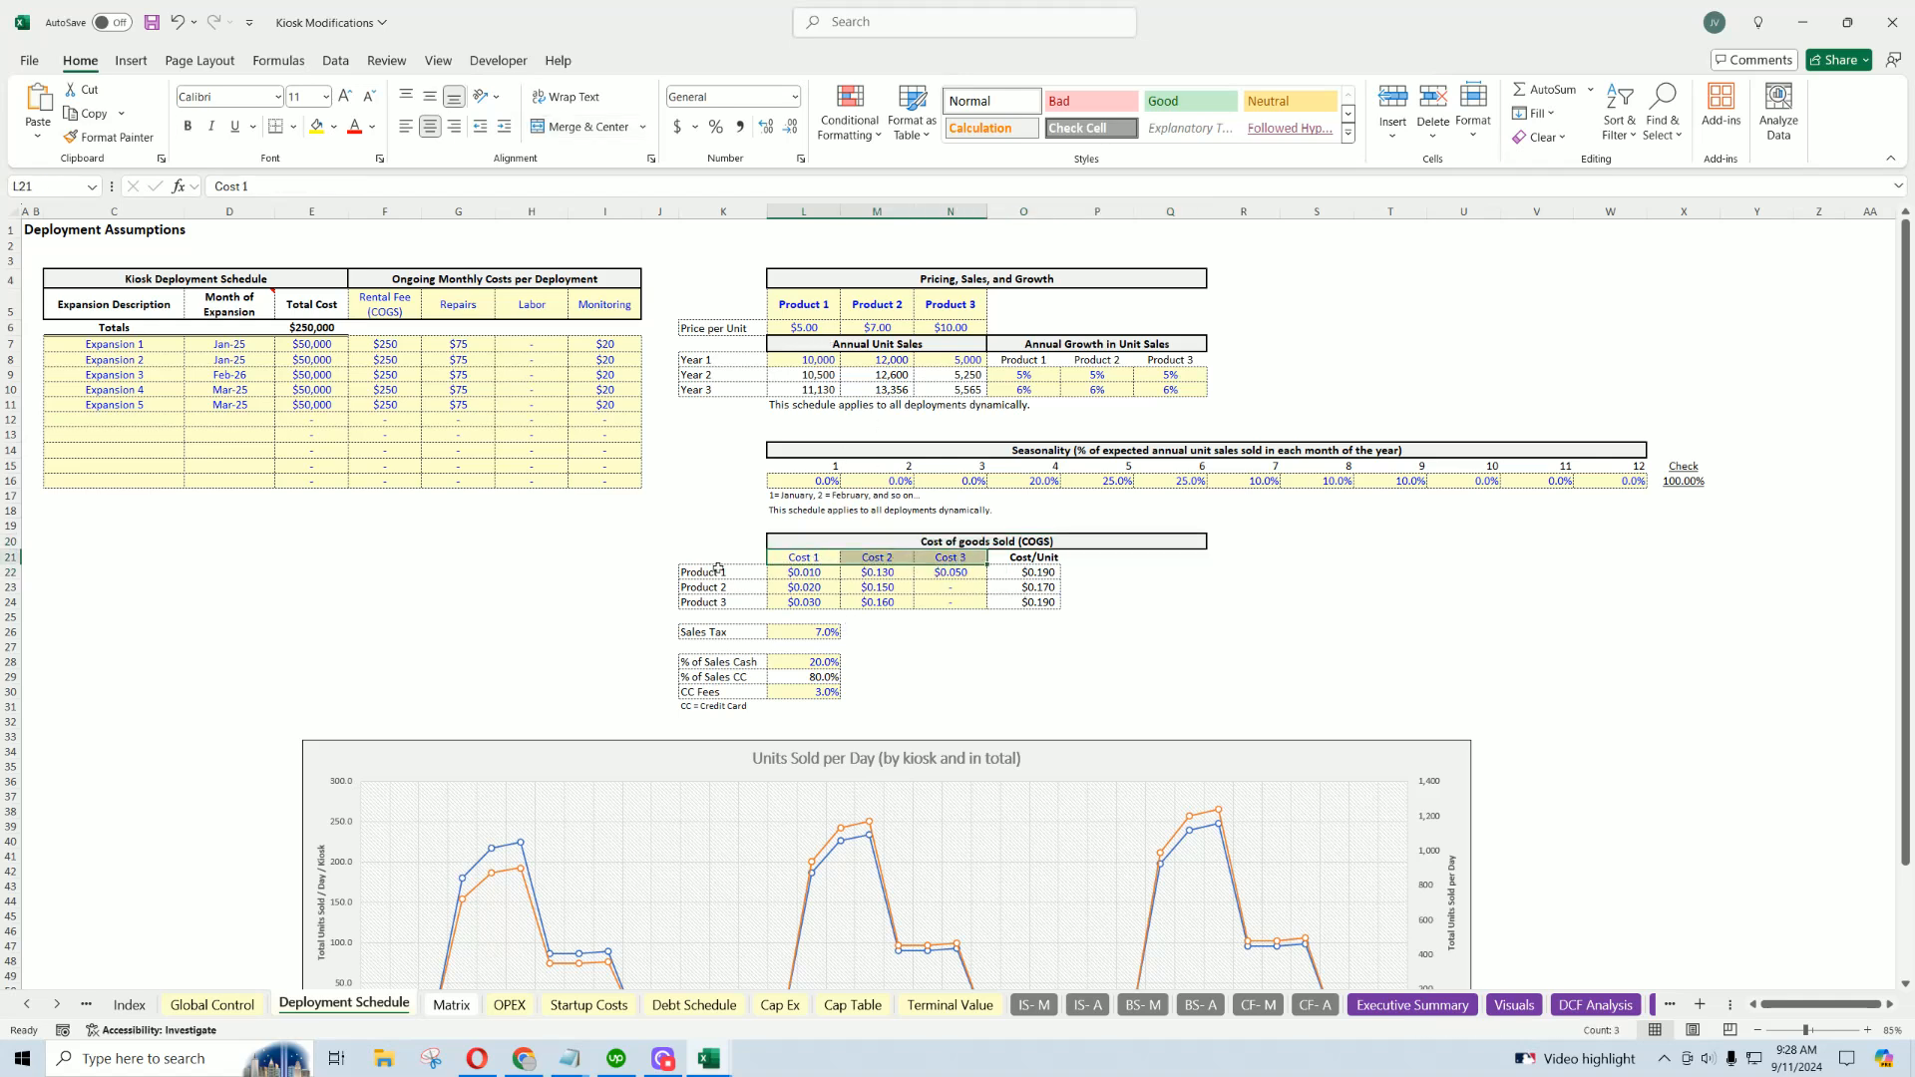
pyautogui.click(735, 574)
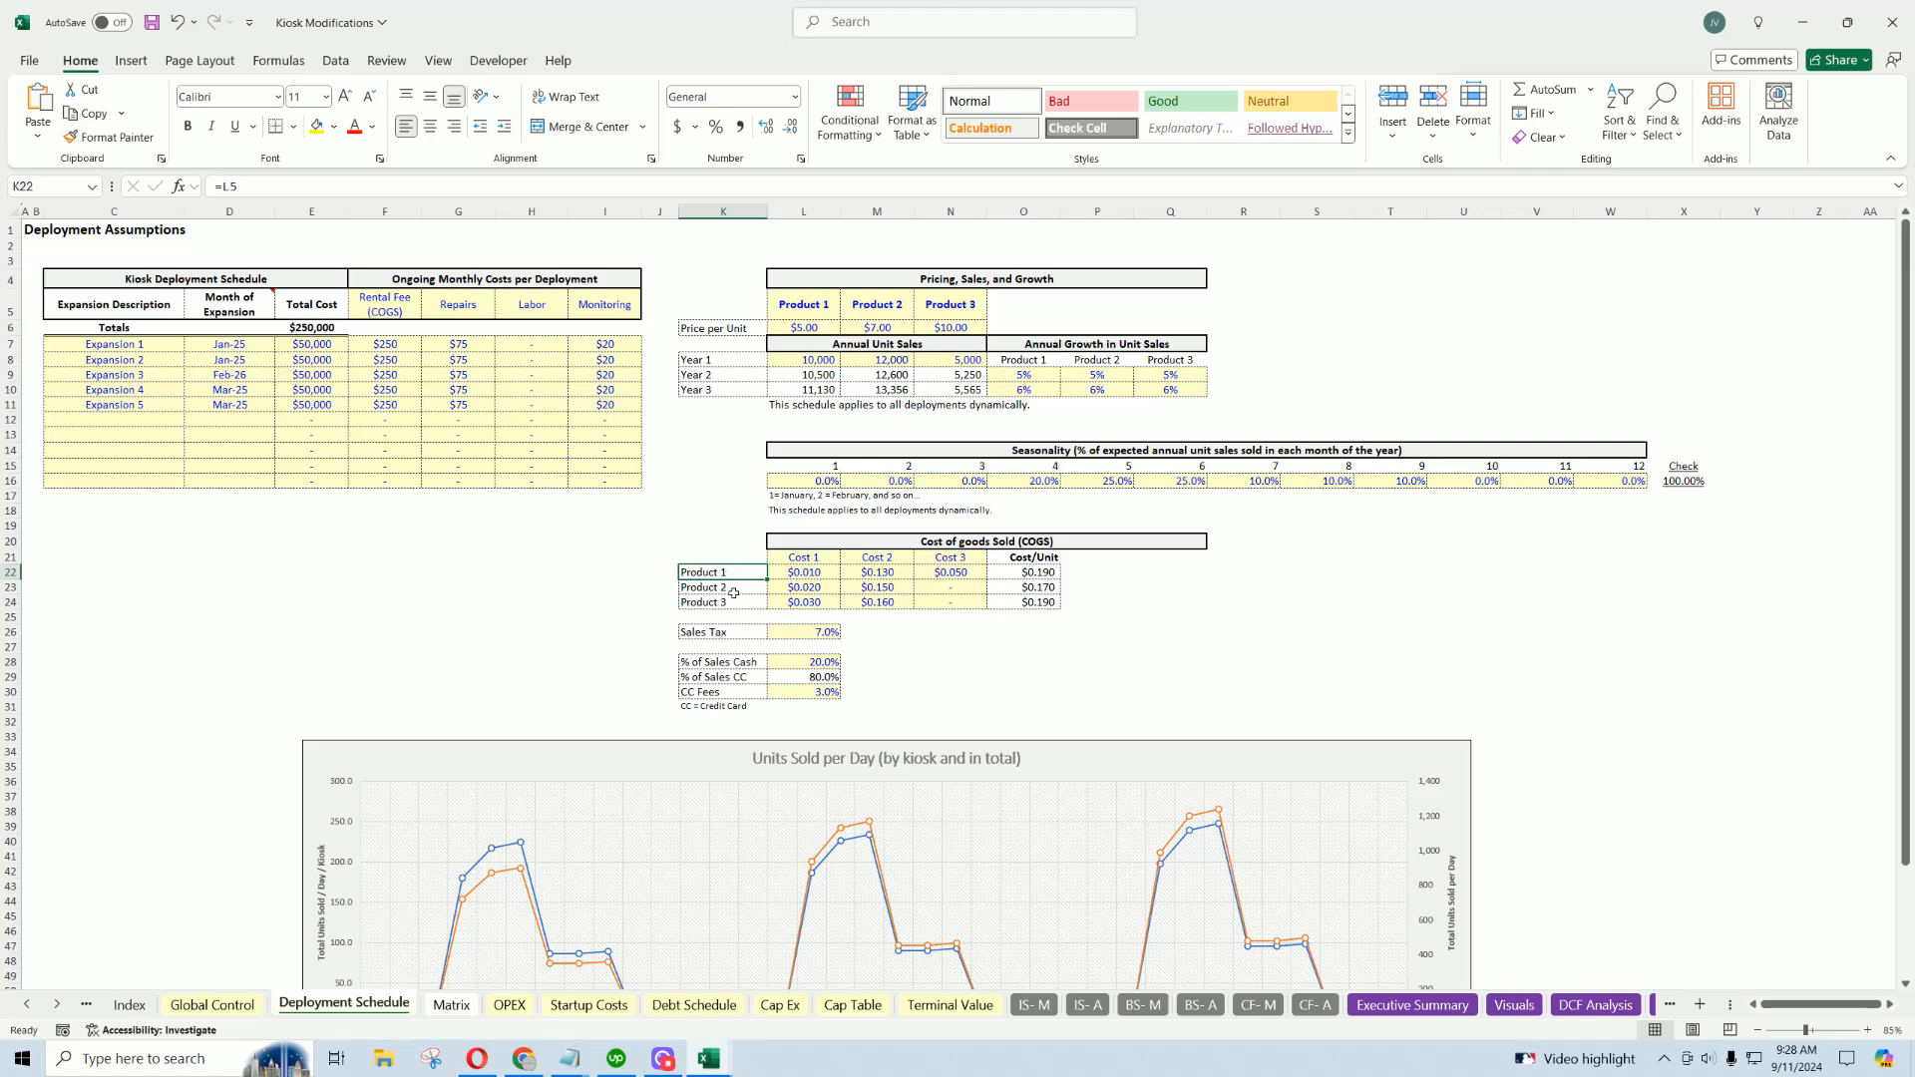
pyautogui.click(822, 308)
pyautogui.click(812, 328)
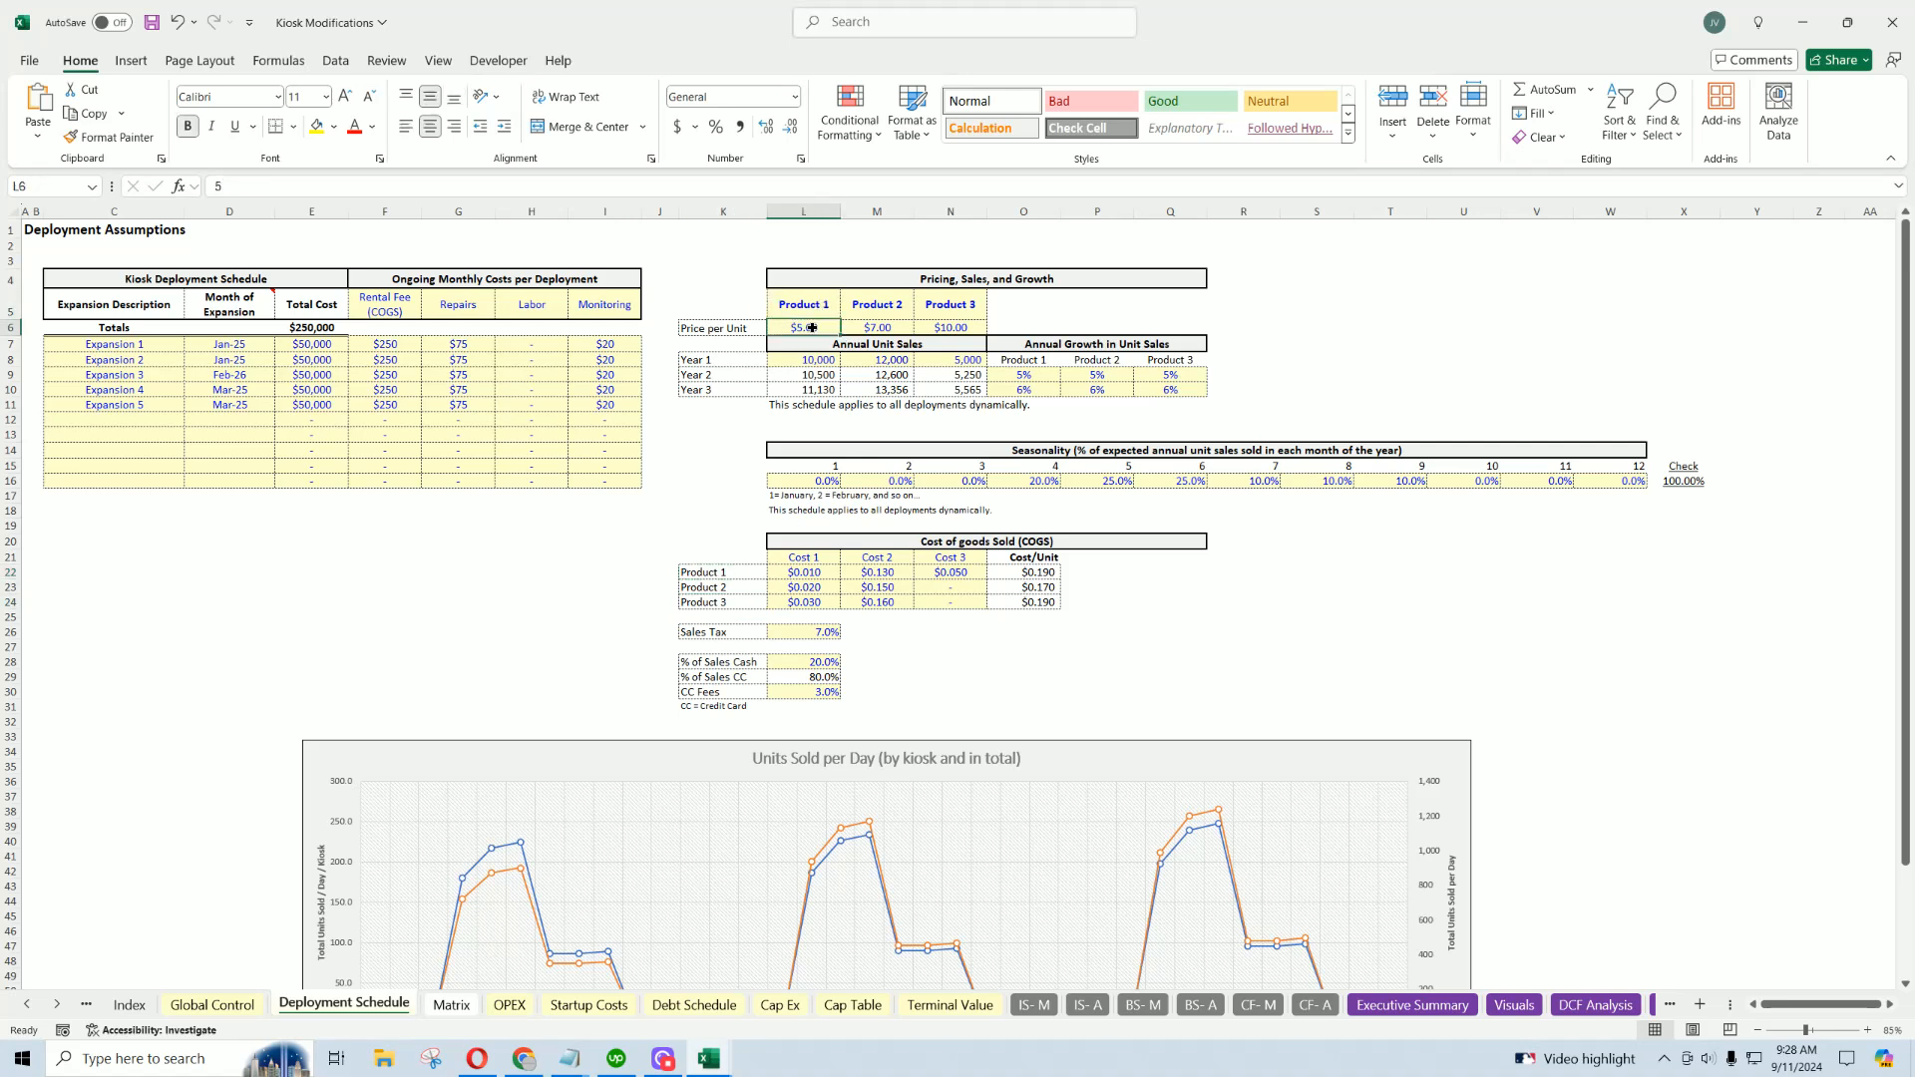
# Inspect Product 1's Cost 1, the Cost 2 and Cost 3 headings, and Product 1's cost per unit against its price.
pyautogui.click(816, 576)
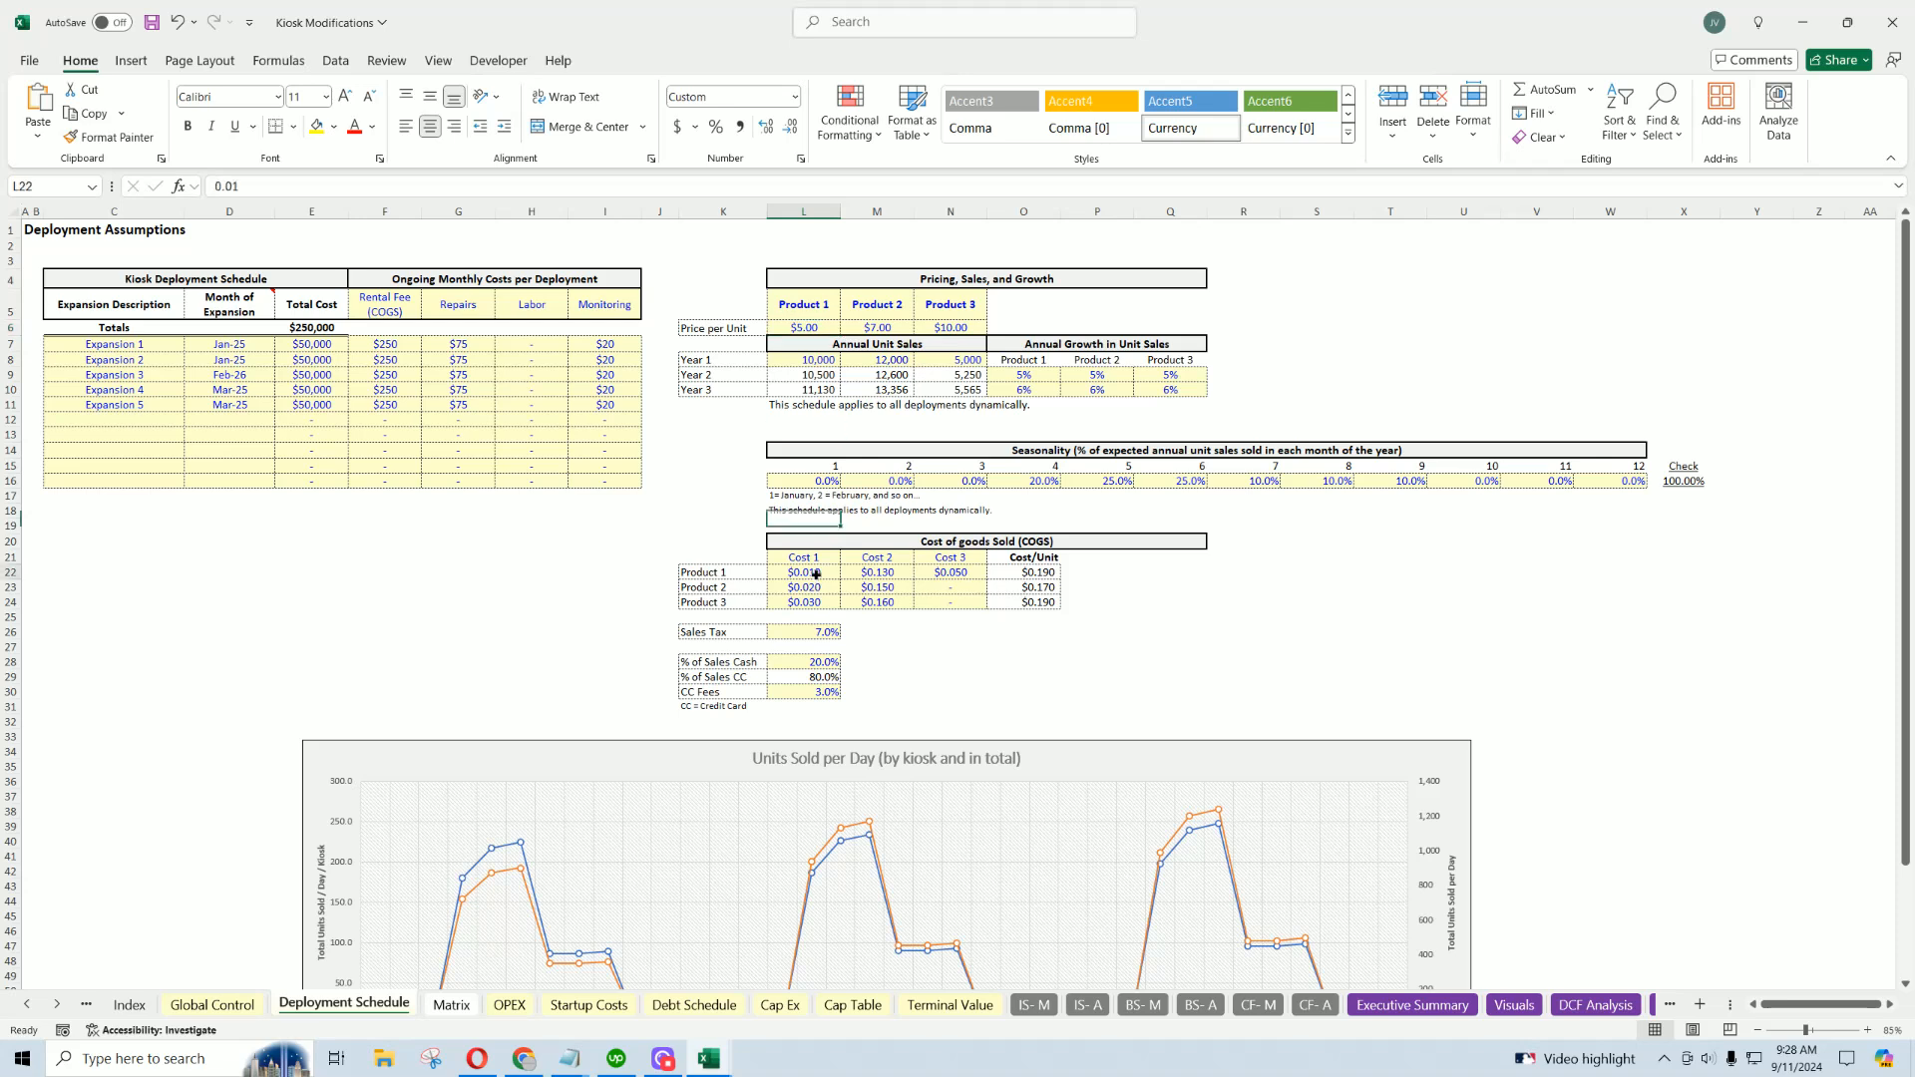
pyautogui.click(891, 557)
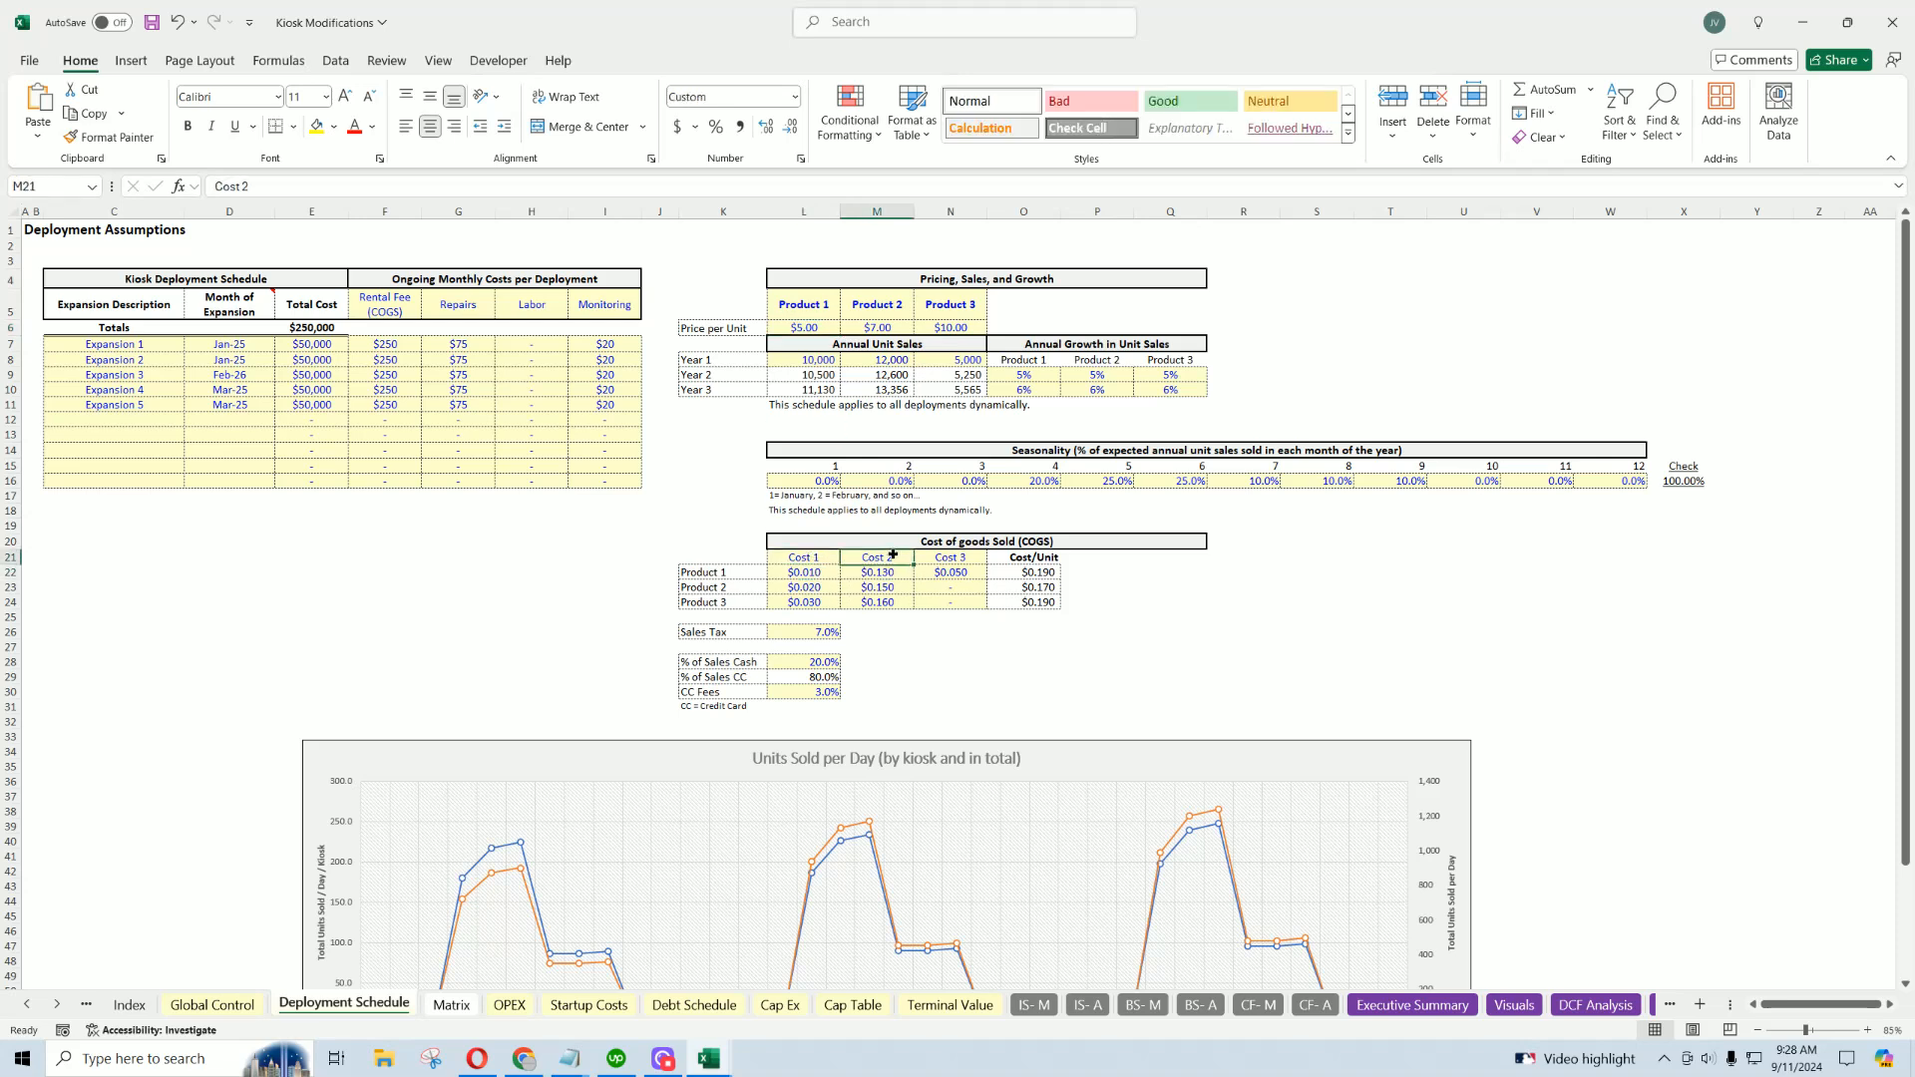
pyautogui.click(962, 558)
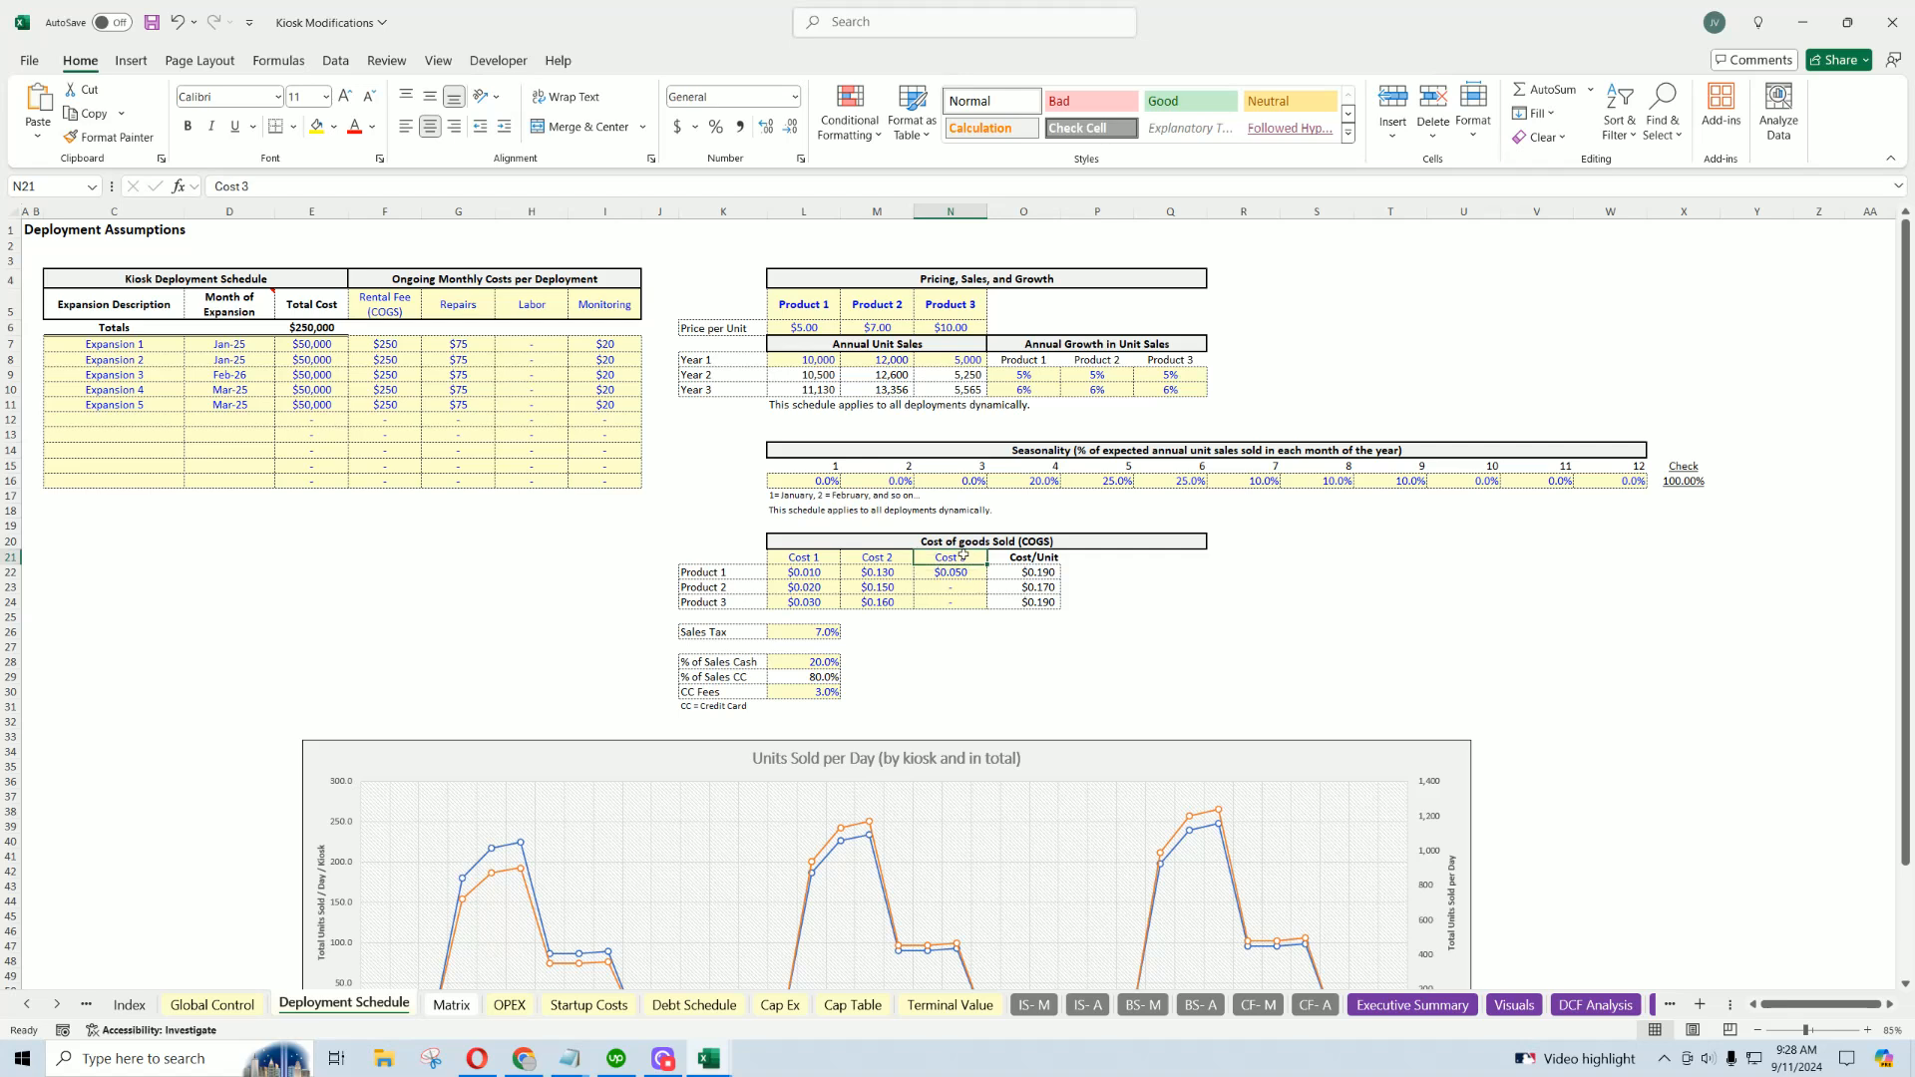
pyautogui.click(1048, 558)
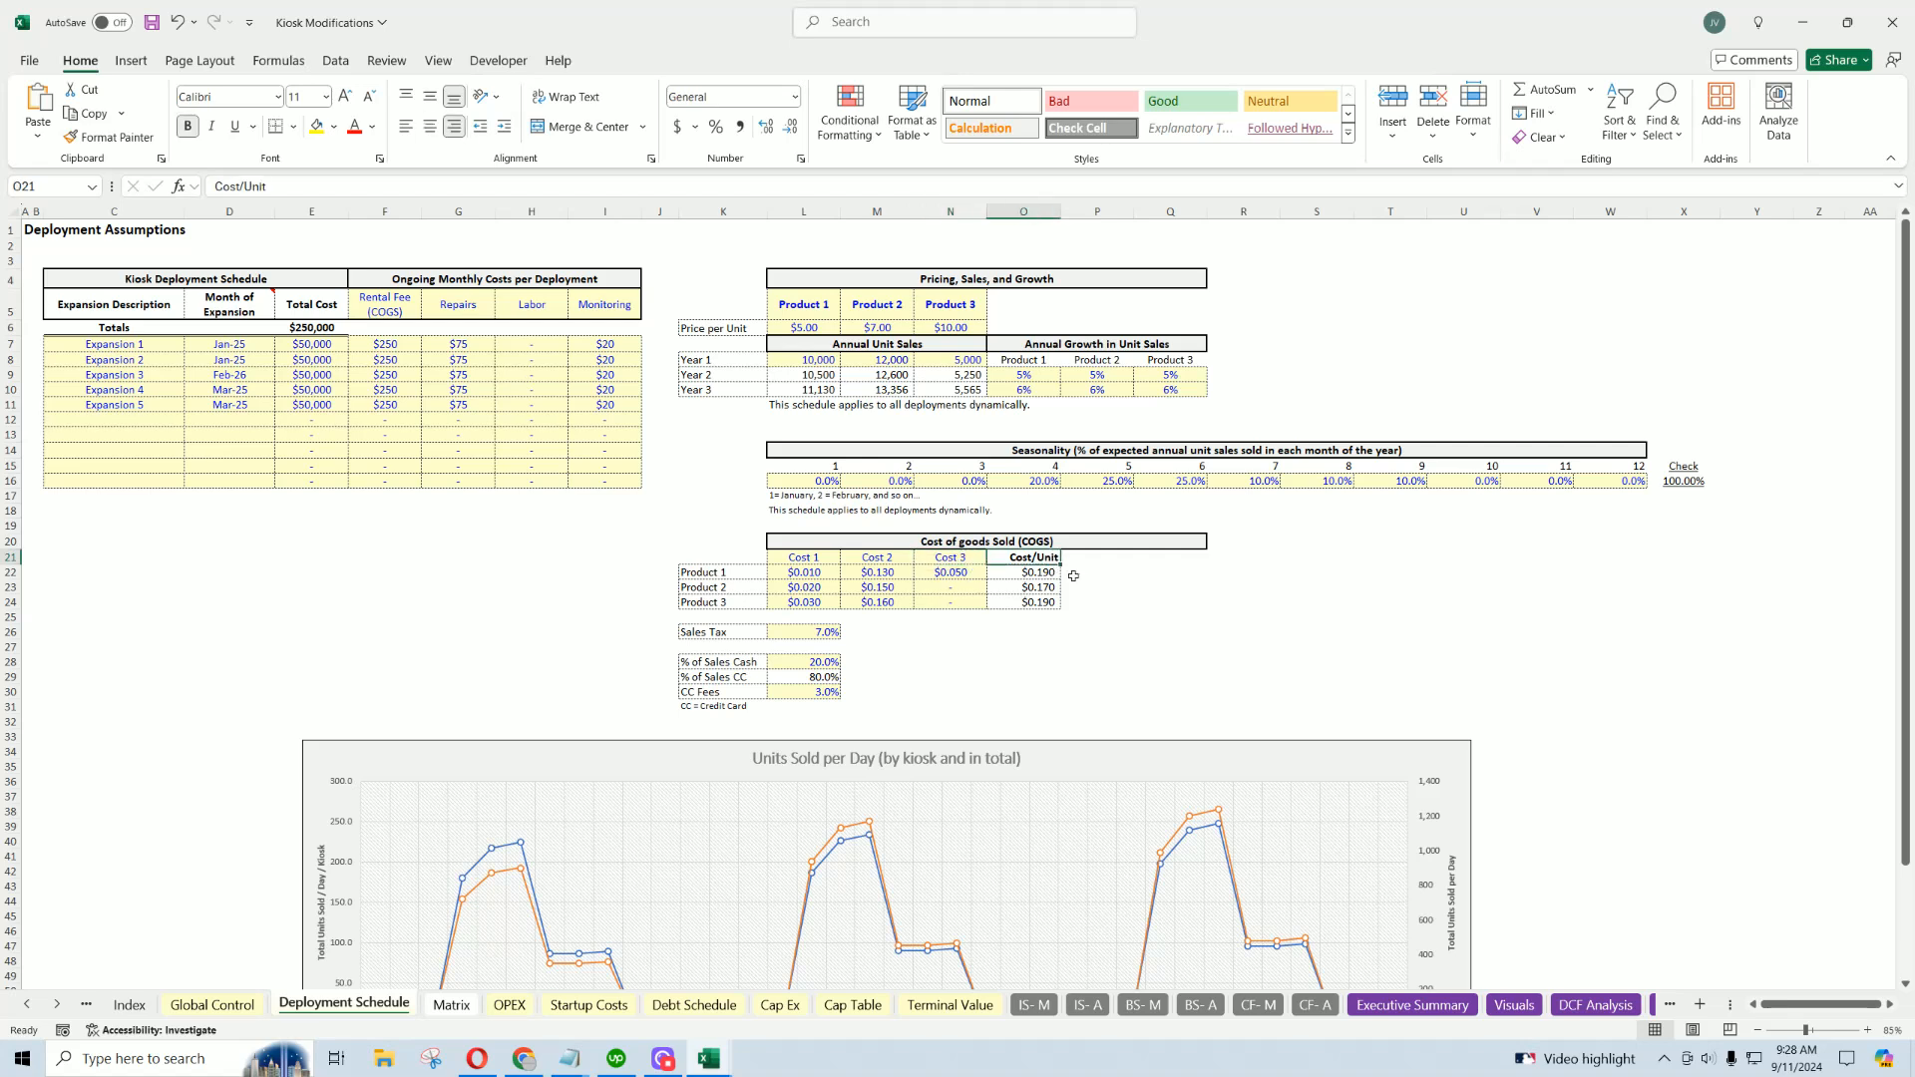
pyautogui.click(1048, 572)
pyautogui.click(810, 327)
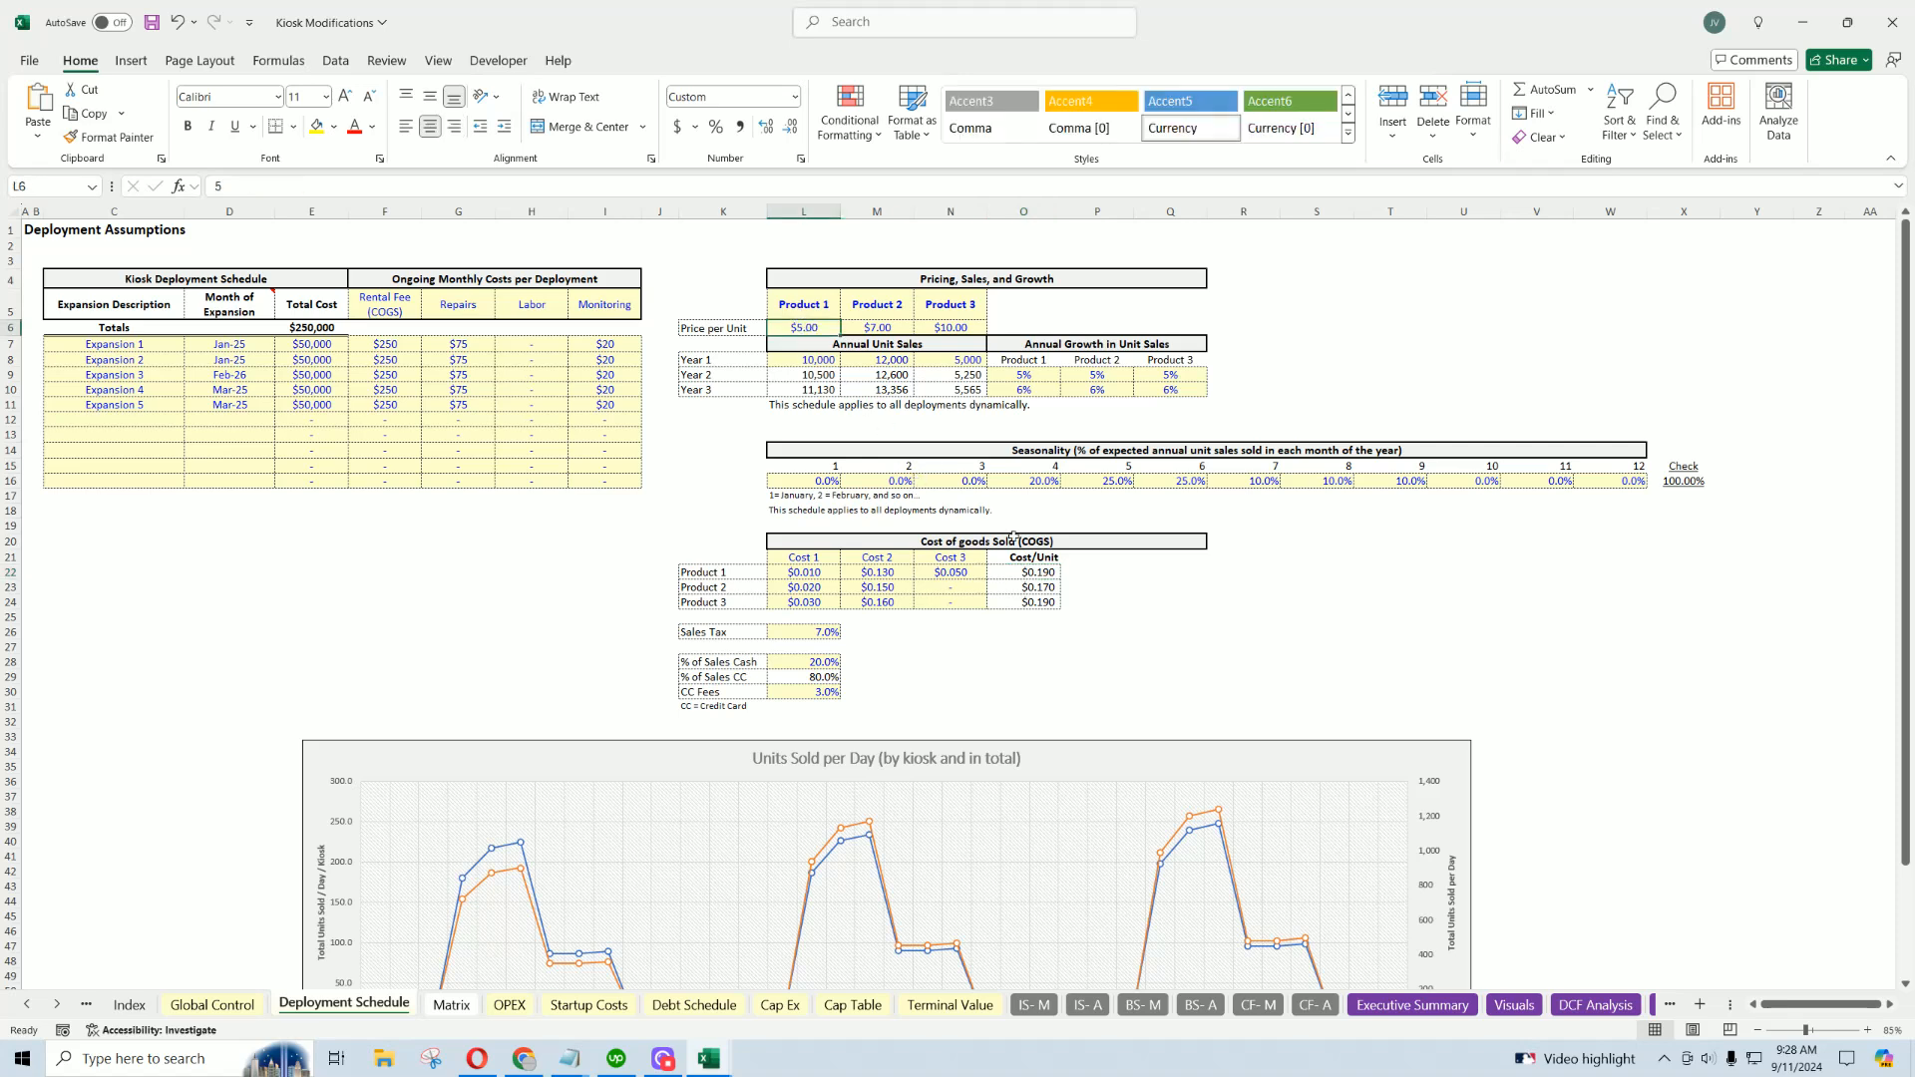
# Compare the Sales Tax rate with the price per unit of the three products, focusing on Product 1.
pyautogui.moveTo(719, 633); pyautogui.dragTo(823, 635)
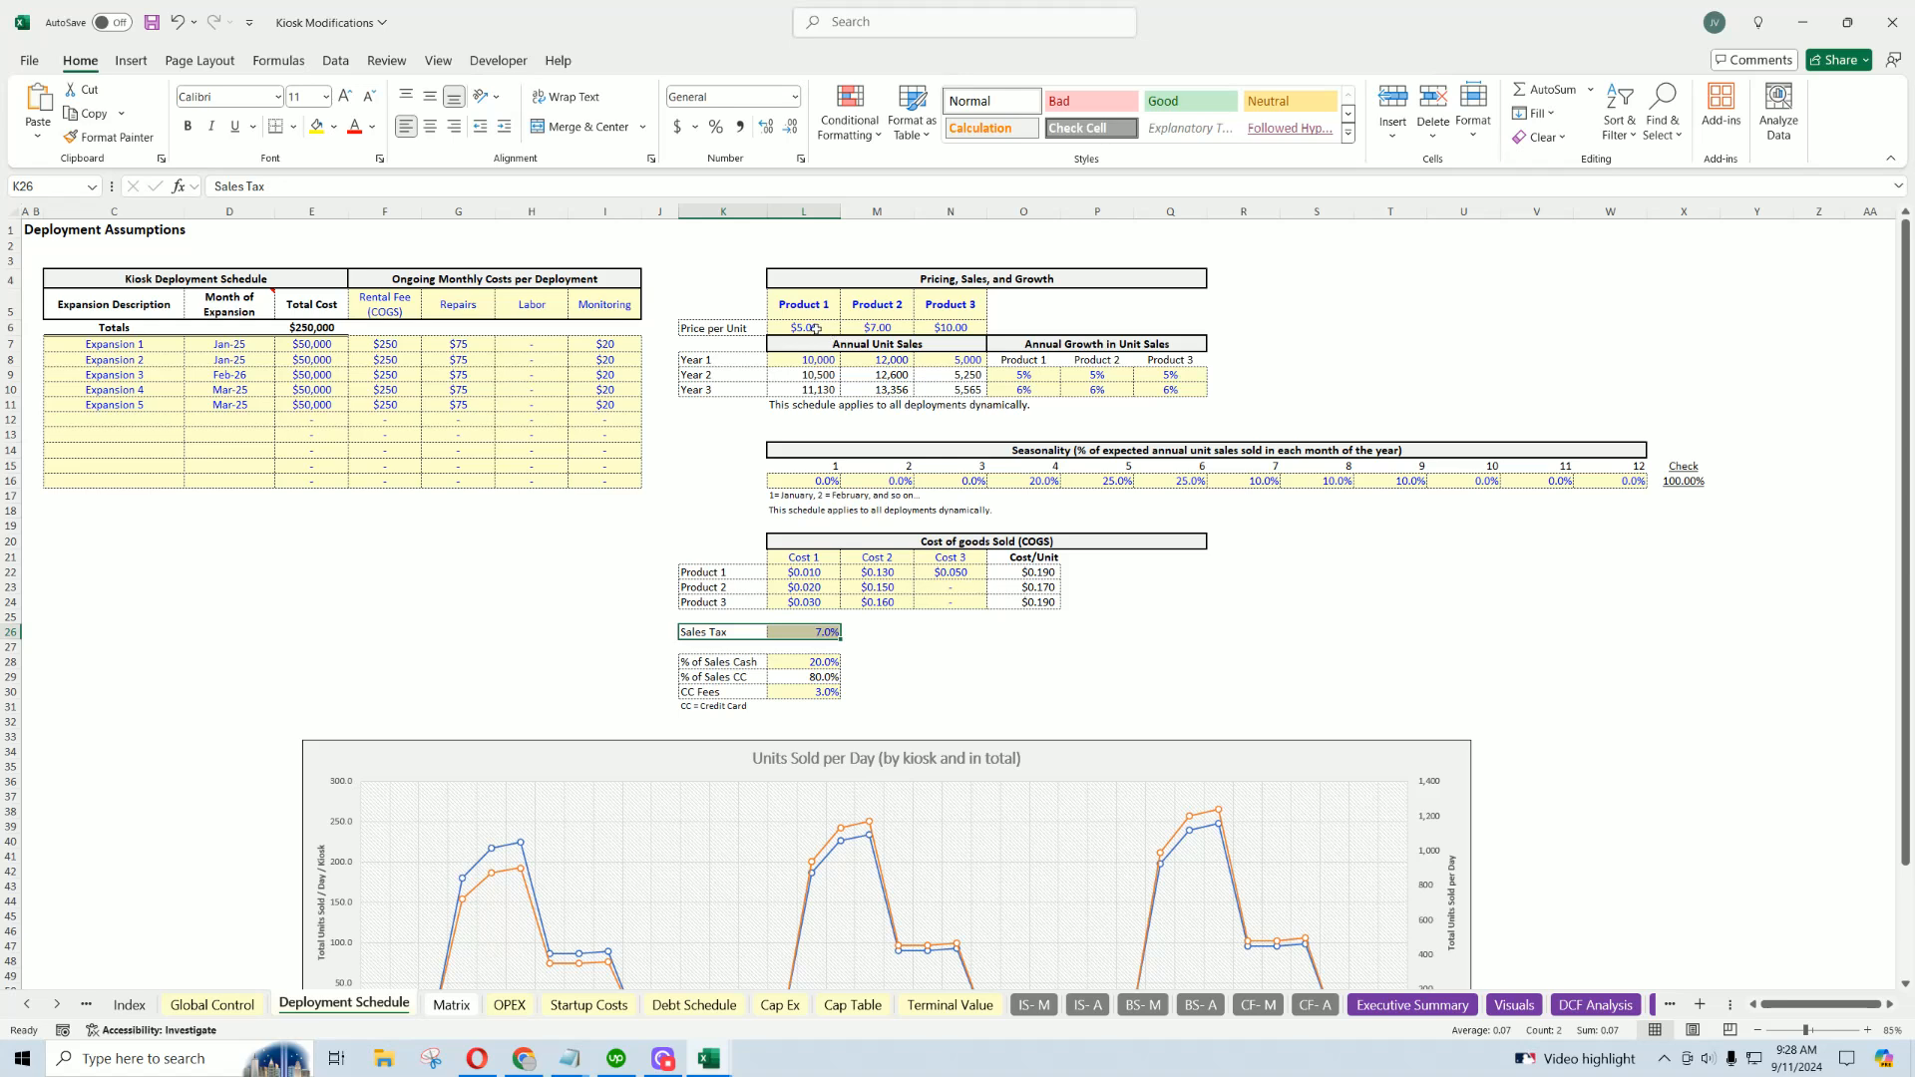
pyautogui.moveTo(815, 329); pyautogui.dragTo(946, 331)
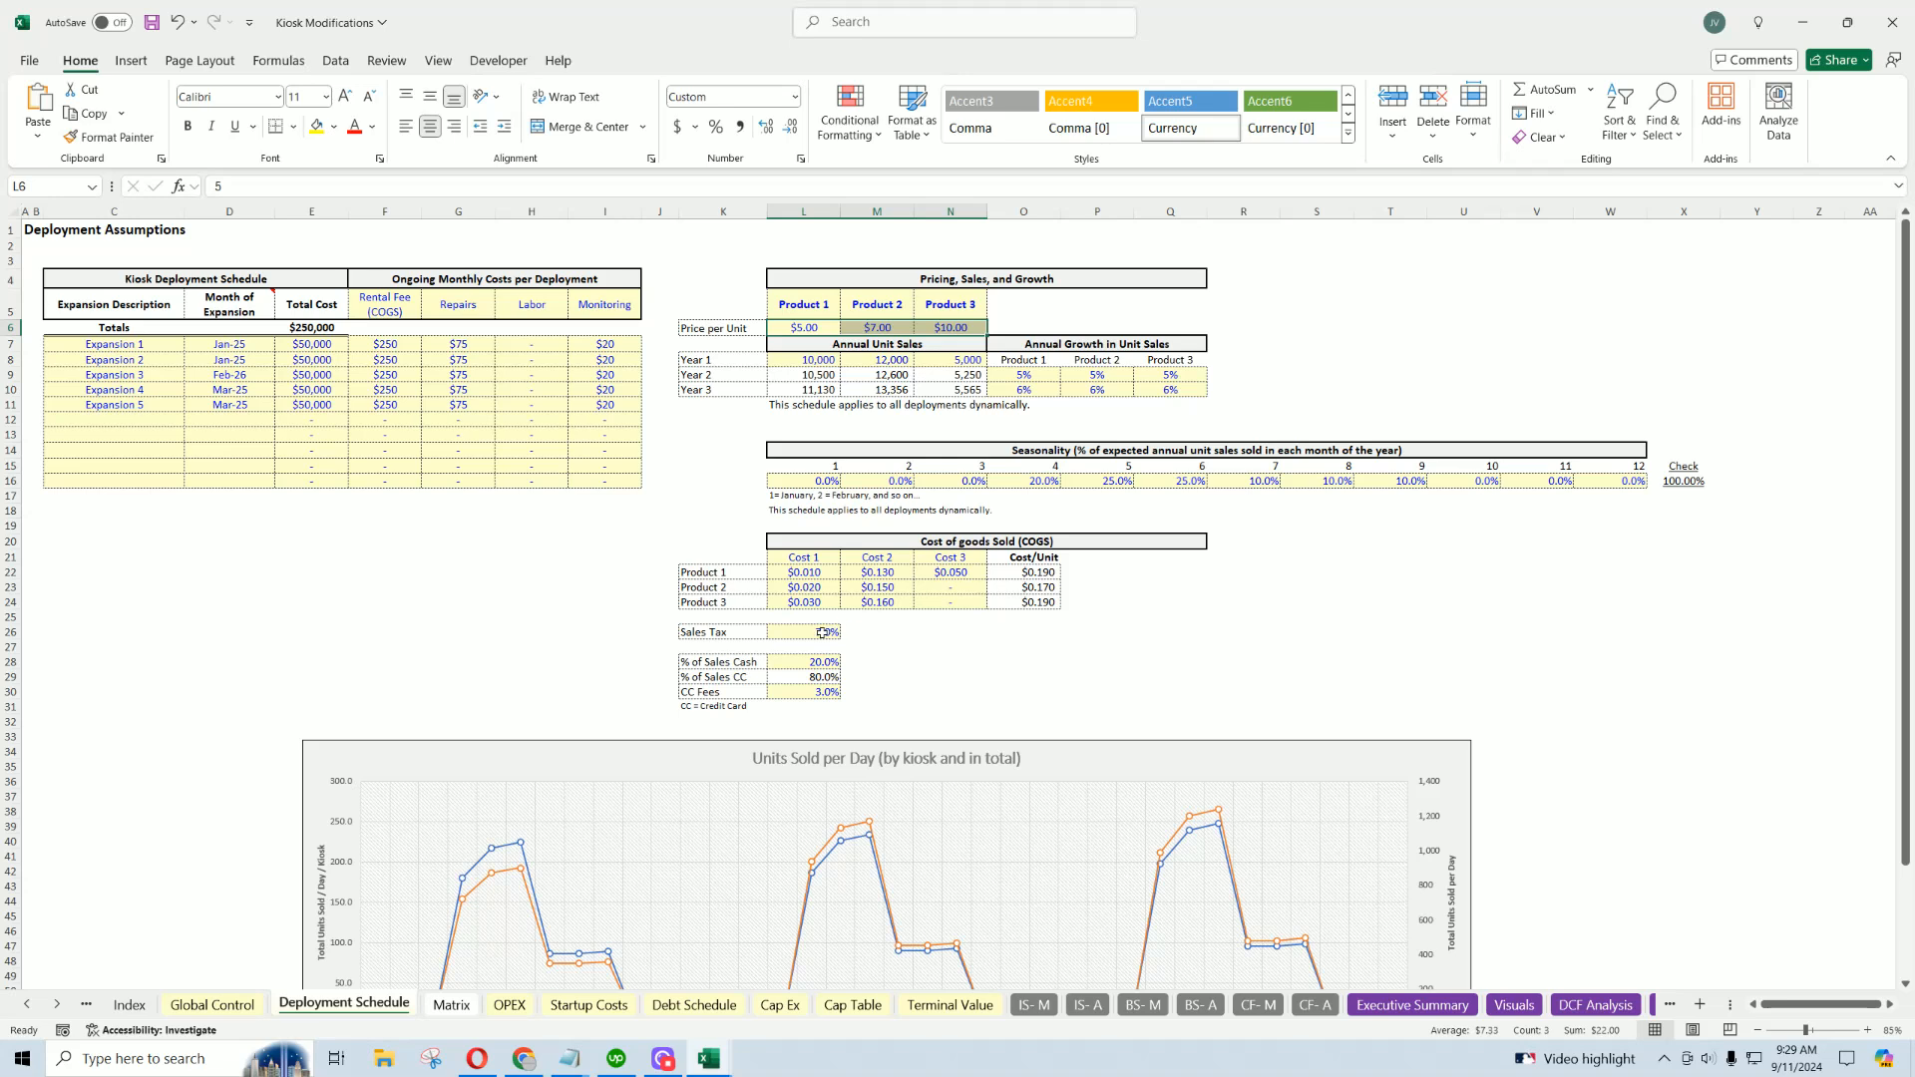
pyautogui.click(808, 328)
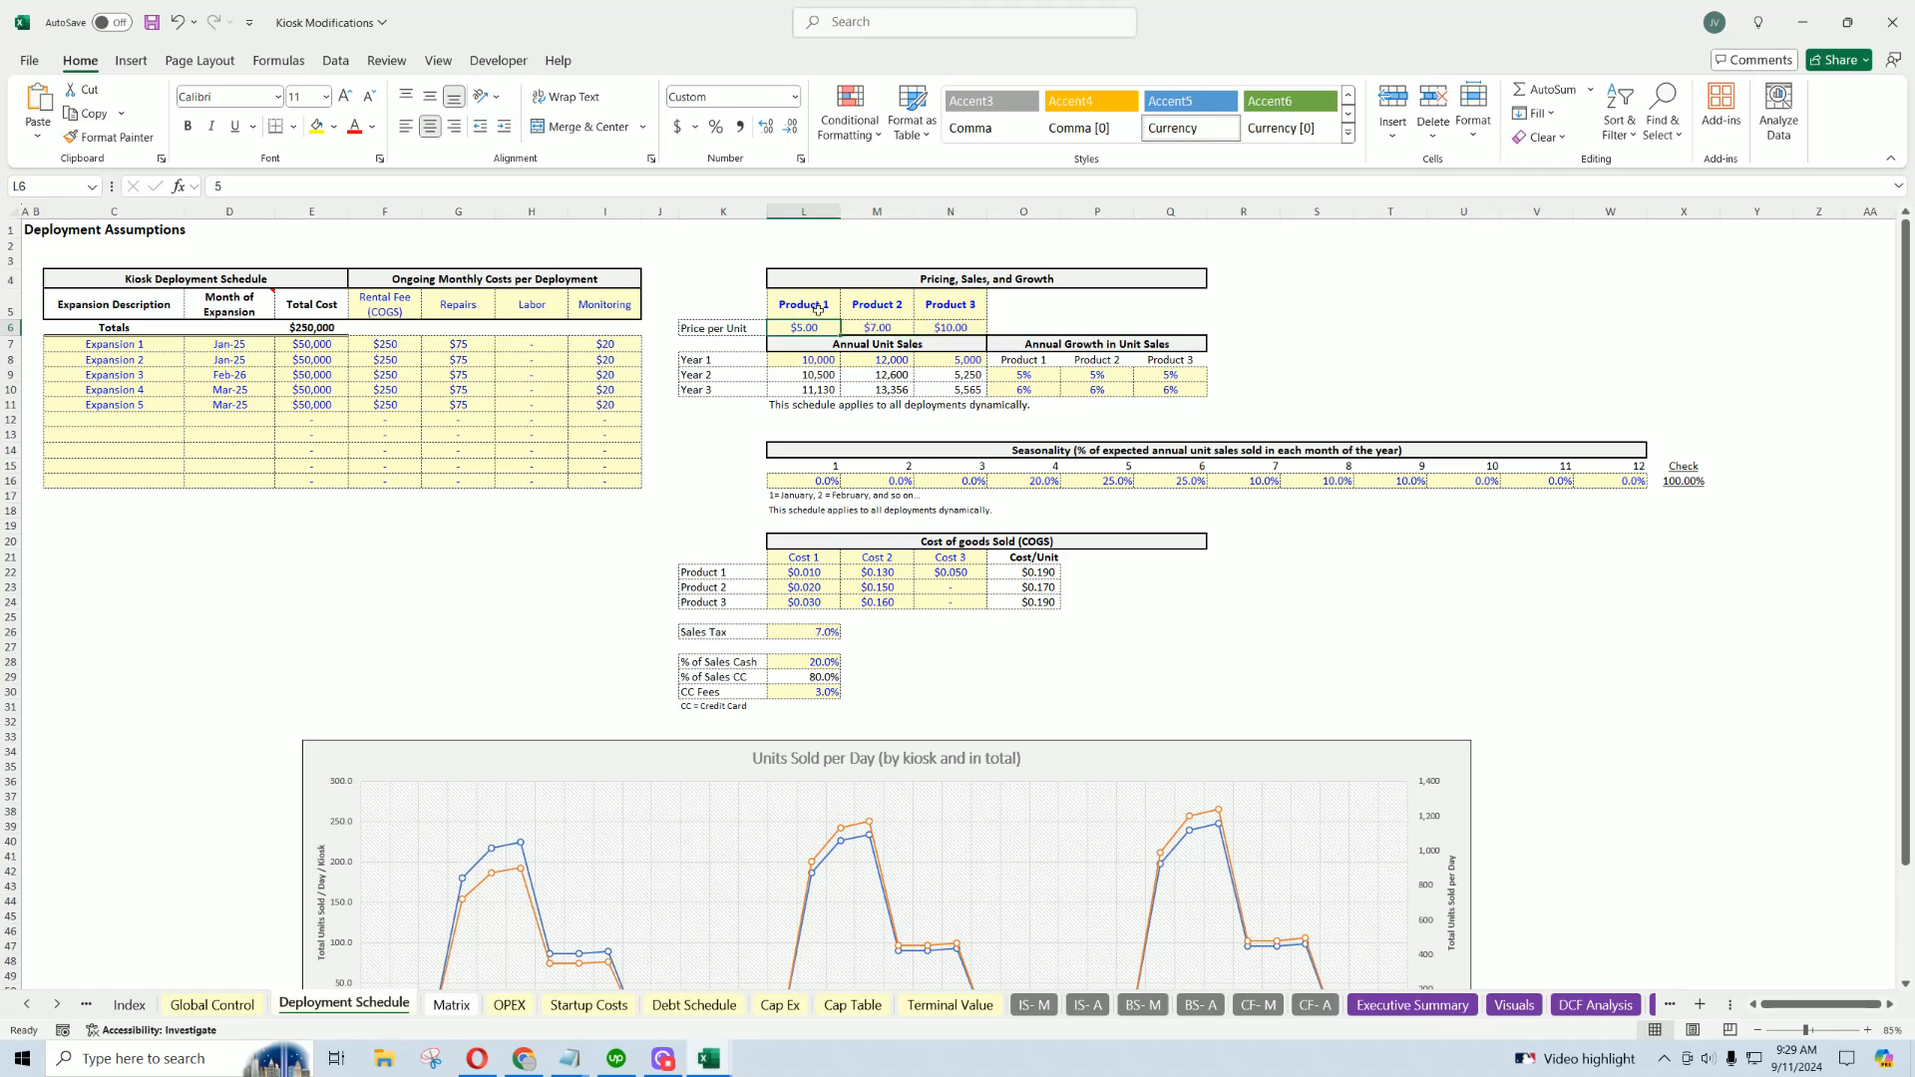
pyautogui.click(808, 632)
pyautogui.click(811, 326)
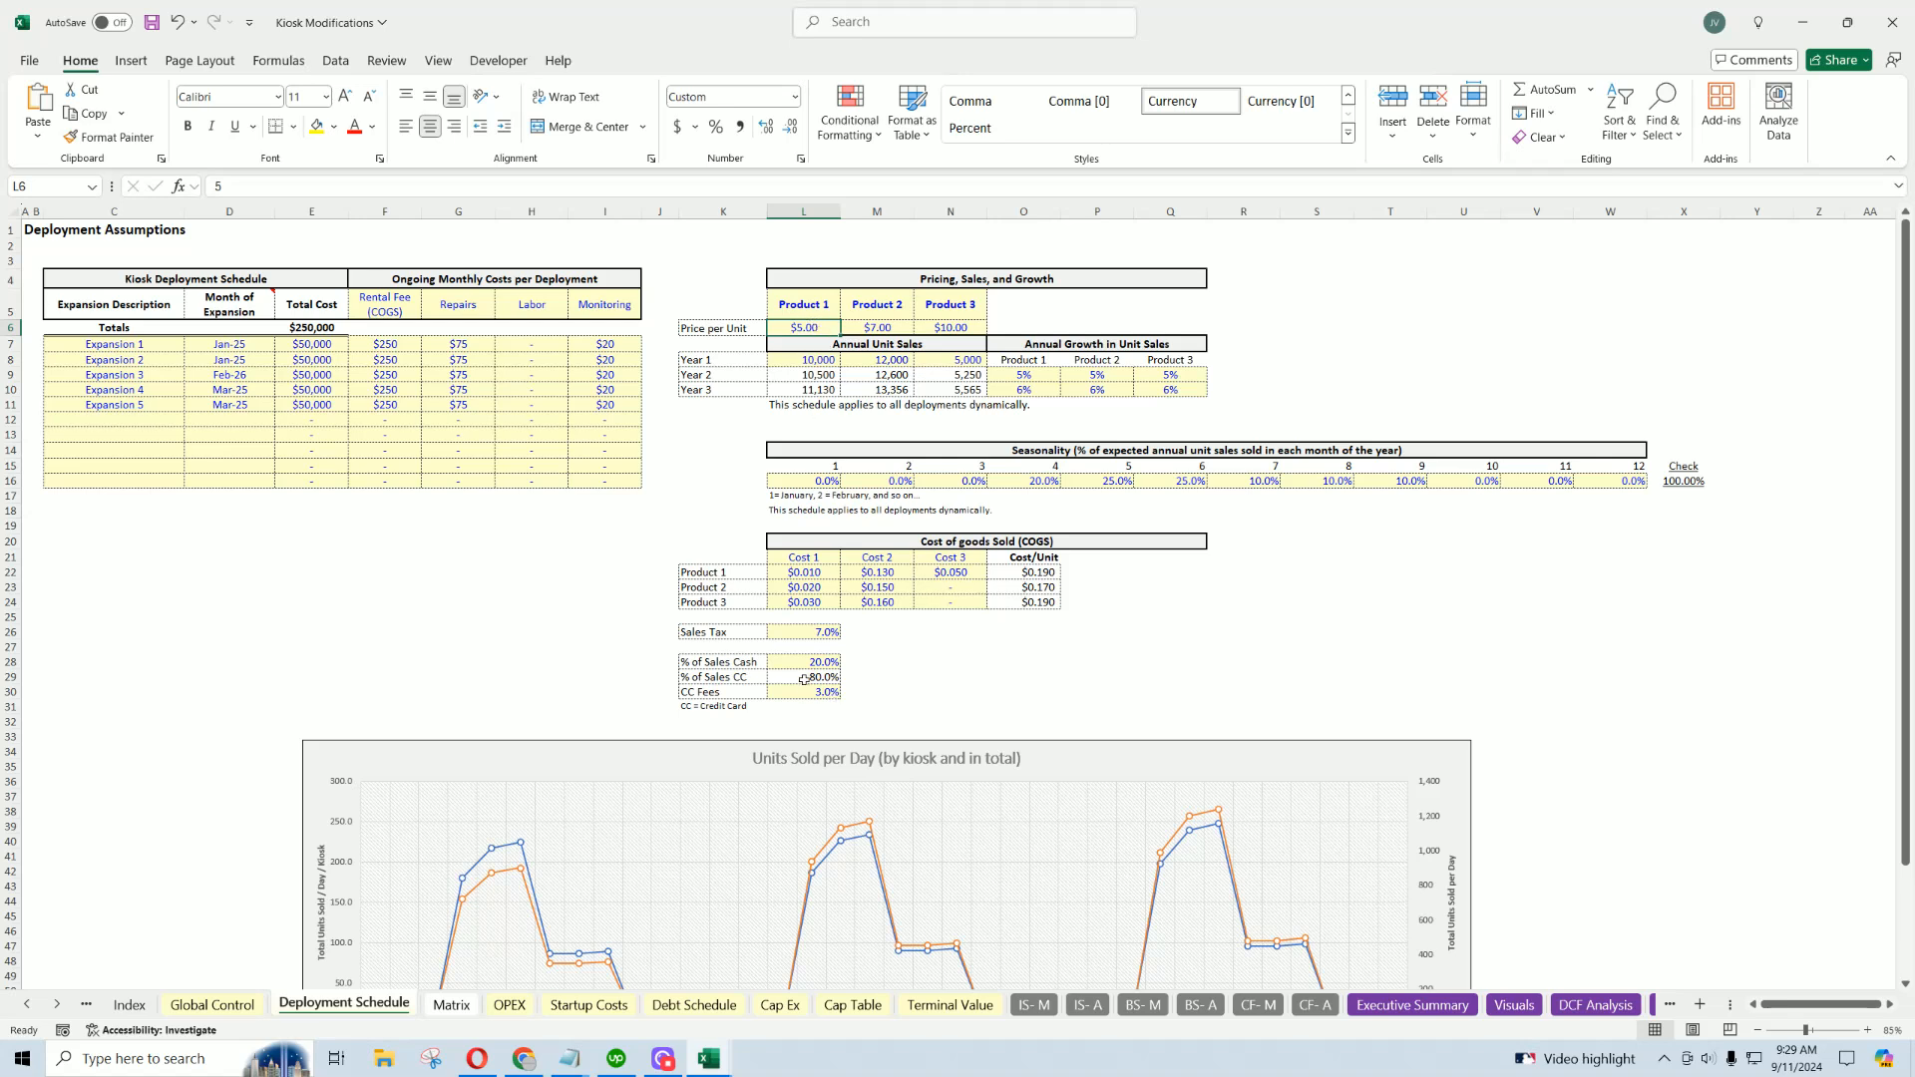
# Review the cash and credit card shares of sales and the CC Fees rate.
pyautogui.moveTo(740, 665)
pyautogui.mouseDown()
pyautogui.moveTo(820, 664)
pyautogui.moveTo(746, 664)
pyautogui.mouseUp()
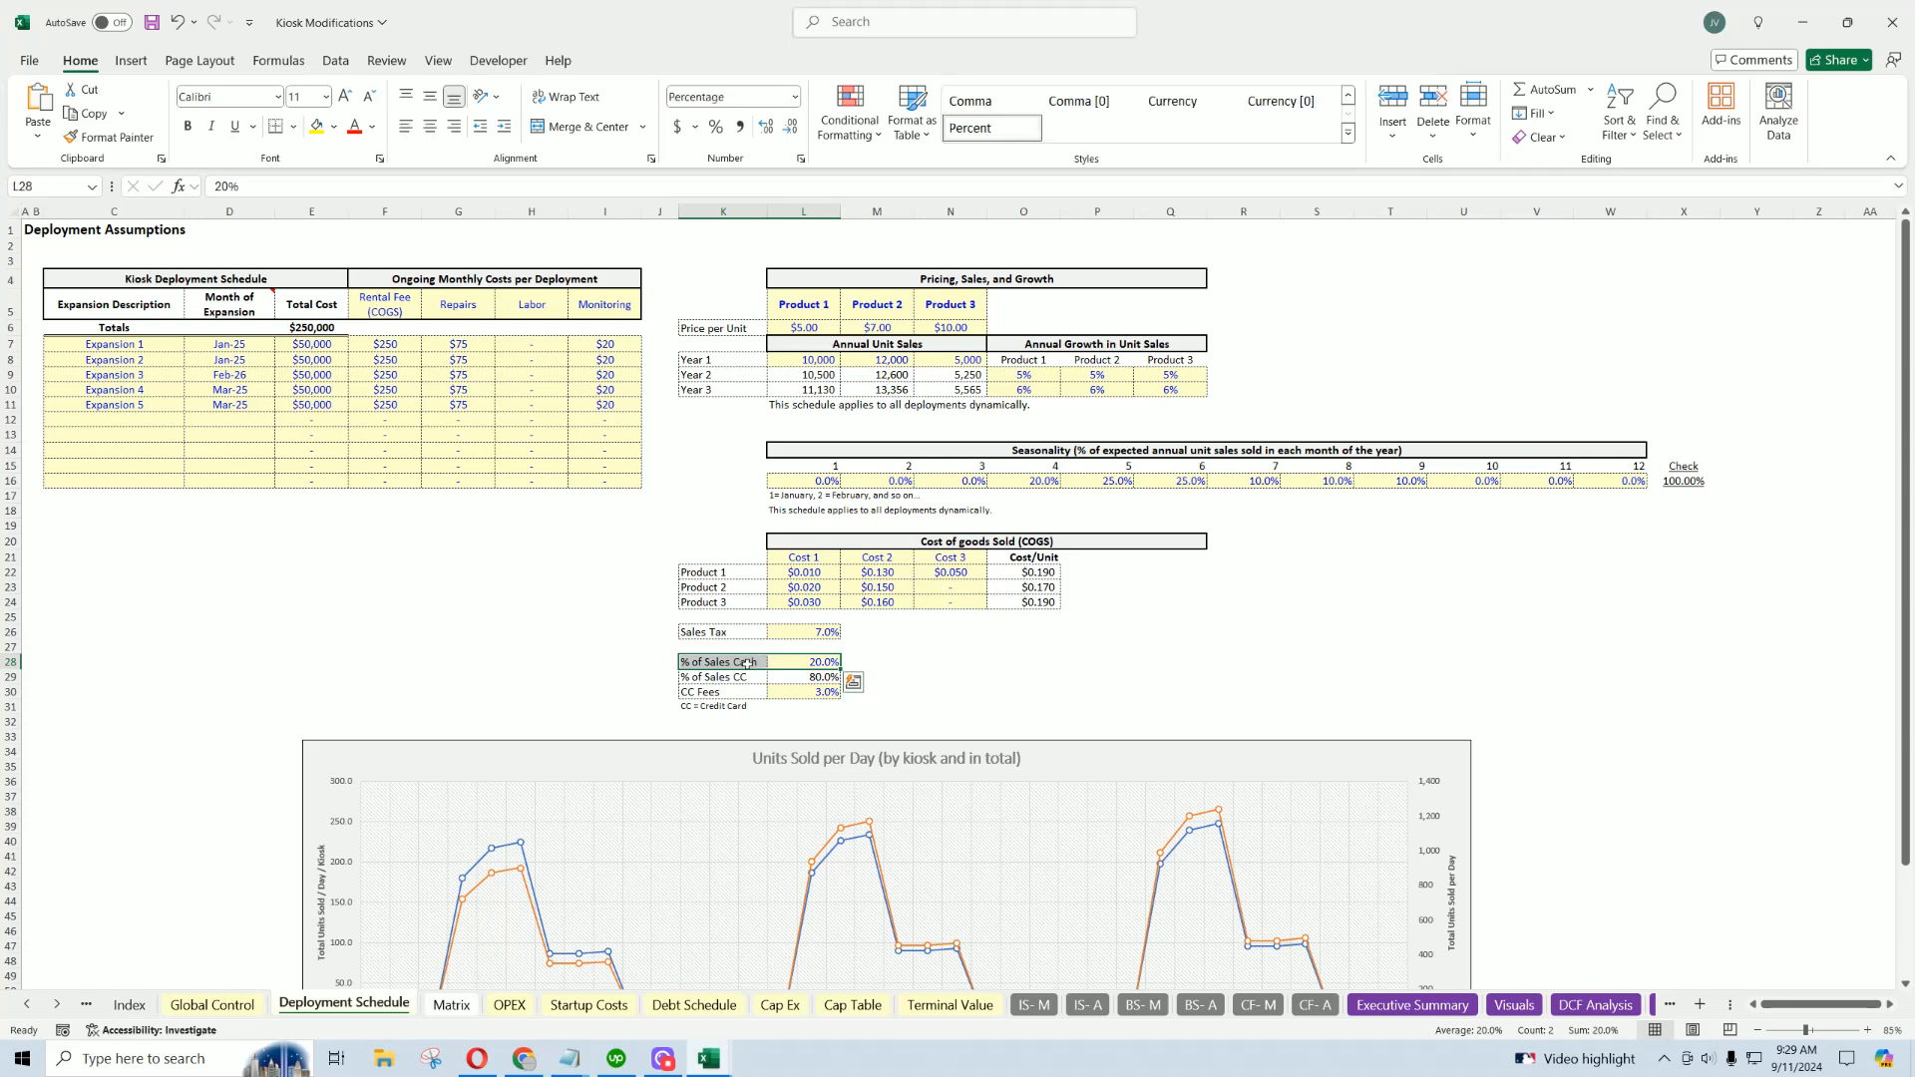
pyautogui.click(746, 664)
pyautogui.click(743, 679)
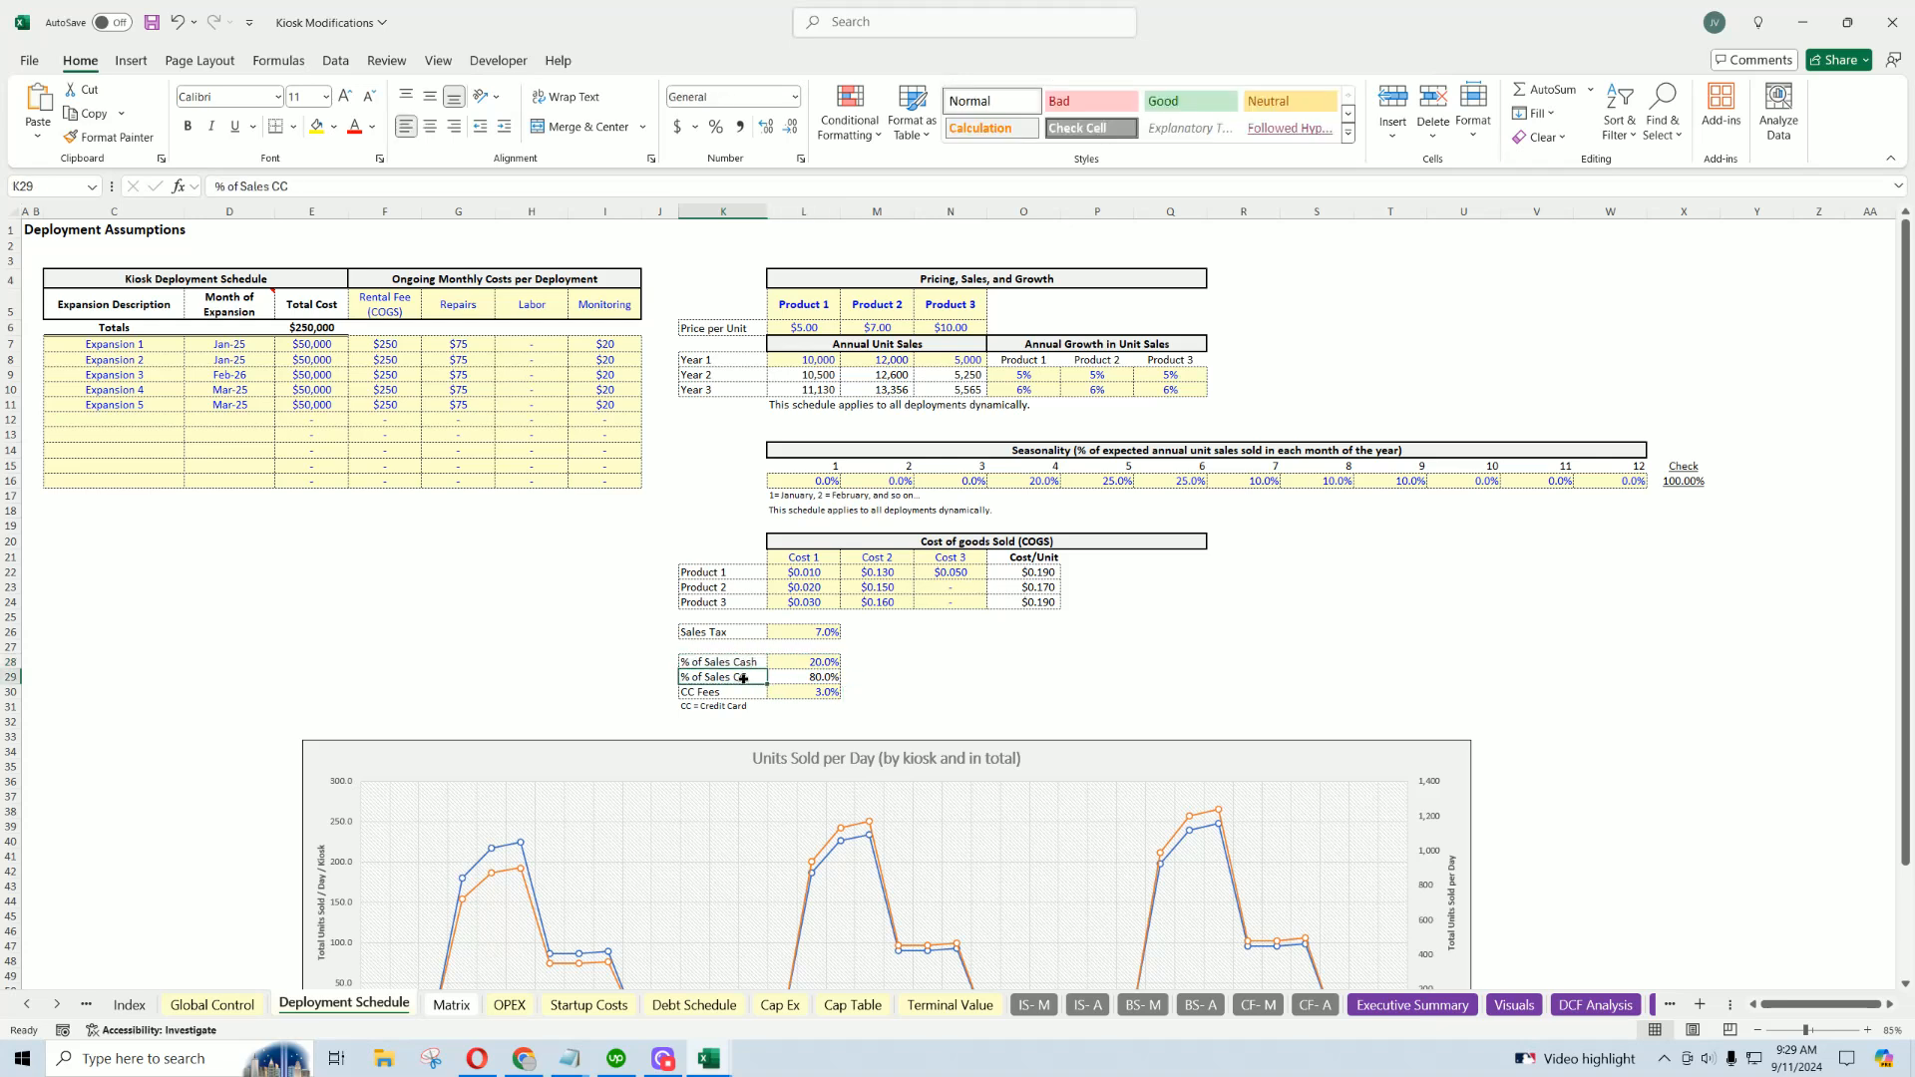
pyautogui.click(804, 693)
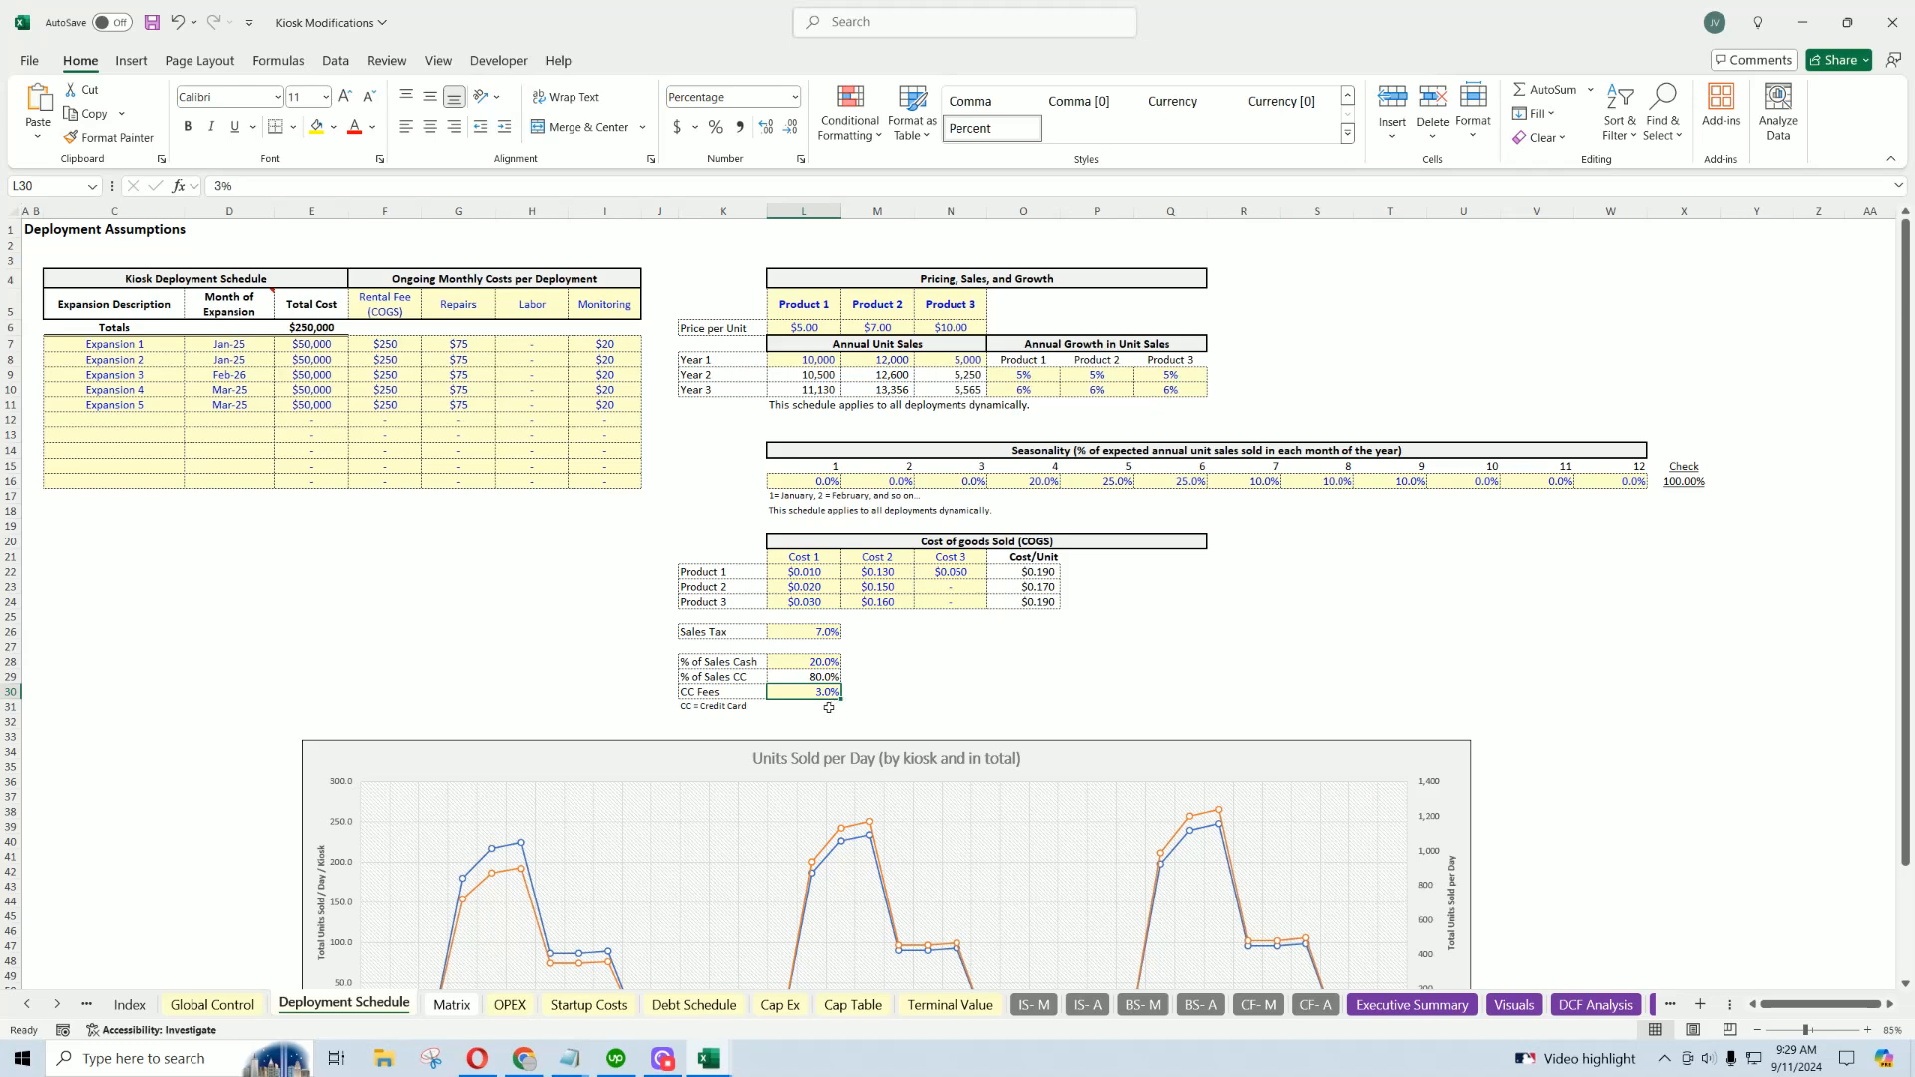
# Examine the June peaks of 2025, 2026 and 2027 in the Units Sold per Day chart, reading total units sold per day.
pyautogui.scroll(-7, 170, 631)
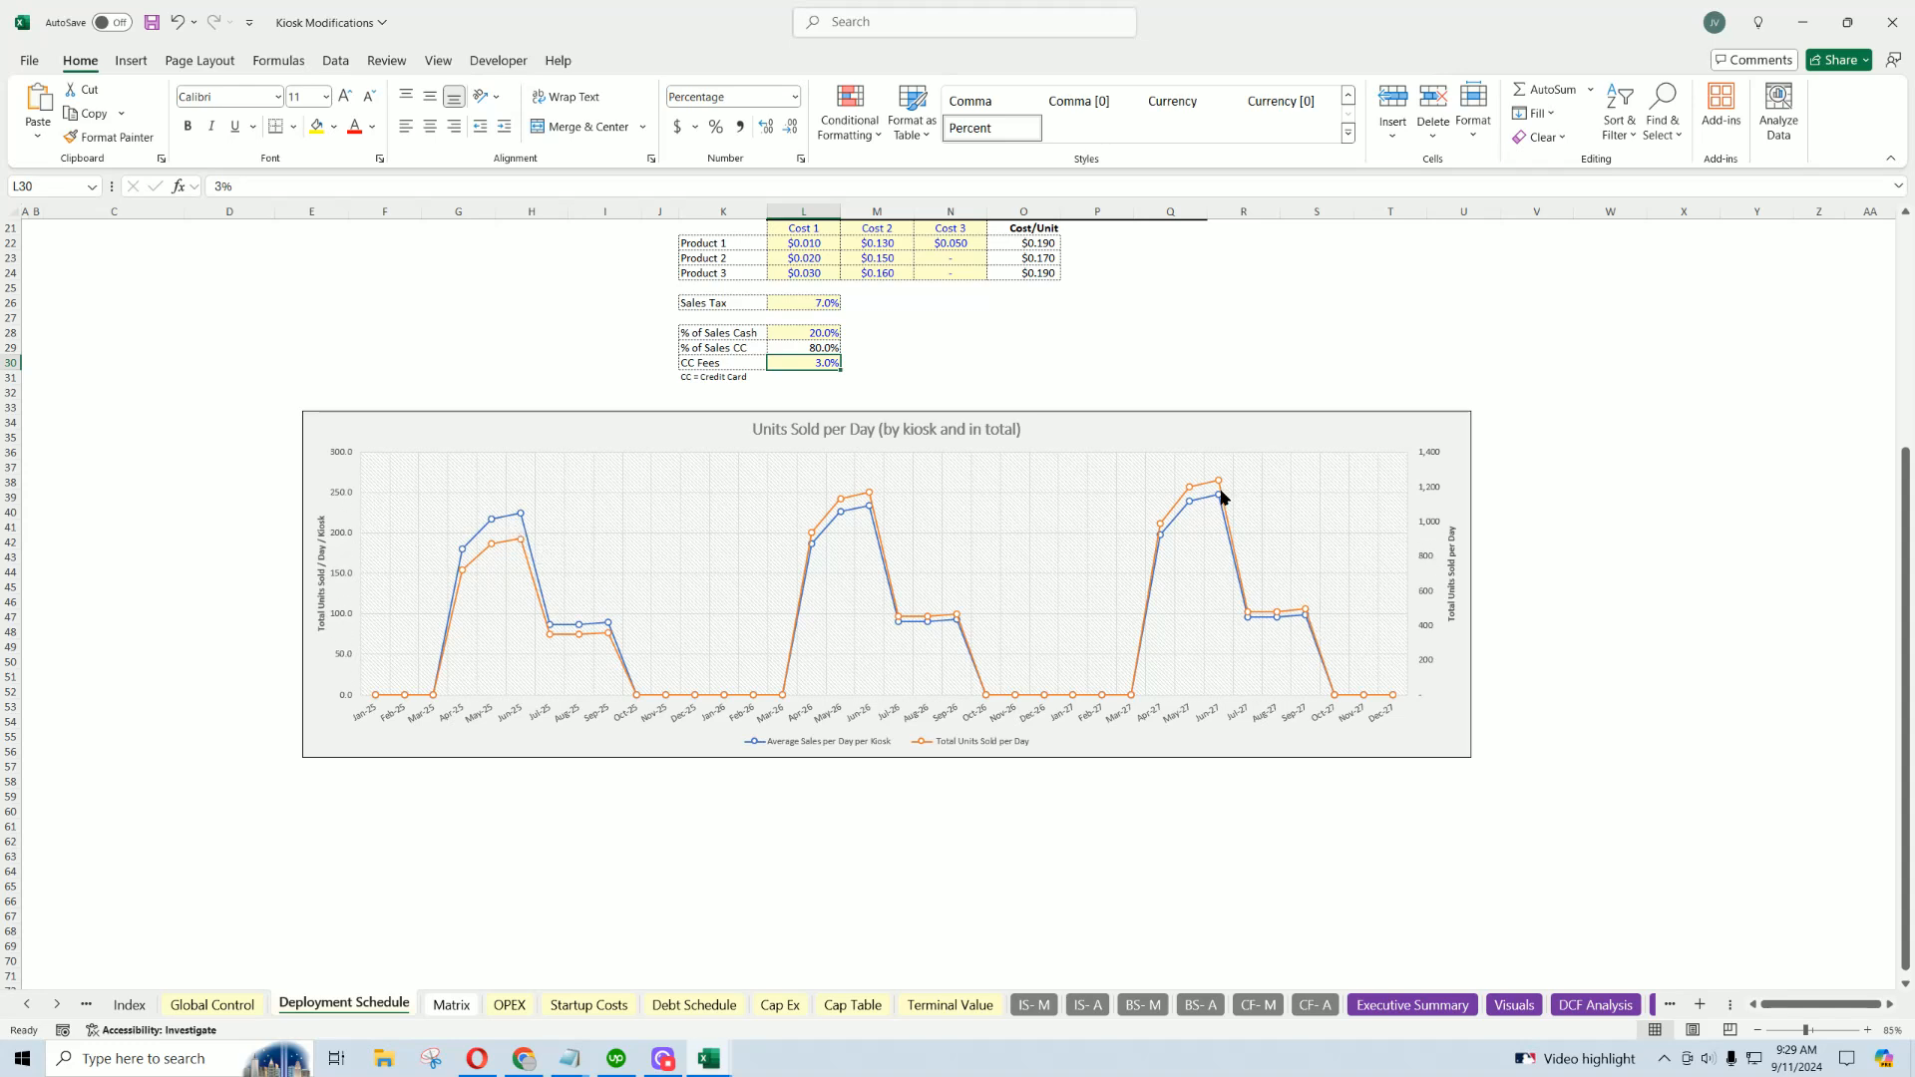
pyautogui.moveTo(1223, 497)
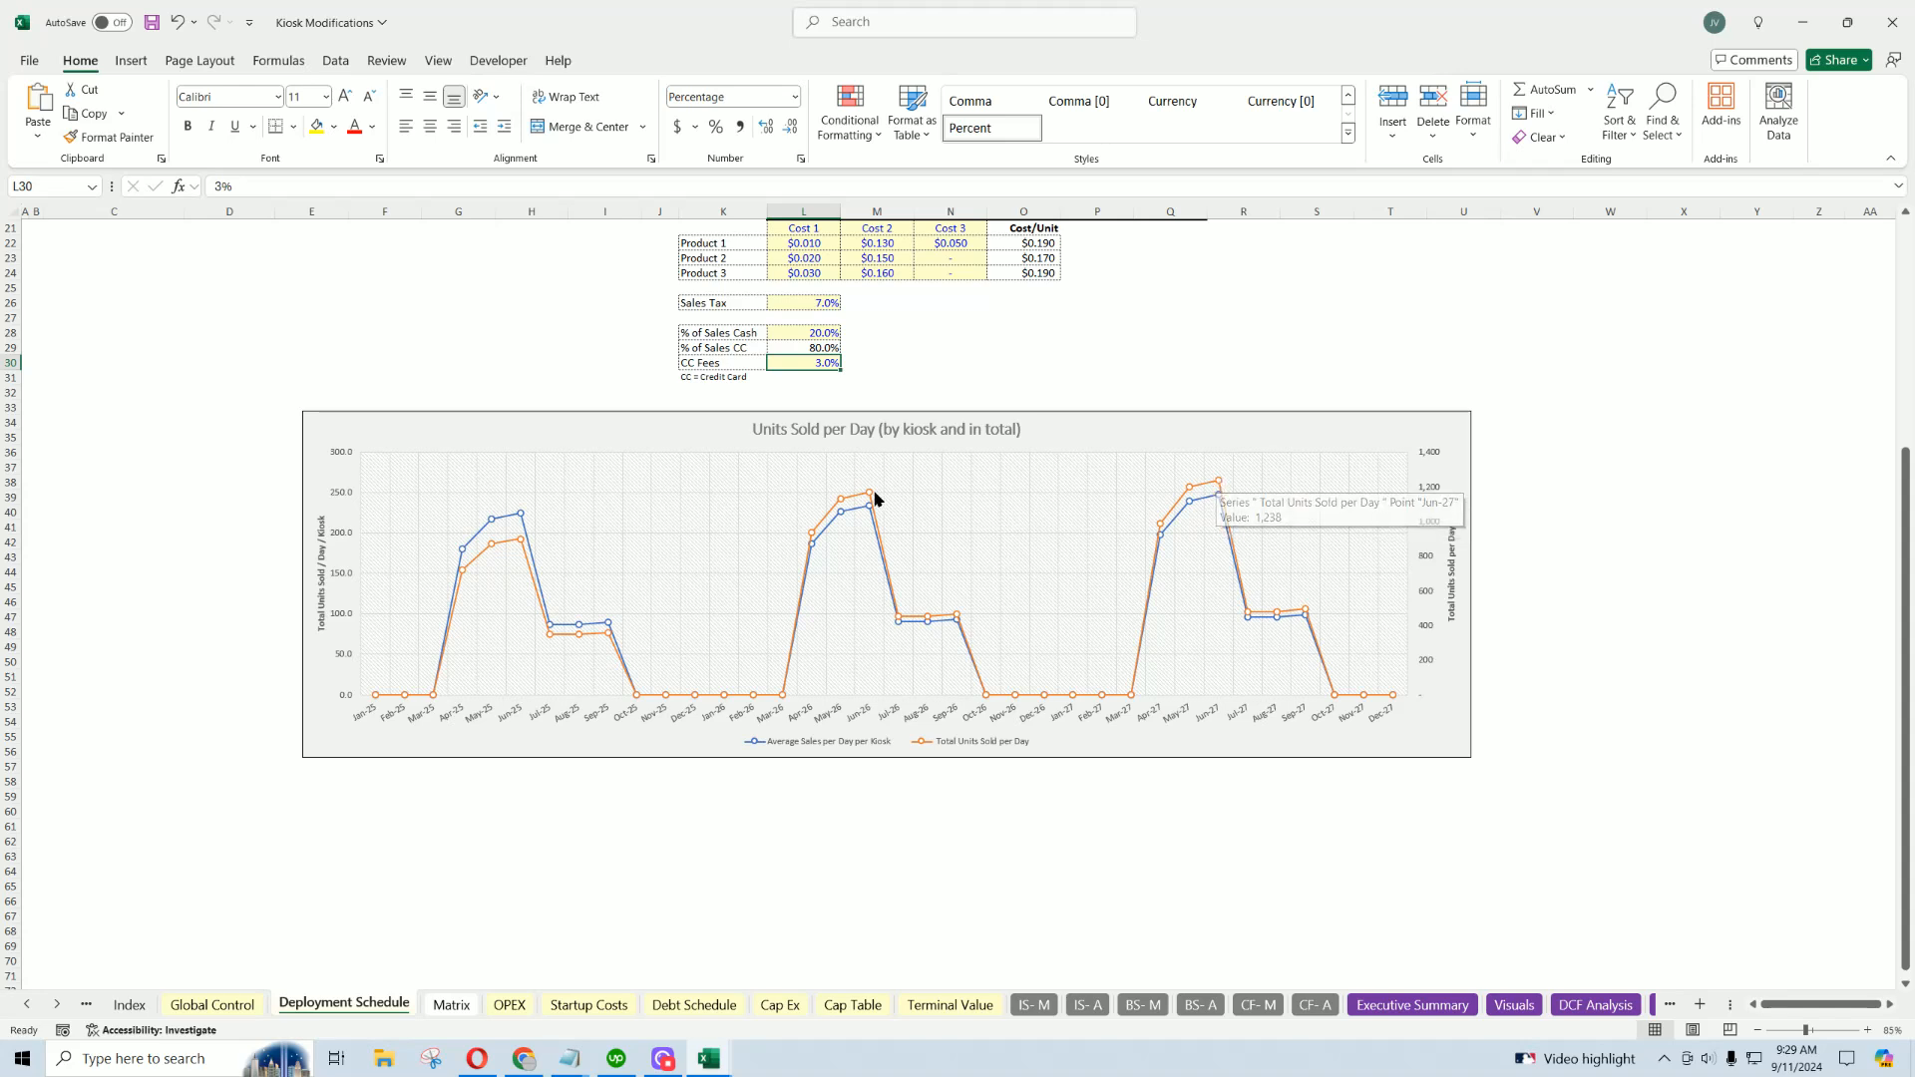
pyautogui.moveTo(871, 495)
pyautogui.moveTo(521, 516)
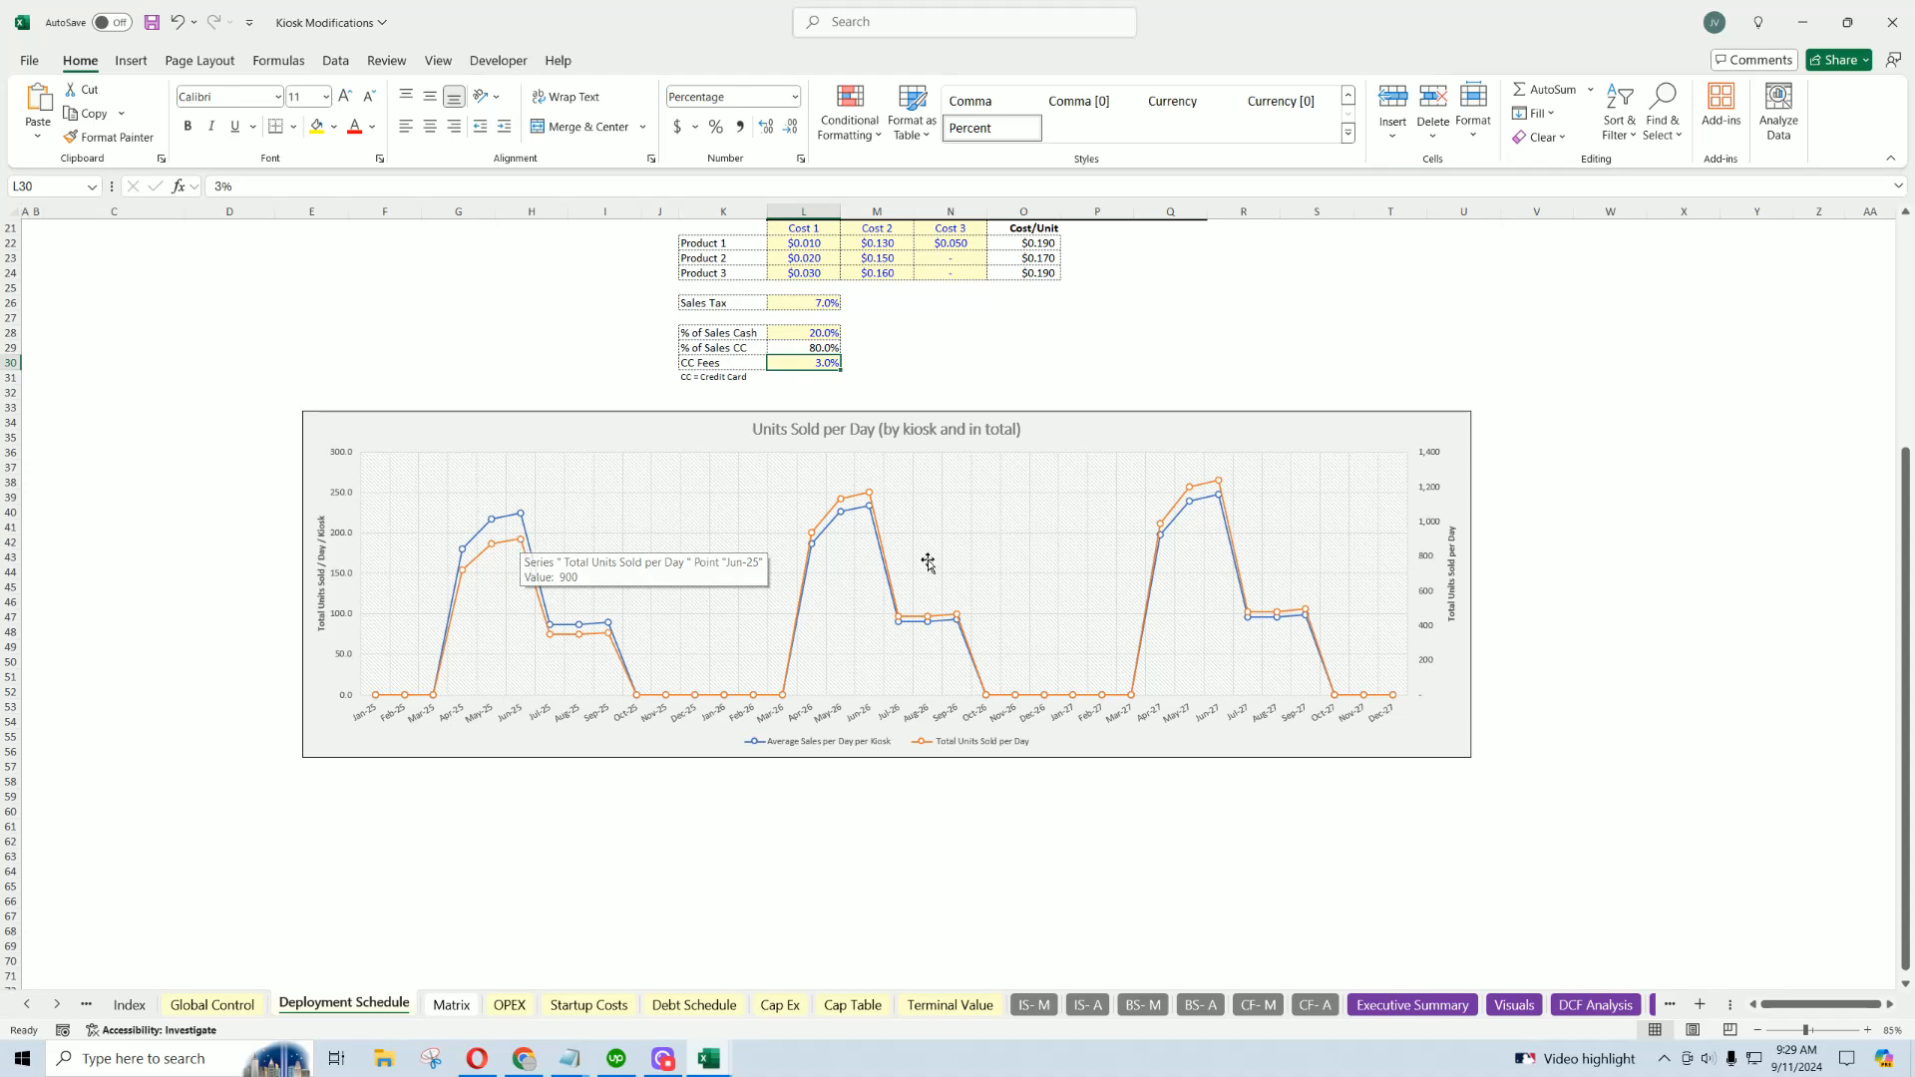
pyautogui.moveTo(870, 495)
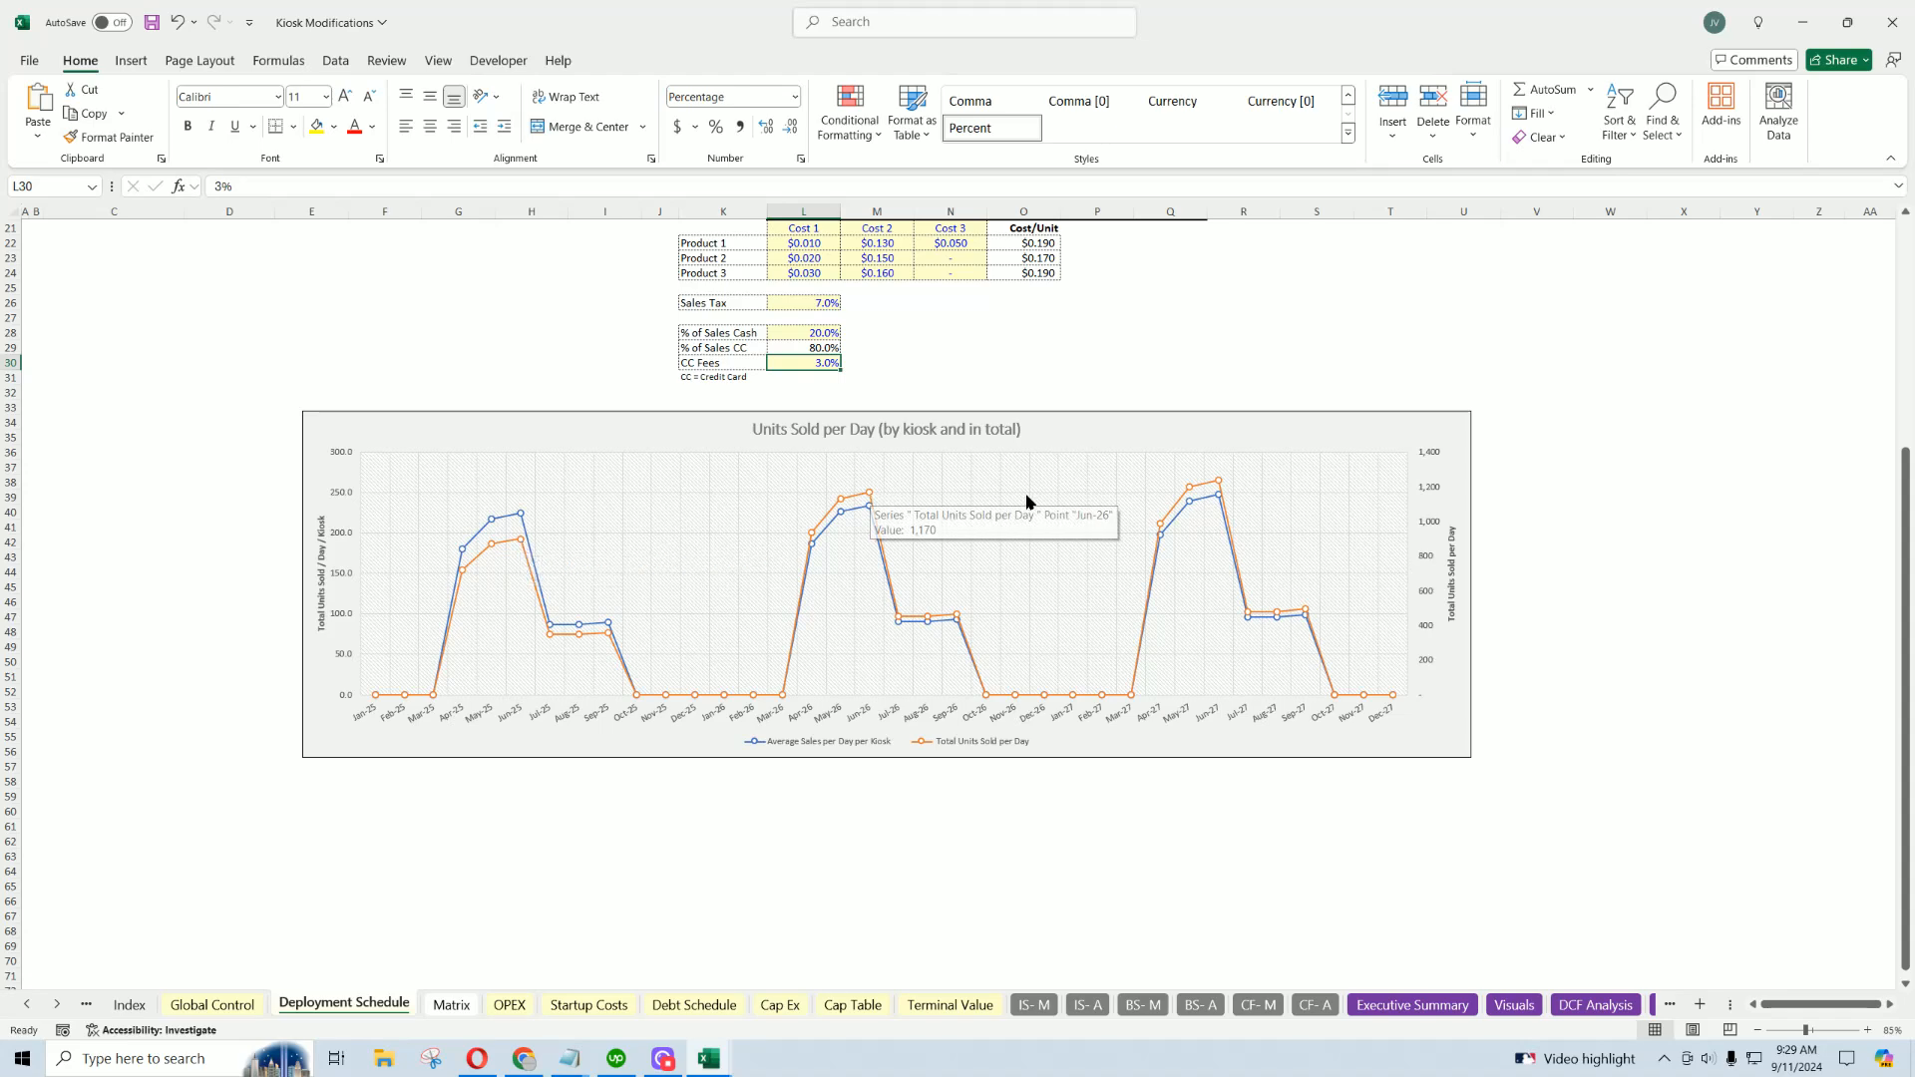
pyautogui.moveTo(1219, 484)
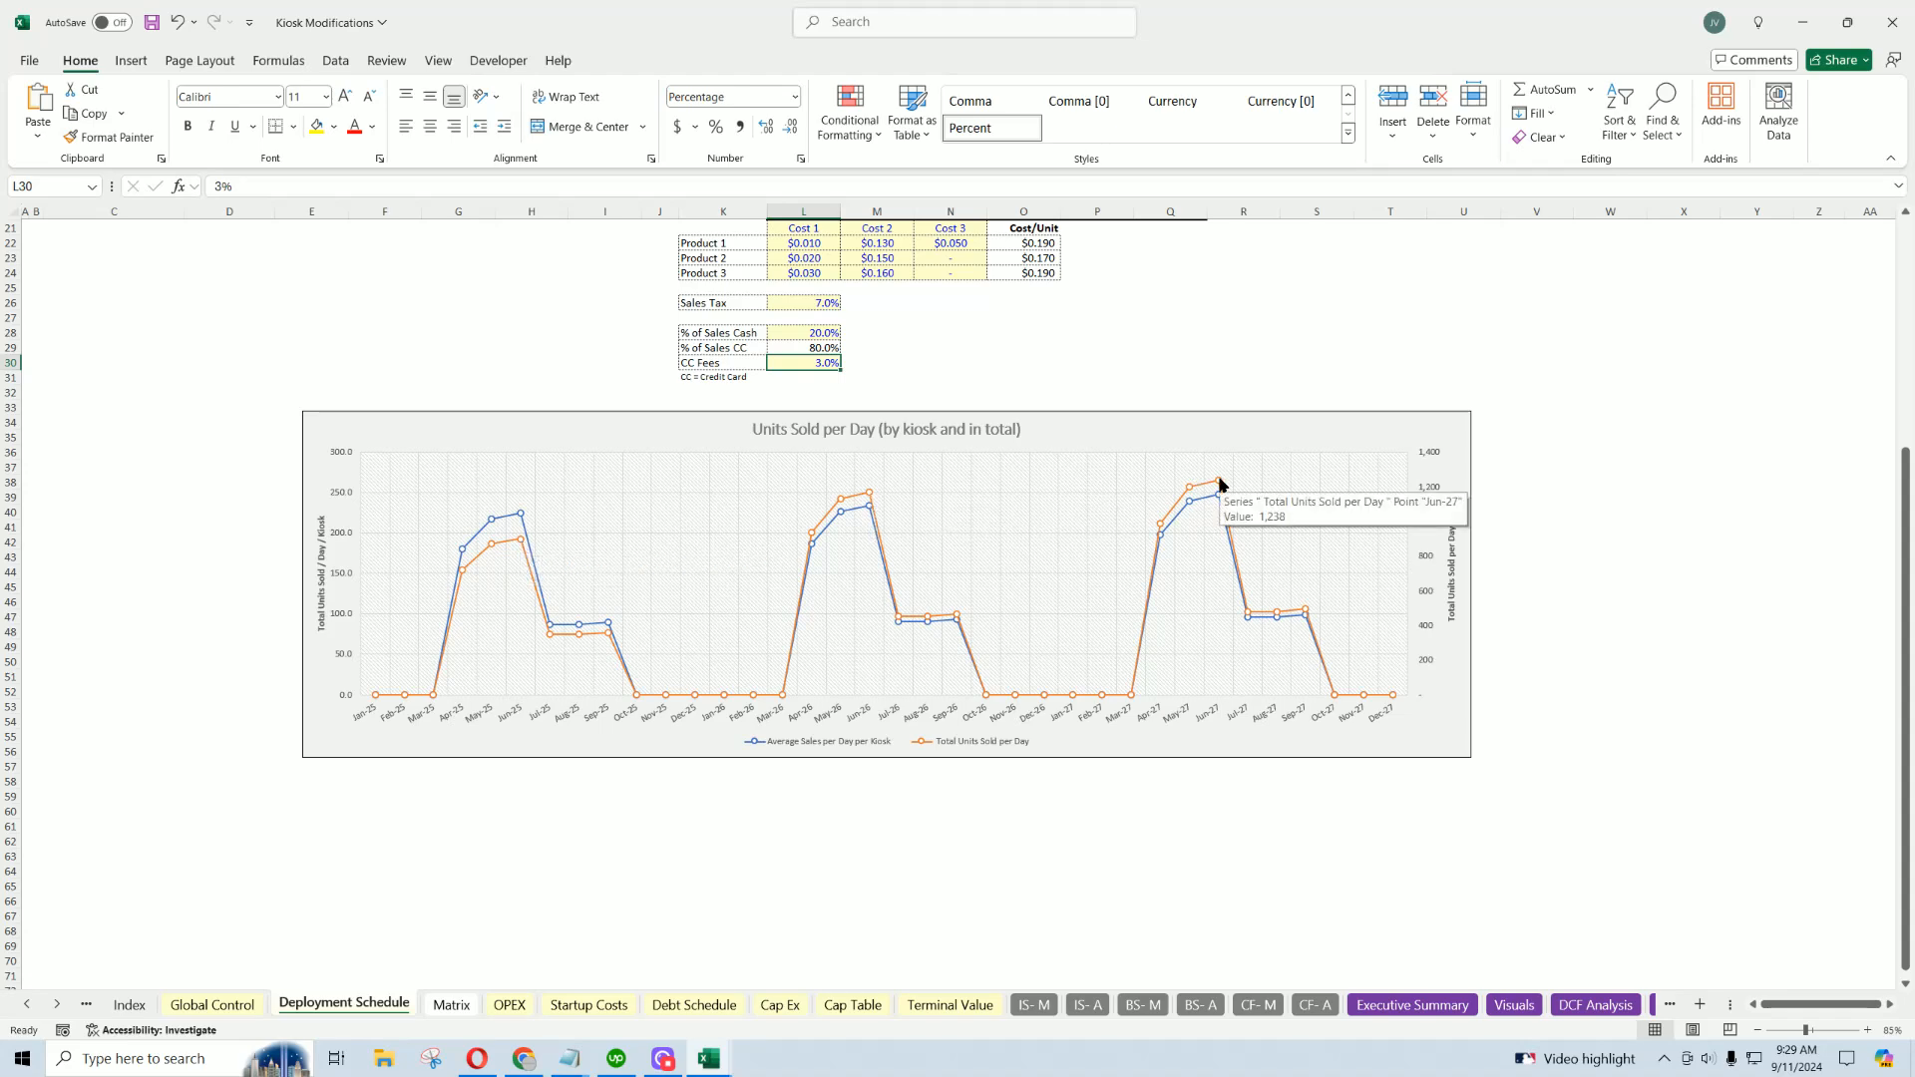
# In the Kiosk Deployment Schedule, set the Month of Expansion for Expansion 2 to Dec-25.
pyautogui.scroll(7, 575, 524)
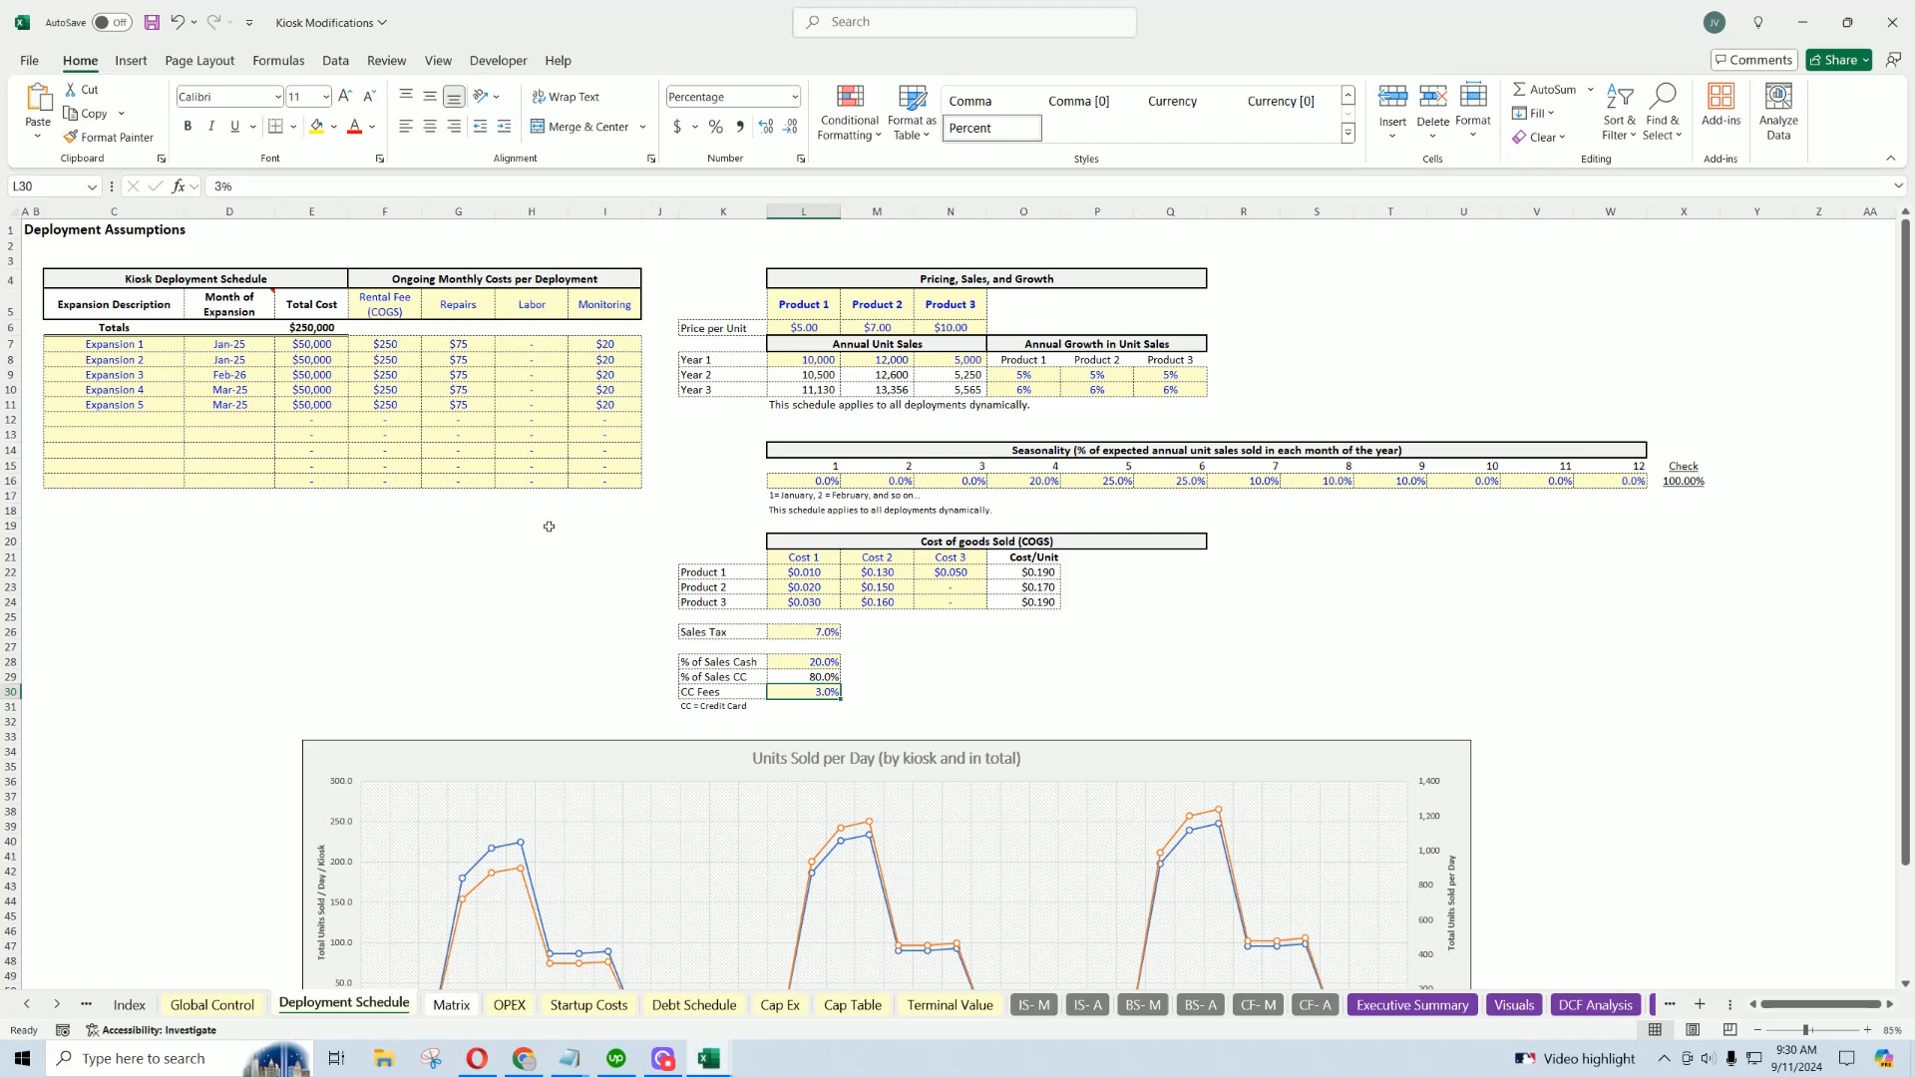
pyautogui.moveTo(236, 346); pyautogui.dragTo(235, 404)
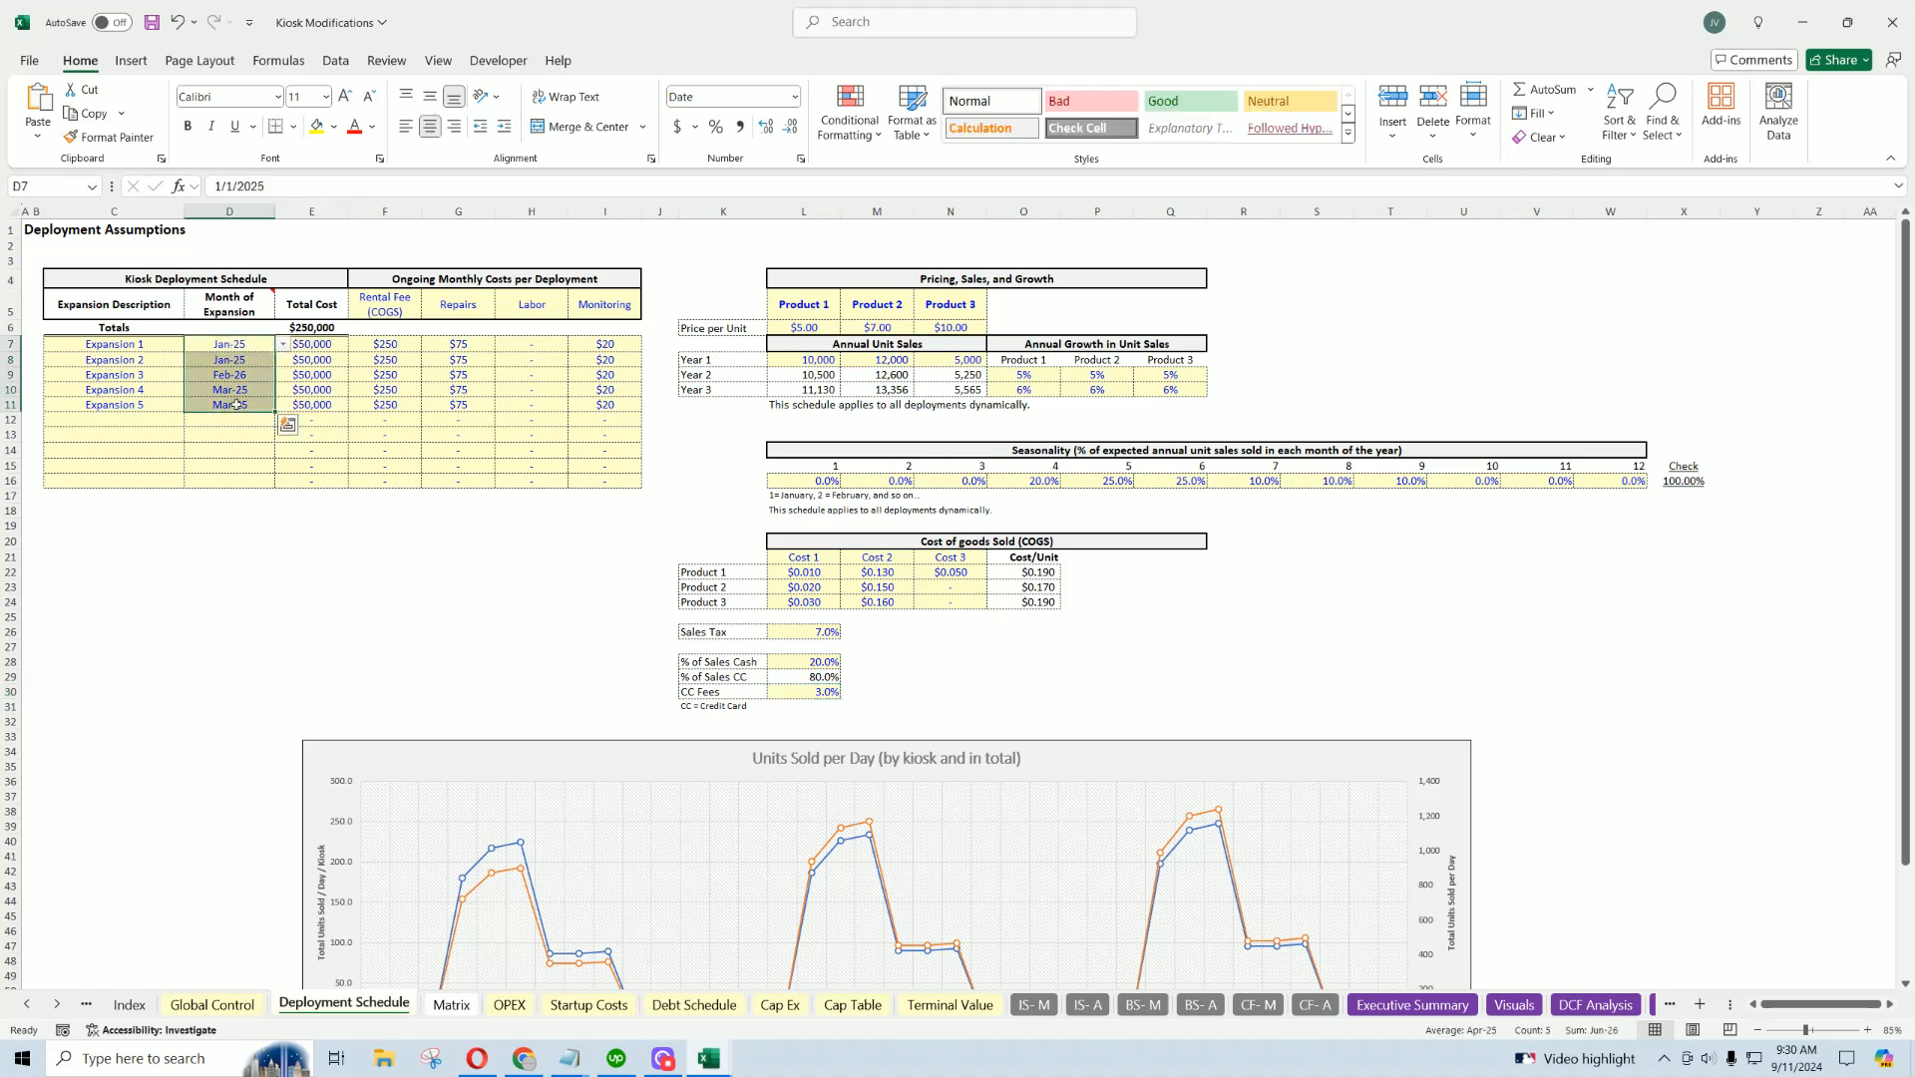
pyautogui.click(252, 363)
pyautogui.click(282, 360)
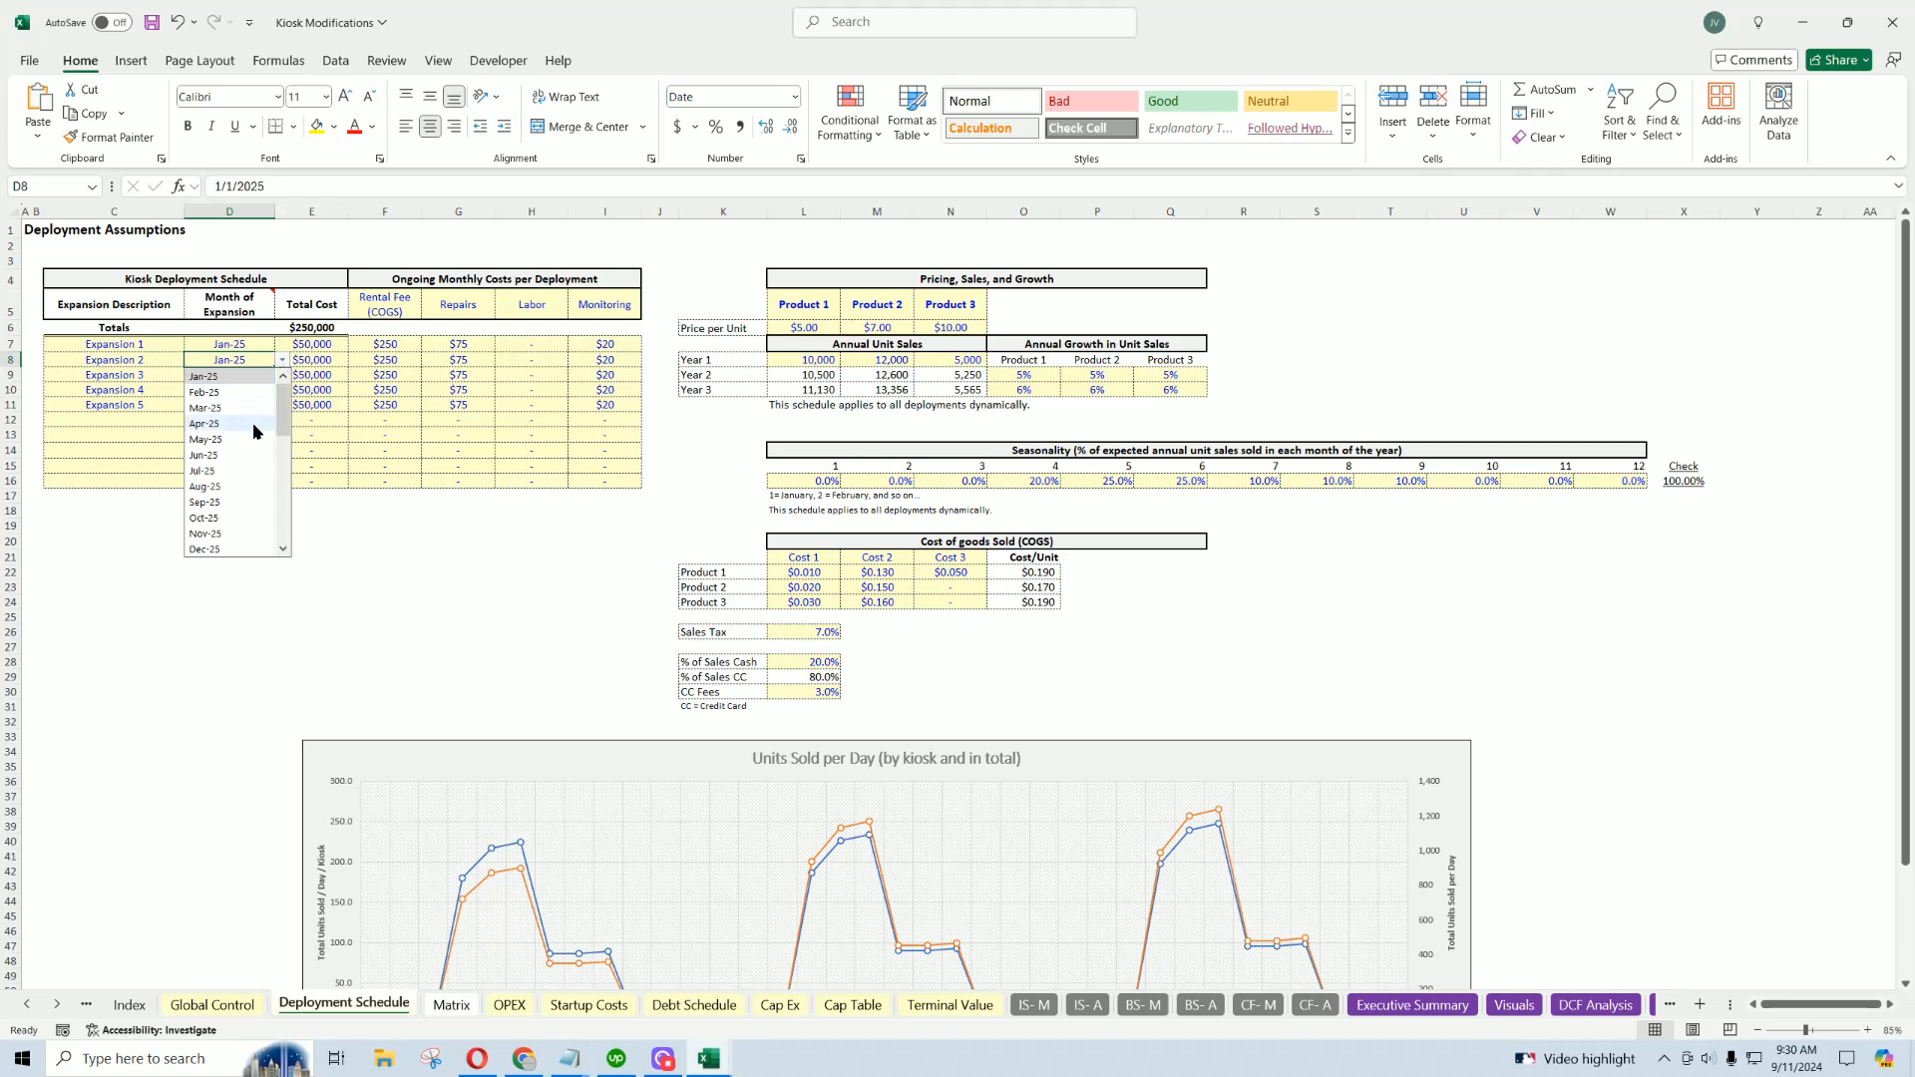
pyautogui.scroll(-3, 229, 429)
pyautogui.click(214, 457)
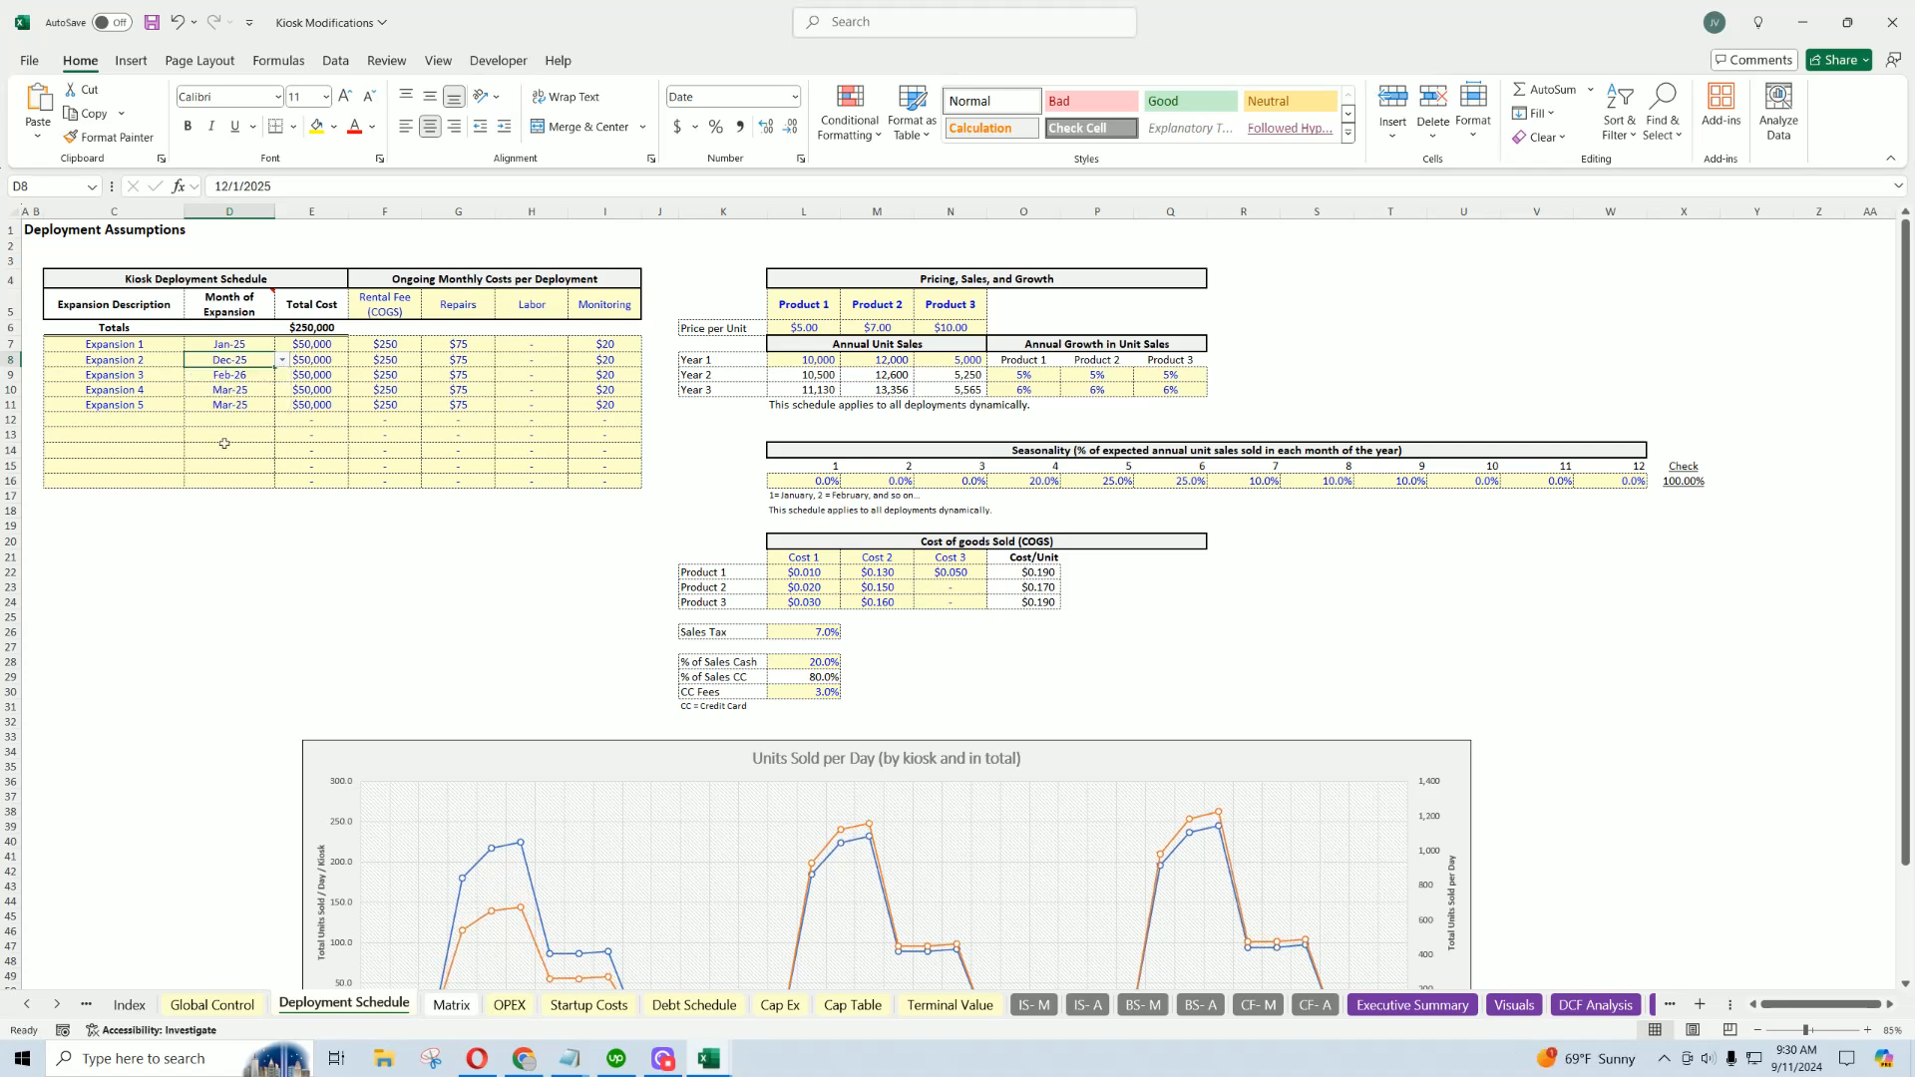
# Set the Month of Expansion to Jan-26 for Expansion 3 and to Apr-26 for Expansion 4.
pyautogui.click(257, 374)
pyautogui.click(282, 375)
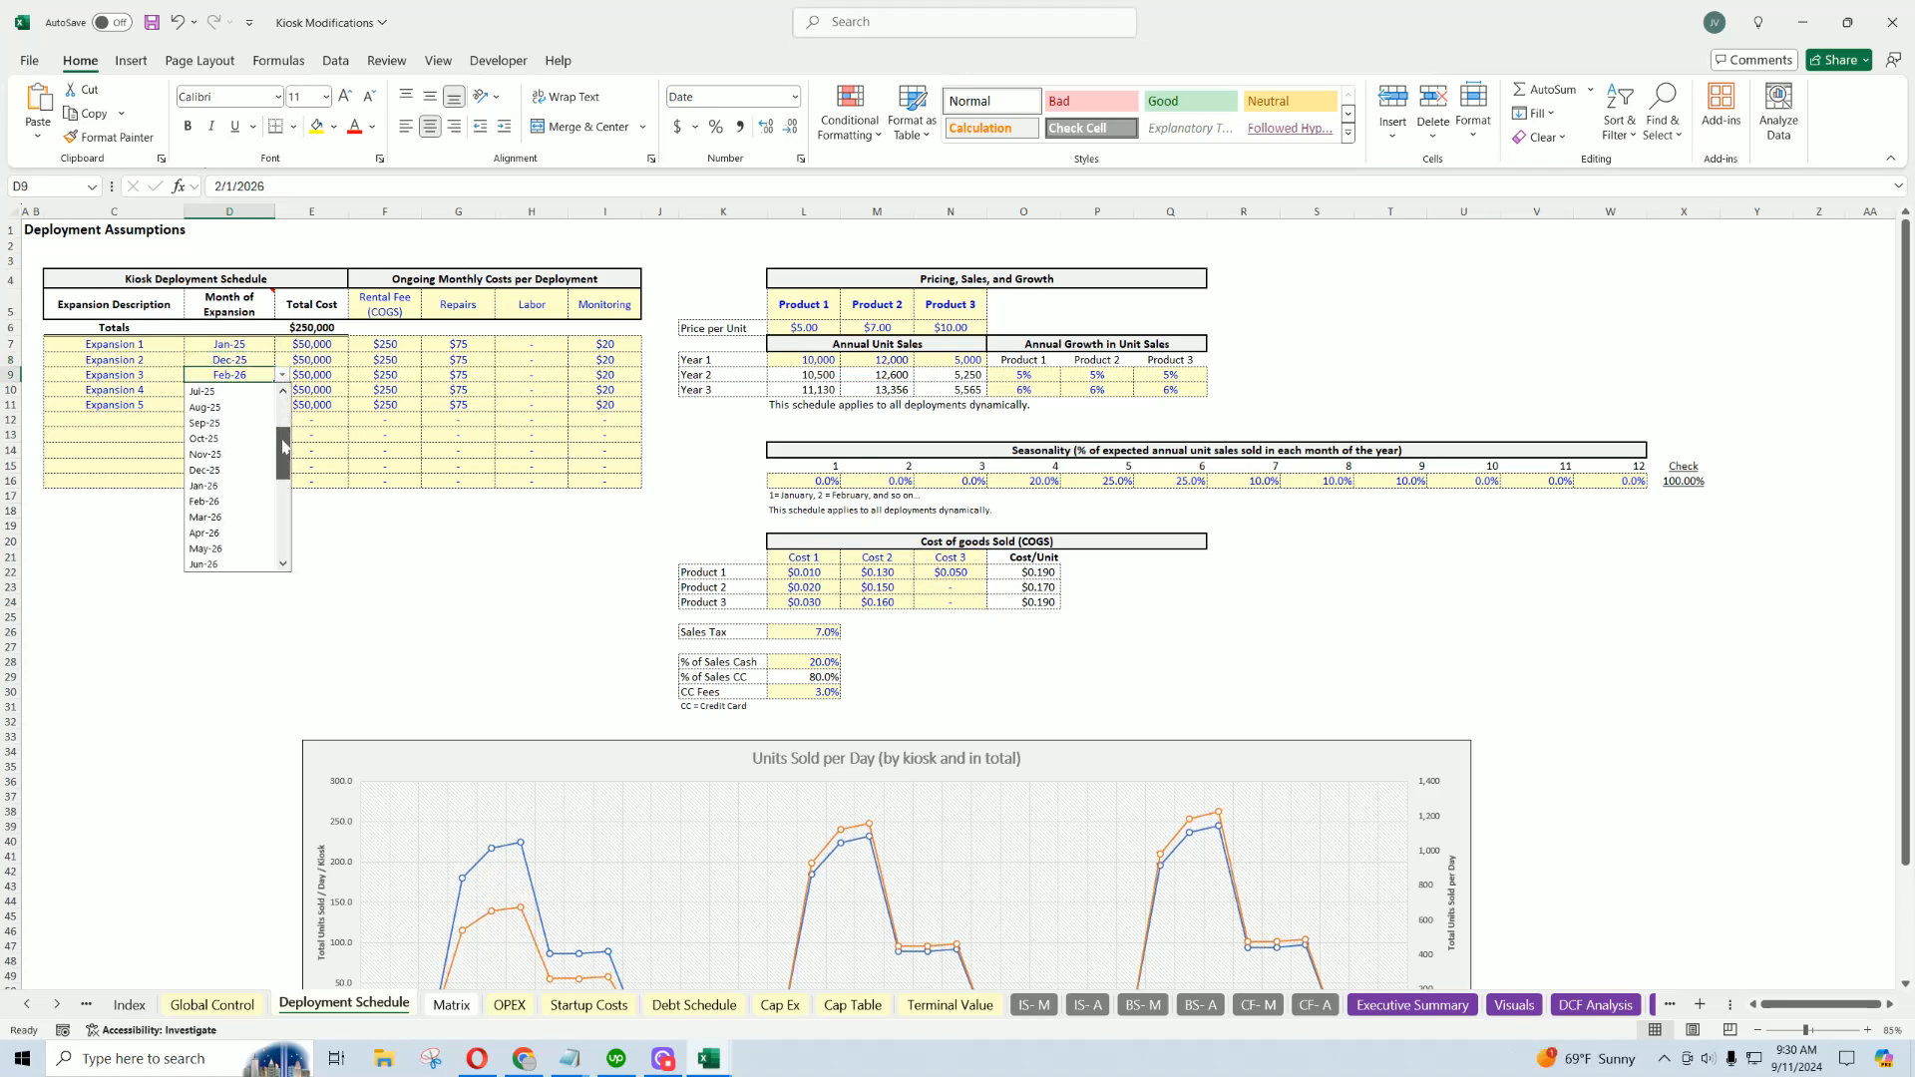
pyautogui.click(243, 472)
pyautogui.click(262, 388)
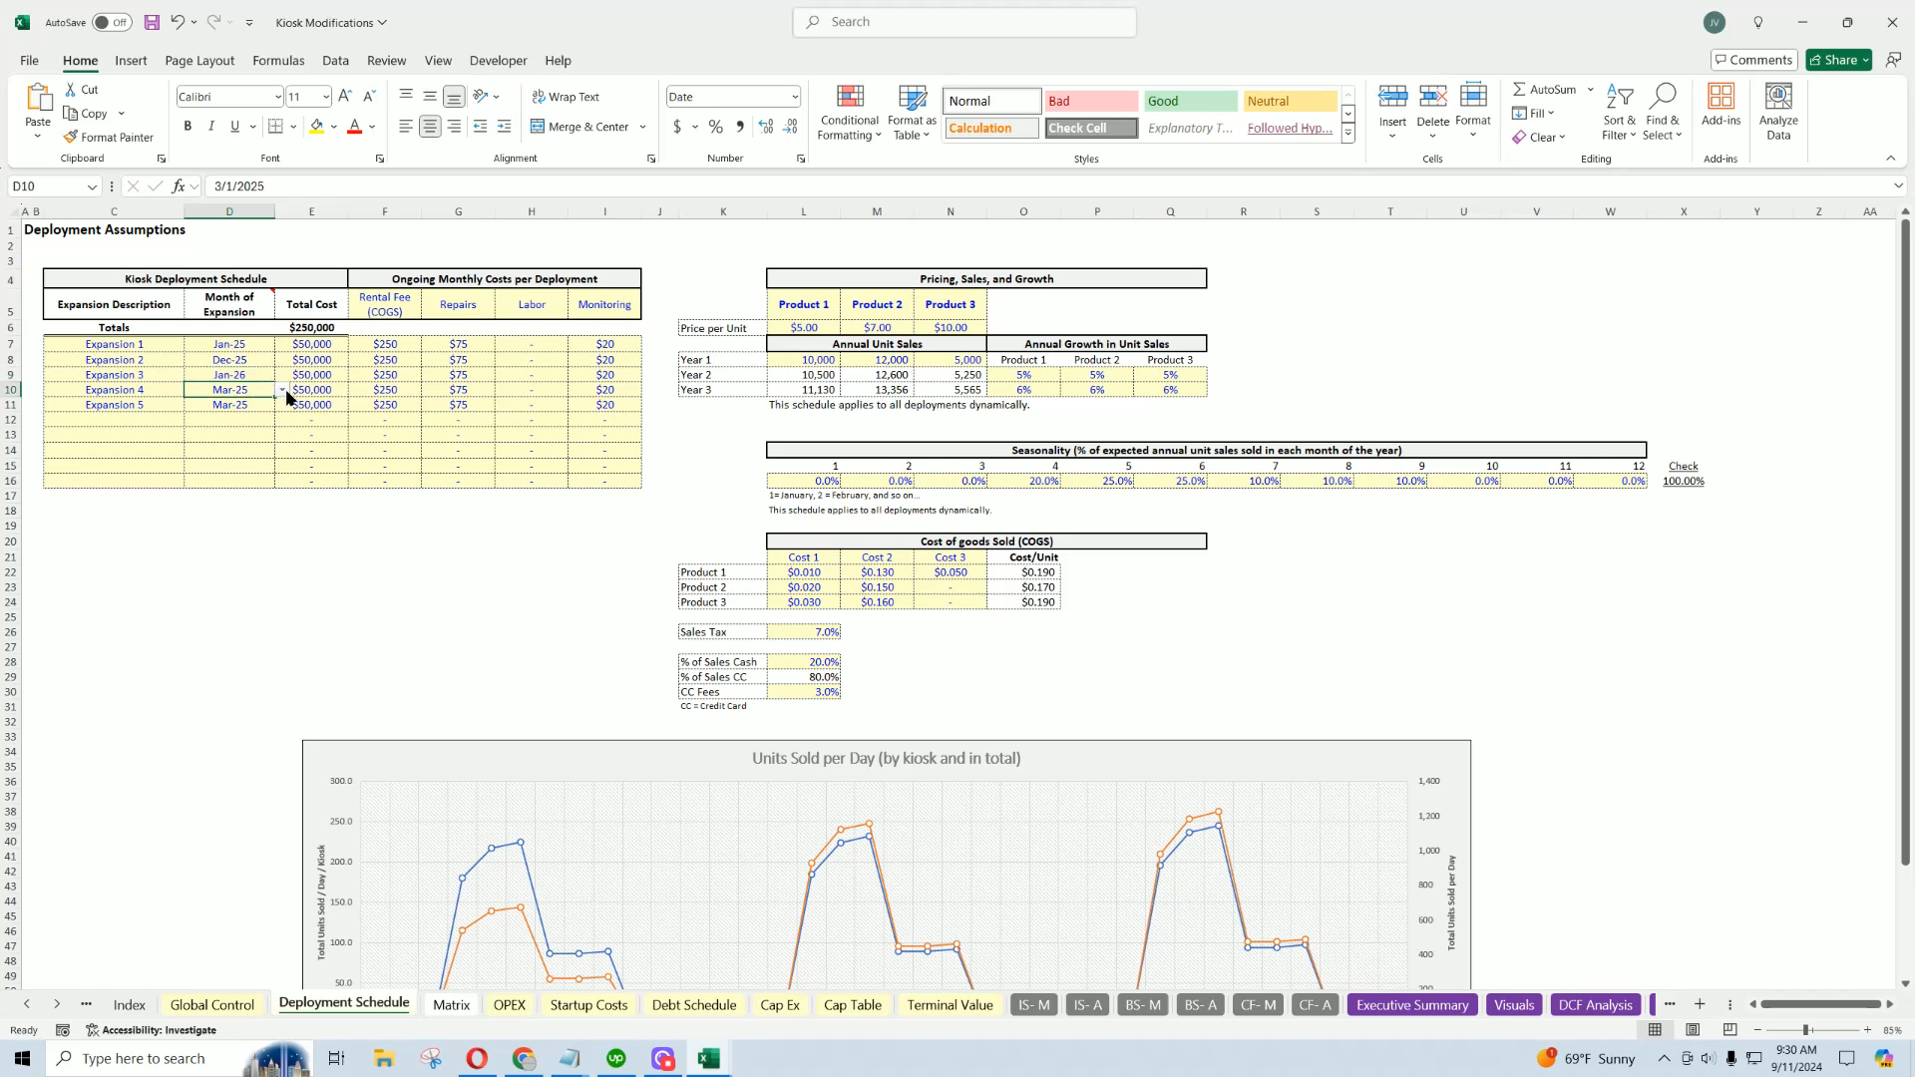
pyautogui.click(282, 390)
pyautogui.scroll(-2, 234, 489)
pyautogui.click(239, 517)
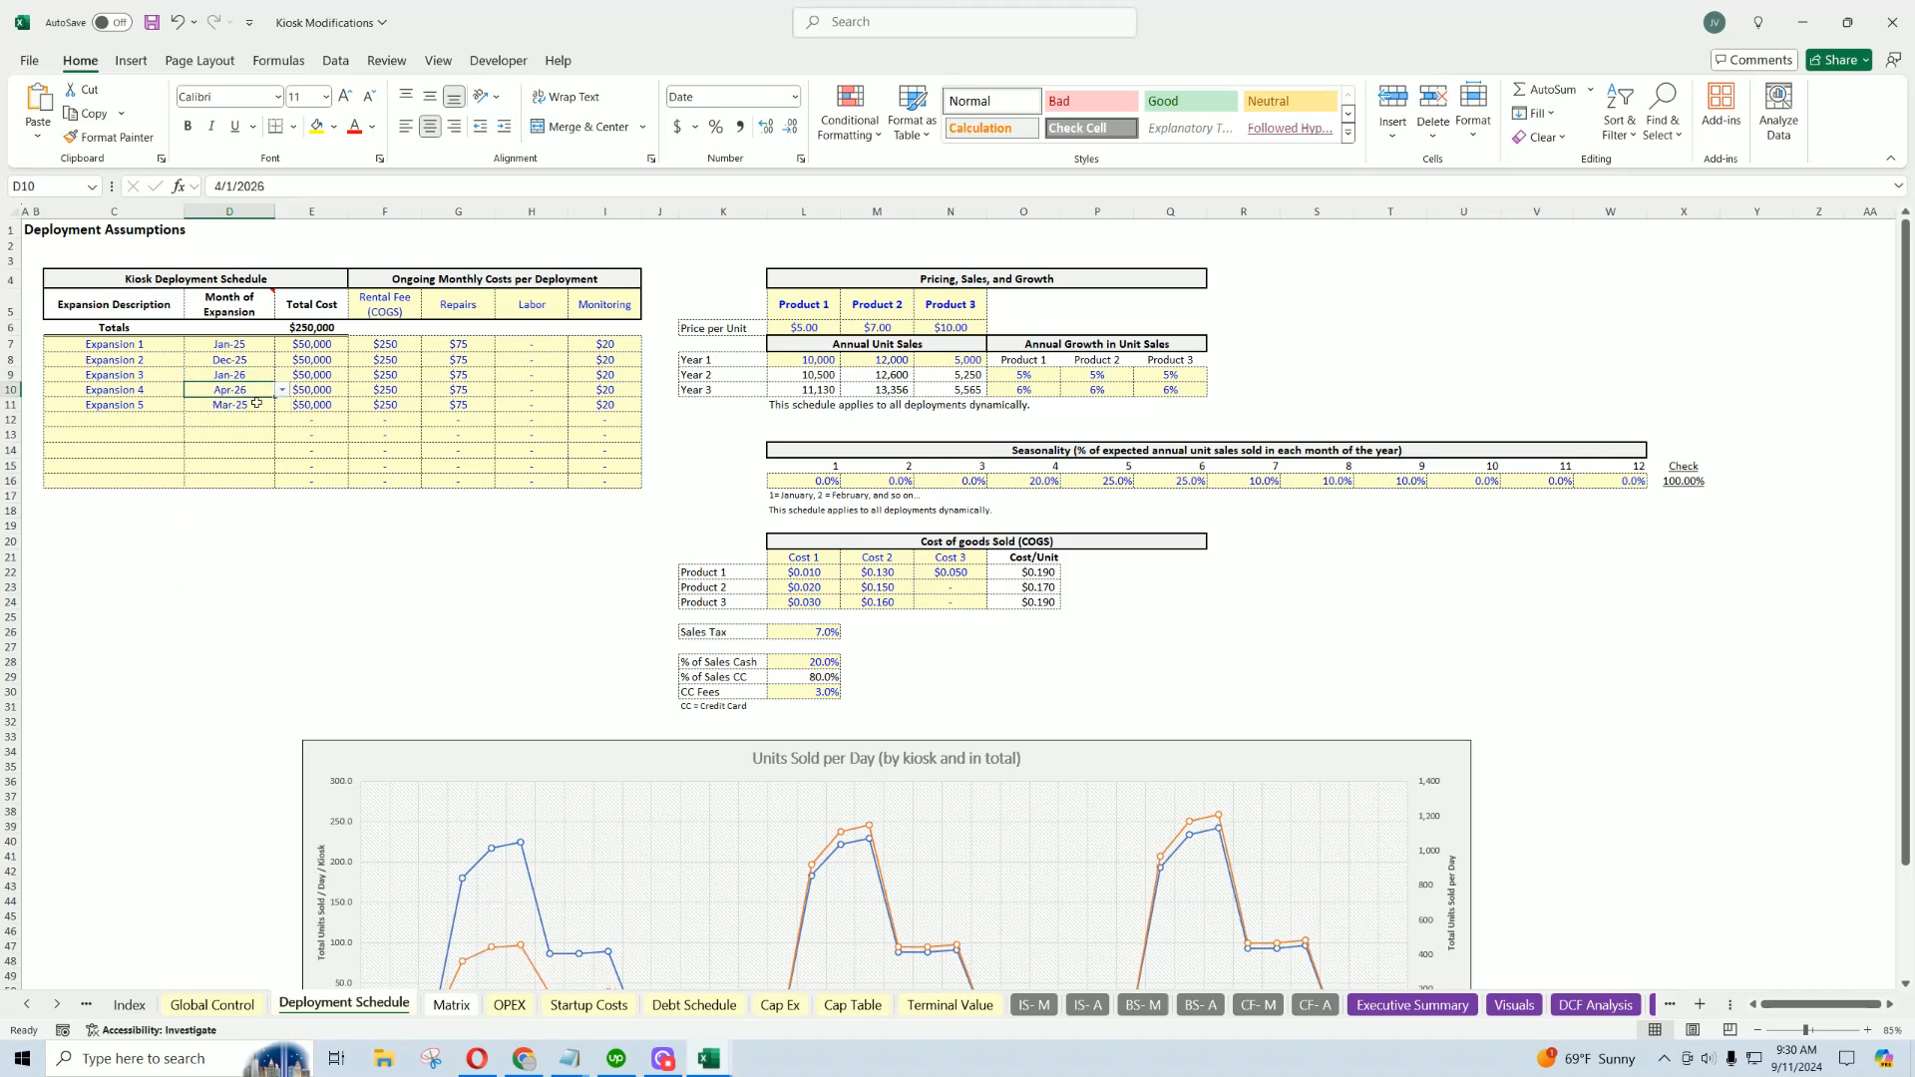
# Set Expansion 5's month to May-26 and fill the Expansion 4 and 5 rows down through Expansion 10 across all cost columns.
pyautogui.click(266, 404)
pyautogui.click(282, 405)
pyautogui.moveTo(285, 431); pyautogui.dragTo(285, 477)
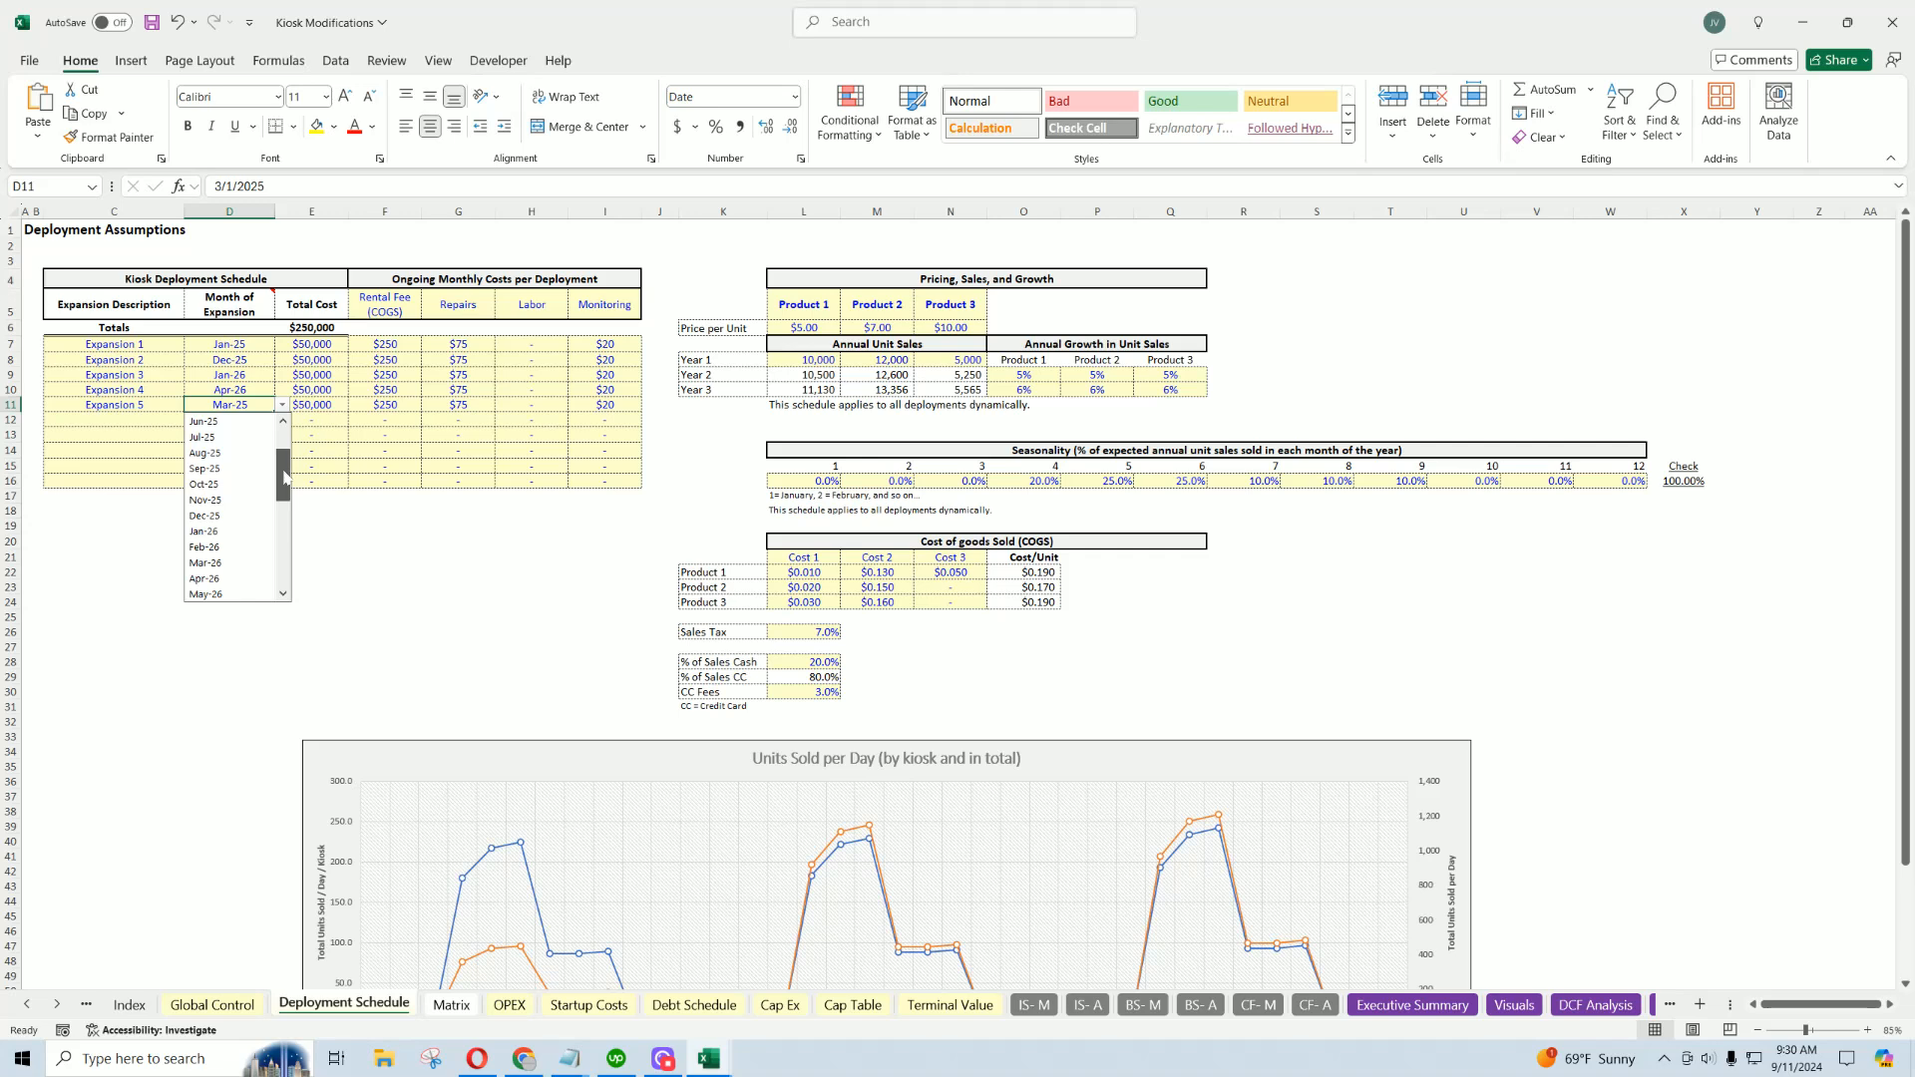
pyautogui.click(214, 594)
pyautogui.click(165, 389)
pyautogui.moveTo(164, 389); pyautogui.dragTo(640, 487)
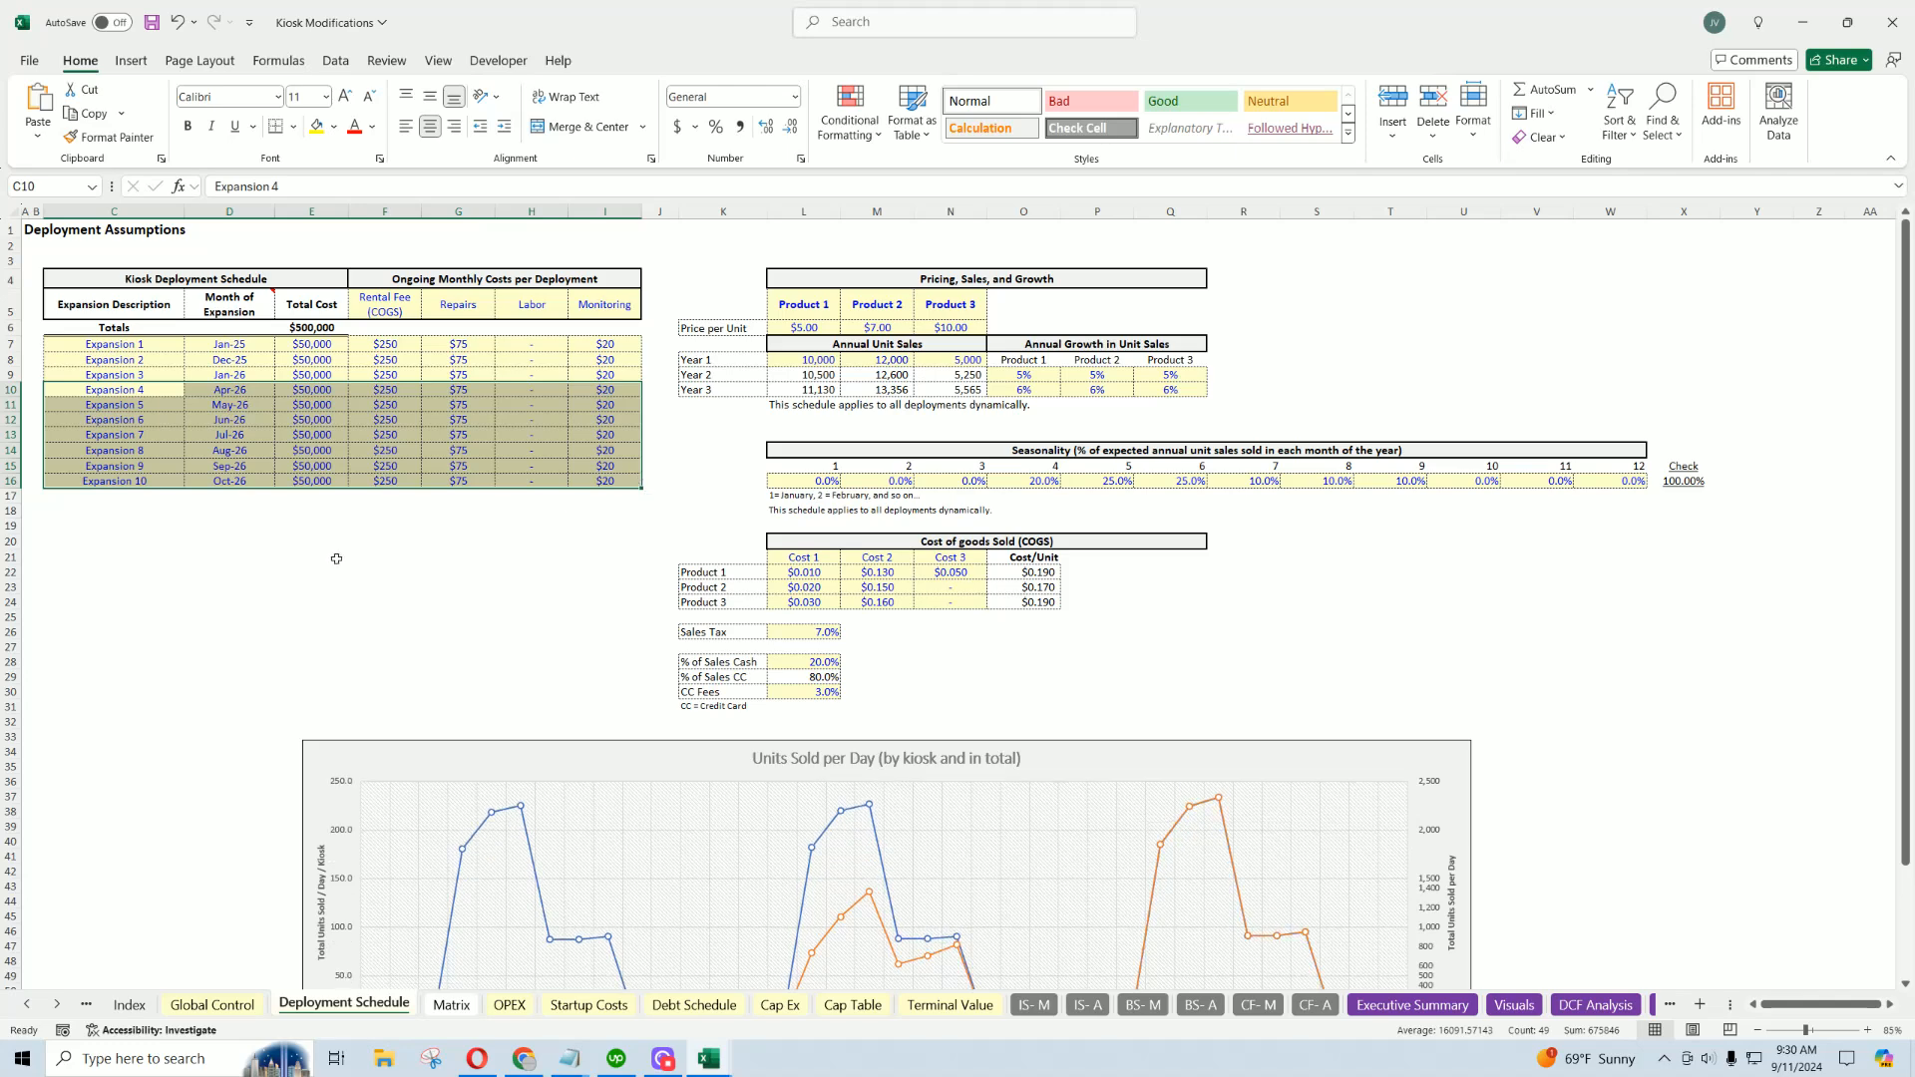
pyautogui.click(162, 642)
pyautogui.scroll(-3, 244, 530)
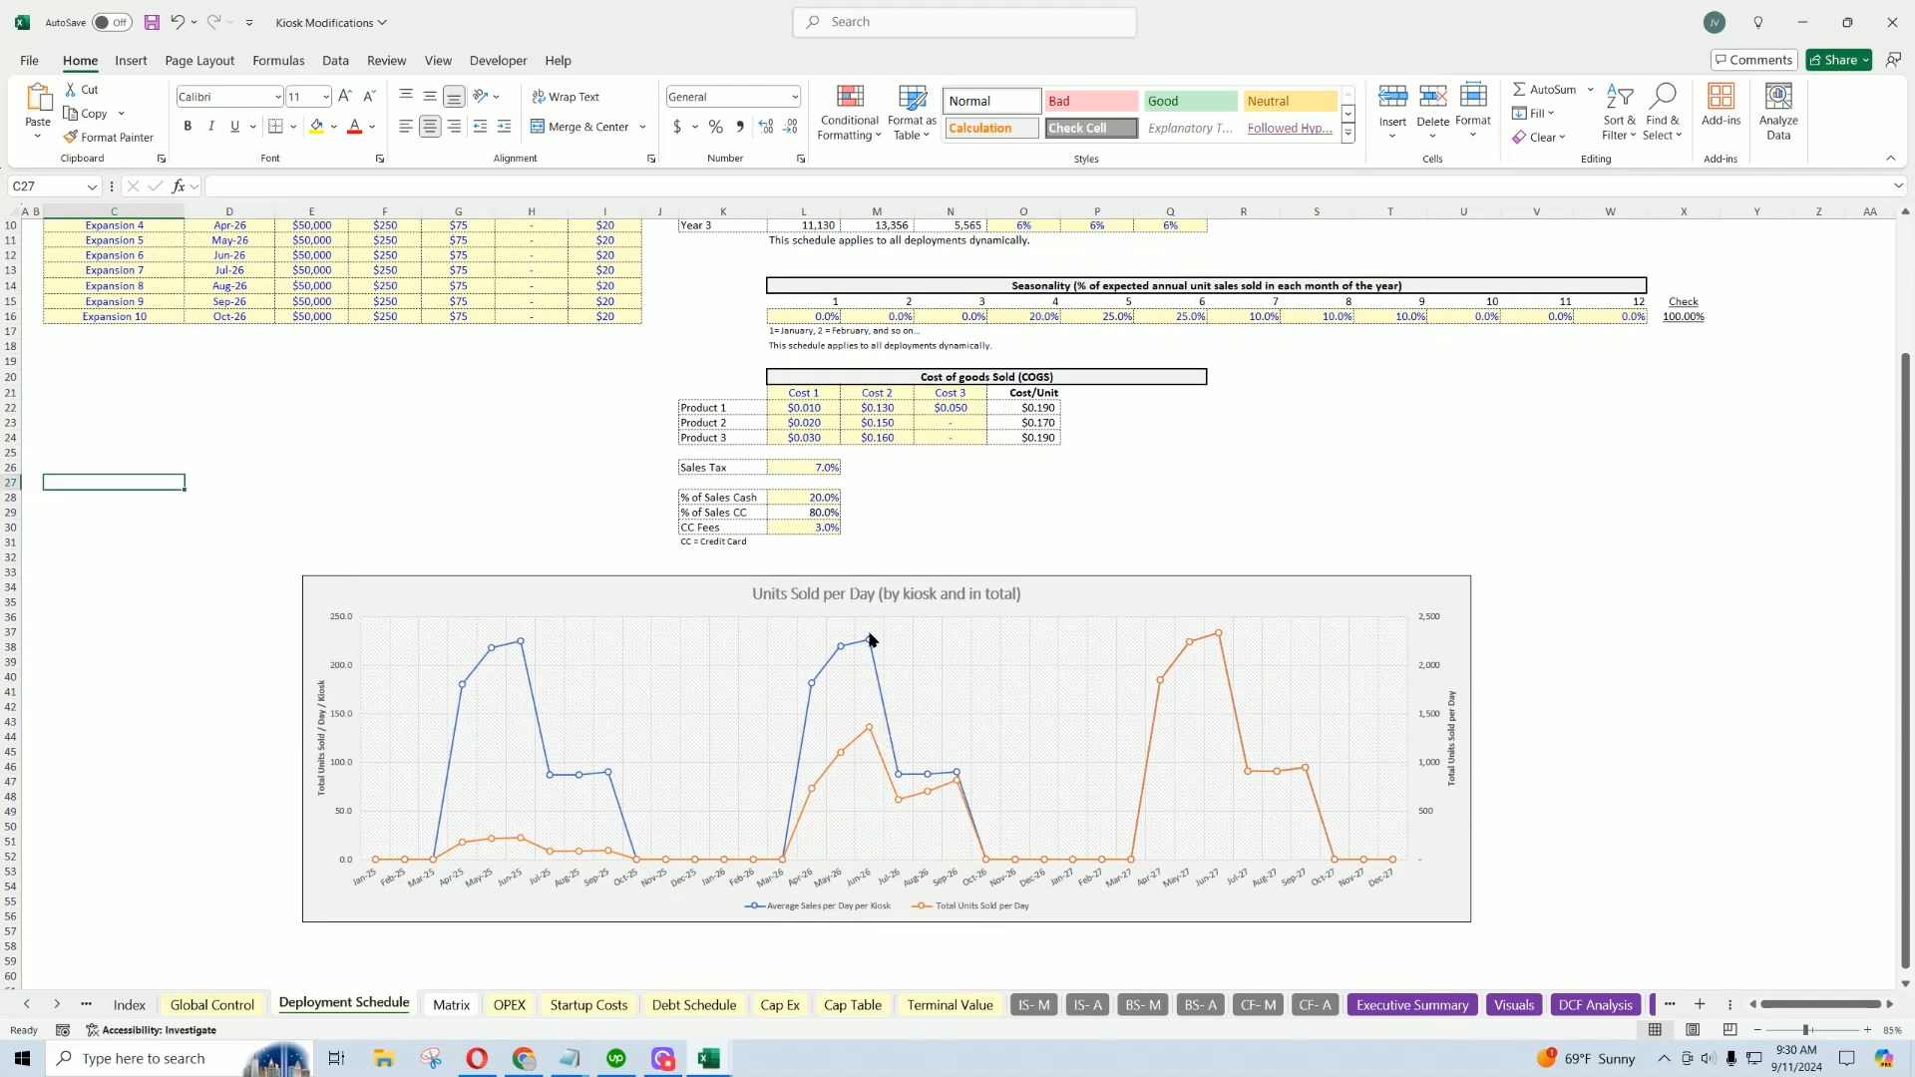
# Set the Month of Expansion to Apr-27 for Expansion 9 and to Jul-27 for Expansion 10.
pyautogui.scroll(3, 108, 498)
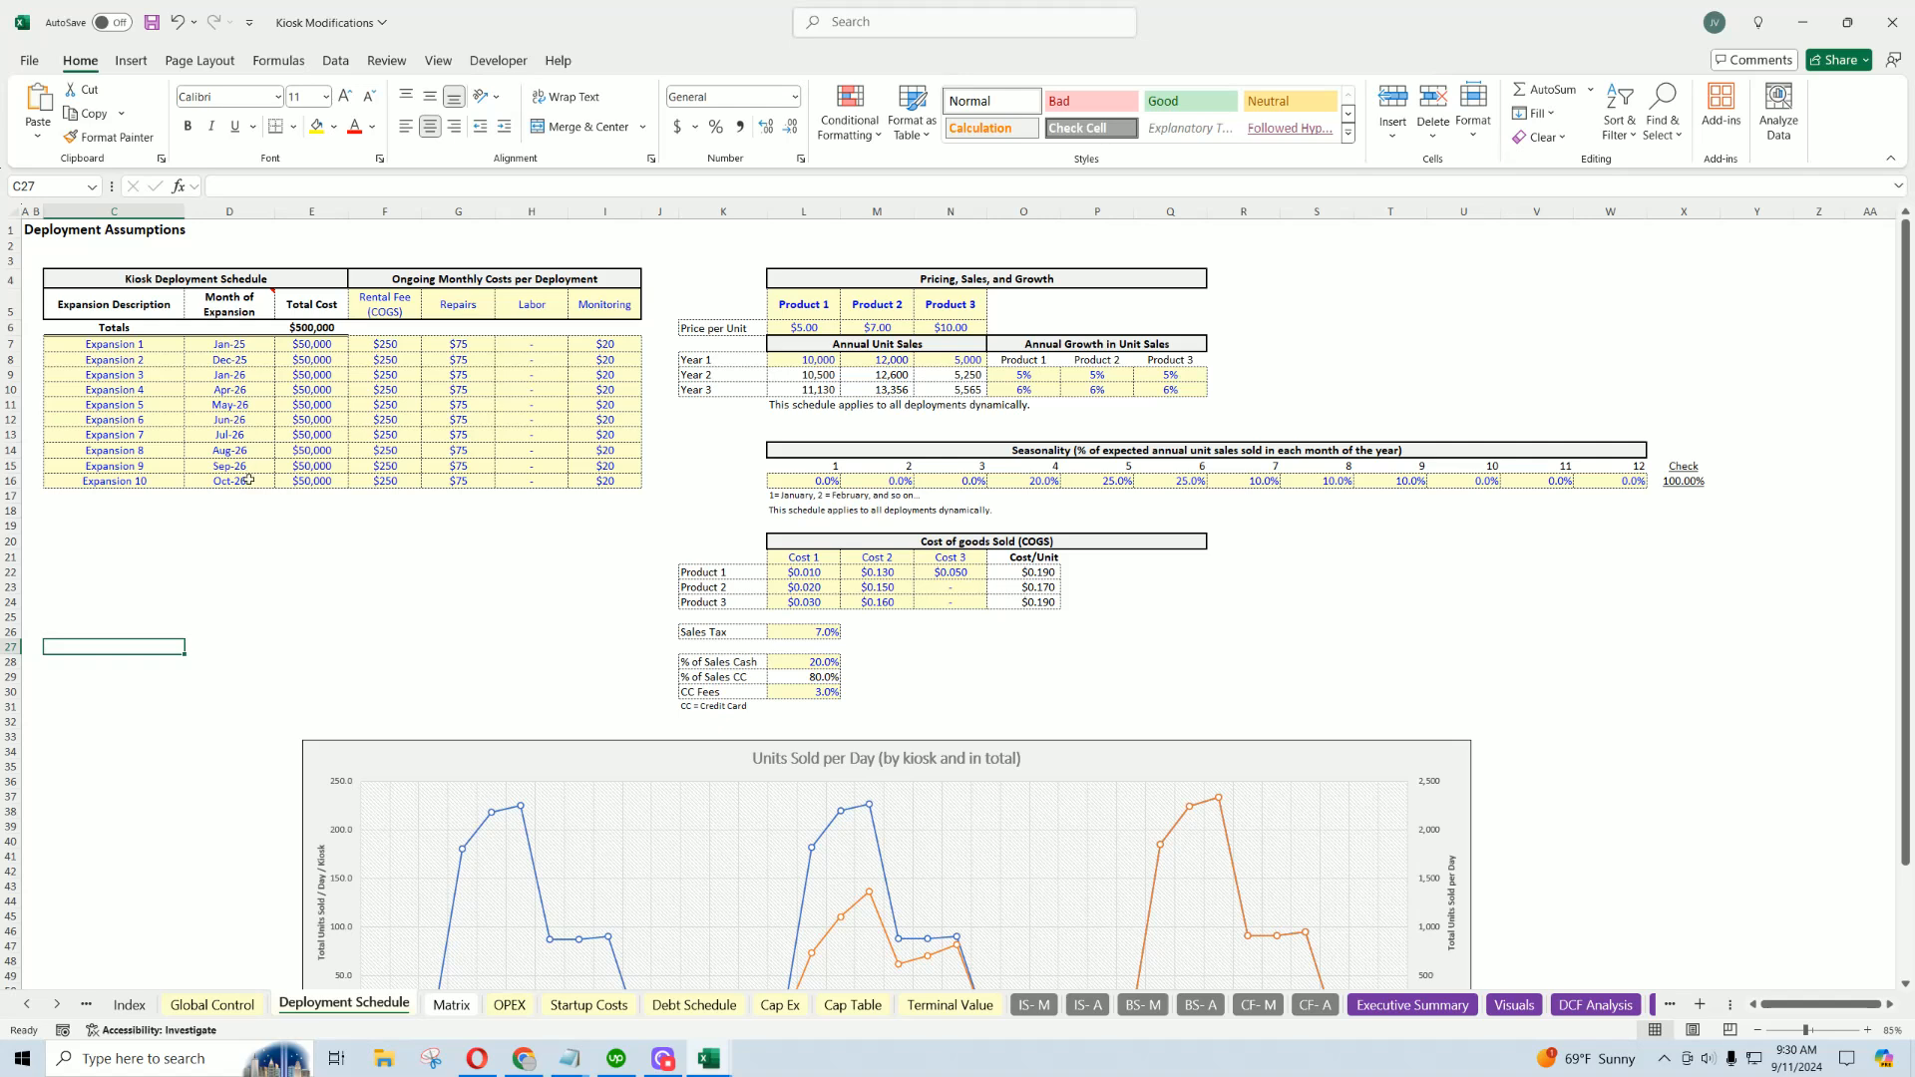
pyautogui.click(230, 466)
pyautogui.click(282, 466)
pyautogui.moveTo(282, 499); pyautogui.dragTo(283, 625)
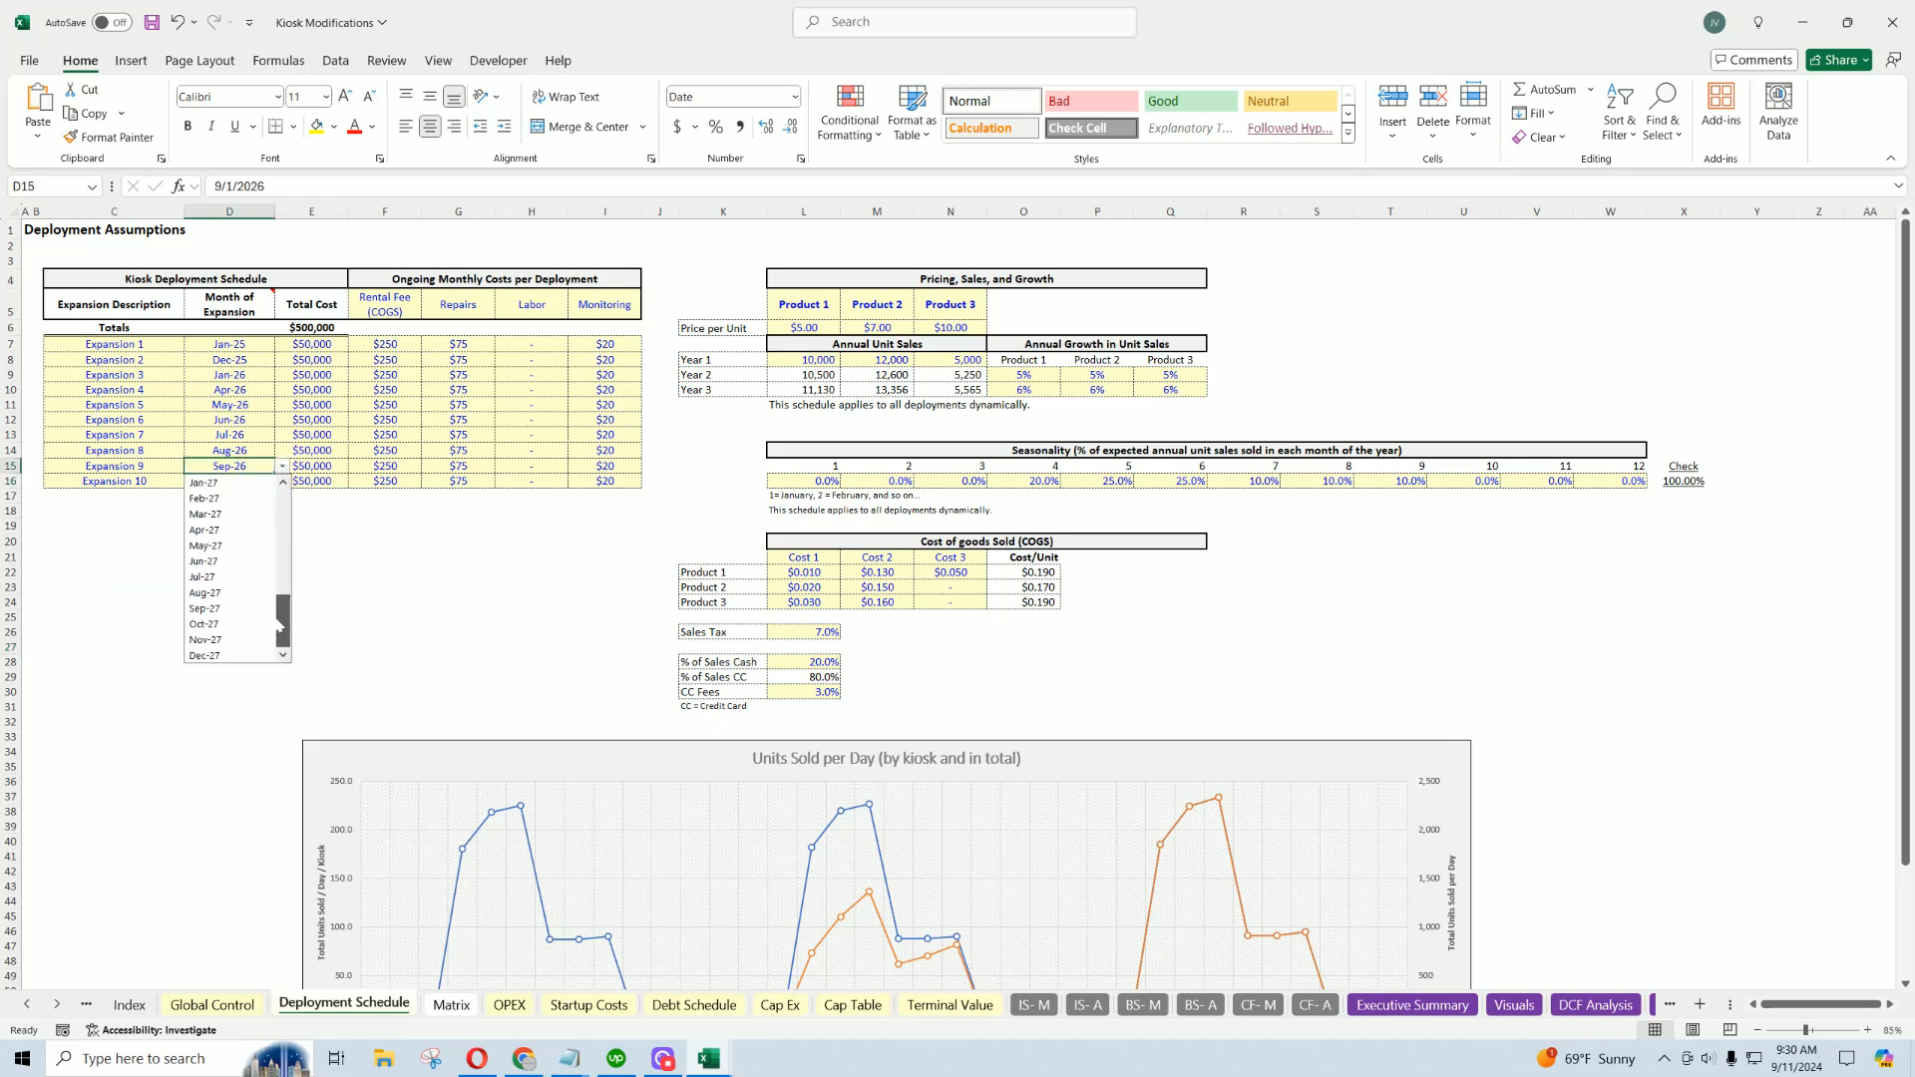
pyautogui.click(217, 529)
pyautogui.click(244, 481)
pyautogui.click(283, 481)
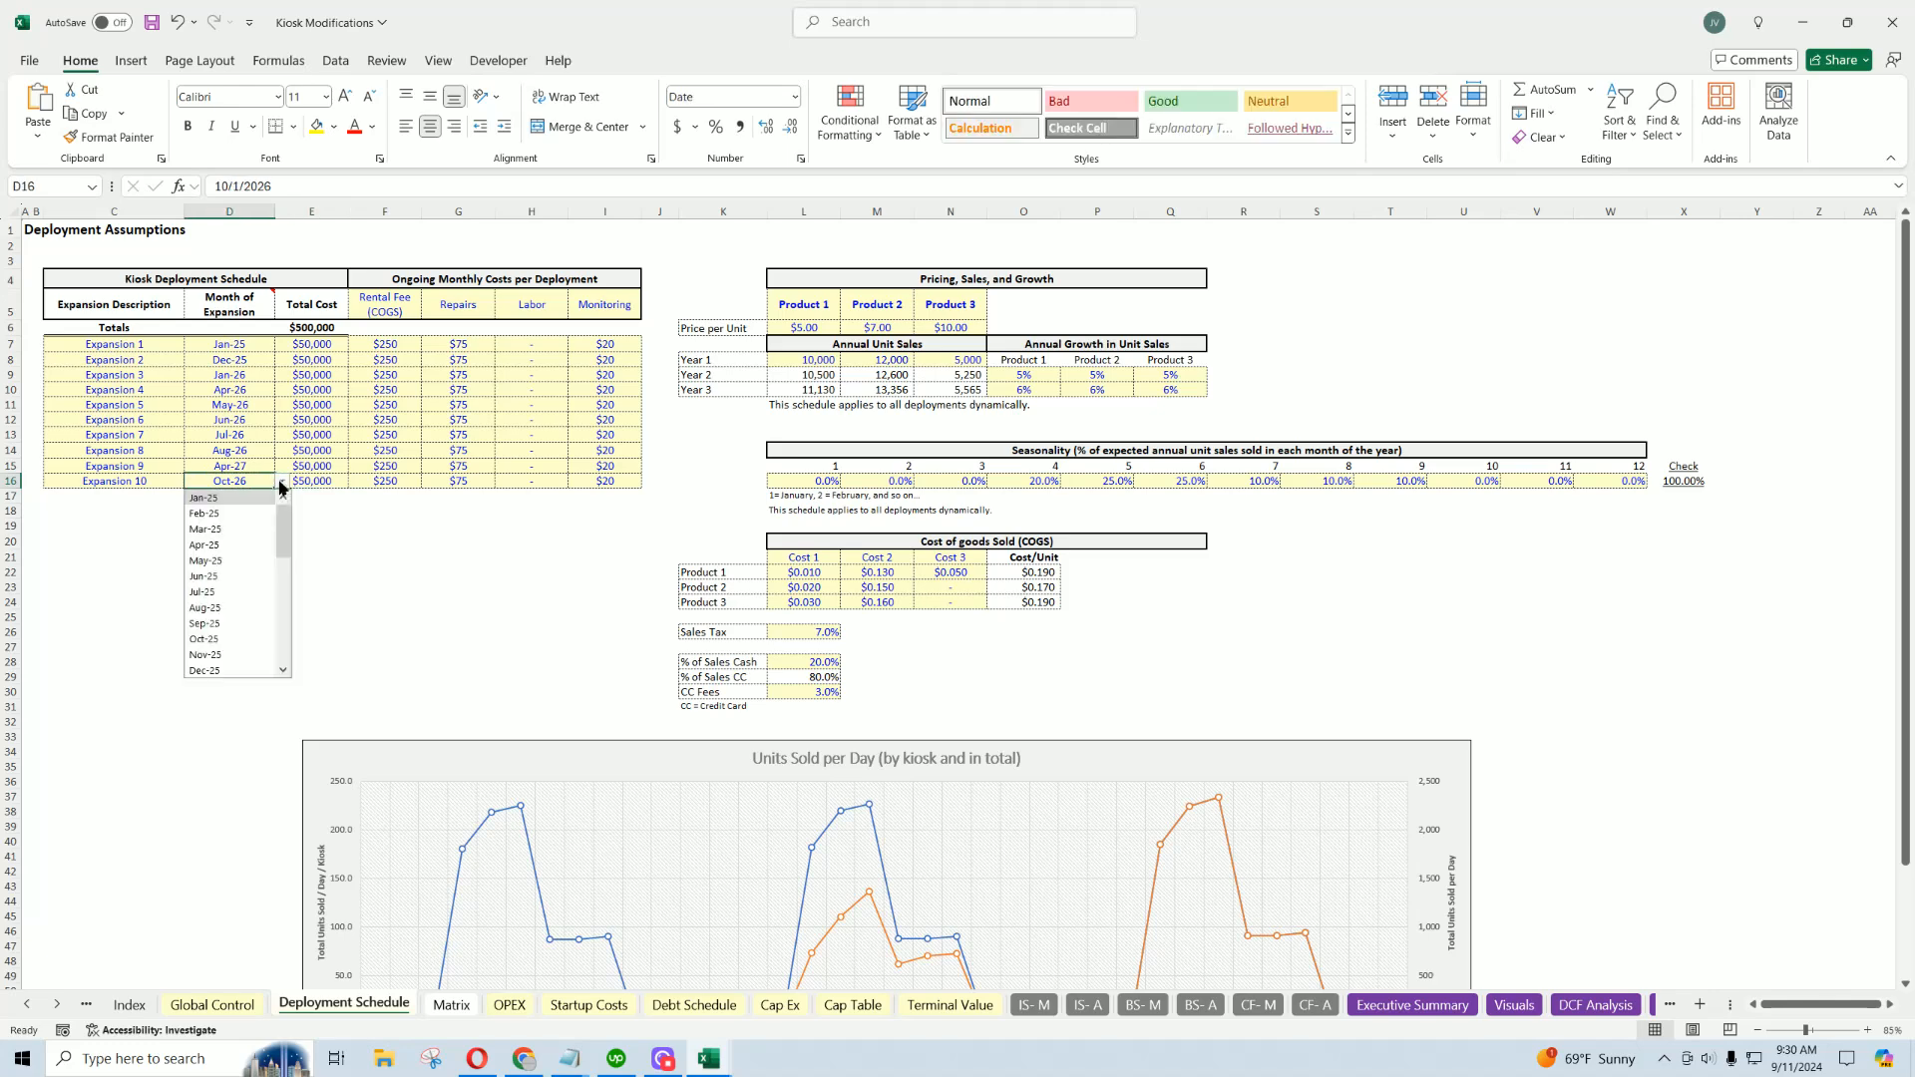
pyautogui.moveTo(283, 523); pyautogui.dragTo(283, 613)
pyautogui.click(210, 606)
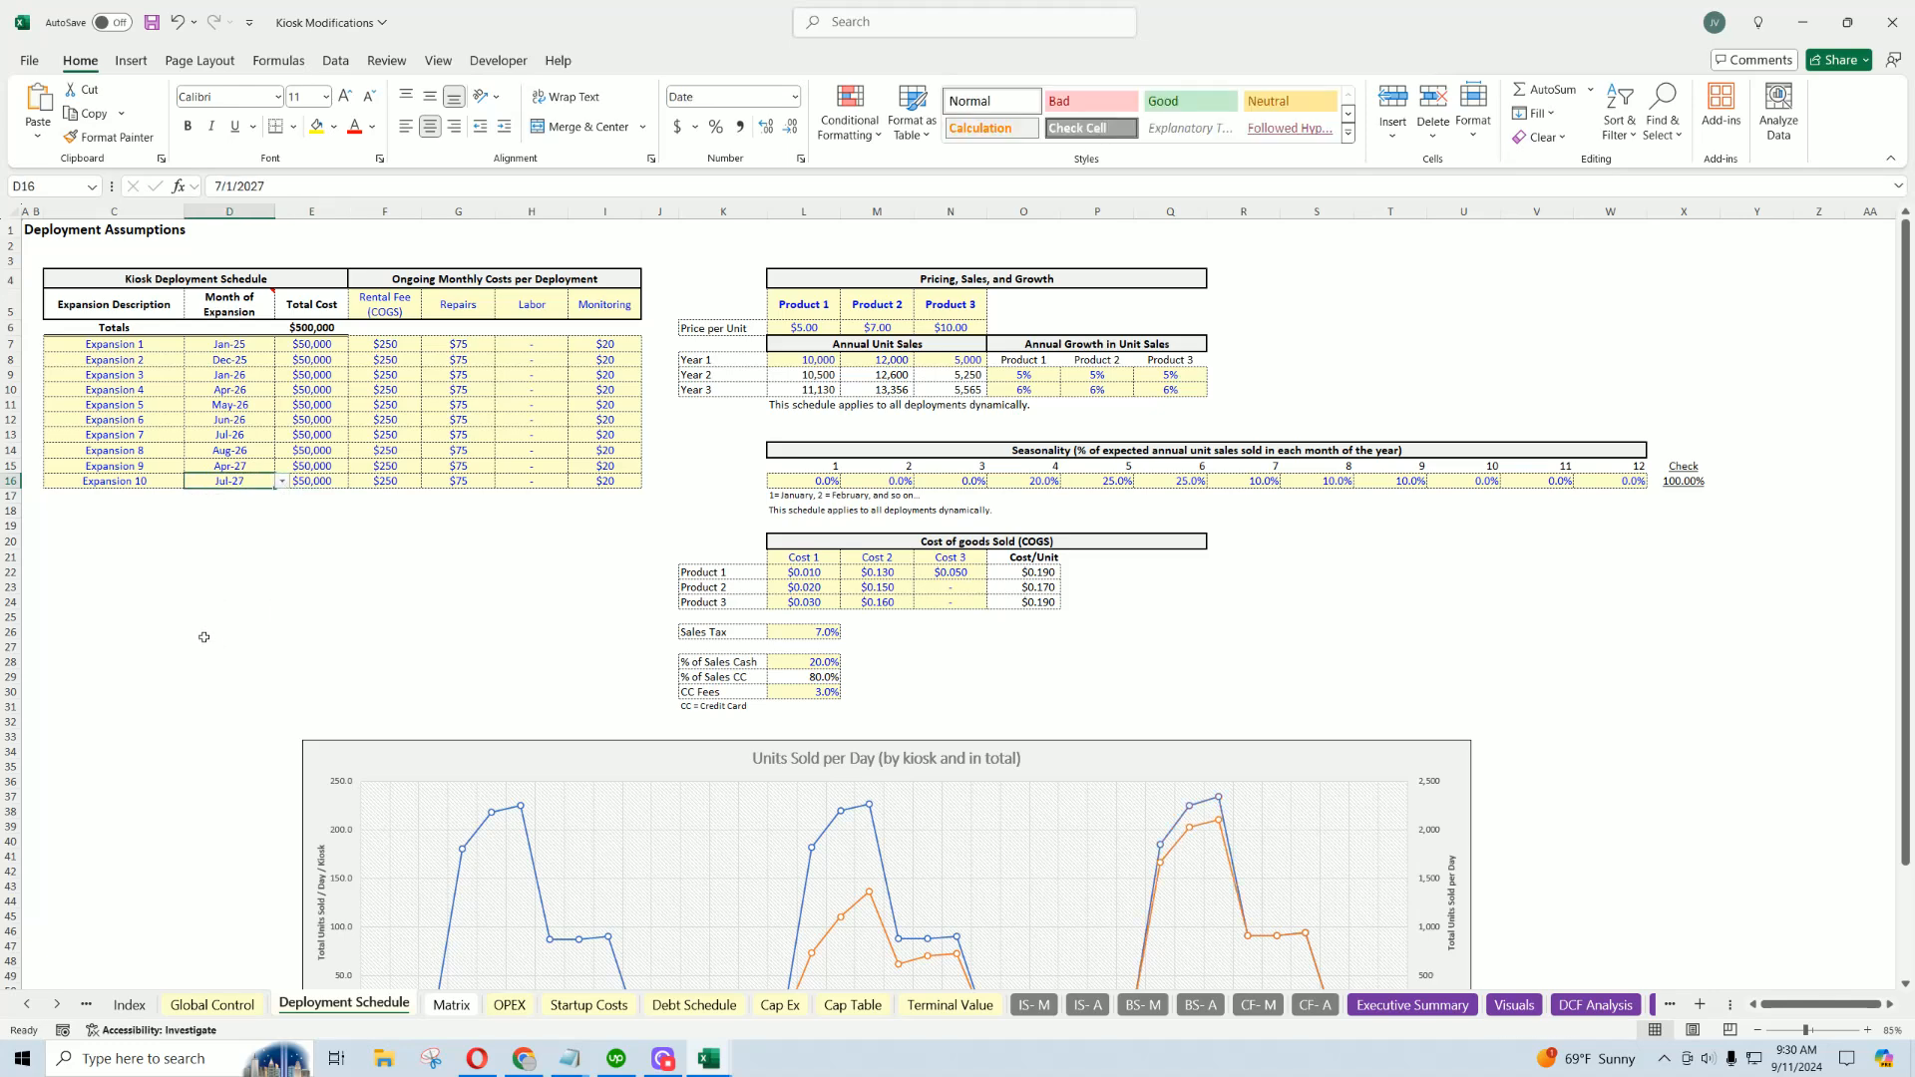
# Read the Jun-26 average sales per day per kiosk and total units sold per day in the Units Sold per Day chart.
pyautogui.scroll(-3, 131, 695)
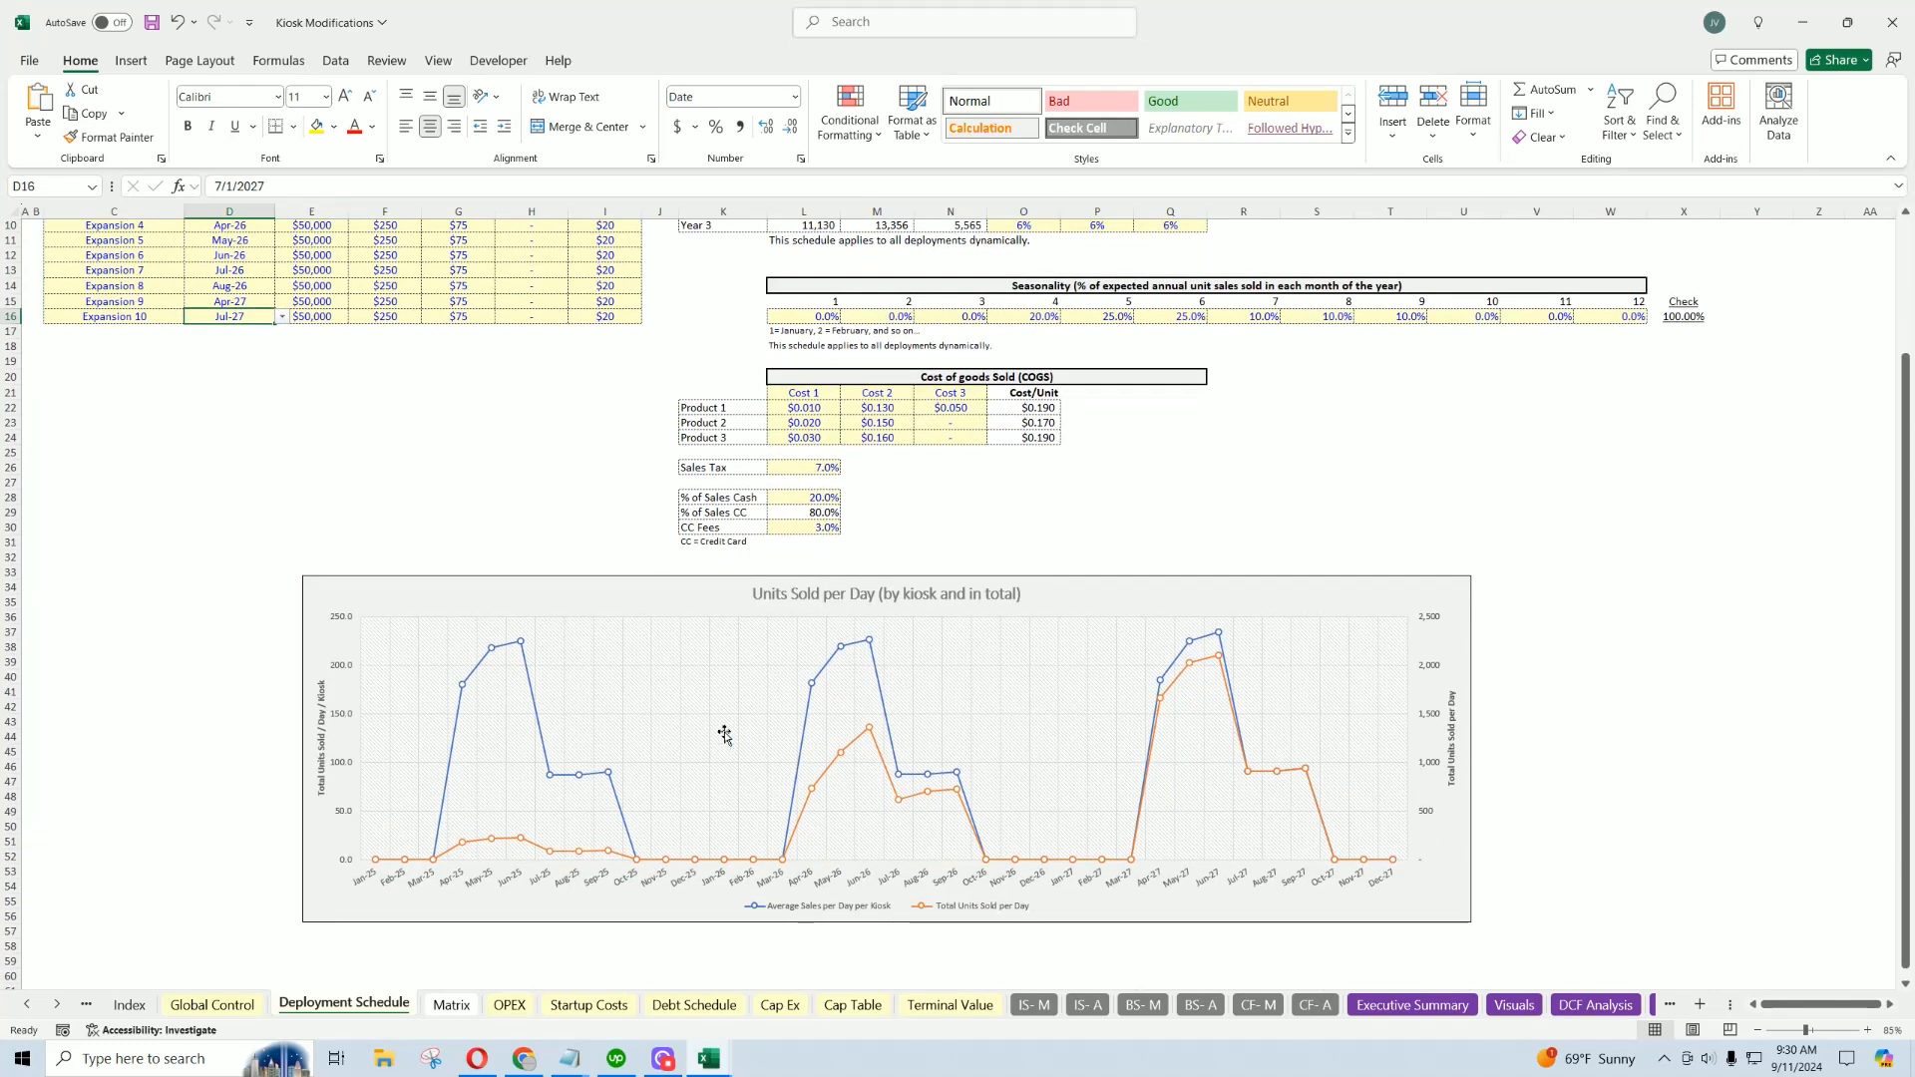
pyautogui.moveTo(869, 644)
pyautogui.moveTo(868, 733)
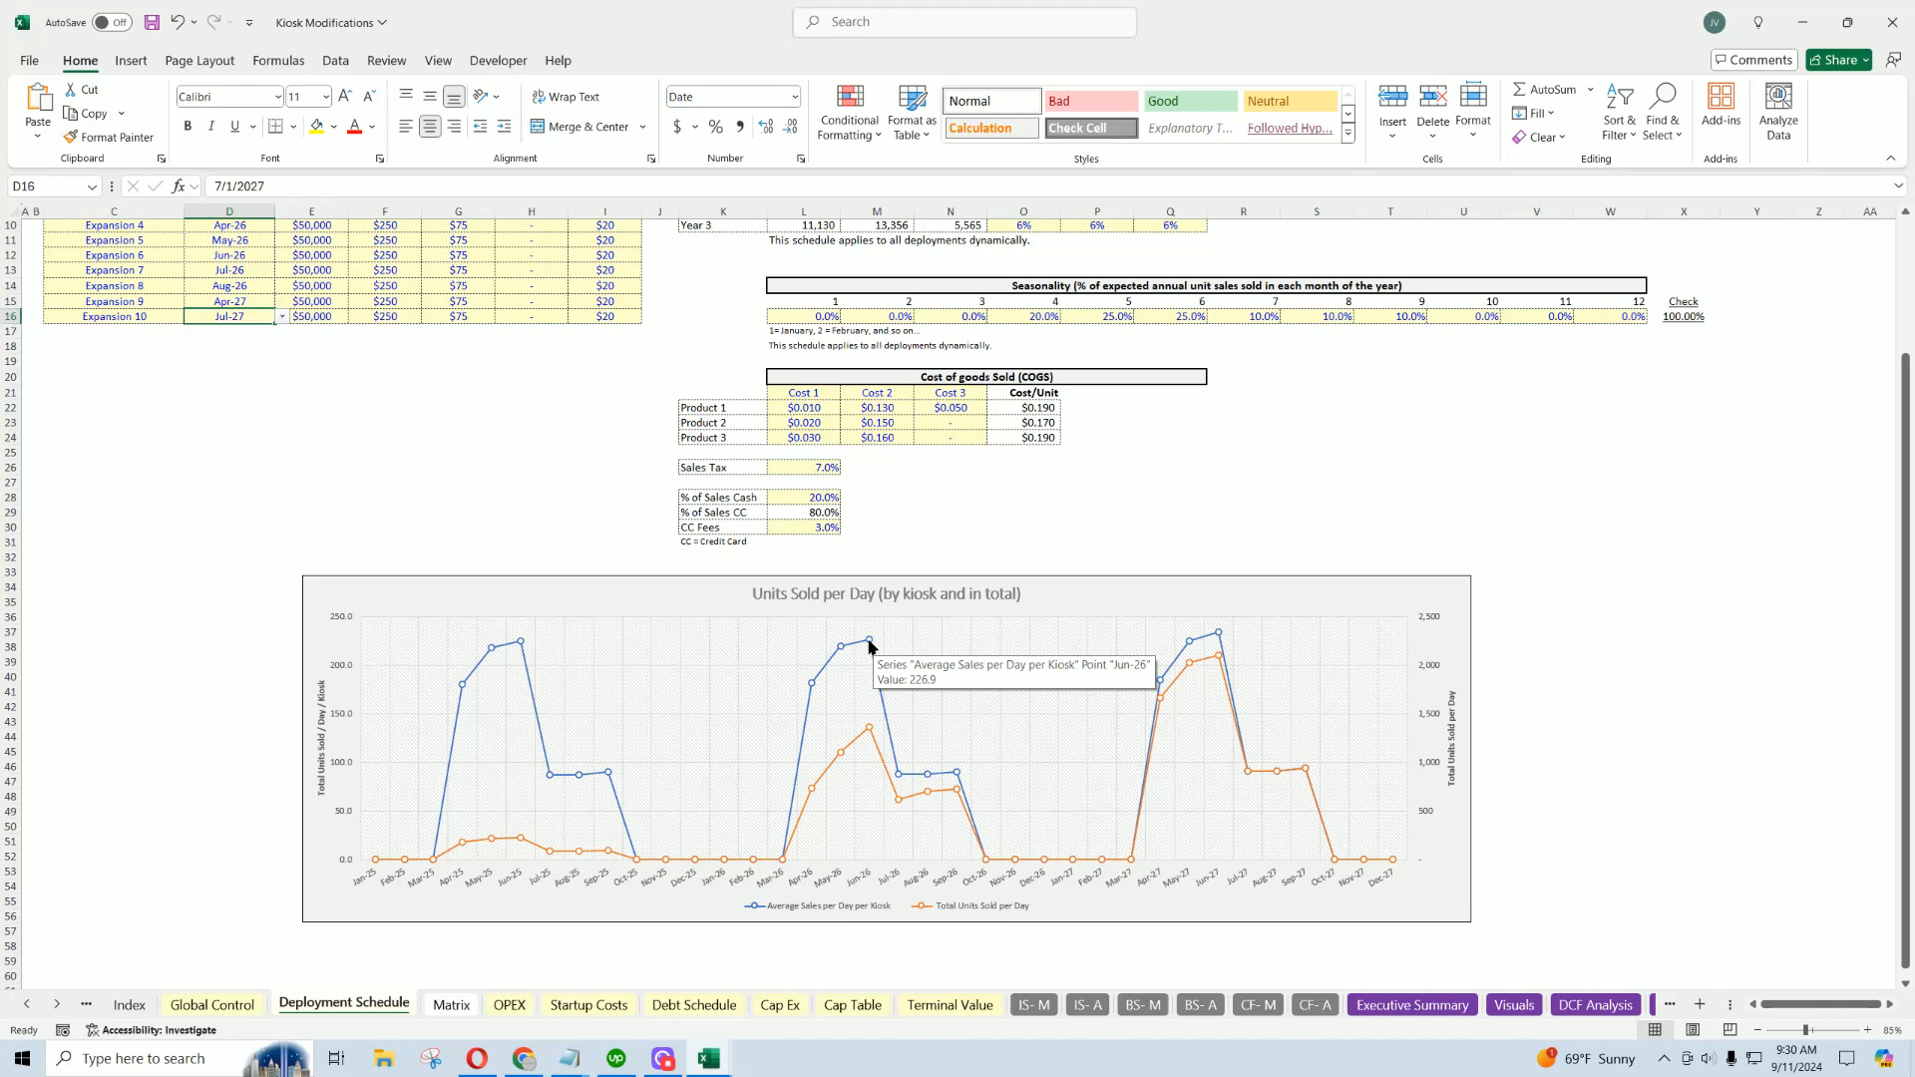
# On the Monthly Detail sheet, inspect the Apr-25 formula for Average Sales per Day per Kiosk.
pyautogui.click(1655, 1004)
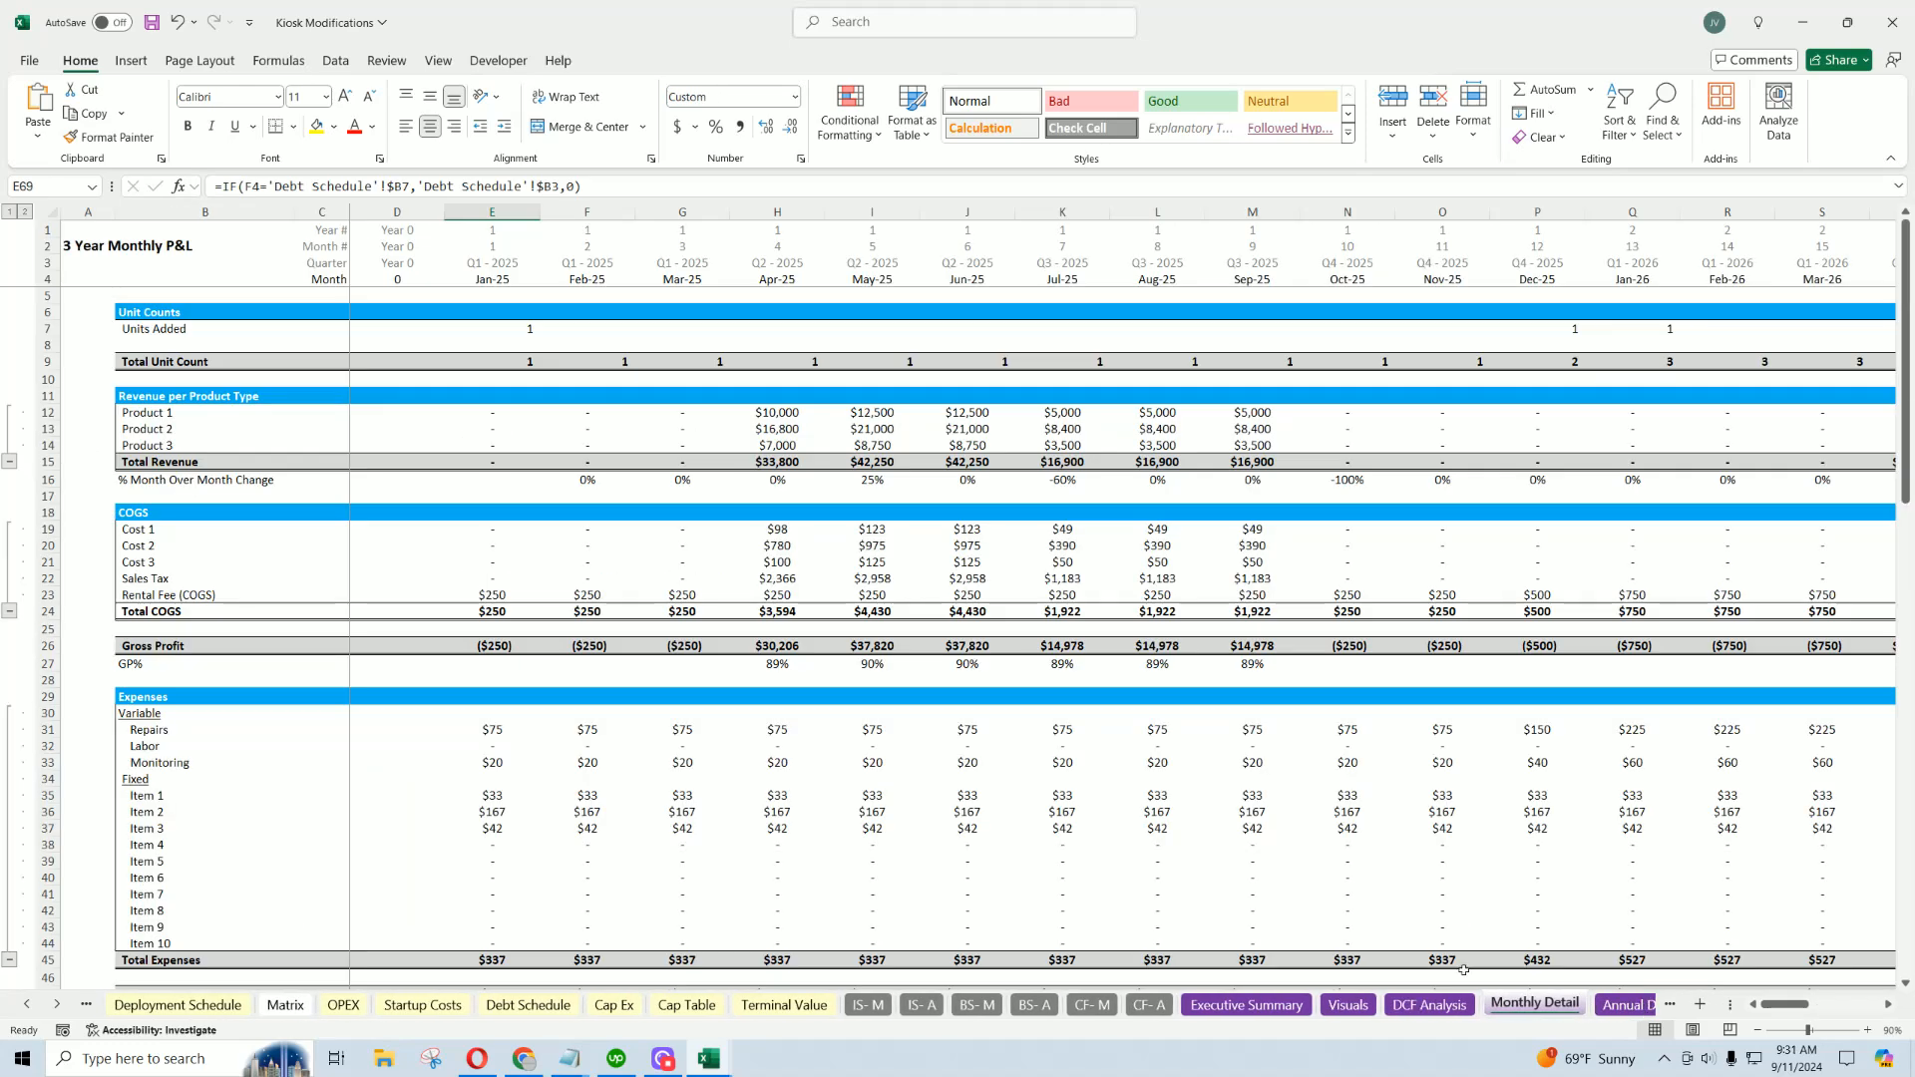
pyautogui.scroll(-15, 731, 752)
pyautogui.scroll(8, 731, 752)
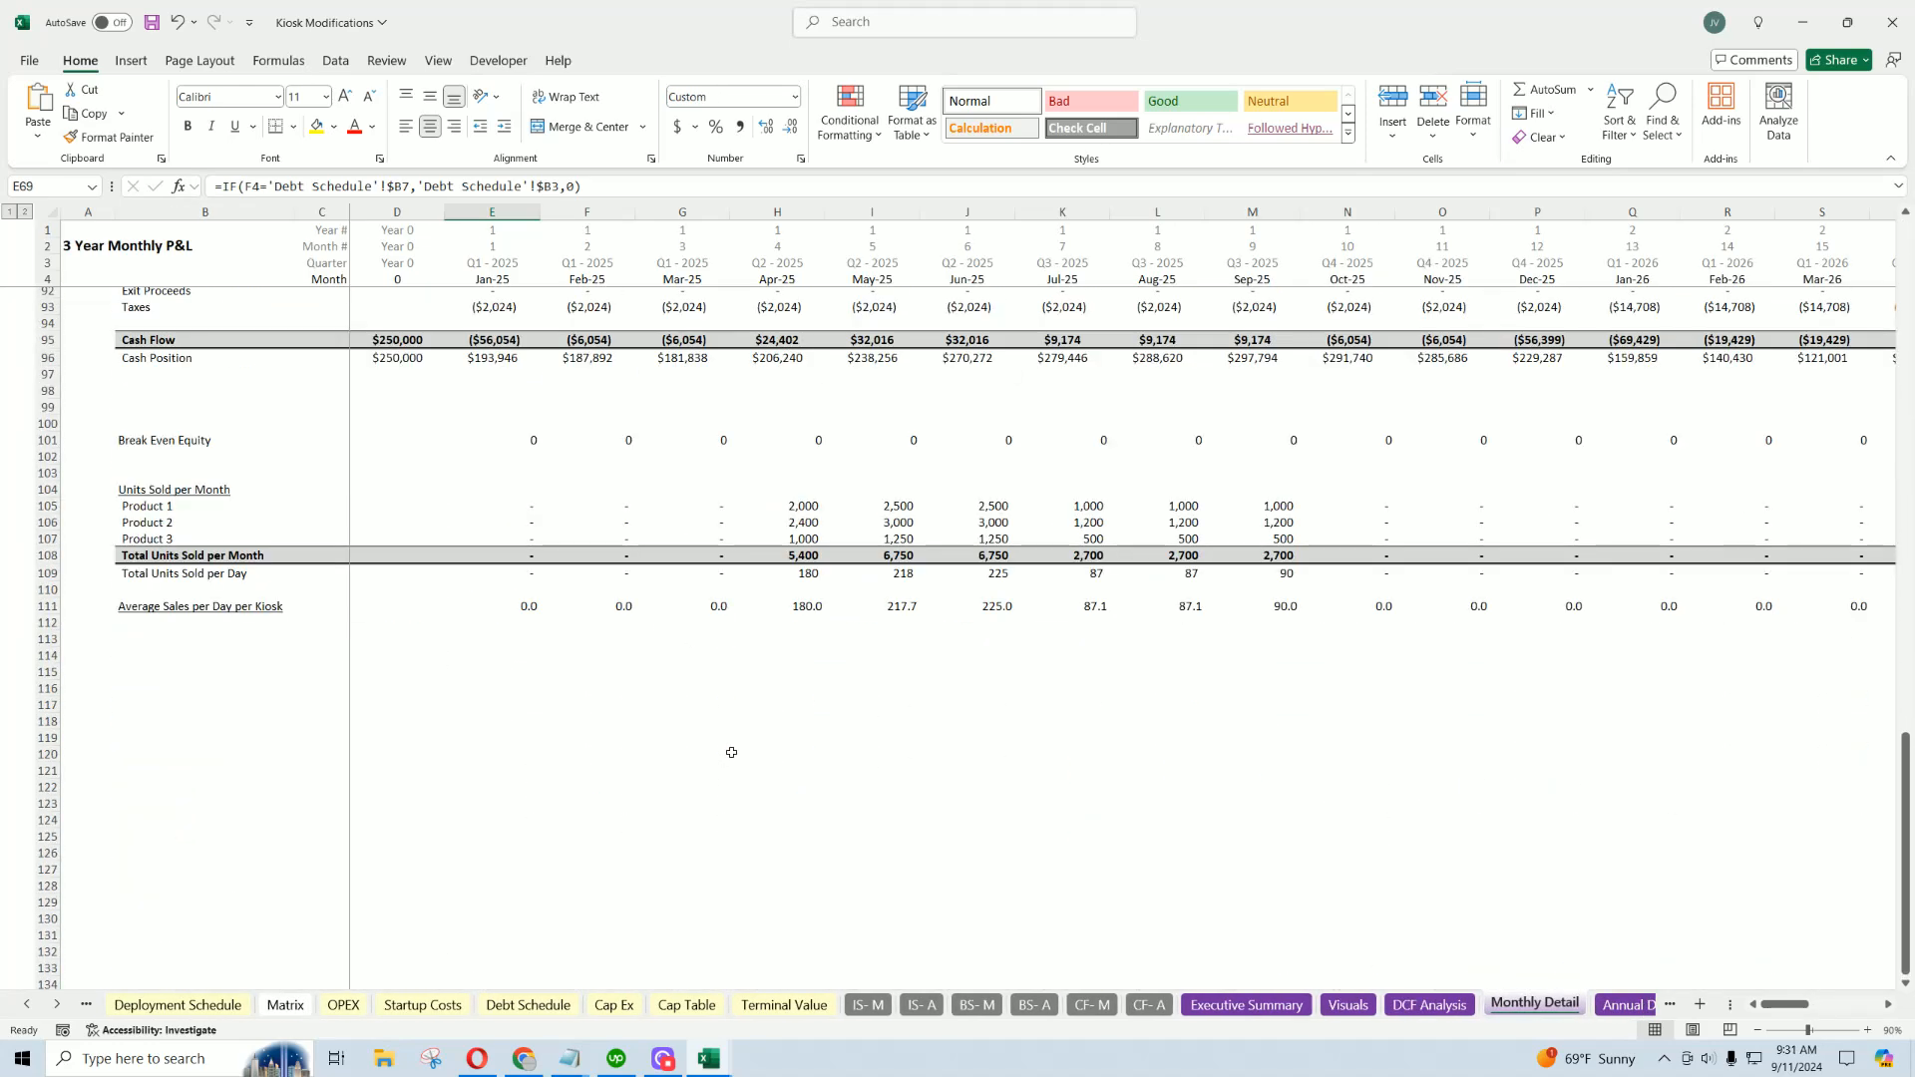
pyautogui.moveTo(532, 605); pyautogui.dragTo(720, 605)
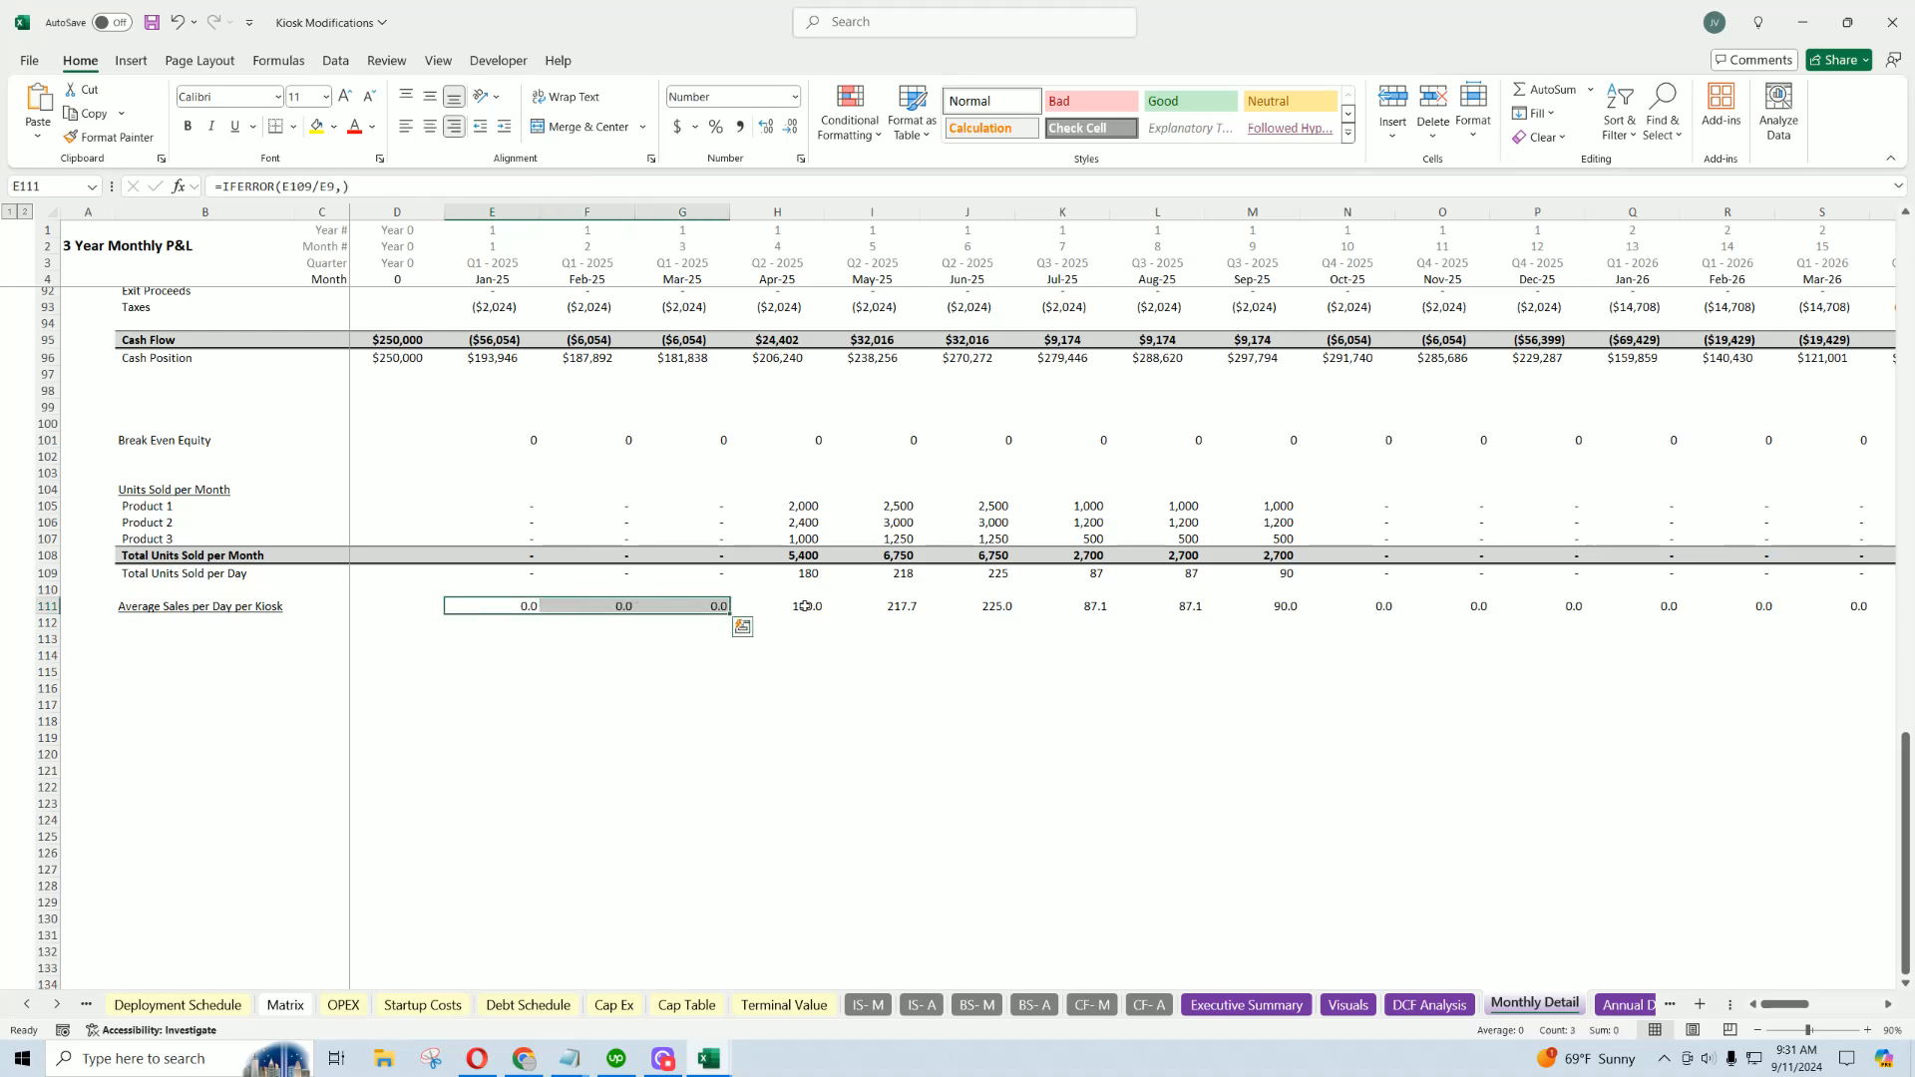
pyautogui.doubleClick(804, 605)
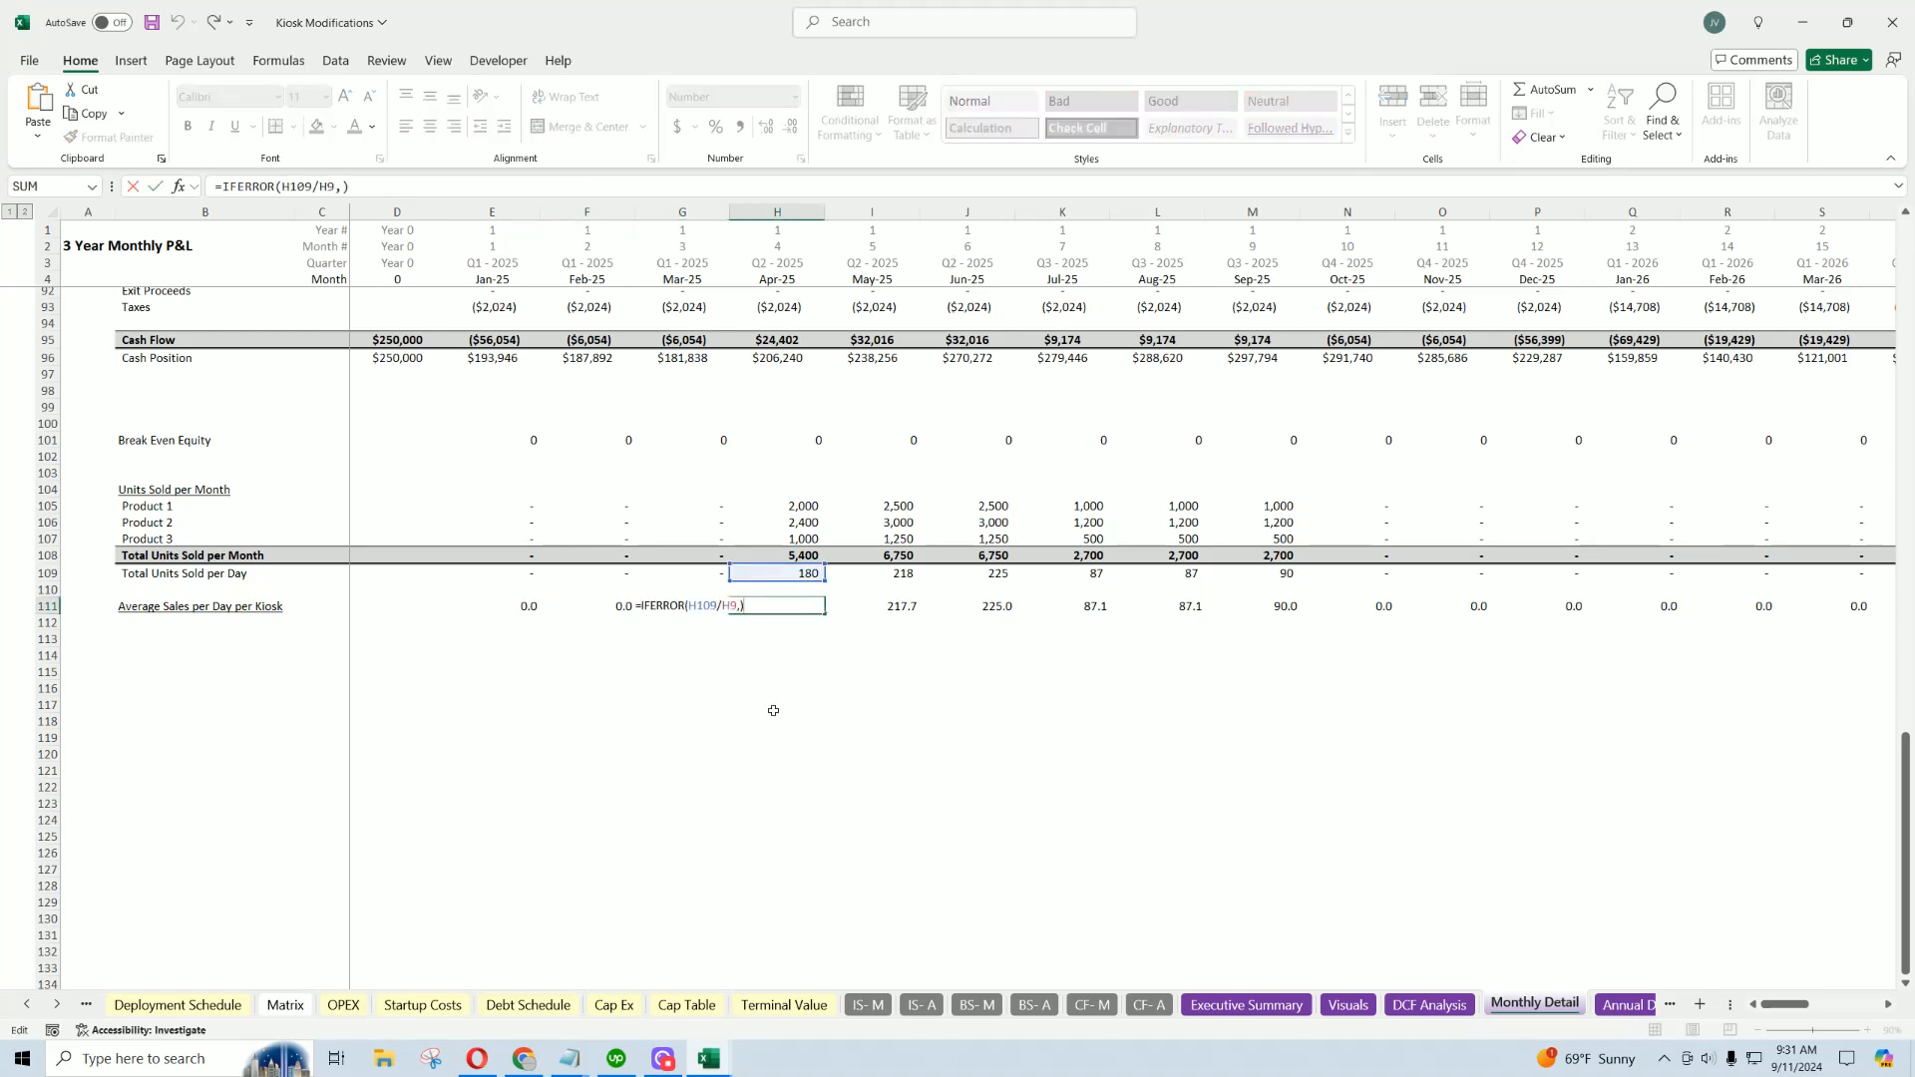
pyautogui.press('Escape')
# Inspect the Apr-25 Total Units Sold per Day formula and trace the per-kiosk average's divisor to Total Unit Count.
pyautogui.doubleClick(800, 574)
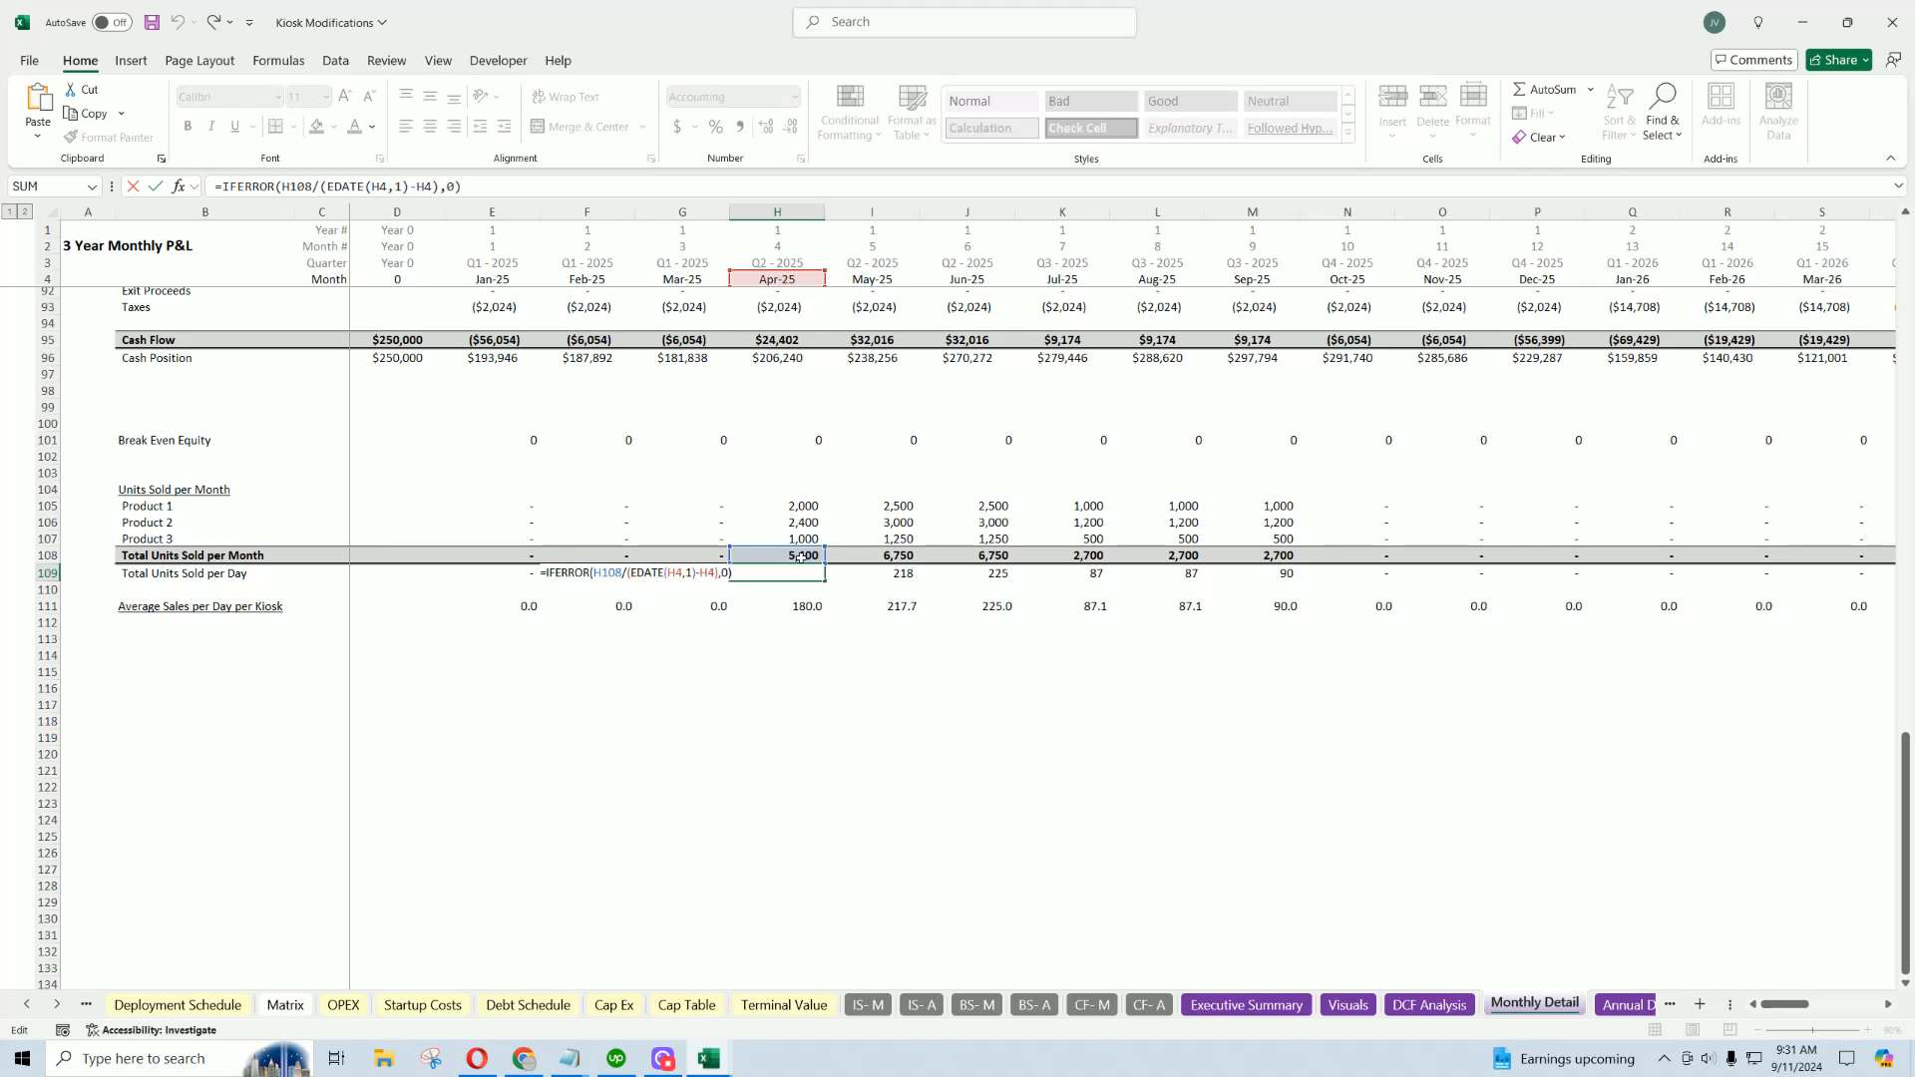
pyautogui.press('Escape')
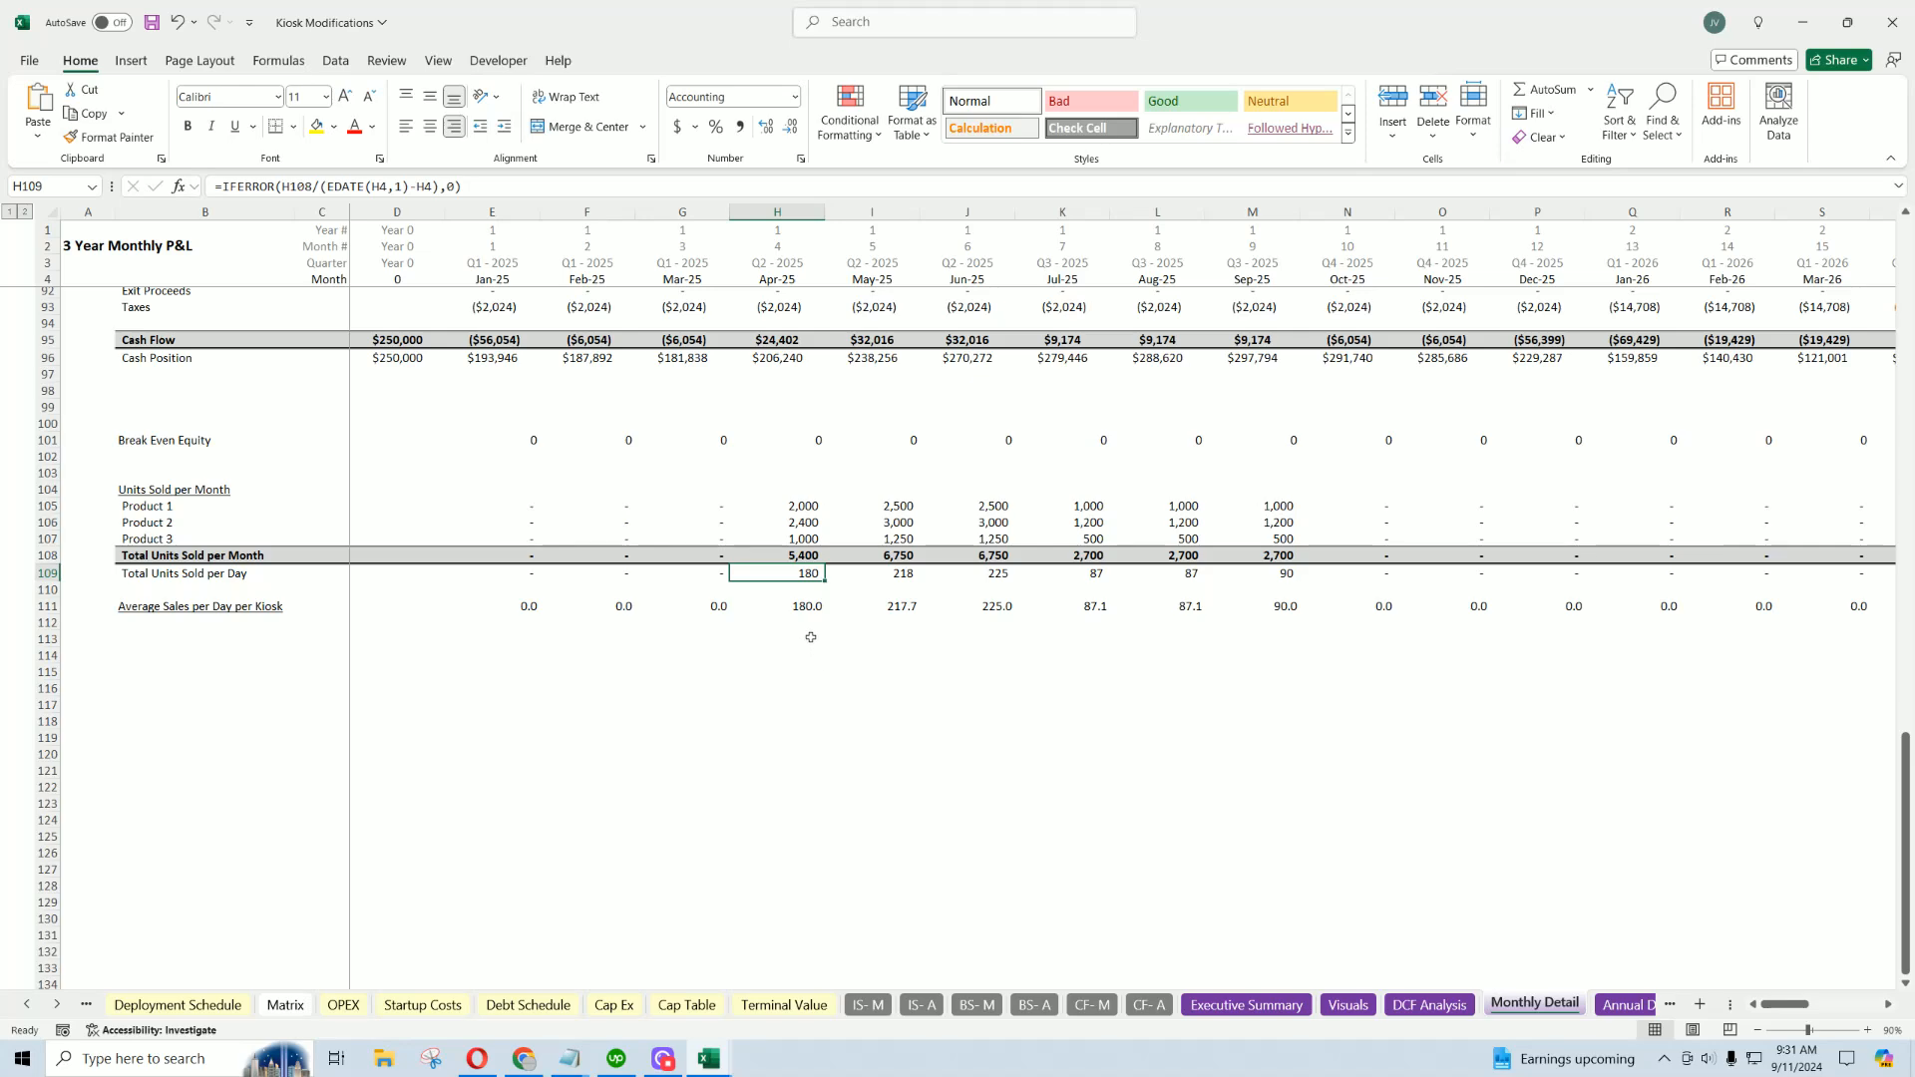
pyautogui.click(809, 605)
pyautogui.doubleClick(809, 605)
pyautogui.scroll(20, 800, 569)
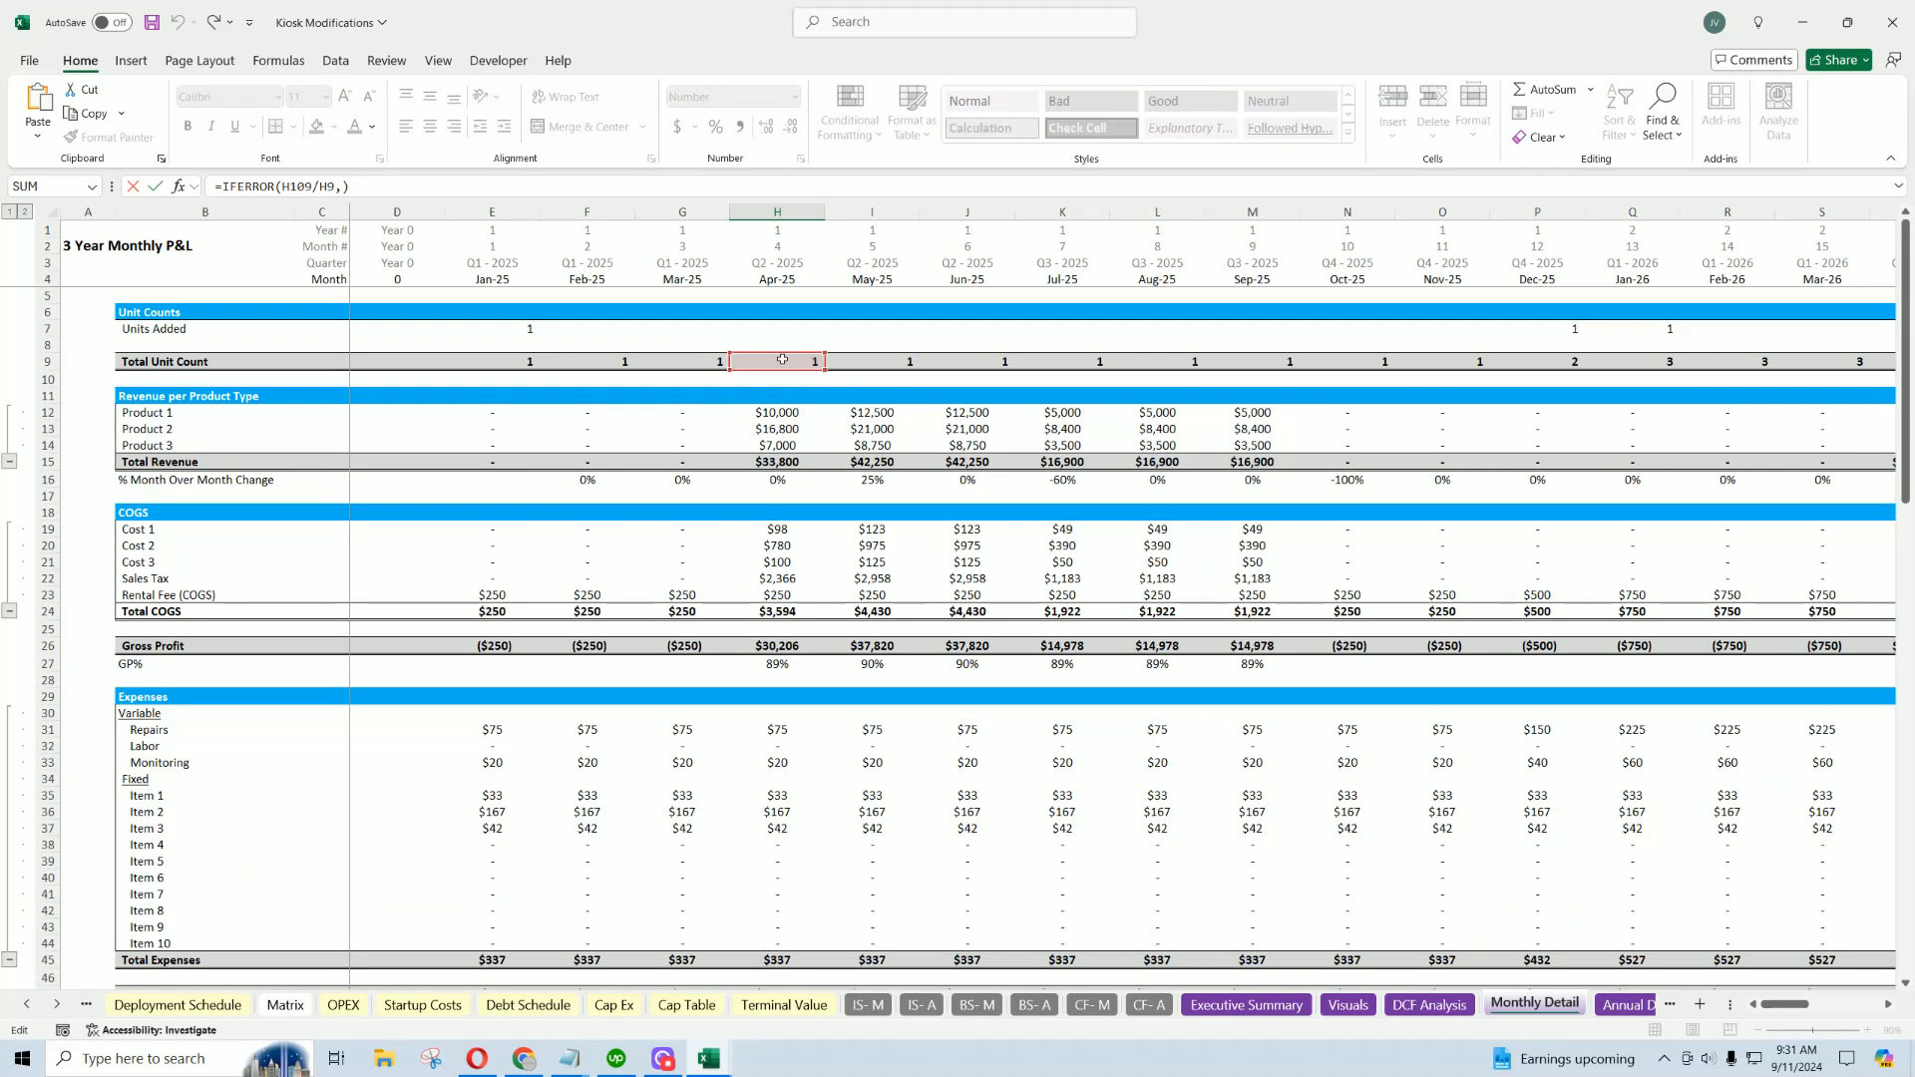
pyautogui.press('Return')
pyautogui.scroll(-4, 822, 922)
pyautogui.click(808, 777)
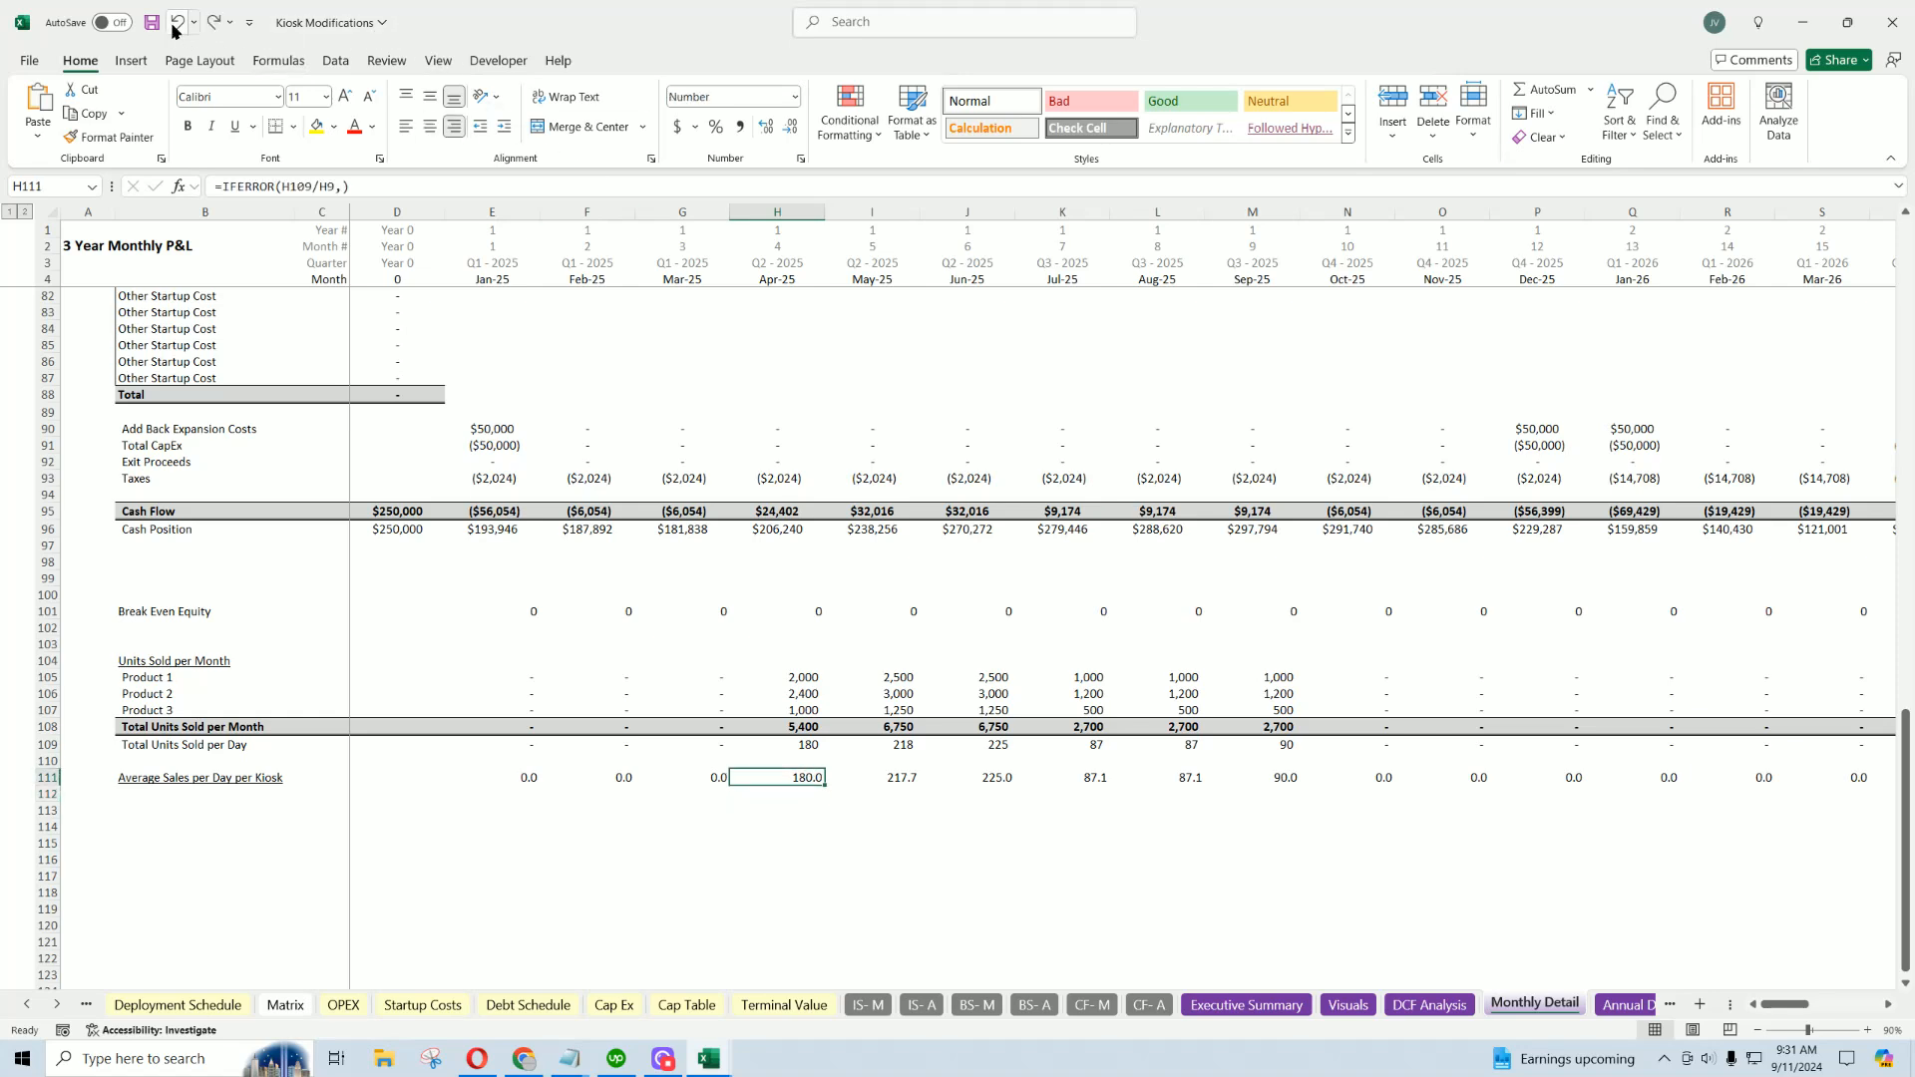
pyautogui.press('Up')
pyautogui.press('Up')
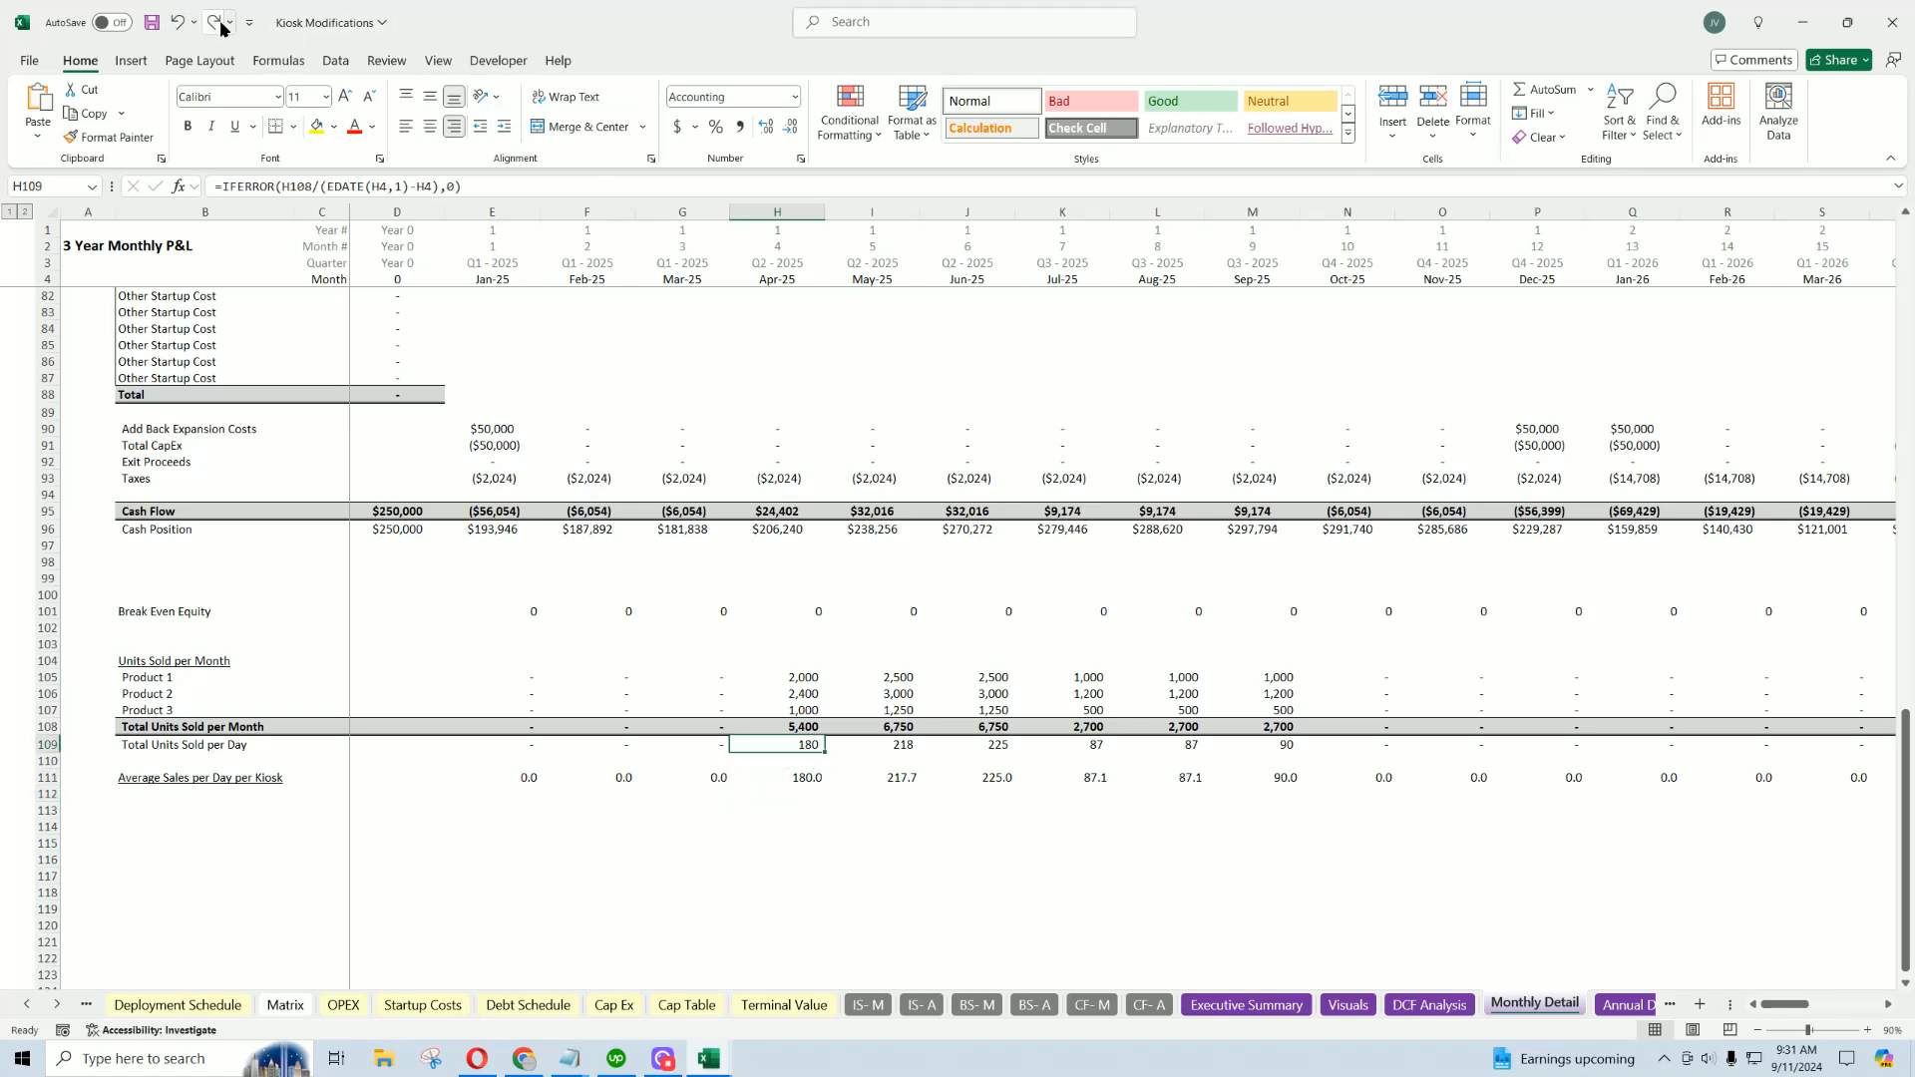
pyautogui.click(219, 22)
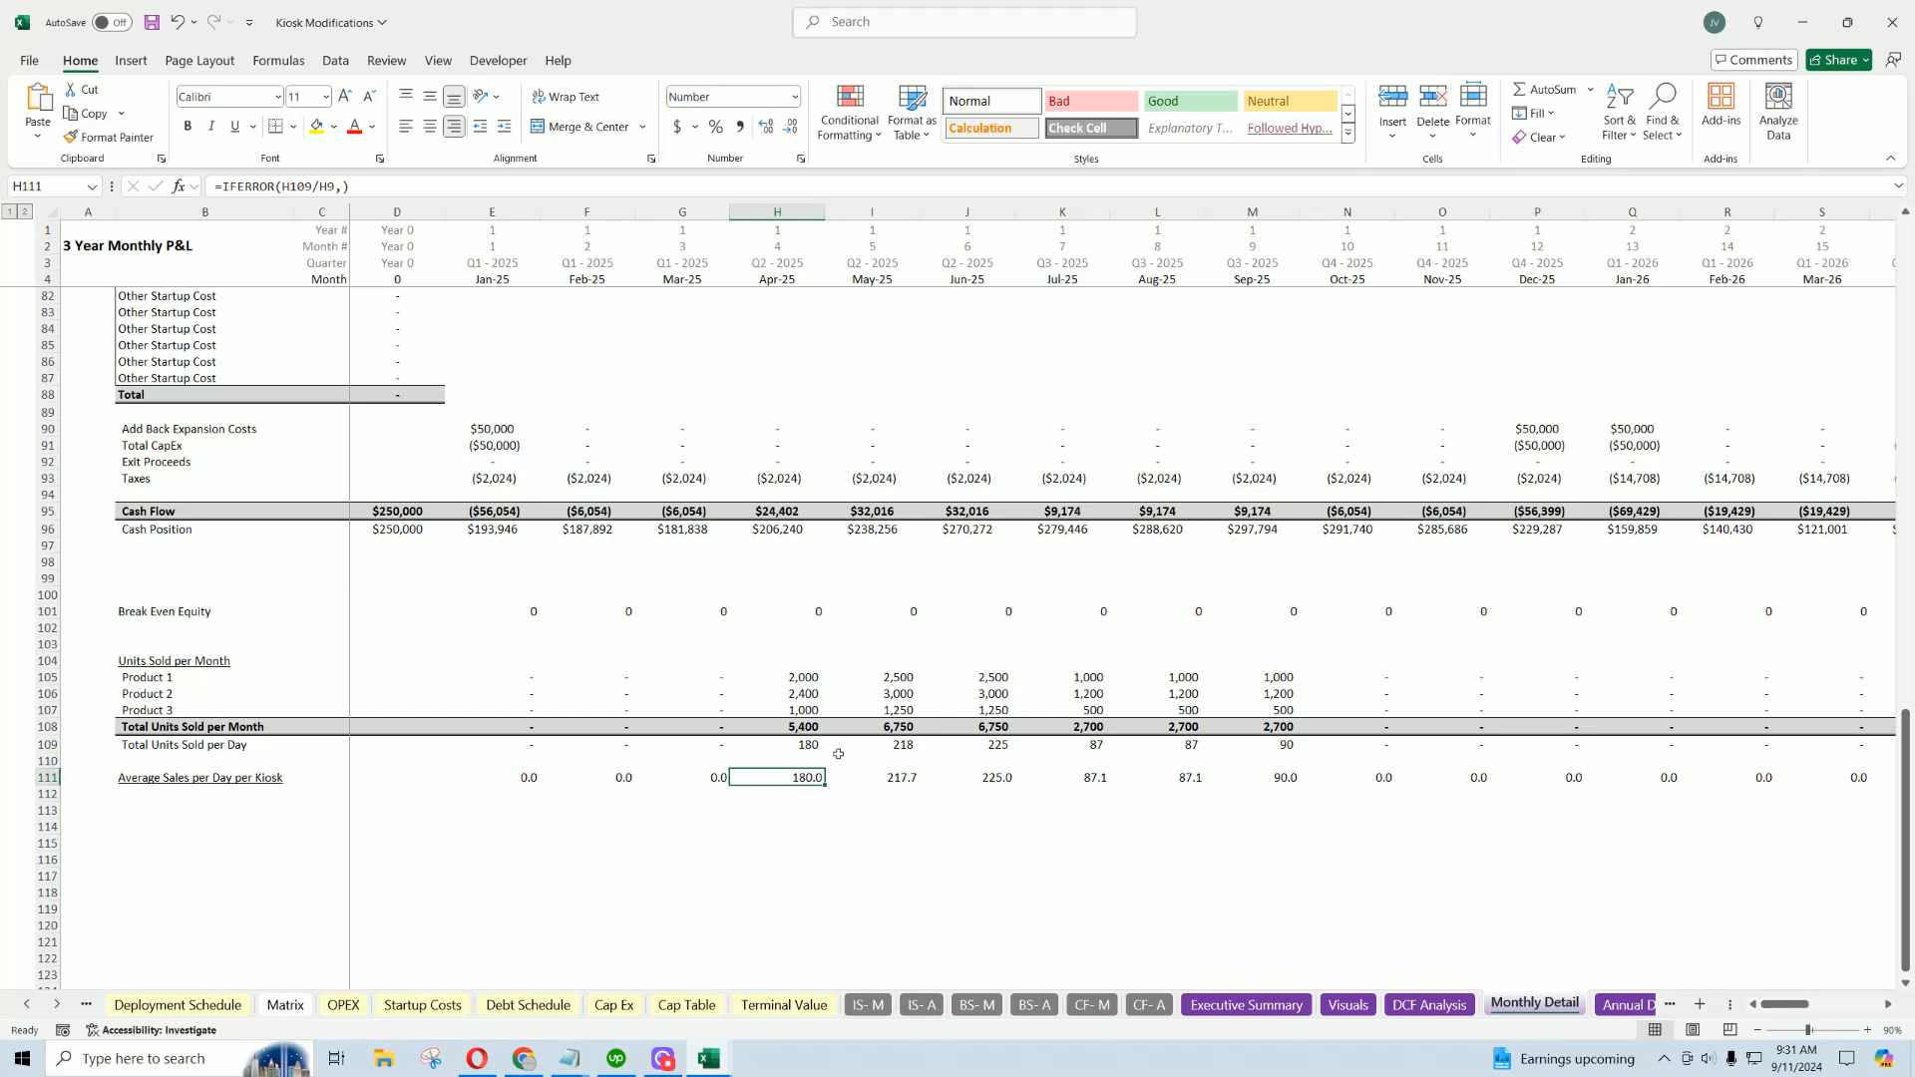
# Follow the Average Sales per Day per Kiosk row from Apr-25 into 2026, examining the months April through September 2026.
pyautogui.press('Right')
pyautogui.press('Right')
pyautogui.press('Right')
pyautogui.press('Right')
pyautogui.press('Right')
pyautogui.press('Right')
pyautogui.press('Right')
pyautogui.press('Right')
pyautogui.press('Right')
pyautogui.press('Right')
pyautogui.press('Right')
pyautogui.press('Right')
pyautogui.press('Right')
pyautogui.press('Right')
pyautogui.press('Right')
pyautogui.press('Right')
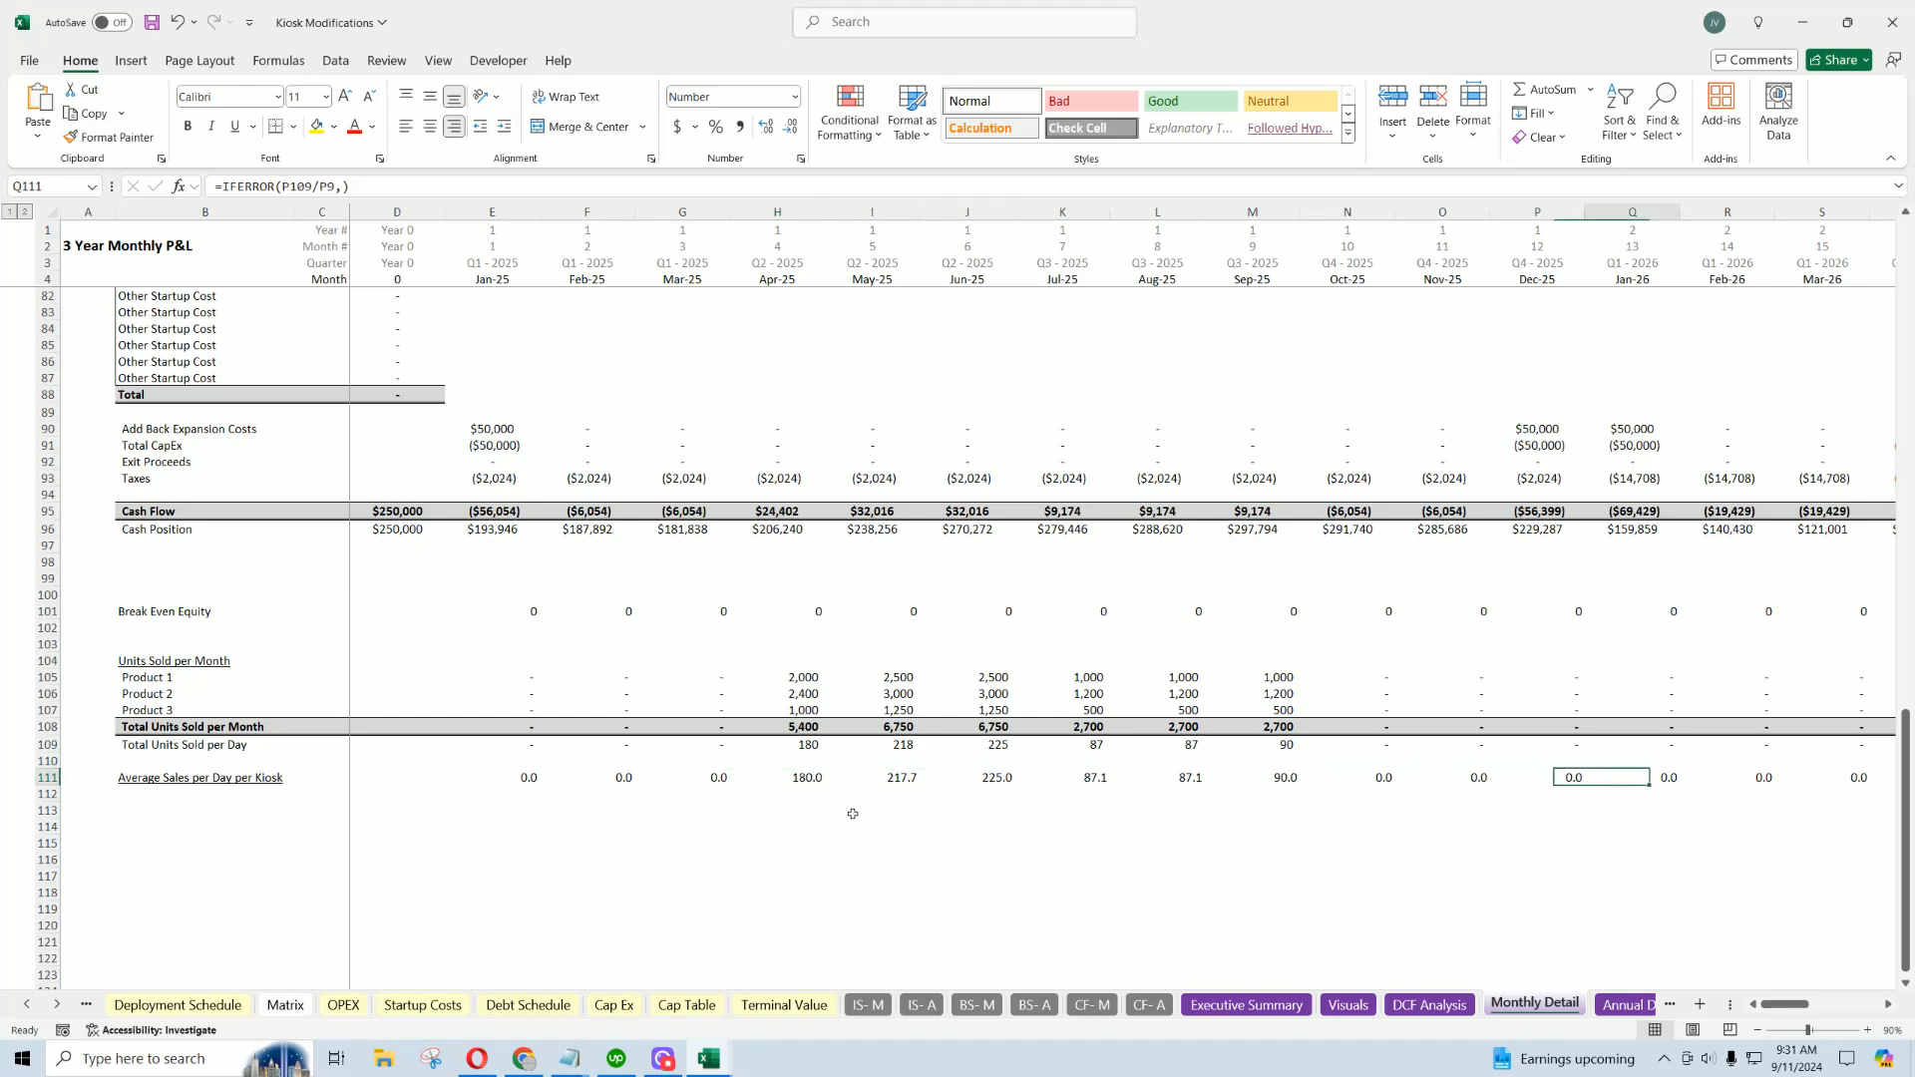
pyautogui.press('Right')
pyautogui.press('Right')
pyautogui.press('Right')
pyautogui.press('Right')
pyautogui.press('Right')
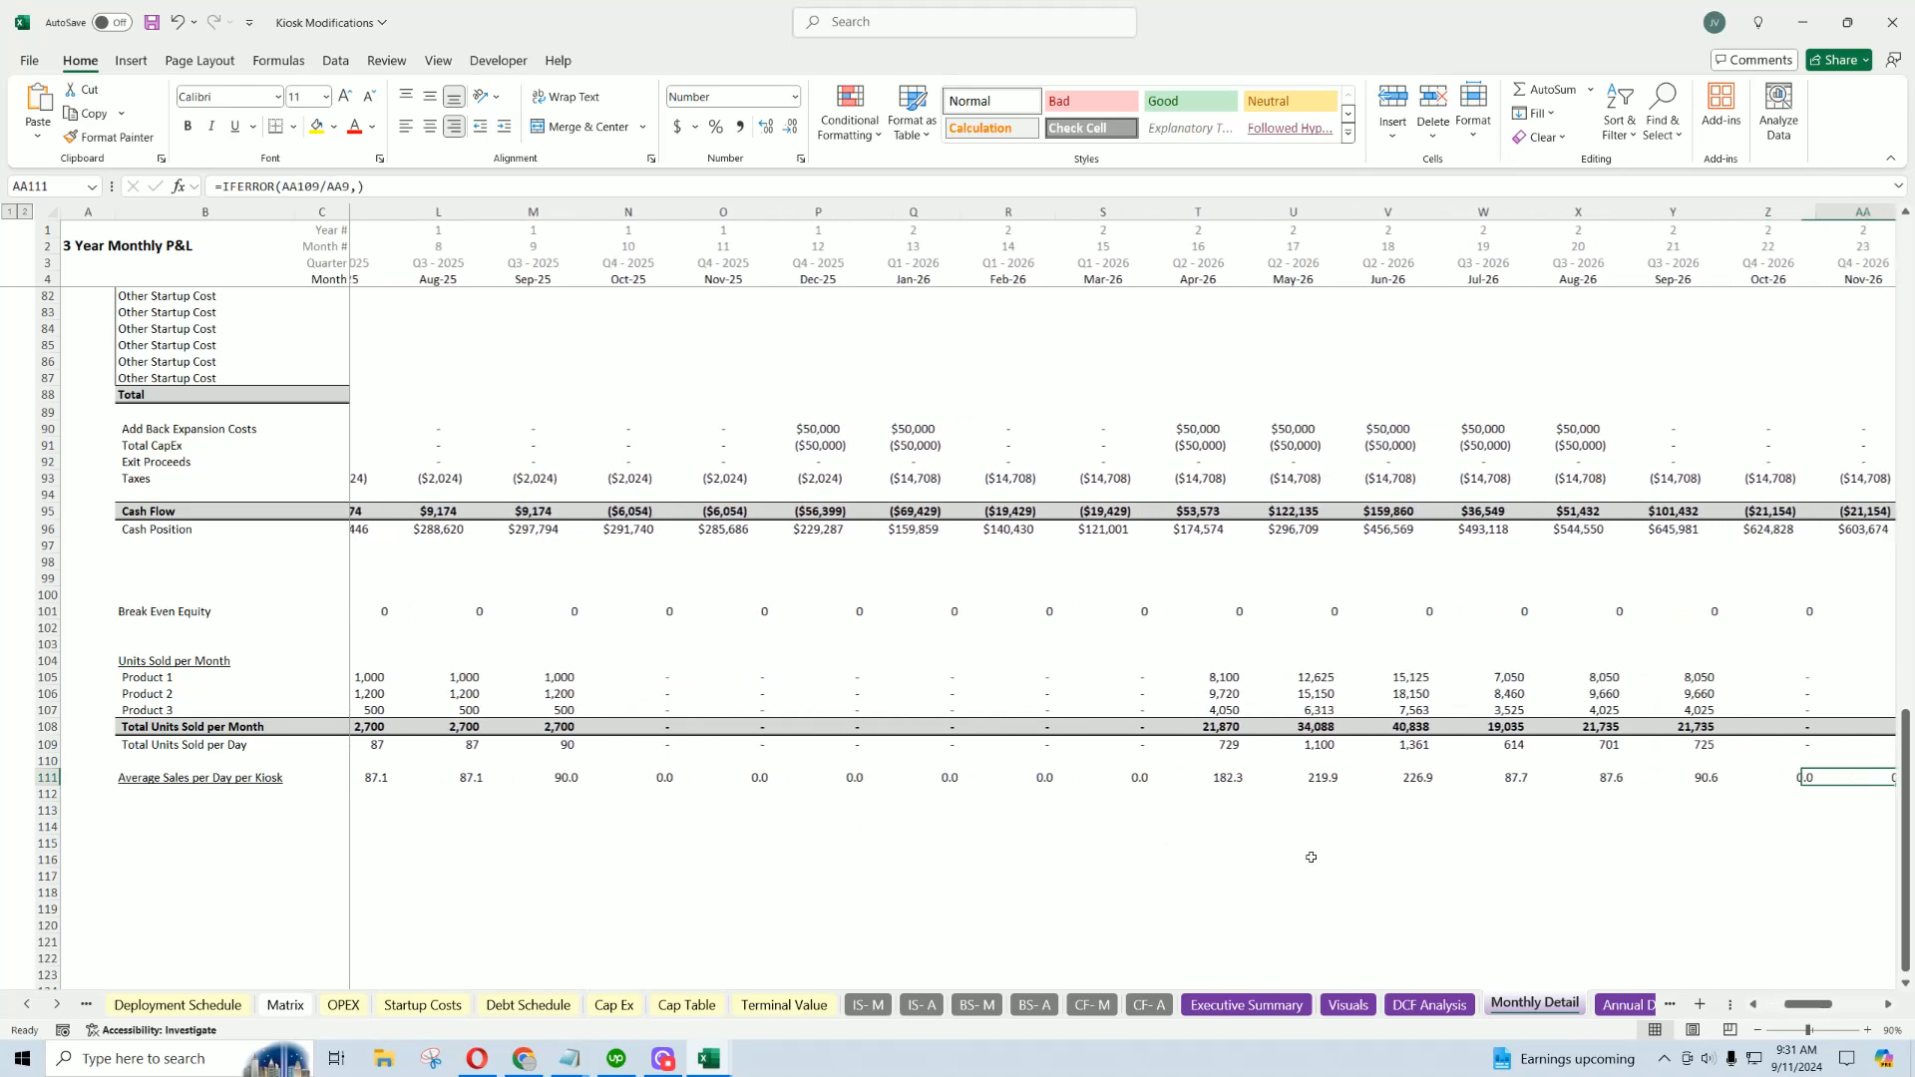
pyautogui.click(999, 786)
pyautogui.click(1087, 780)
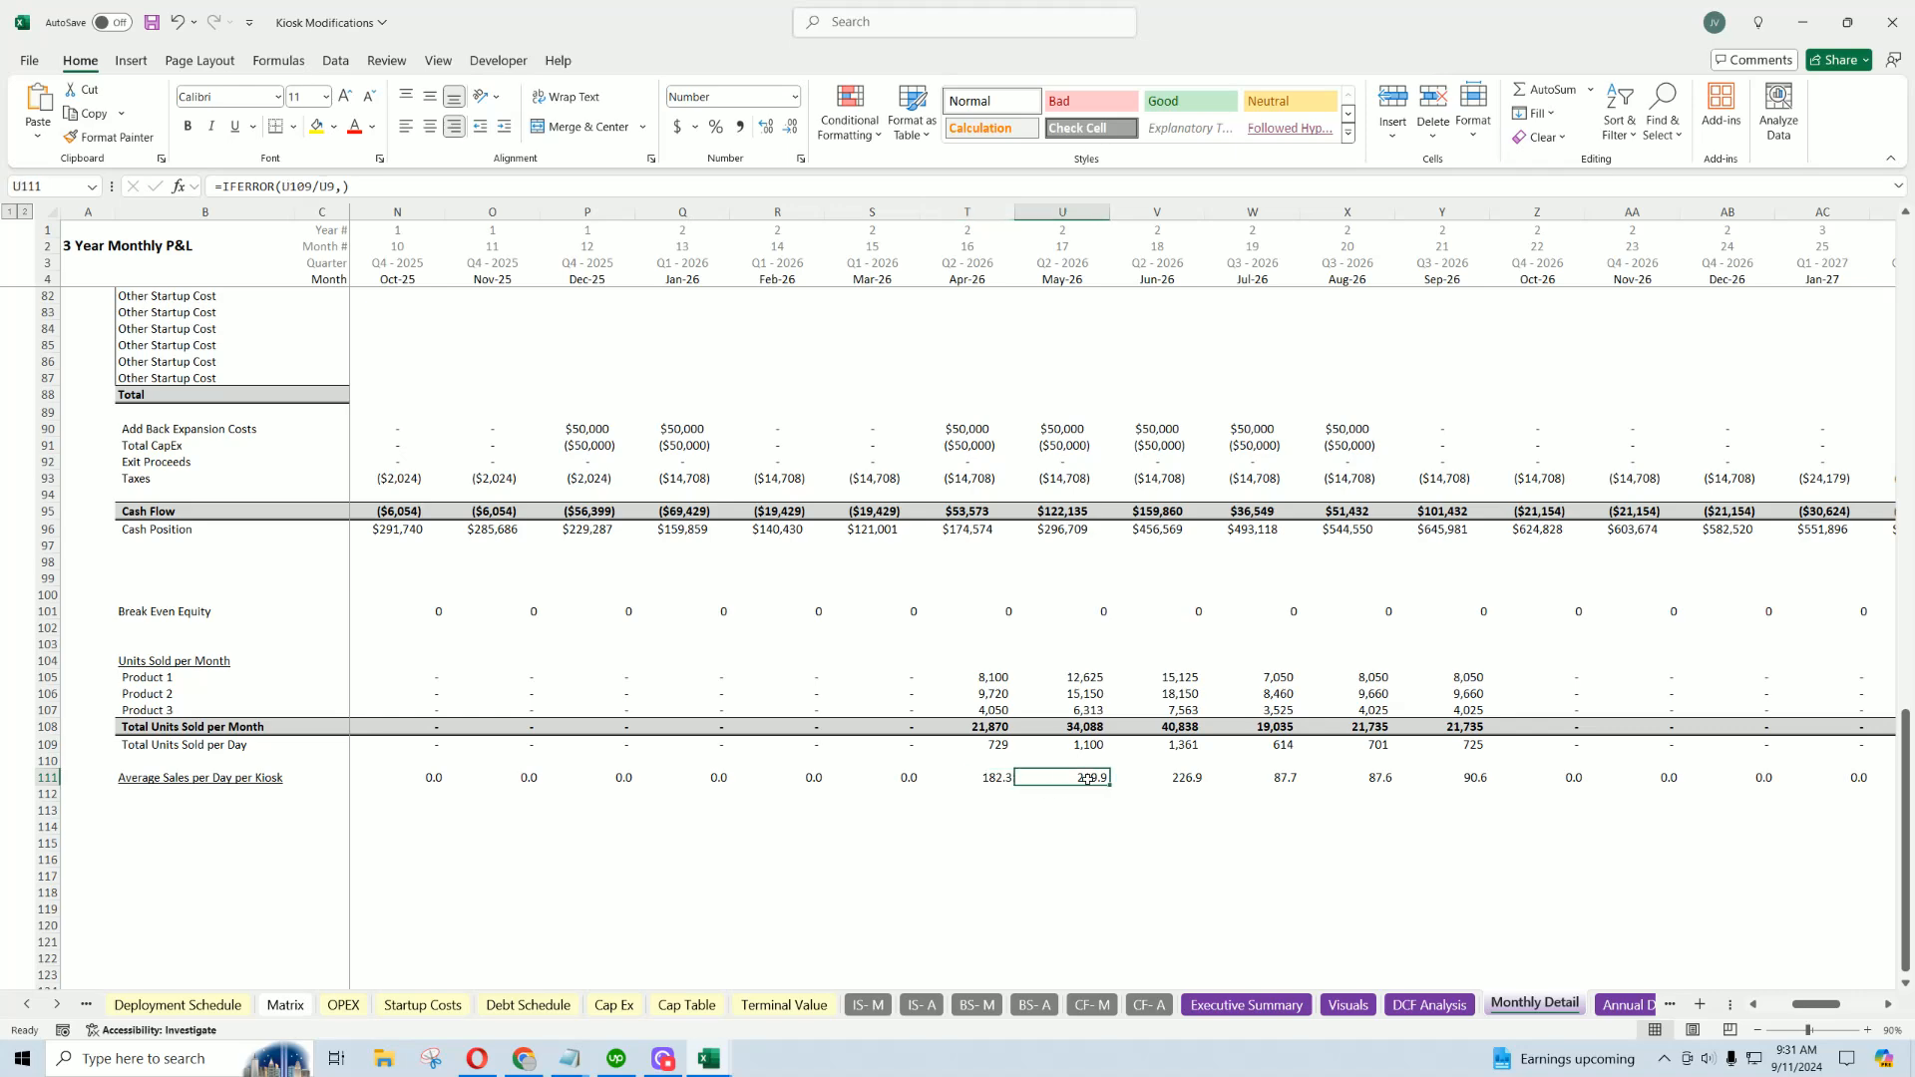
pyautogui.click(1185, 781)
pyautogui.click(1275, 778)
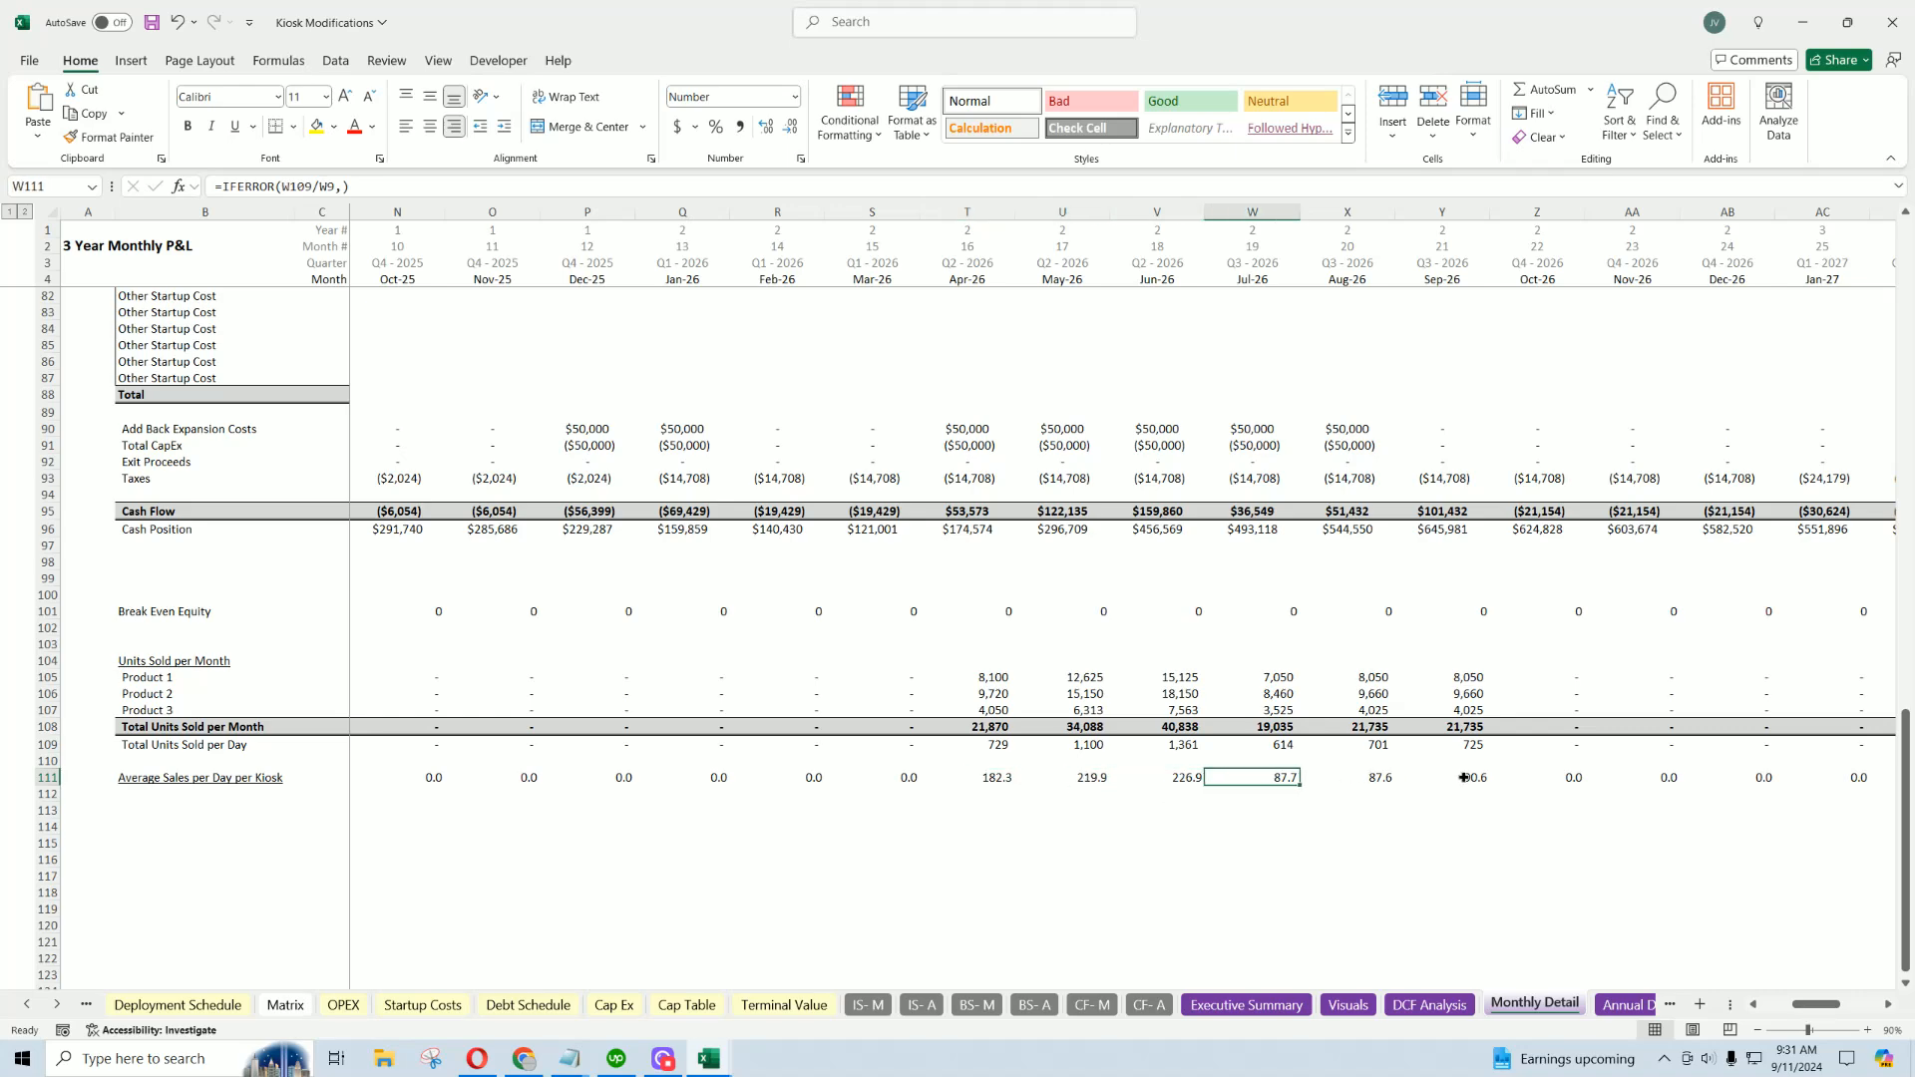
pyautogui.moveTo(1464, 777); pyautogui.dragTo(1026, 777)
# Compare Apr-27's Average Sales per Day per Kiosk with its Total Units Sold per Day.
pyautogui.moveTo(1818, 1005); pyautogui.dragTo(1844, 1008)
pyautogui.click(1504, 778)
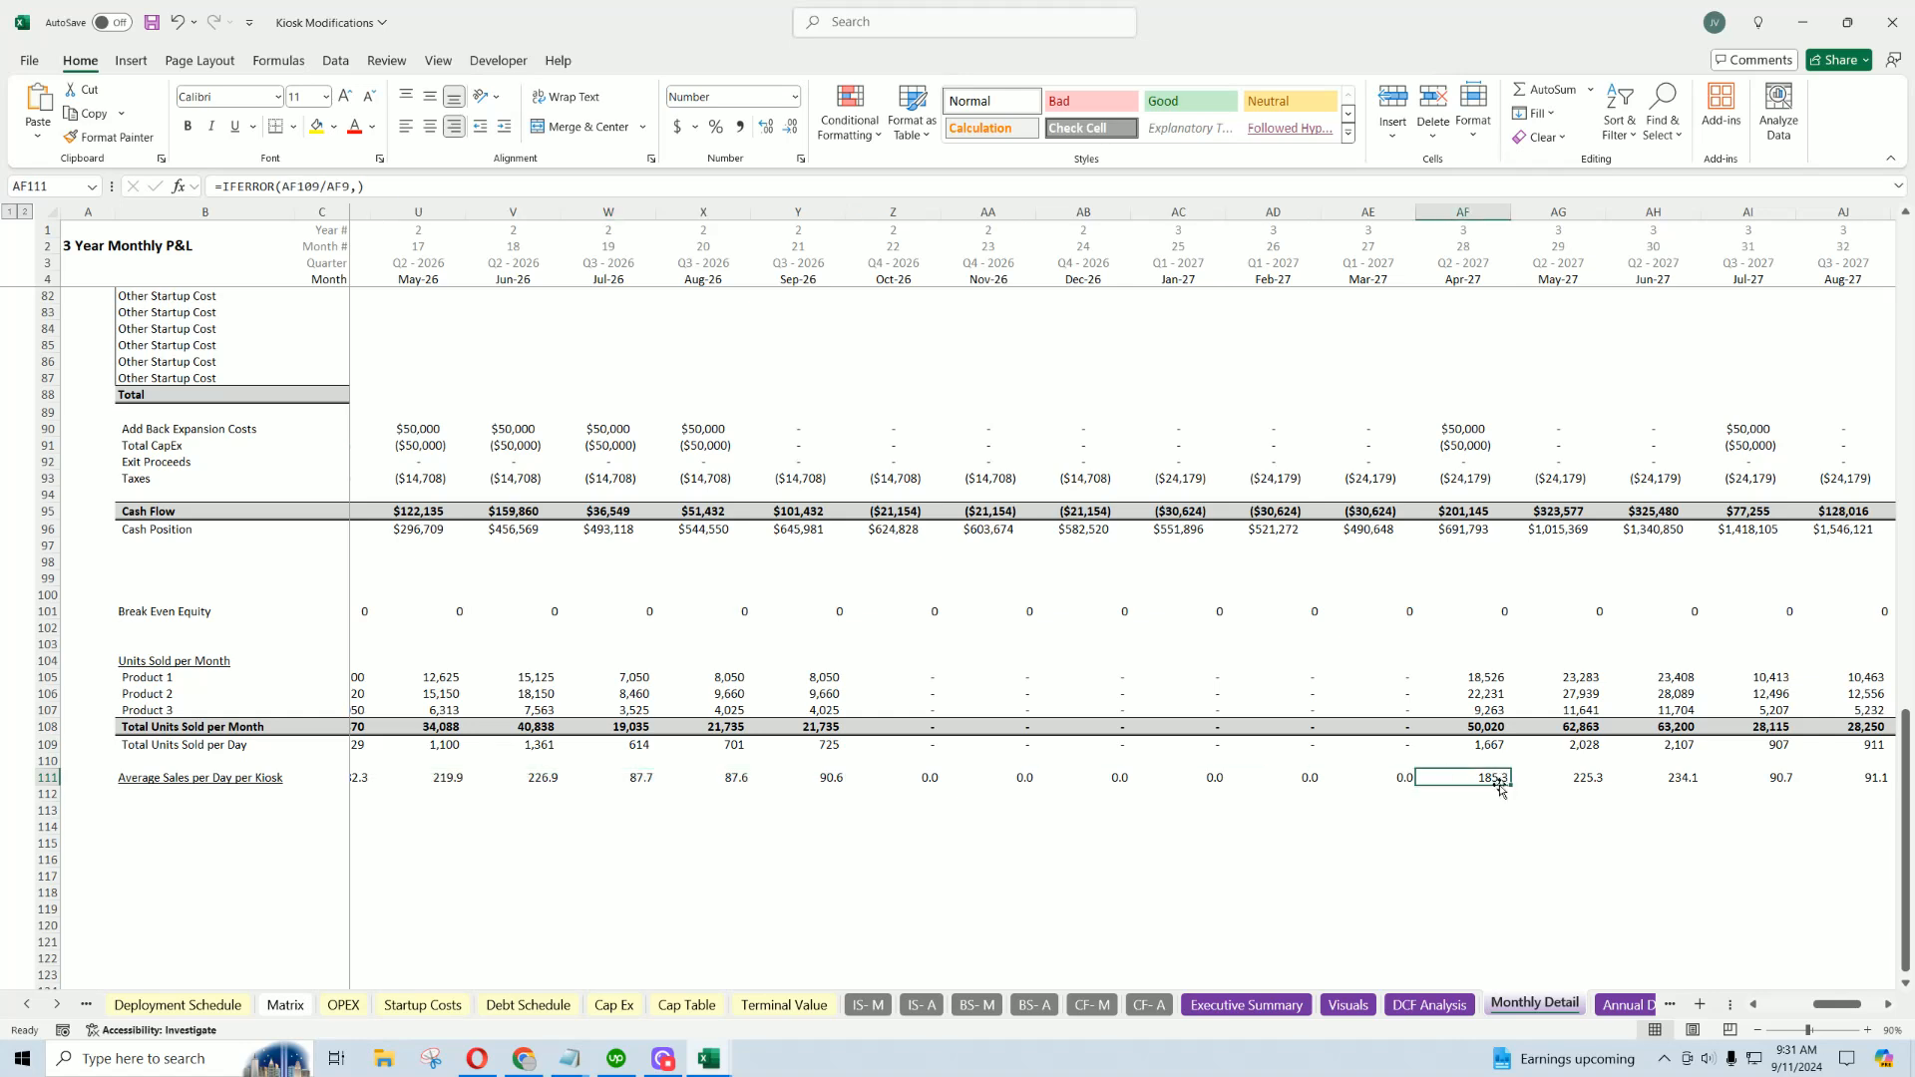
pyautogui.click(1487, 746)
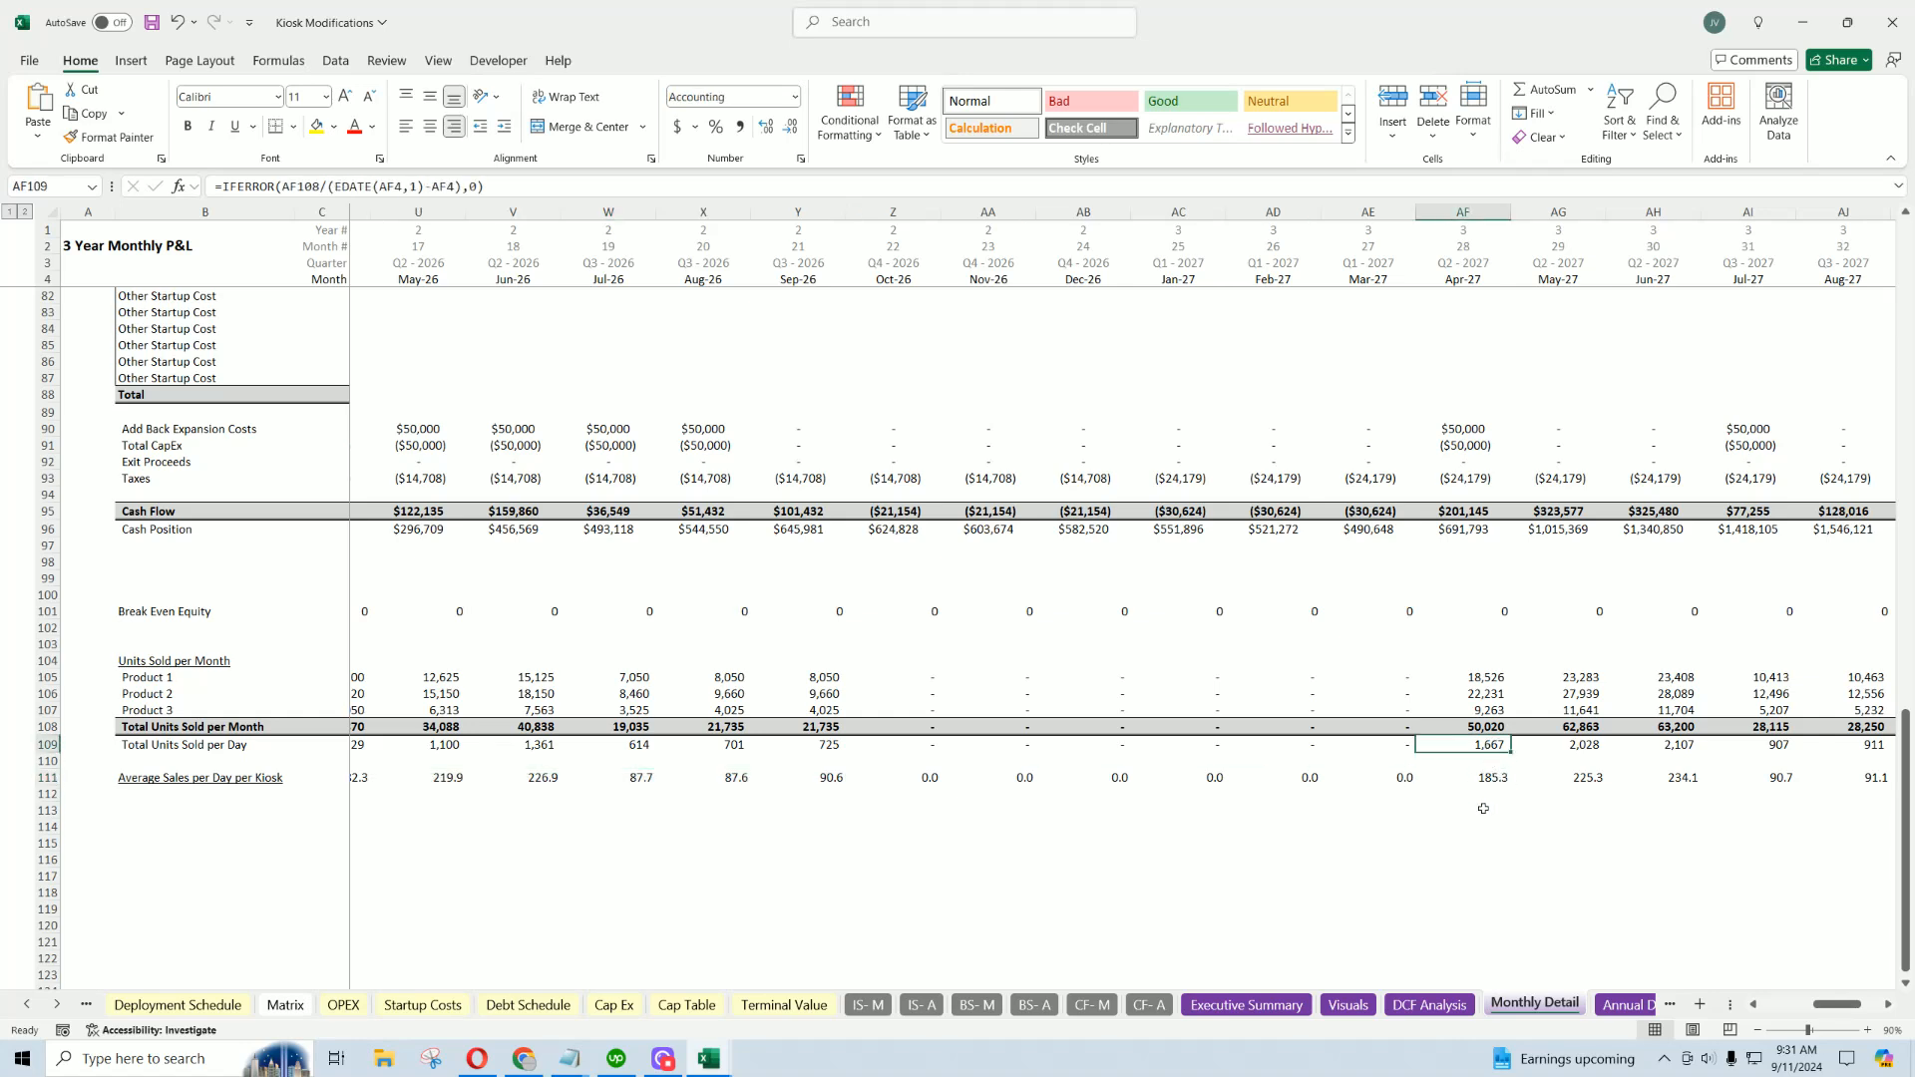
# Examine Total Units Sold per Day for April through July 2026, focusing on the May and June values.
pyautogui.moveTo(1835, 1007); pyautogui.dragTo(1824, 1013)
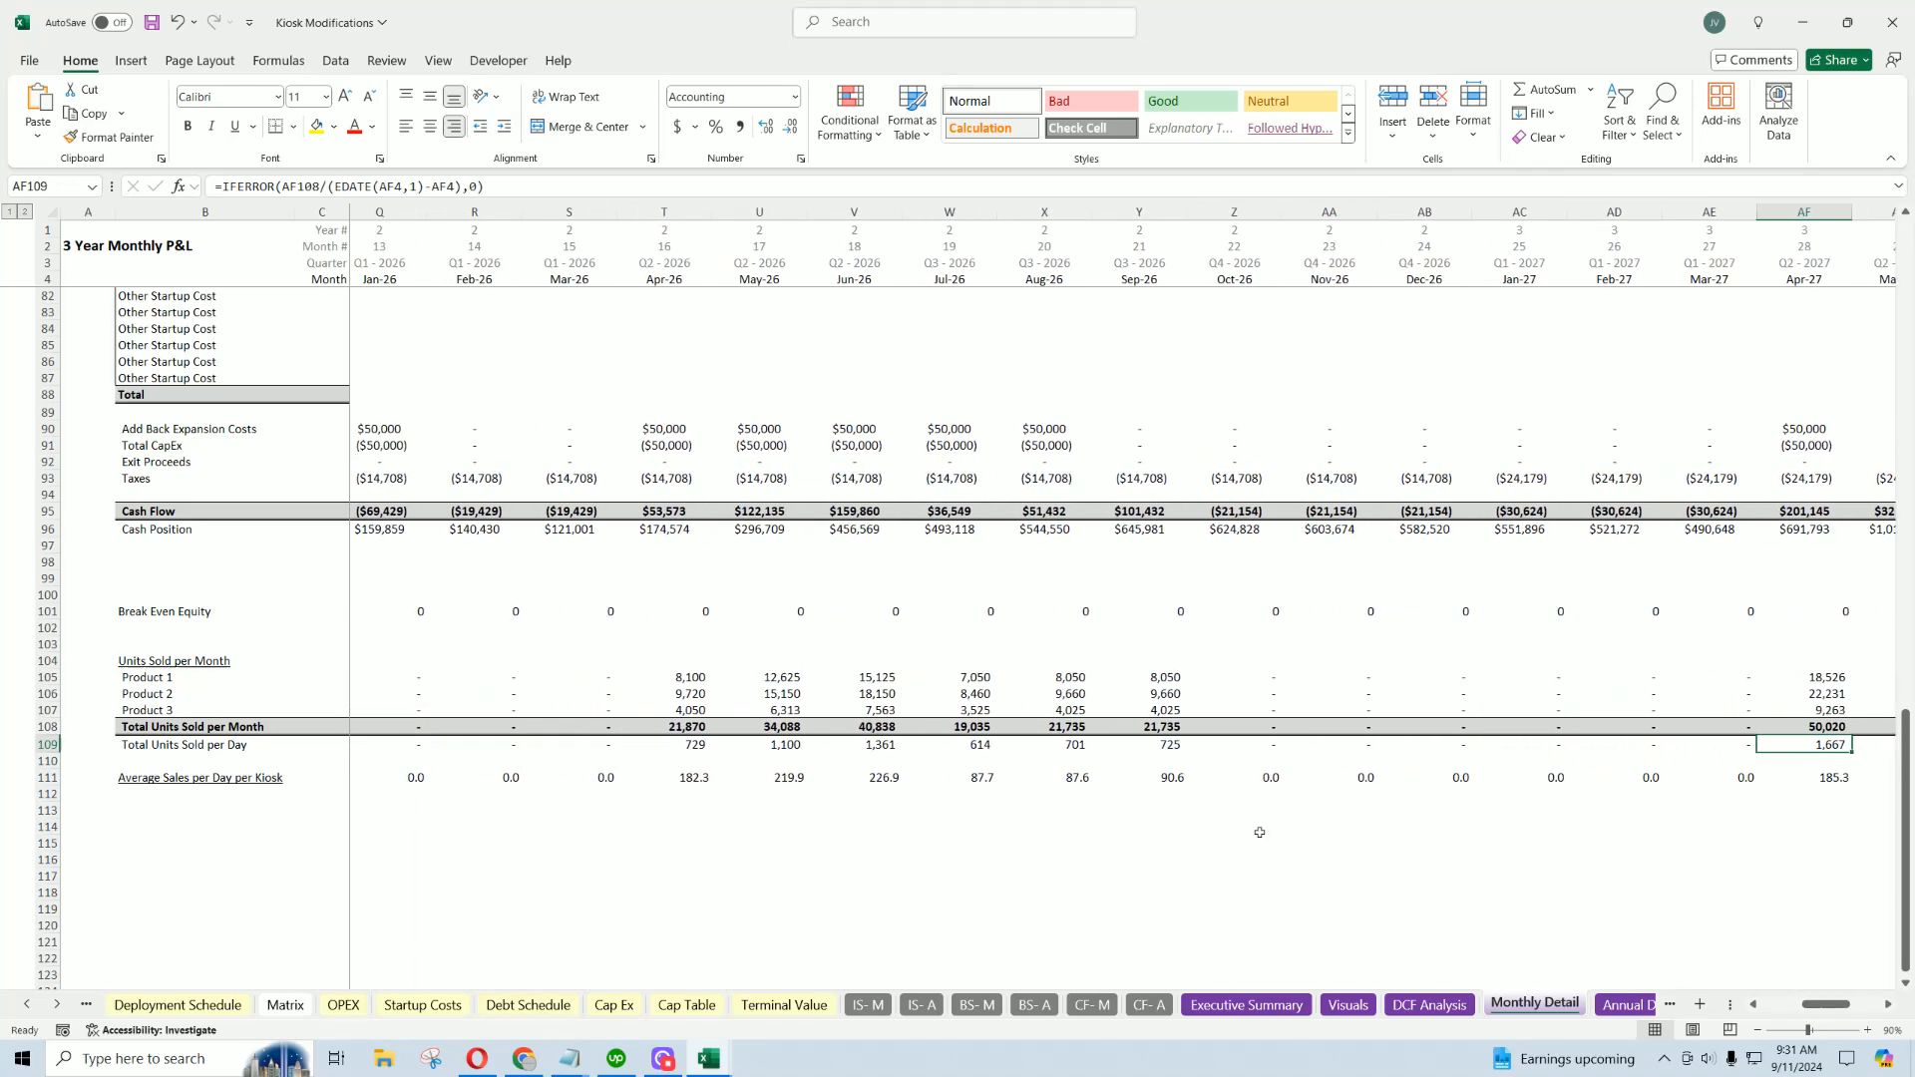
pyautogui.click(697, 744)
pyautogui.click(785, 744)
pyautogui.click(896, 745)
pyautogui.click(966, 746)
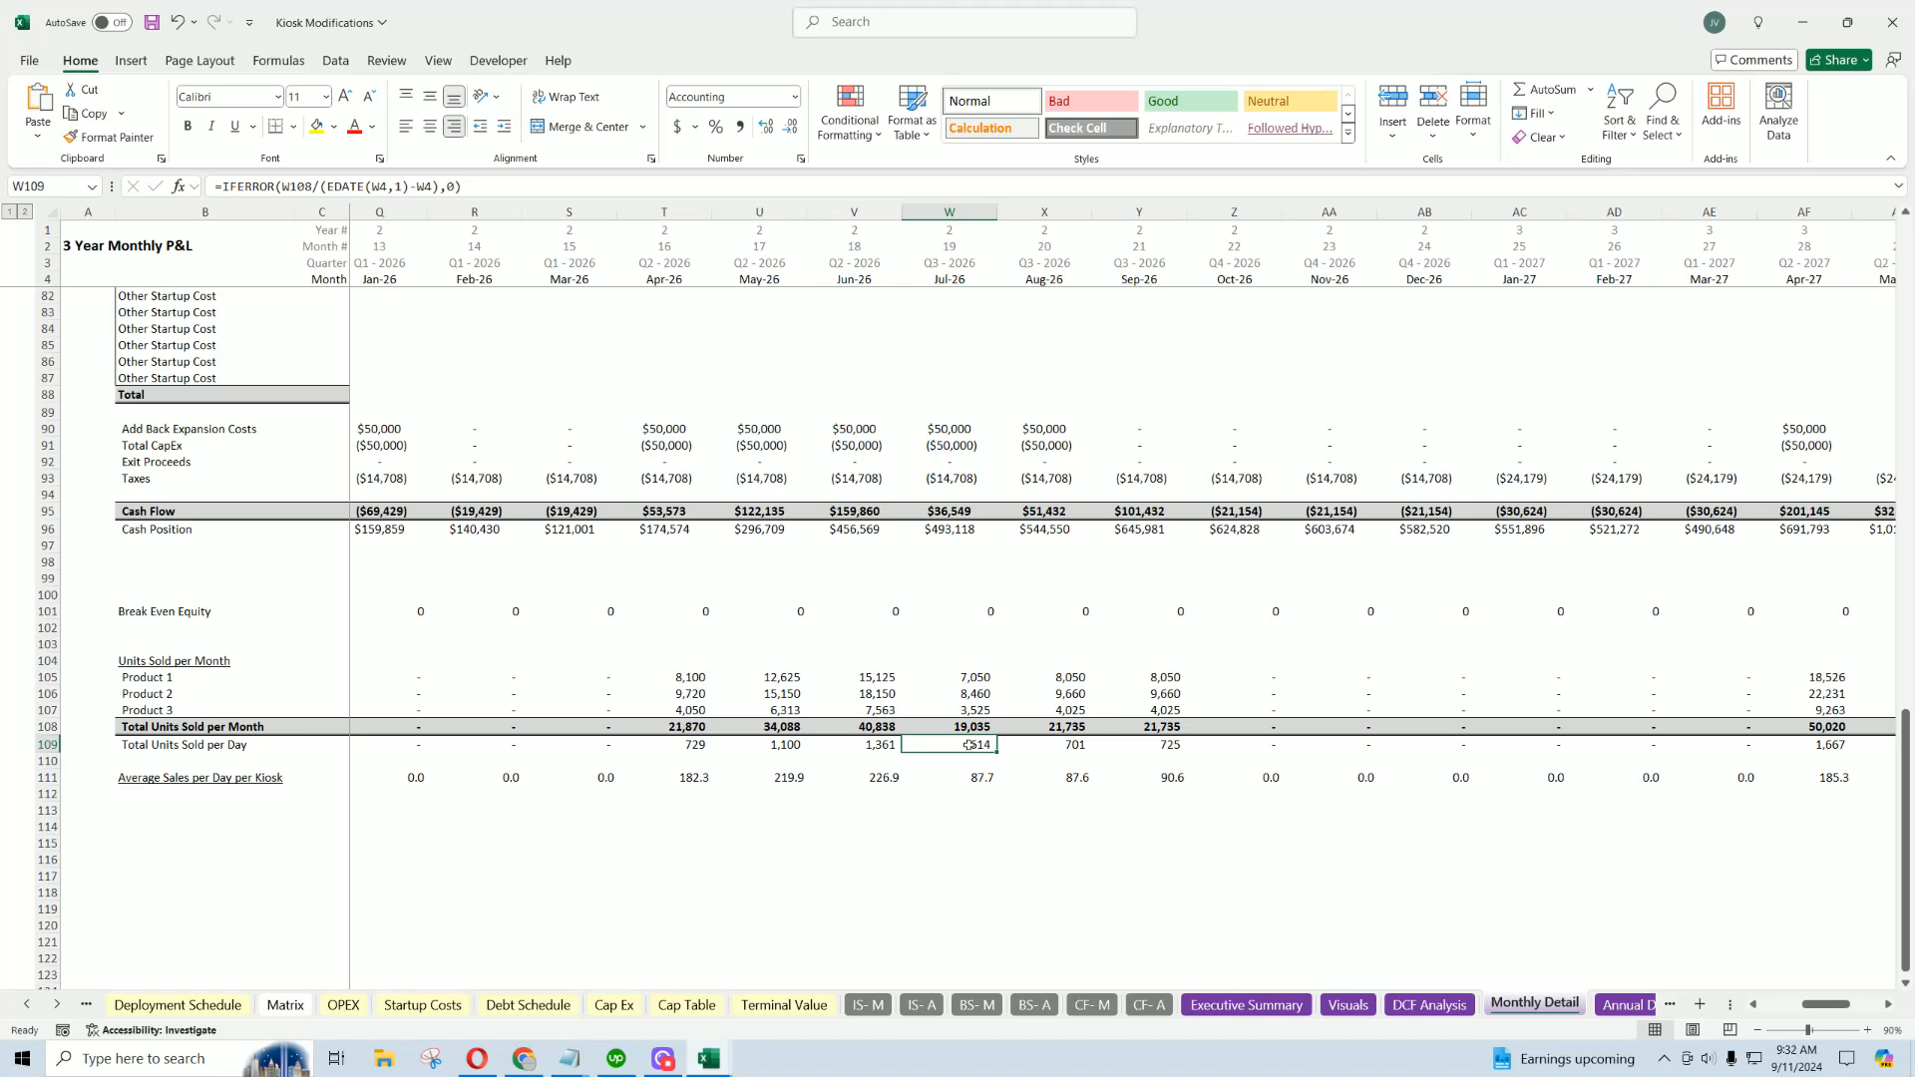
pyautogui.click(787, 744)
pyautogui.click(848, 744)
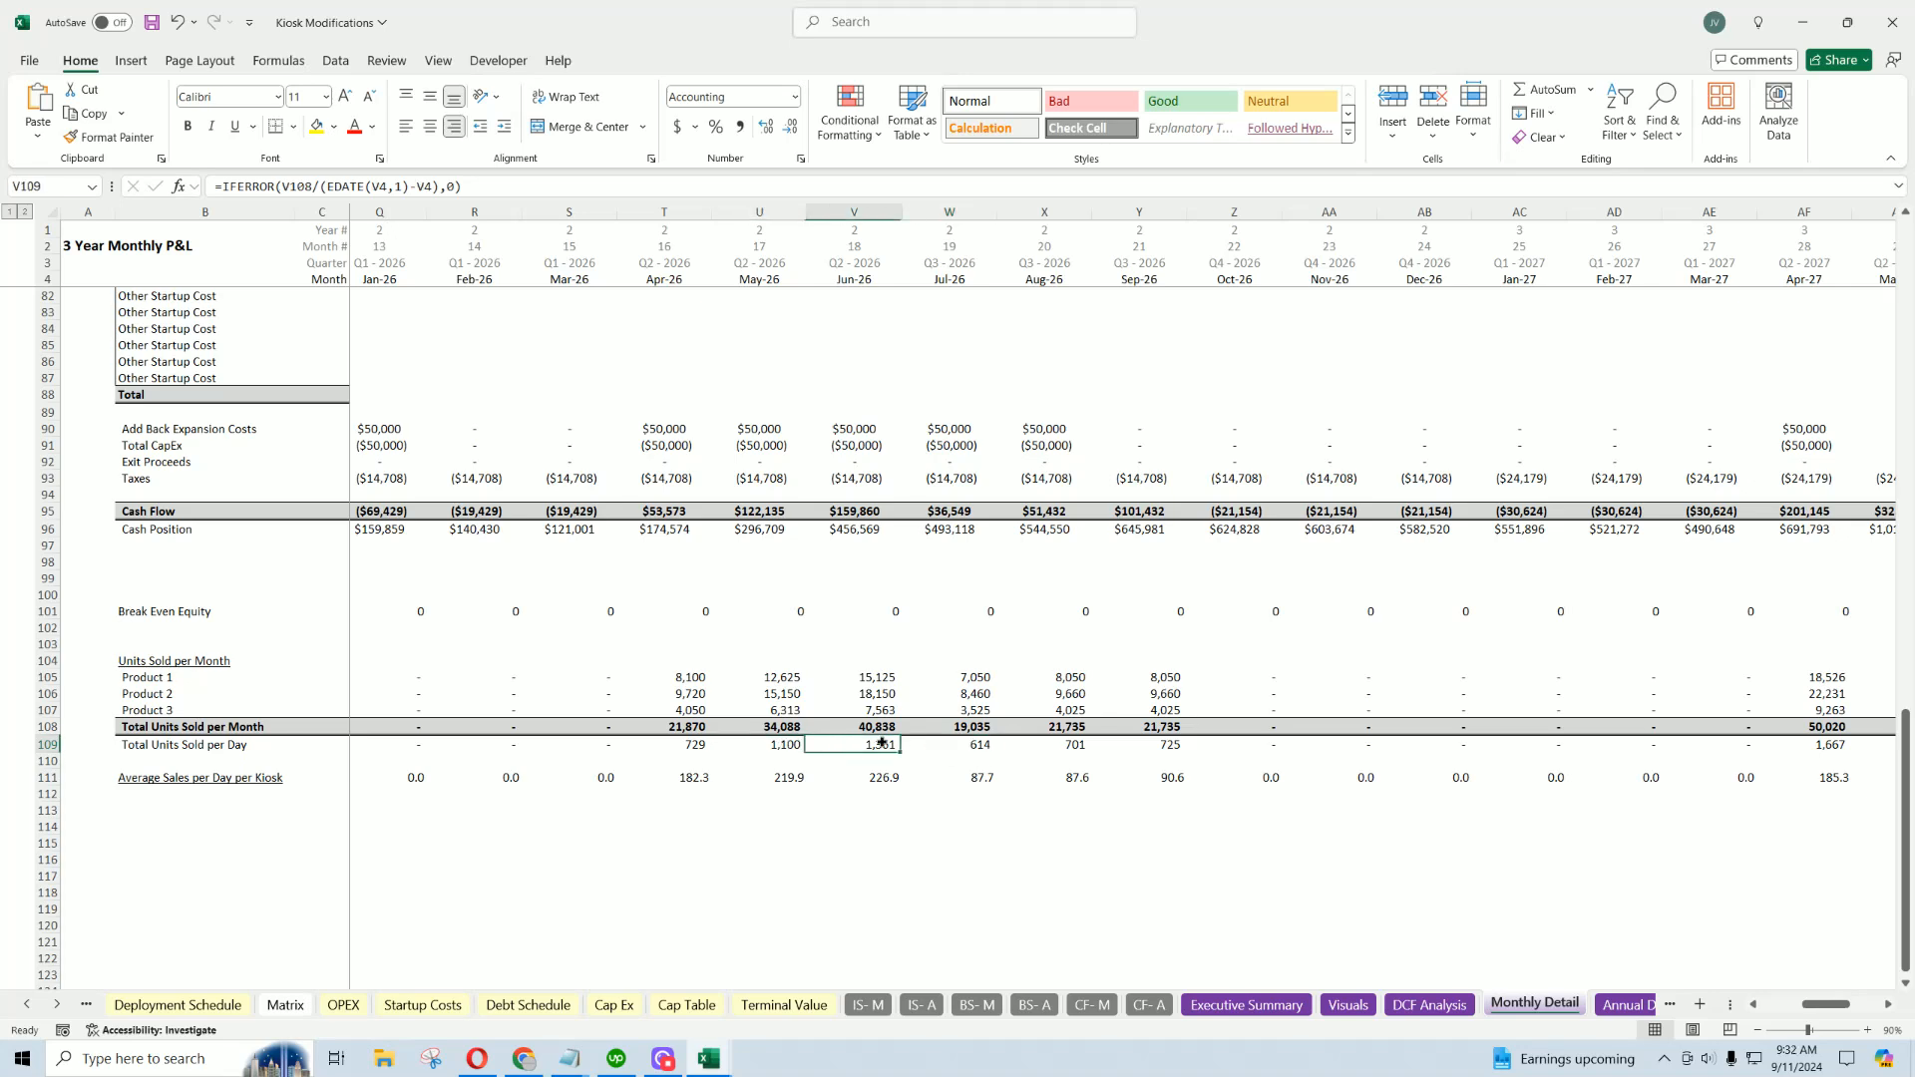
# Review Total Units Sold per Day for April through September 2026 and locate its April and June points on the Deployment Schedule chart.
pyautogui.click(690, 744)
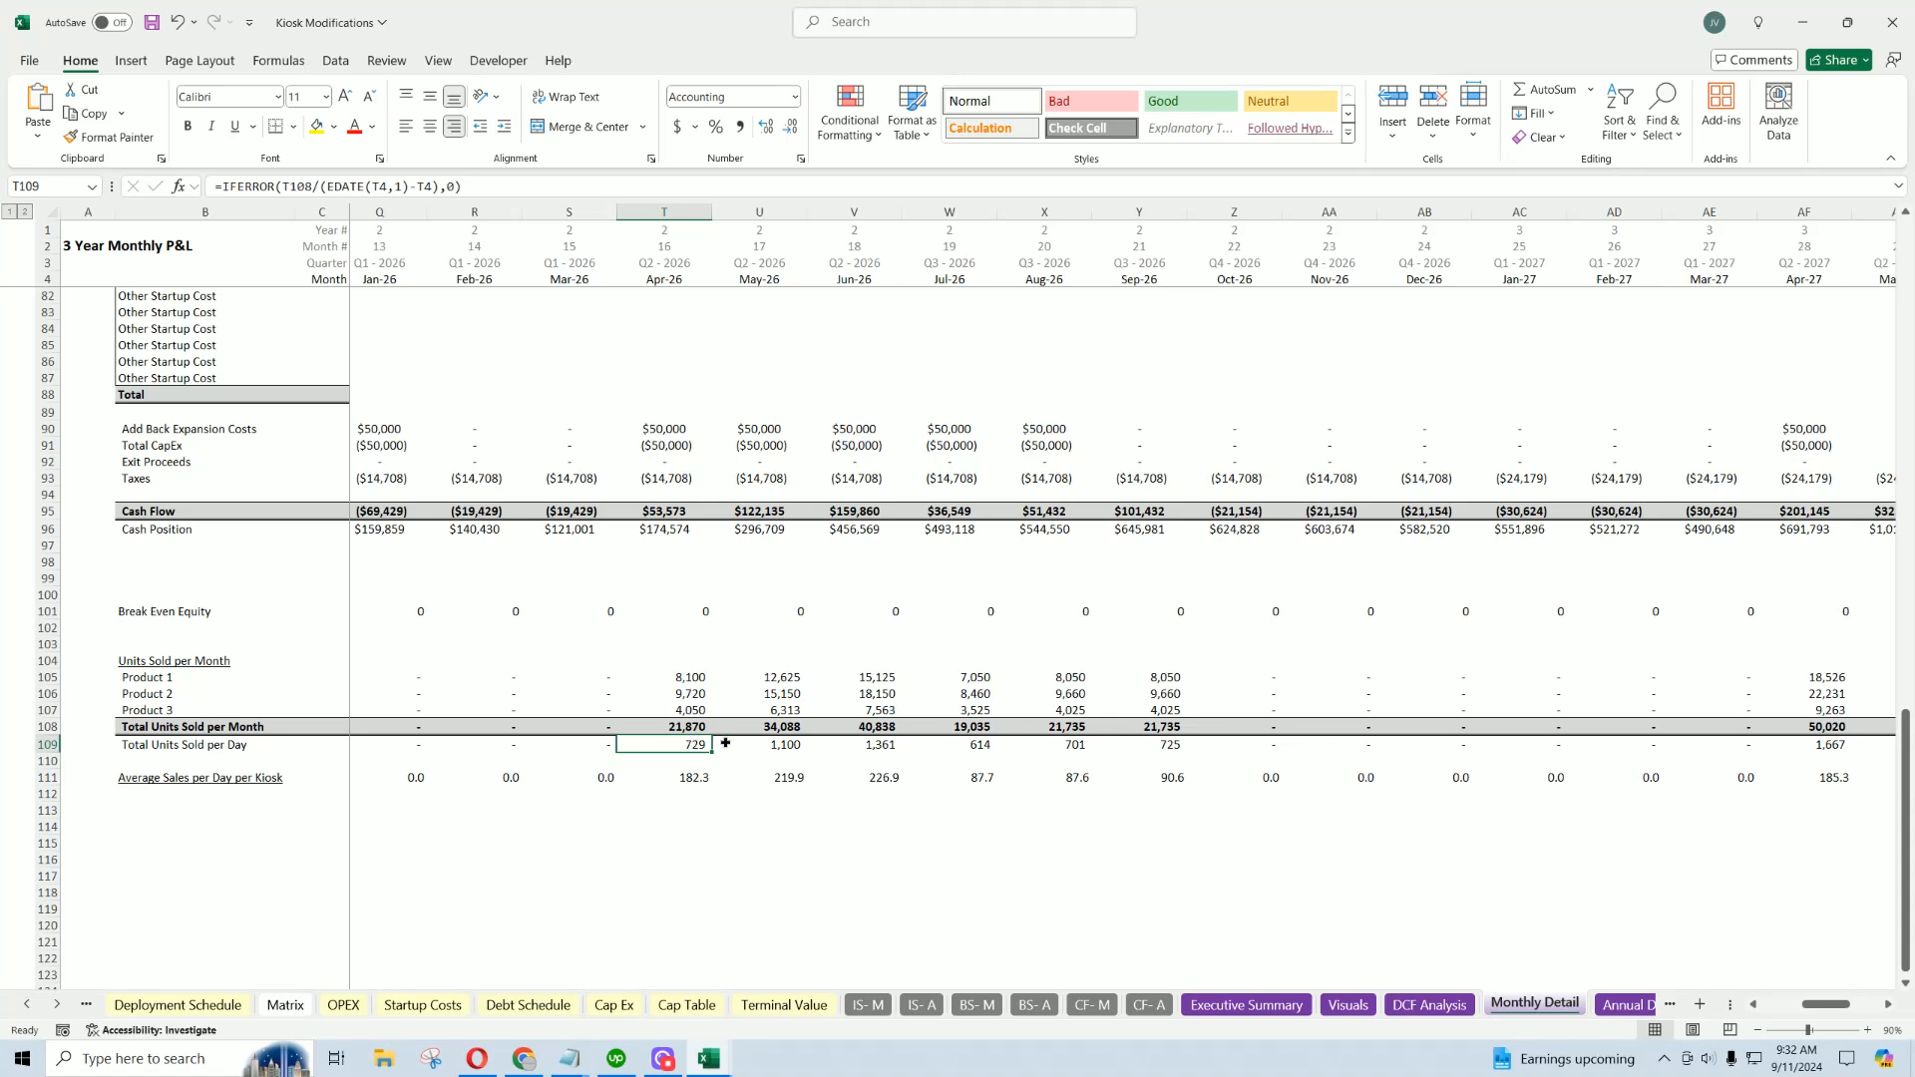
pyautogui.moveTo(725, 744); pyautogui.dragTo(1128, 744)
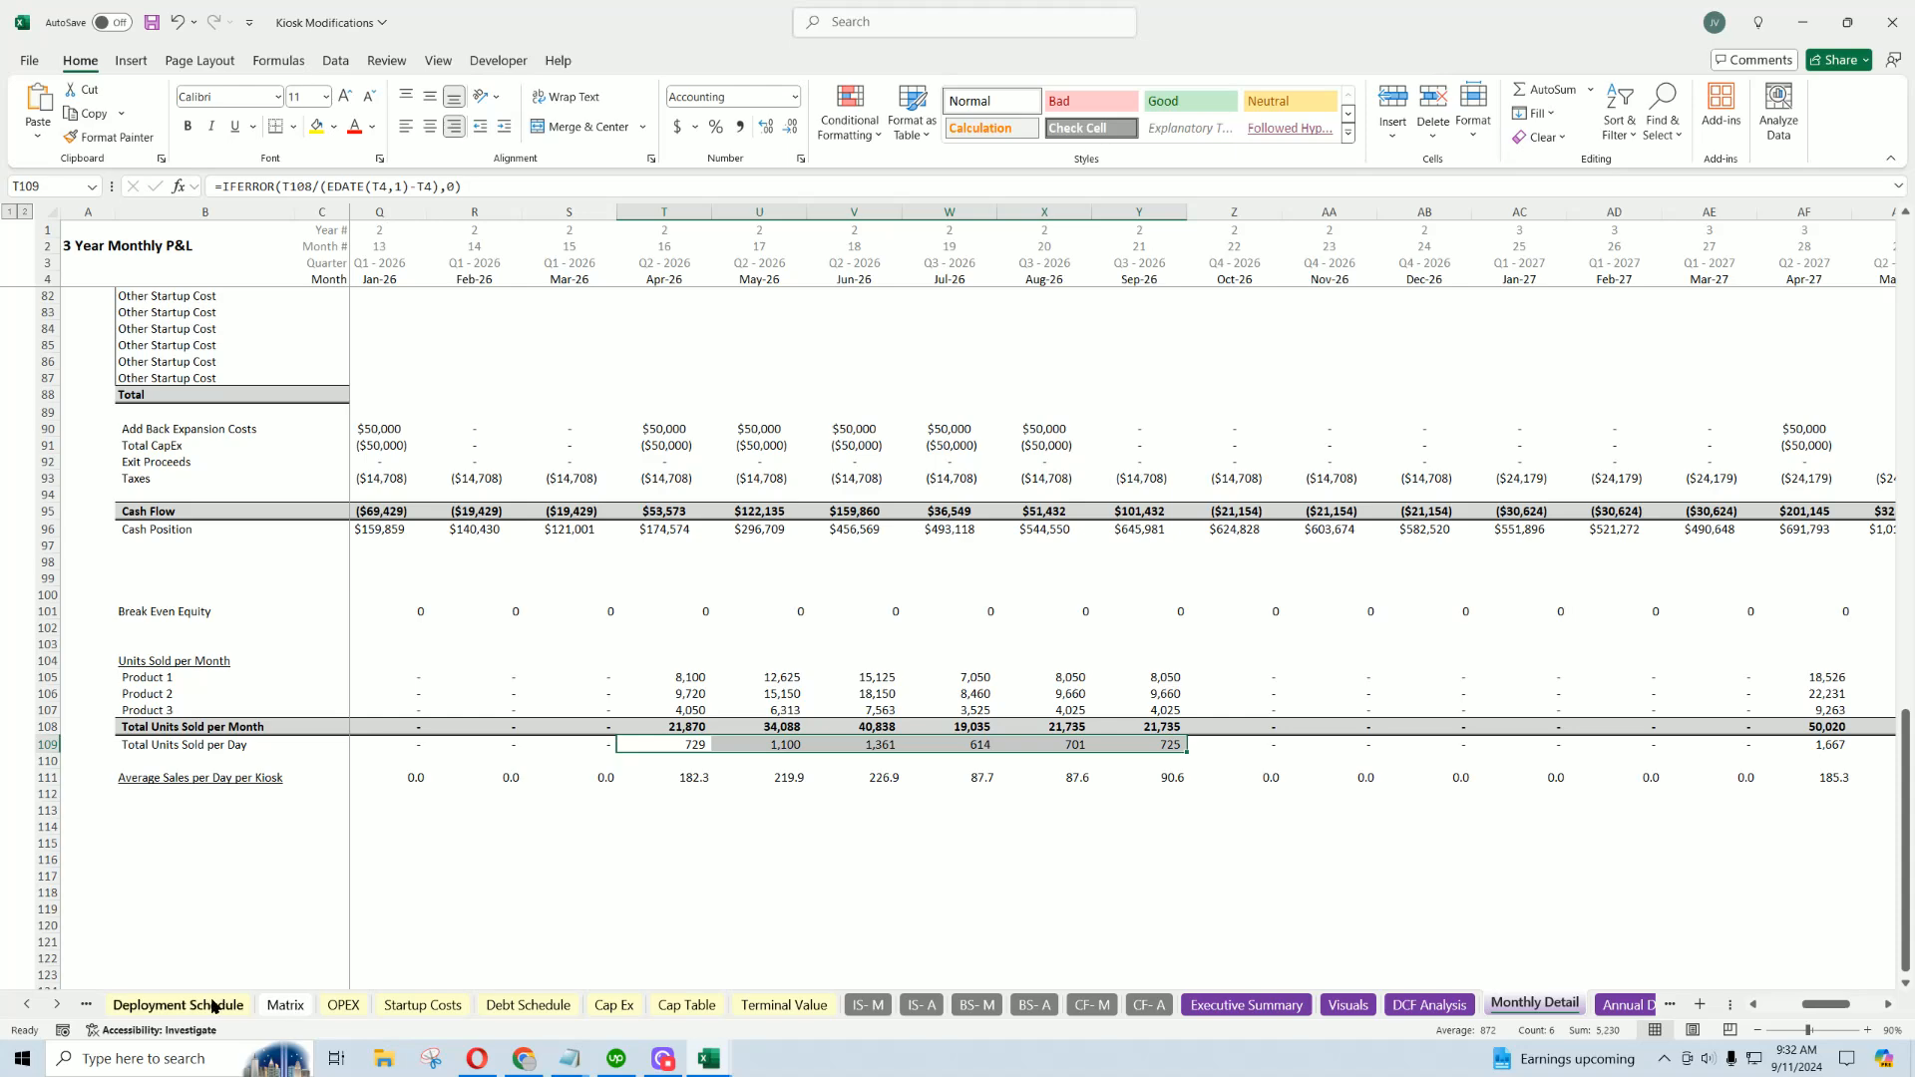
pyautogui.click(178, 1004)
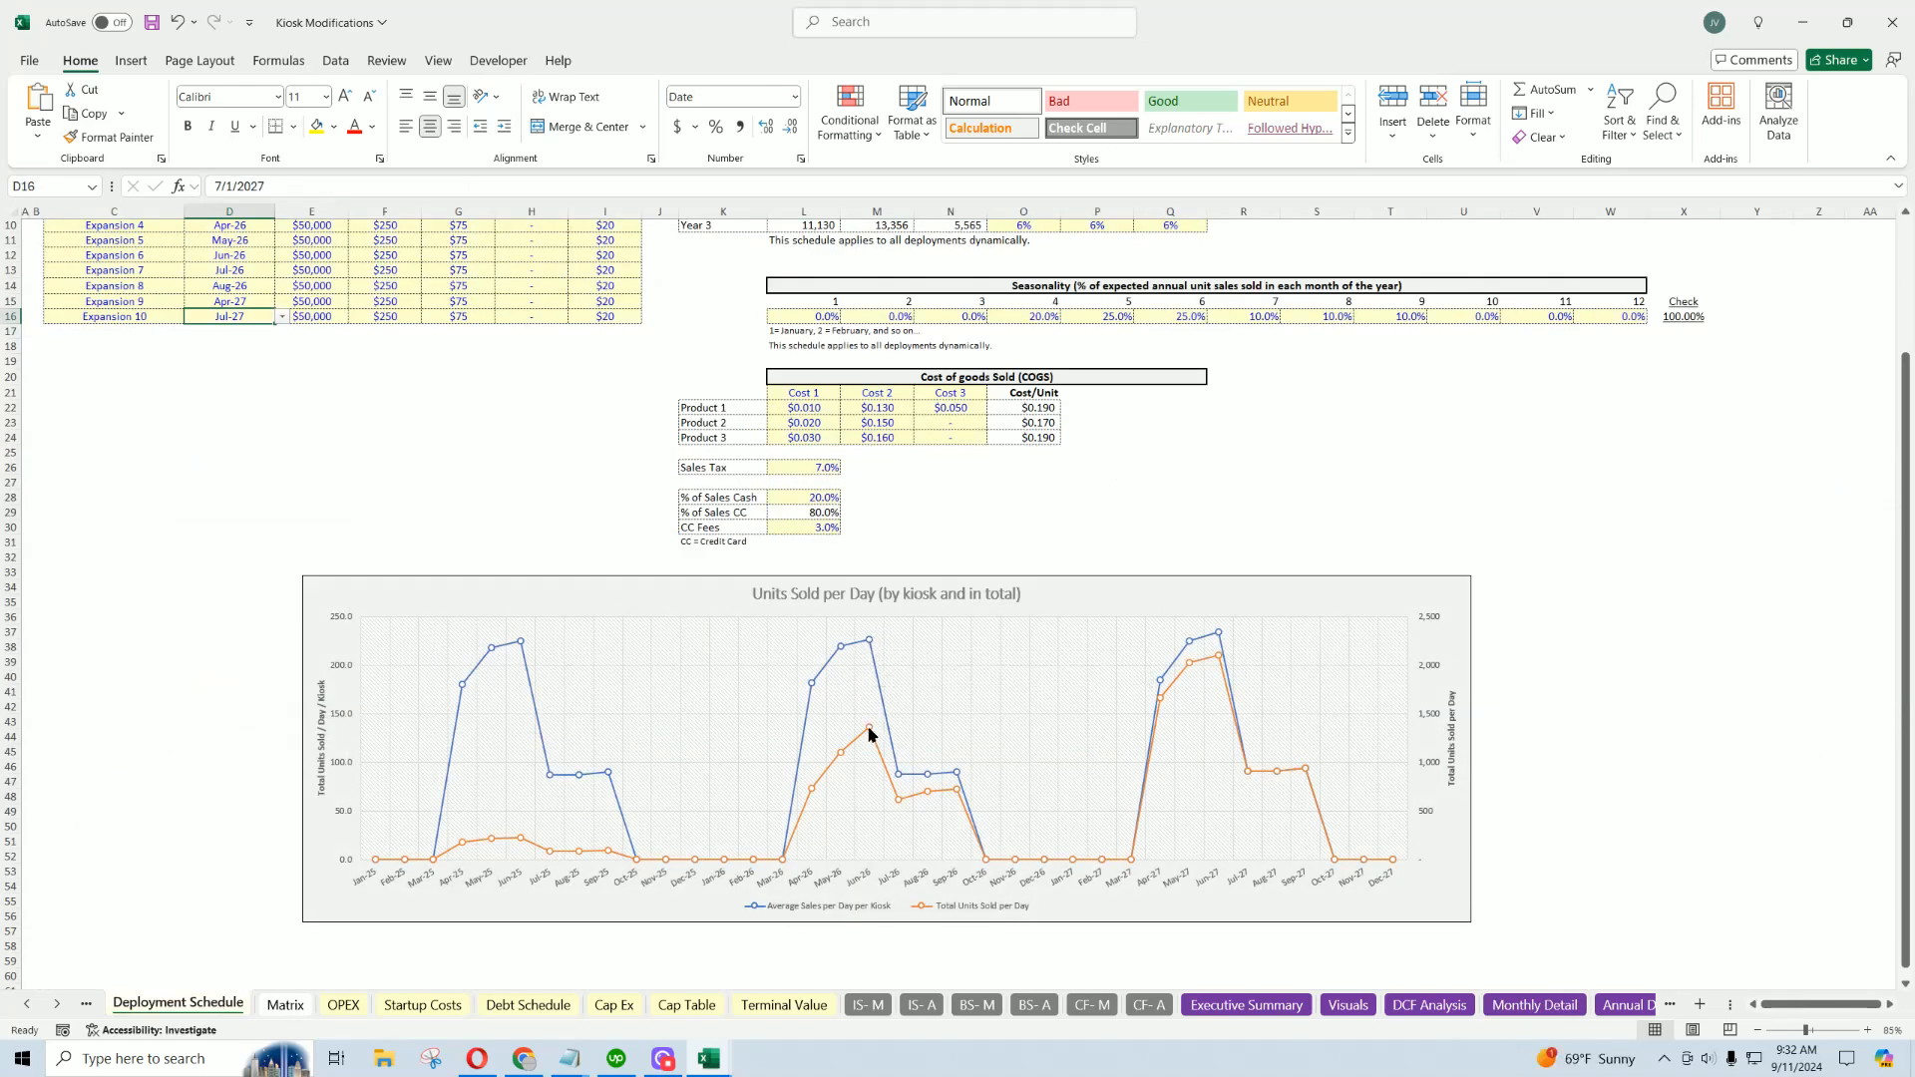
pyautogui.moveTo(869, 733)
pyautogui.moveTo(812, 791)
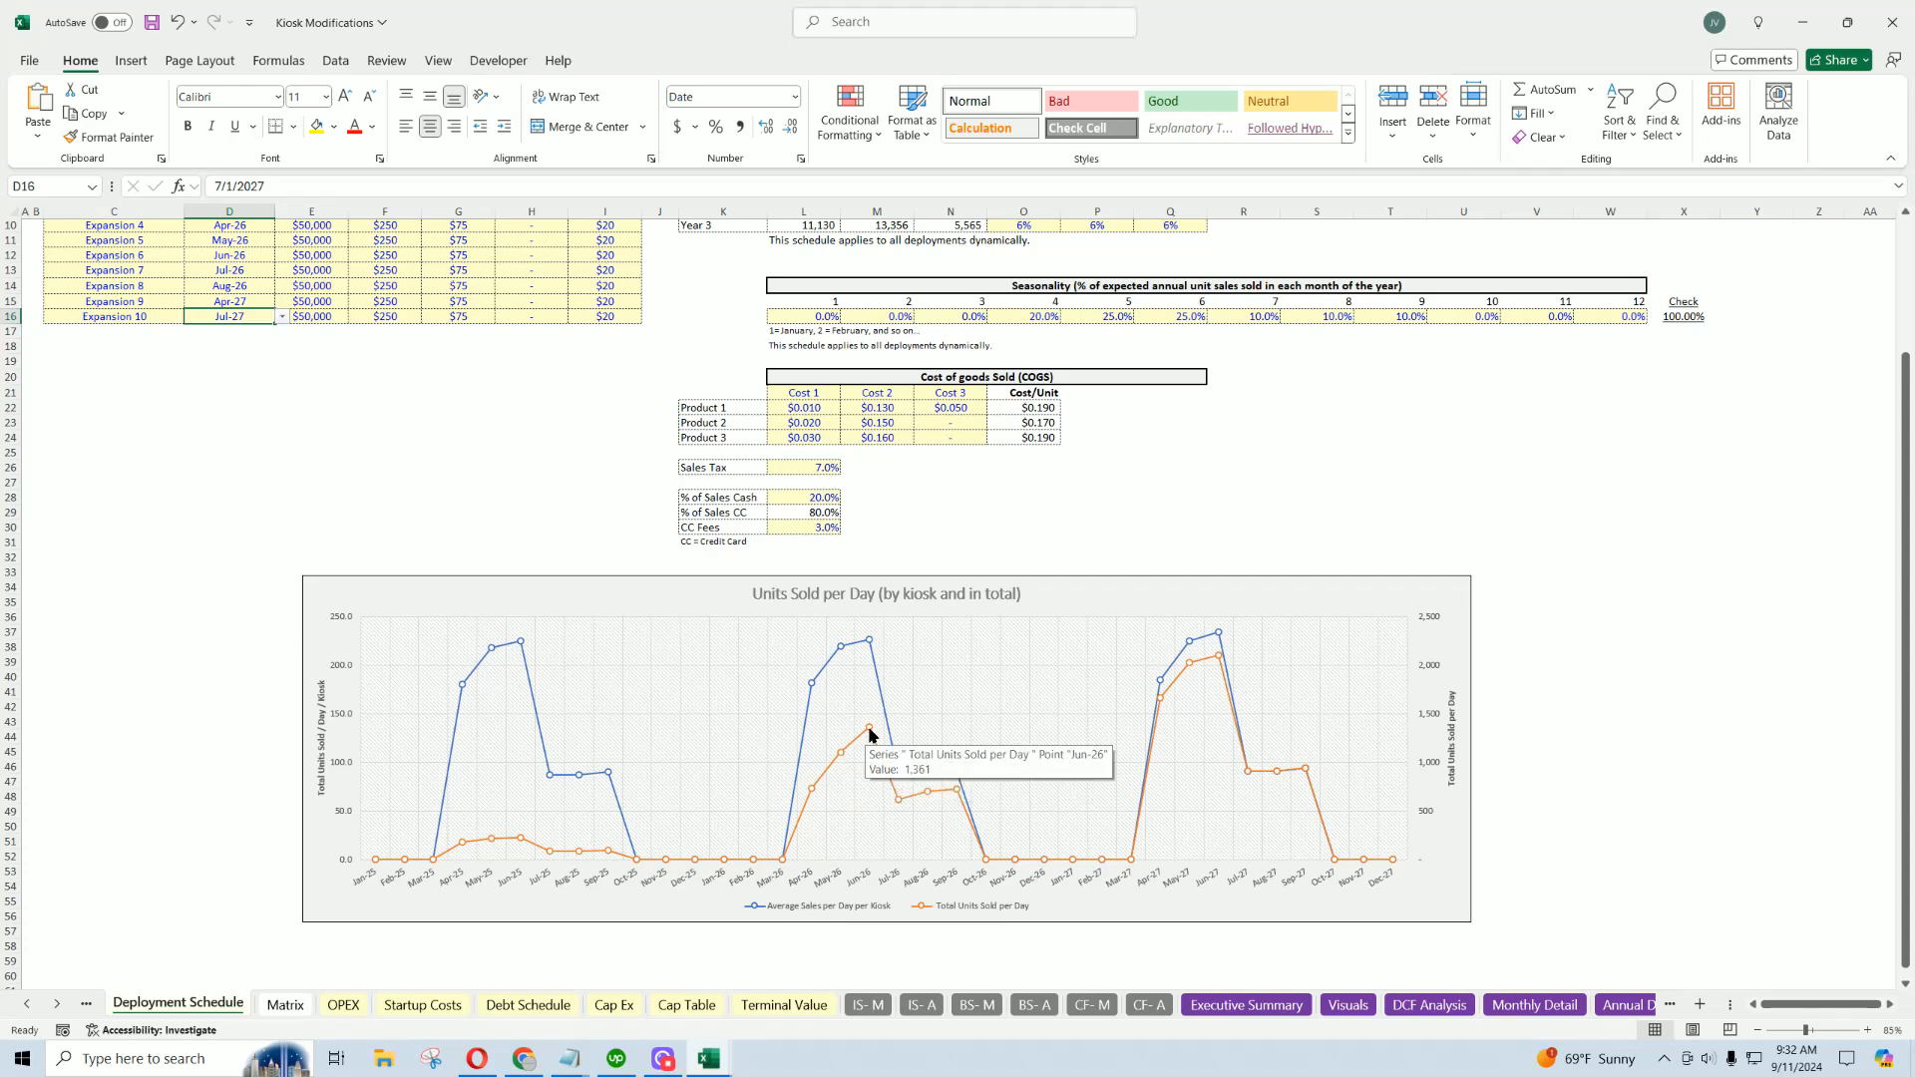
# Review the Year 1 annual unit sales of Product 1 and the Month of Expansion entries for all ten expansions.
pyautogui.scroll(3, 850, 362)
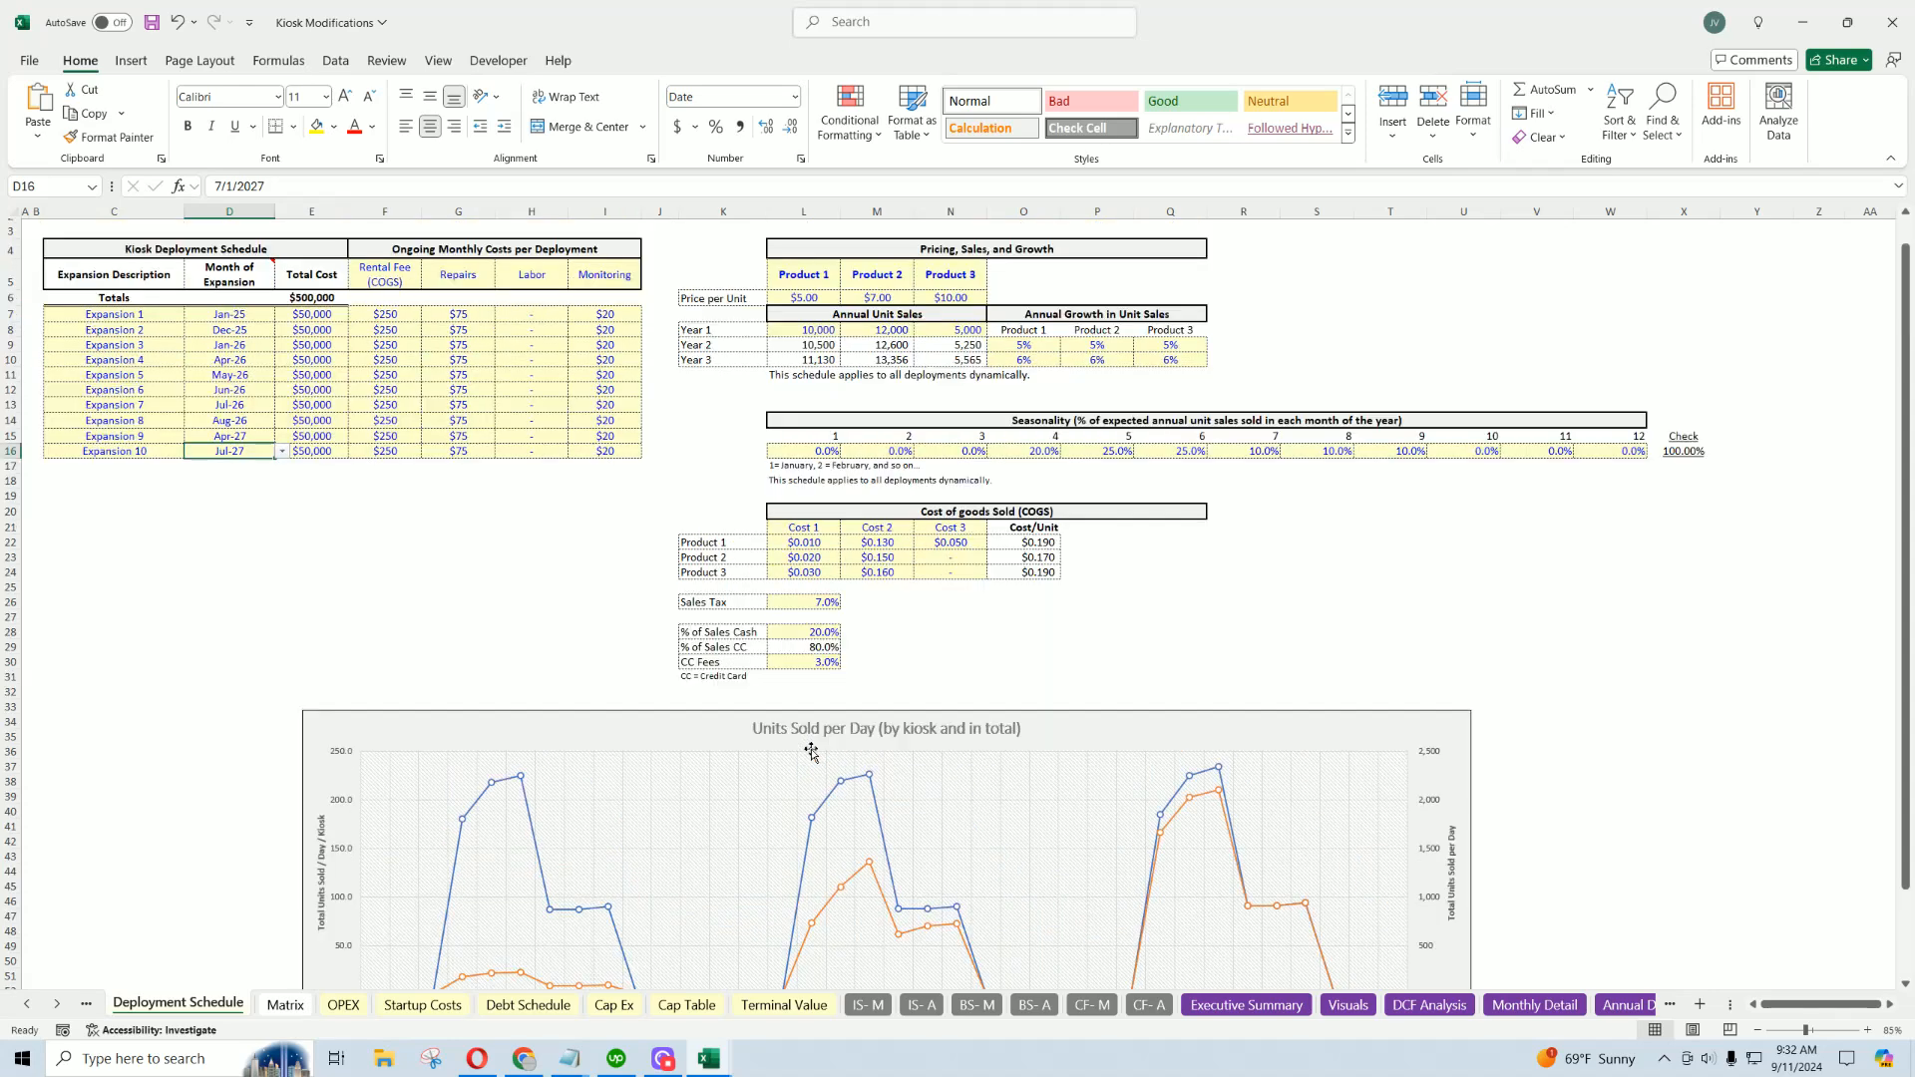
pyautogui.click(819, 361)
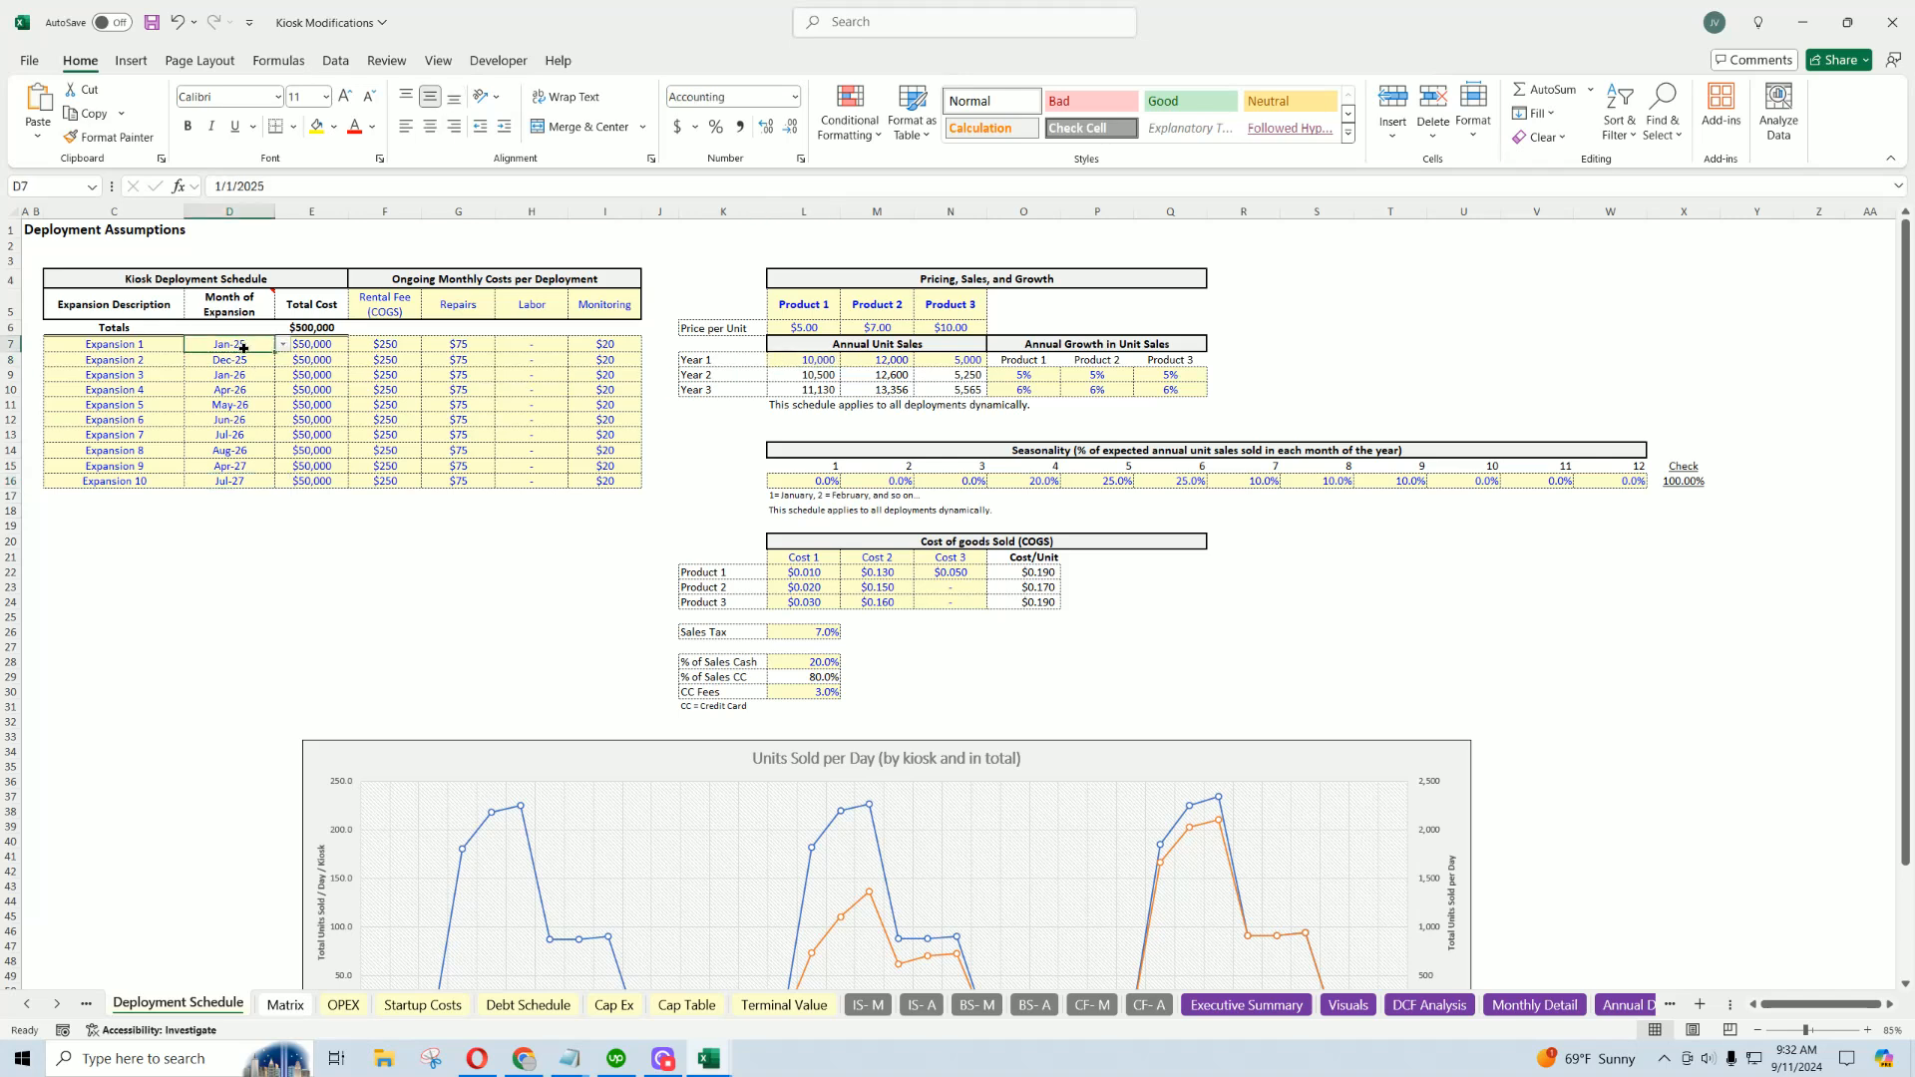
pyautogui.moveTo(249, 344); pyautogui.dragTo(248, 481)
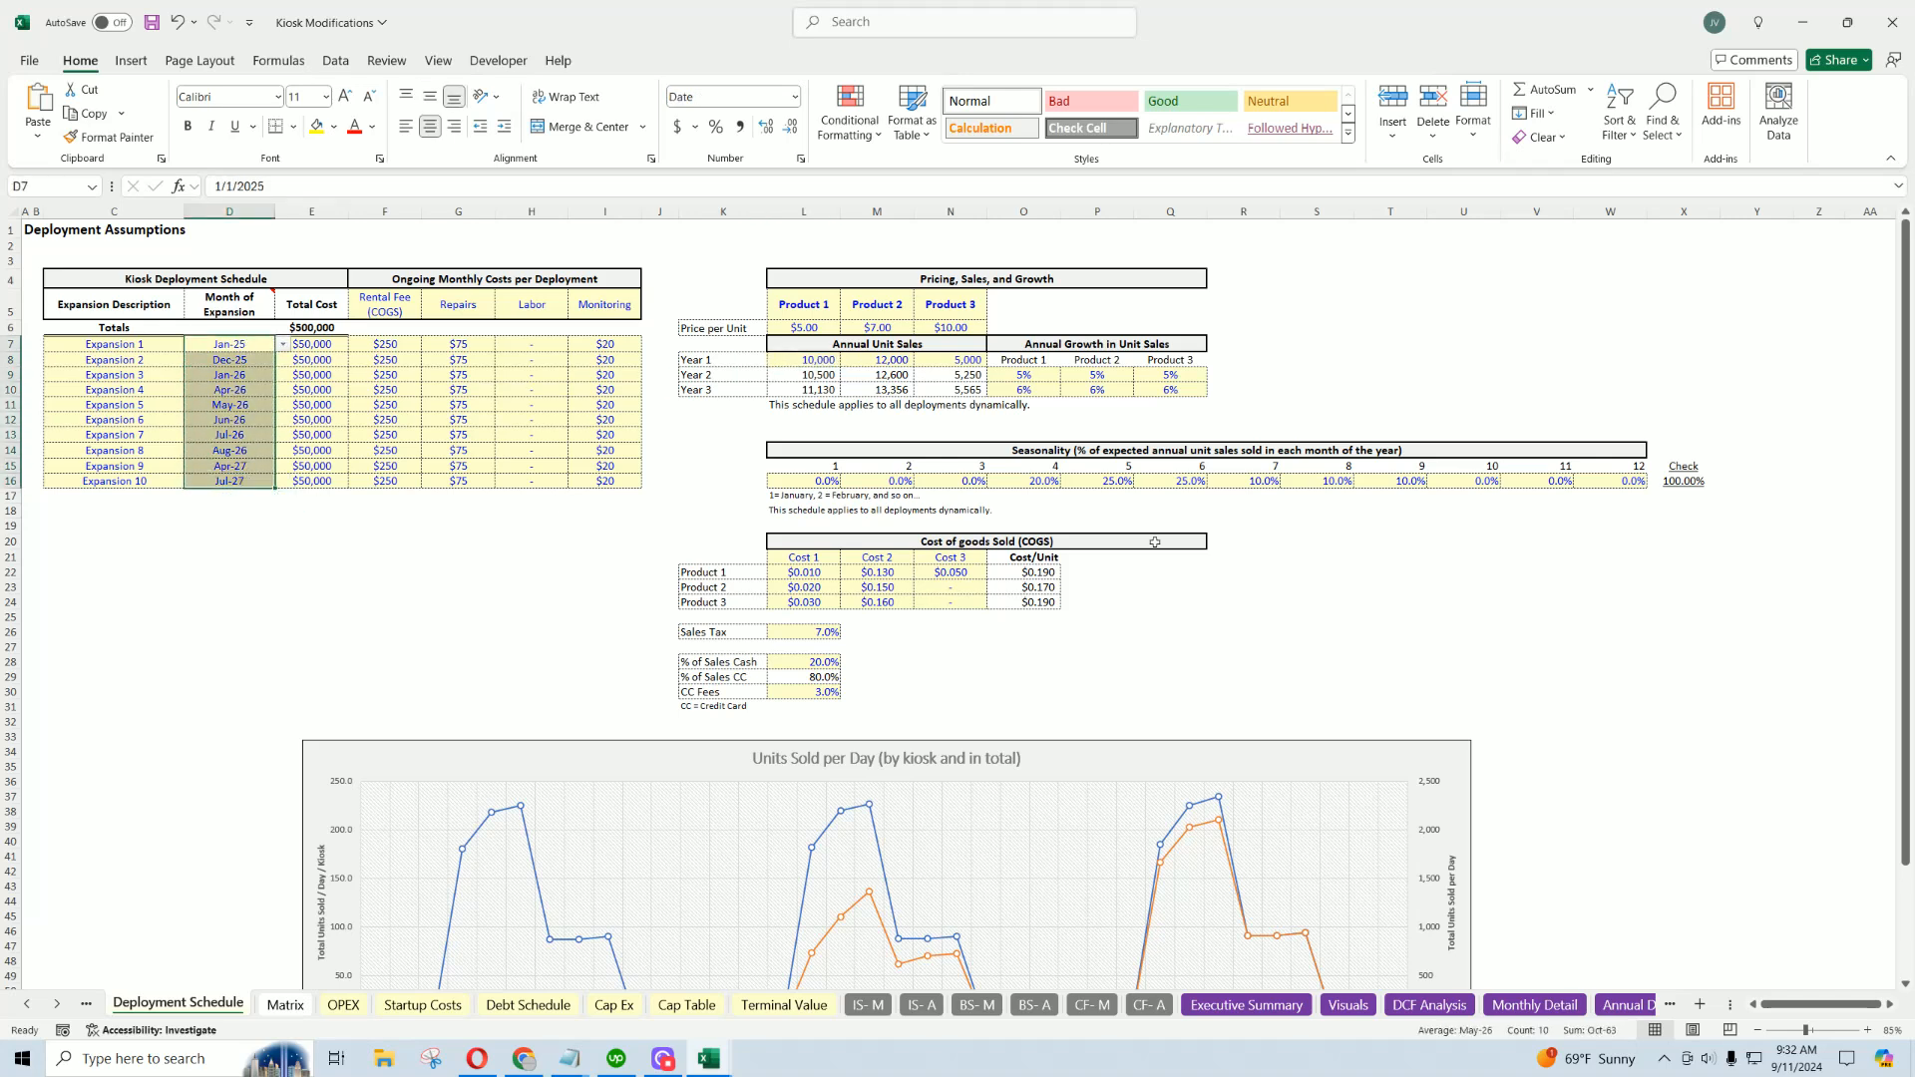
# In scratch cell U24, multiply Product 1's Year 1 units by 10, and divide that result by 6 in U25.
pyautogui.click(1455, 606)
pyautogui.write('=')
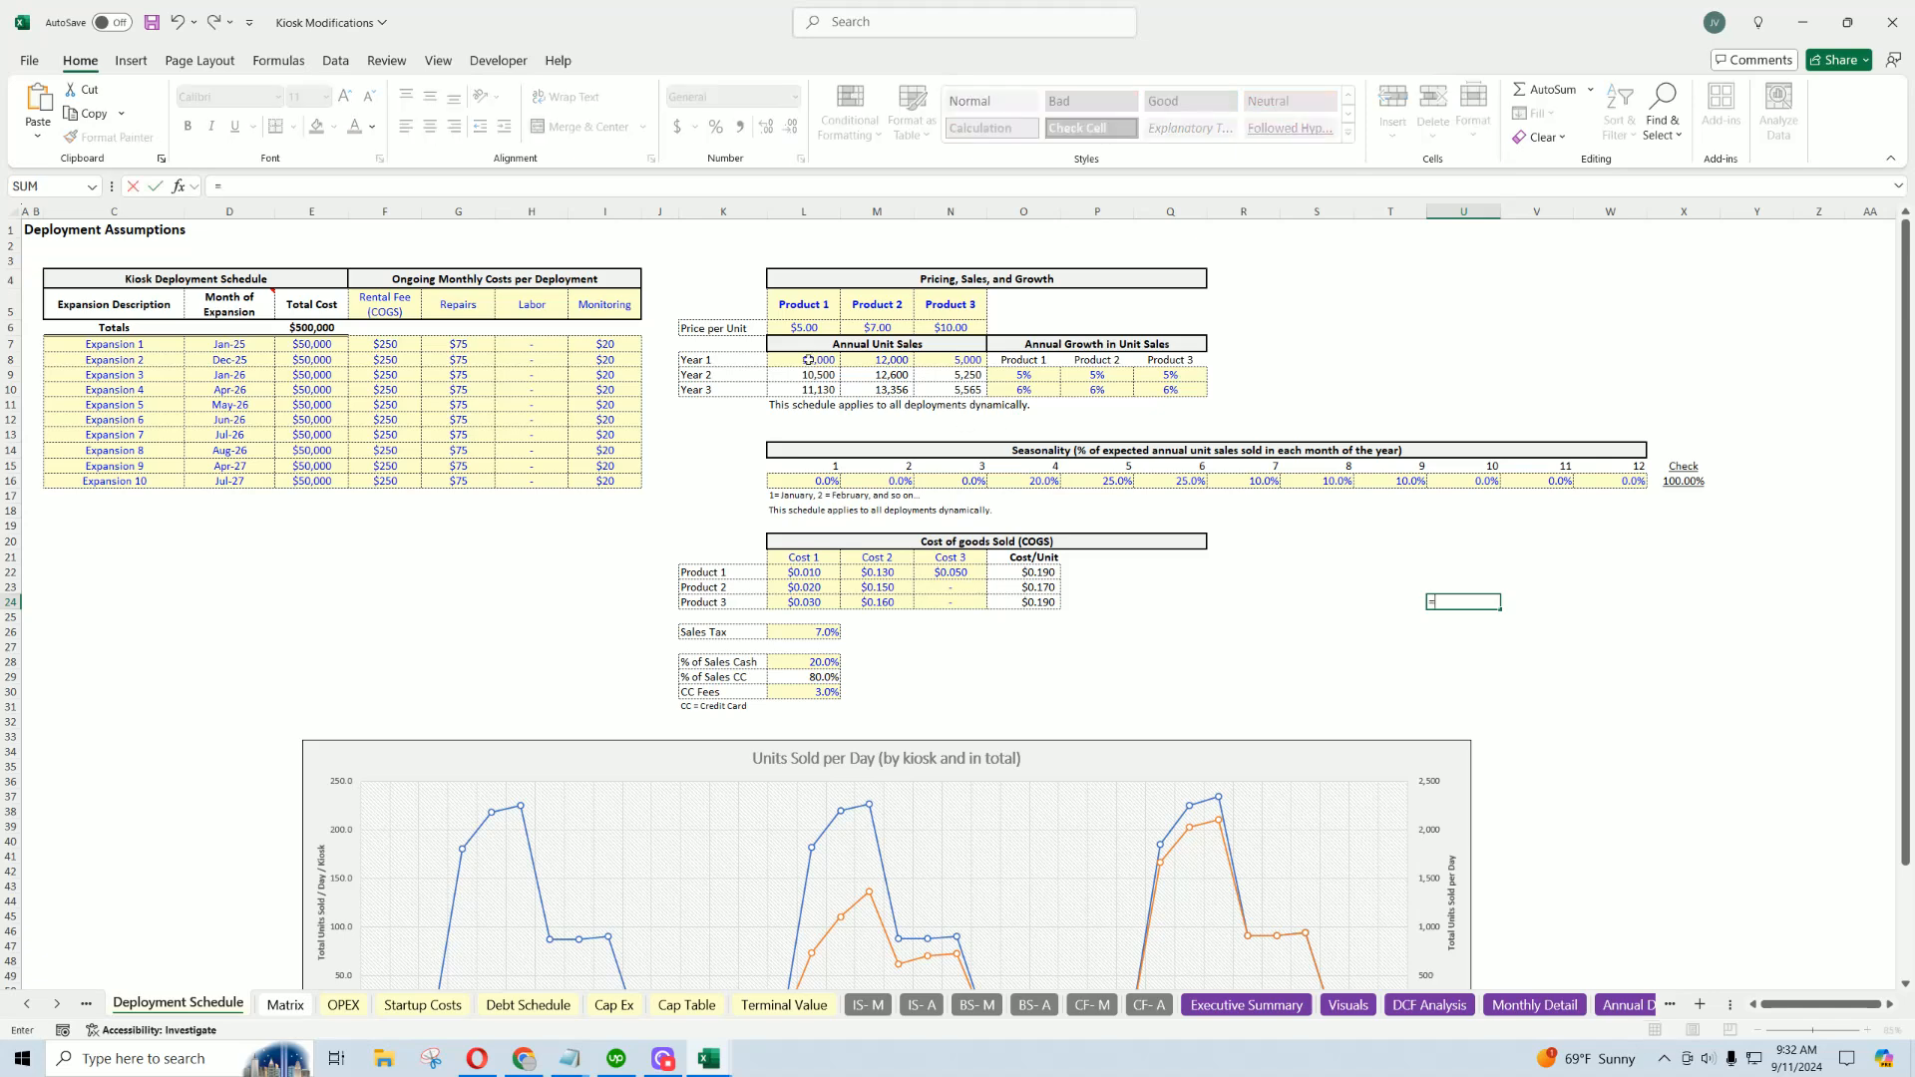
pyautogui.click(816, 361)
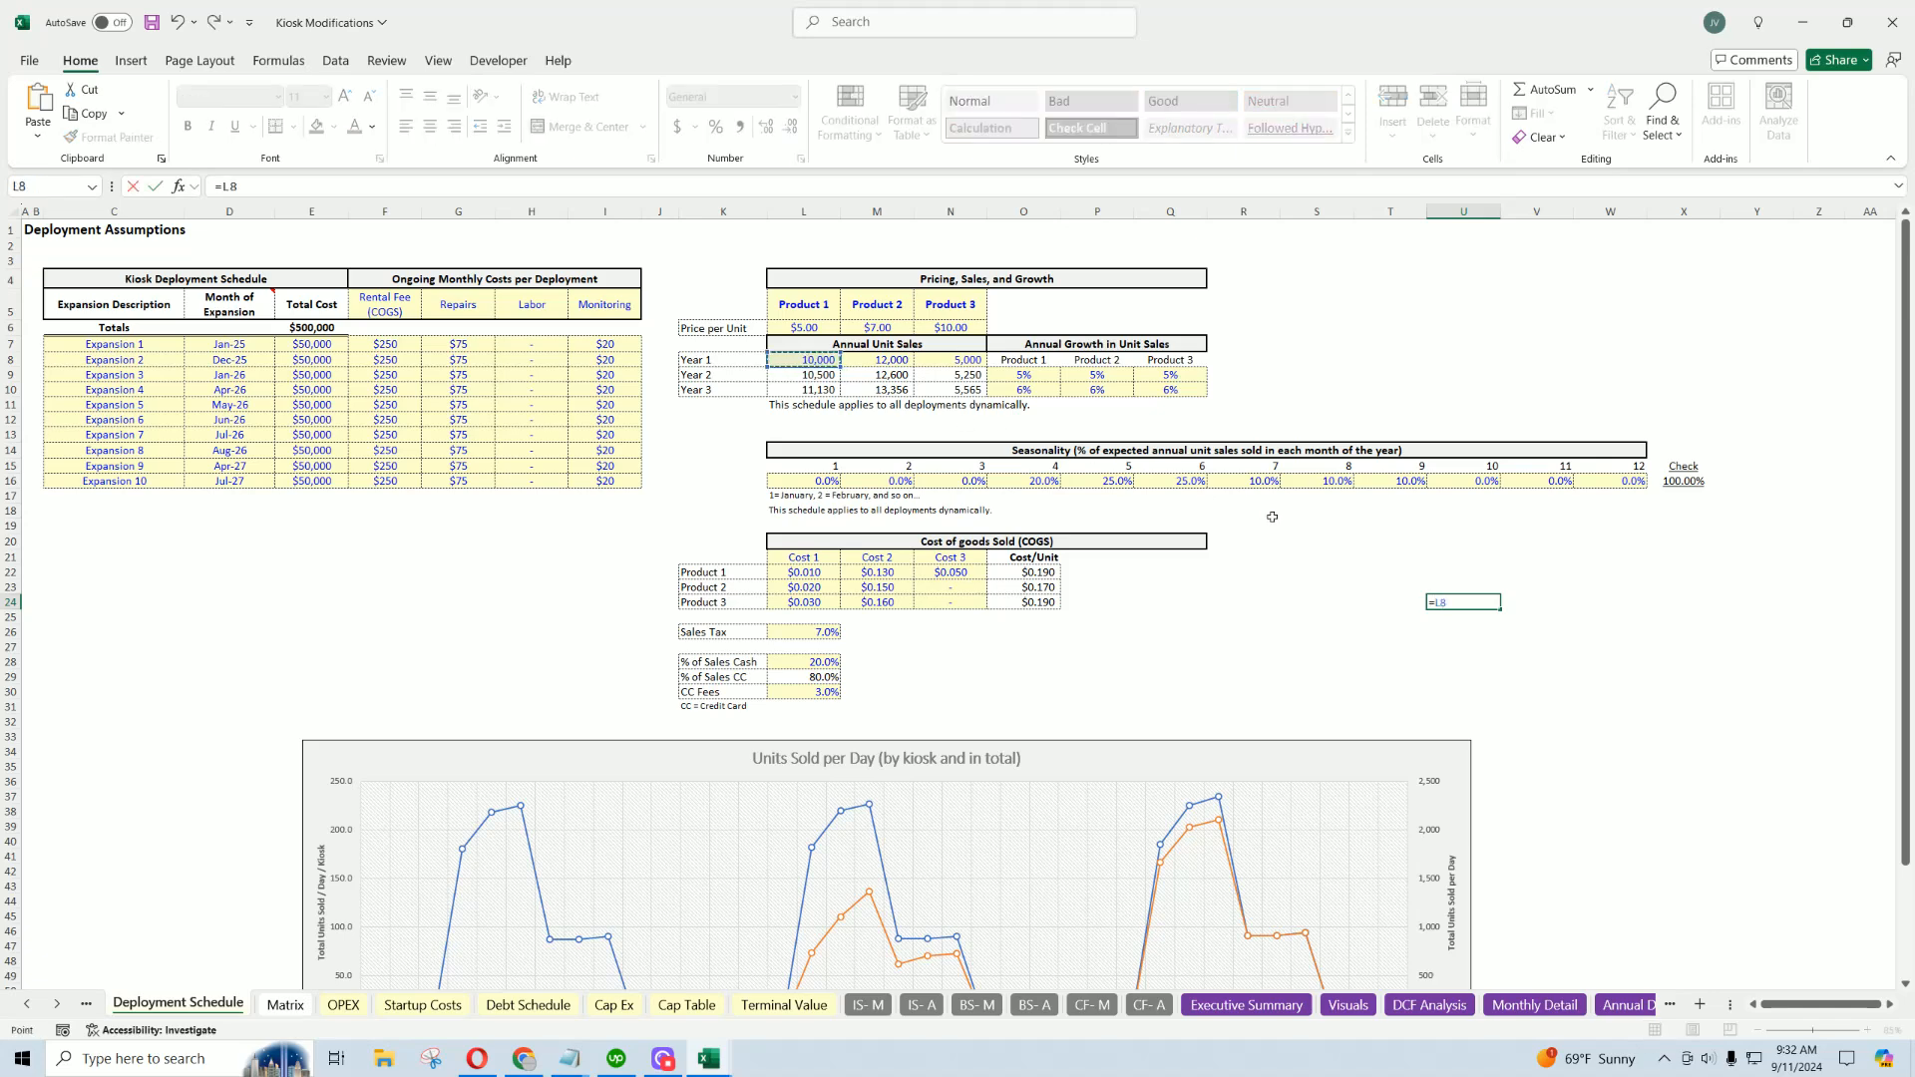
pyautogui.write('*')
pyautogui.press('Return')
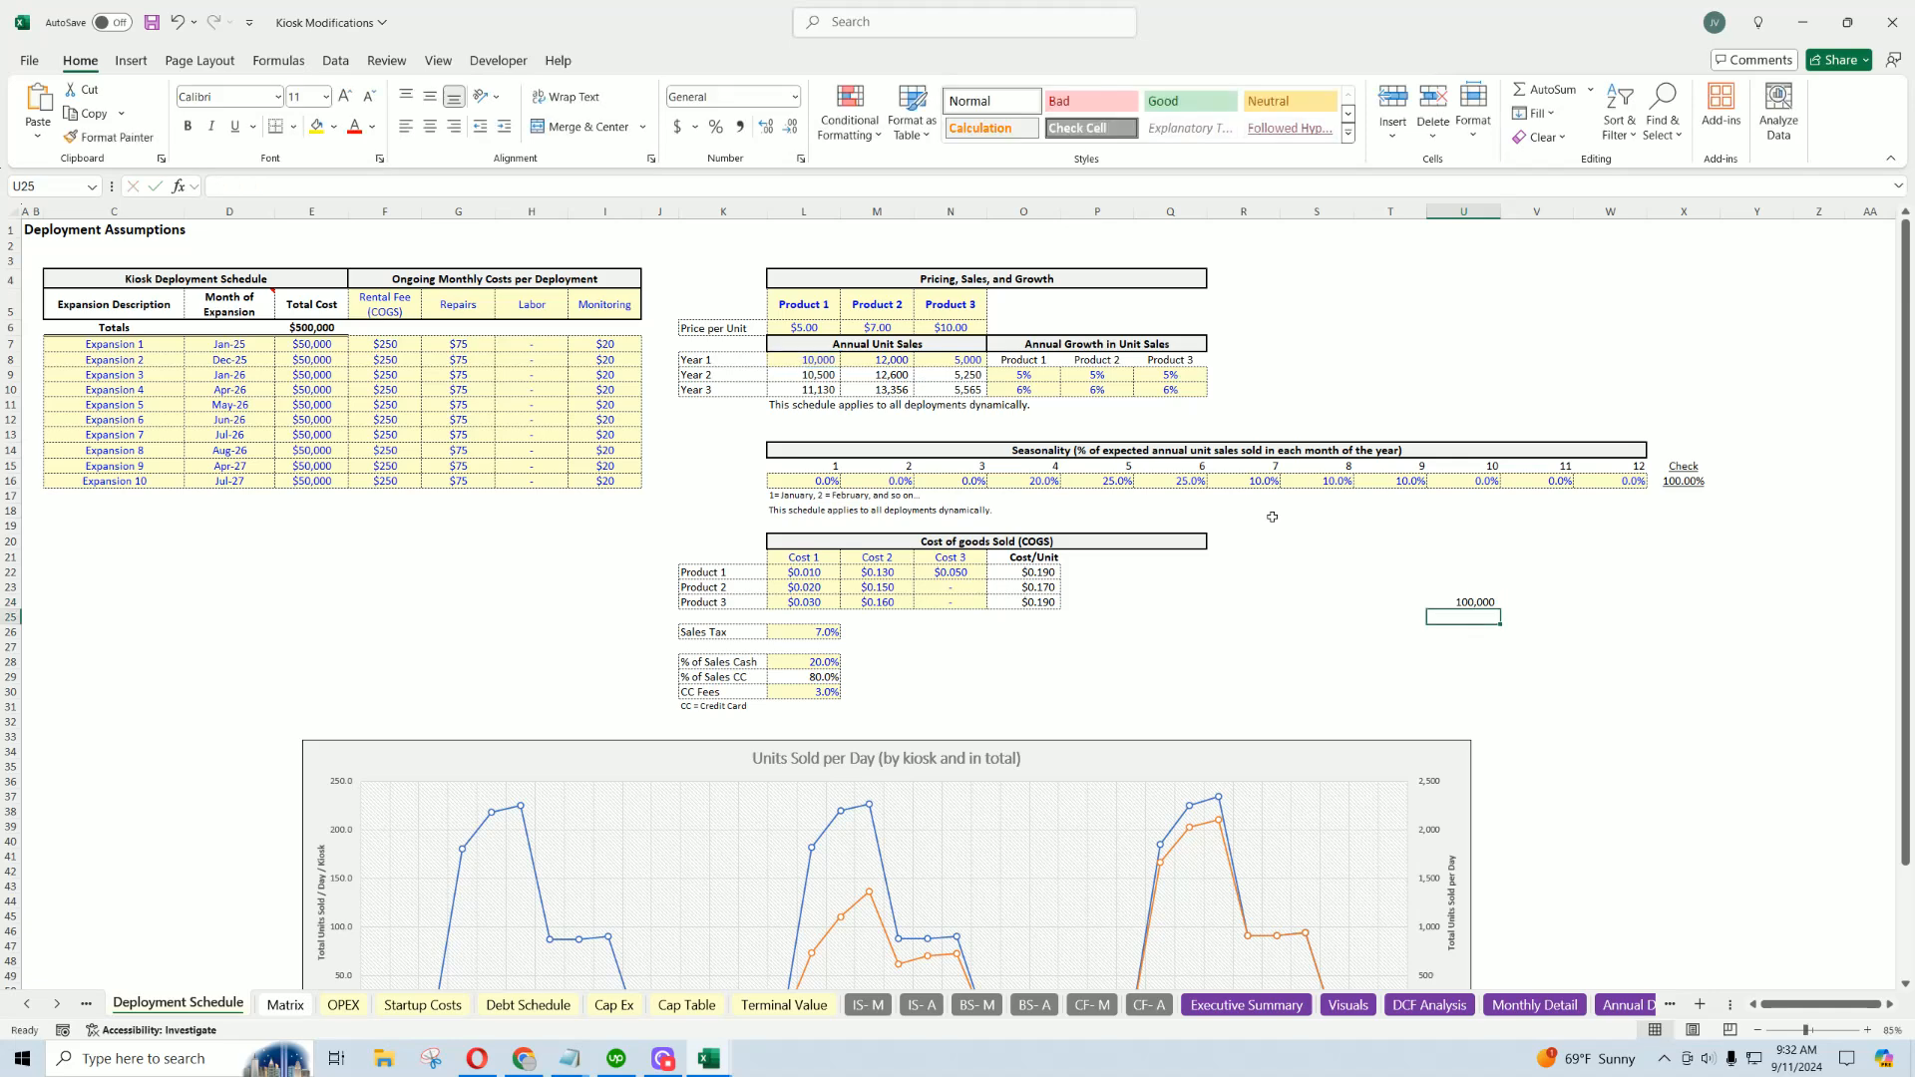
pyautogui.write('=')
pyautogui.click(1477, 599)
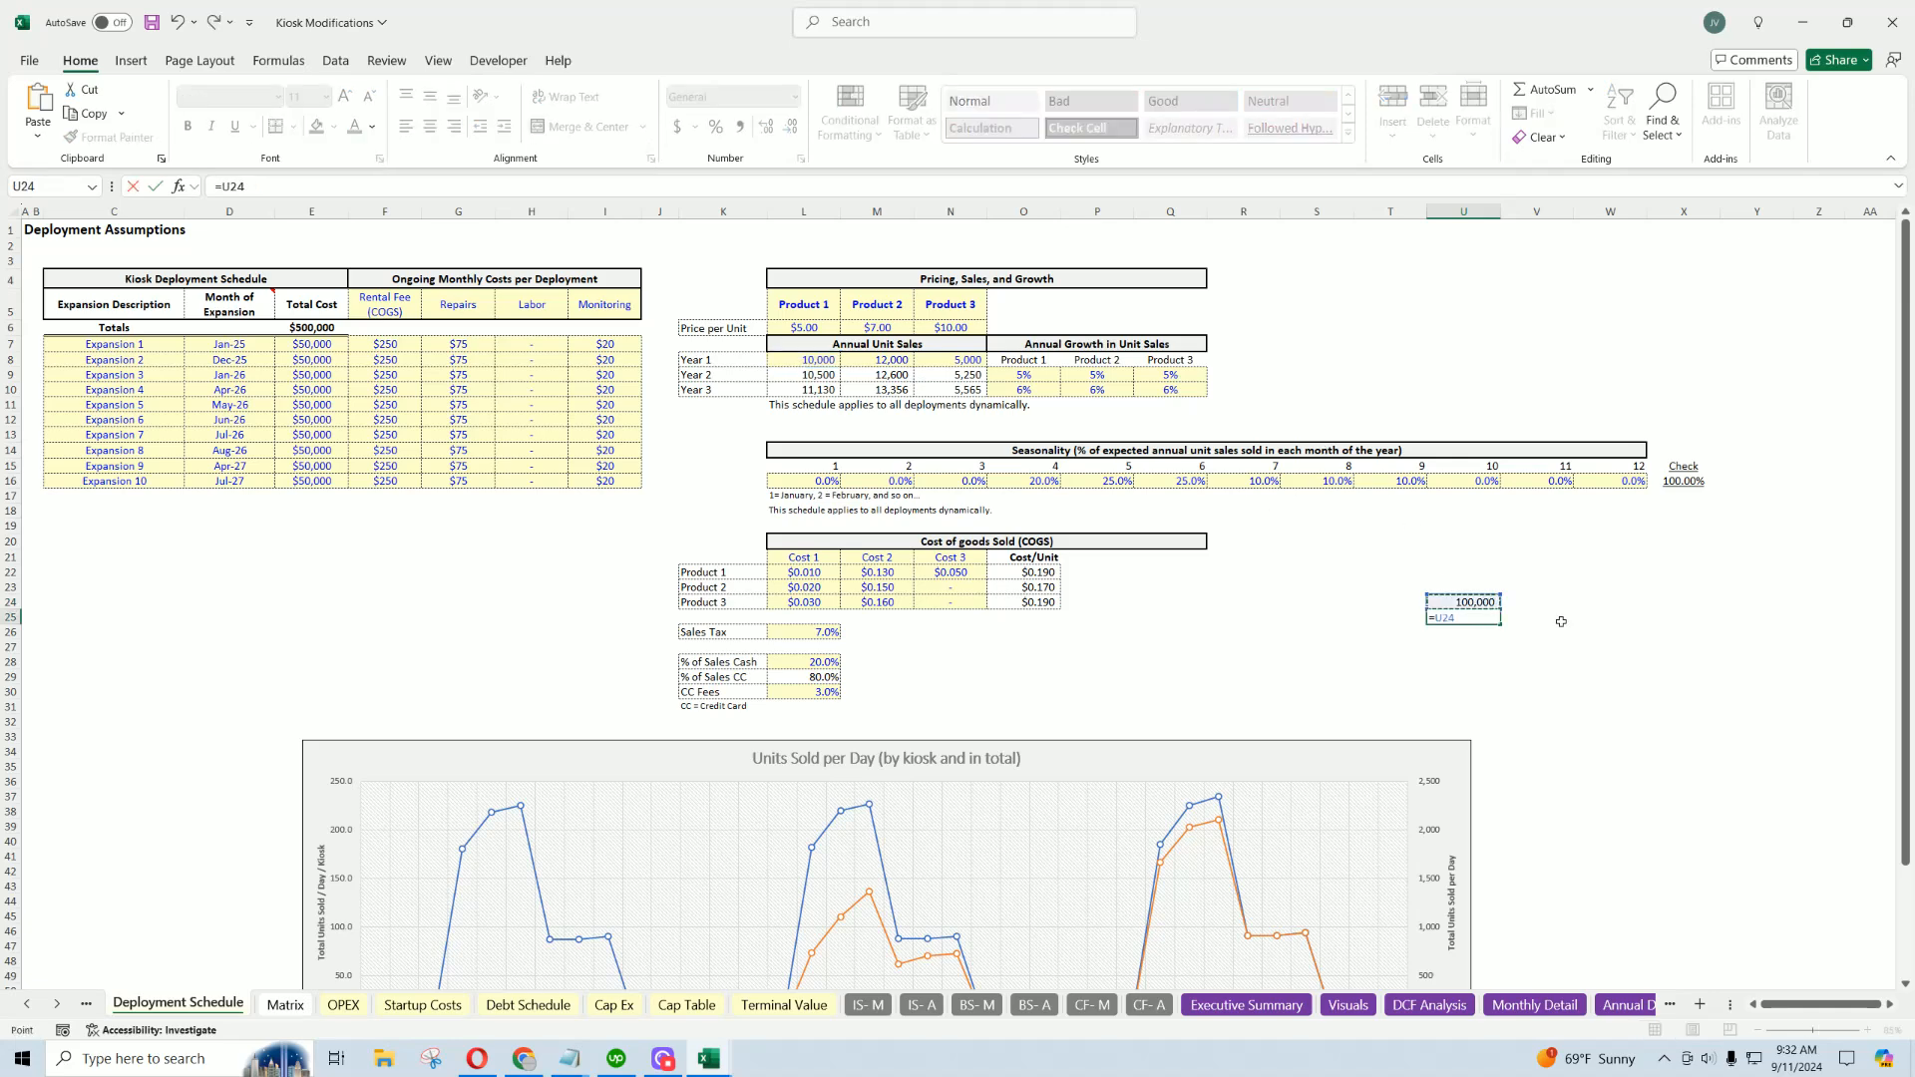
pyautogui.write('/6')
pyautogui.press('Return')
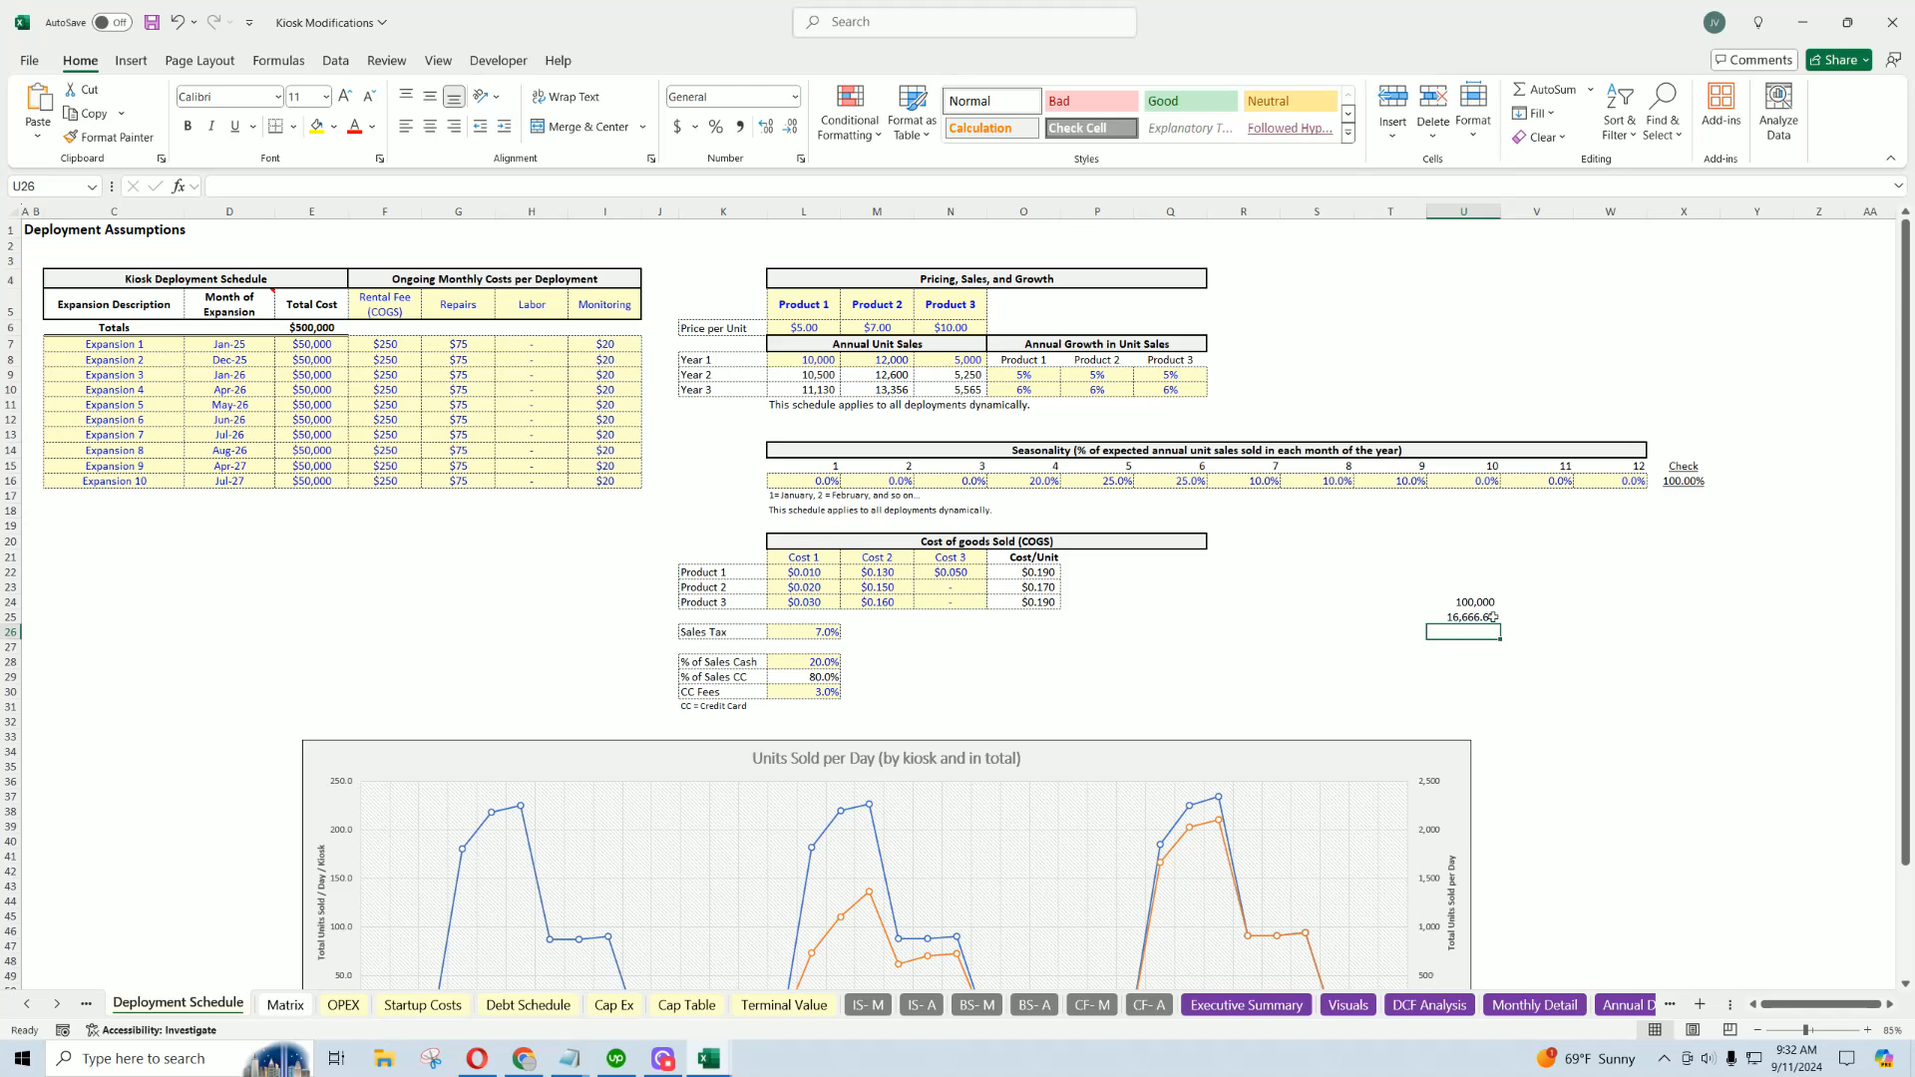
# Divide the U25 figure by 180 in scratch cell U26 and recheck that formula.
pyautogui.click(1493, 618)
pyautogui.scroll(-3, 1526, 642)
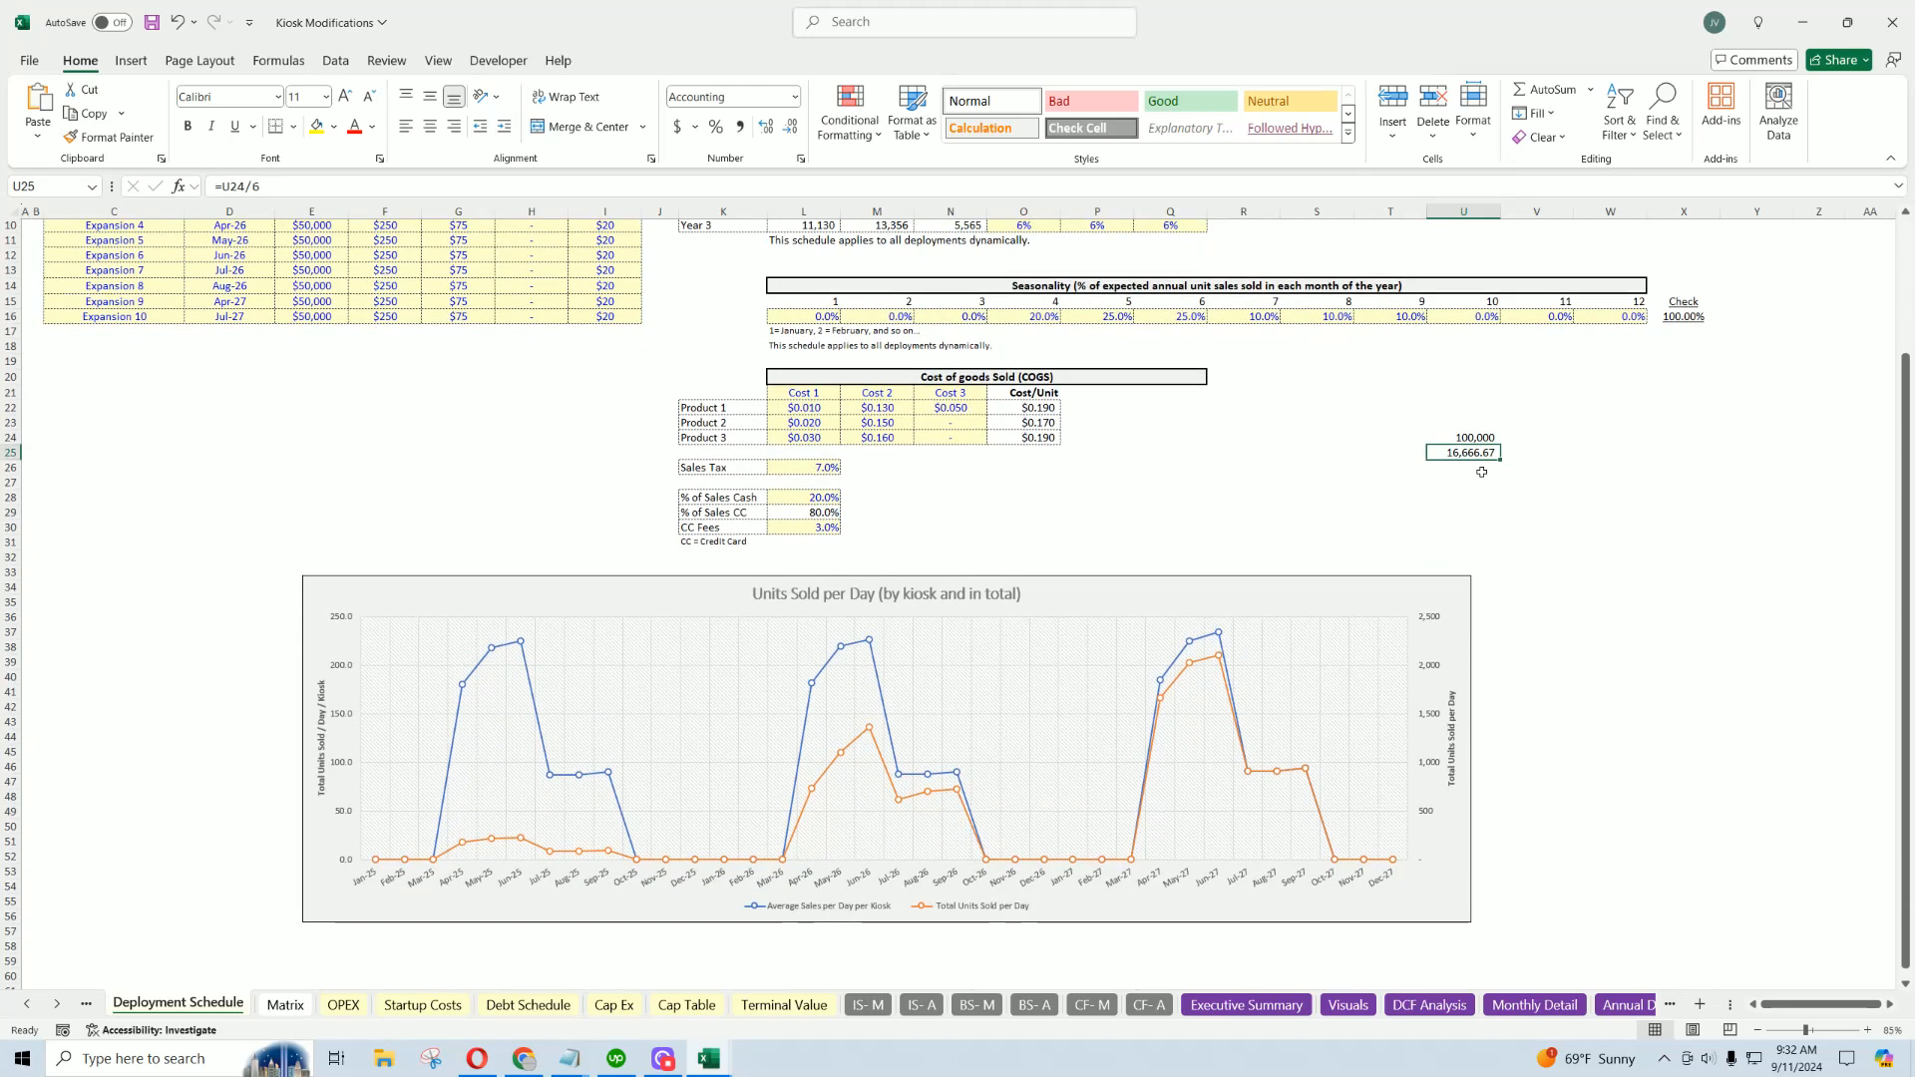
pyautogui.press('Return')
pyautogui.write('=')
pyautogui.press('Up')
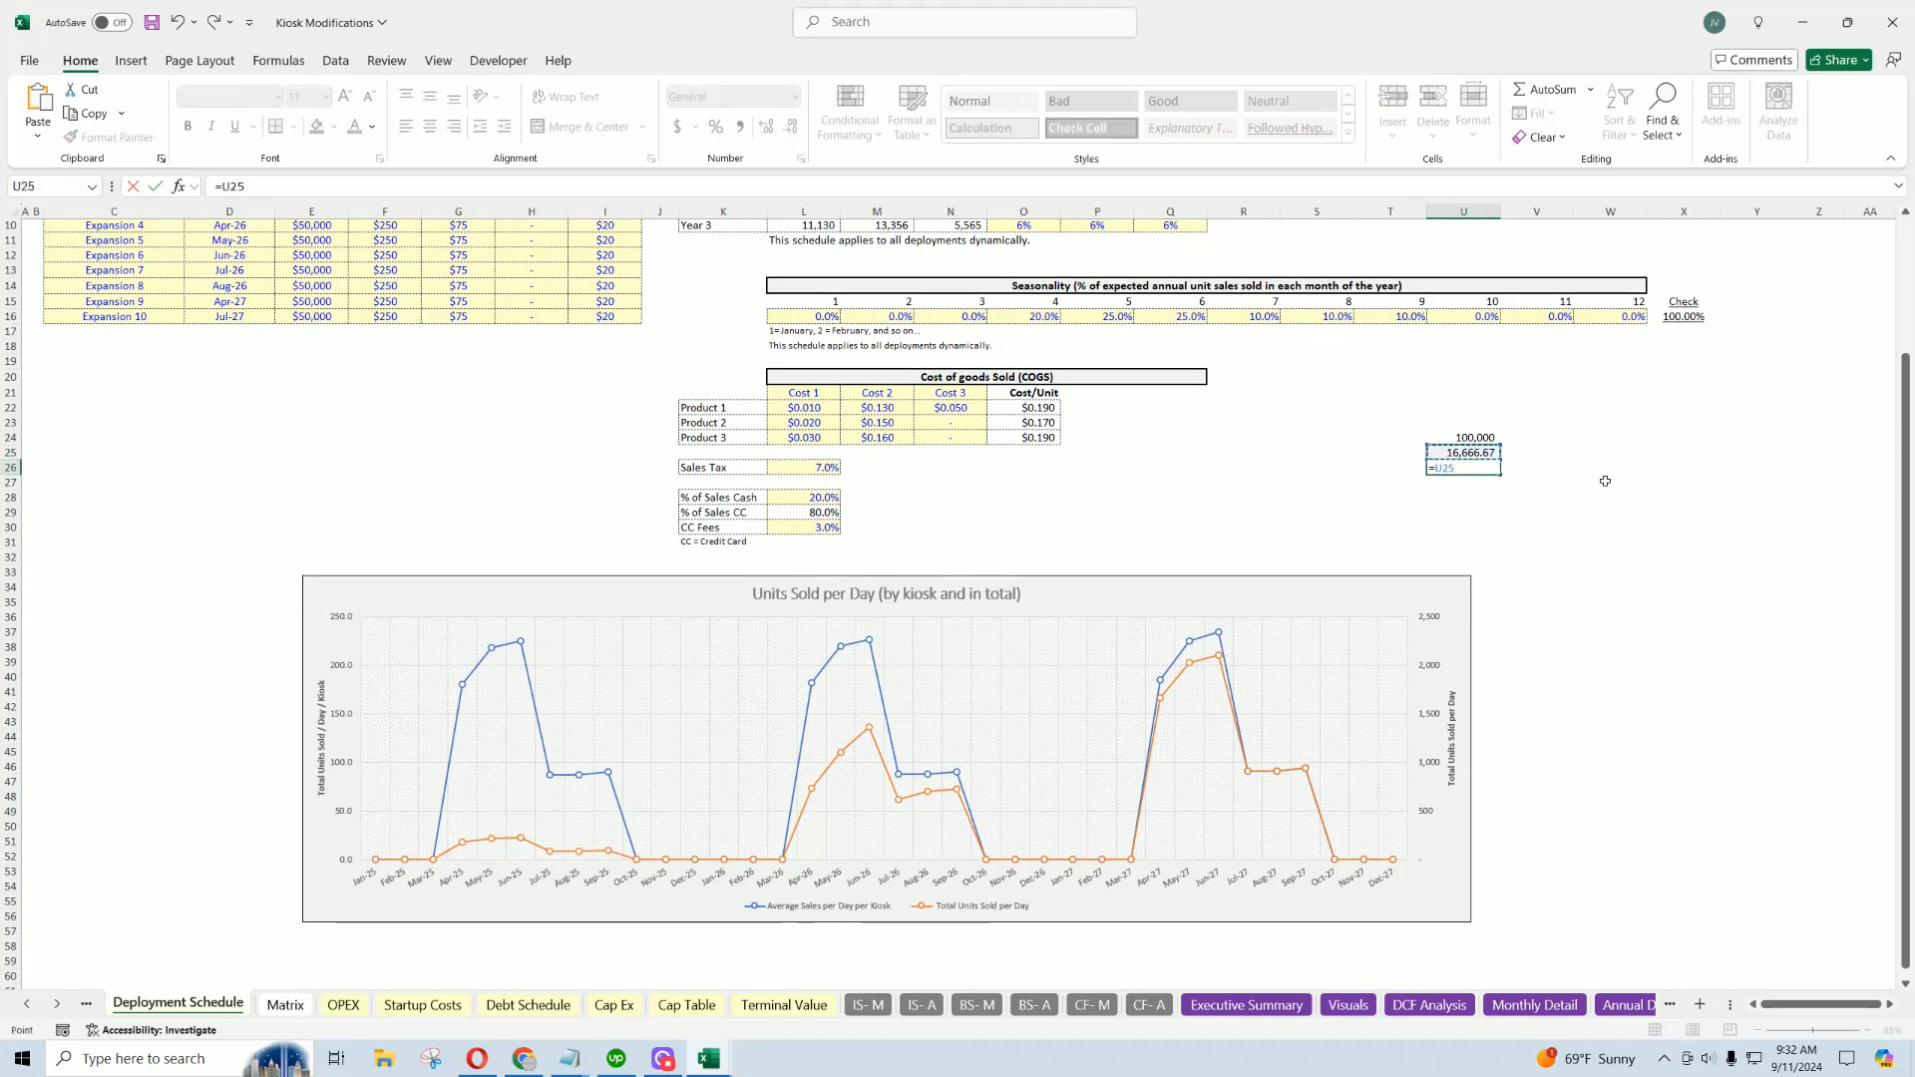
pyautogui.write('/')
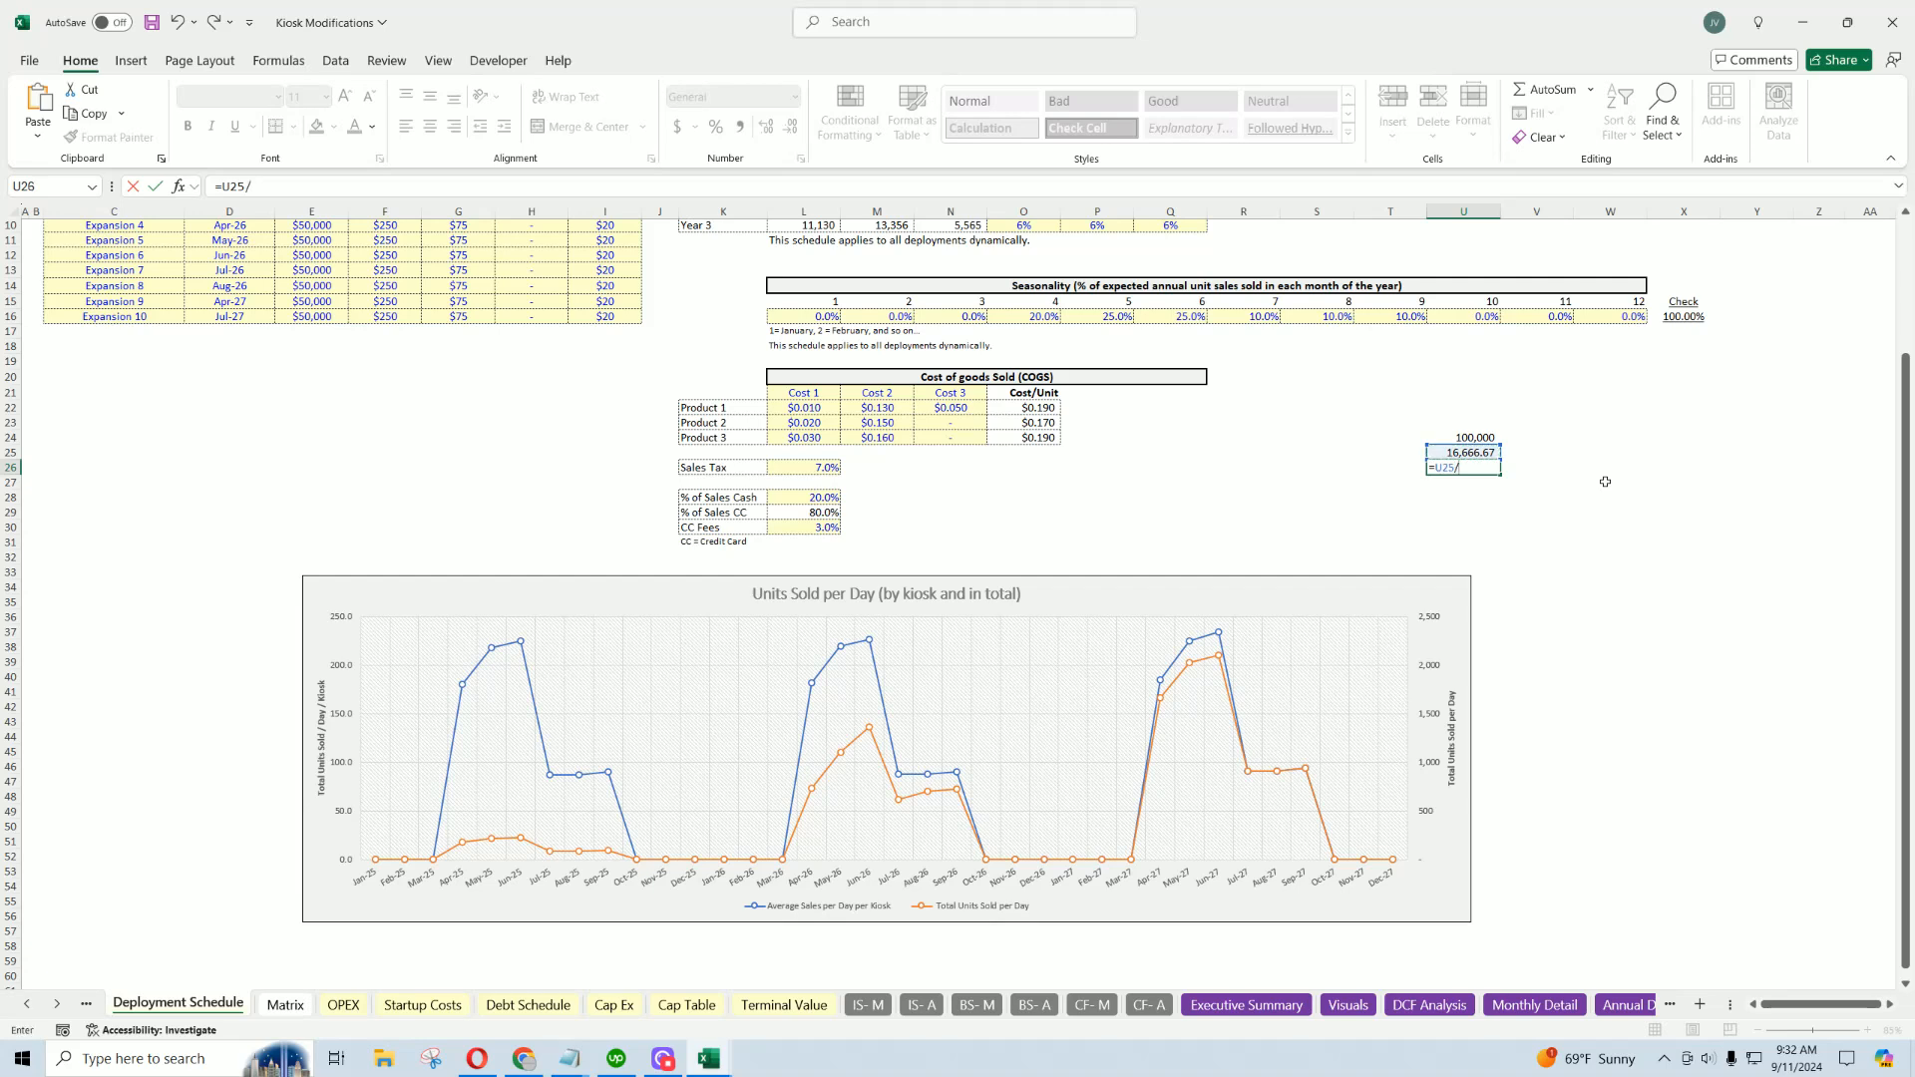
pyautogui.write('(180')
pyautogui.press('Return')
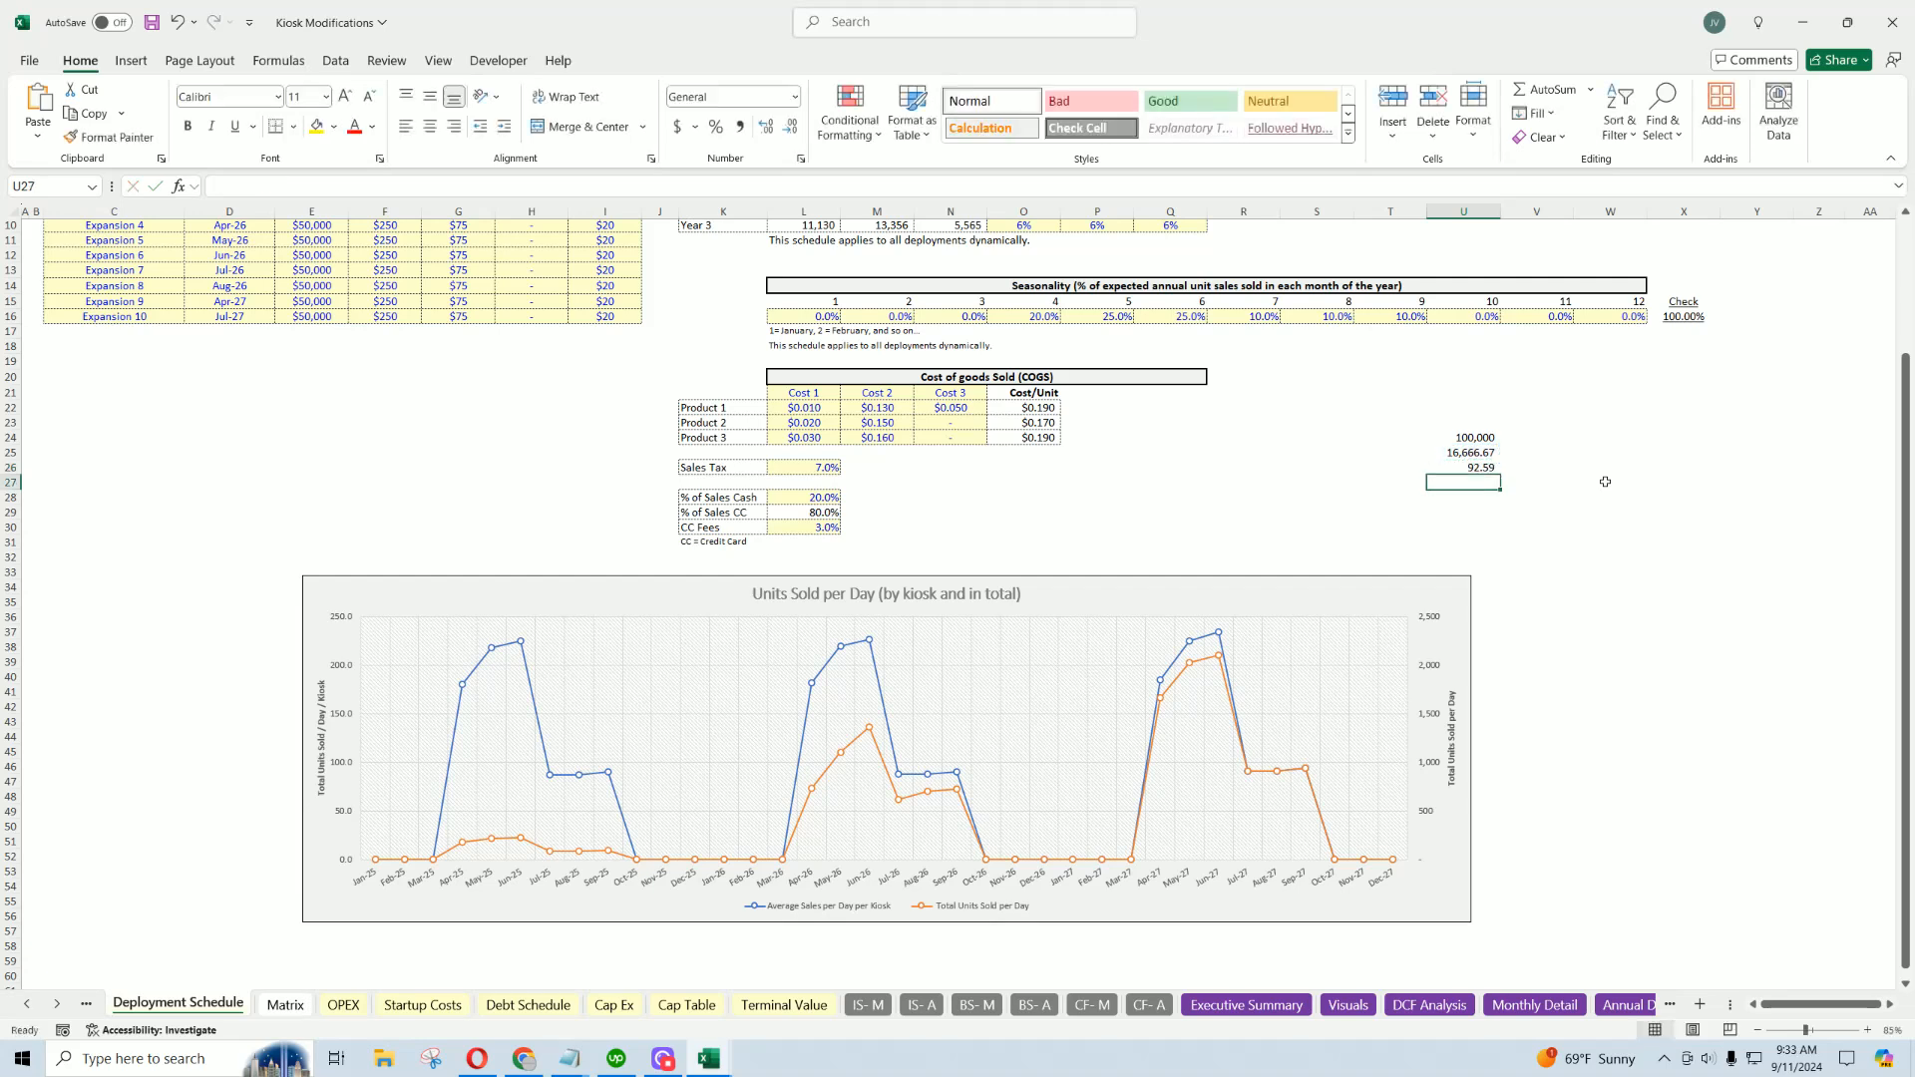
pyautogui.doubleClick(1469, 468)
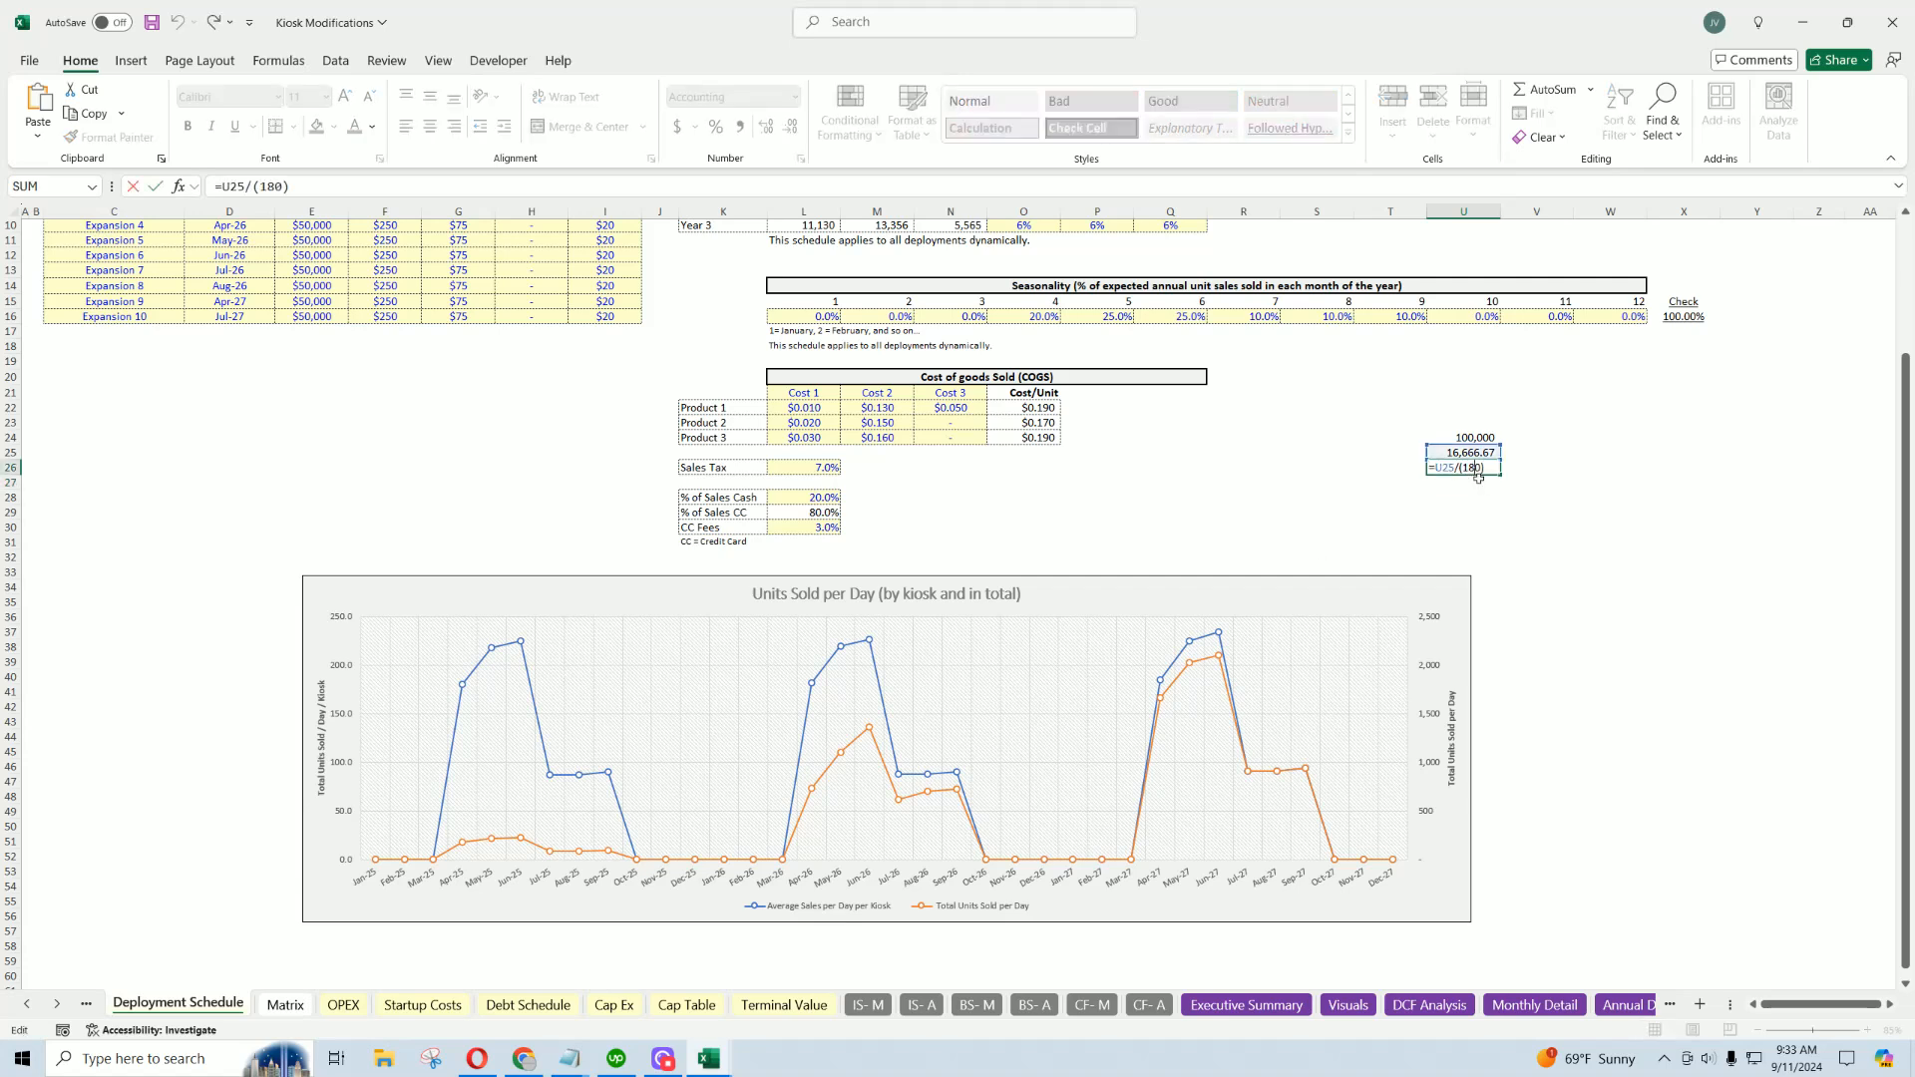
pyautogui.press('Return')
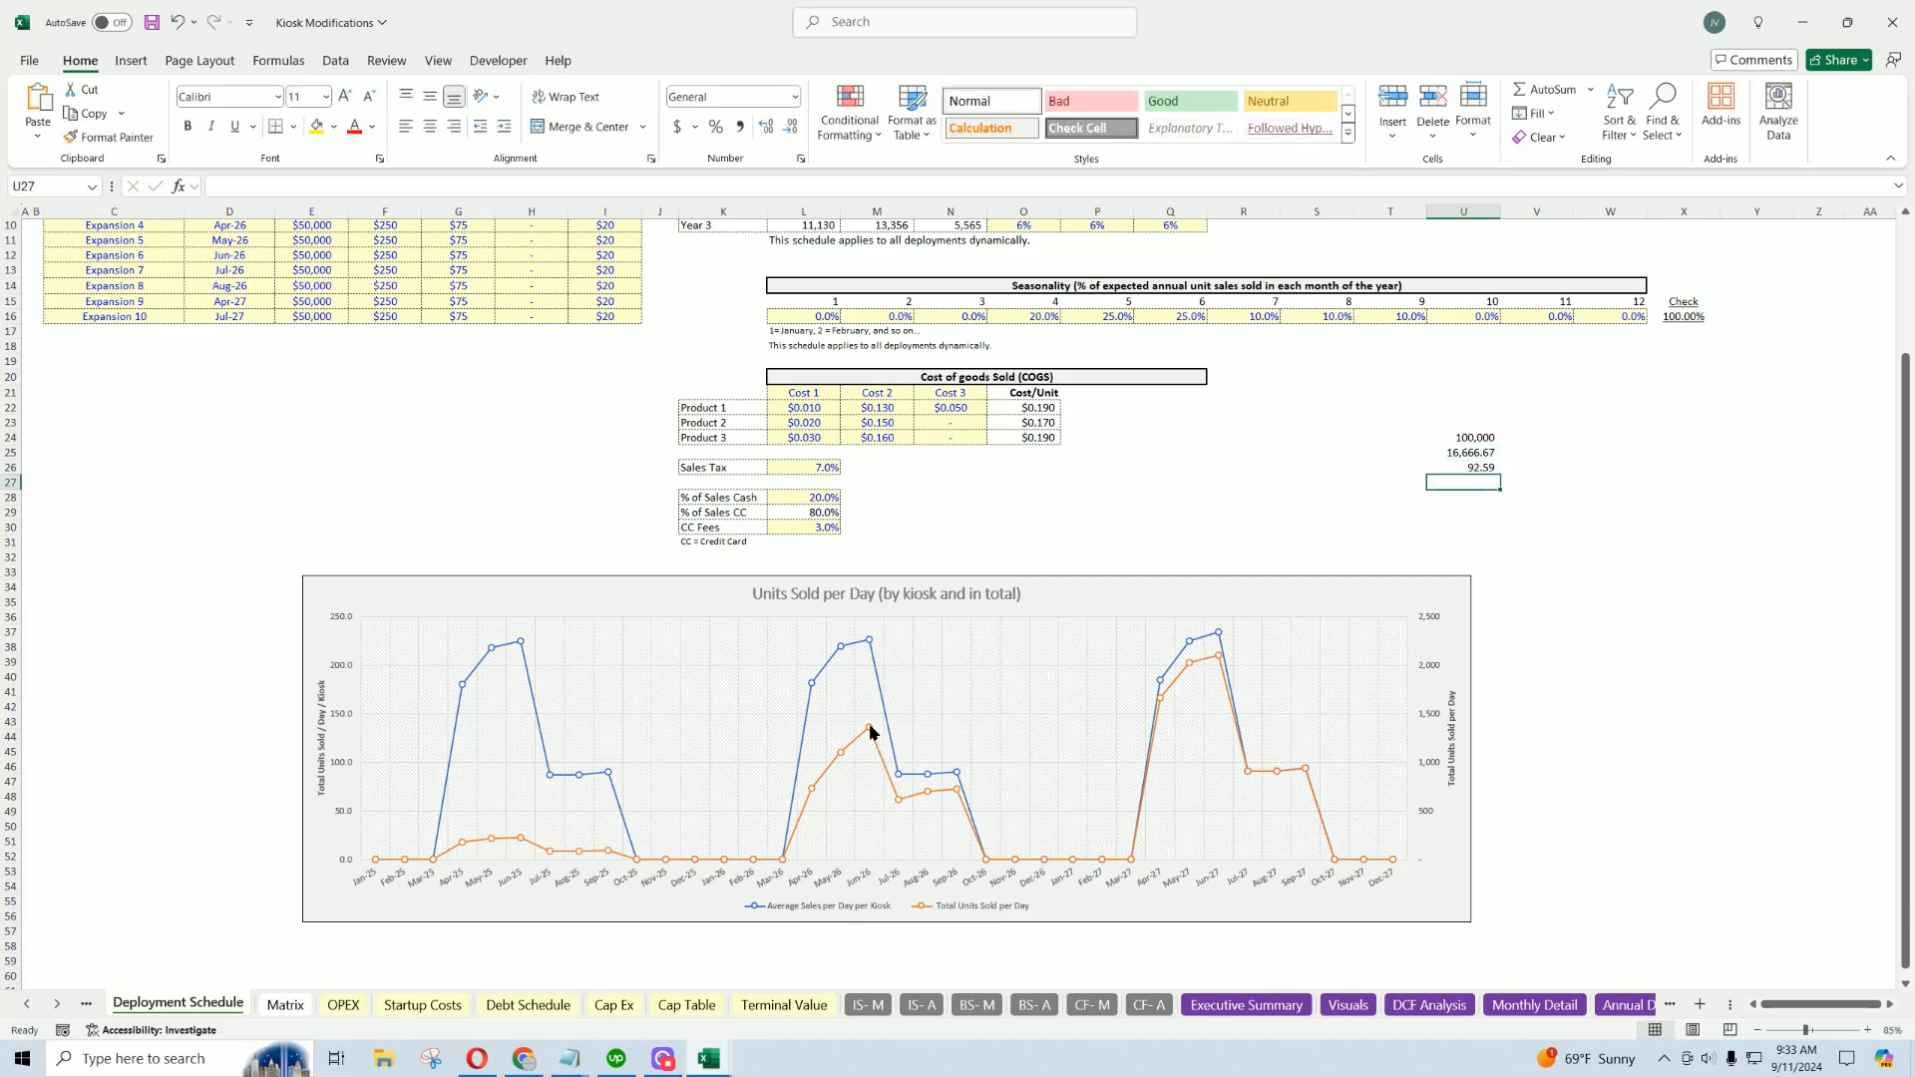
# Check the chart's June 2026 total against the scratch figures and clear the scratch calculations from column U.
pyautogui.moveTo(871, 731)
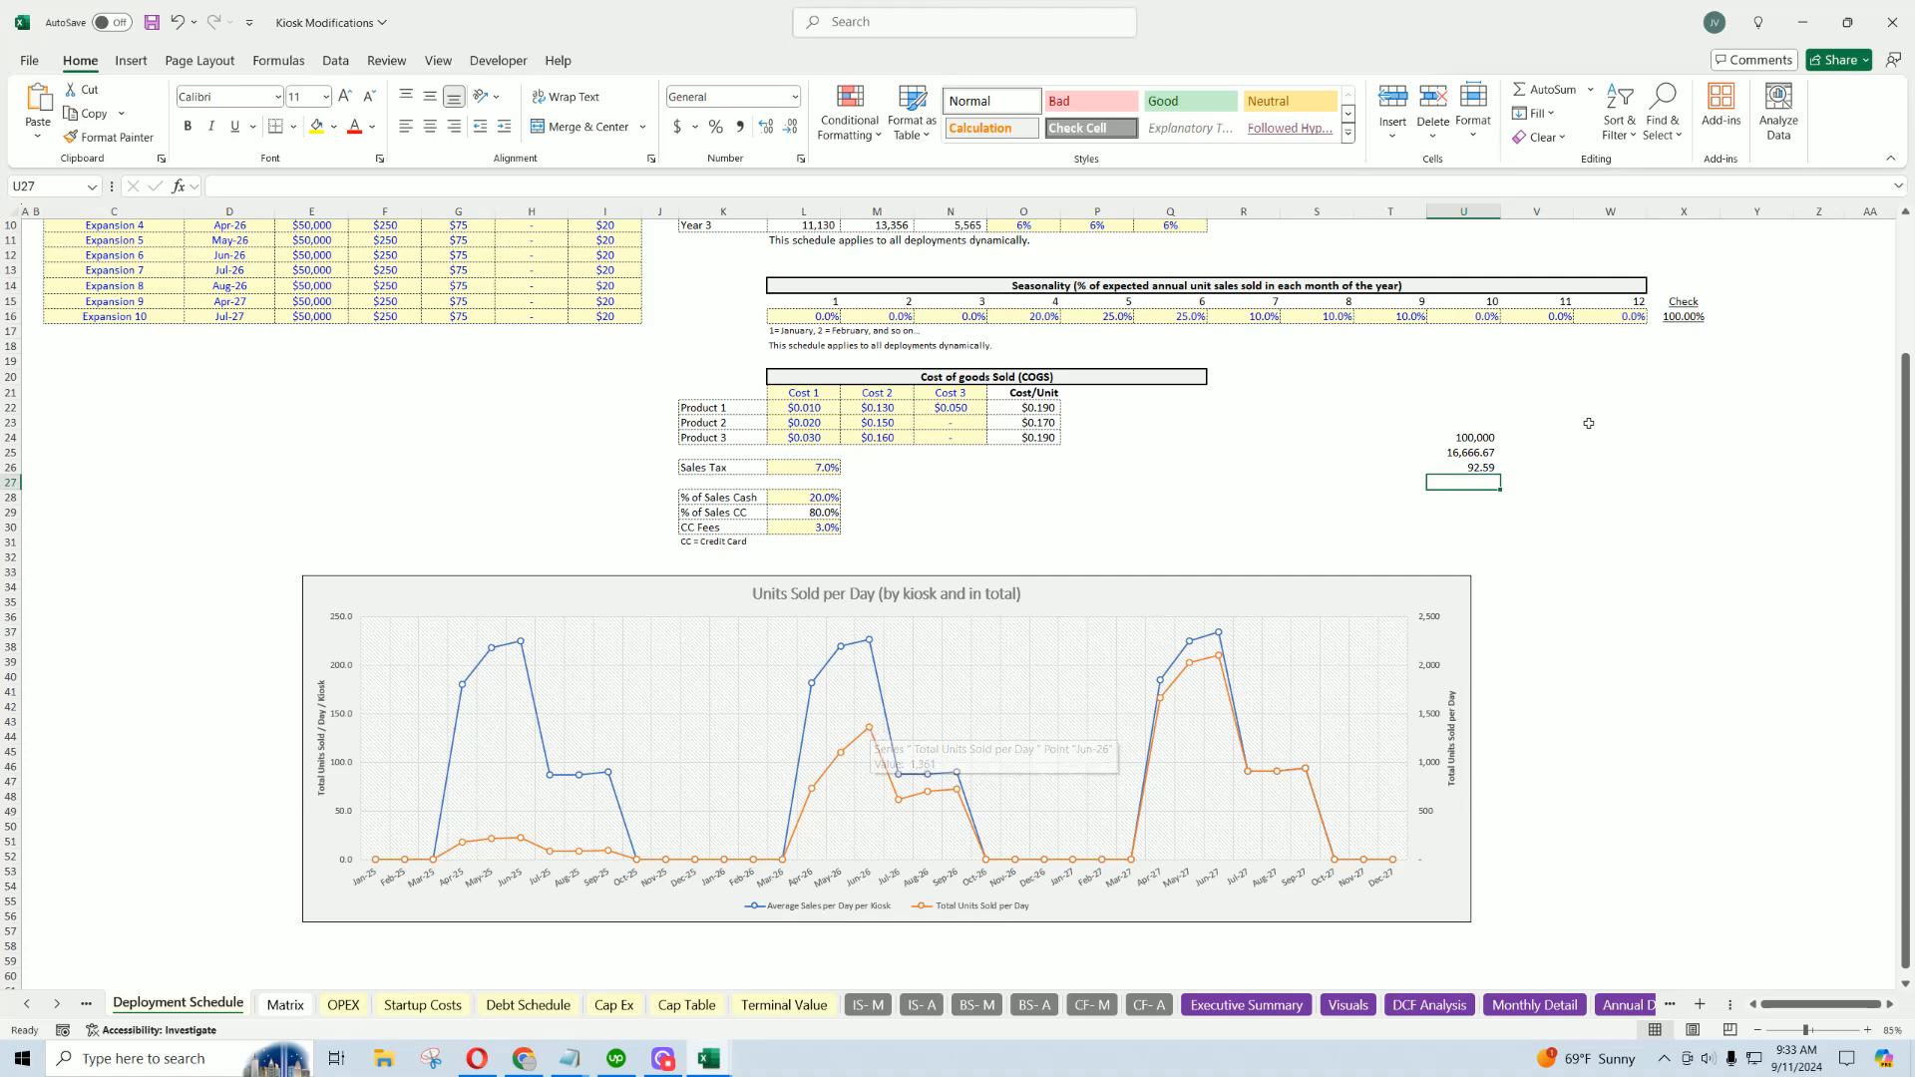
pyautogui.moveTo(1491, 425); pyautogui.dragTo(1481, 459)
pyautogui.press('Delete')
pyautogui.click(1478, 453)
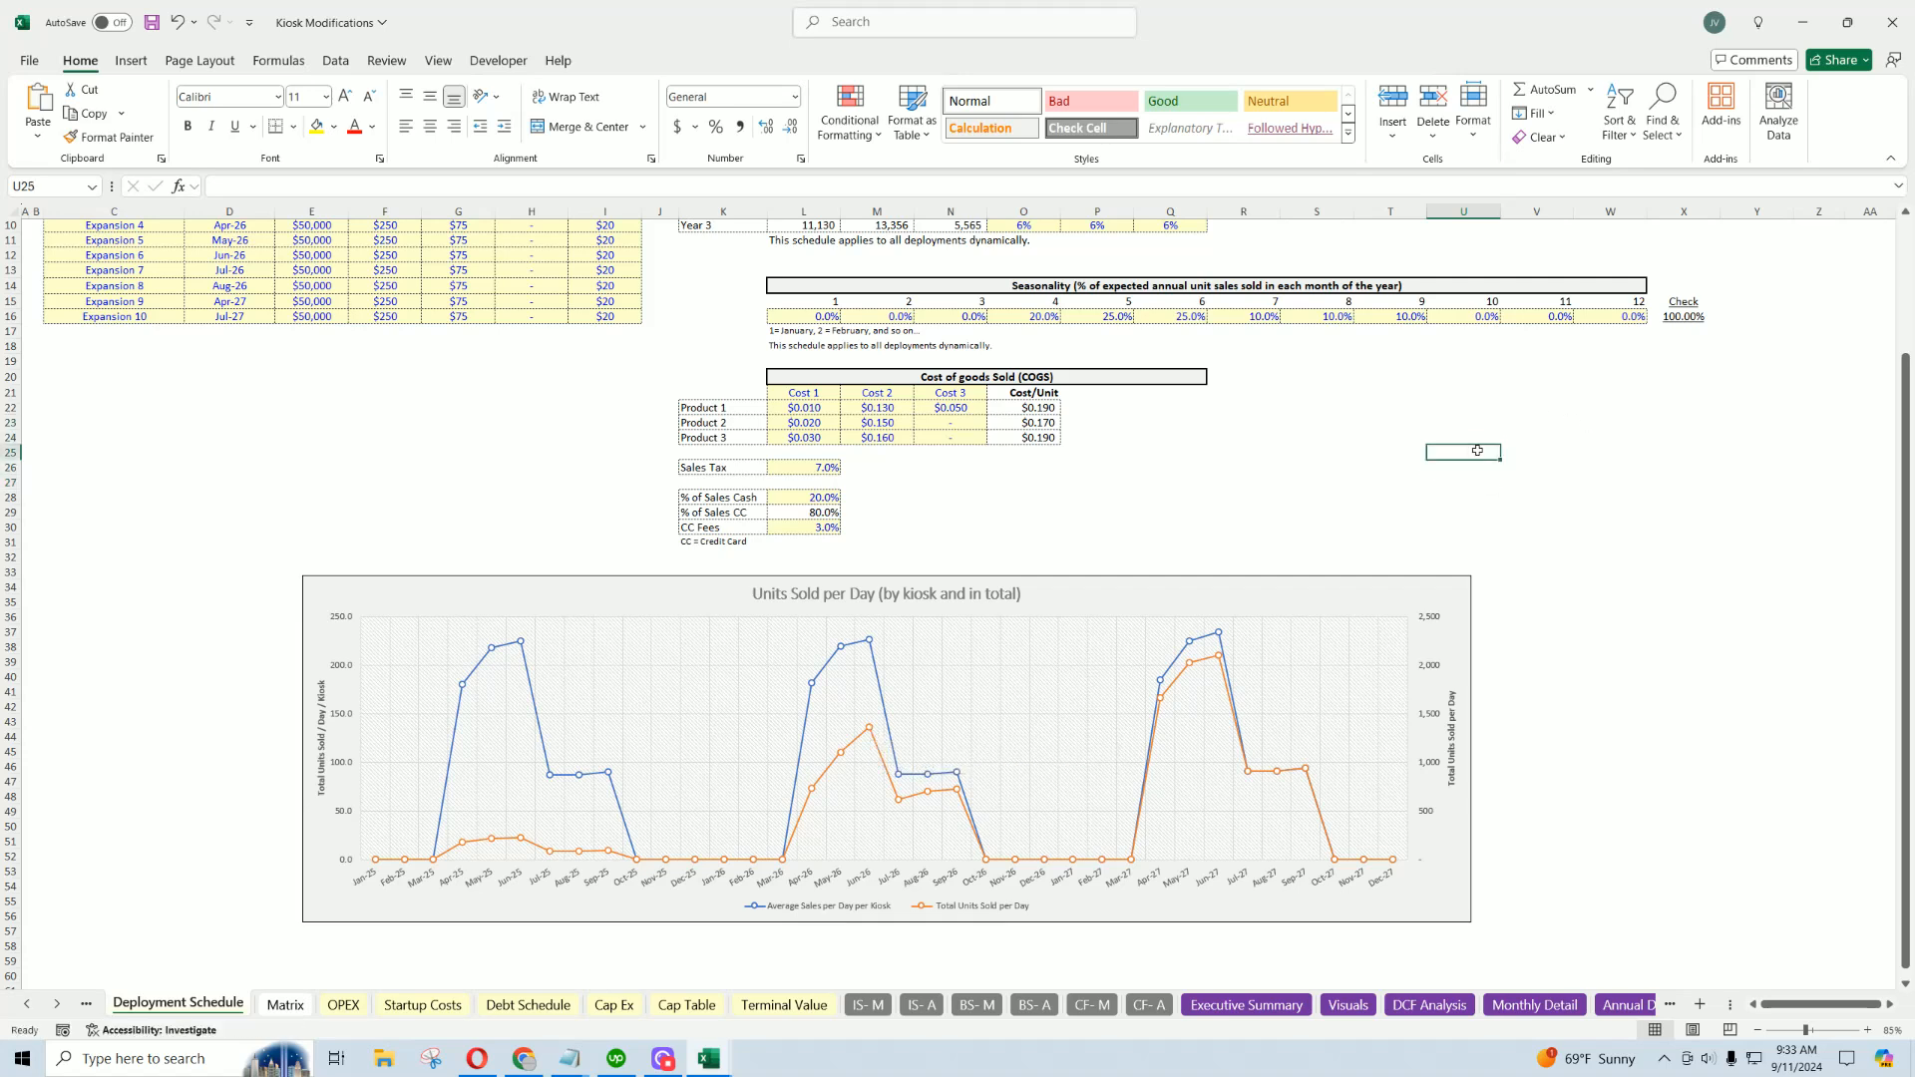
# Examine the chart's Total Units Sold per Day points for April through July 2026.
pyautogui.moveTo(814, 791)
pyautogui.moveTo(840, 754)
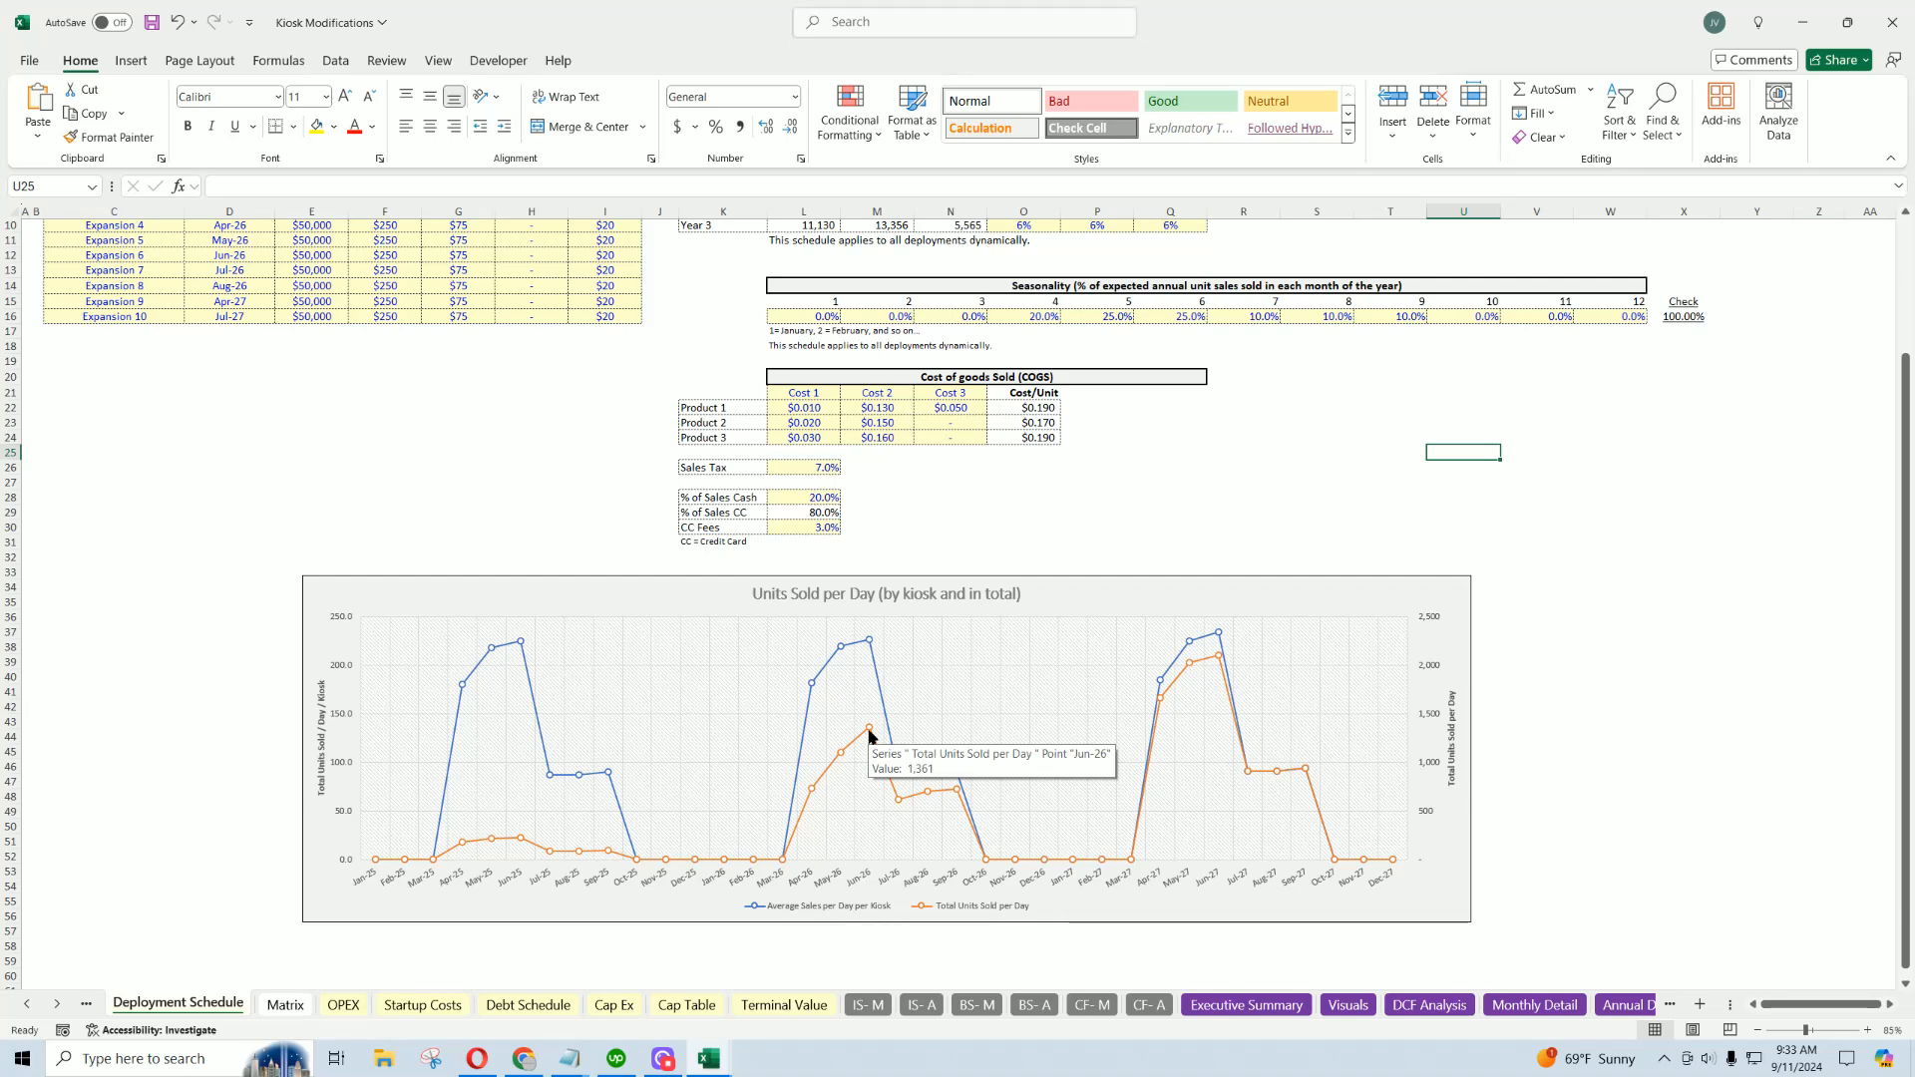
pyautogui.moveTo(898, 801)
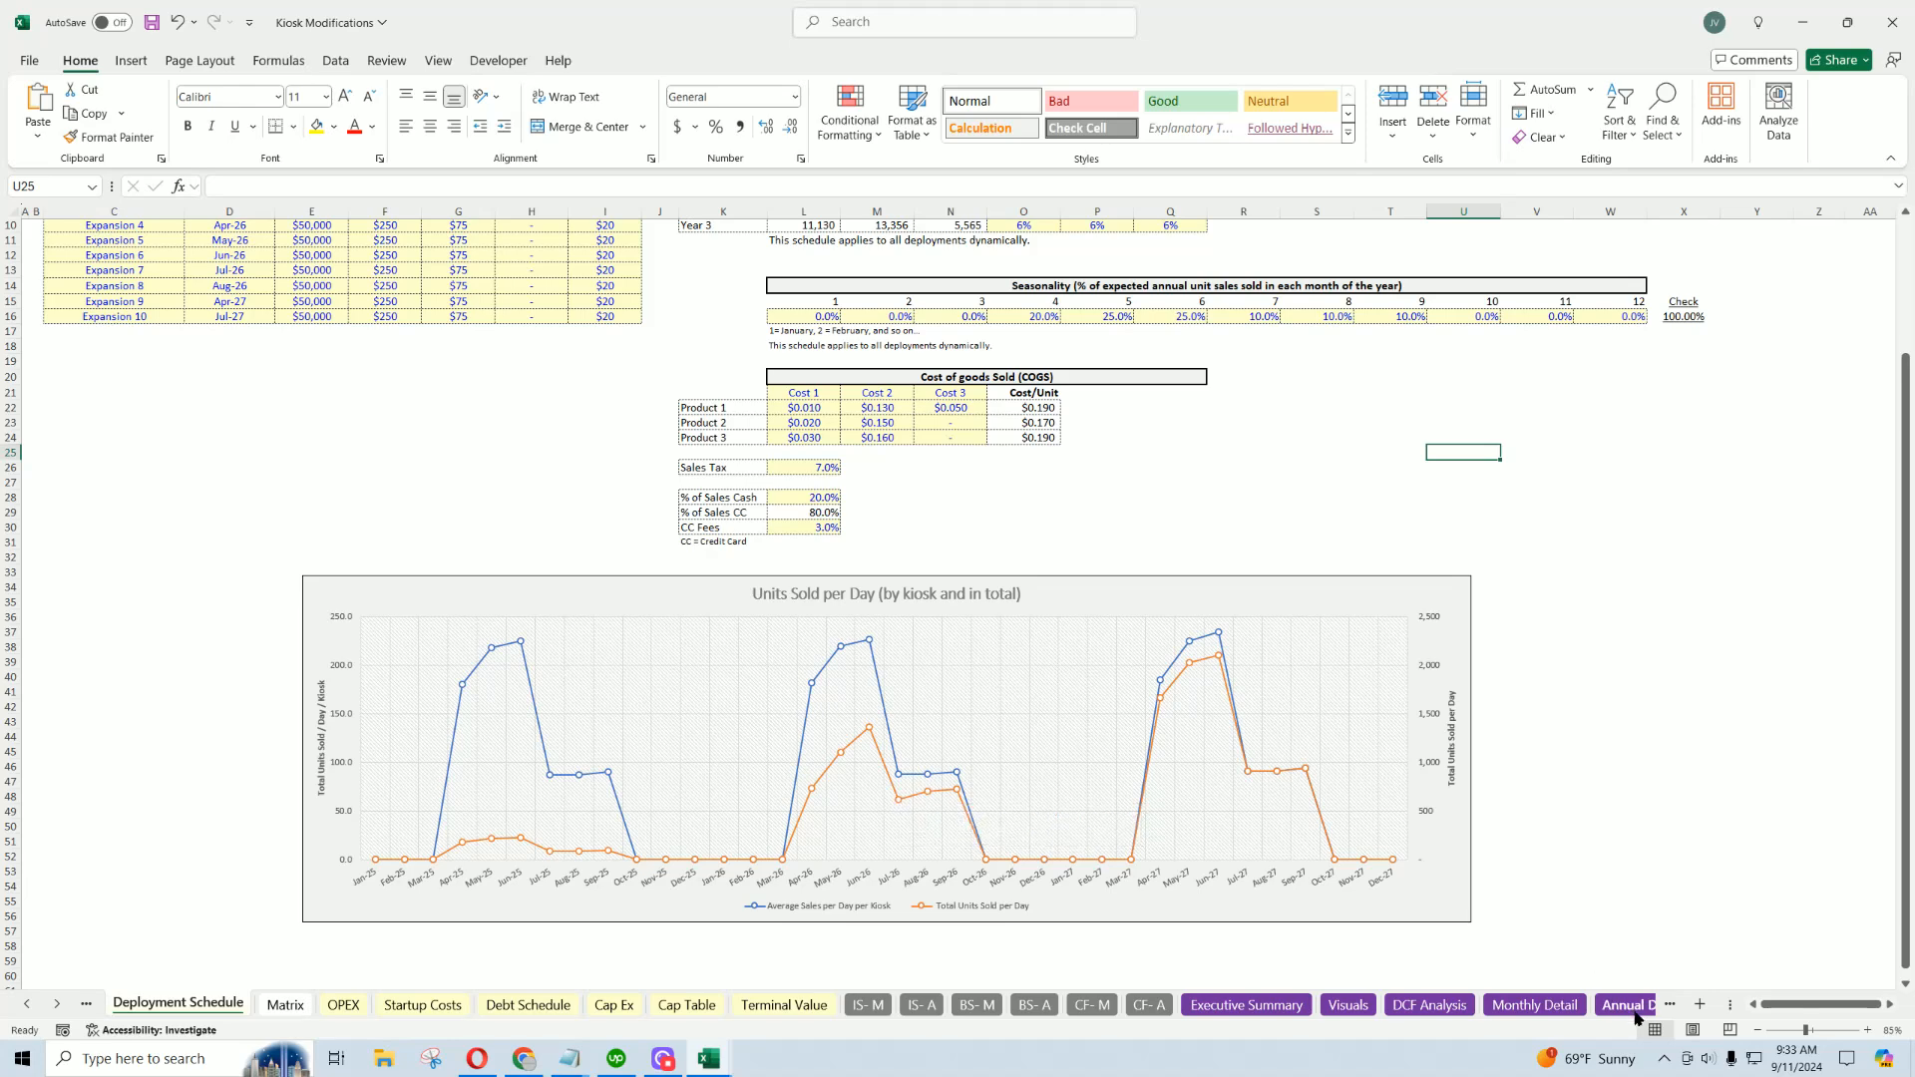
# In Monthly Detail, multiply January 2025's Total Units Sold per Day by 30 in E110, the blank row directly beneath it.
pyautogui.click(1528, 1005)
pyautogui.click(1103, 860)
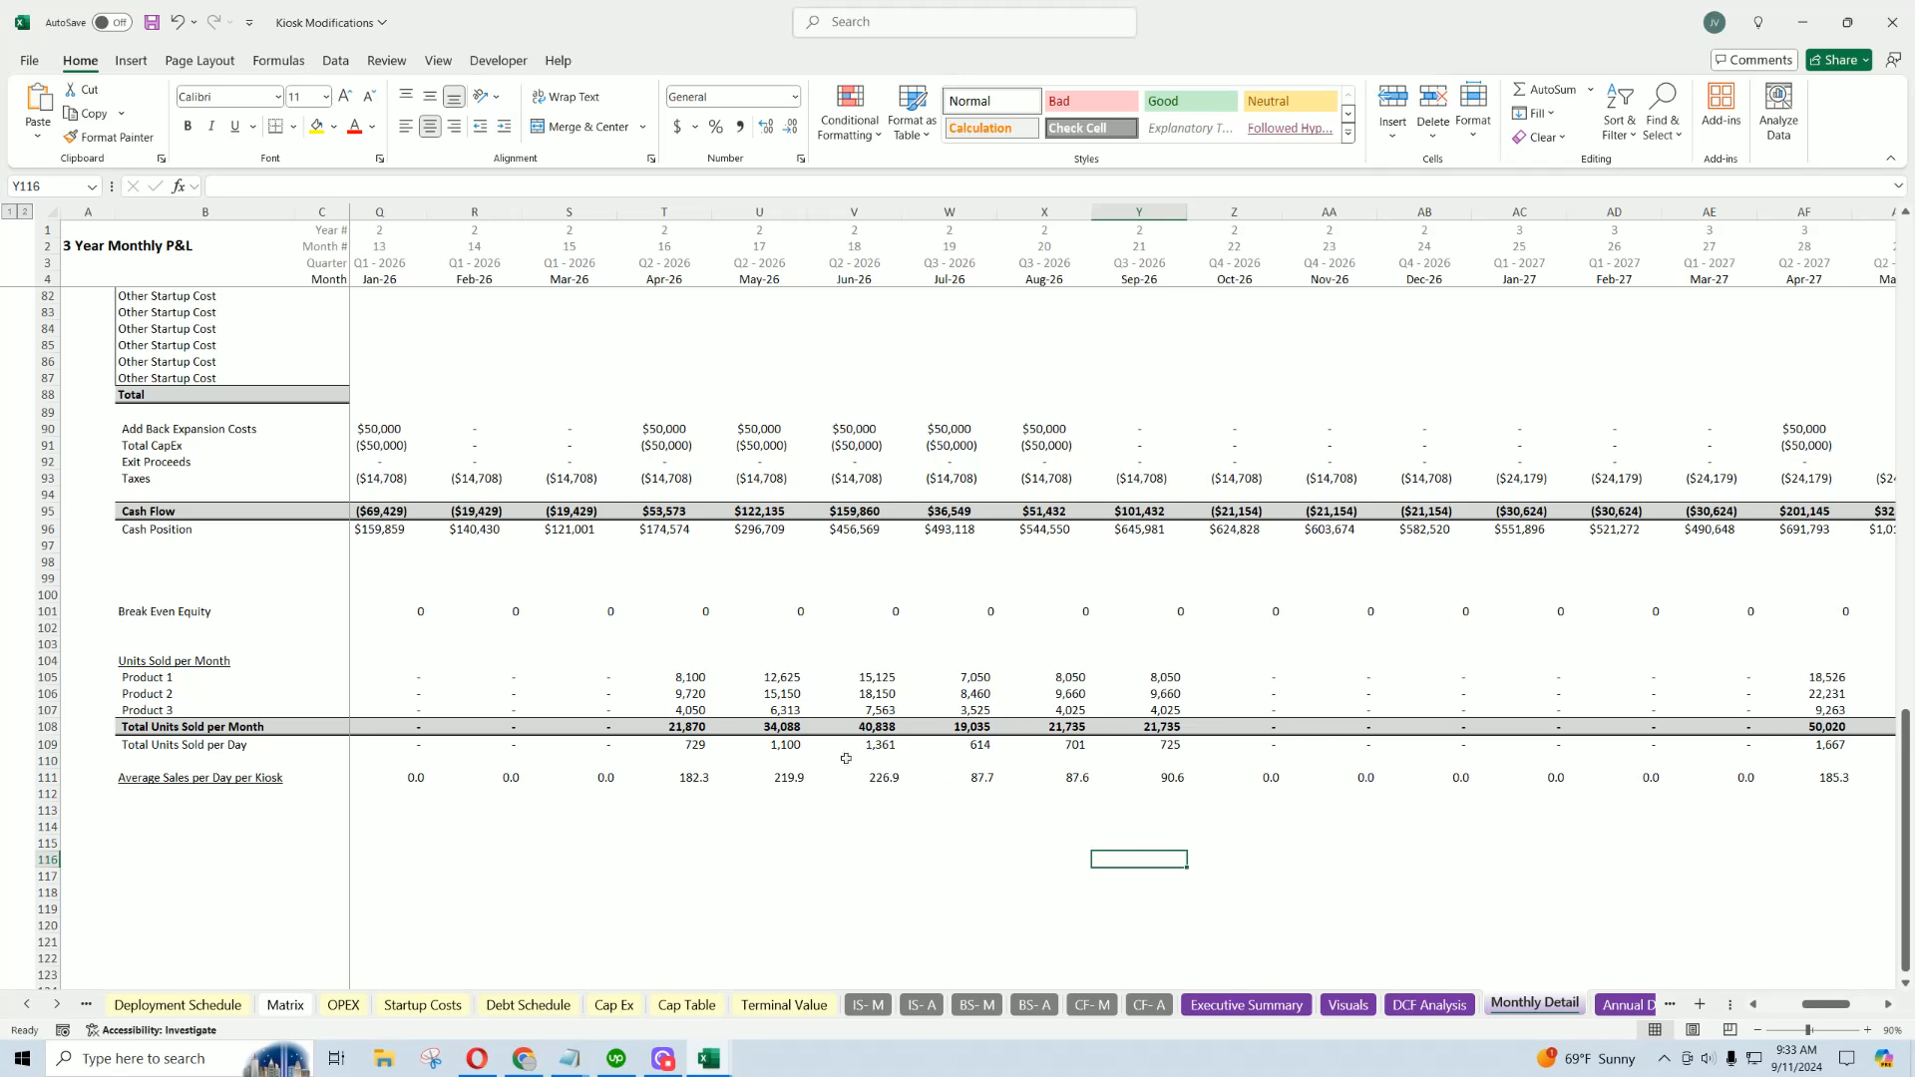
pyautogui.moveTo(1825, 1004); pyautogui.dragTo(1786, 1005)
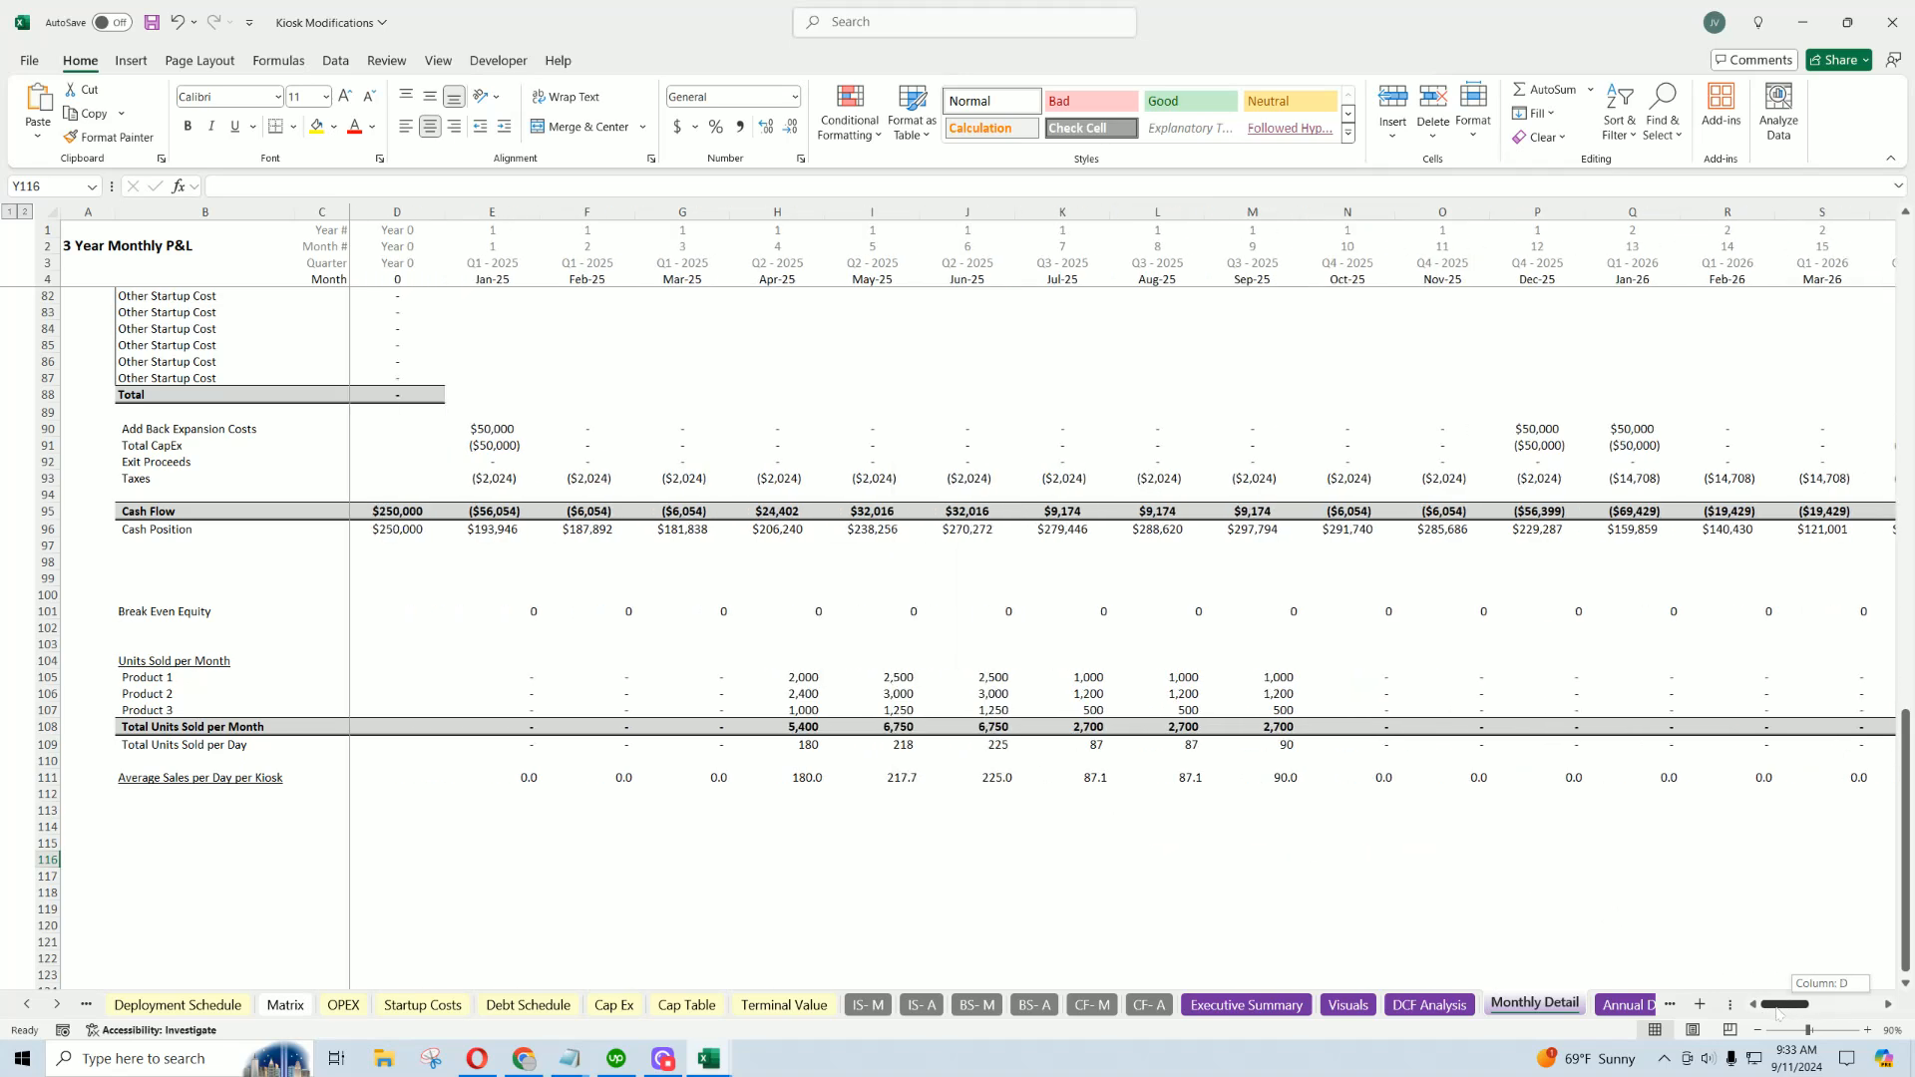
pyautogui.click(499, 760)
pyautogui.write('=')
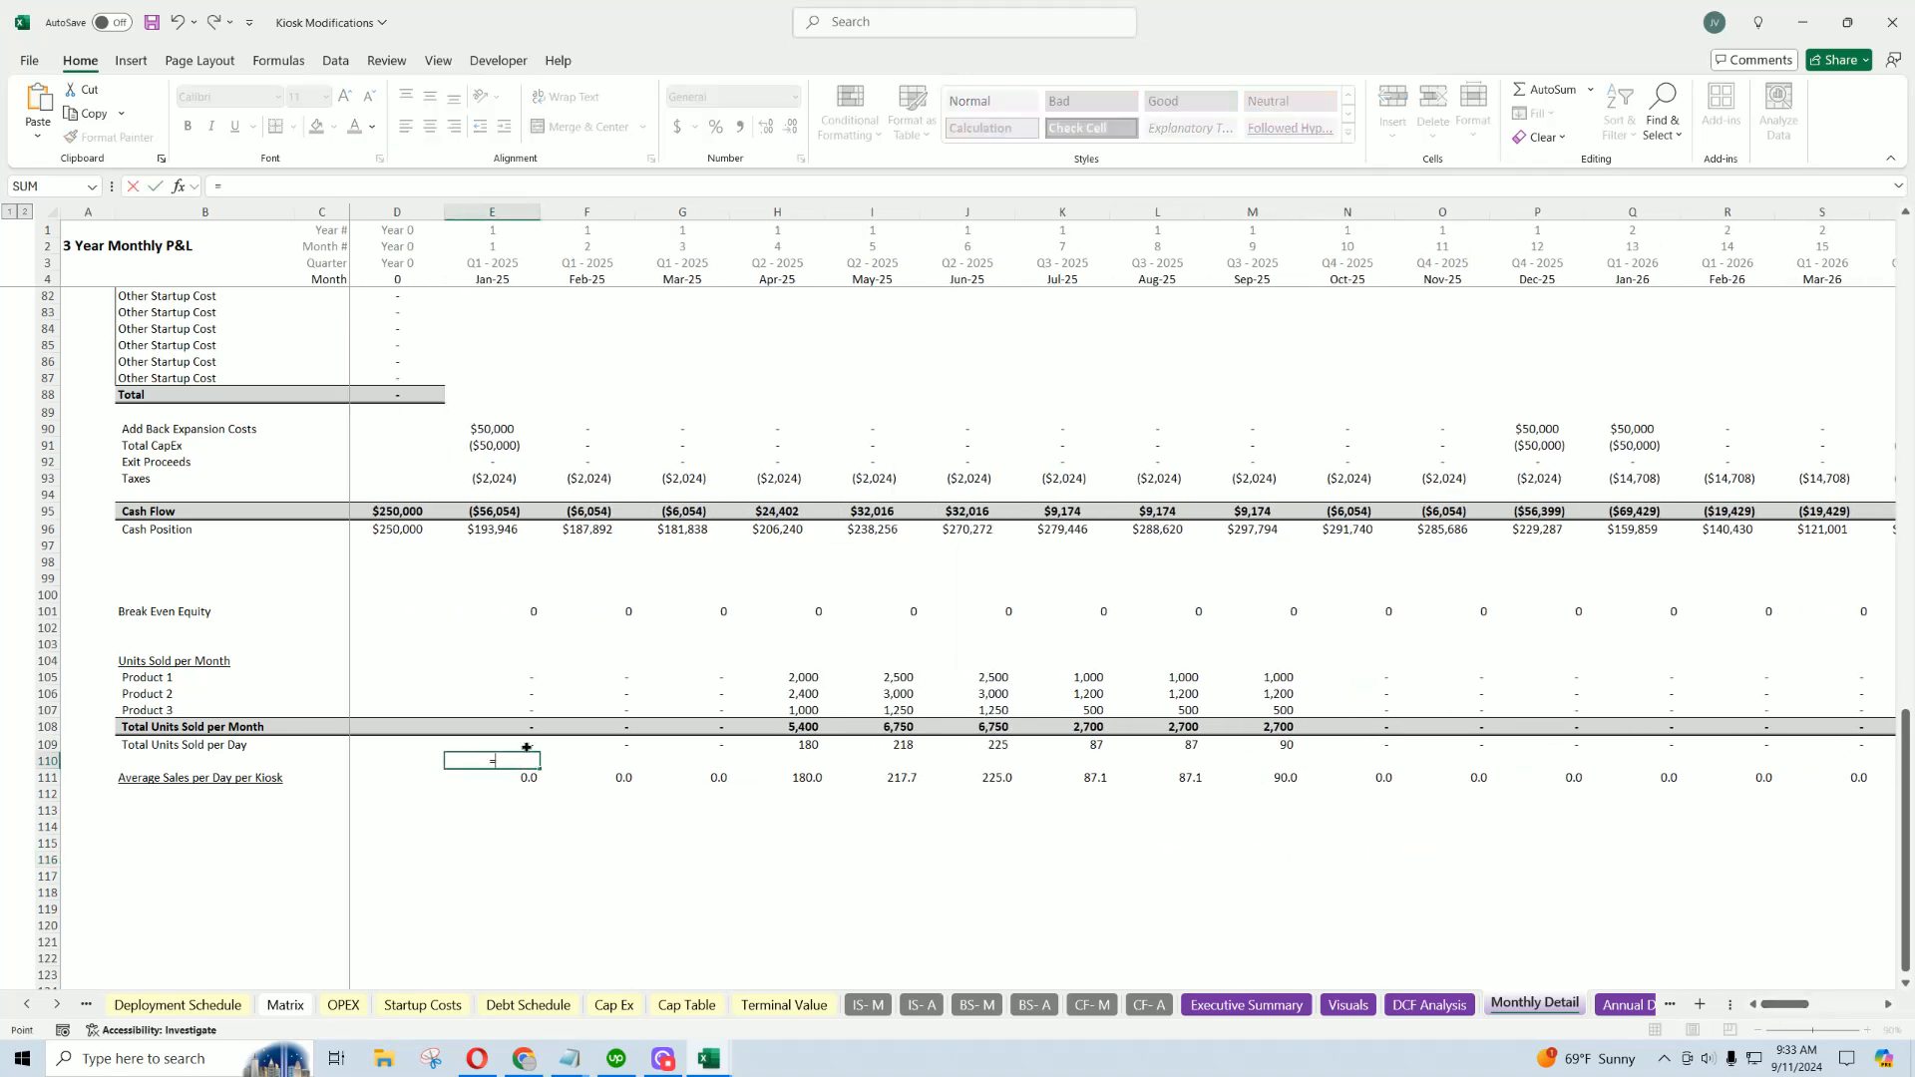
pyautogui.press('Up')
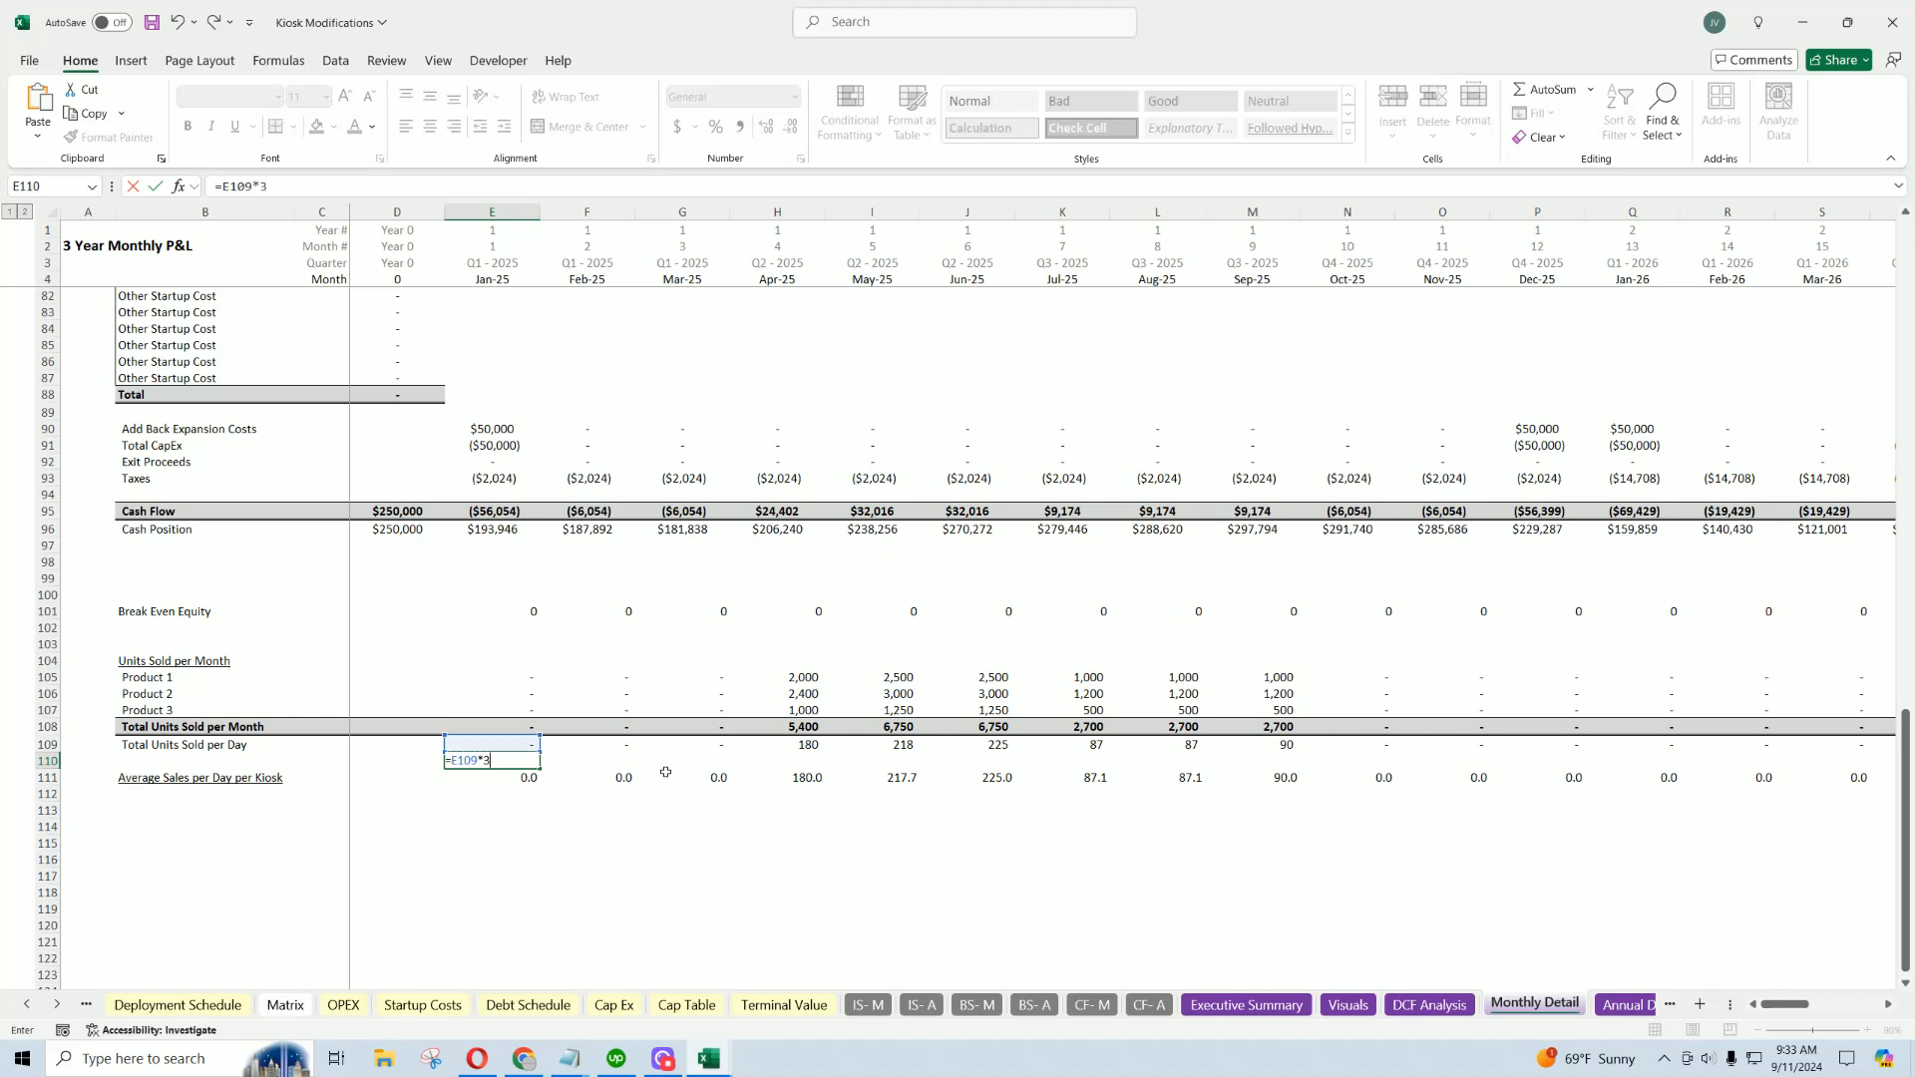
pyautogui.press('Return')
# Fill the E110 formula across row 110 through Nov-26 and check its April through September 2026 figures.
pyautogui.click(524, 762)
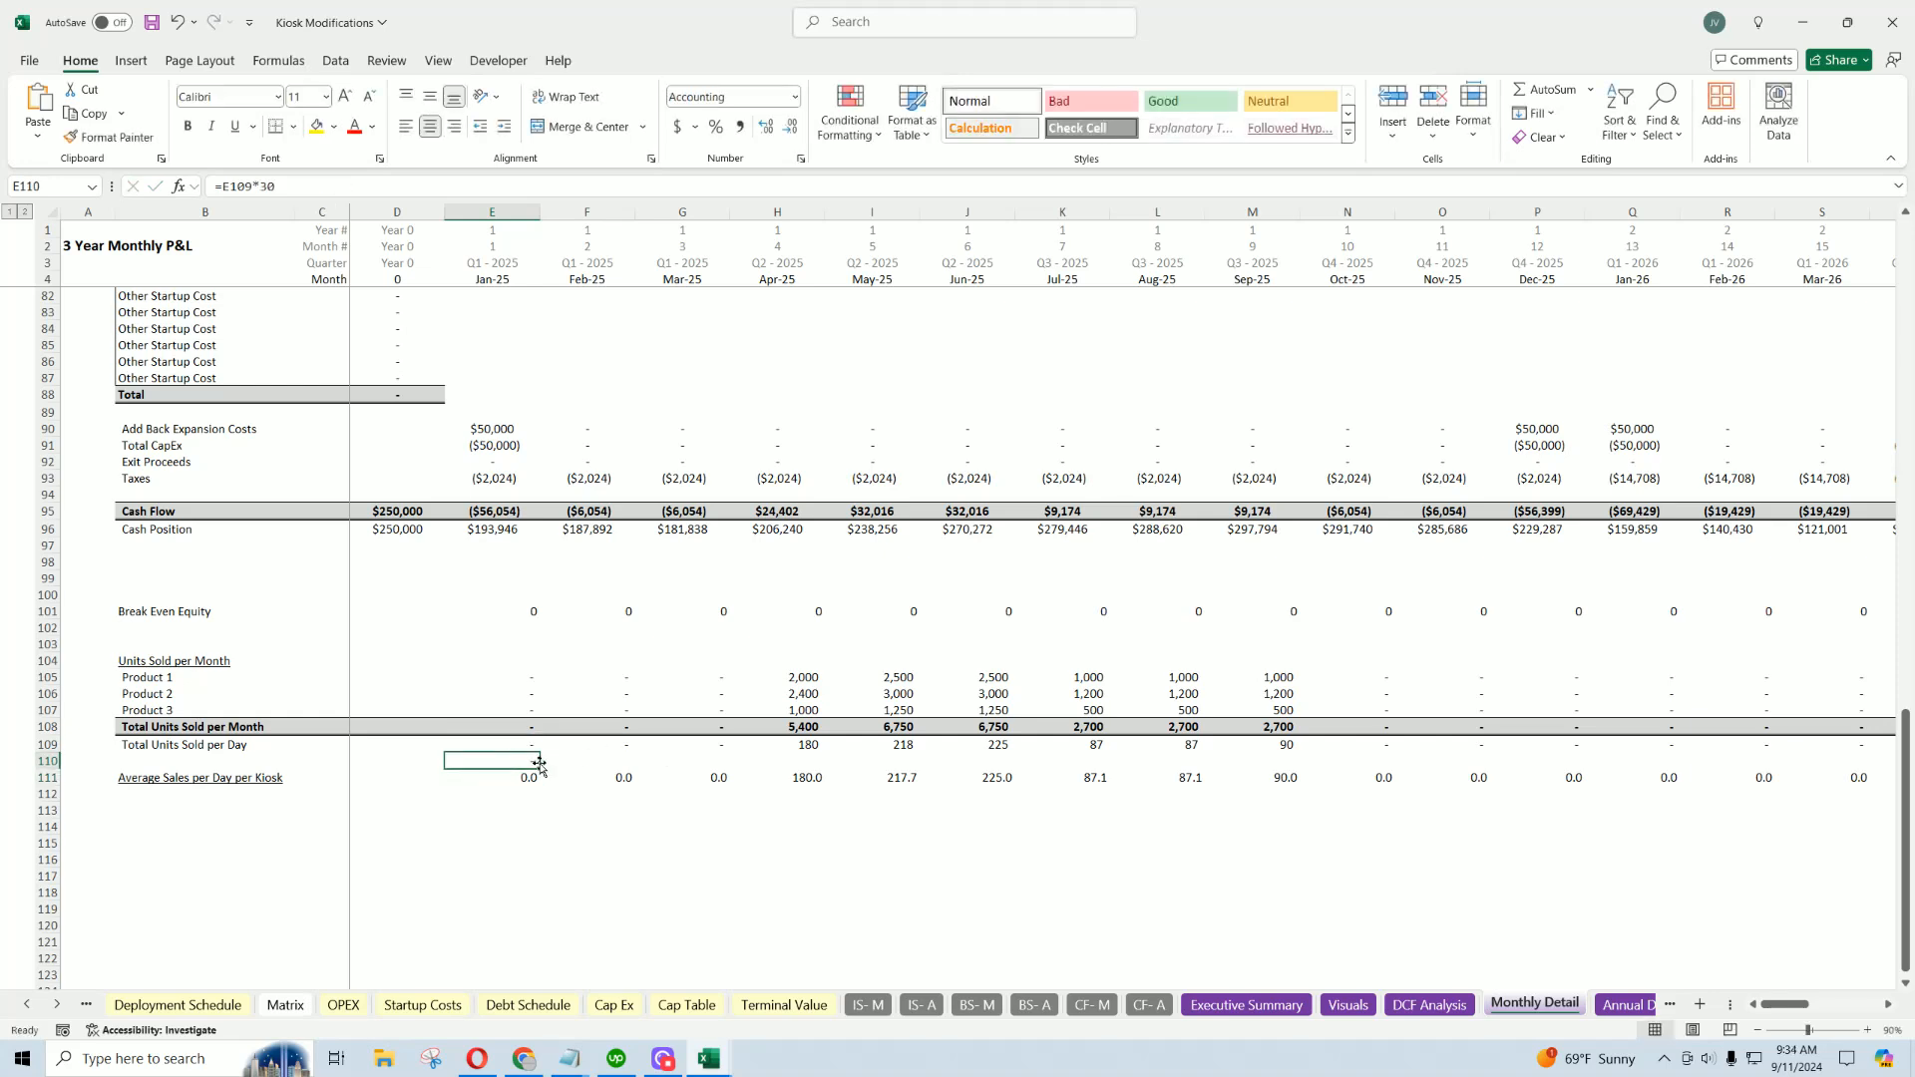
pyautogui.moveTo(540, 768); pyautogui.dragTo(1394, 772)
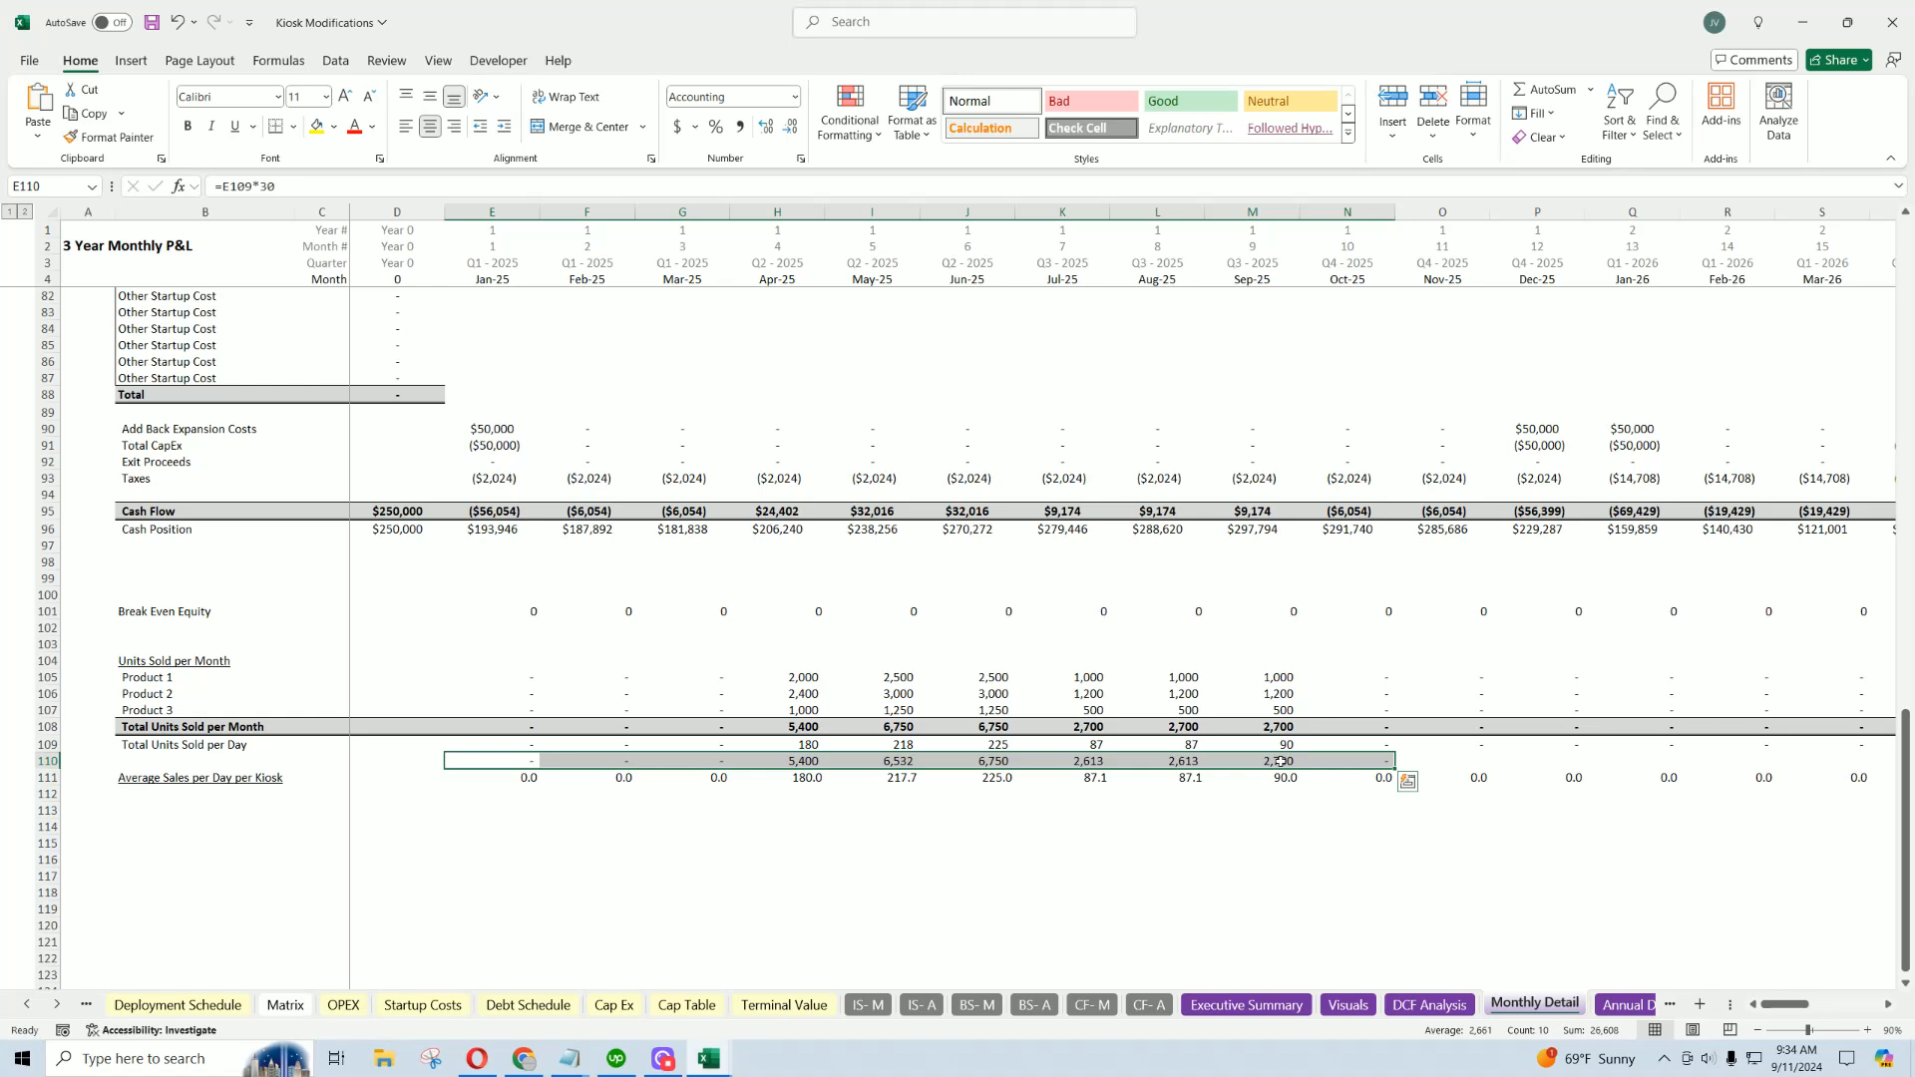
pyautogui.moveTo(1281, 761); pyautogui.dragTo(1648, 761)
pyautogui.hotkey('ctrl', 'r')
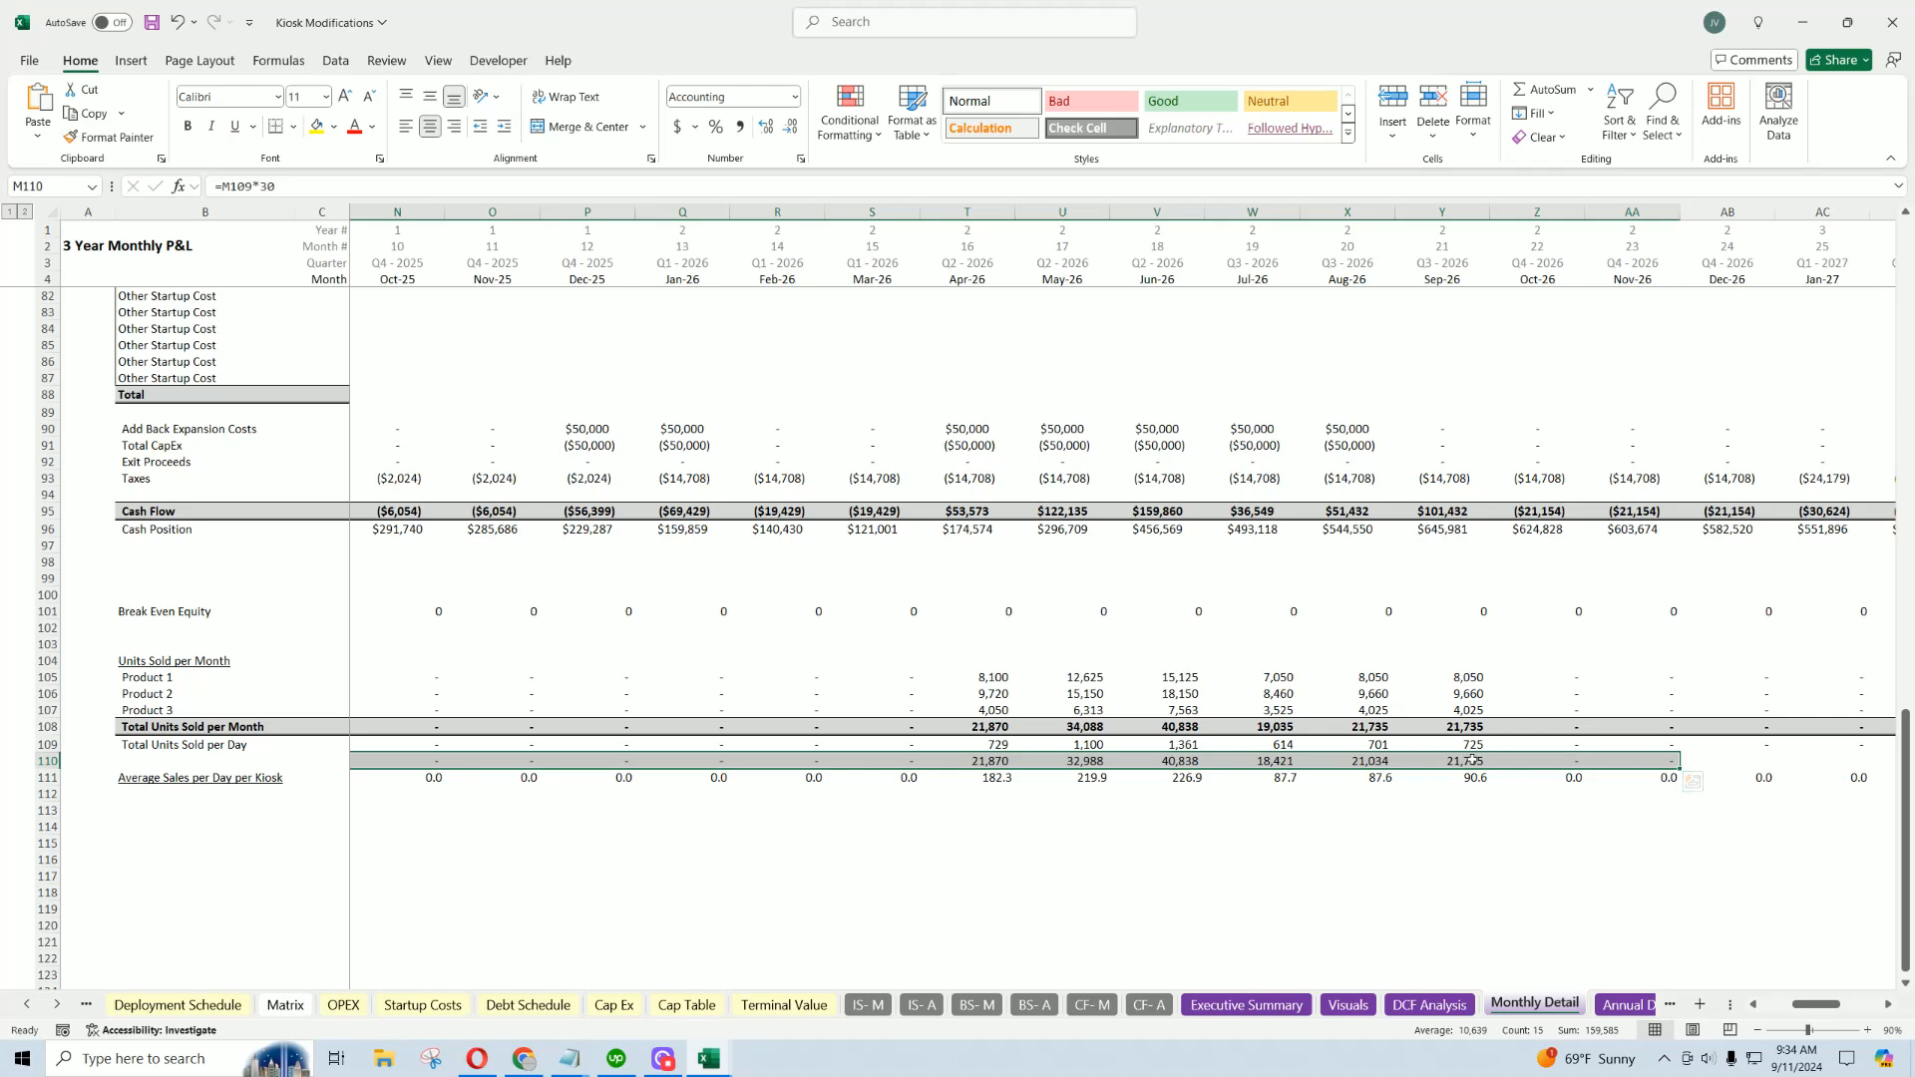
pyautogui.moveTo(1467, 760); pyautogui.dragTo(969, 761)
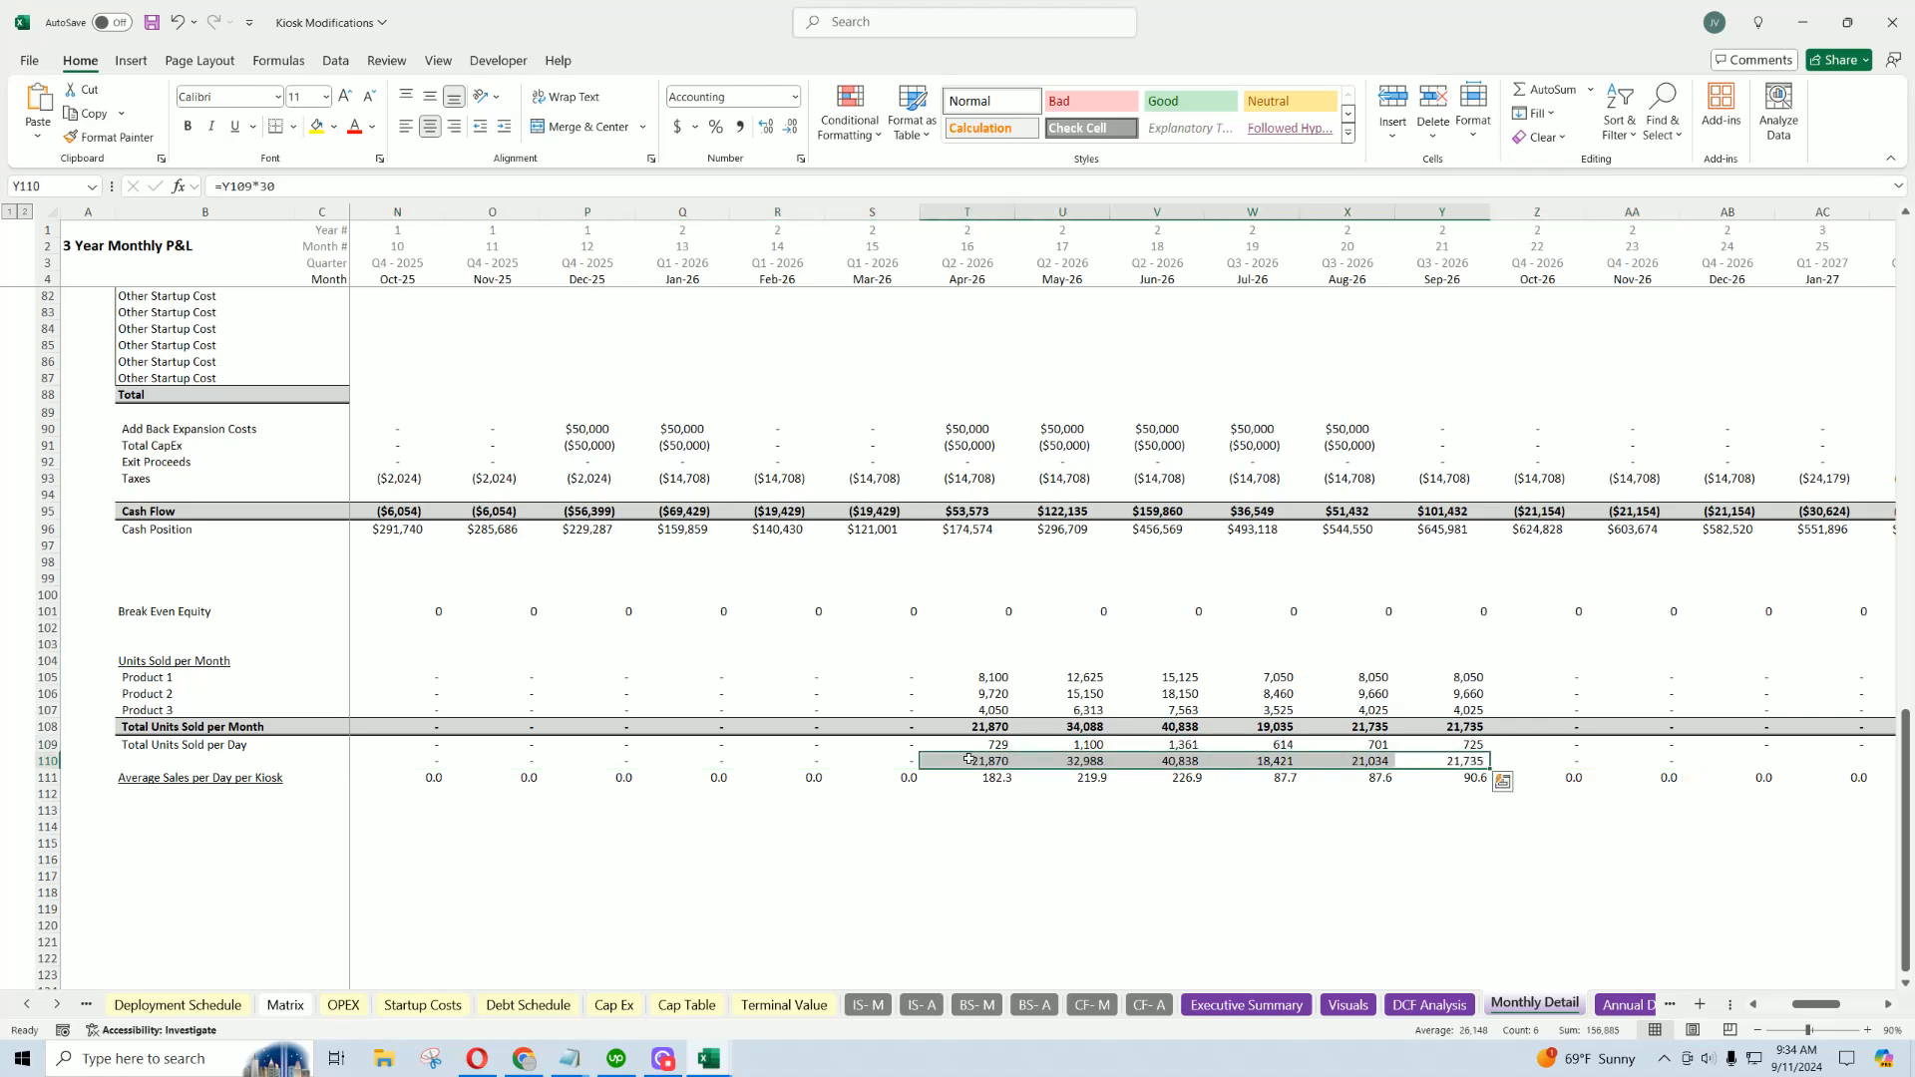
# Compare the Matrix totals of Units Sold - Type 1 for April through September 2025 with the same months of 2026.
pyautogui.scroll(20, 987, 757)
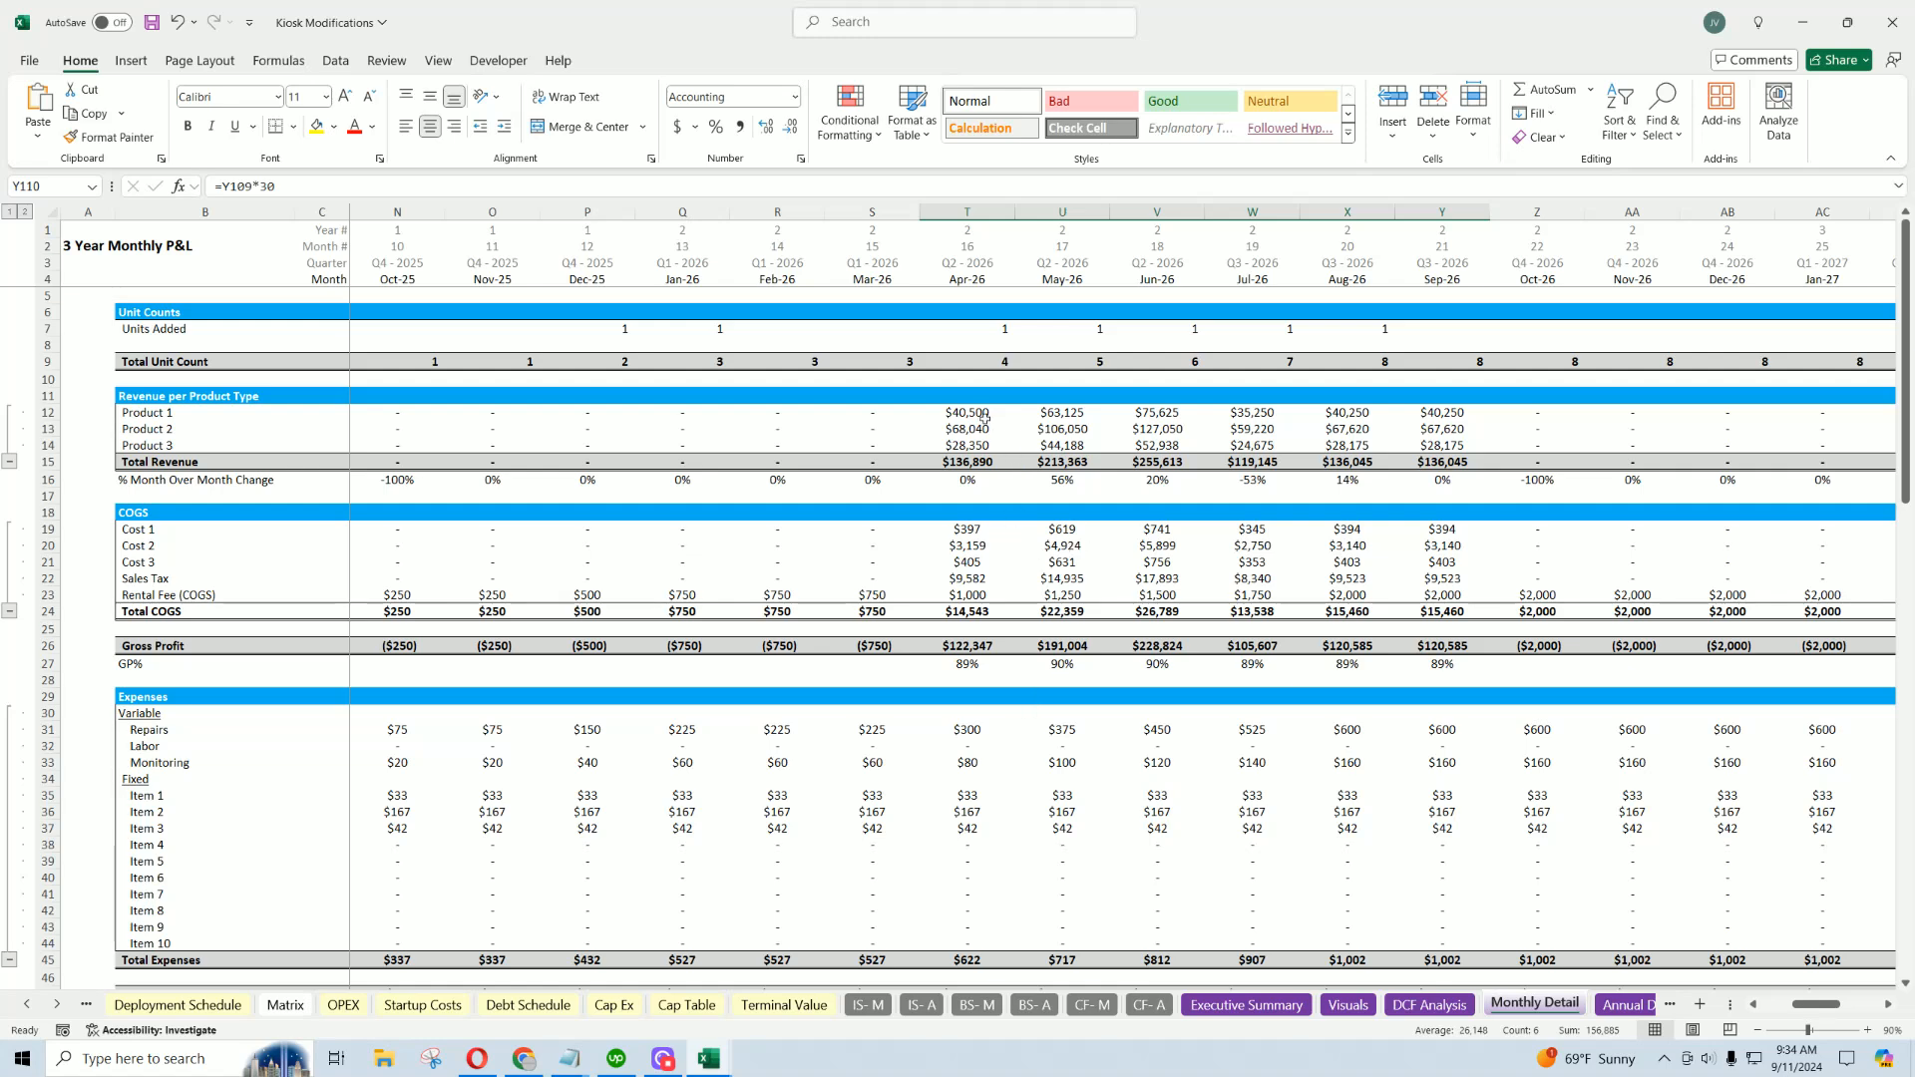
pyautogui.click(299, 1006)
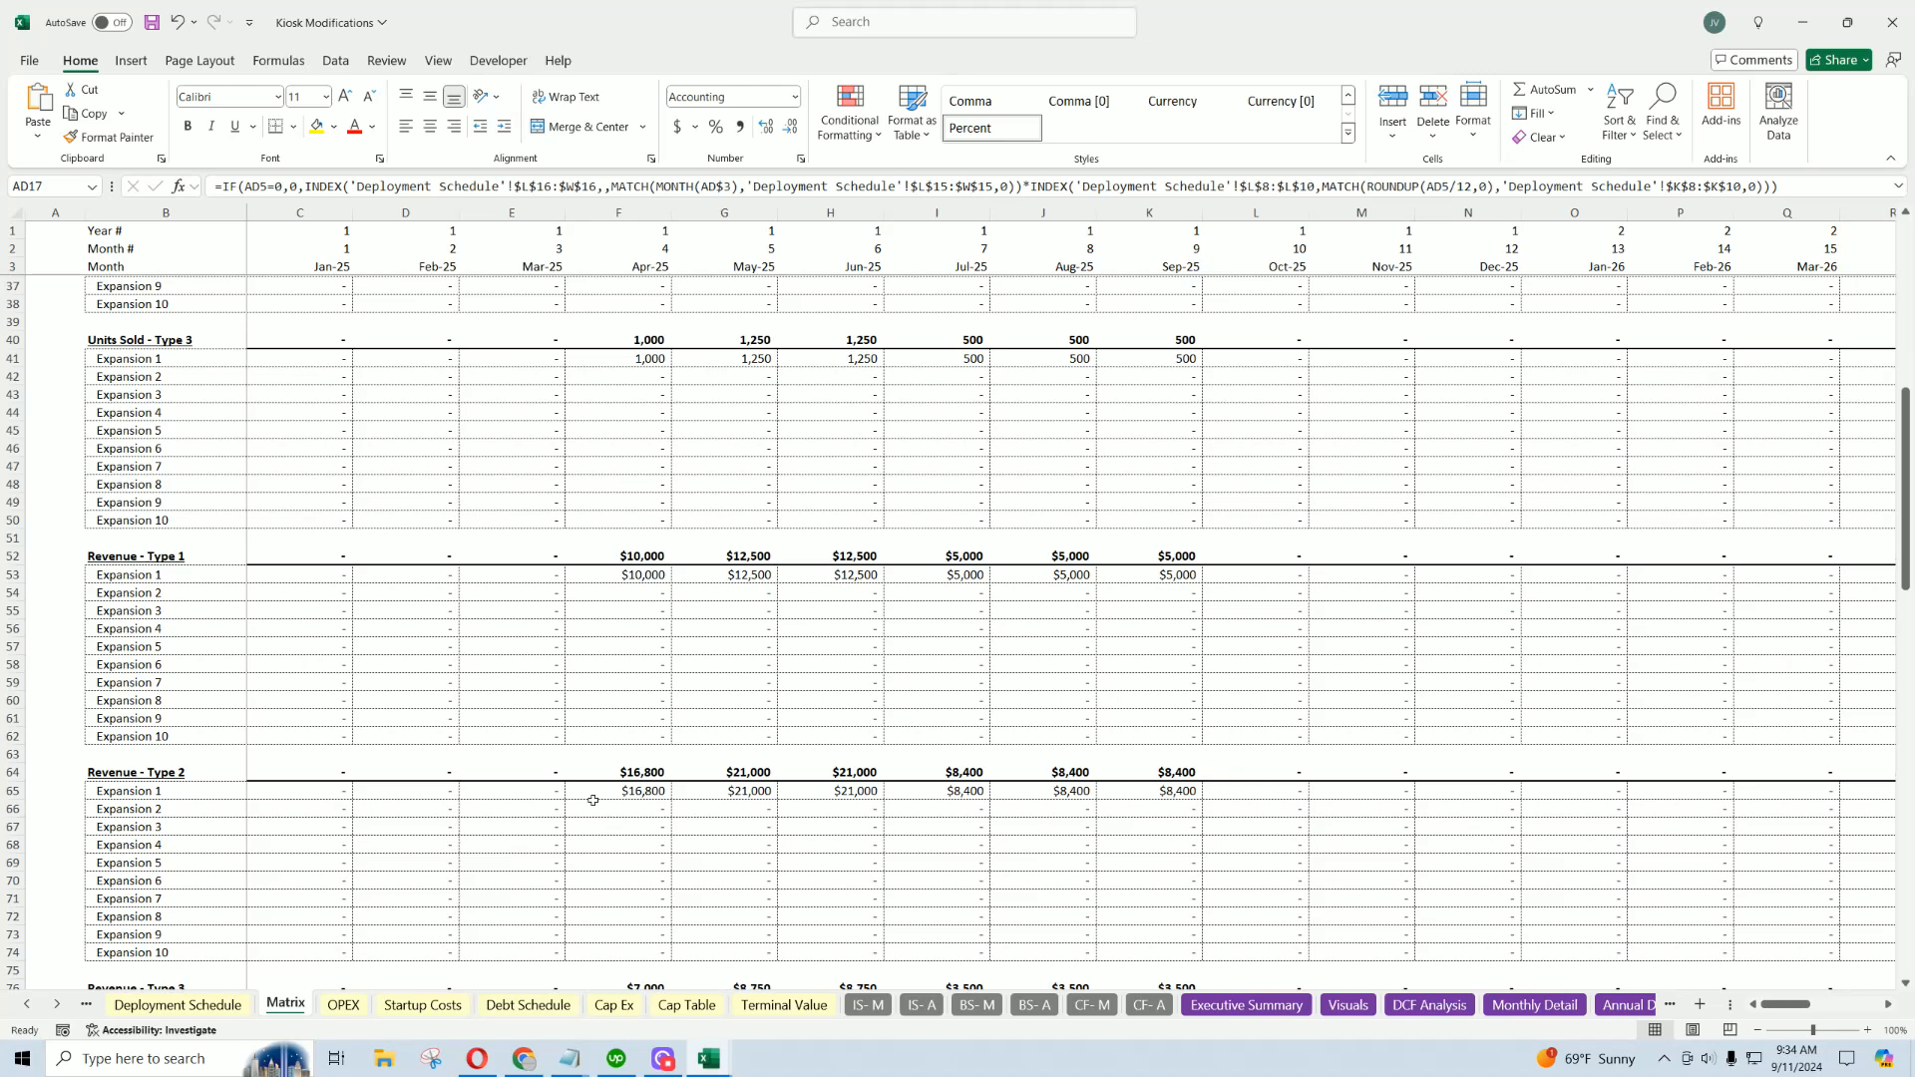
pyautogui.scroll(11, 592, 800)
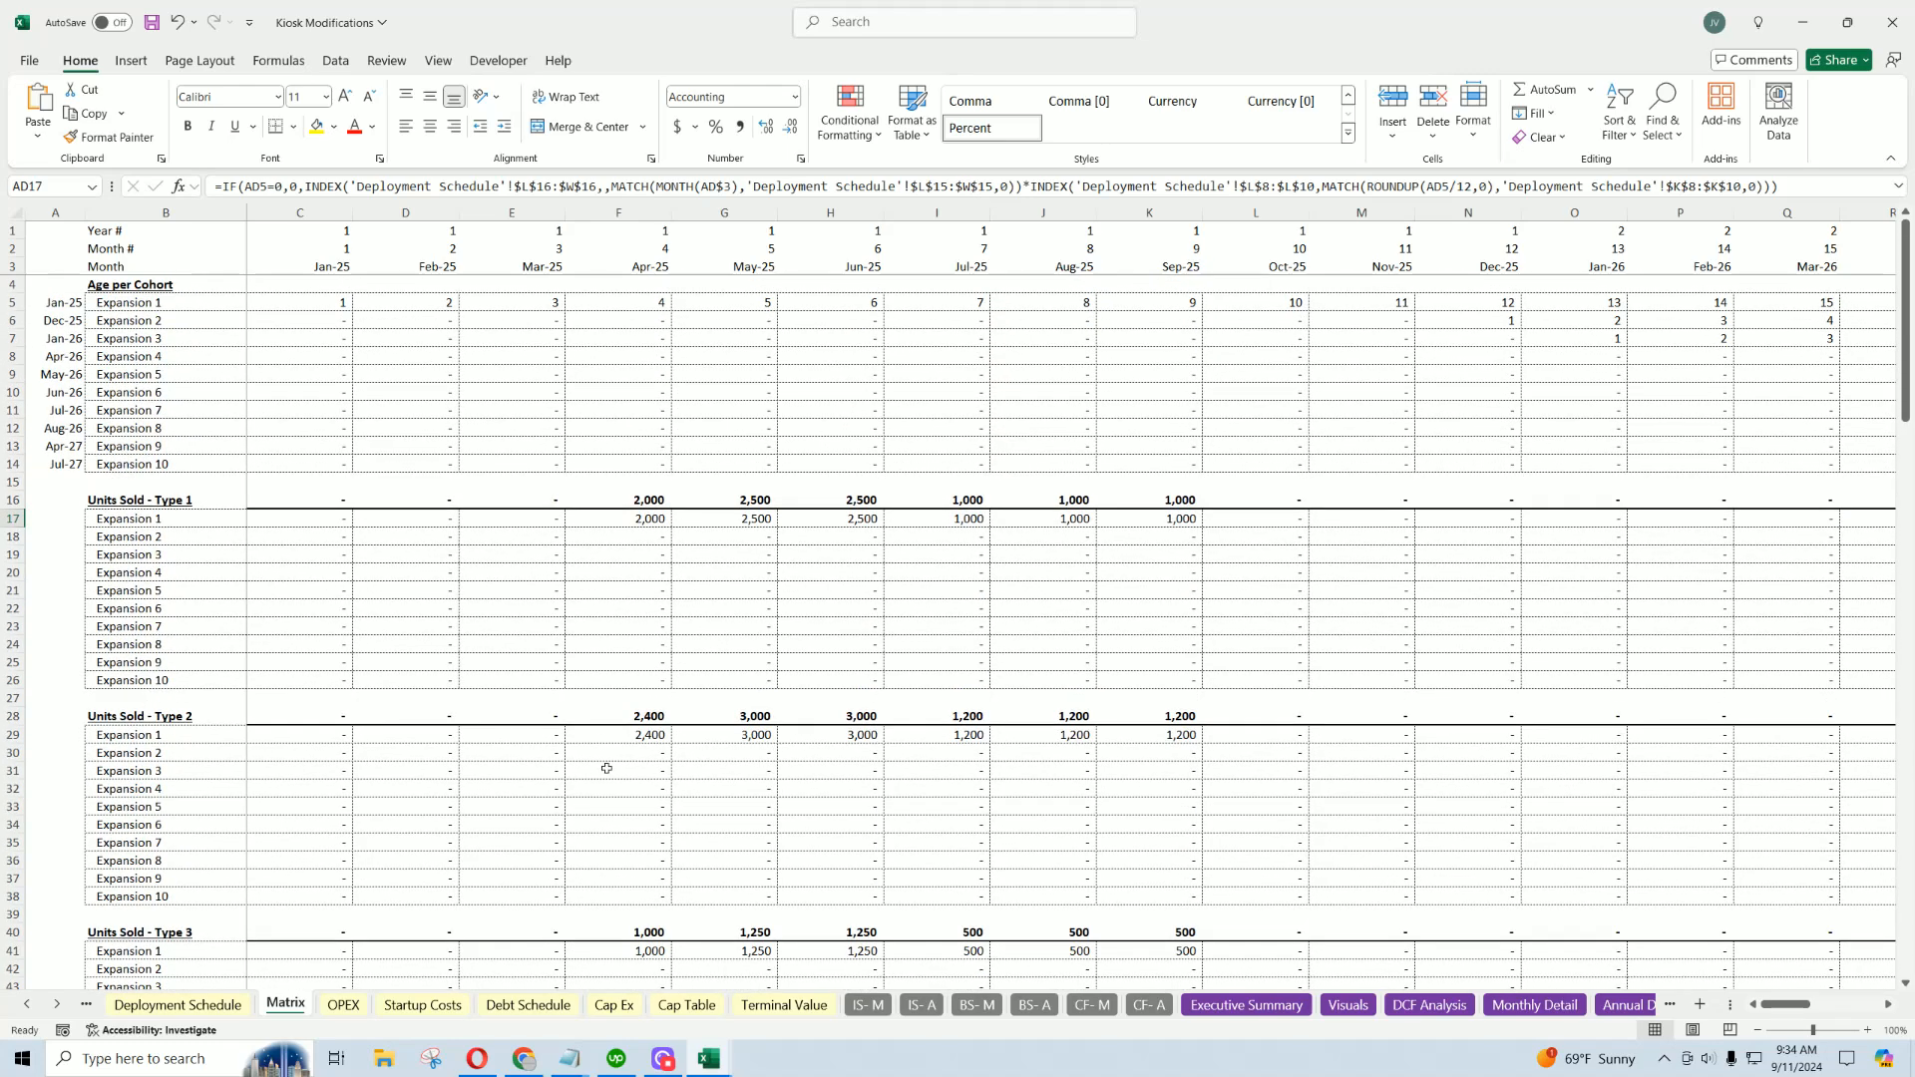
pyautogui.moveTo(638, 500); pyautogui.dragTo(1157, 501)
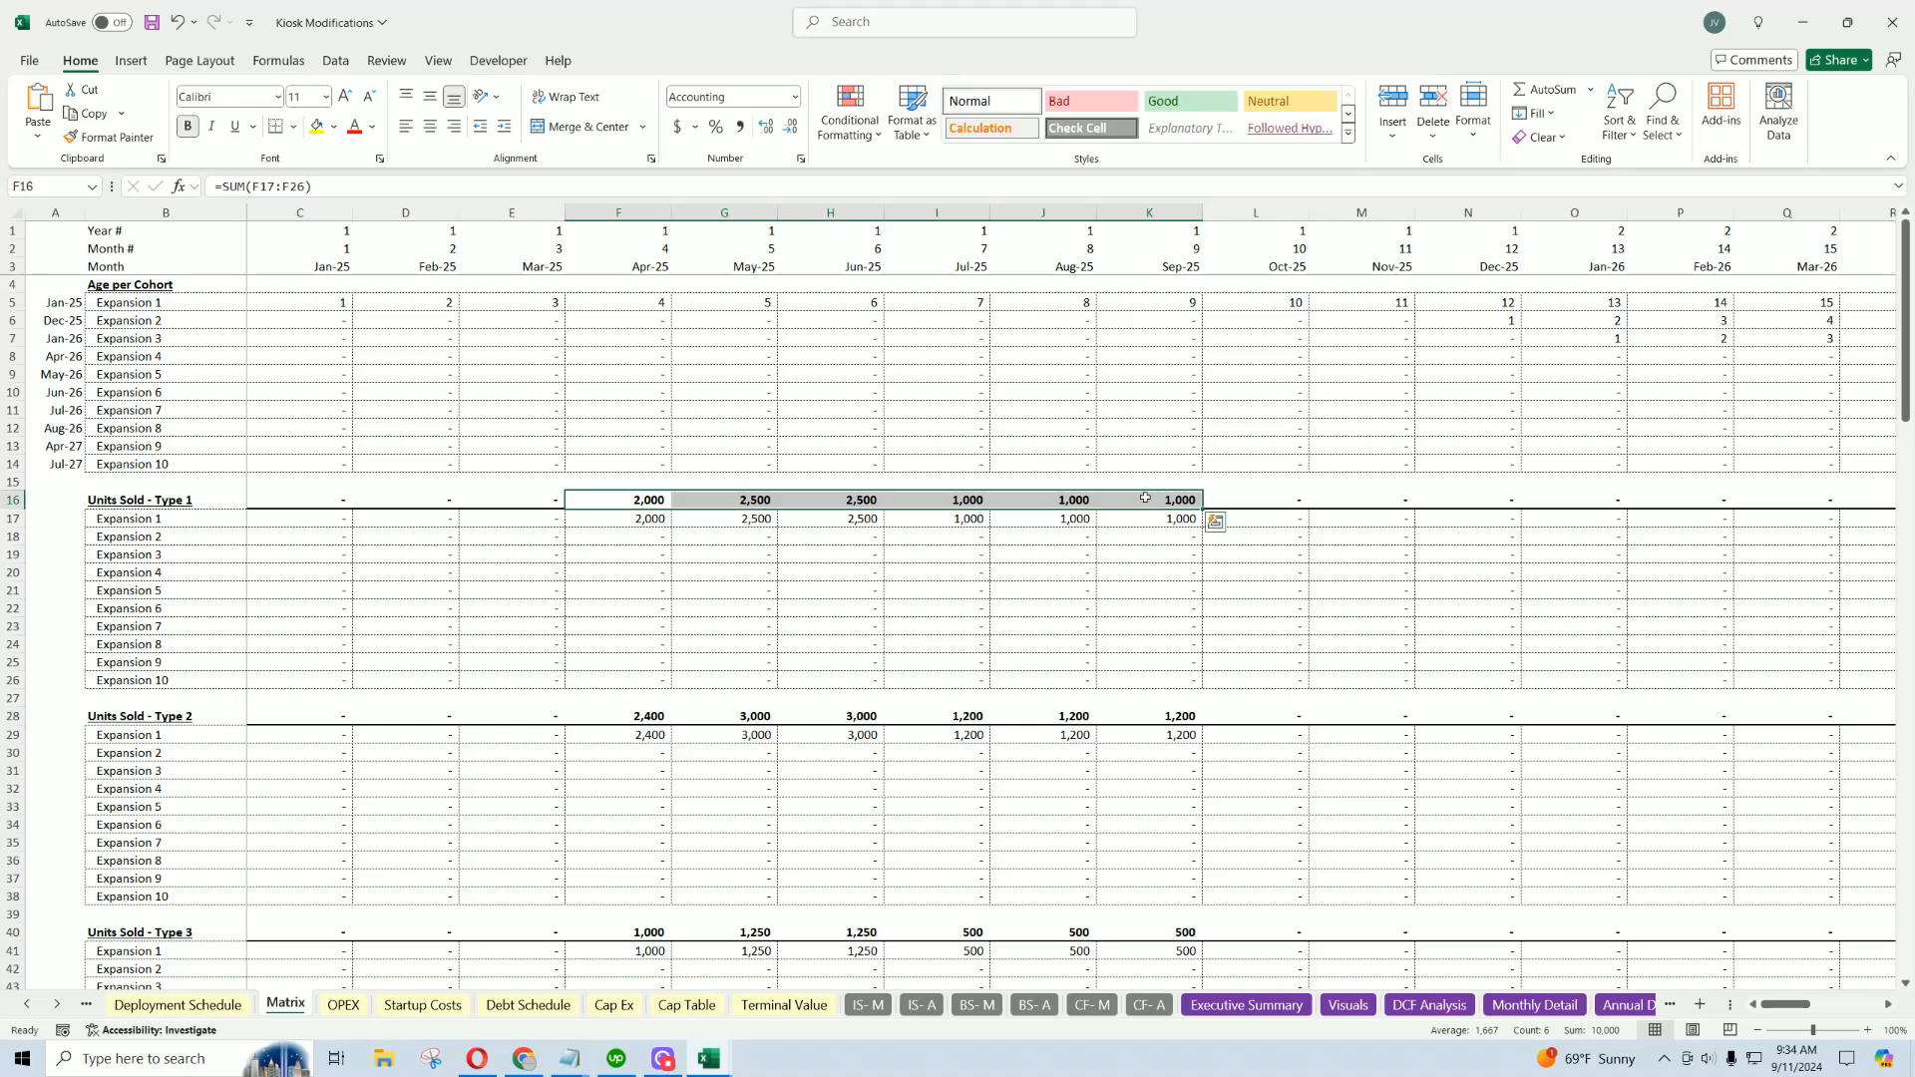
pyautogui.moveTo(1787, 1005); pyautogui.dragTo(1815, 1005)
pyautogui.moveTo(1036, 501); pyautogui.dragTo(1521, 498)
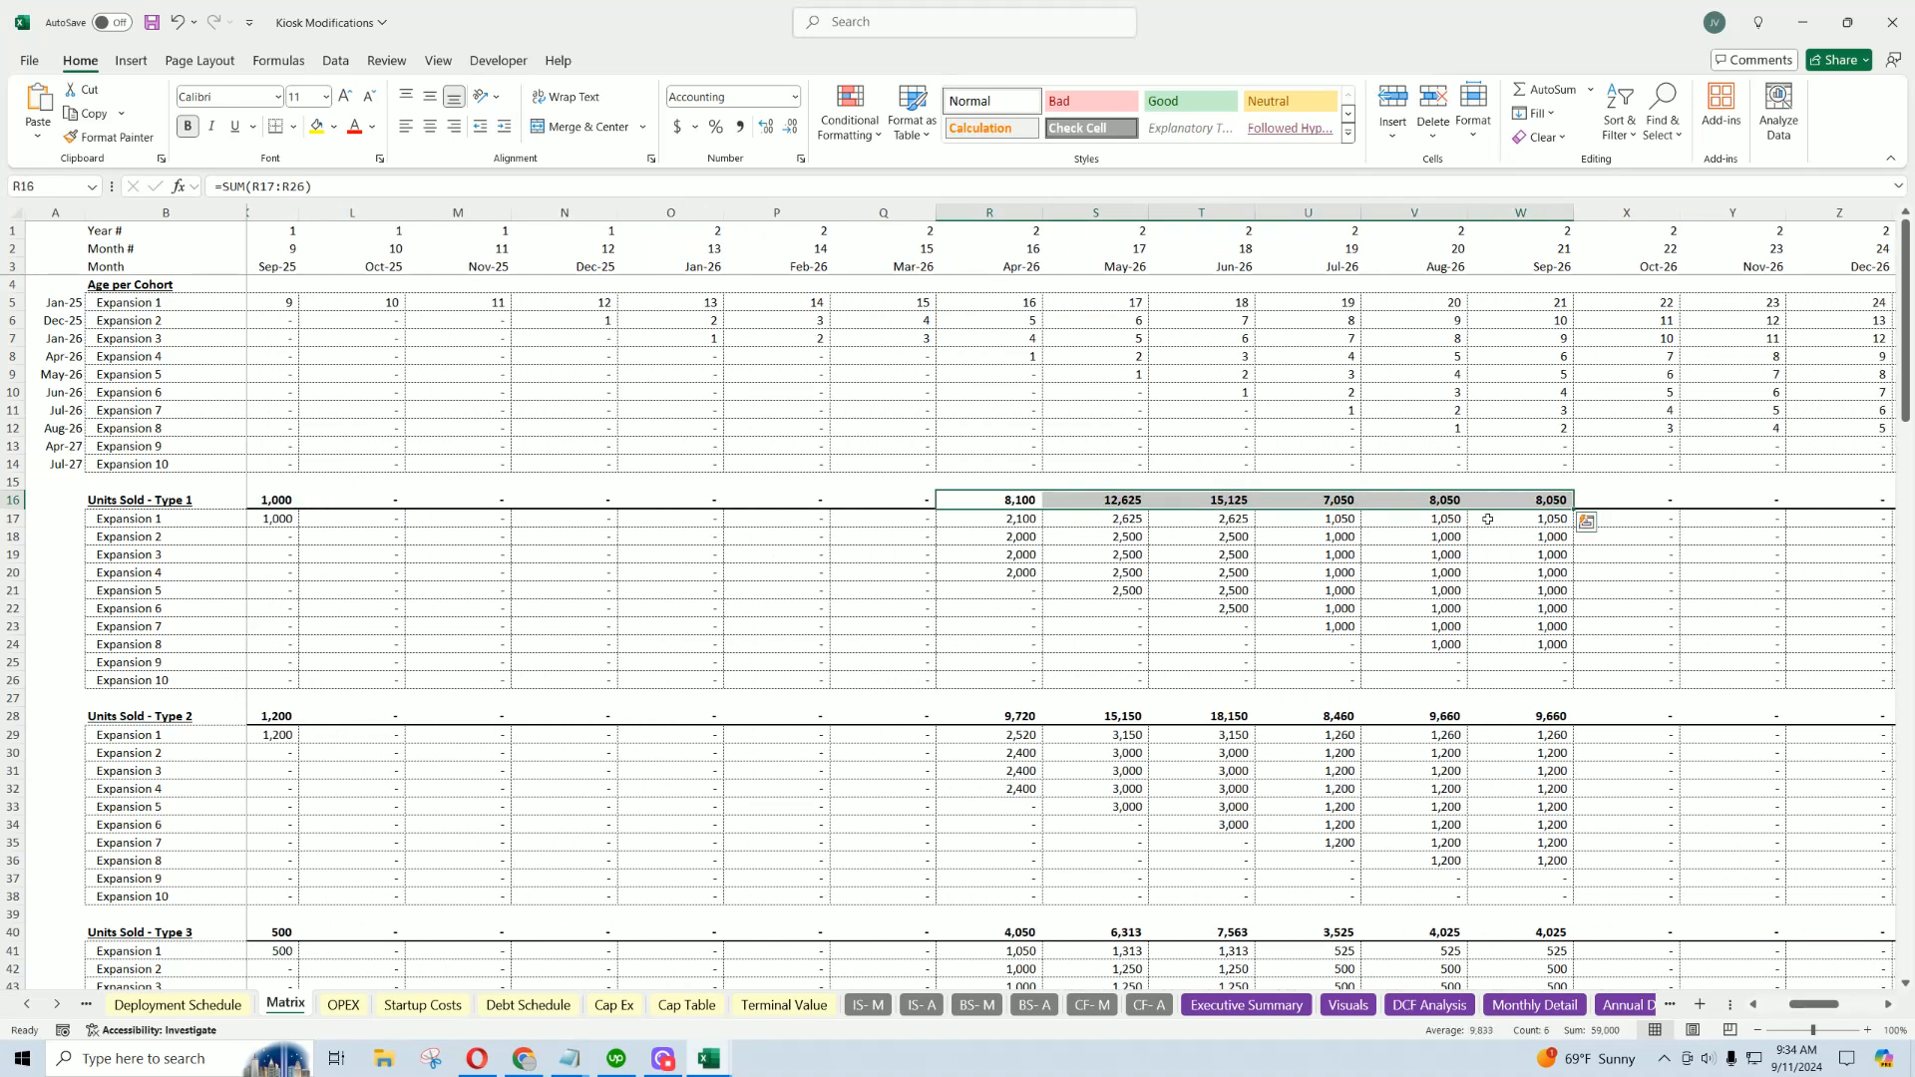
# In Matrix, examine the April through September 2026 totals of Units Sold - Type 2 and Type 3, then the 2025 months.
pyautogui.moveTo(1536, 716); pyautogui.dragTo(1019, 716)
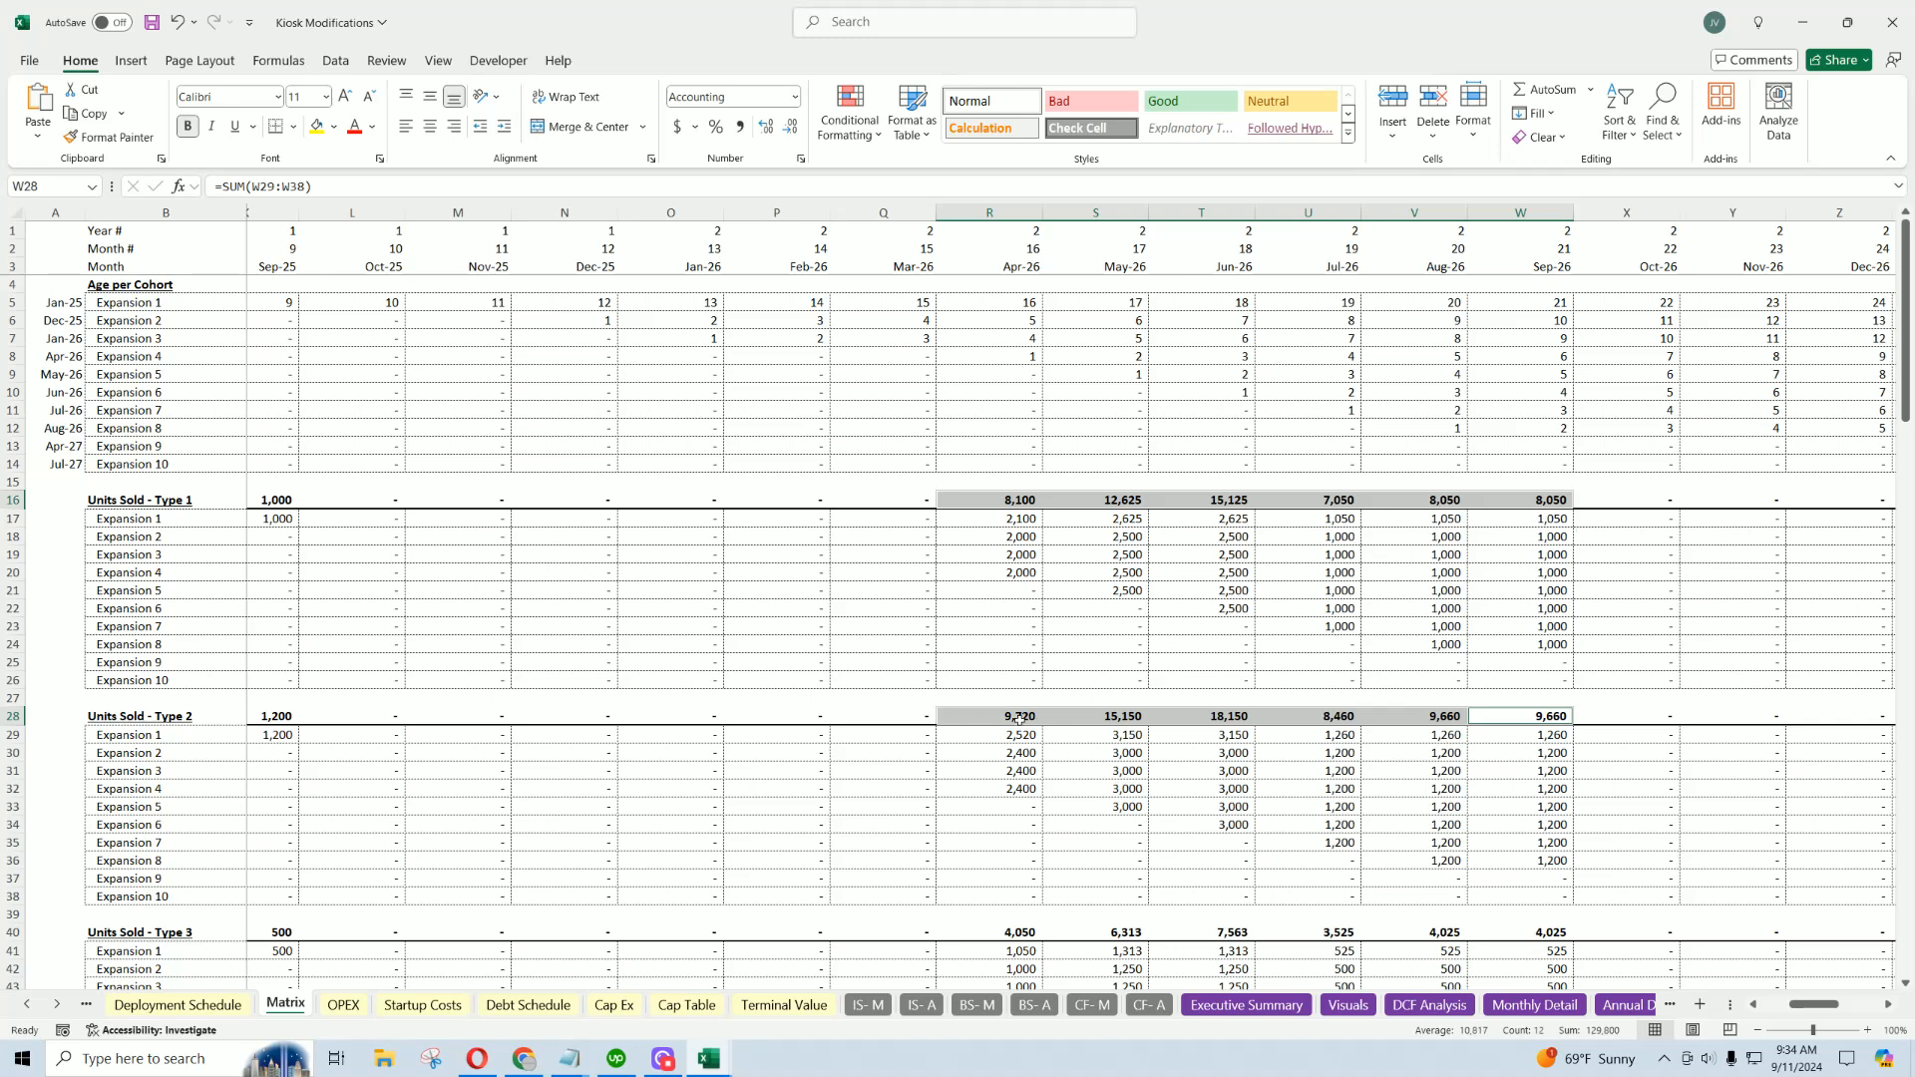
pyautogui.moveTo(1026, 922); pyautogui.dragTo(1484, 927)
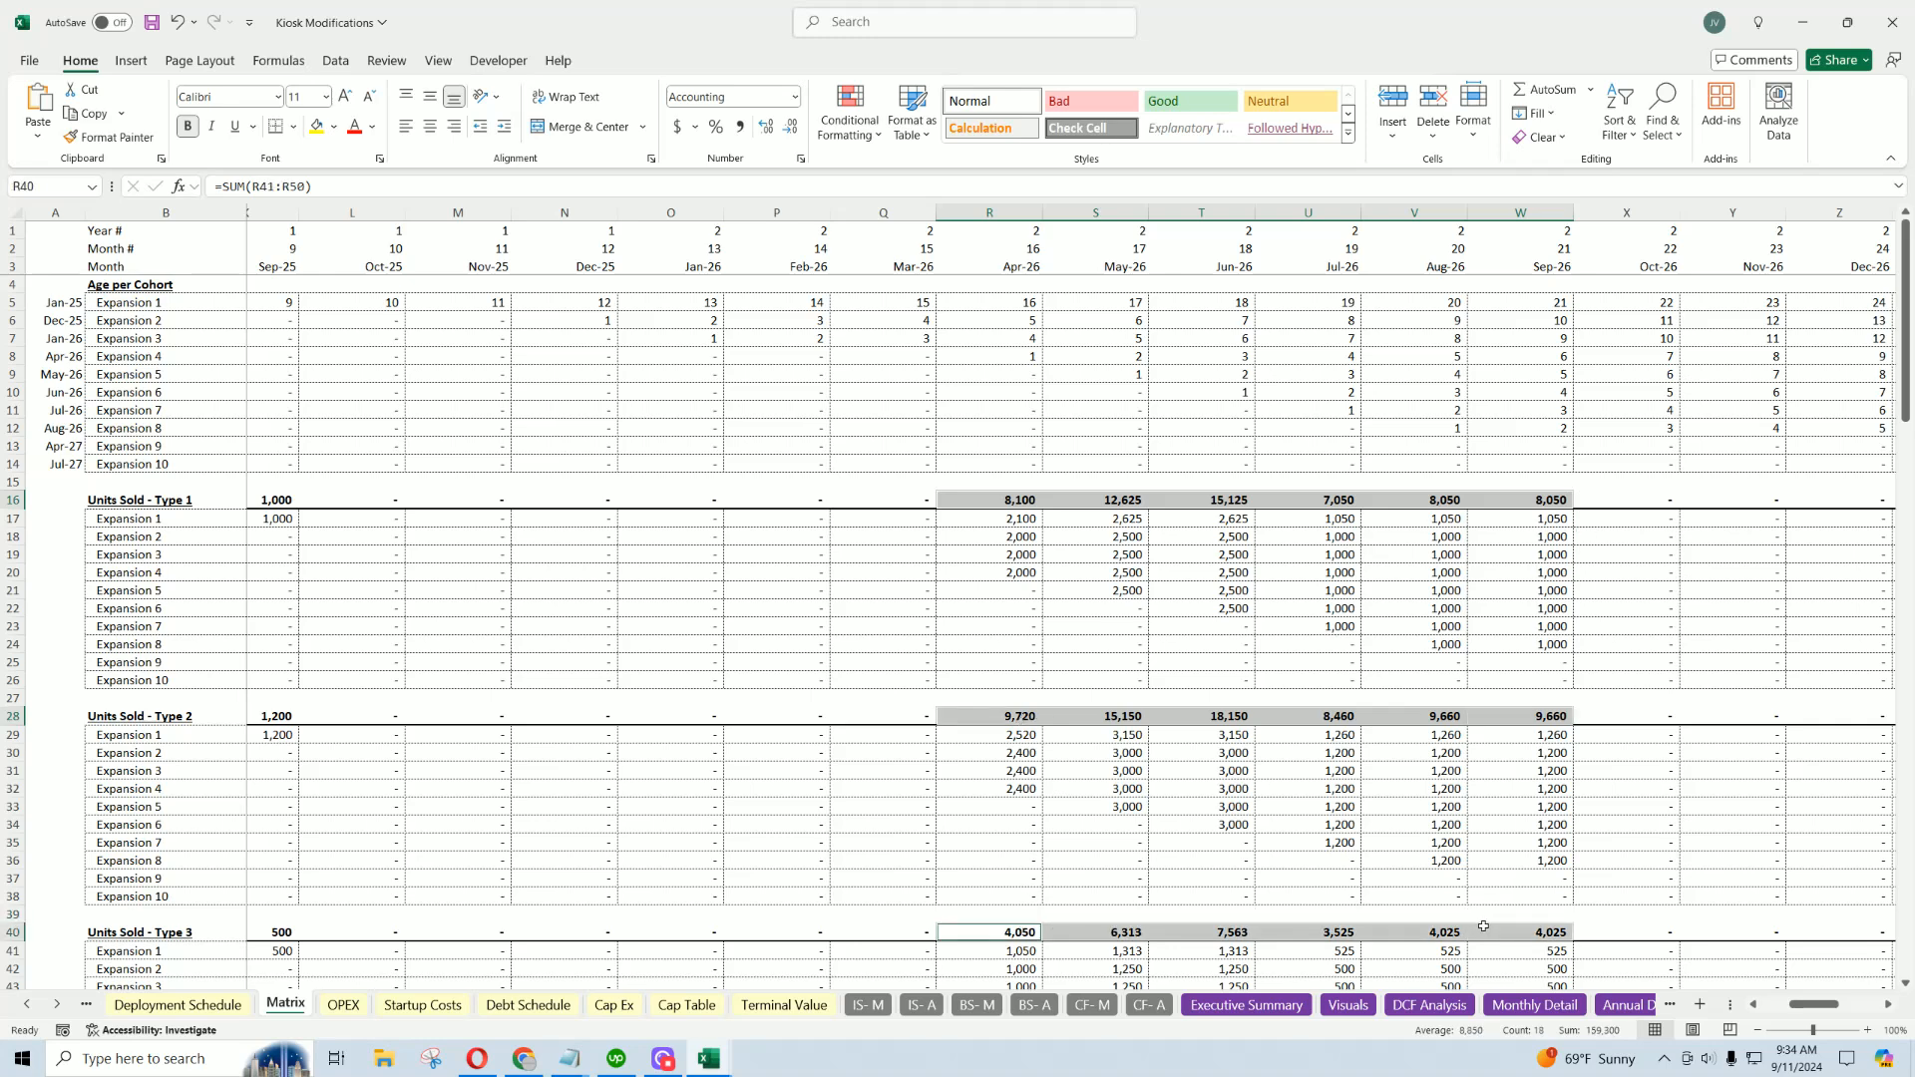
pyautogui.scroll(-4, 1080, 744)
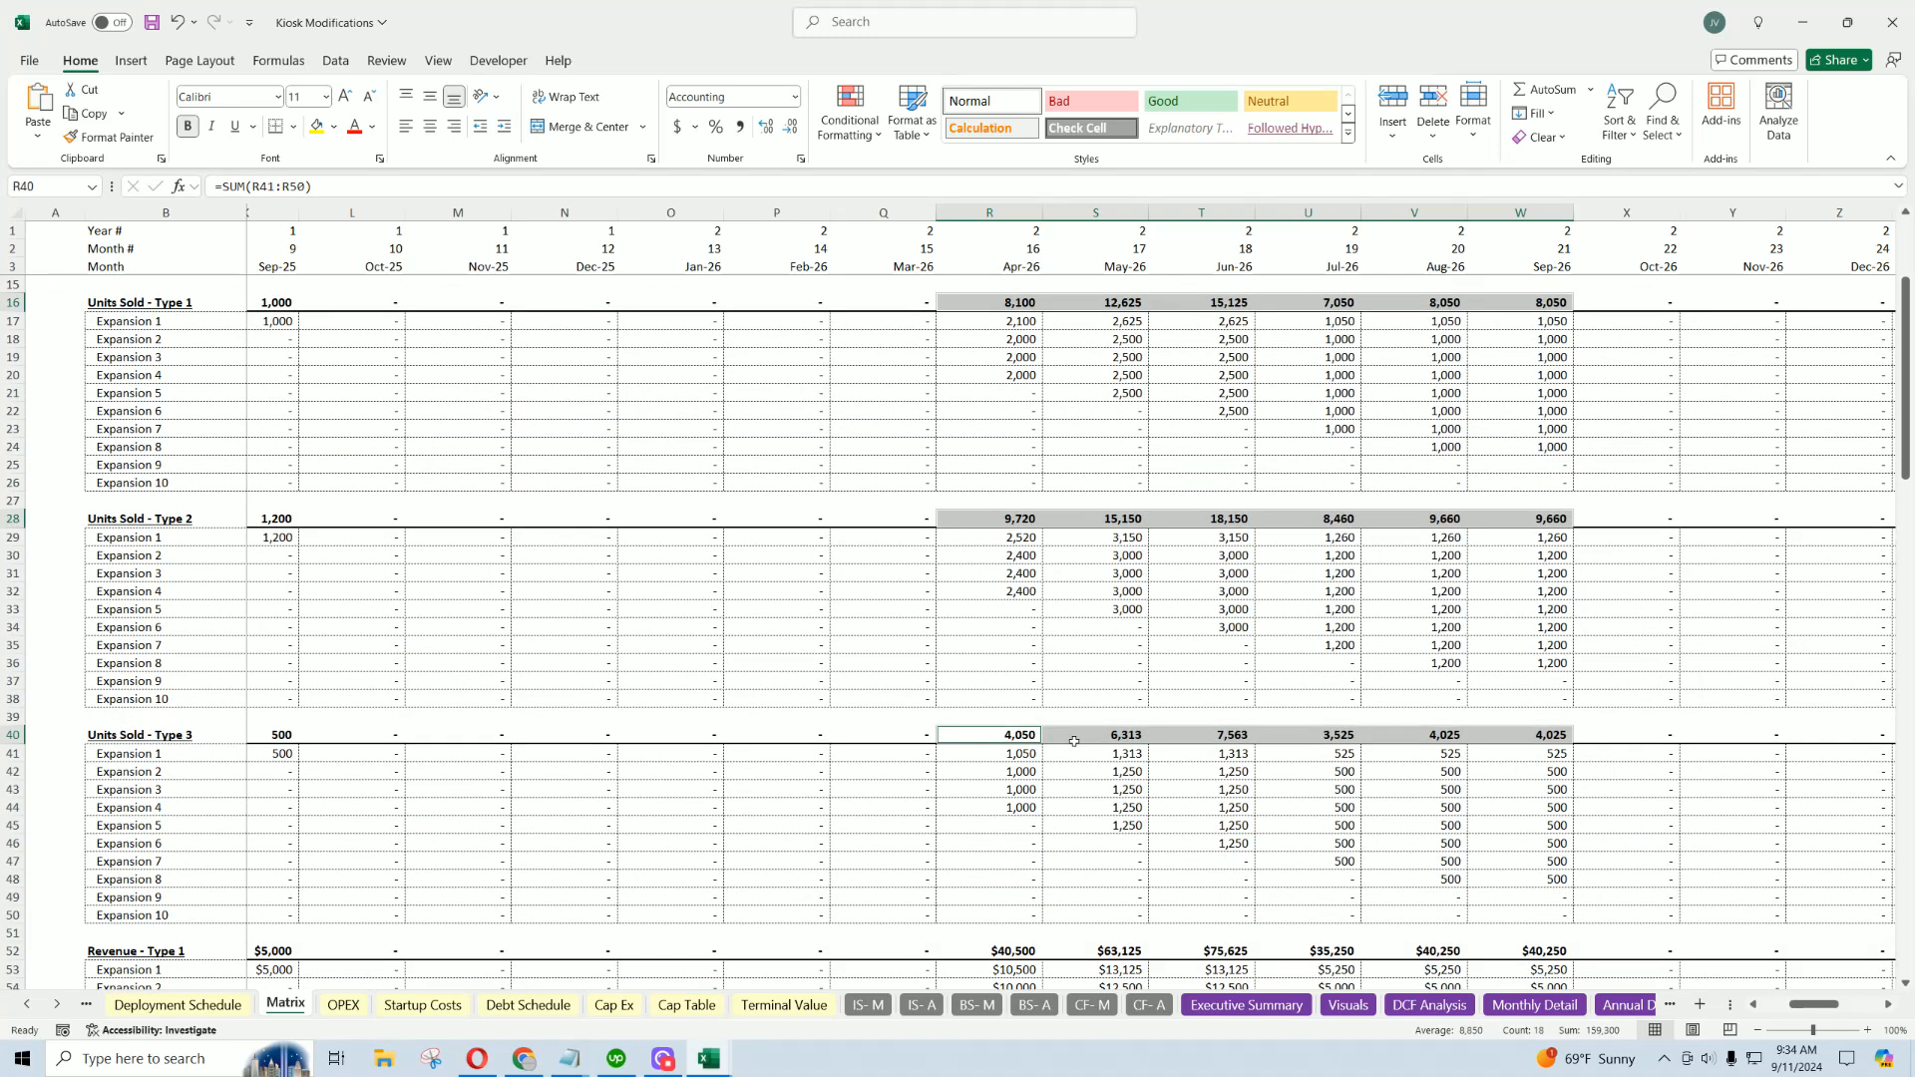
pyautogui.scroll(-4, 1074, 741)
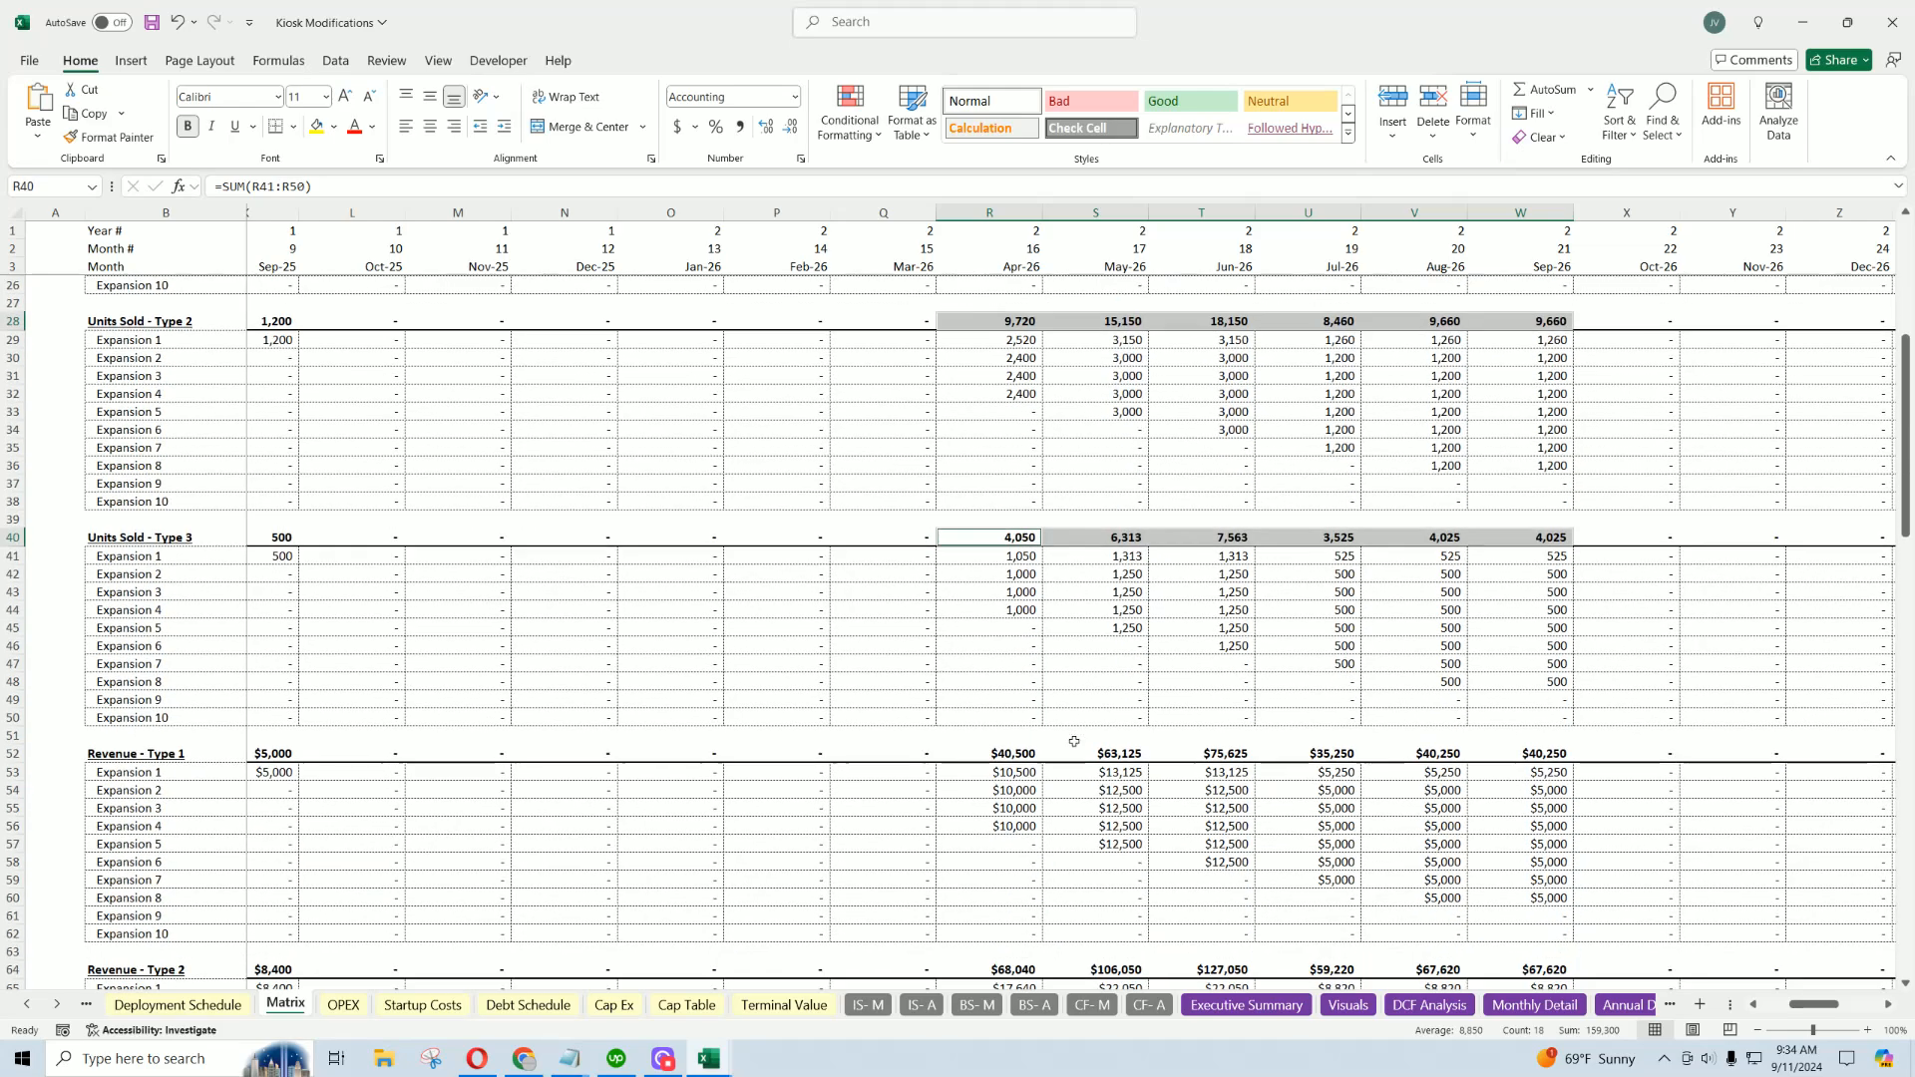
pyautogui.scroll(7, 1075, 739)
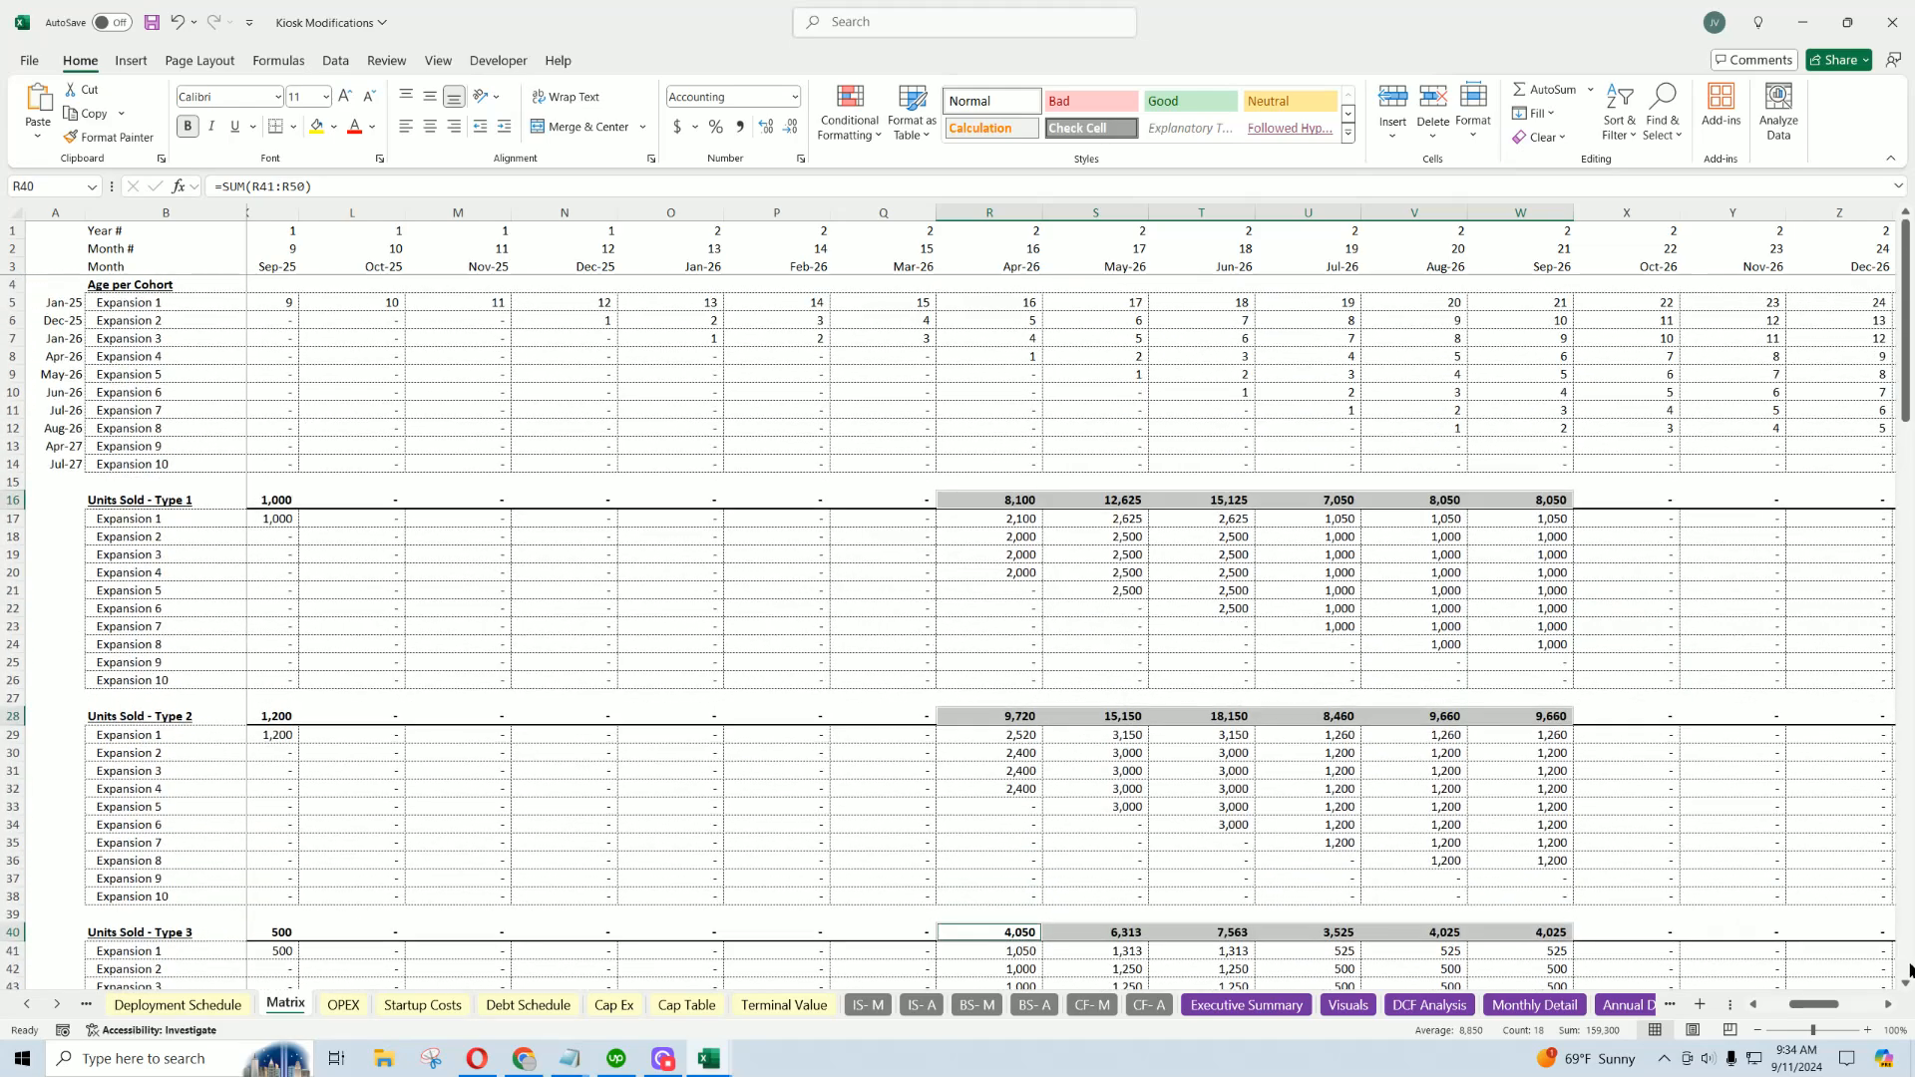
pyautogui.moveTo(1811, 1006); pyautogui.dragTo(1770, 1006)
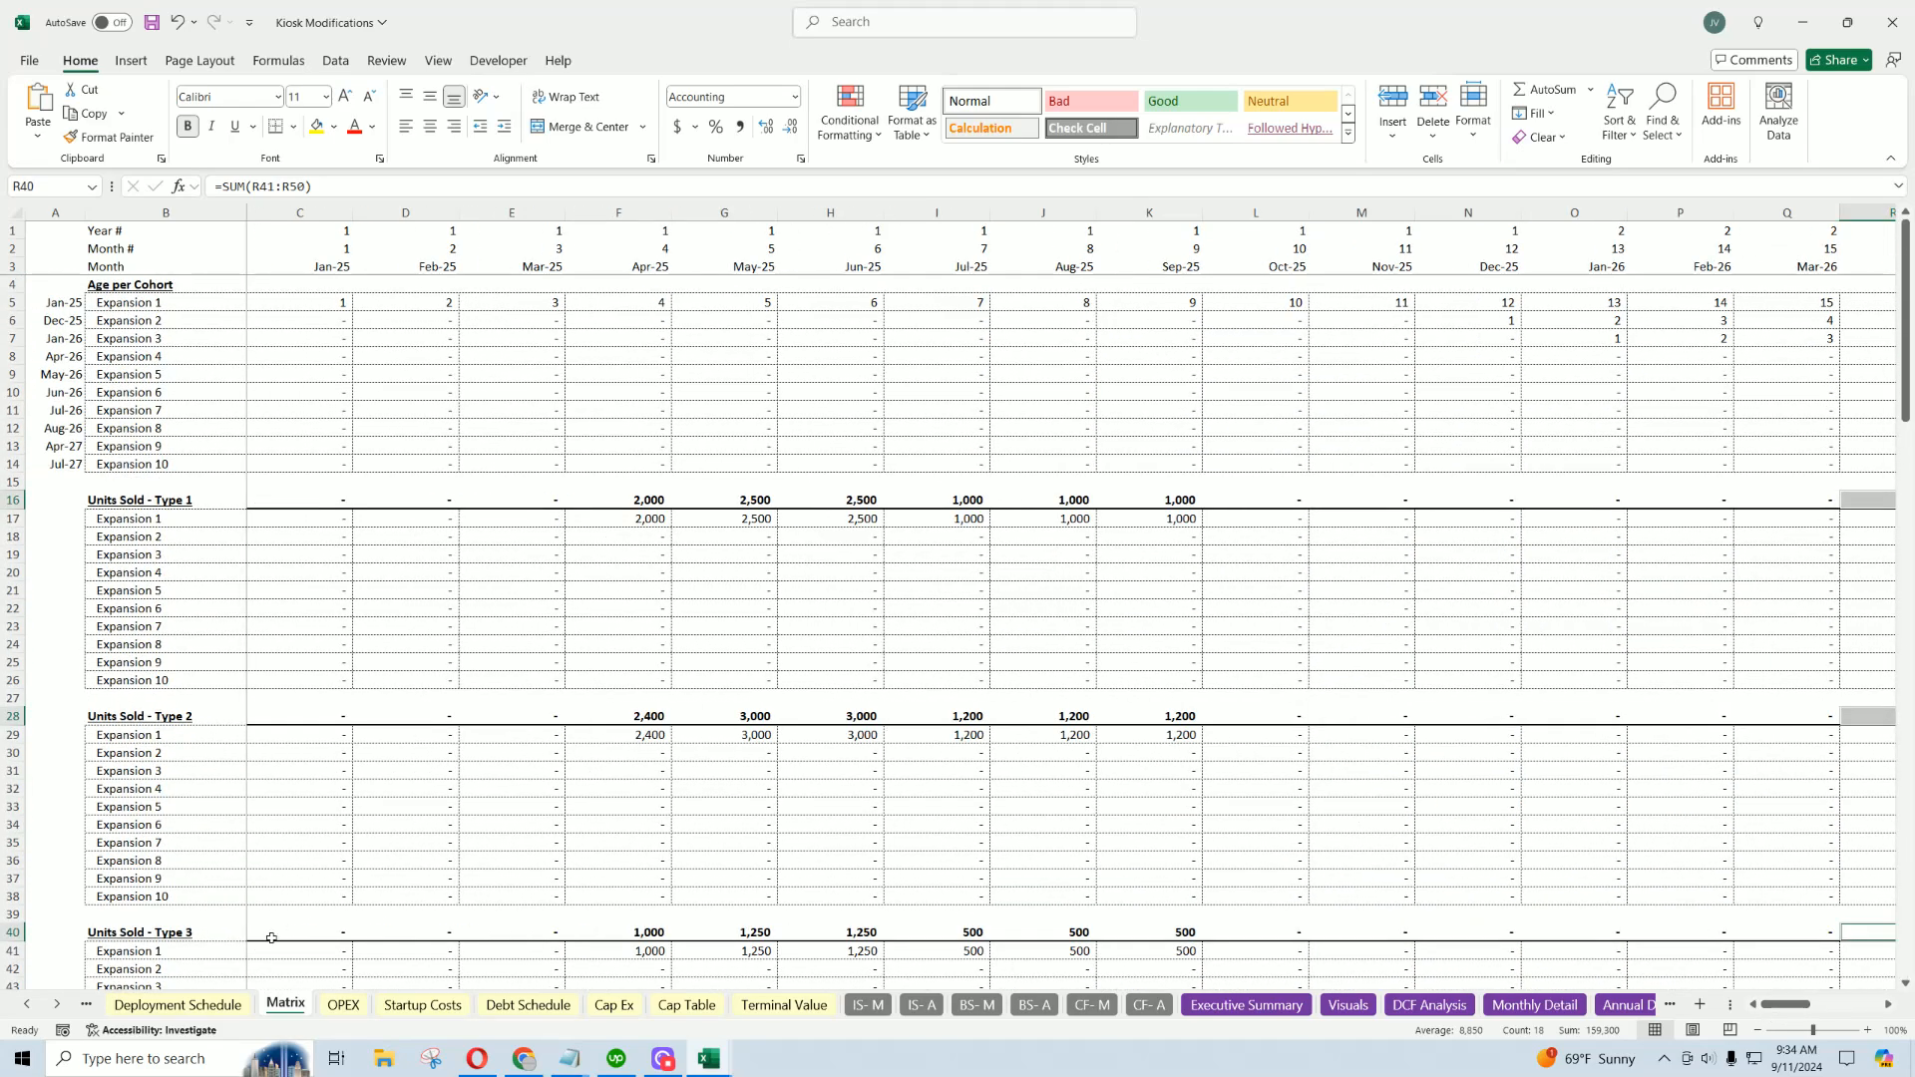
# On the Deployment Schedule sheet, check the chart's June 2026 total and divide 160000 by 180 in blank cell W36.
pyautogui.click(180, 1004)
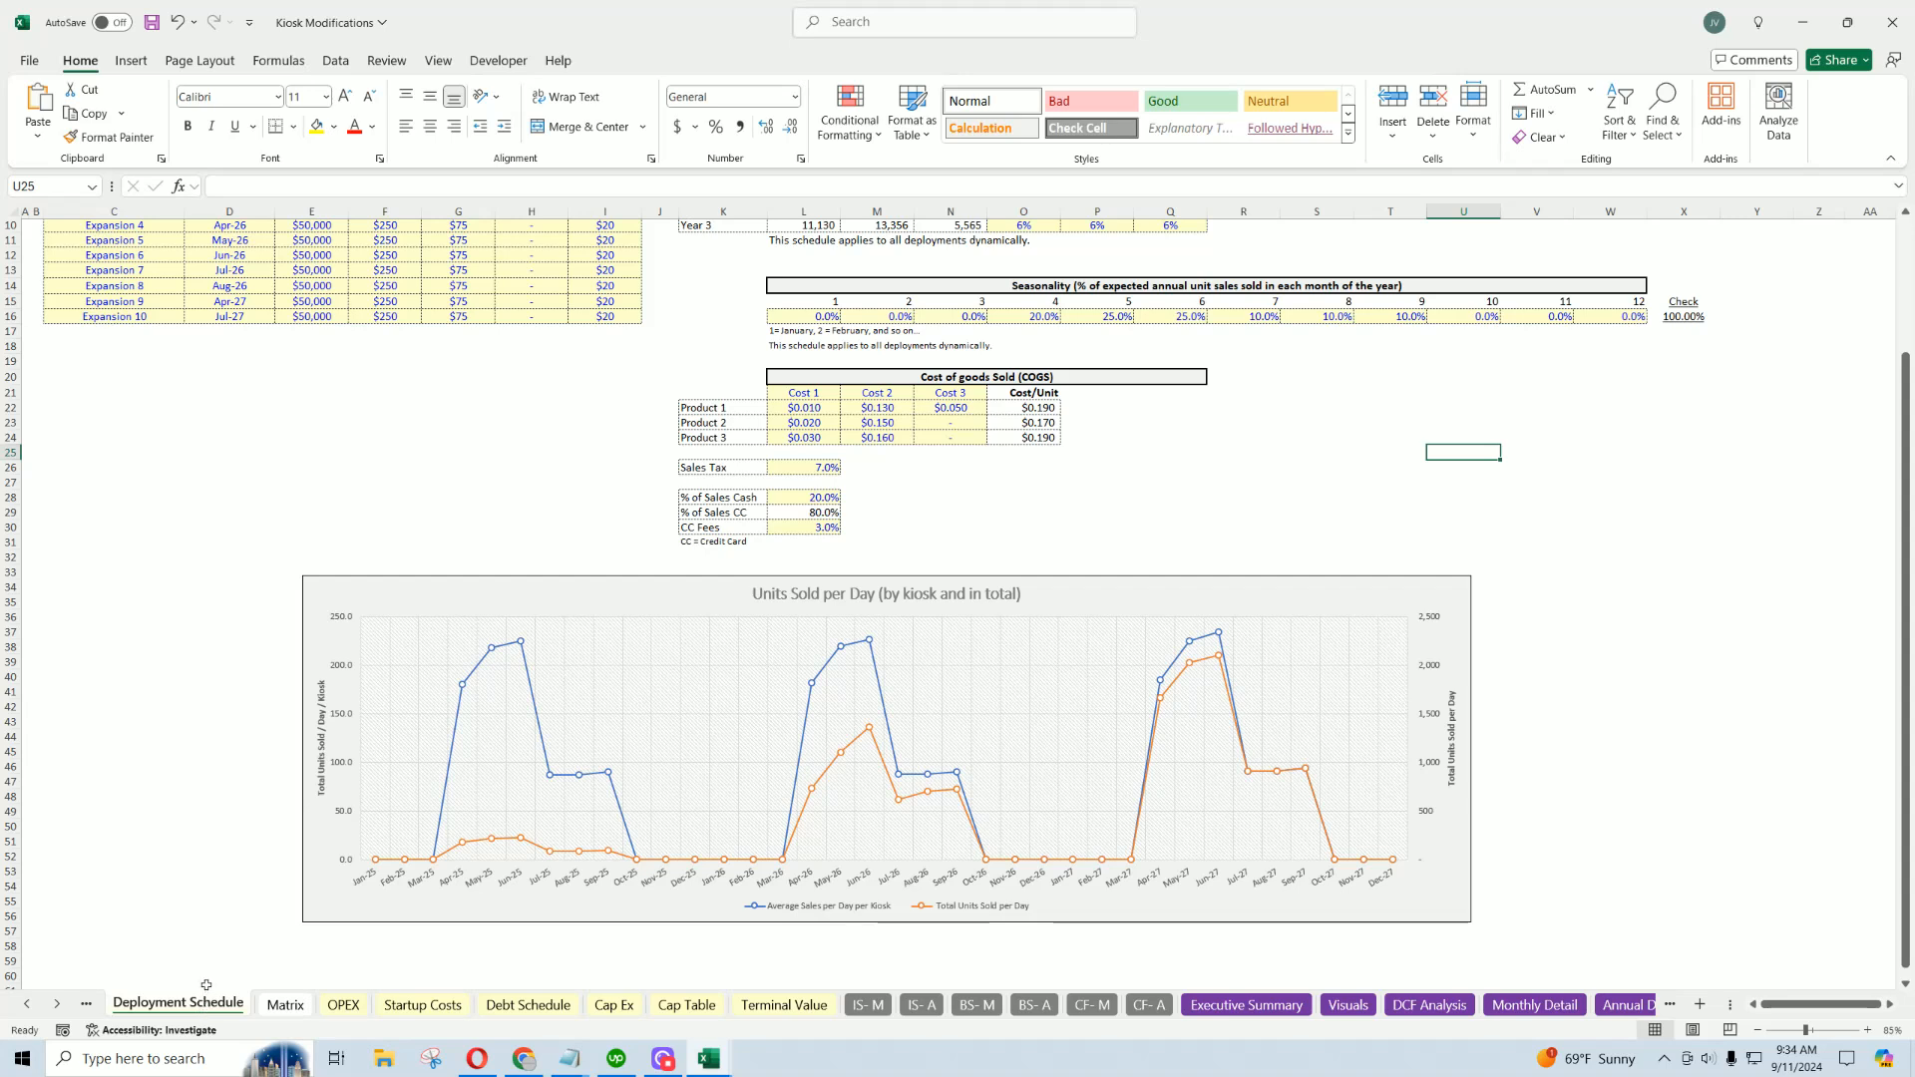
pyautogui.moveTo(871, 735)
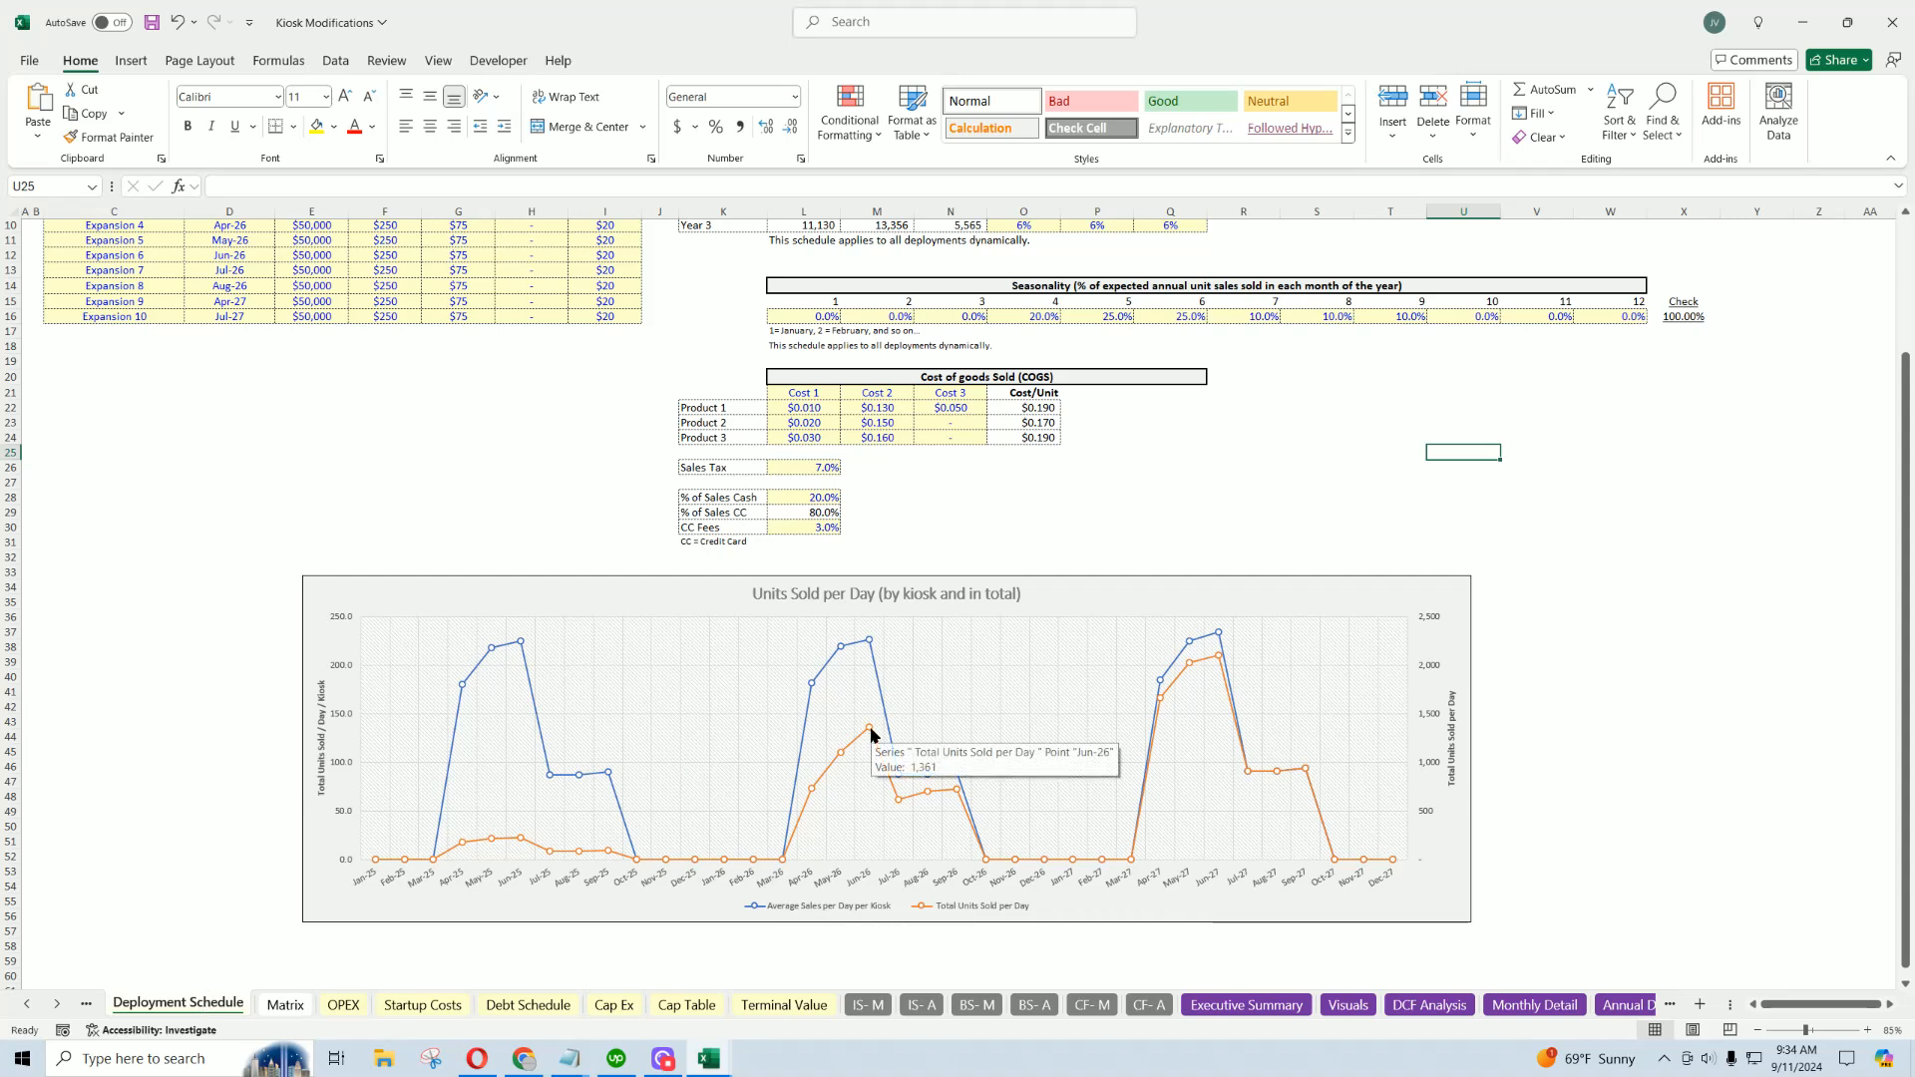
pyautogui.click(1607, 615)
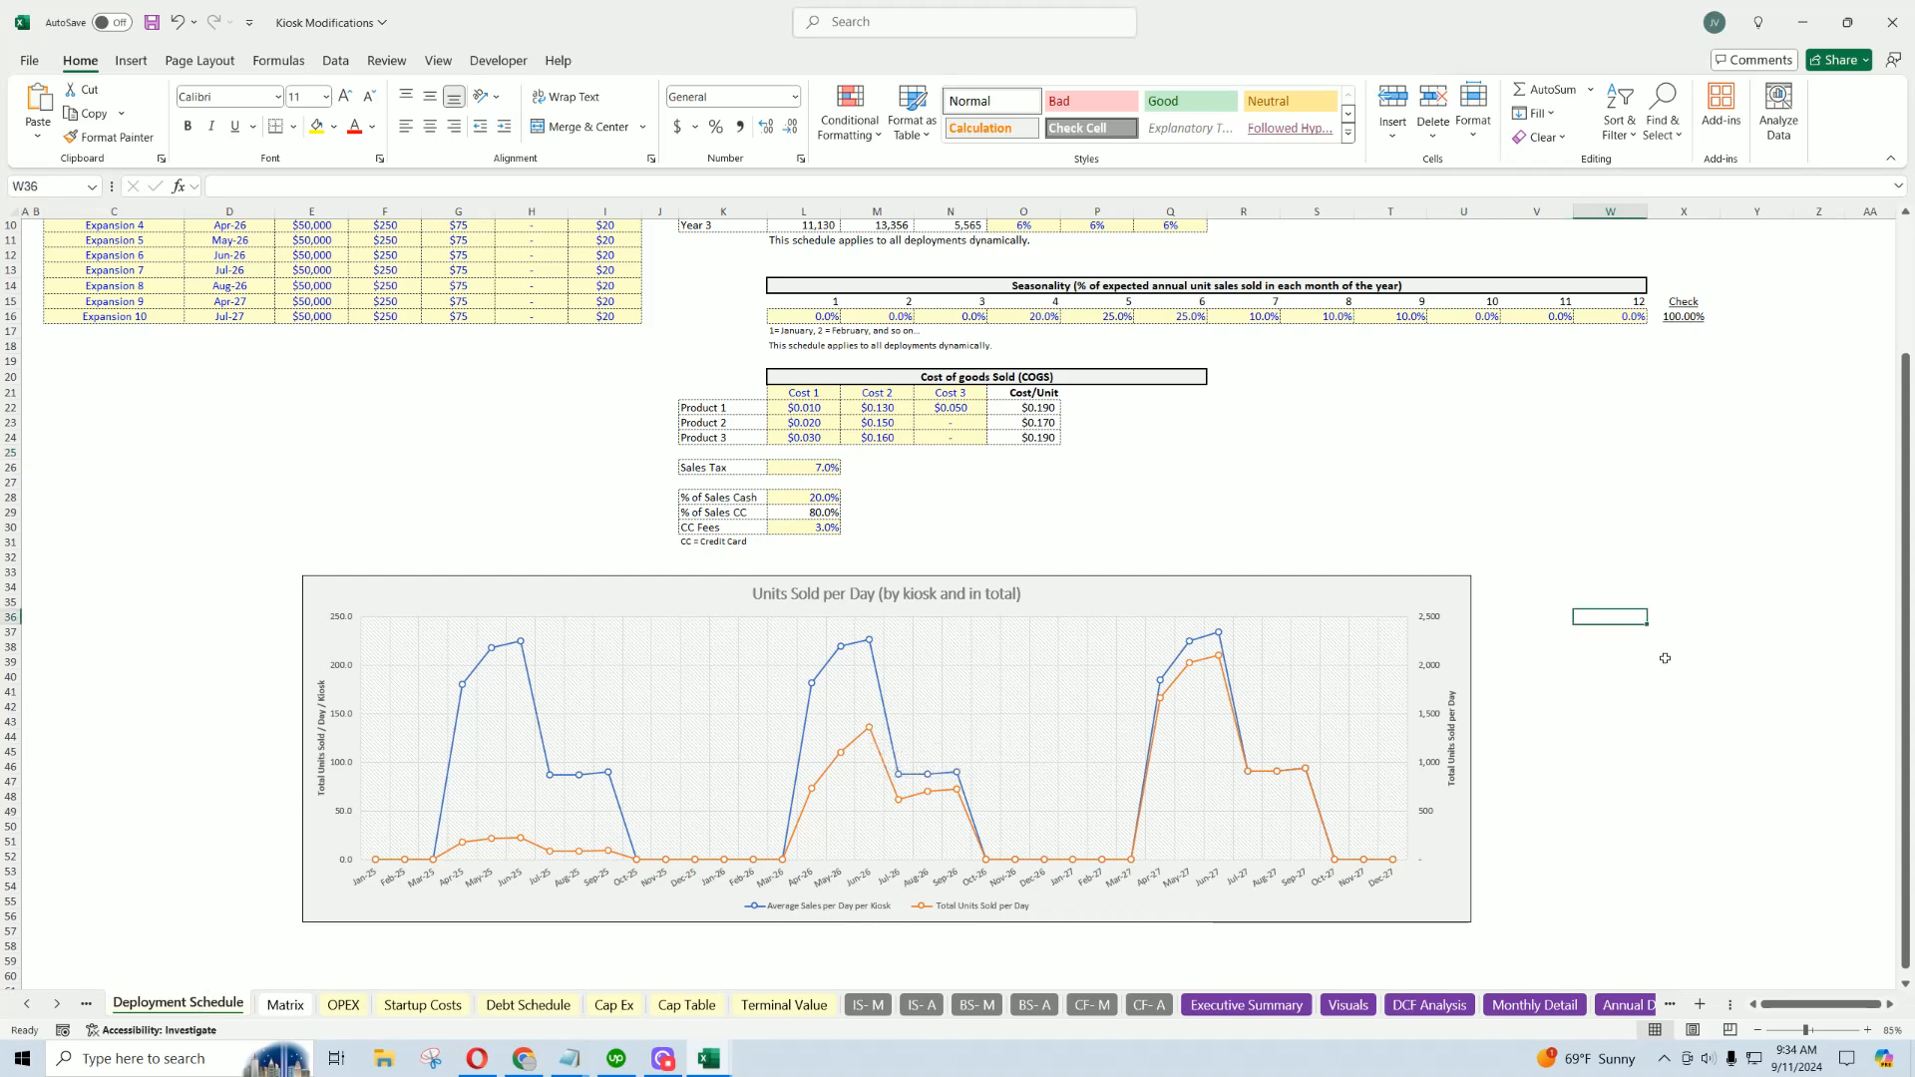
pyautogui.write('=16000')
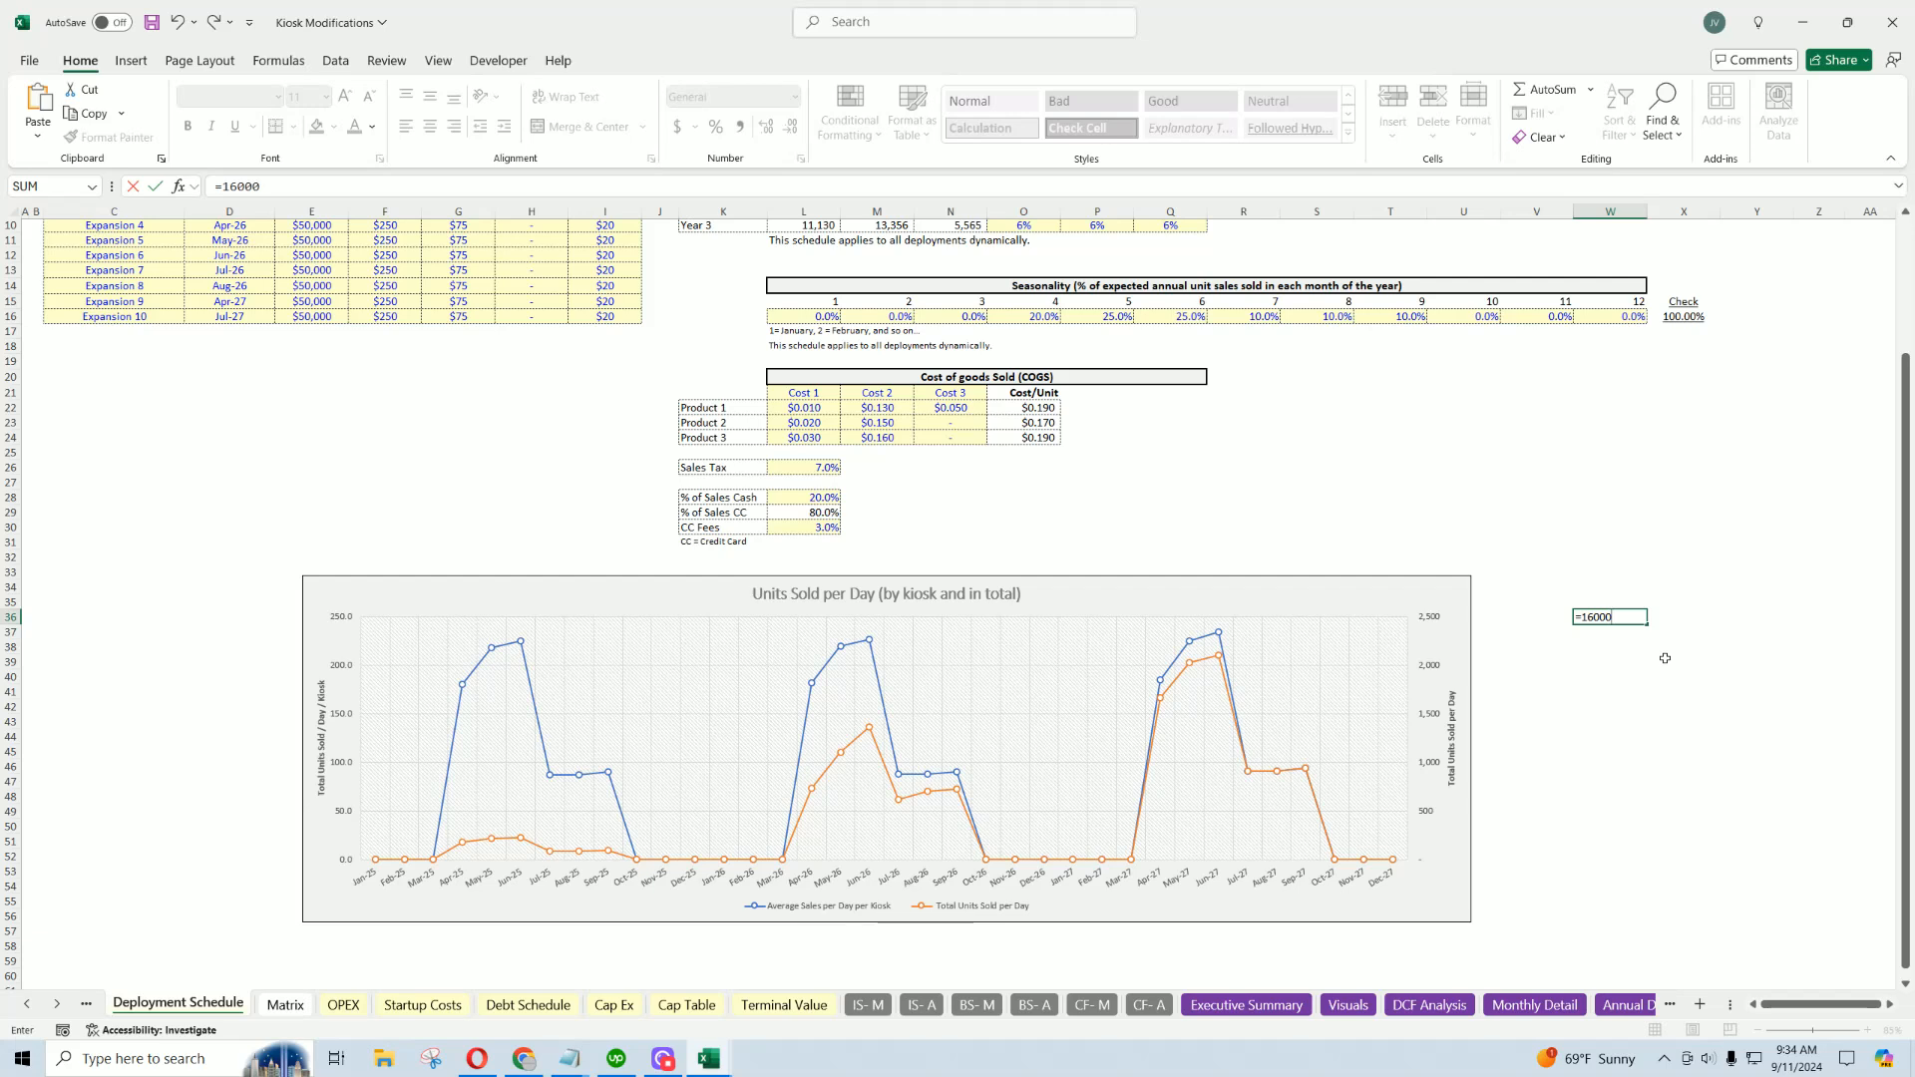
pyautogui.write('0/')
pyautogui.write('180')
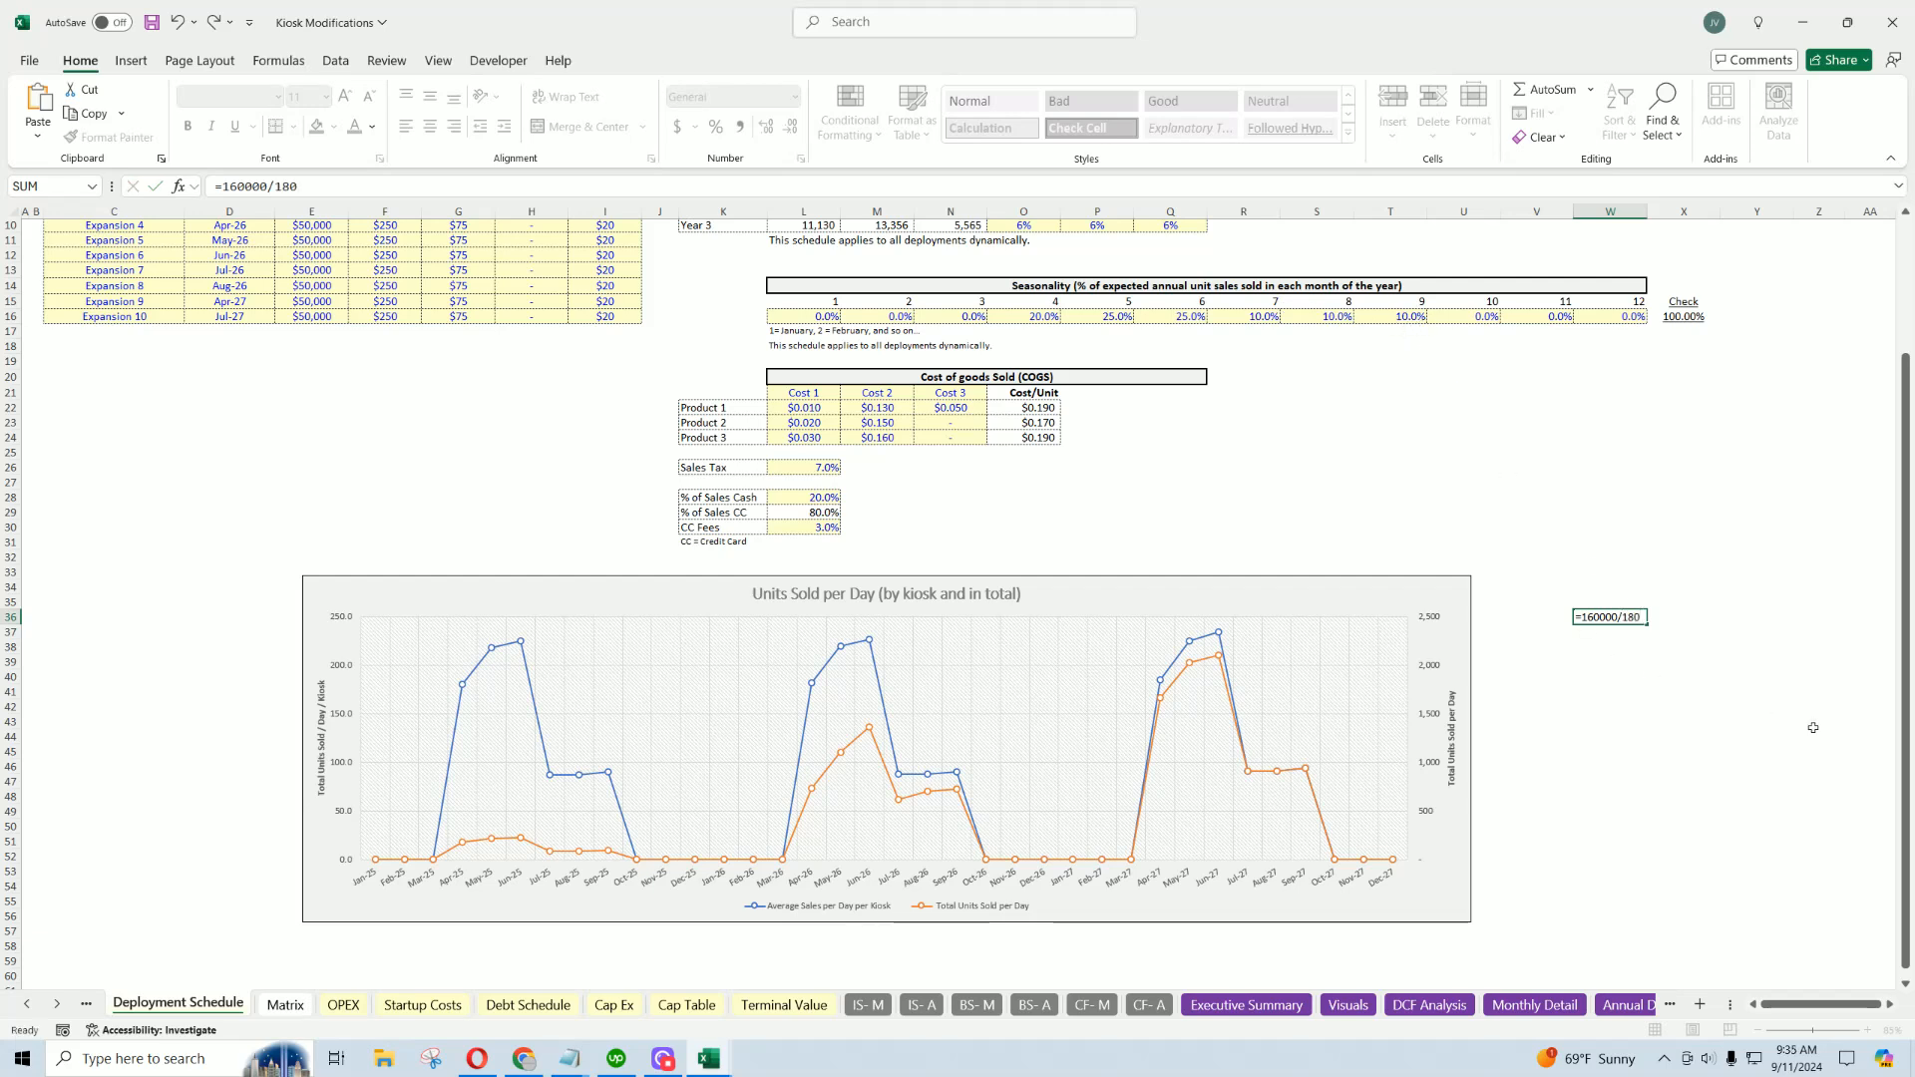
pyautogui.press('Return')
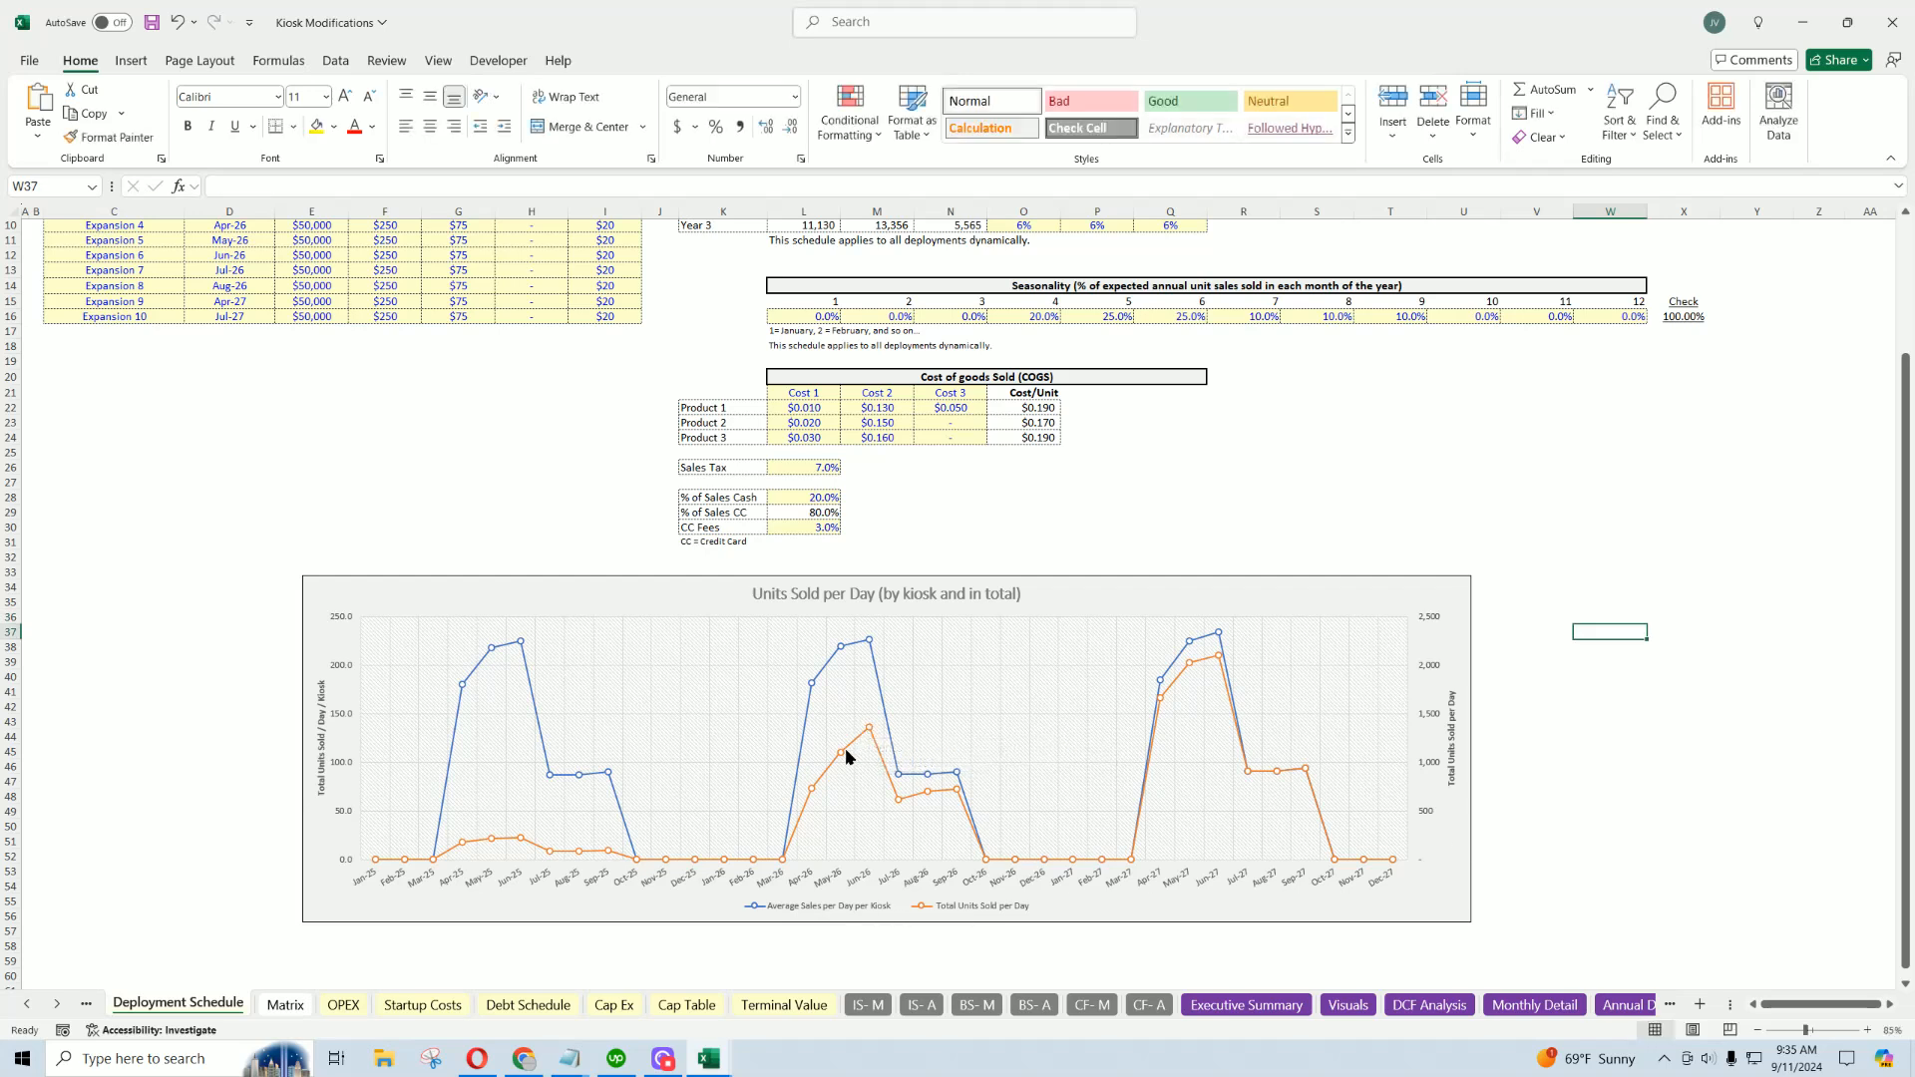
# Examine the chart's Total Units Sold per Day points for April and August 2026.
pyautogui.moveTo(814, 791)
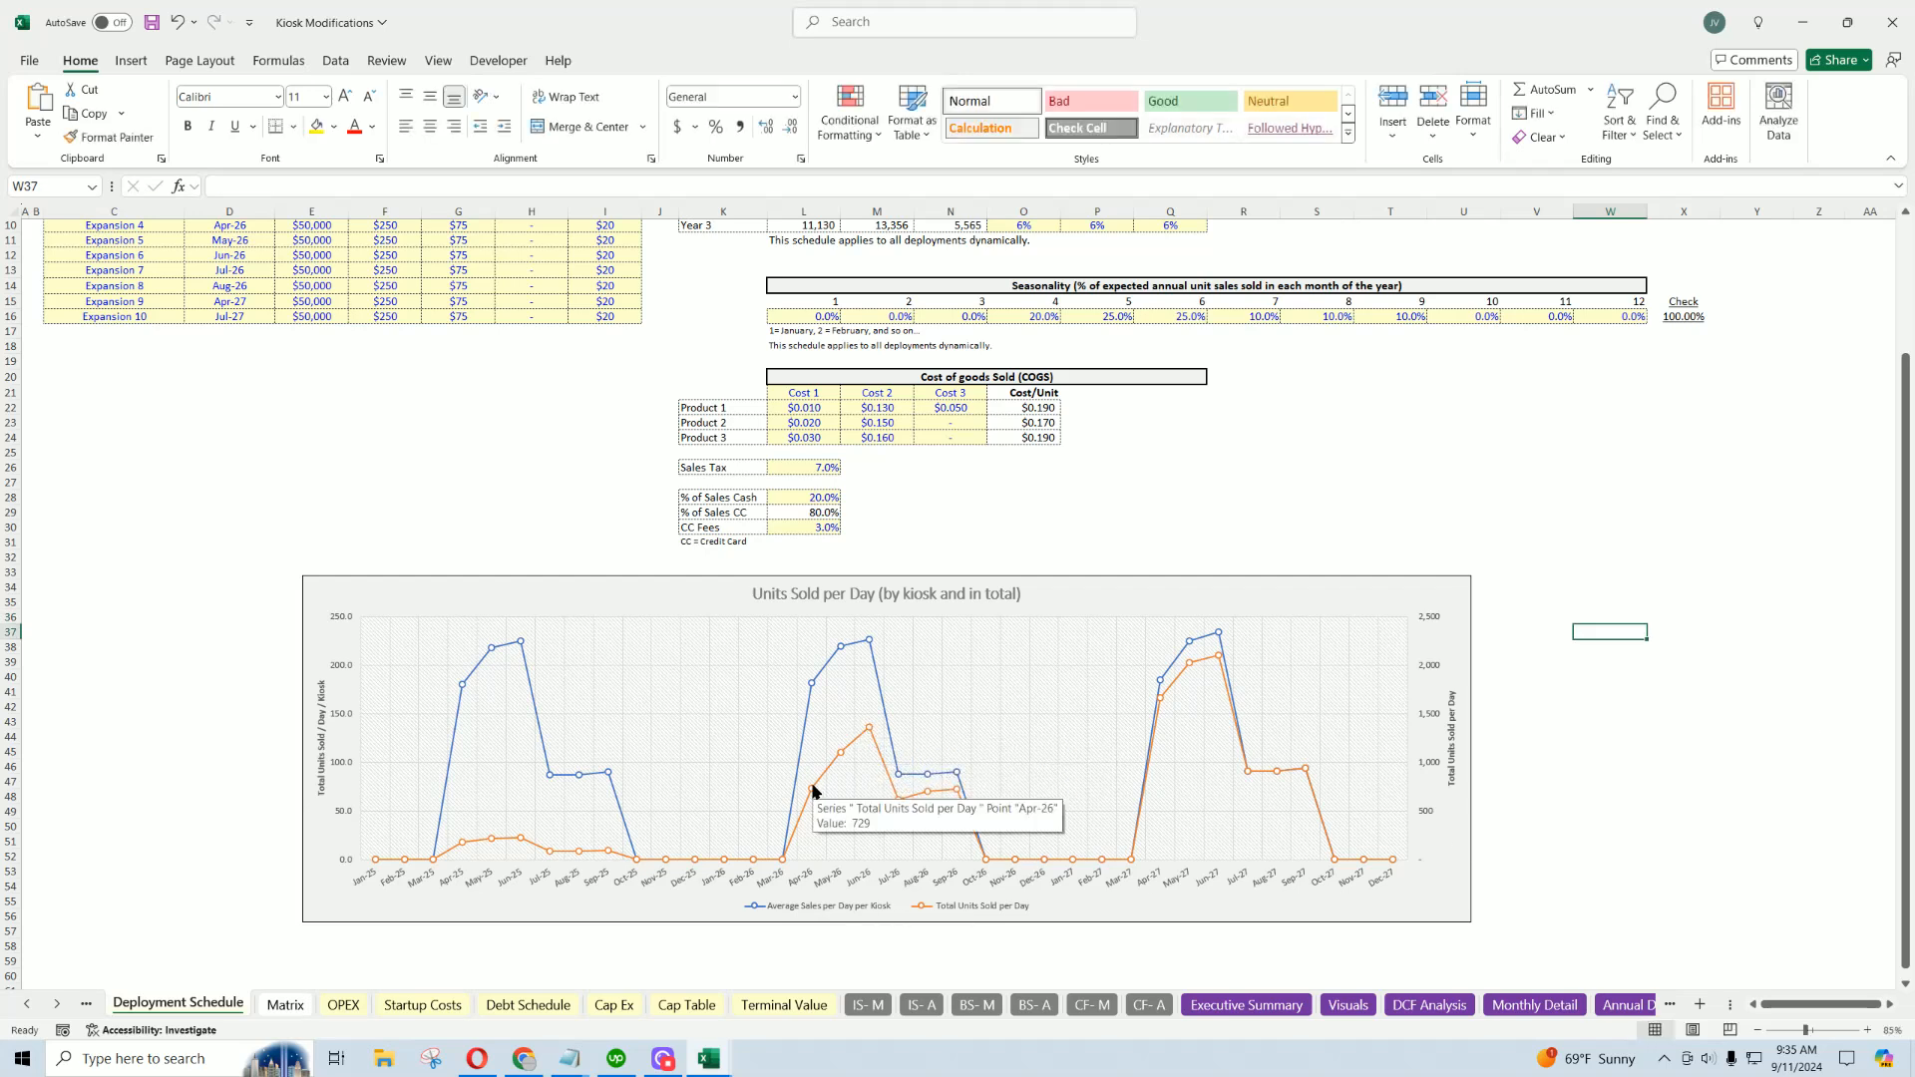
pyautogui.moveTo(935, 803)
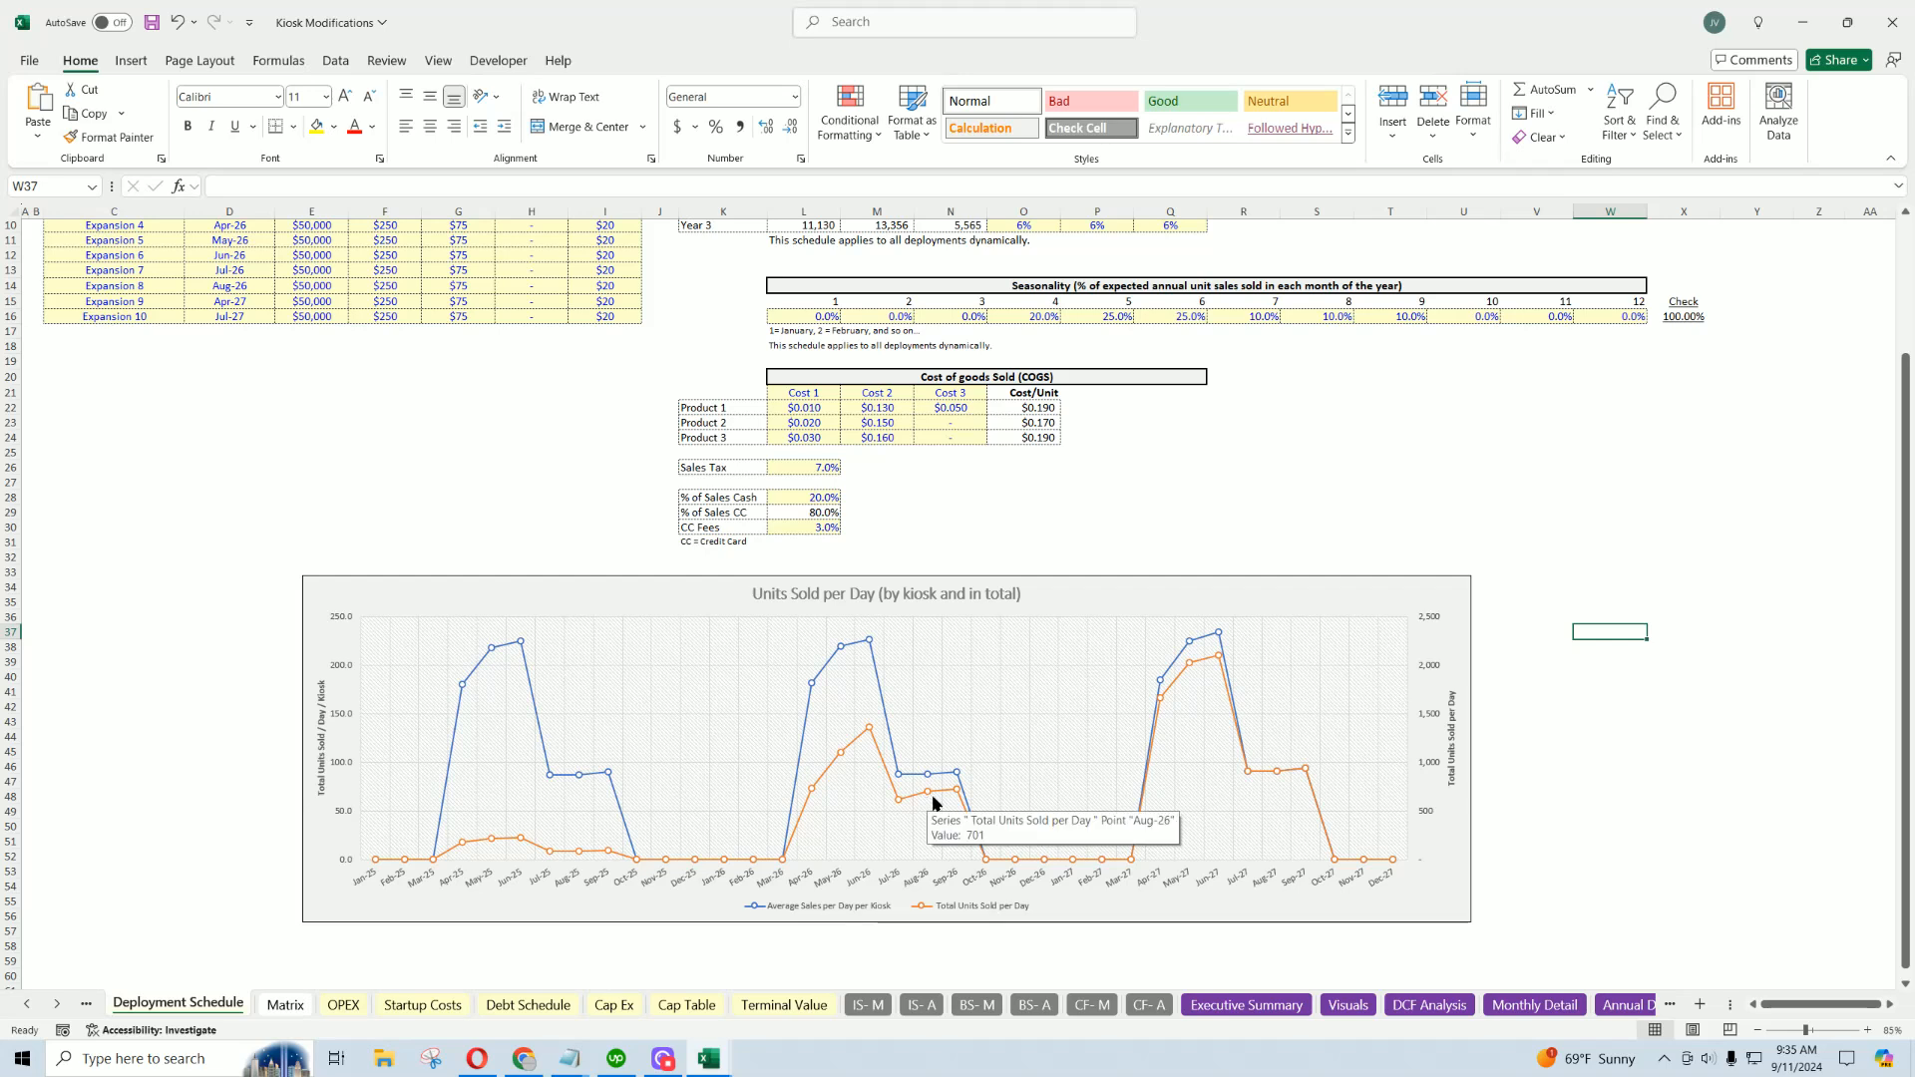
pyautogui.moveTo(1672, 780); pyautogui.dragTo(1652, 768)
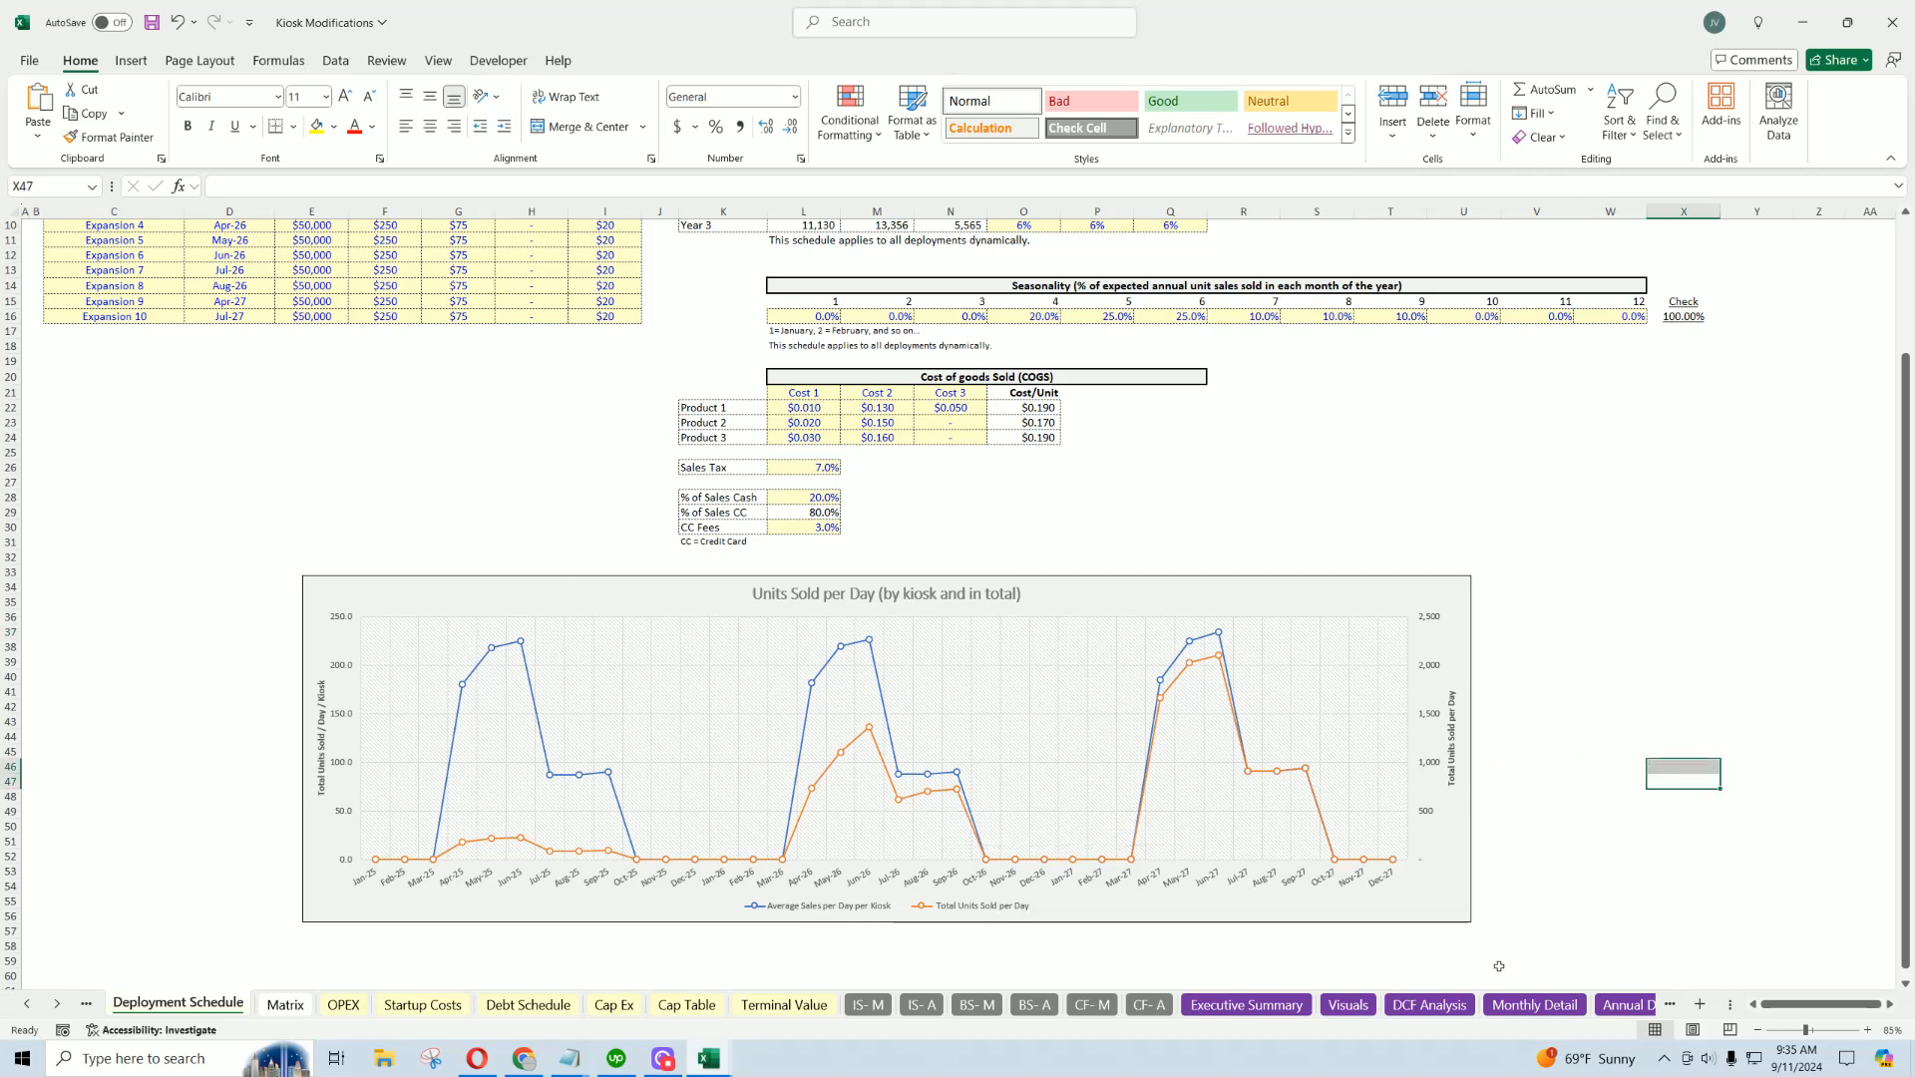
# Undo the scratch calculations in W36, in Monthly Detail row 110 and in column U of the Deployment Schedule.
pyautogui.click(175, 22)
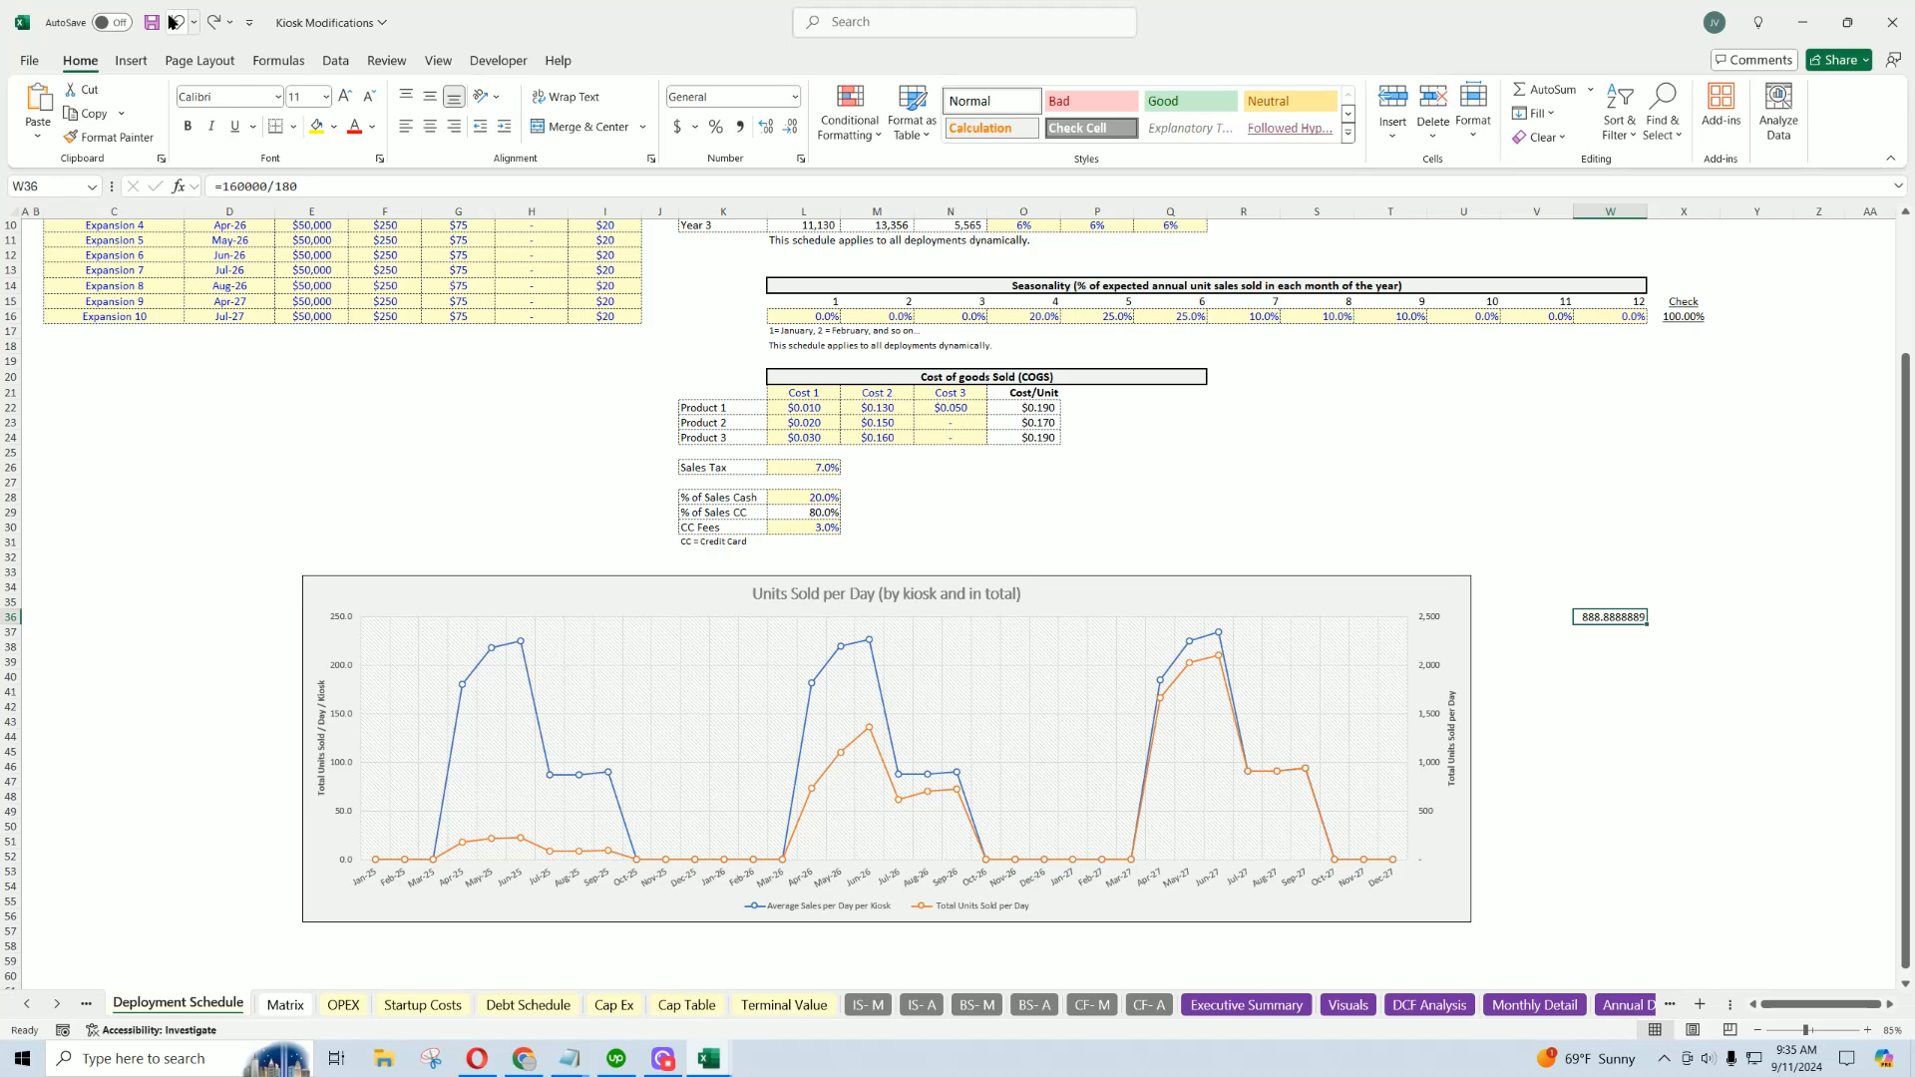
pyautogui.click(174, 22)
pyautogui.click(172, 21)
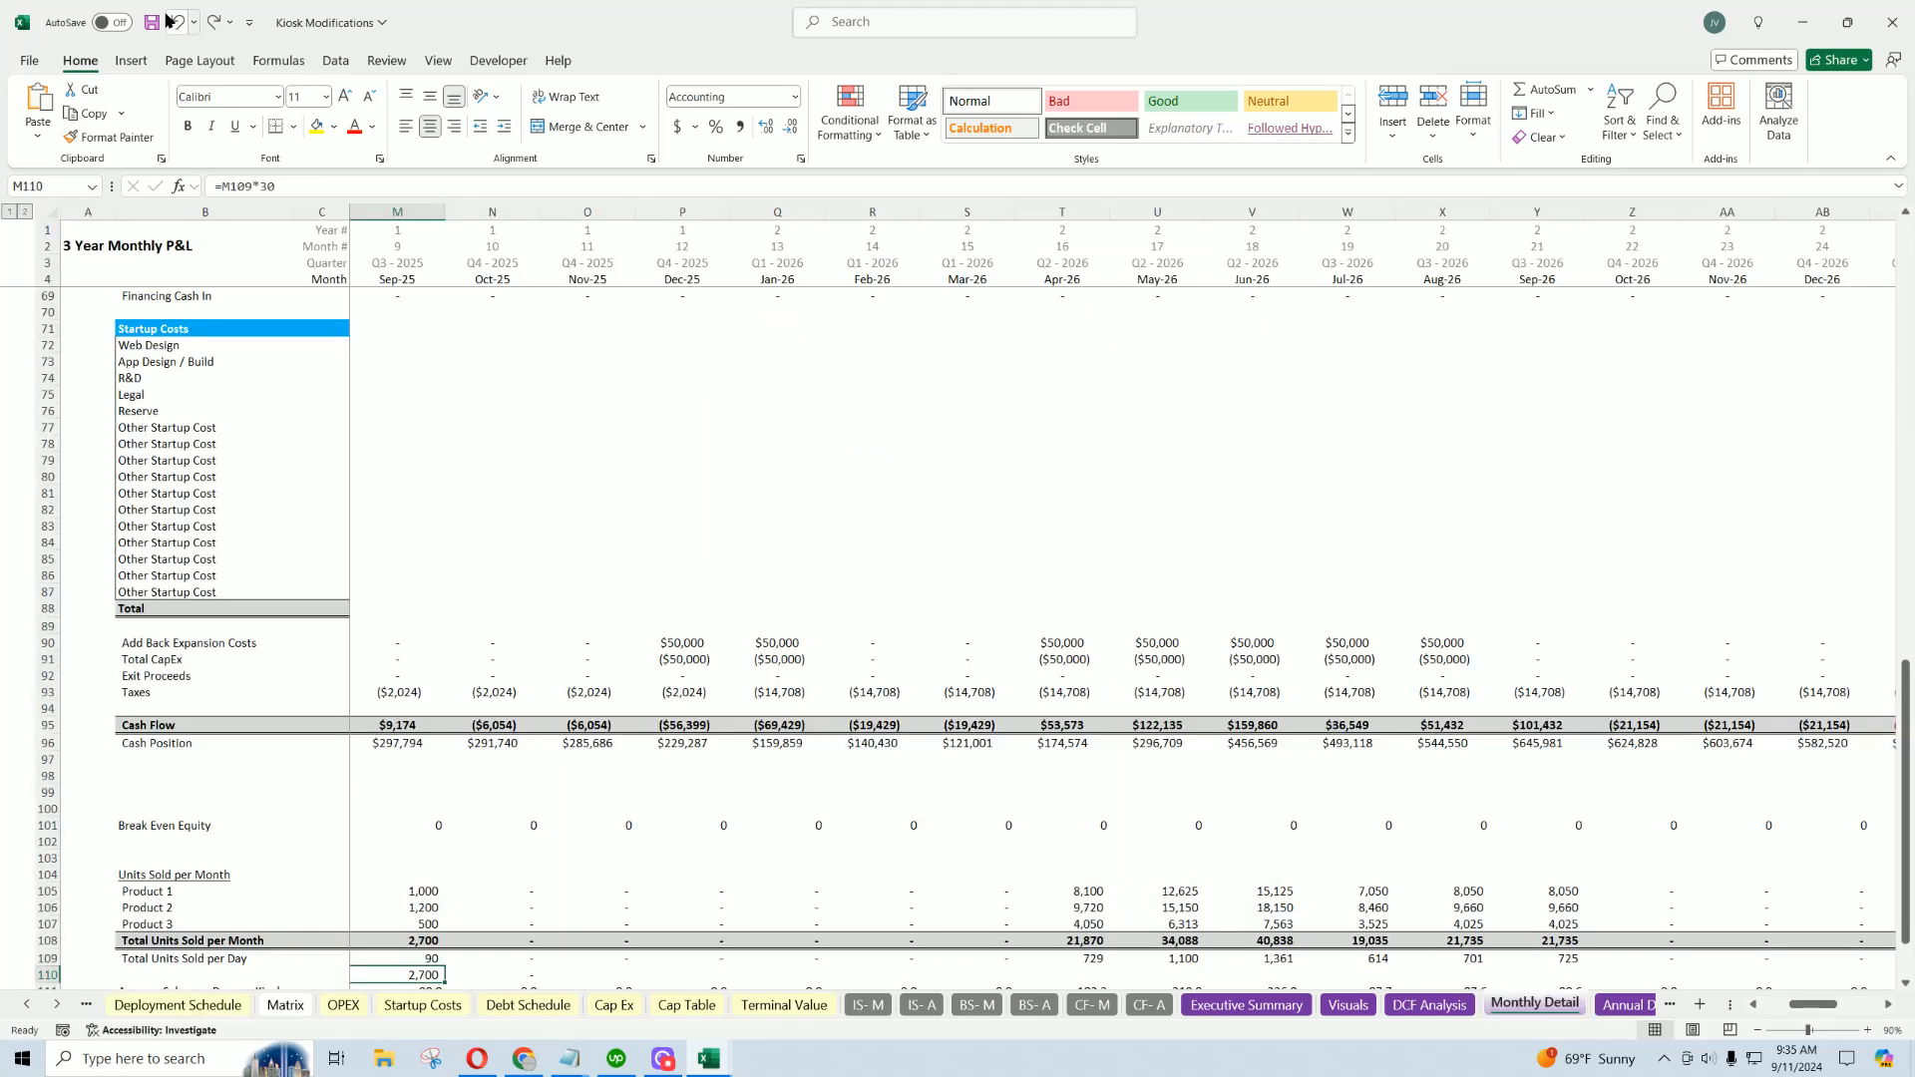
pyautogui.click(172, 21)
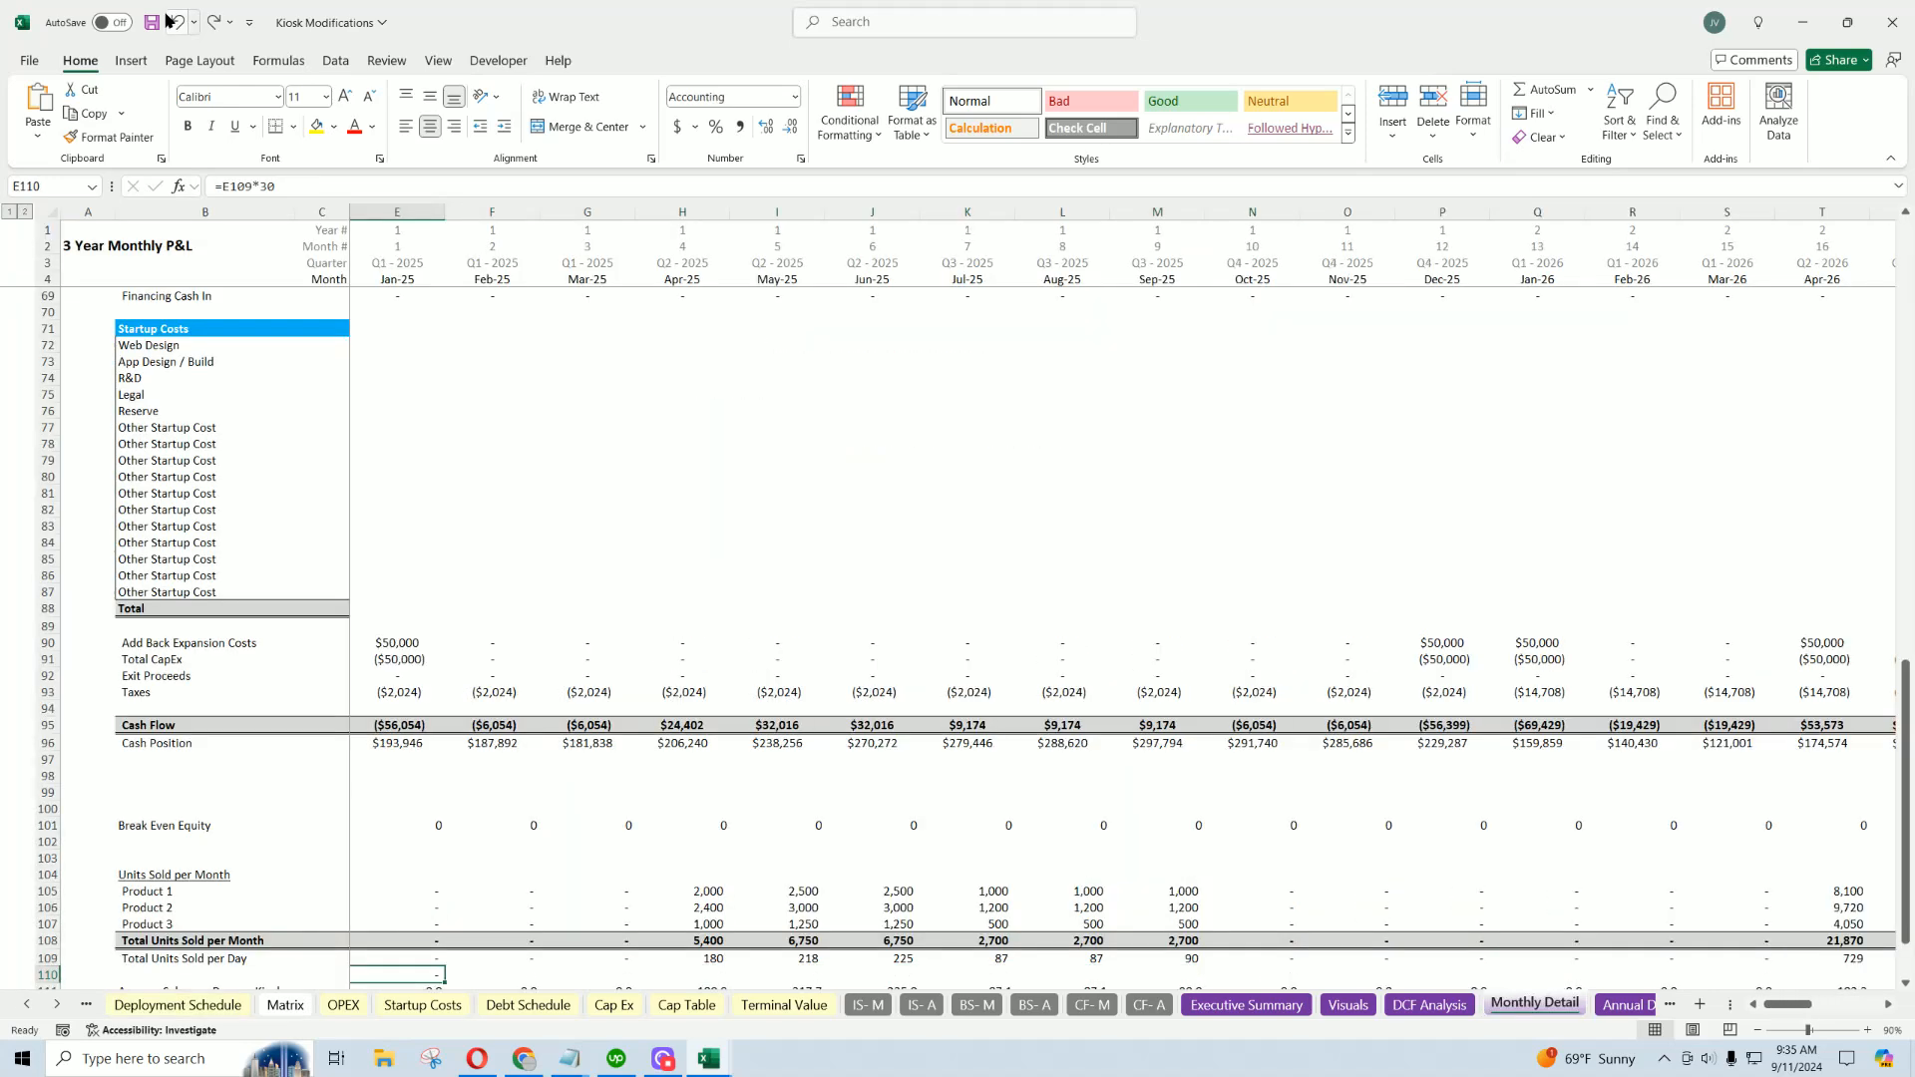
pyautogui.click(172, 21)
pyautogui.click(175, 23)
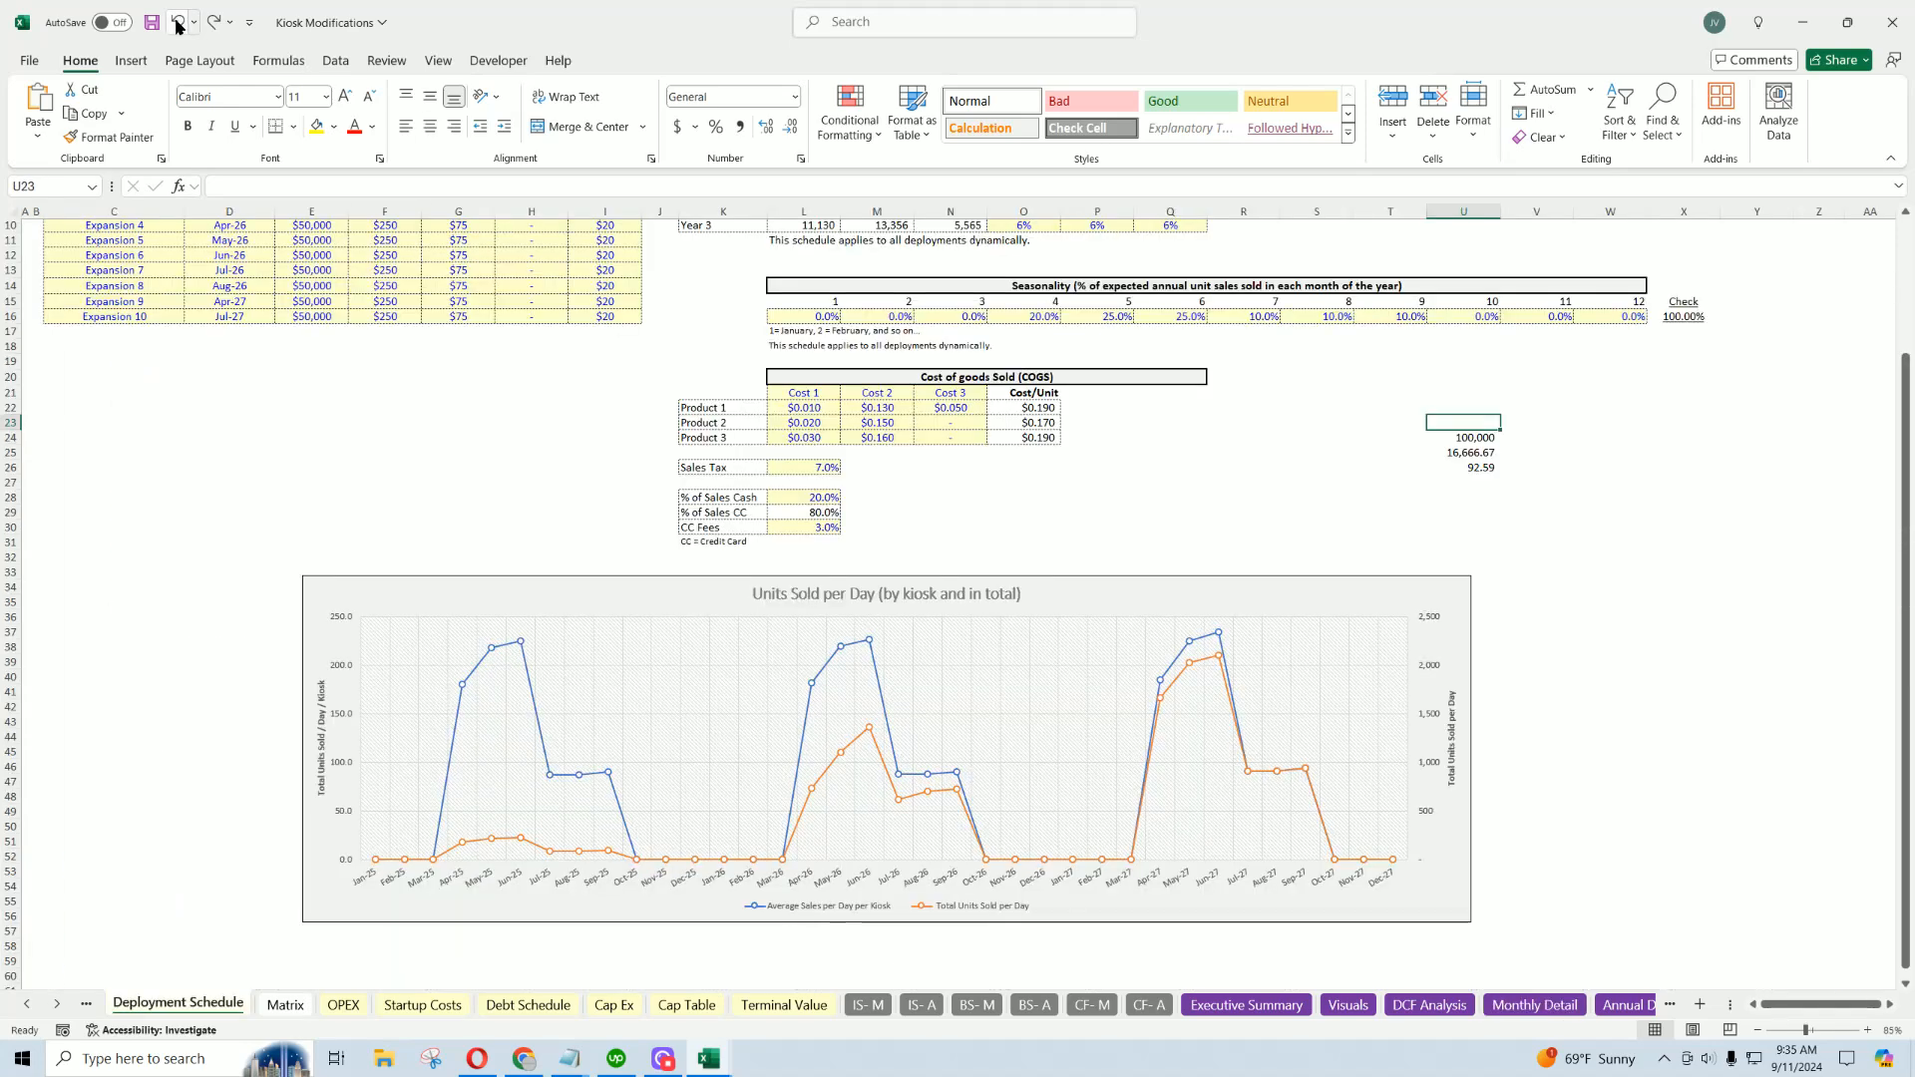
pyautogui.click(175, 23)
pyautogui.click(176, 23)
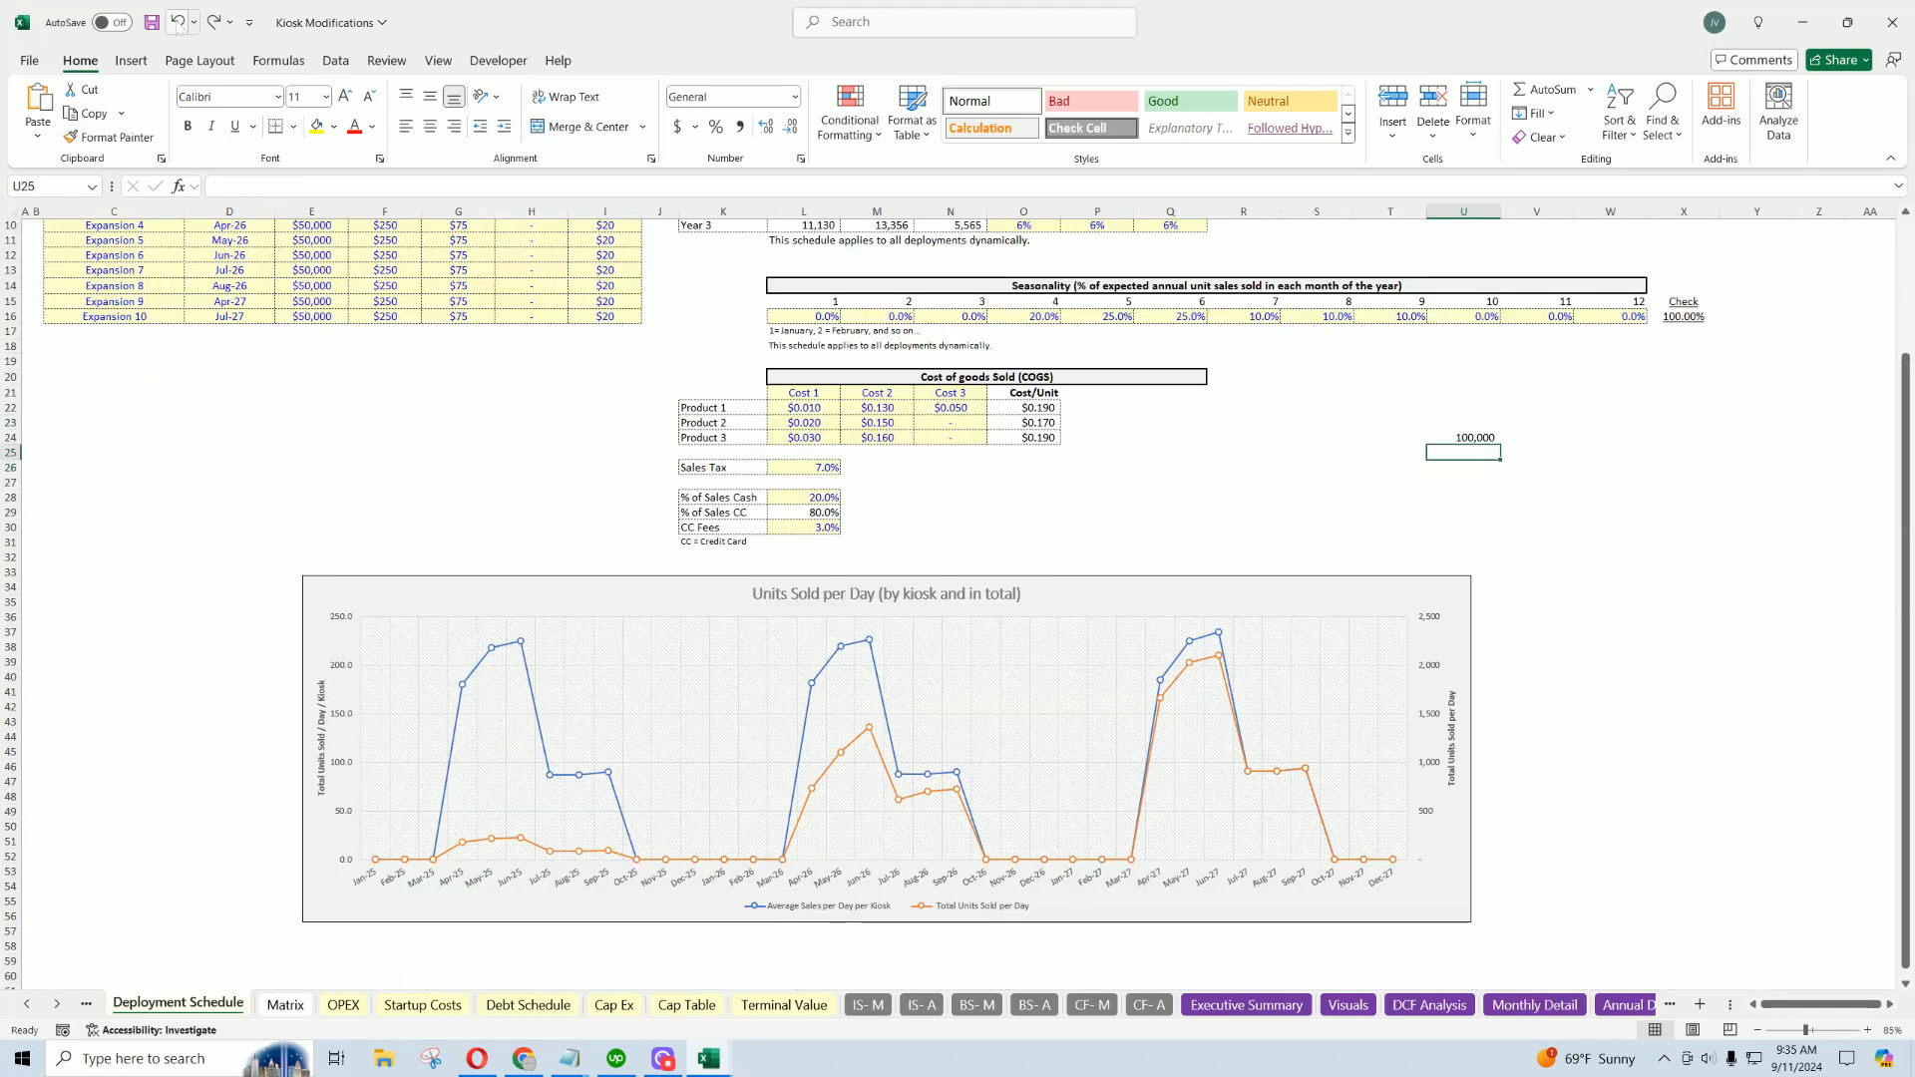
pyautogui.click(176, 23)
pyautogui.click(177, 24)
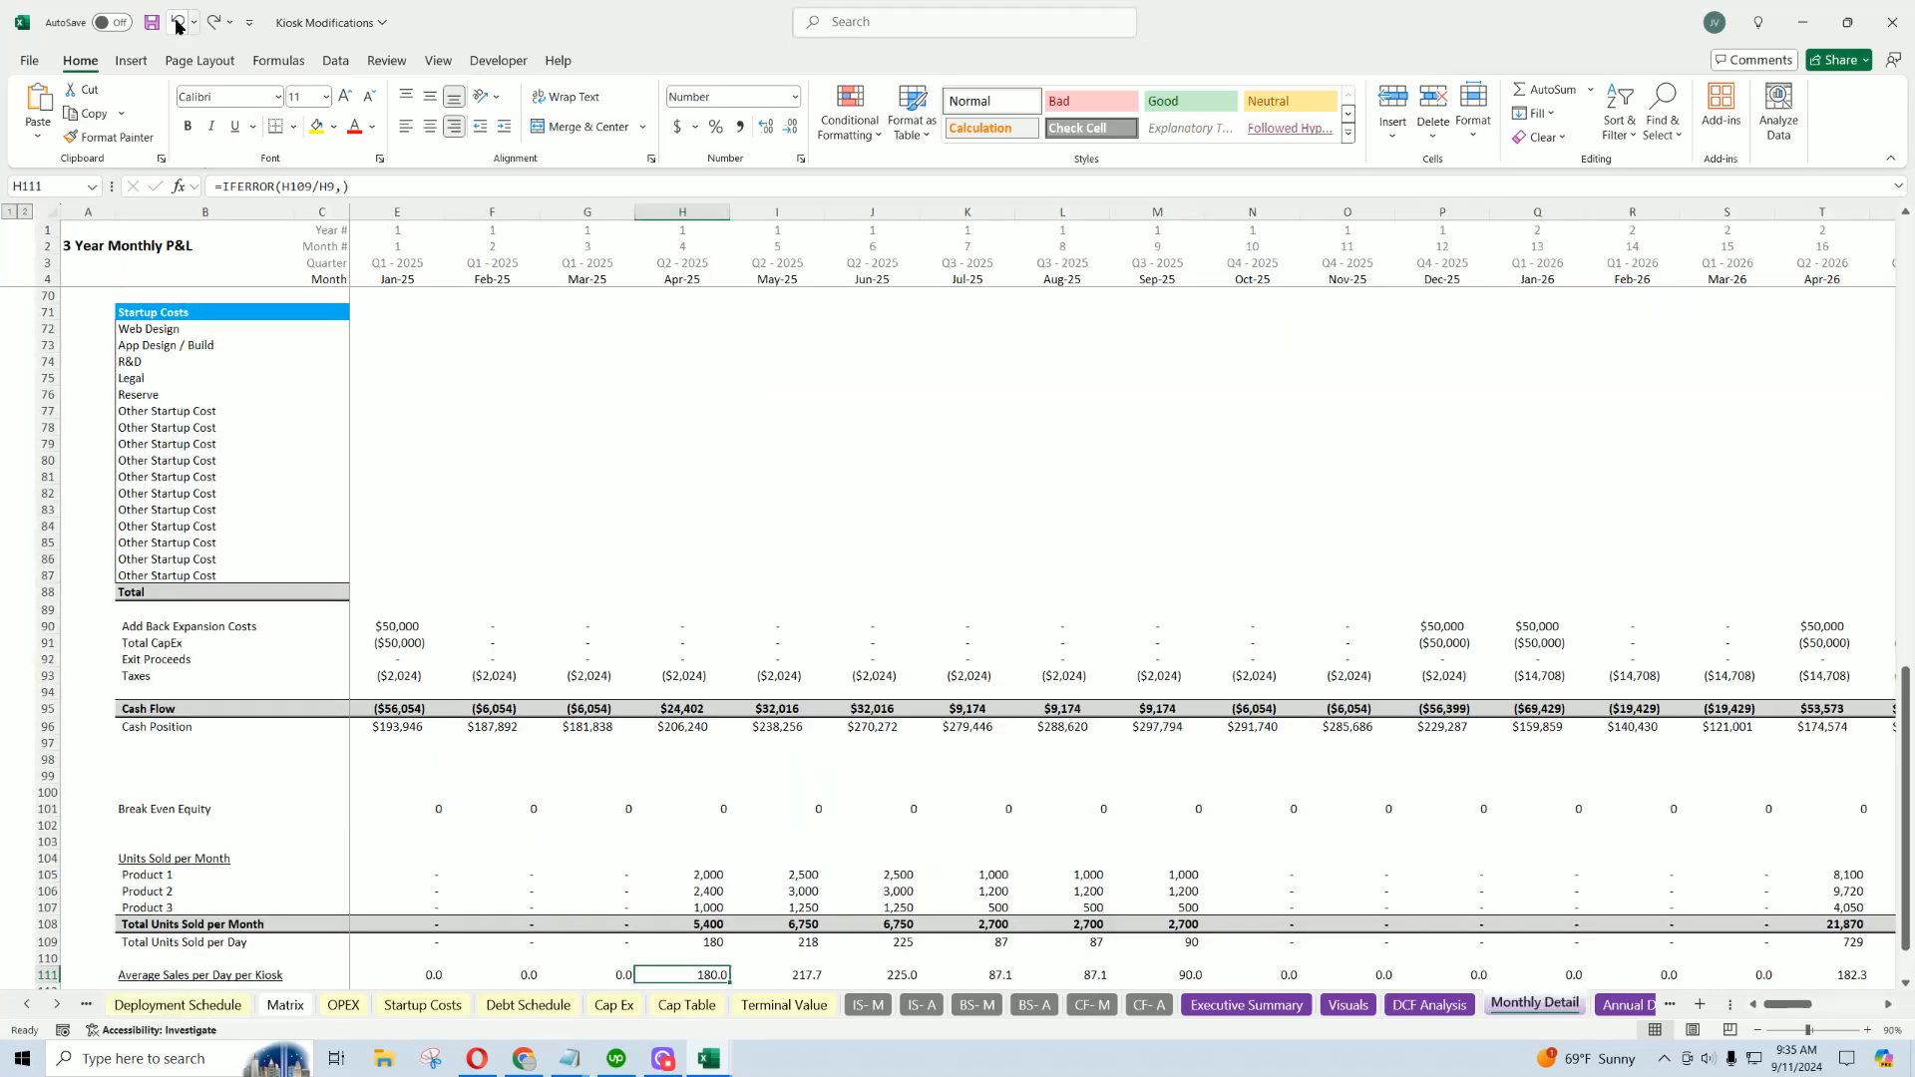
# Undo the earlier deployment schedule edits until only Expansions 1 through 5 are left in the table.
pyautogui.click(175, 23)
pyautogui.click(175, 23)
pyautogui.click(175, 23)
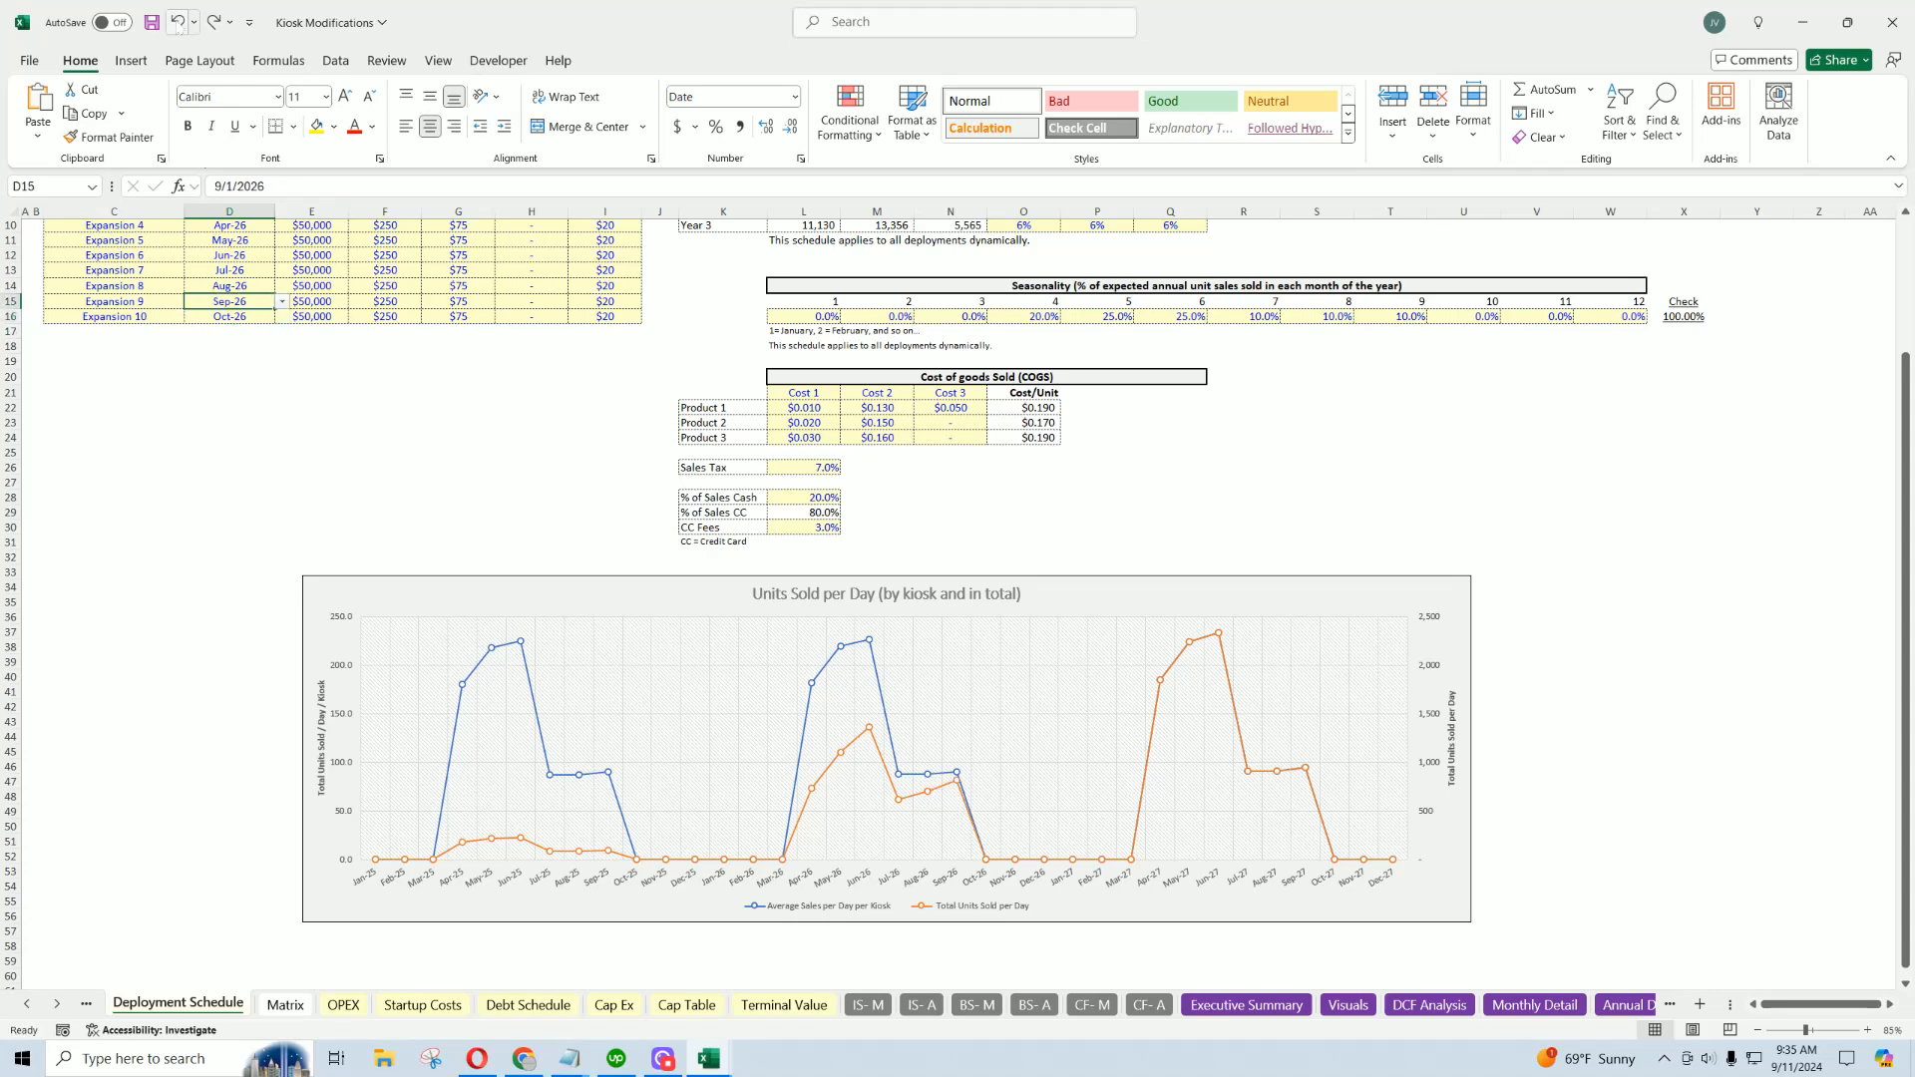
pyautogui.click(176, 23)
pyautogui.scroll(3, 140, 470)
pyautogui.click(150, 542)
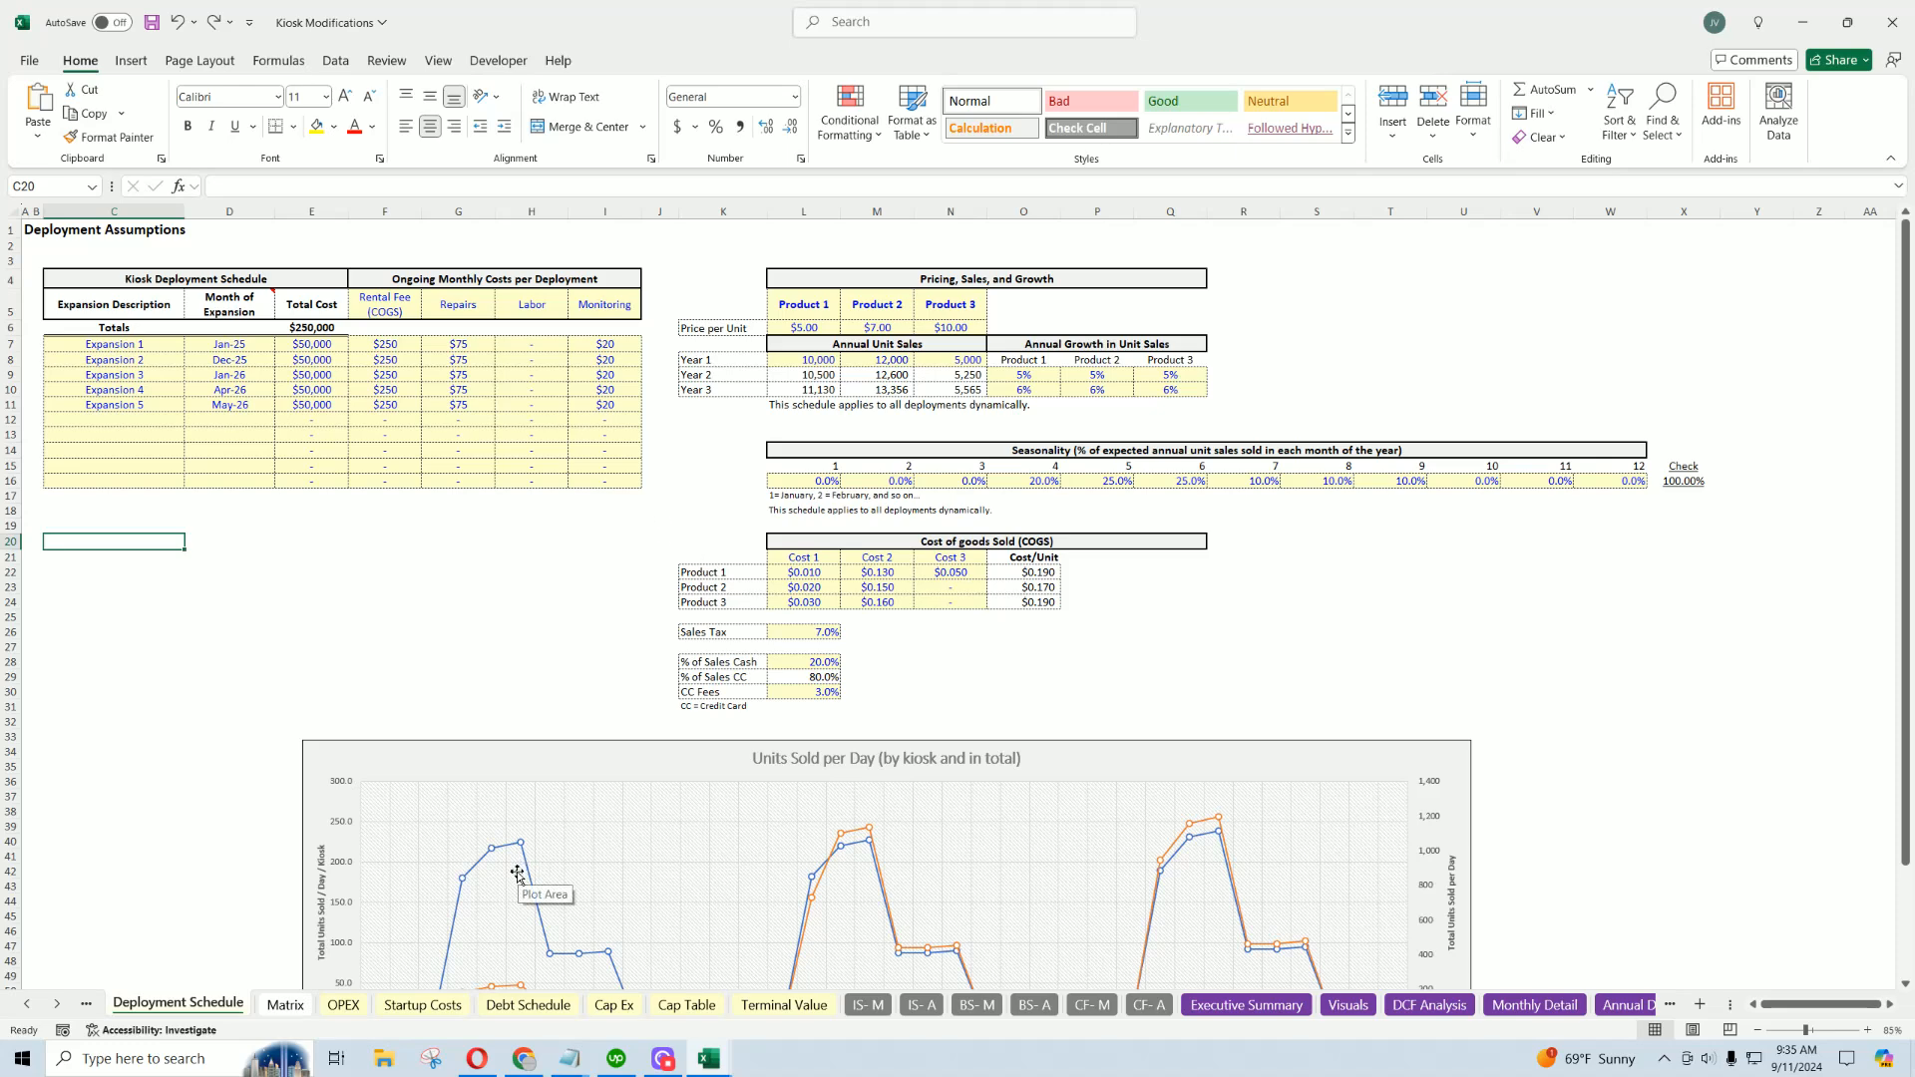
# Review the OPEX sheet's fixed cost items and their annualized costs for Years 1 through 3.
pyautogui.click(347, 1010)
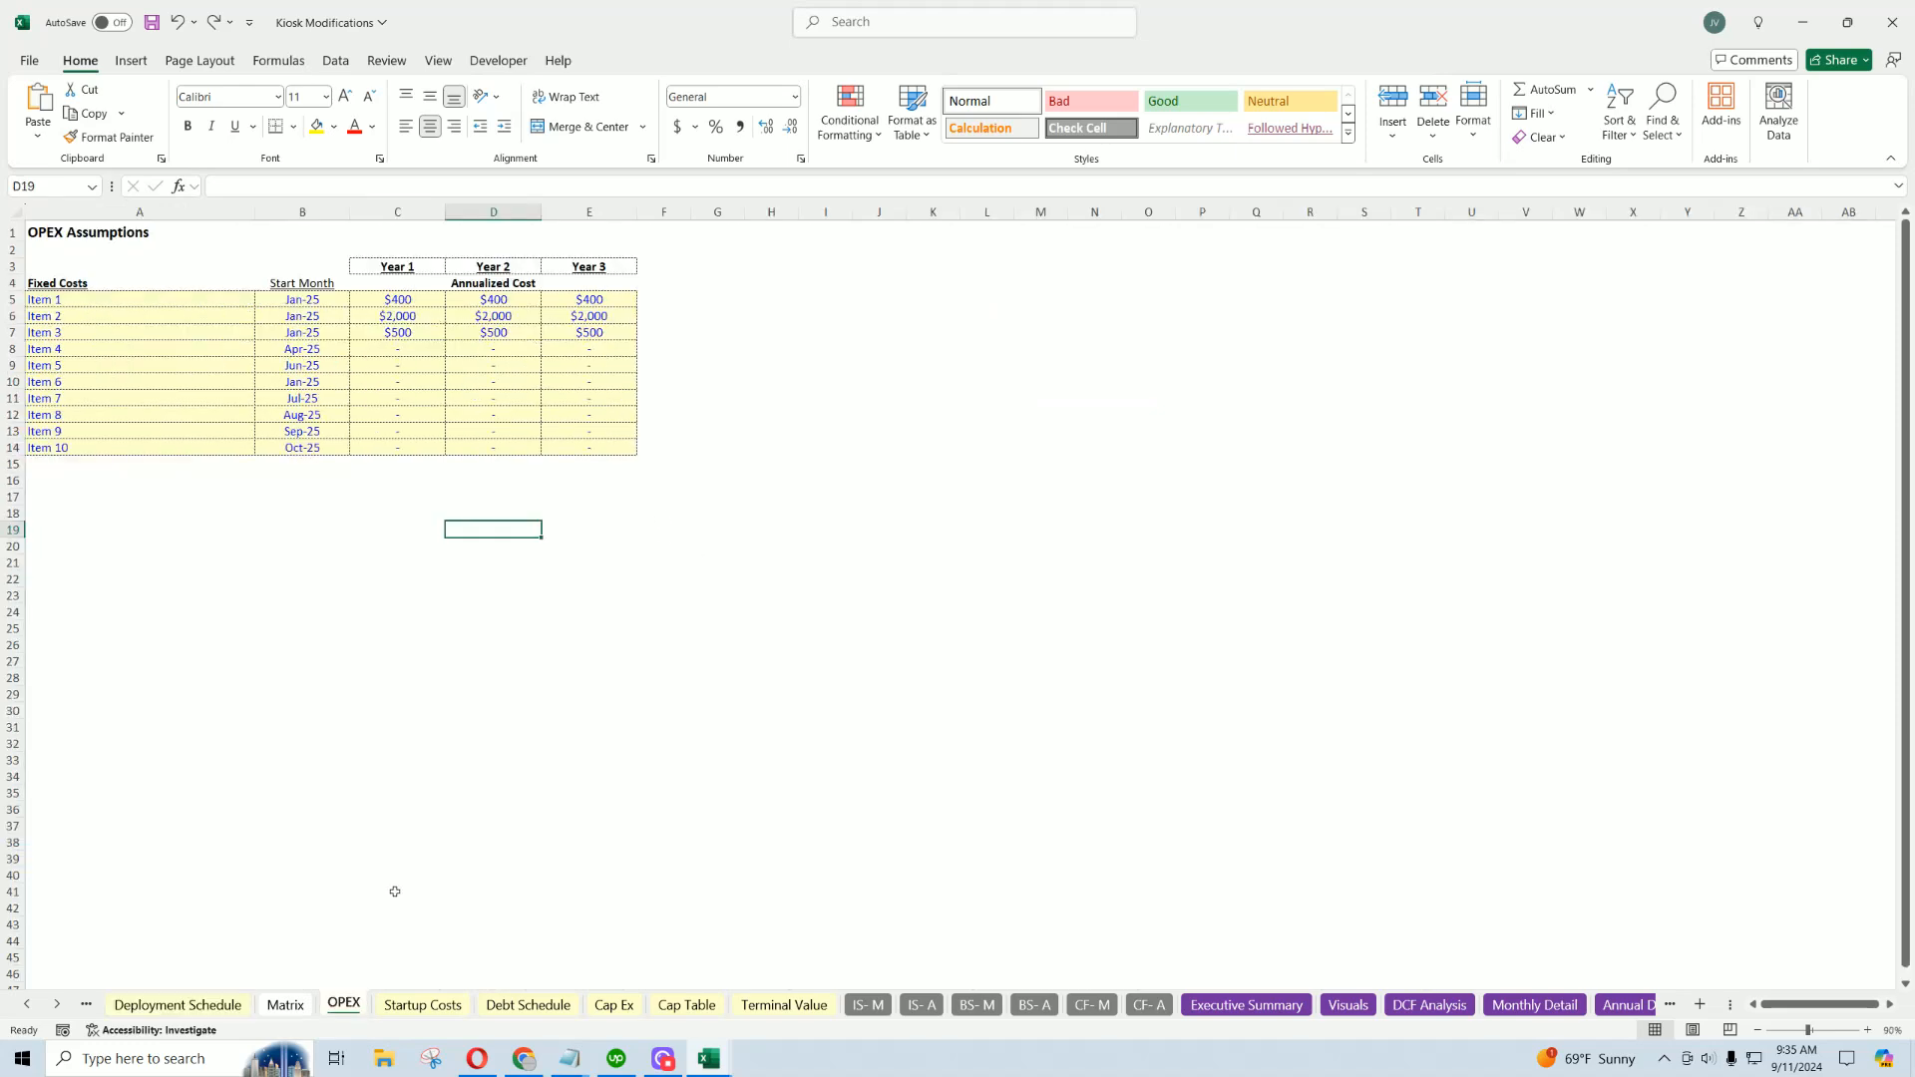
pyautogui.click(404, 300)
pyautogui.click(497, 299)
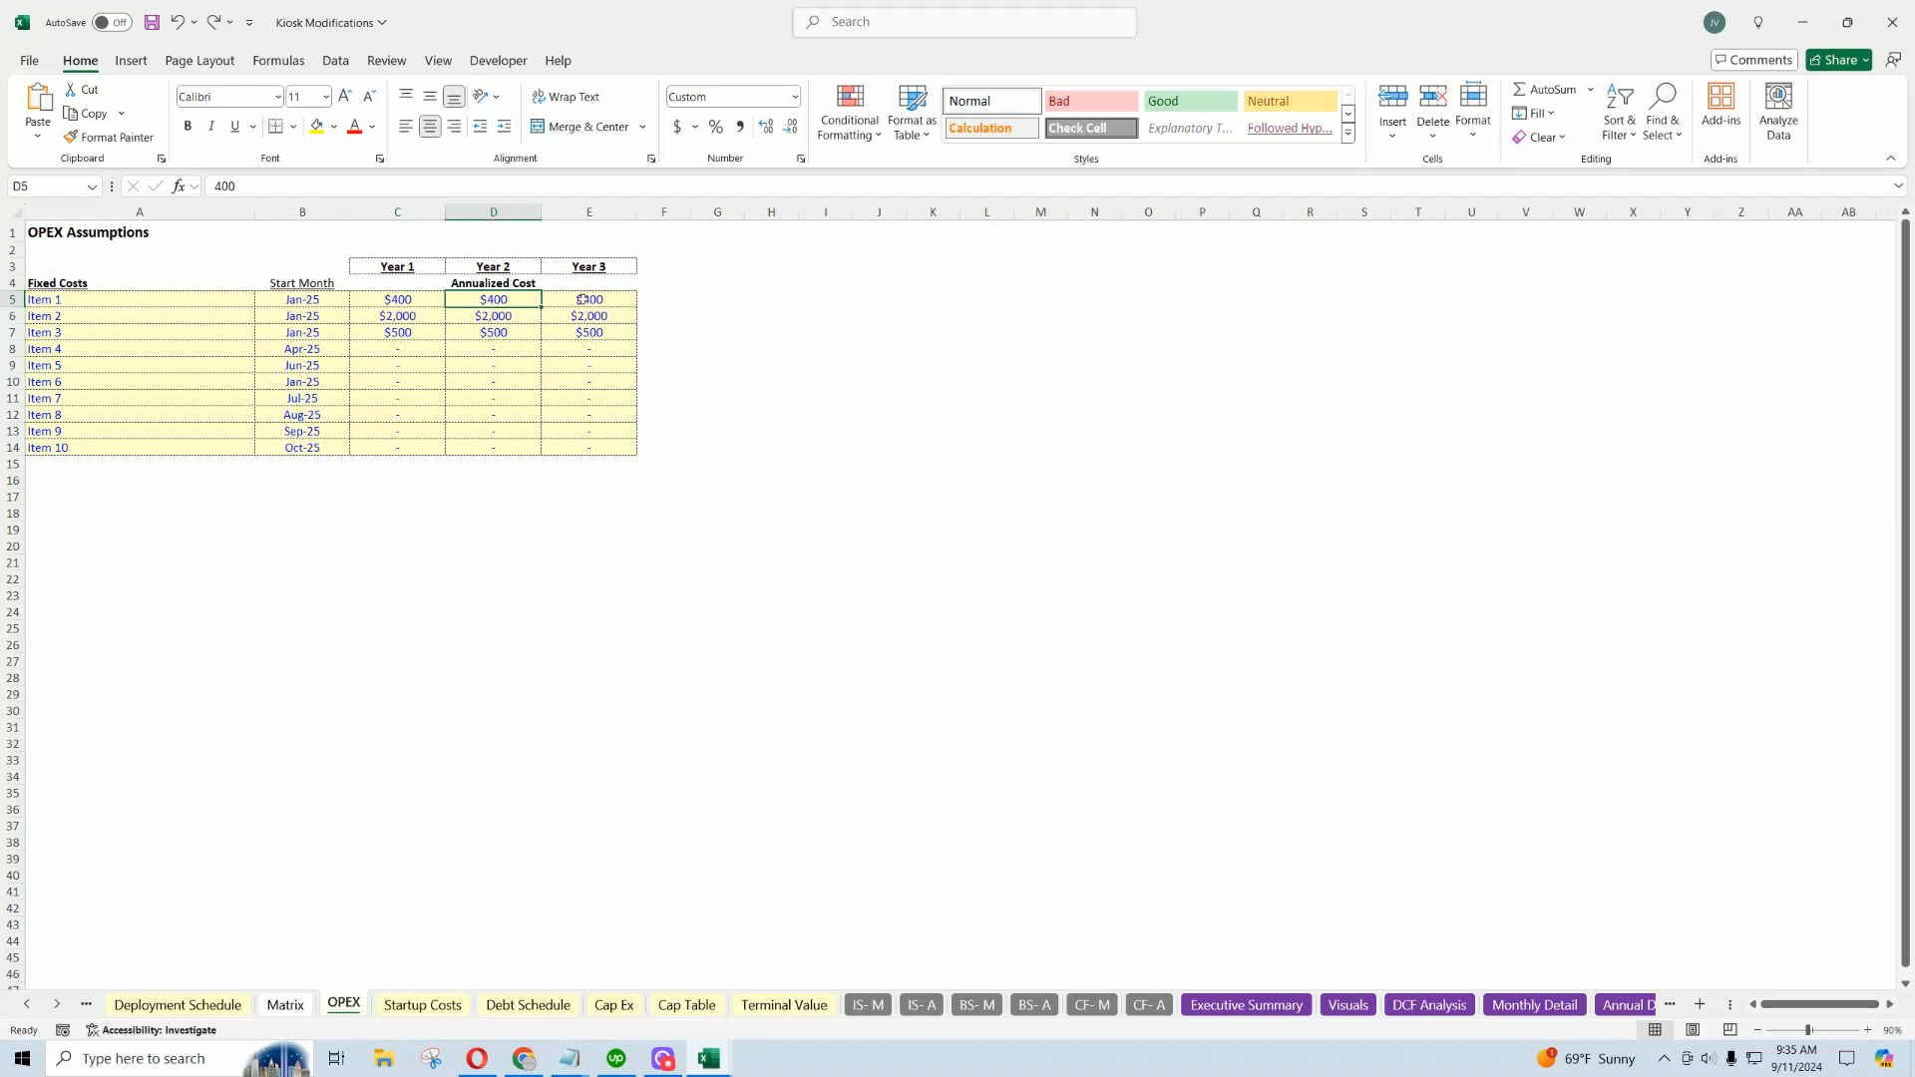
pyautogui.moveTo(167, 302); pyautogui.dragTo(164, 447)
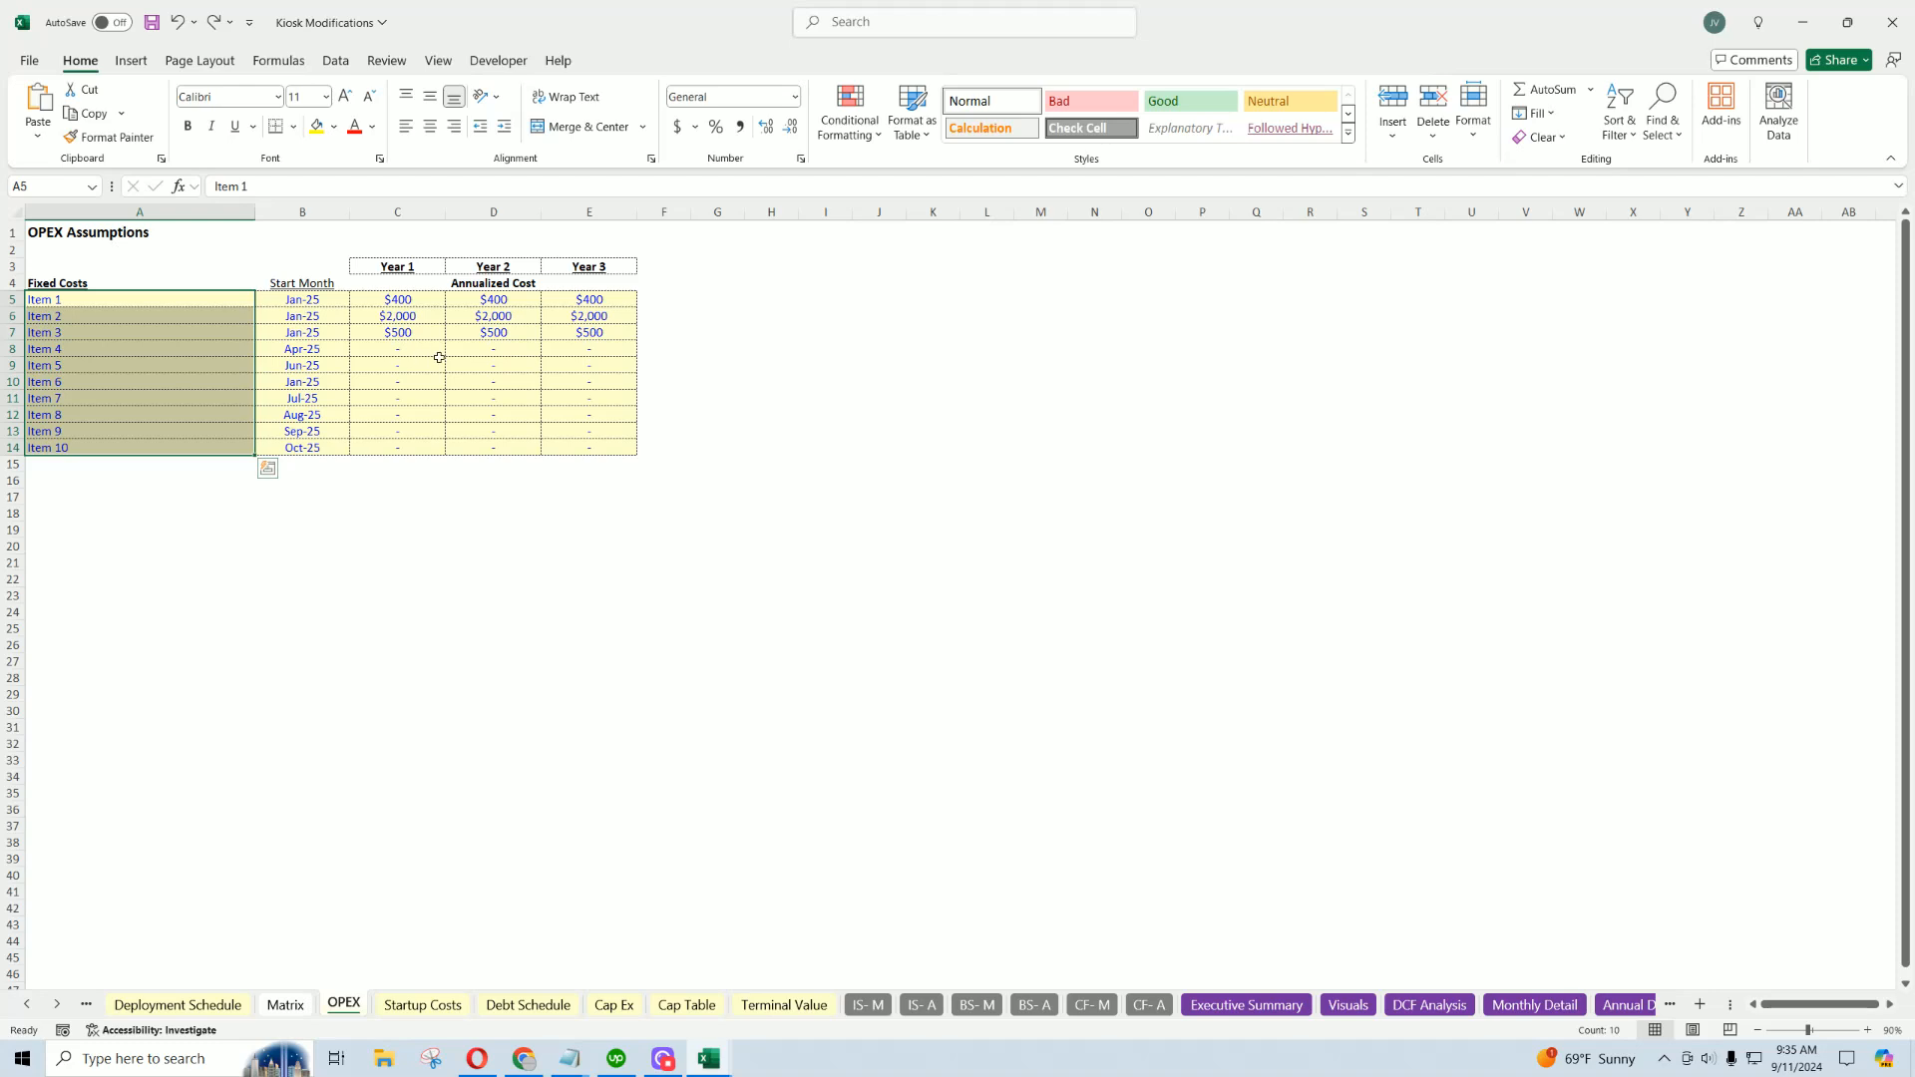
pyautogui.moveTo(414, 300); pyautogui.dragTo(596, 428)
pyautogui.click(402, 330)
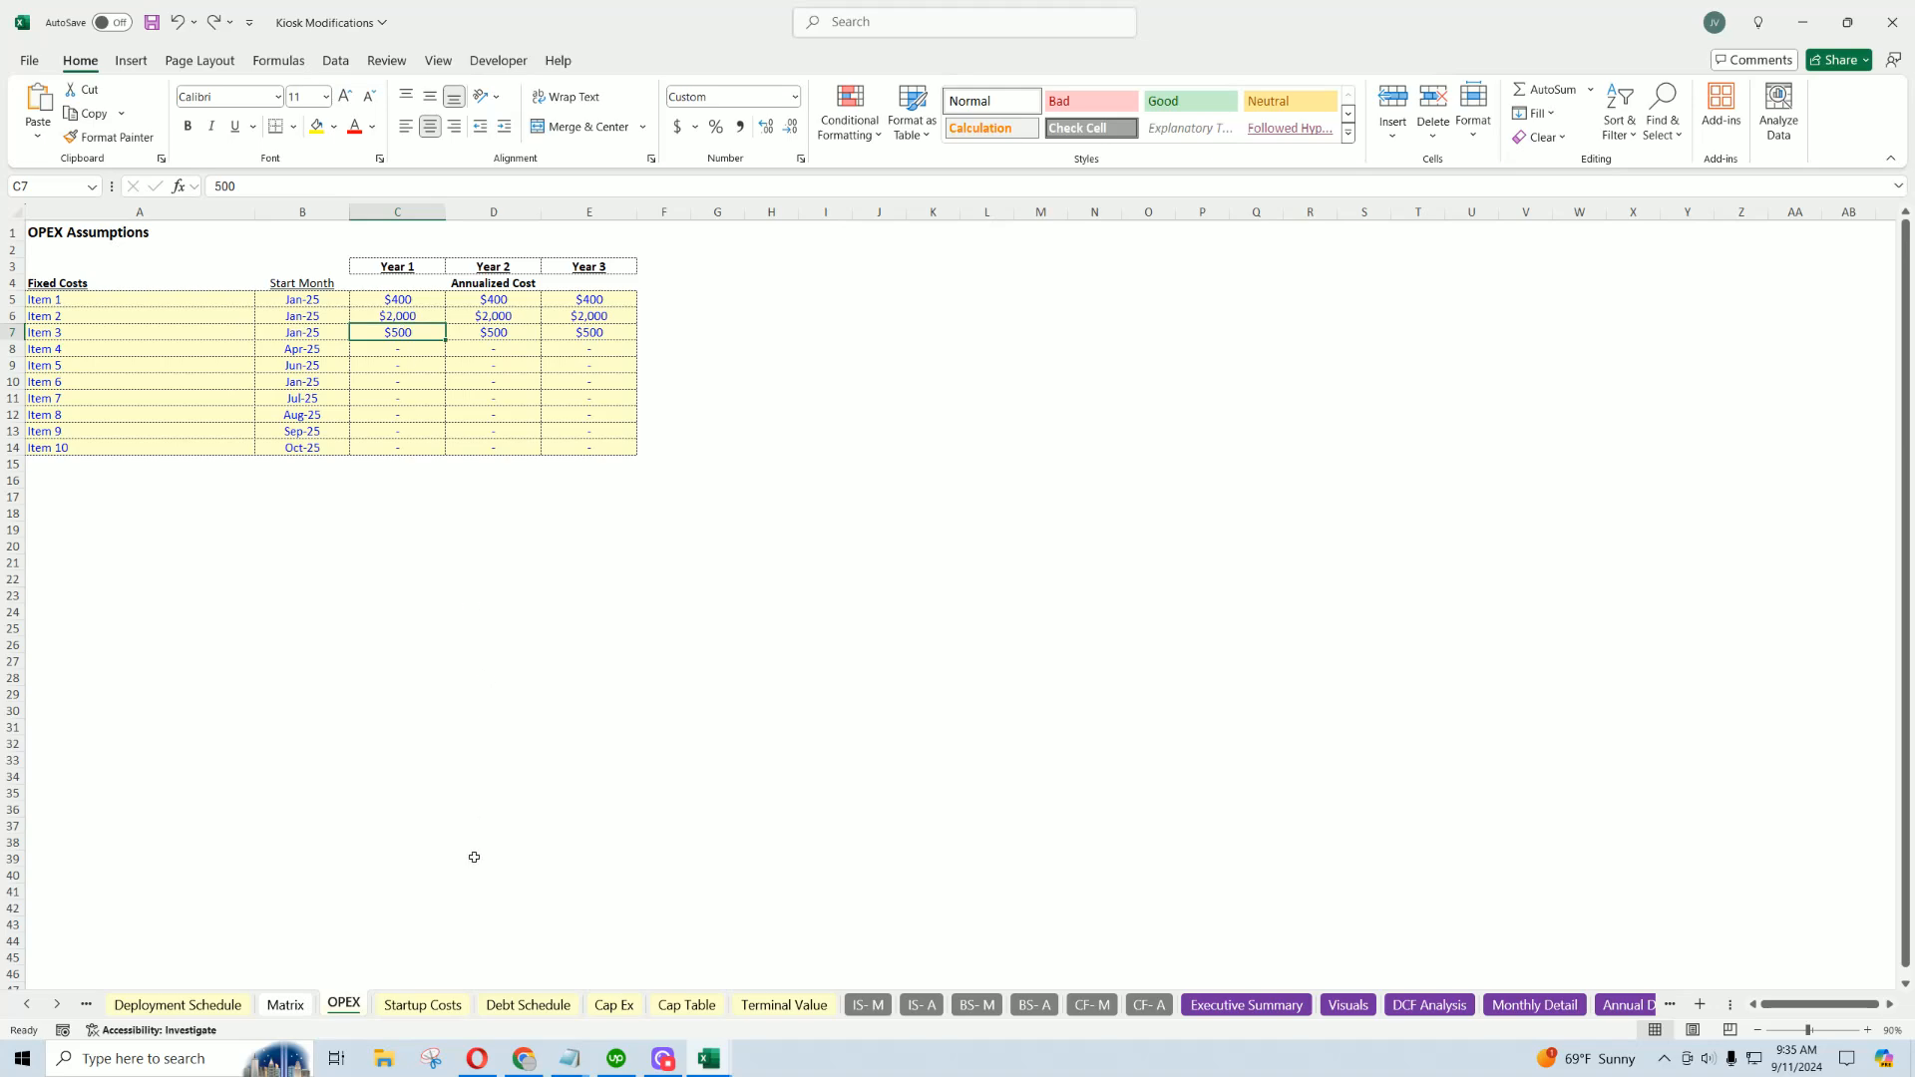
# Review the ongoing monthly costs per deployment and the product unit costs (COGS) on the Deployment Schedule sheet.
pyautogui.click(222, 1006)
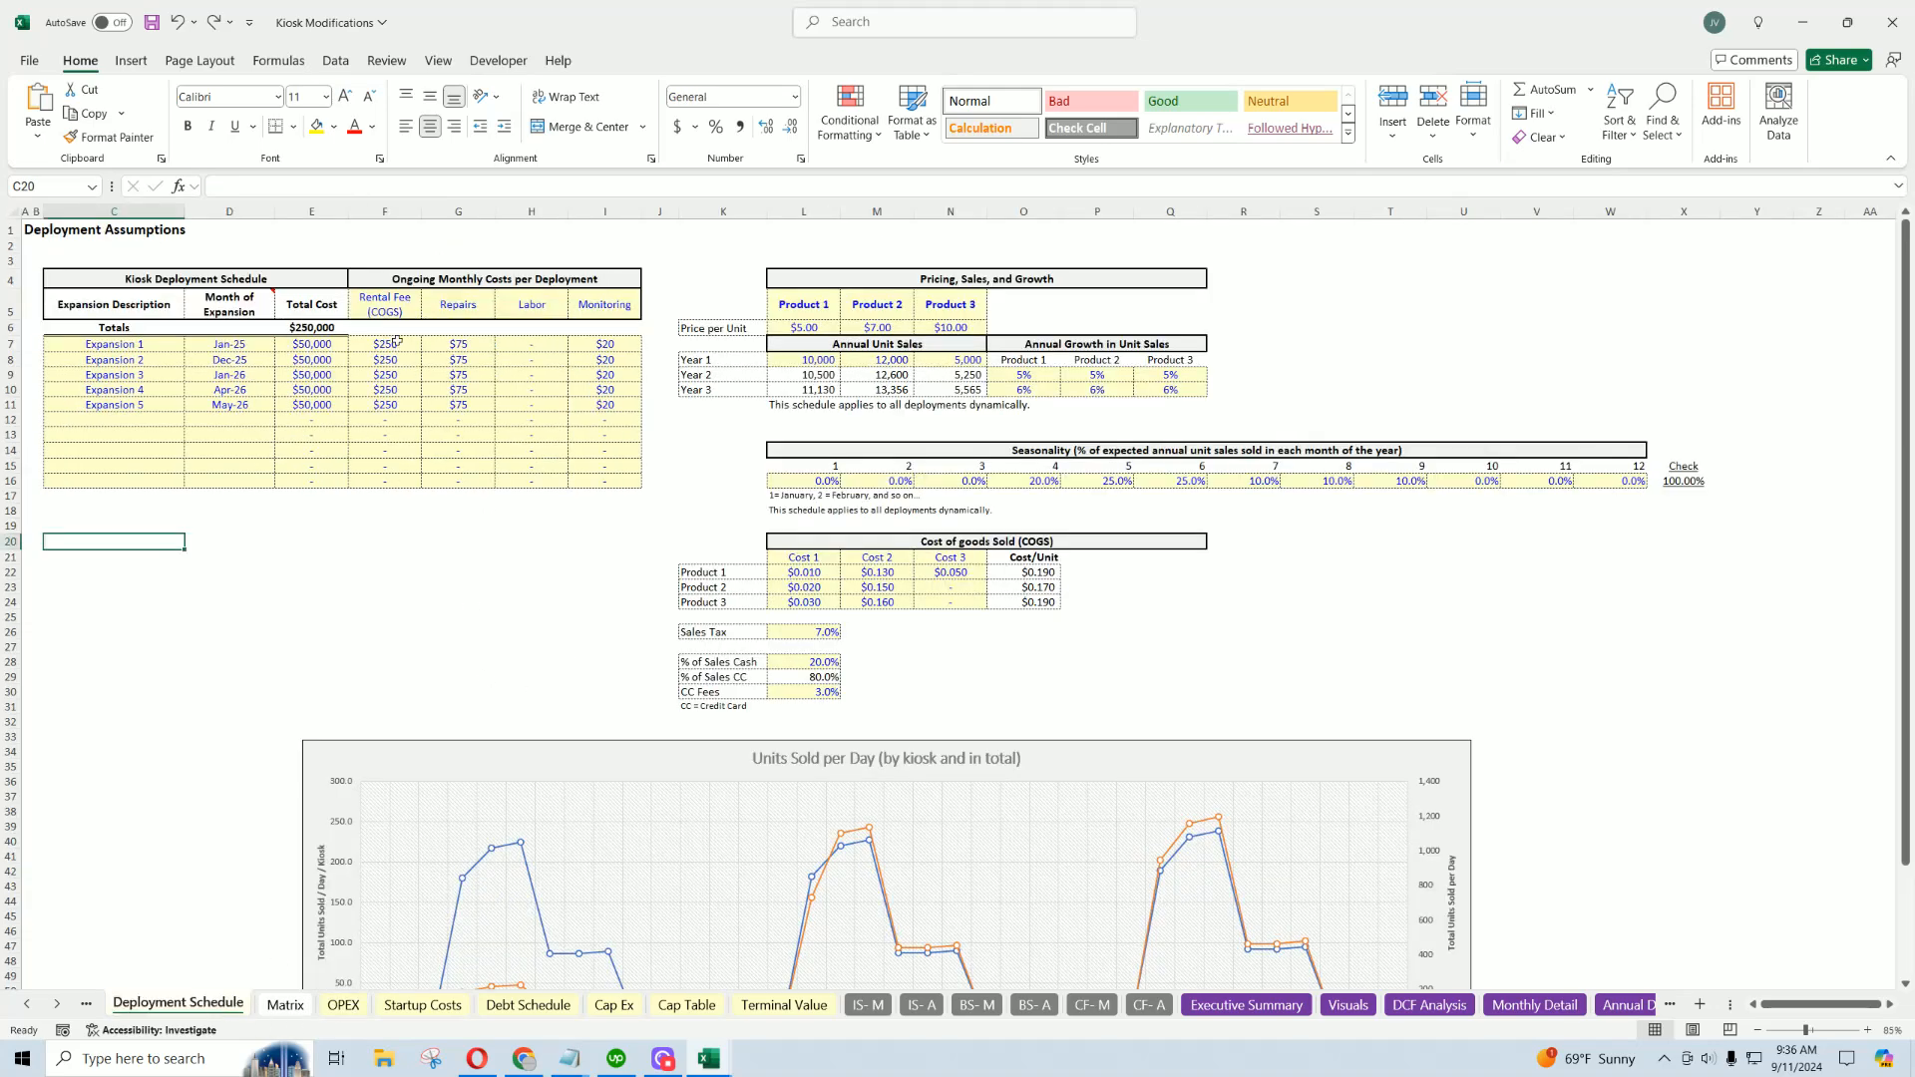
pyautogui.moveTo(397, 342); pyautogui.dragTo(636, 485)
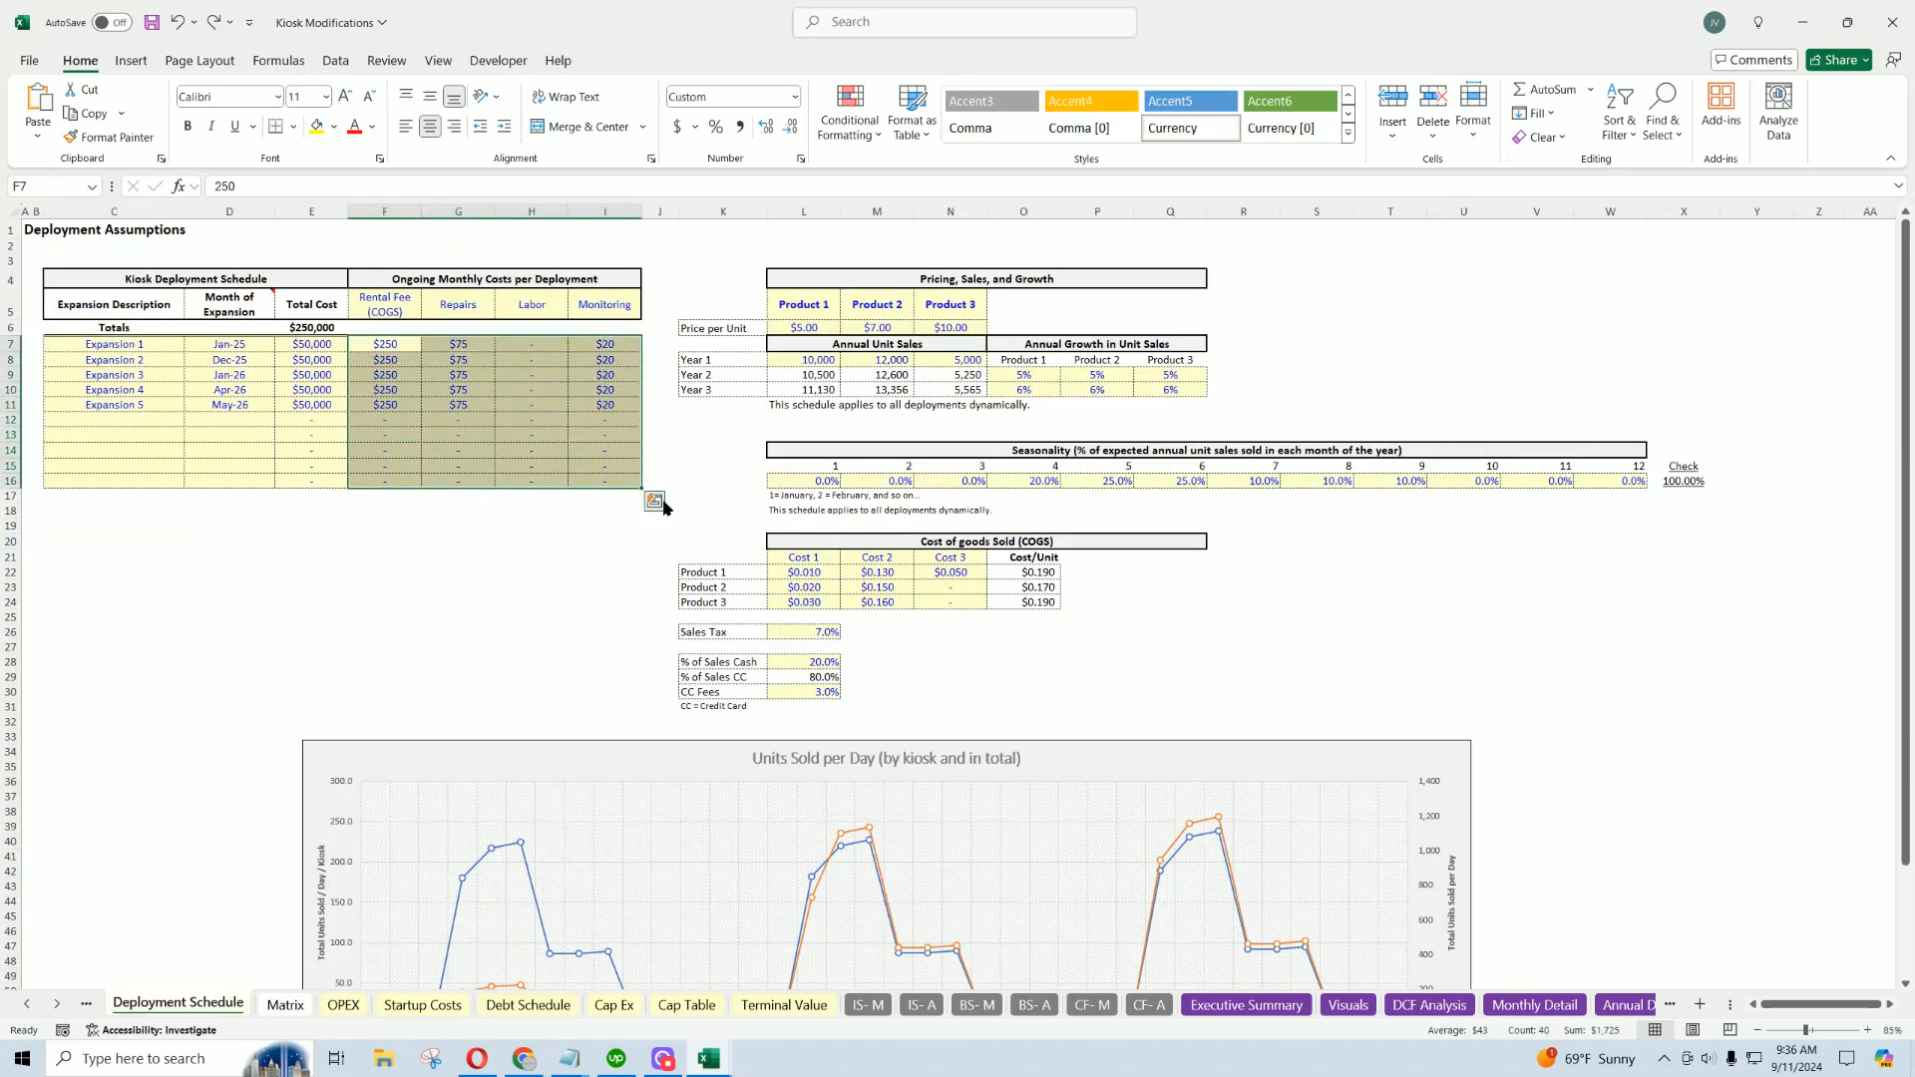
pyautogui.moveTo(814, 573); pyautogui.dragTo(947, 601)
pyautogui.click(880, 589)
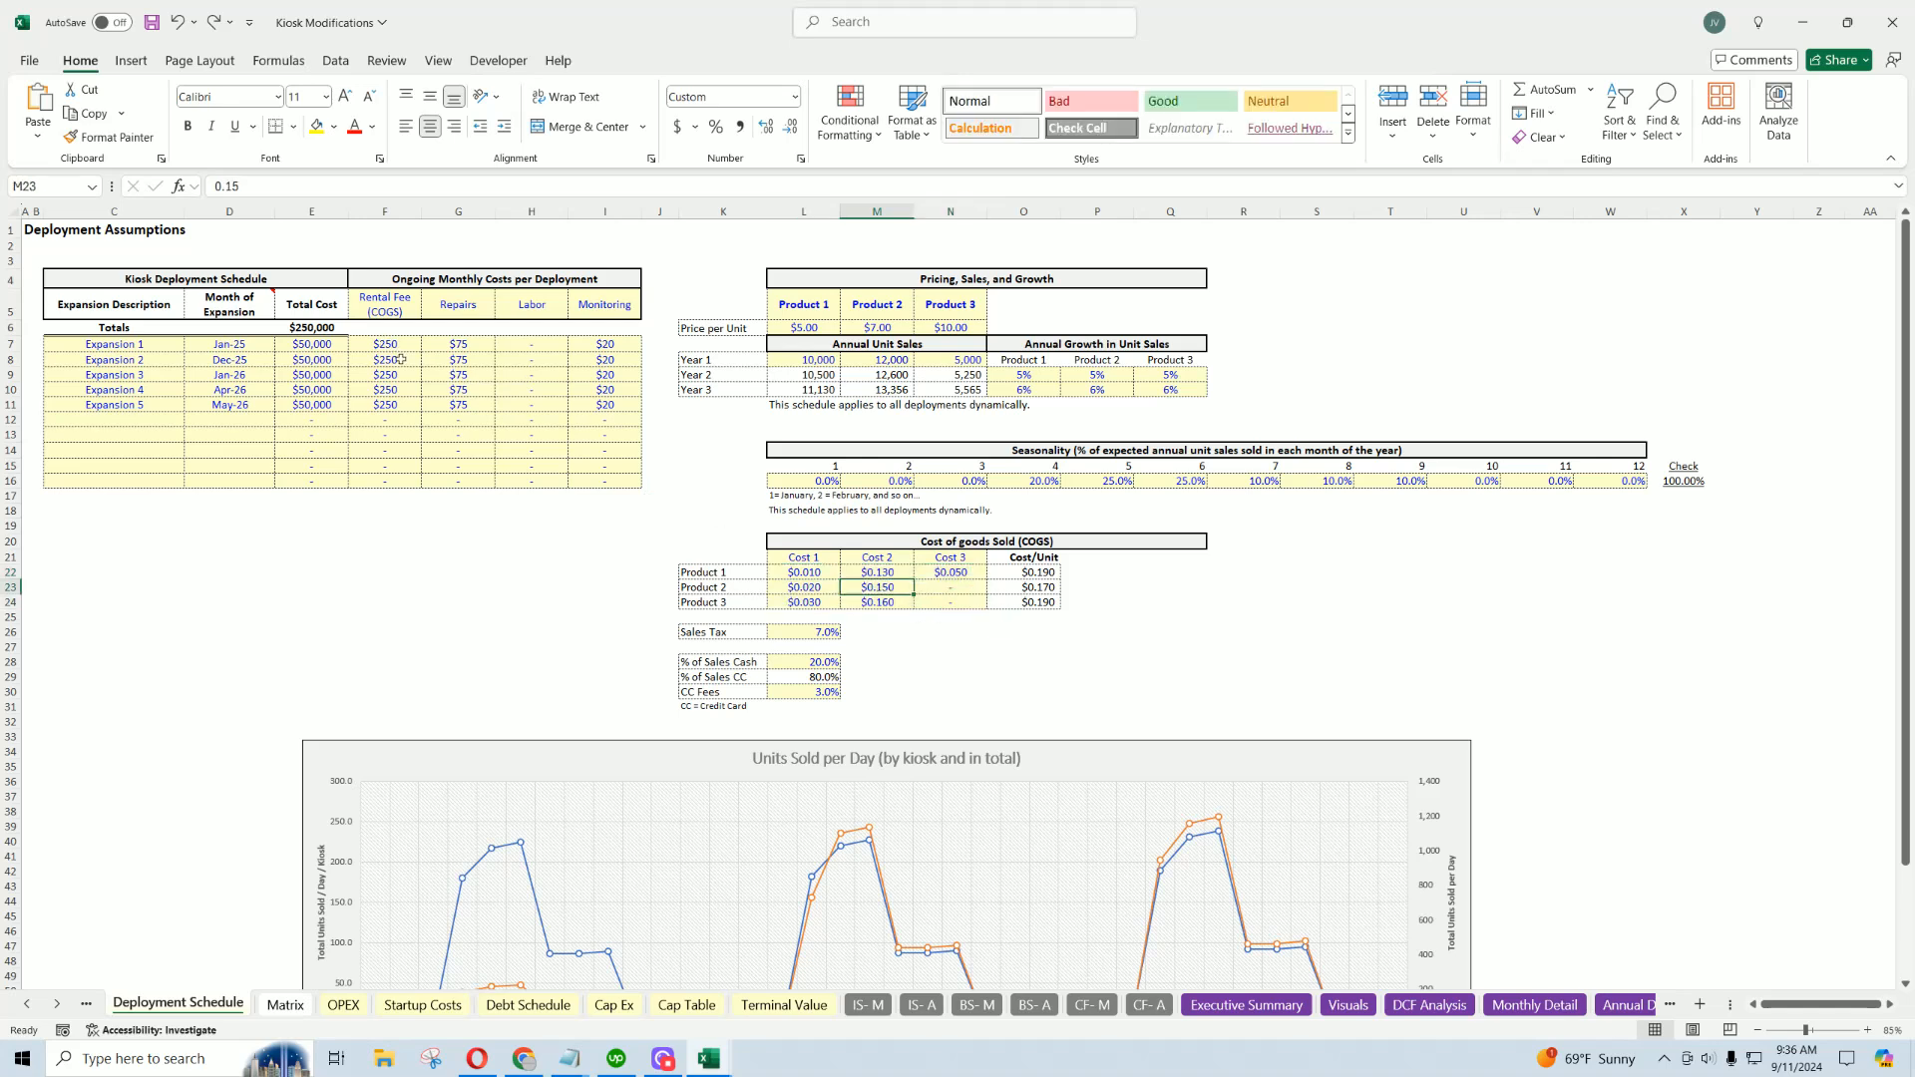
# In the Executive Summary, examine the FY 2025 break-even revenue, annual cash flow, FY 2026 total capex and the IRR.
pyautogui.click(1228, 1006)
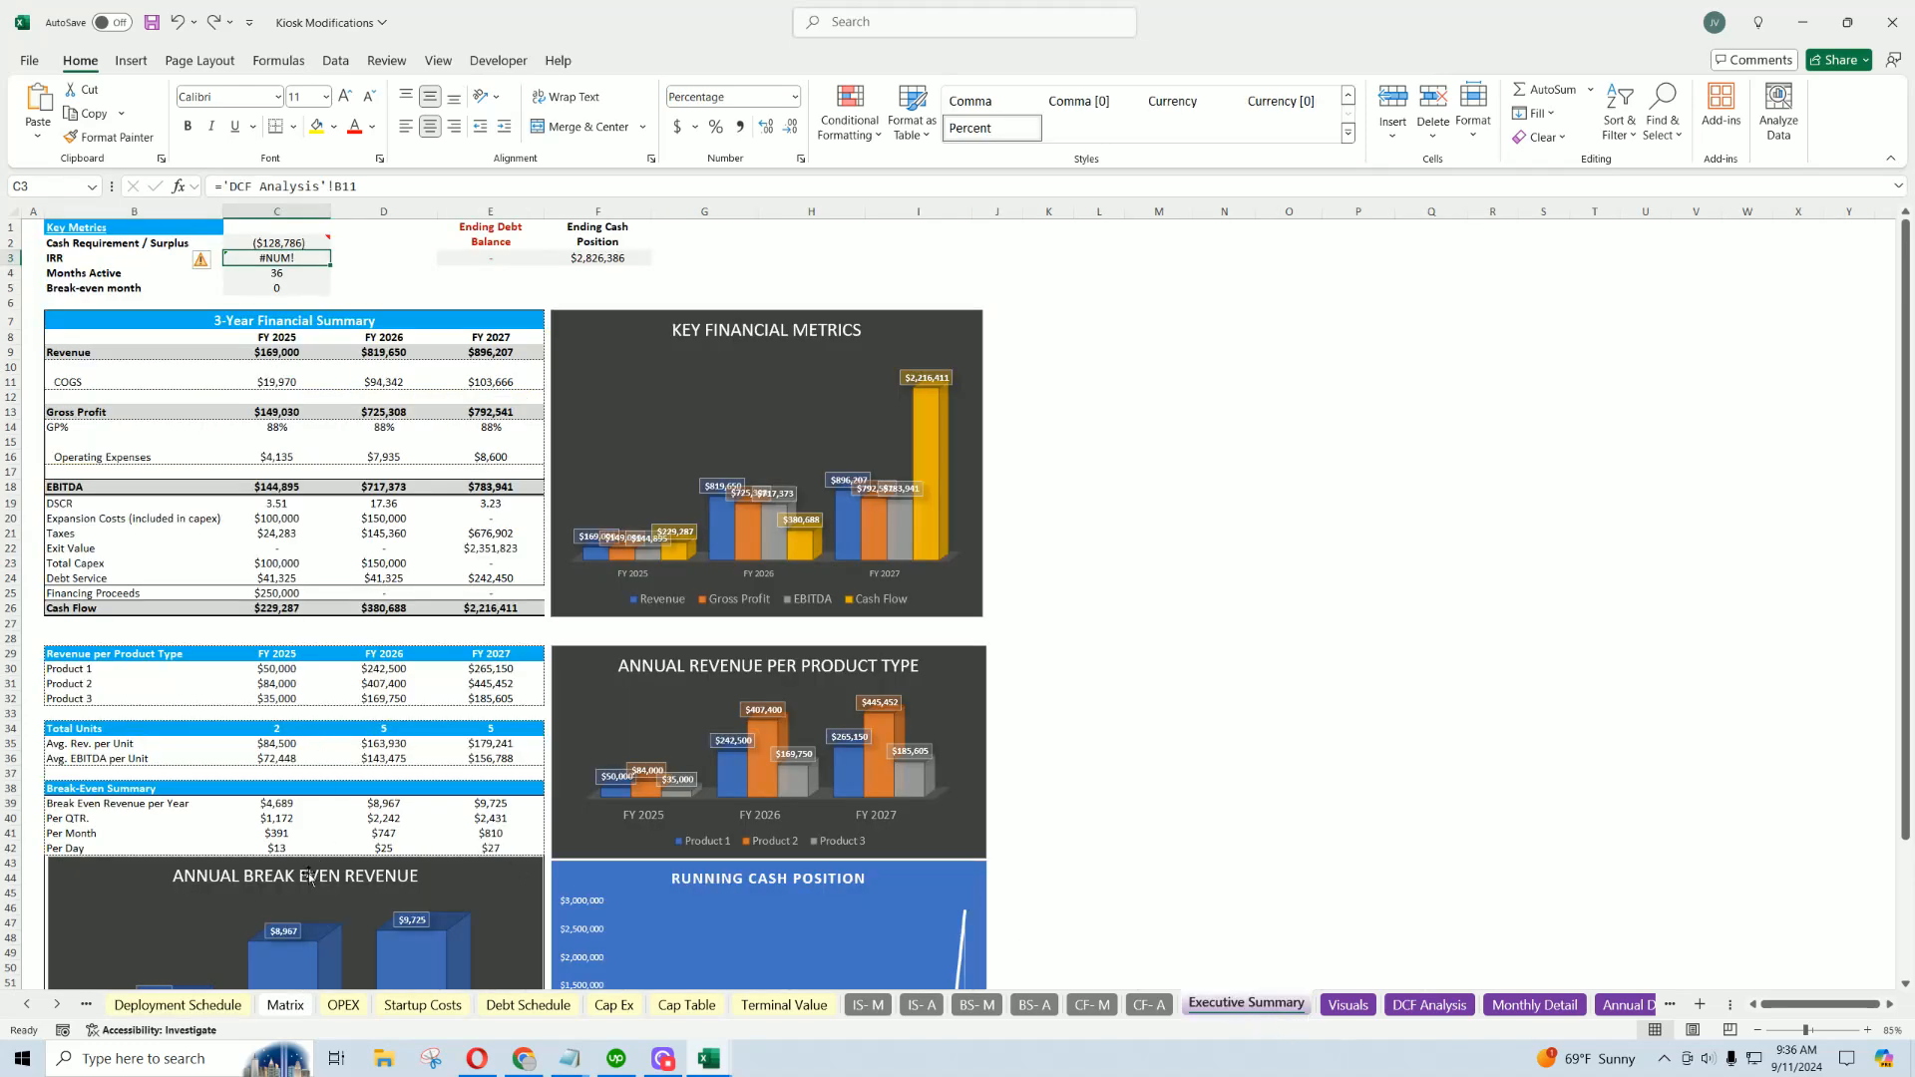
pyautogui.click(286, 804)
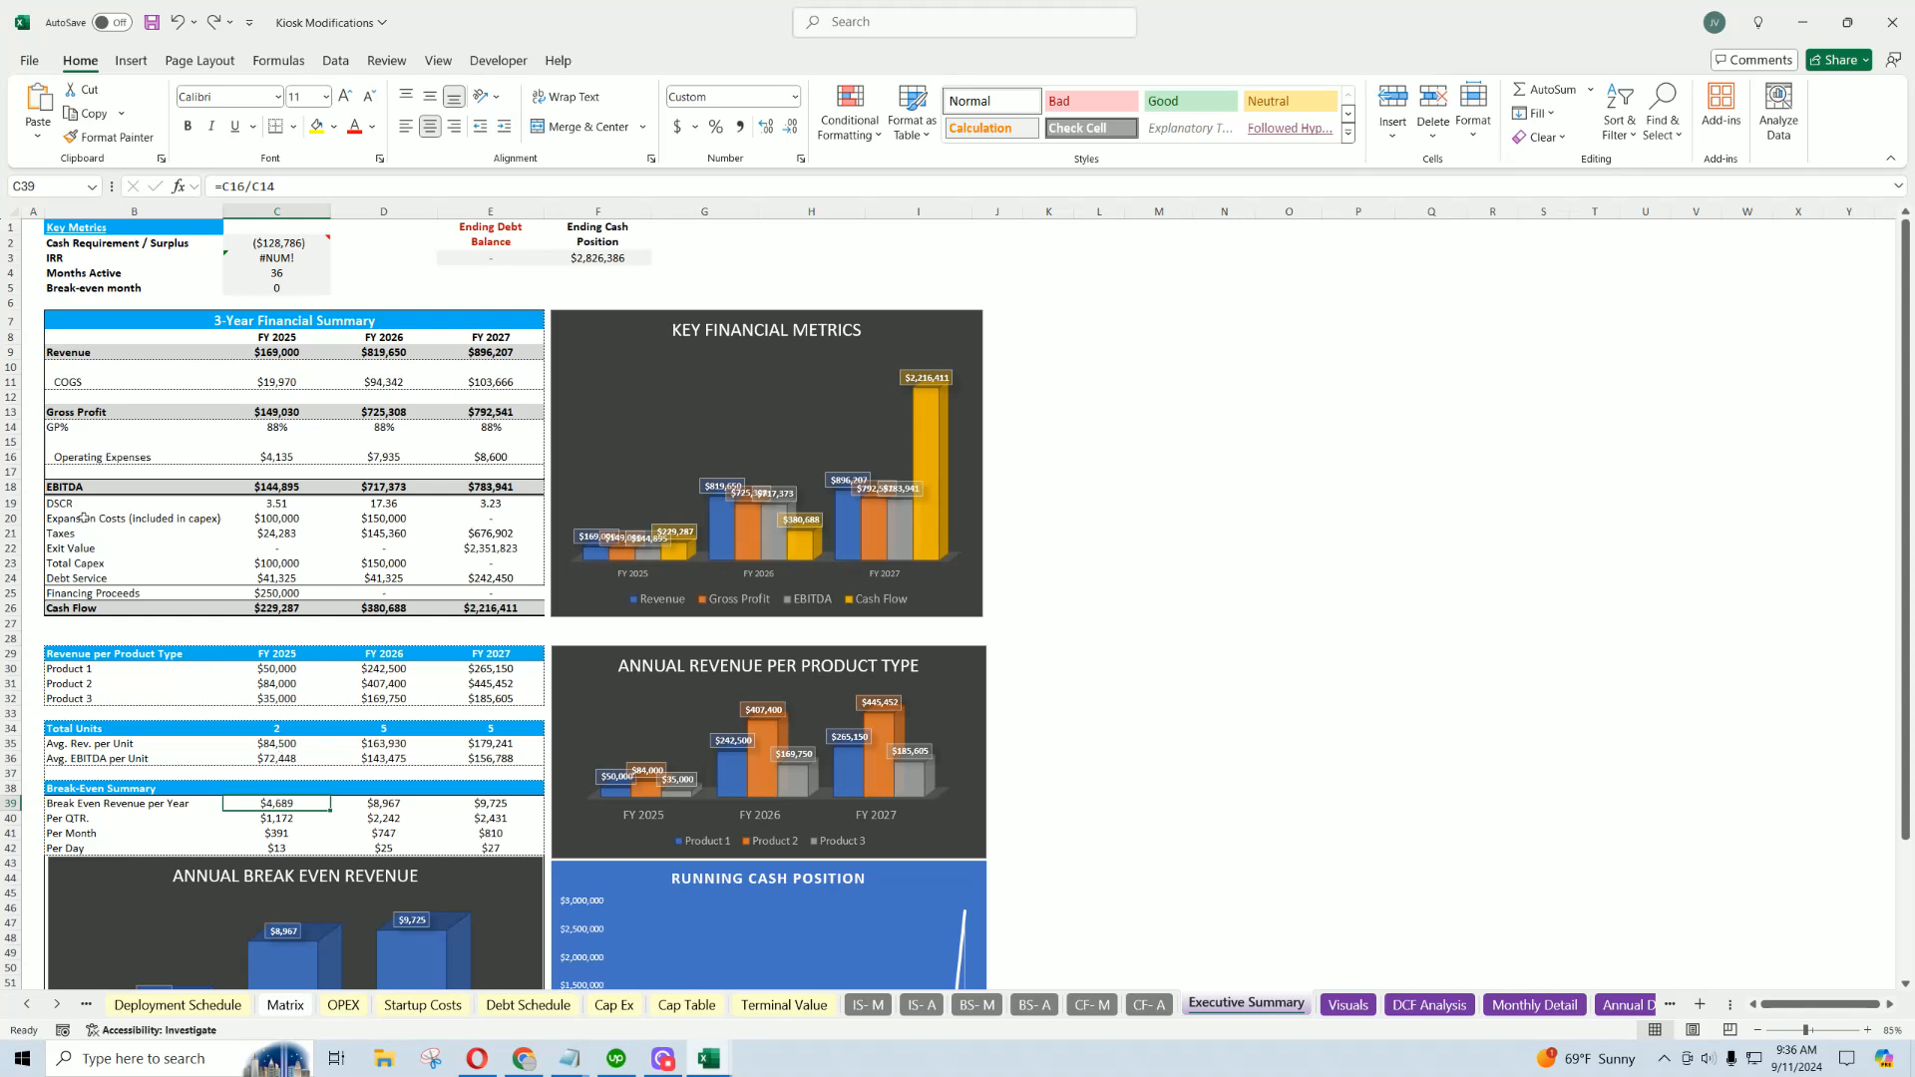
pyautogui.moveTo(88, 533); pyautogui.dragTo(267, 602)
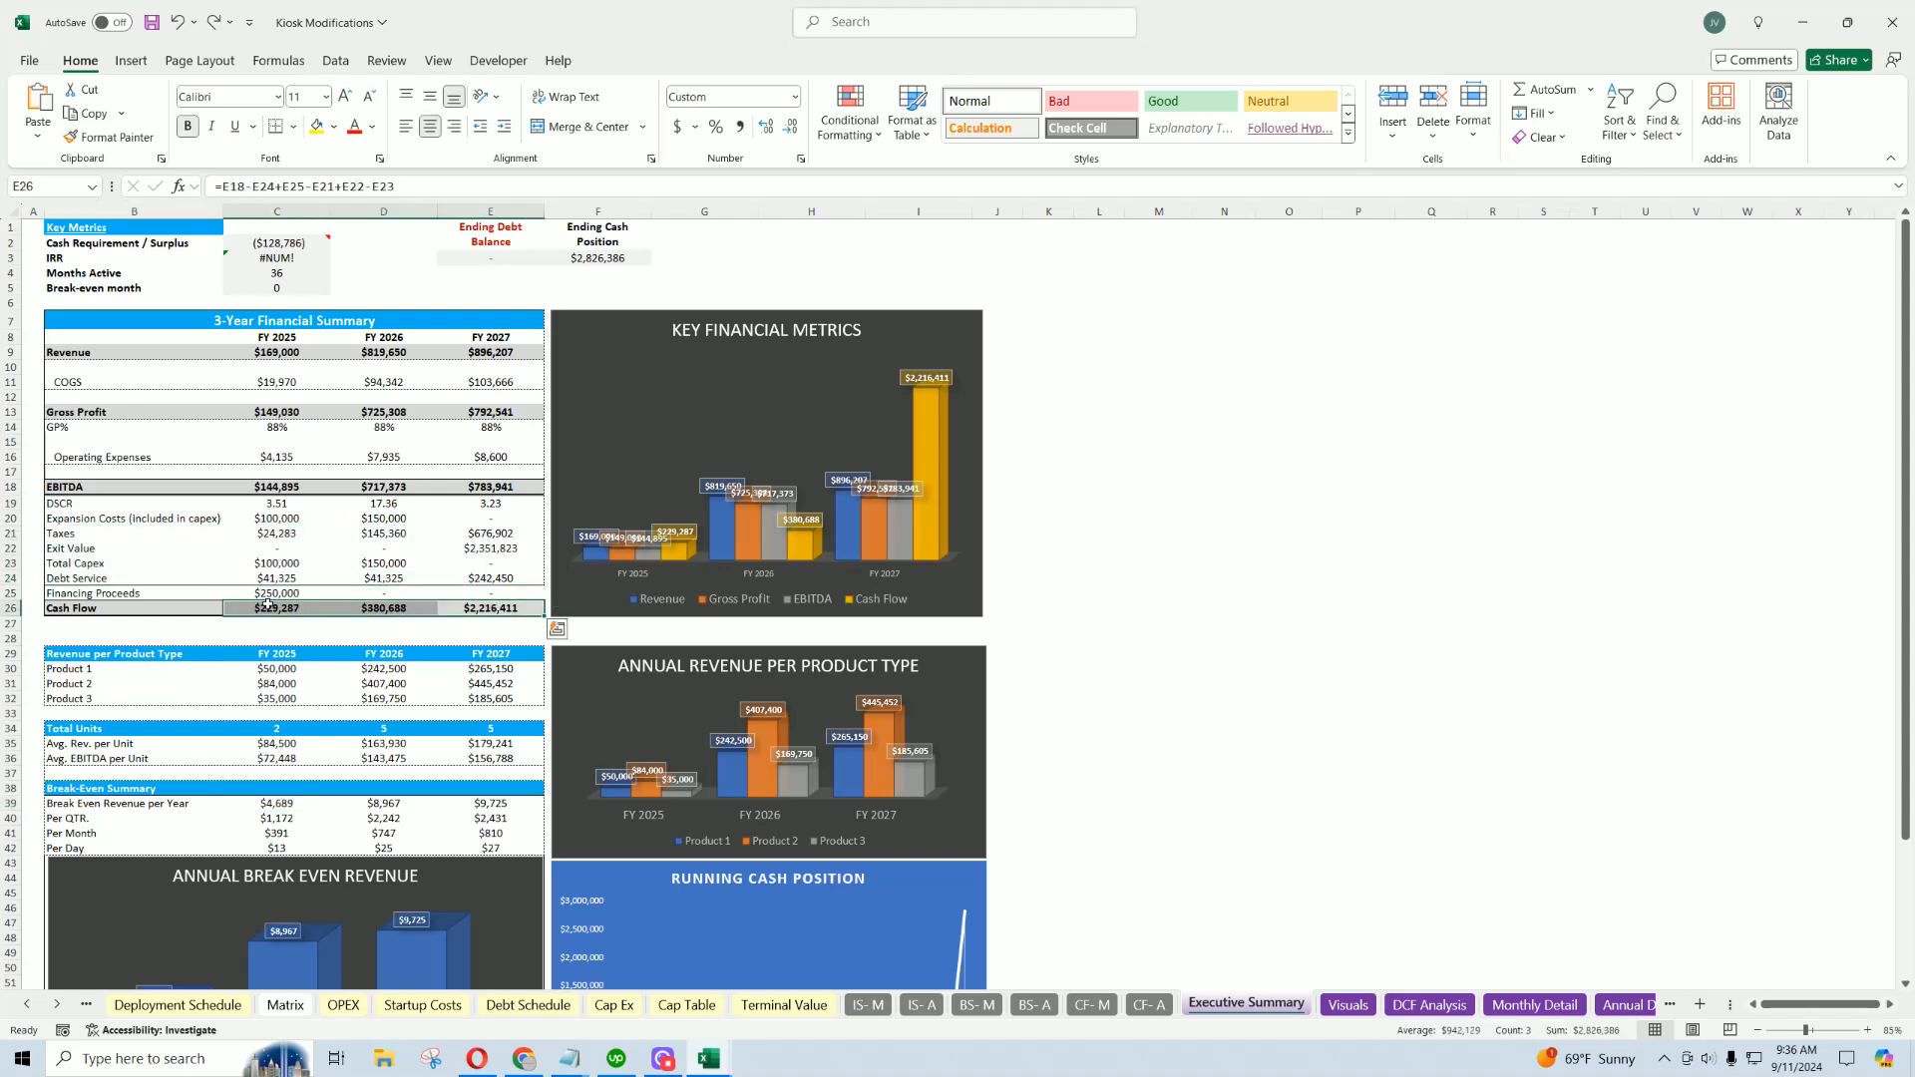
pyautogui.click(336, 561)
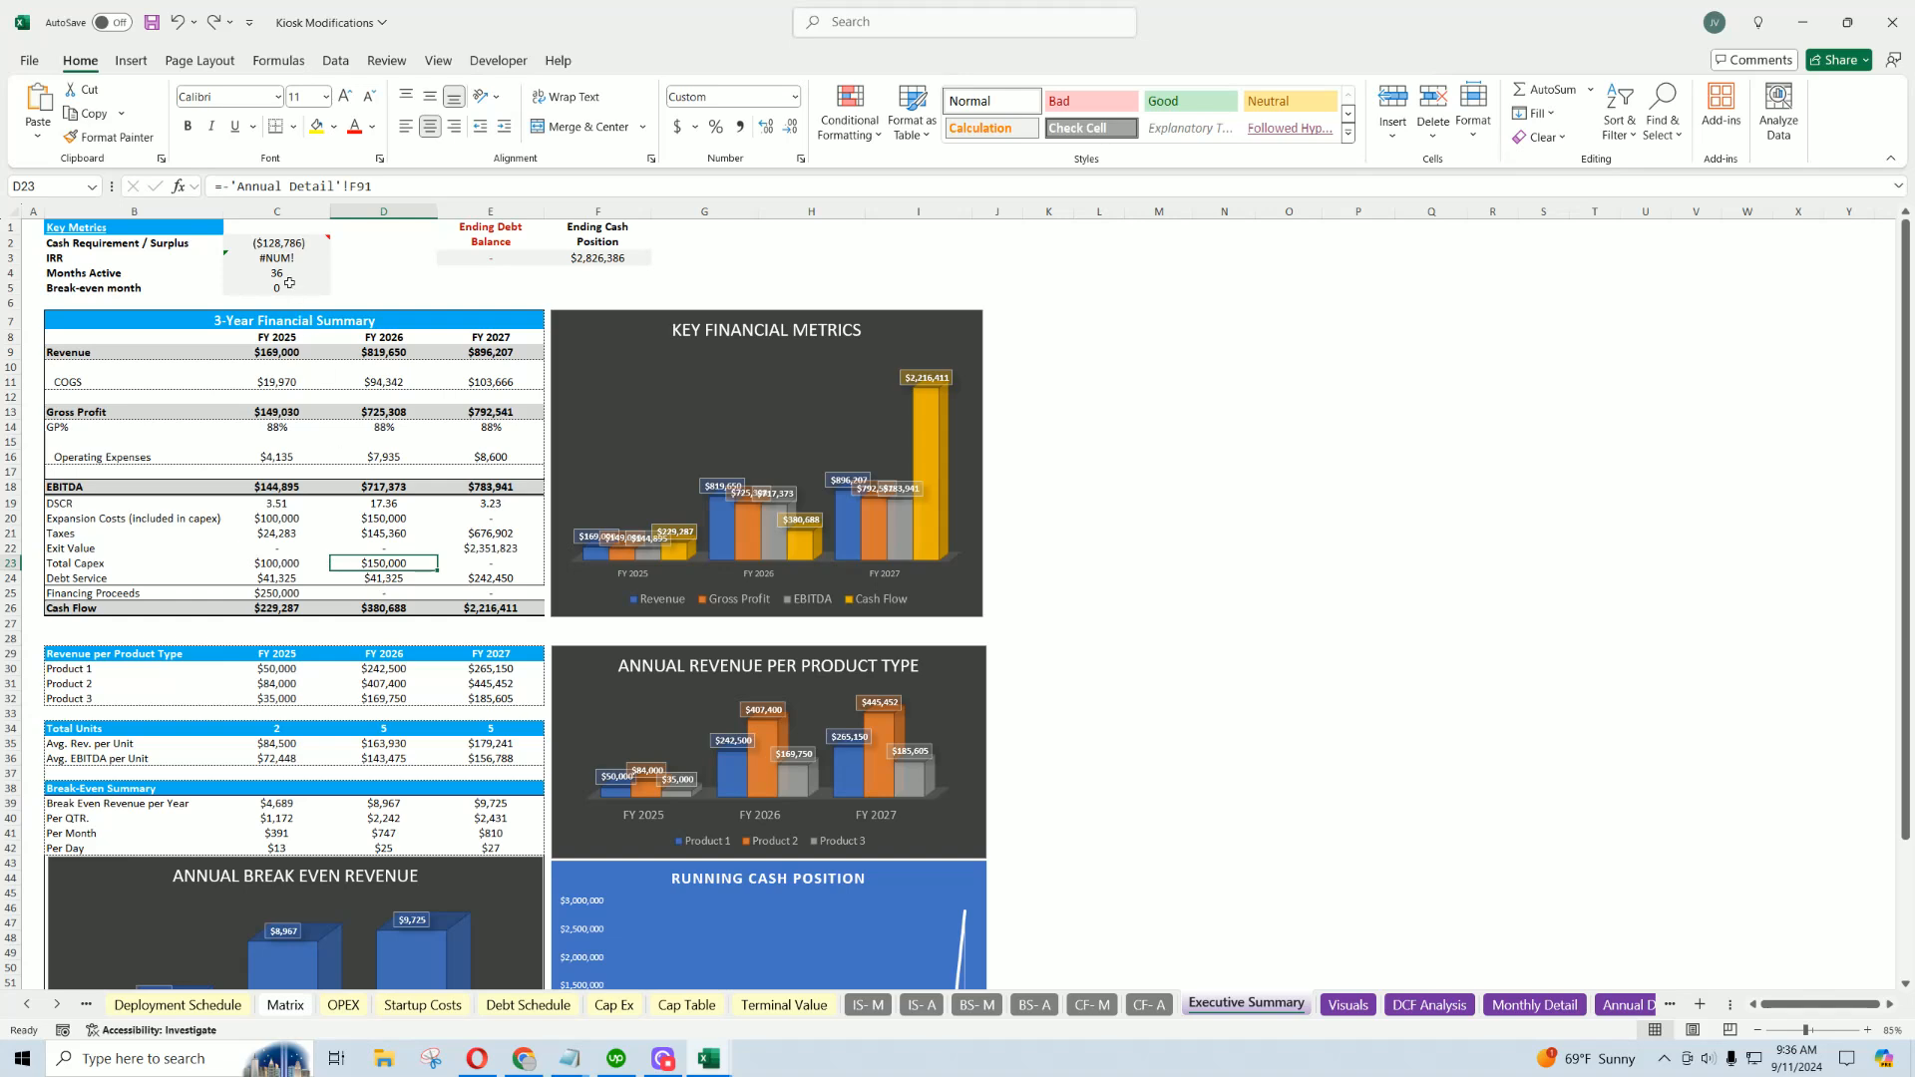
pyautogui.click(279, 256)
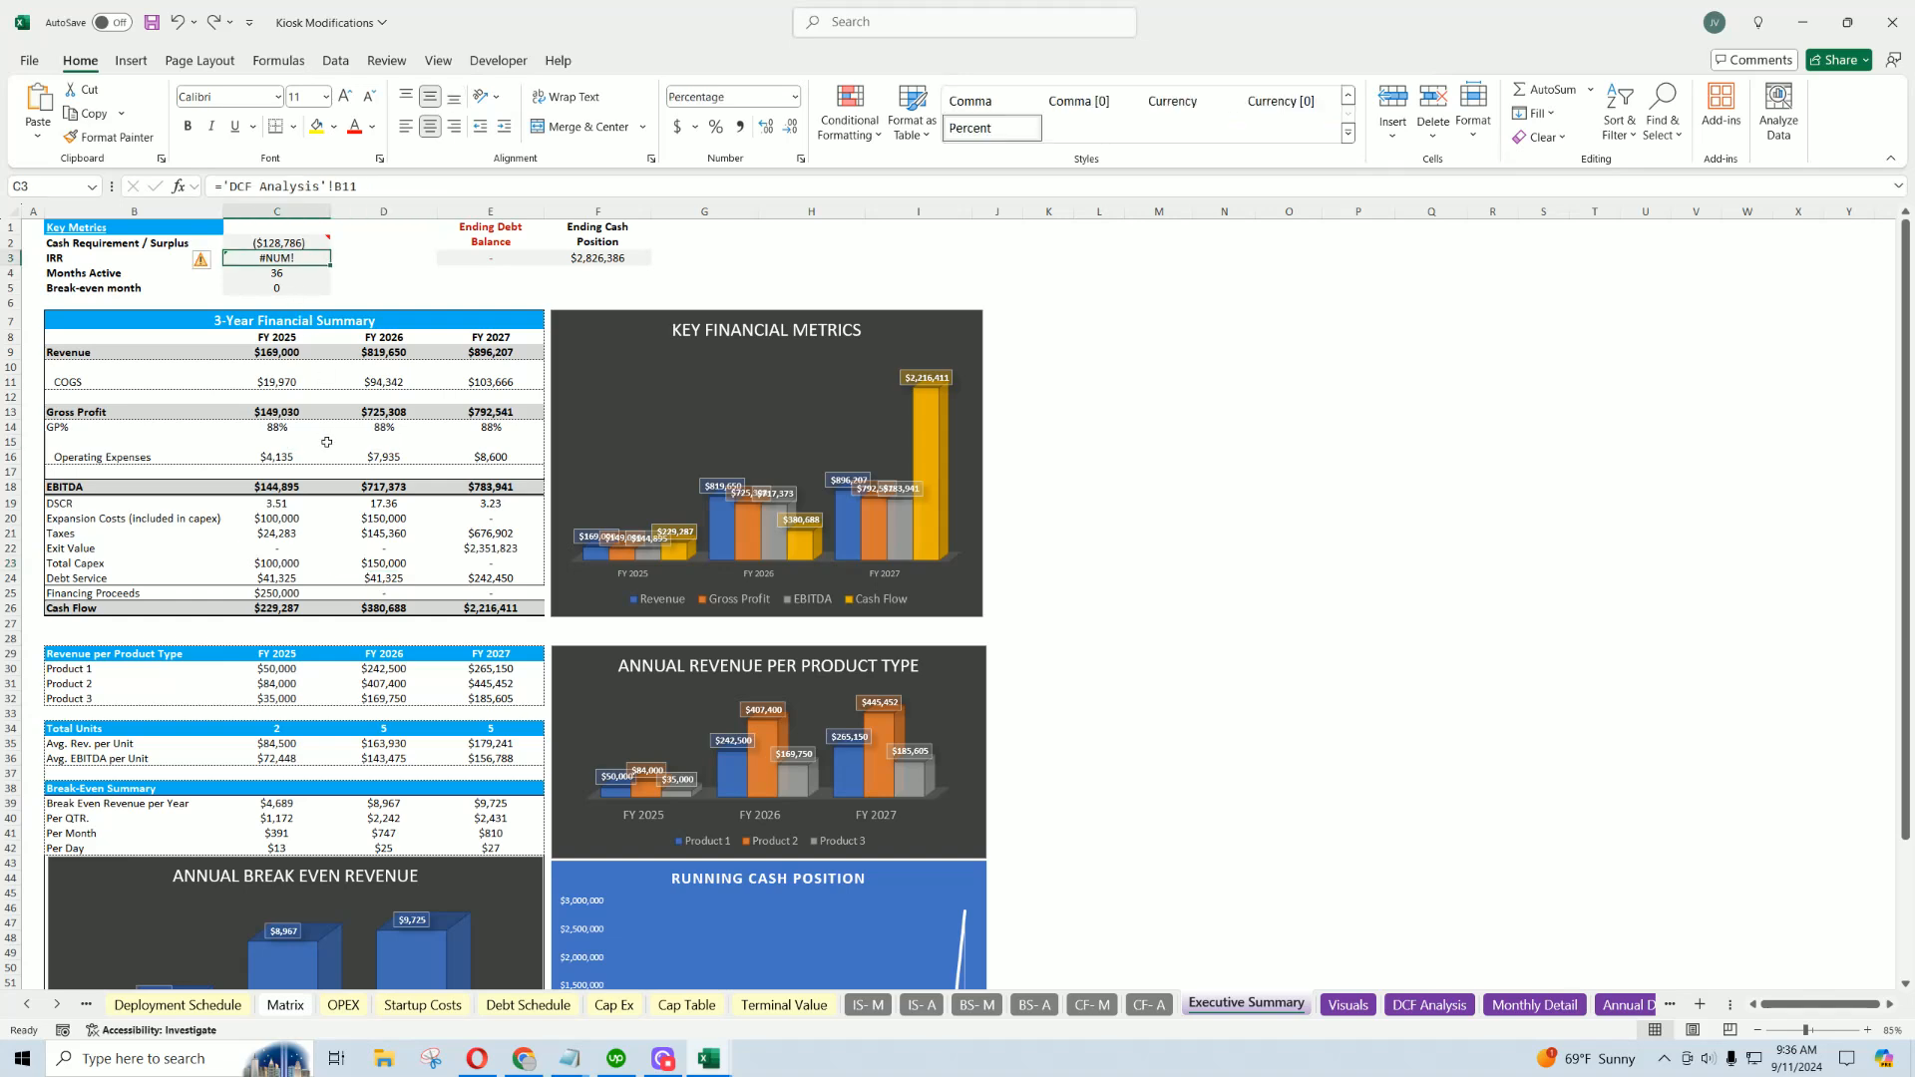
# Inspect the IRR formula on the DCF Analysis sheet, and set Traditional Debt Funding to $0 on Global Control.
pyautogui.click(1429, 1005)
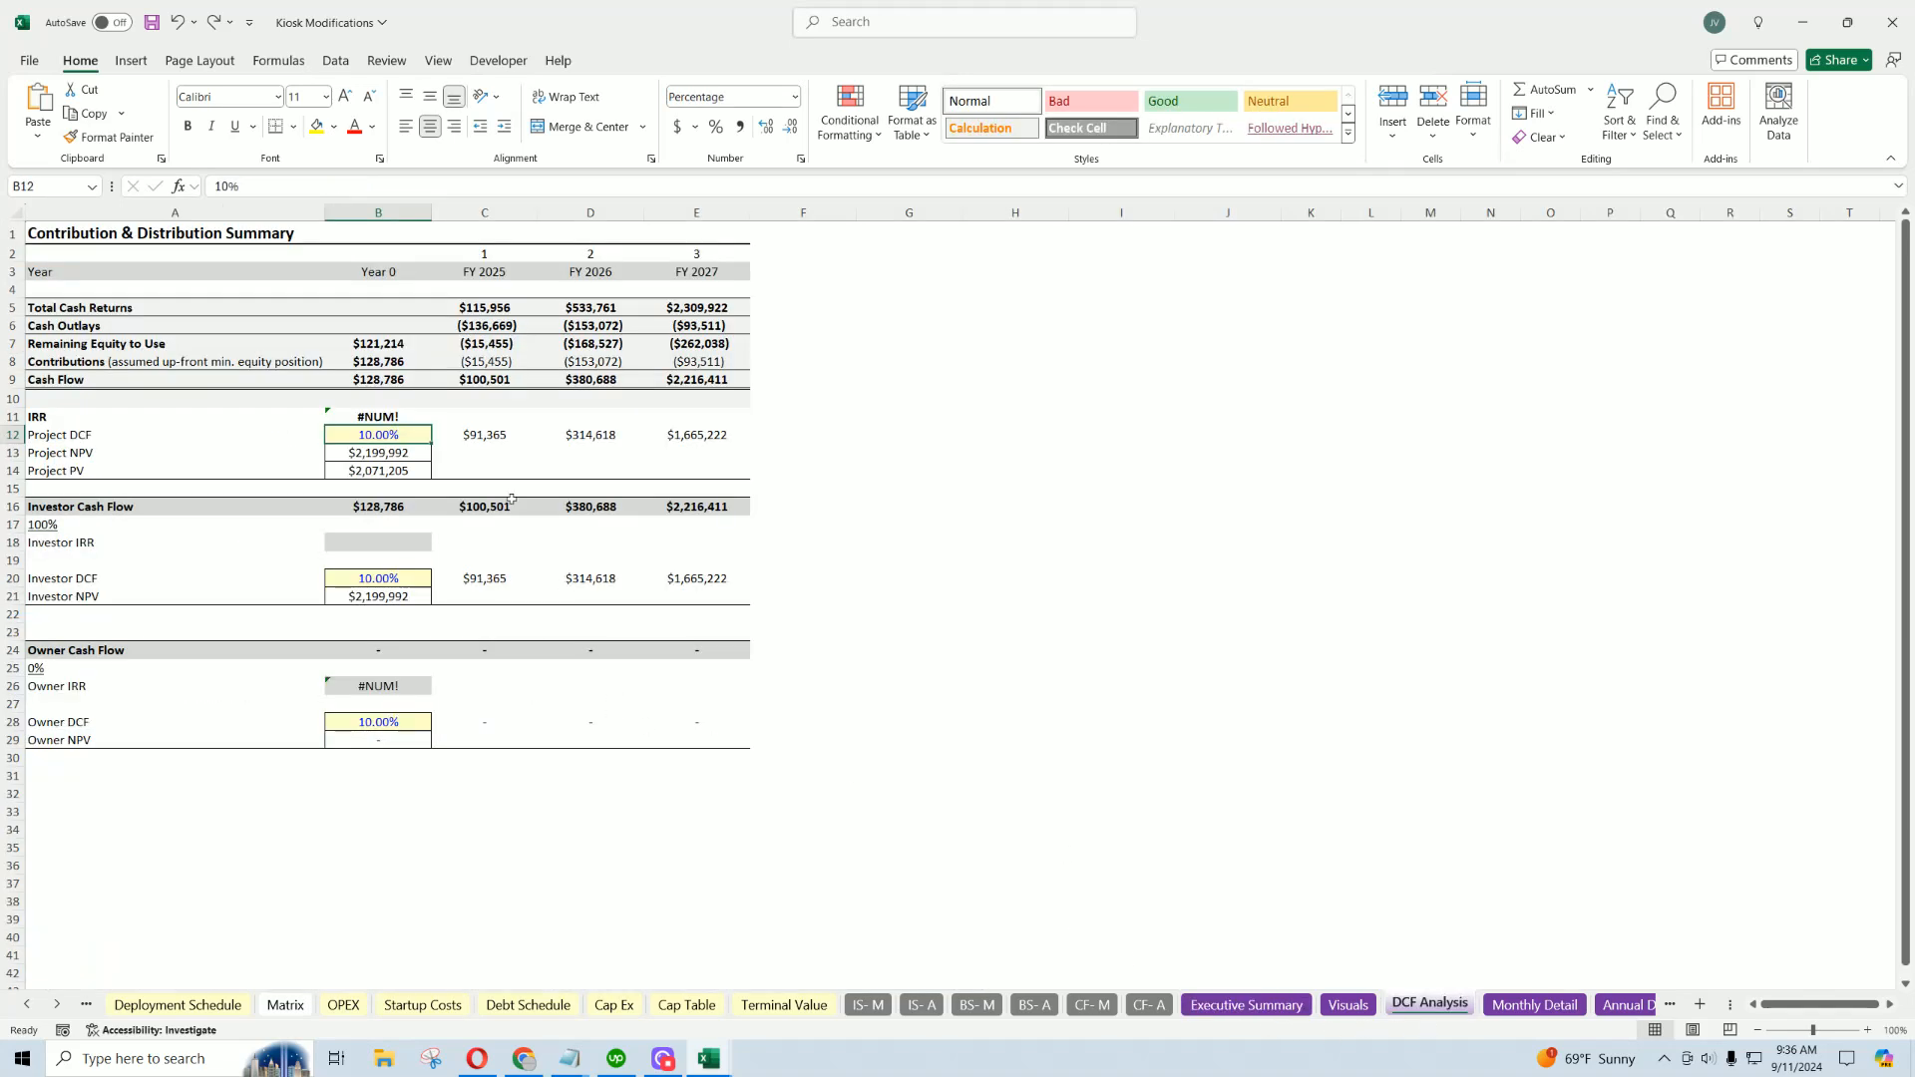
pyautogui.click(371, 419)
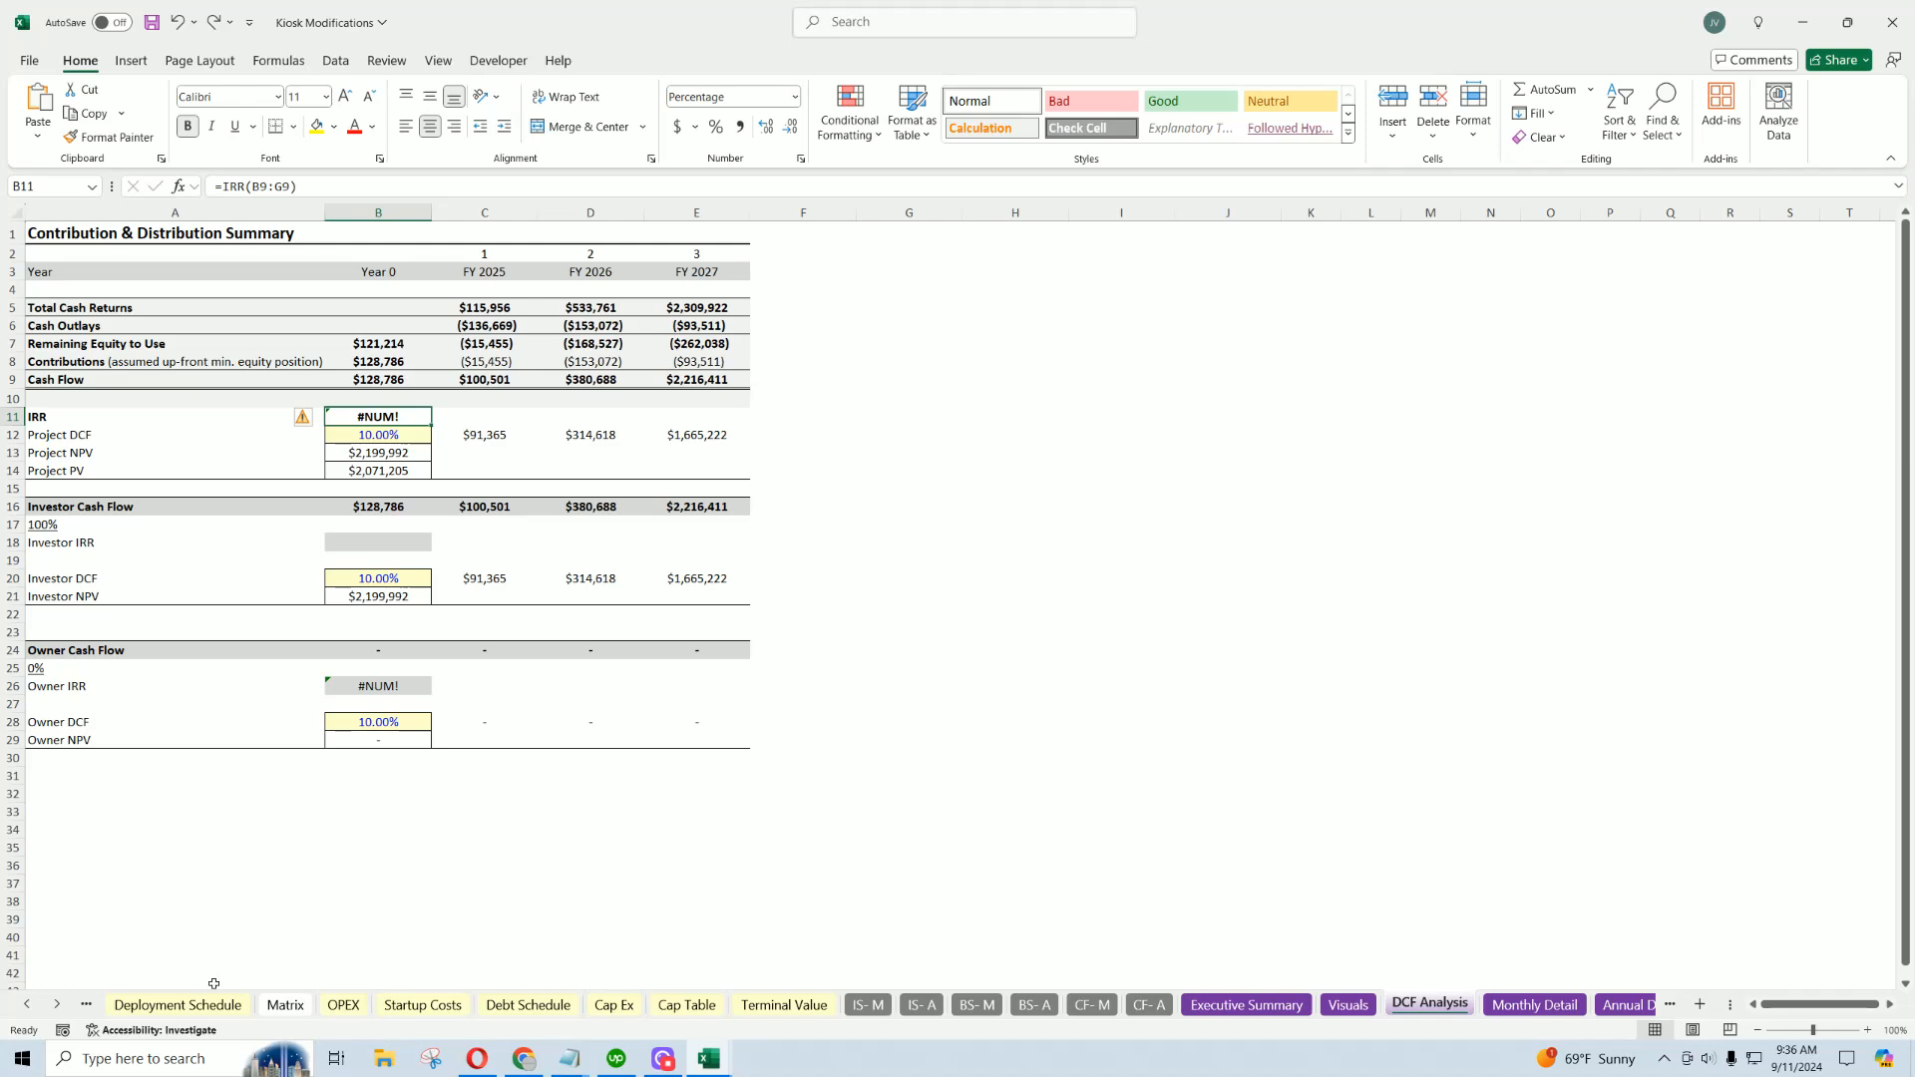
pyautogui.click(33, 1008)
pyautogui.click(33, 1007)
pyautogui.click(251, 1005)
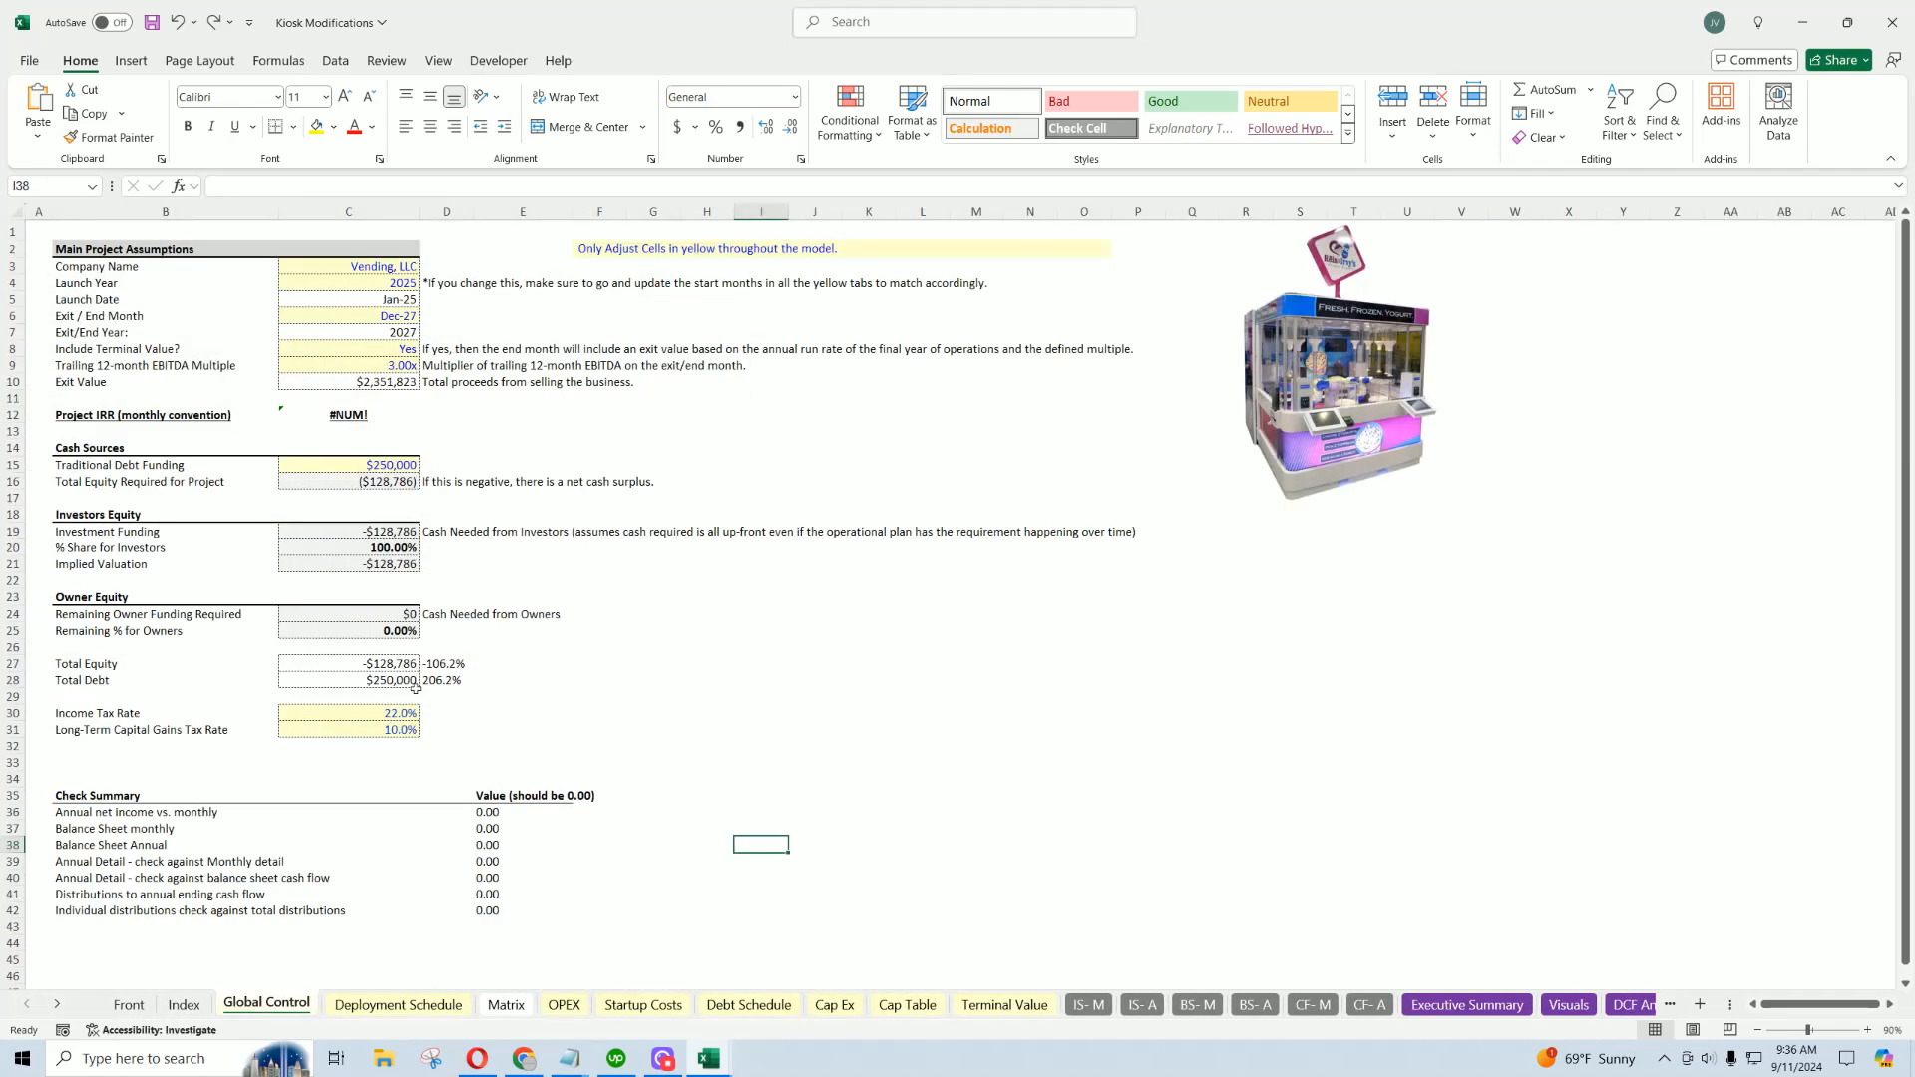
pyautogui.write('0')
pyautogui.press('Return')
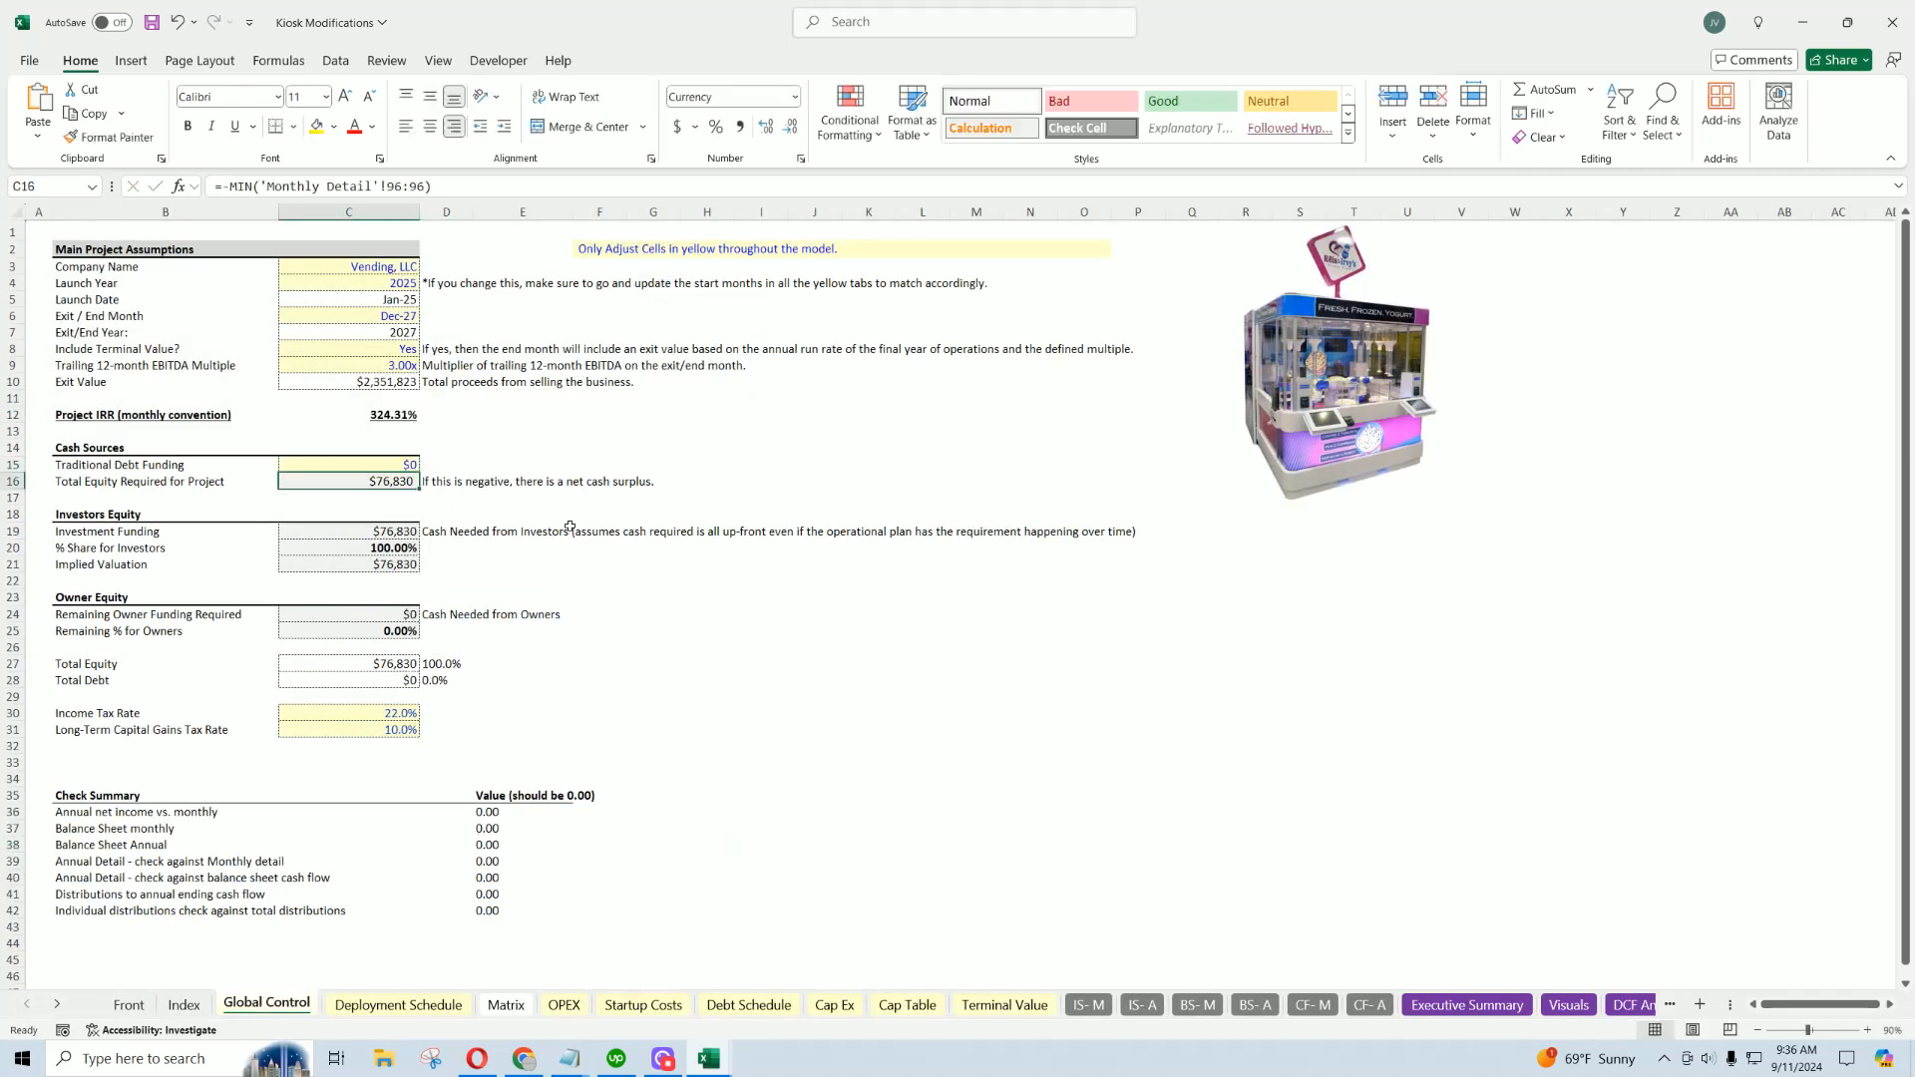
pyautogui.click(359, 466)
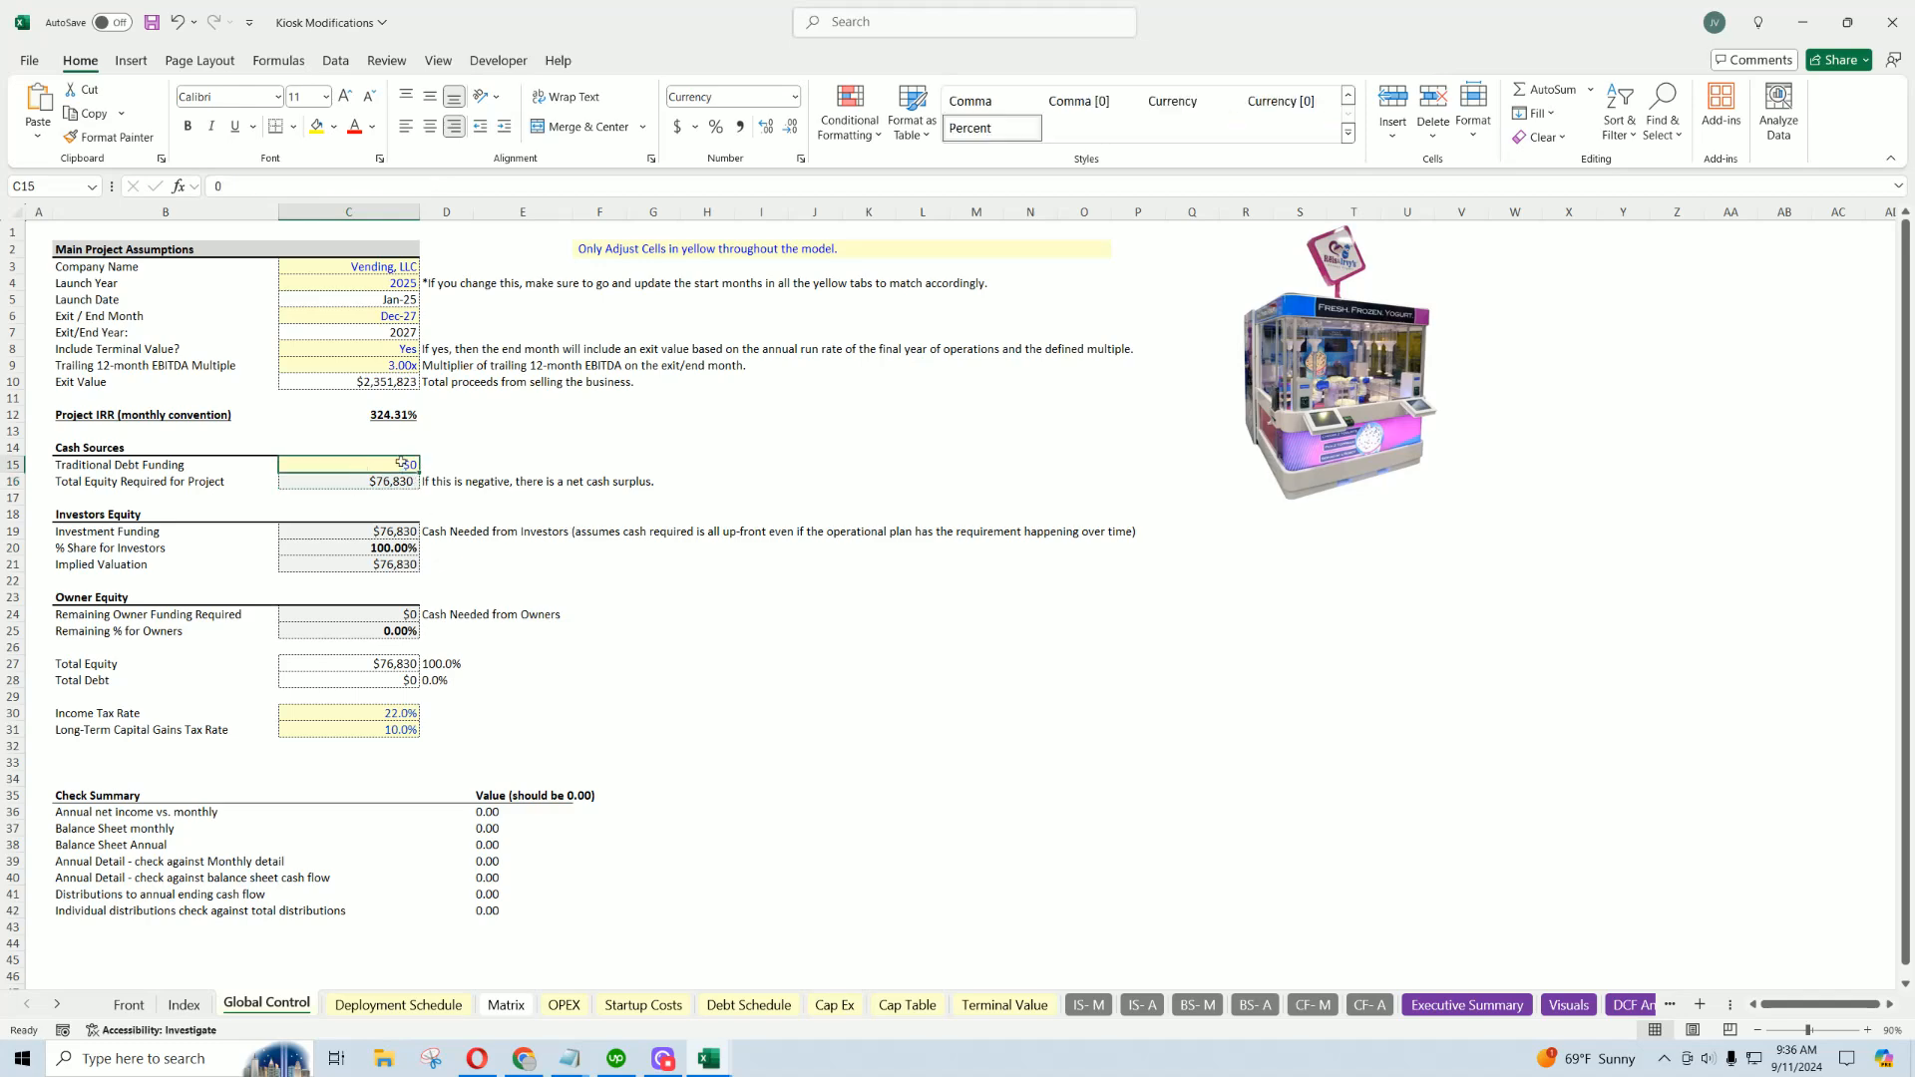
# Check the key metrics in the Executive Summary, and set Include Terminal Value? to No on Global Control.
pyautogui.click(1467, 1005)
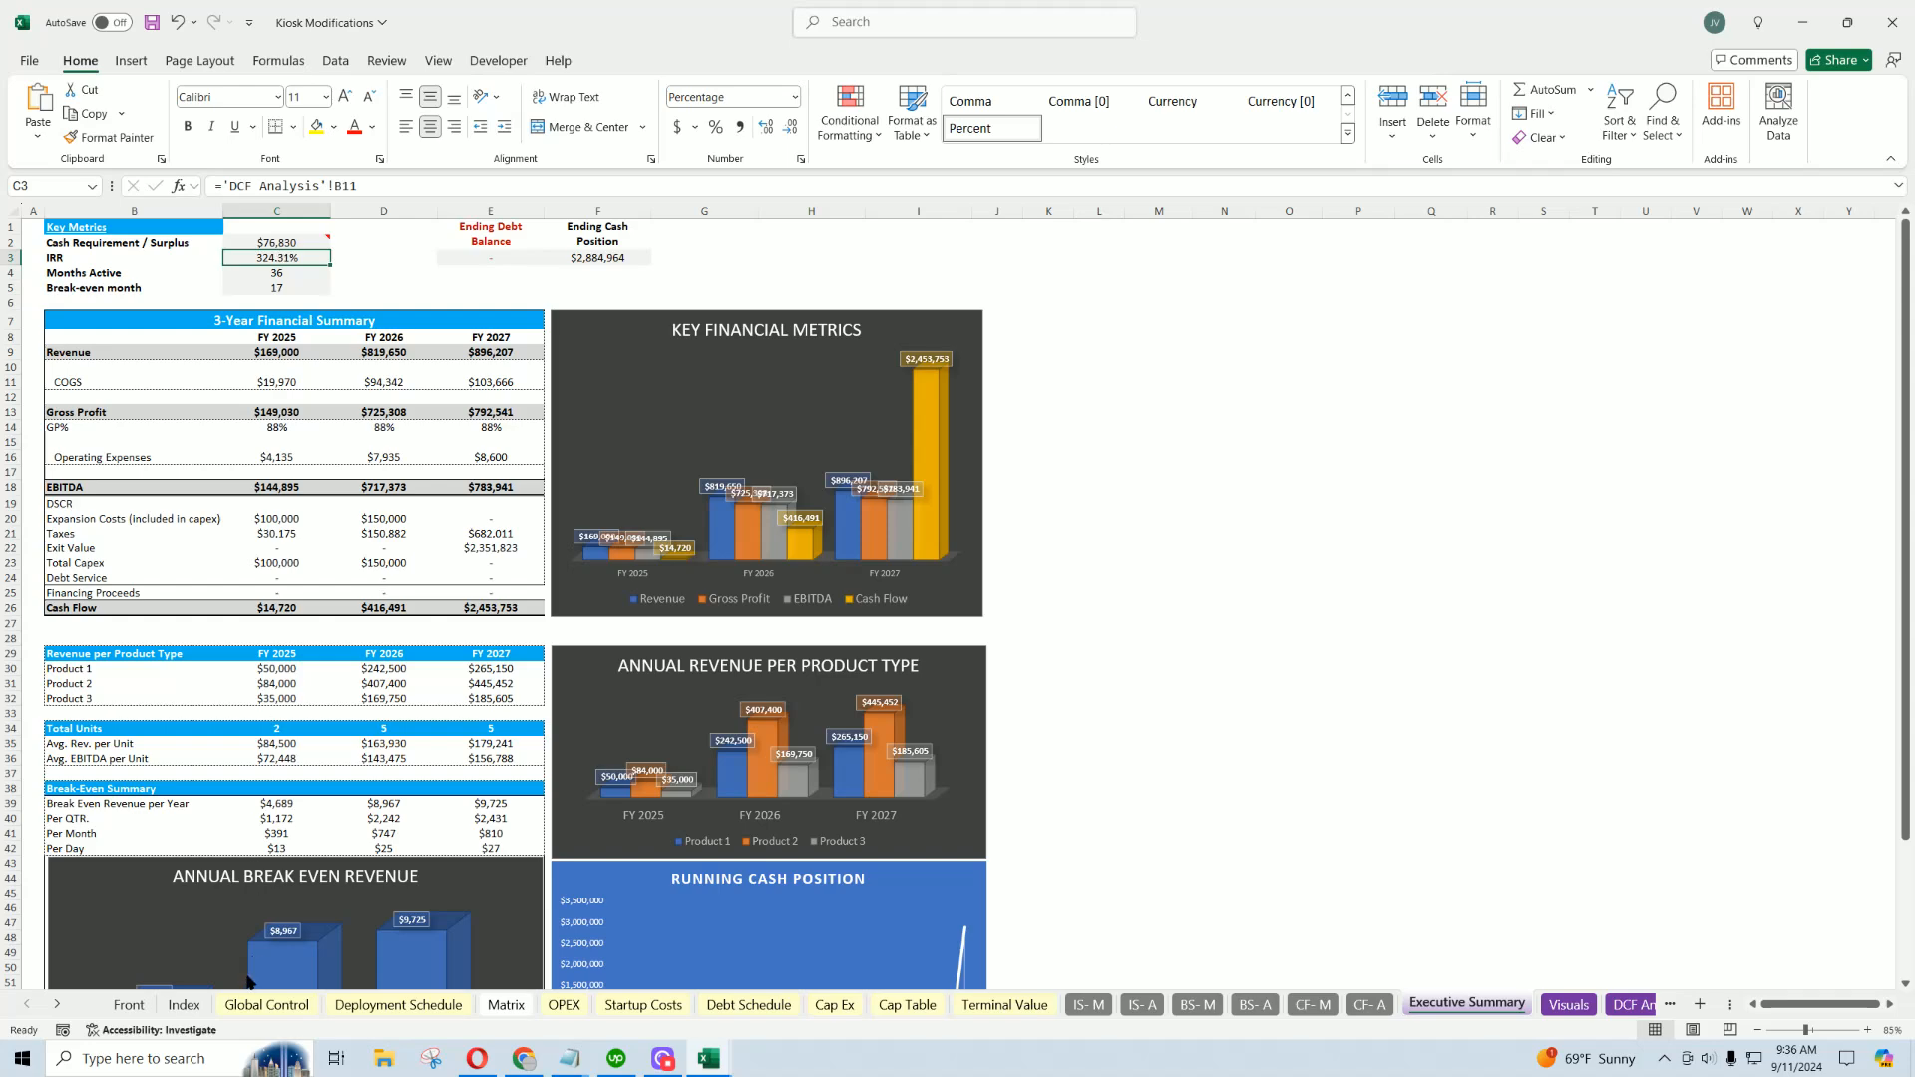
pyautogui.click(267, 1005)
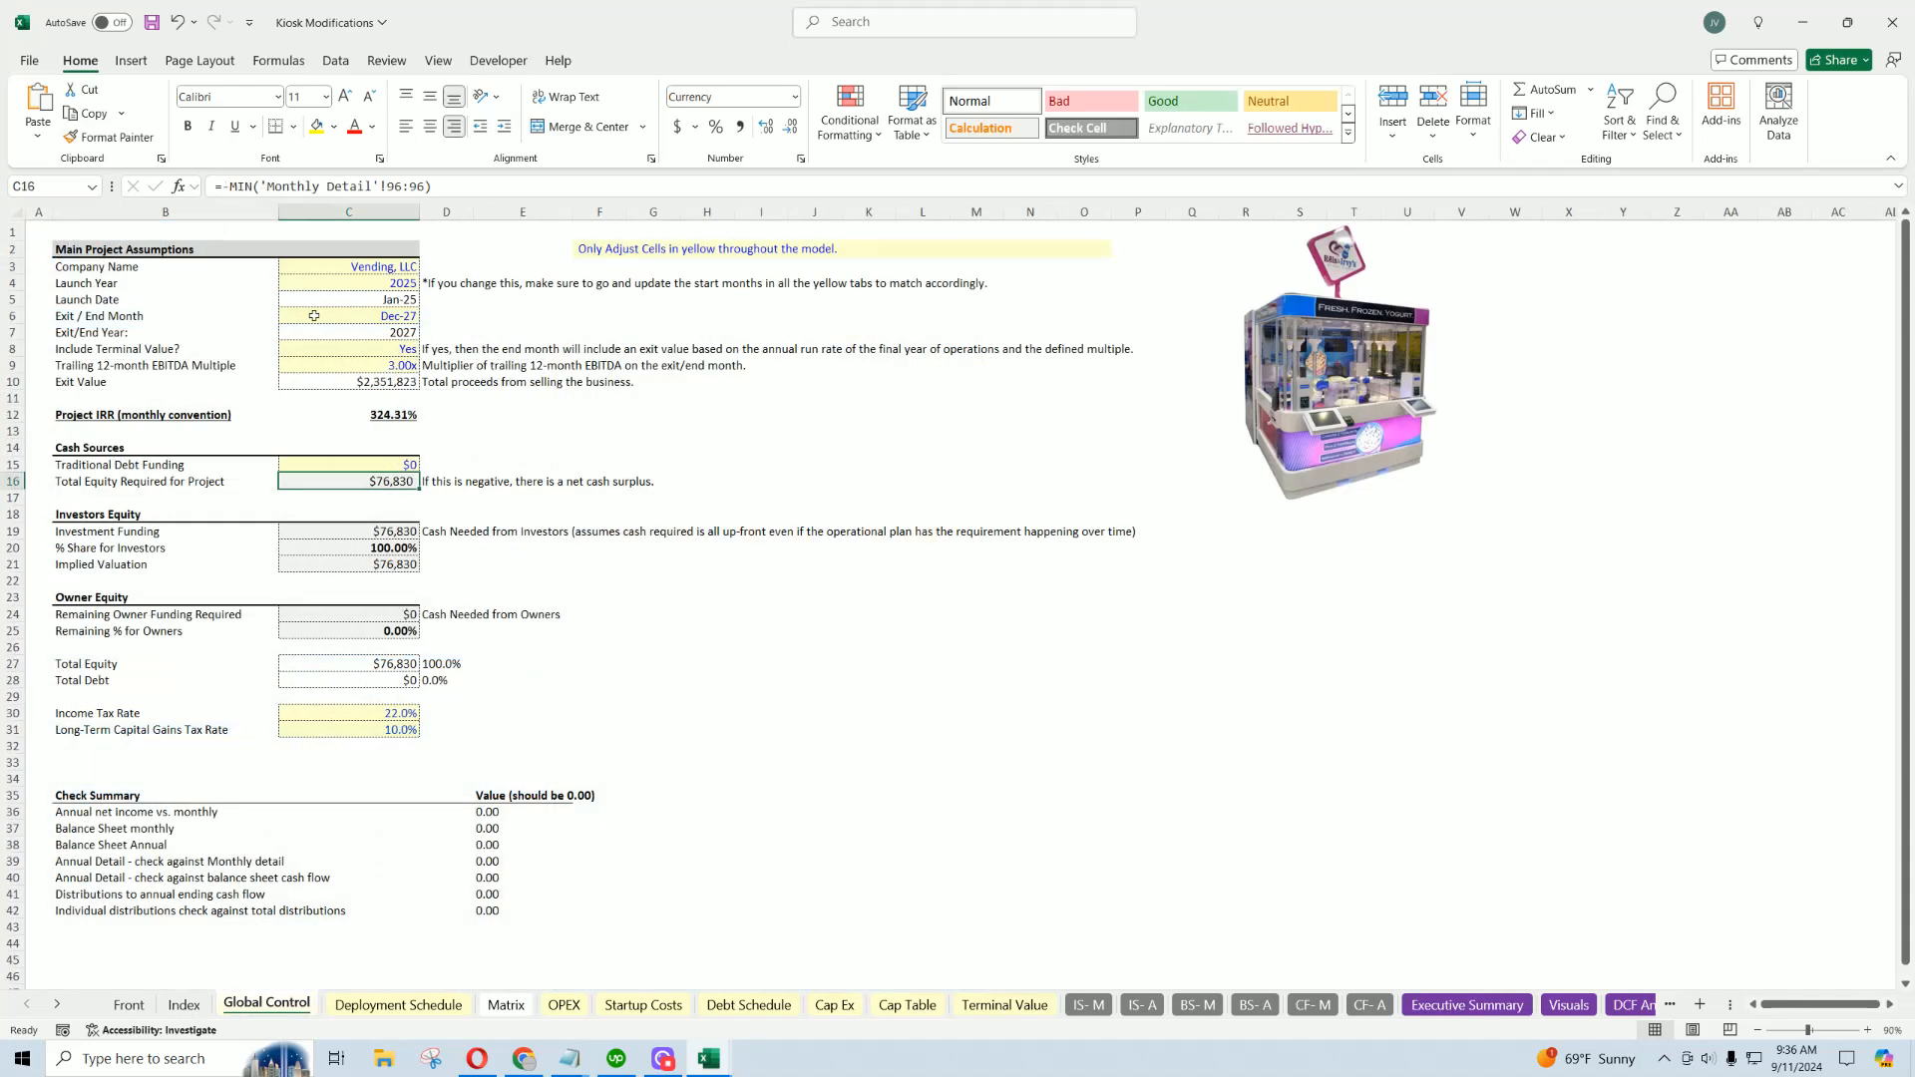
pyautogui.click(400, 349)
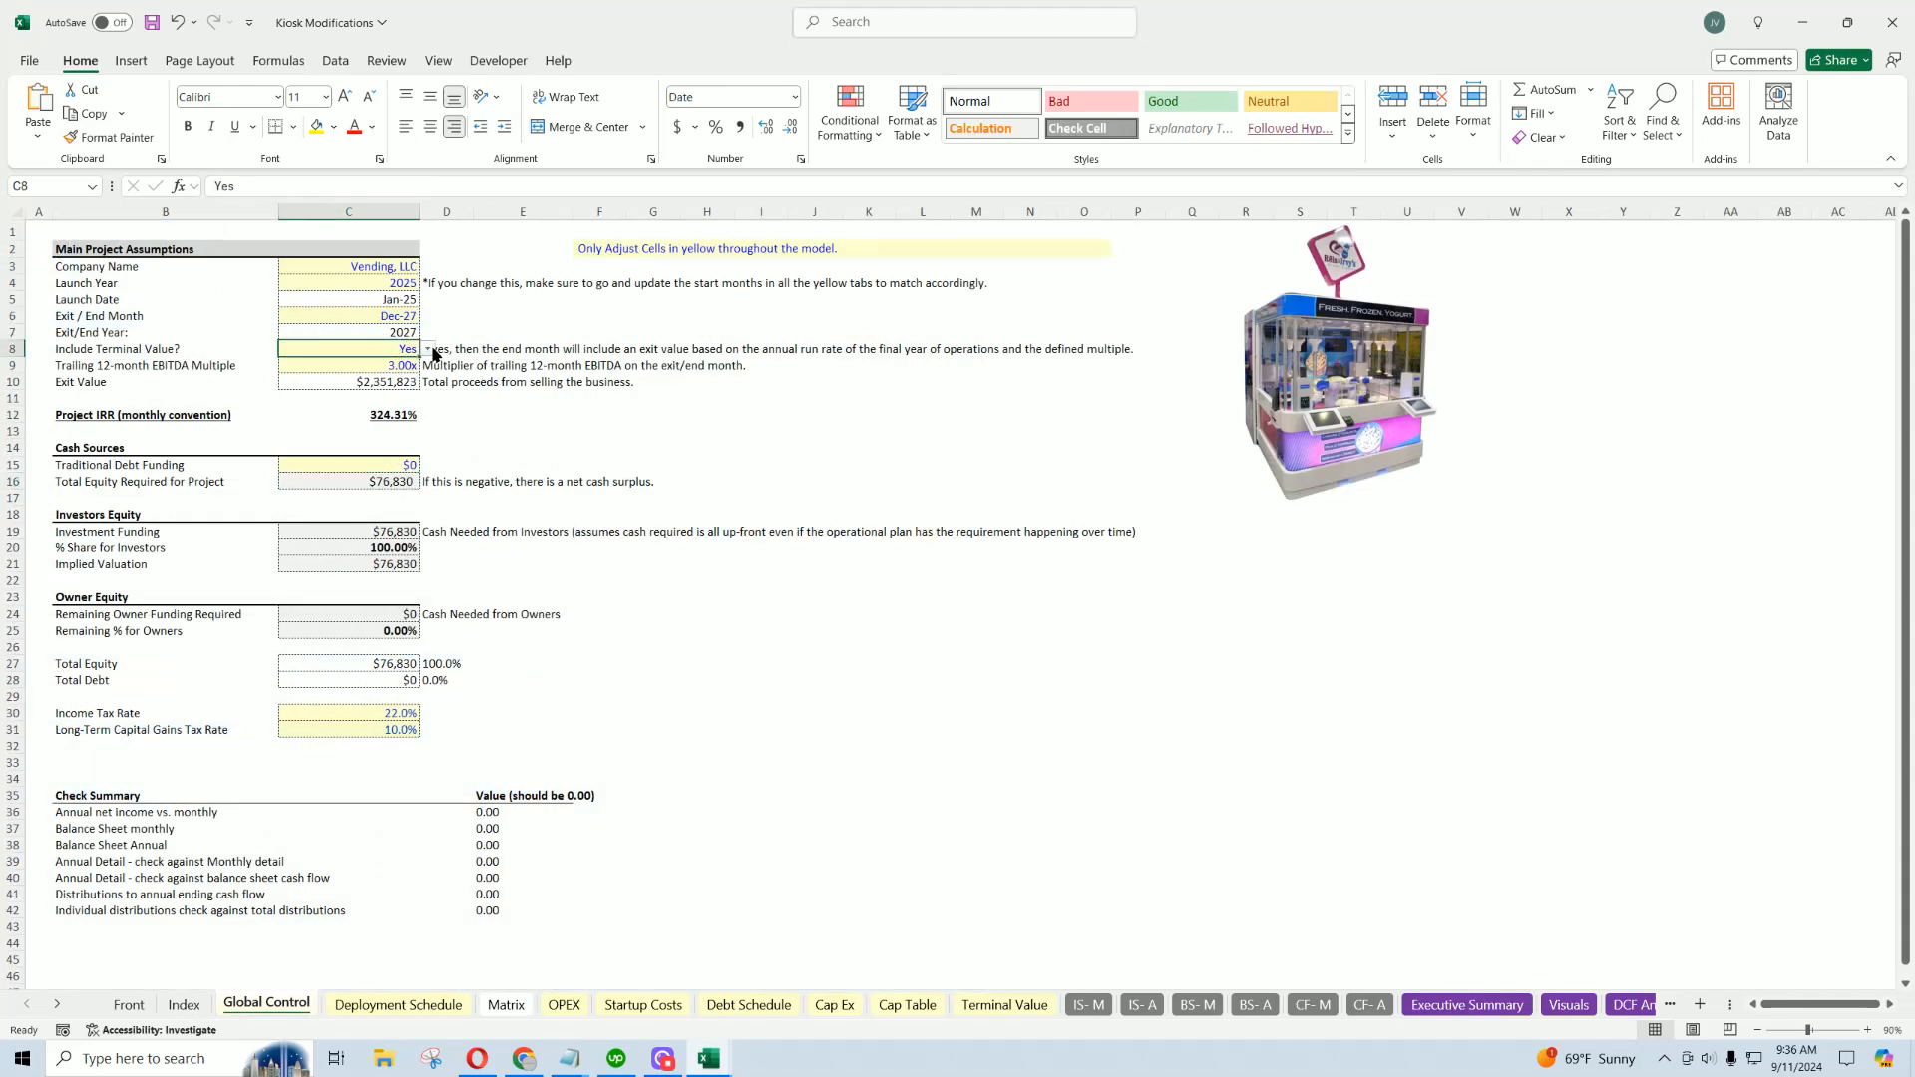
pyautogui.click(427, 349)
pyautogui.click(405, 381)
# Review the cash flow and EBITDA for FY 2025 through FY 2027 in the Executive Summary.
pyautogui.click(1467, 1005)
pyautogui.click(297, 610)
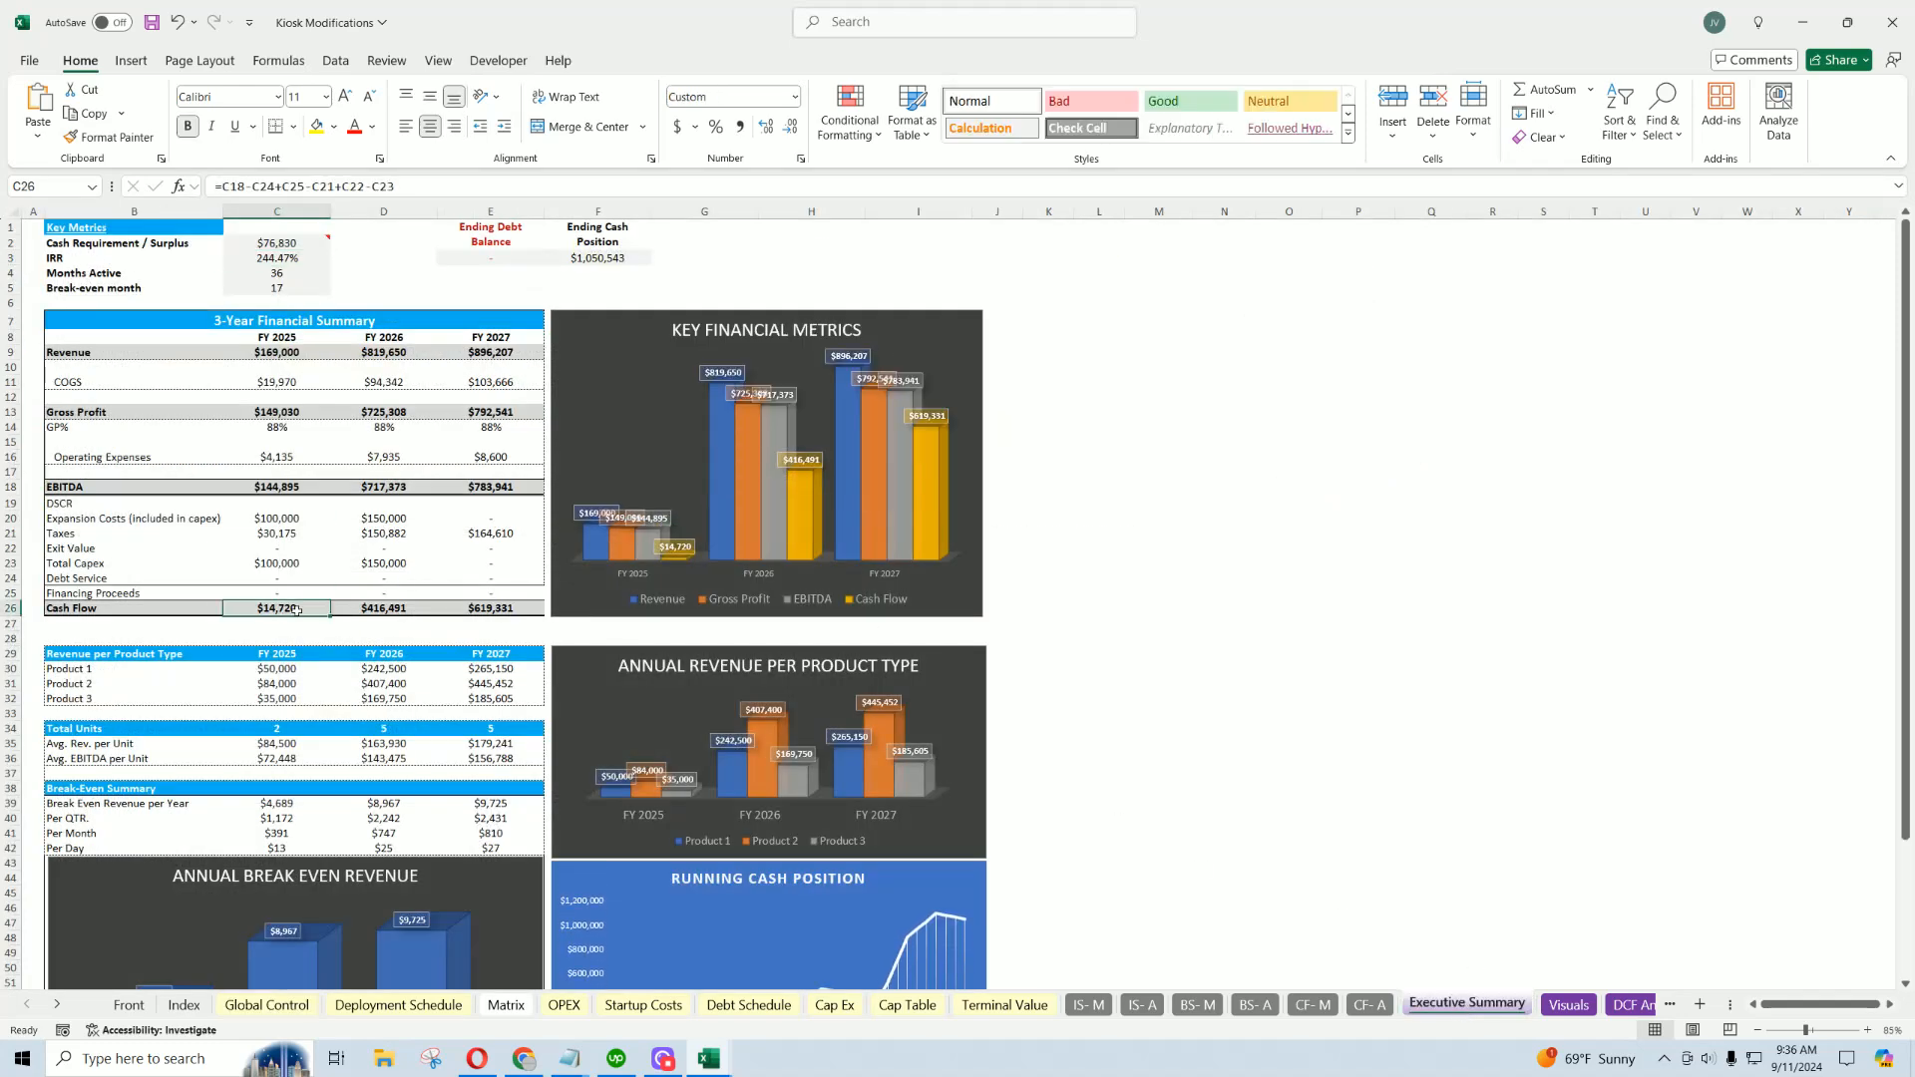
pyautogui.click(434, 608)
pyautogui.click(275, 488)
pyautogui.click(374, 486)
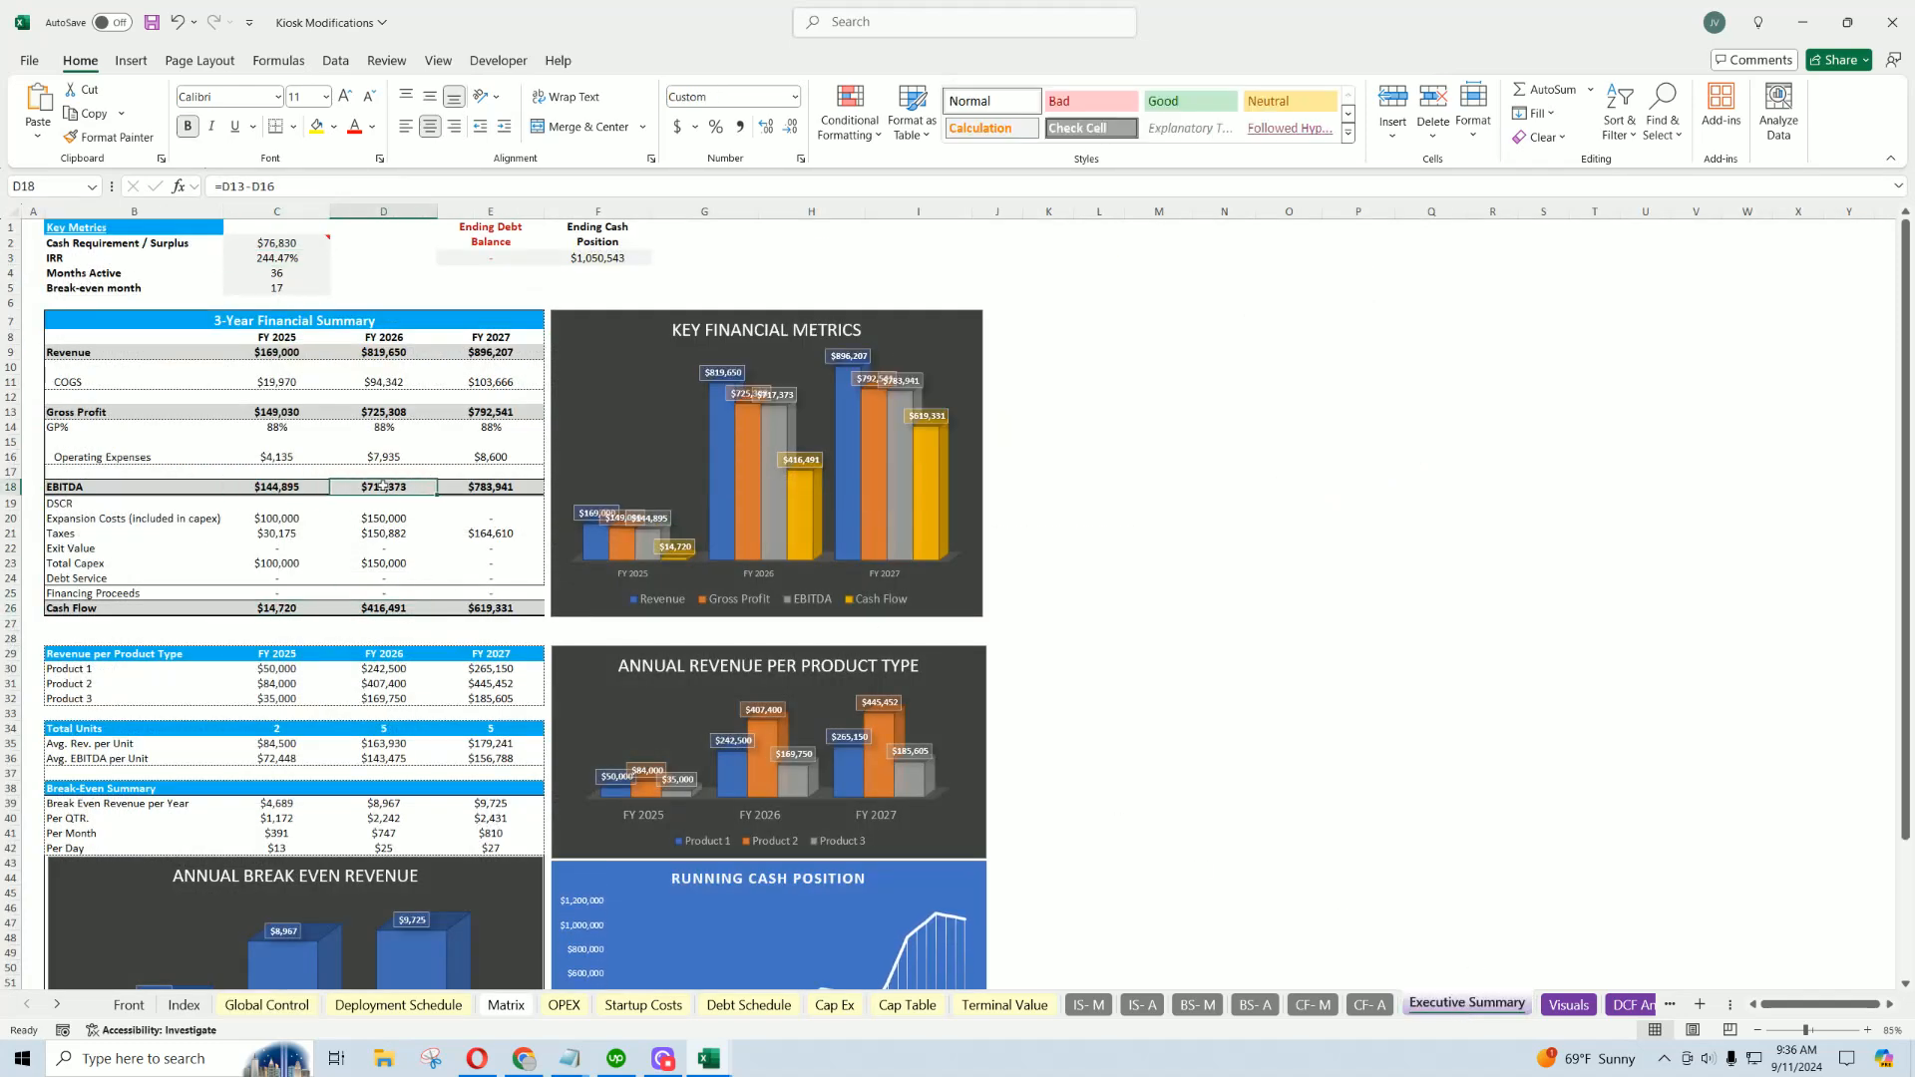
pyautogui.click(483, 485)
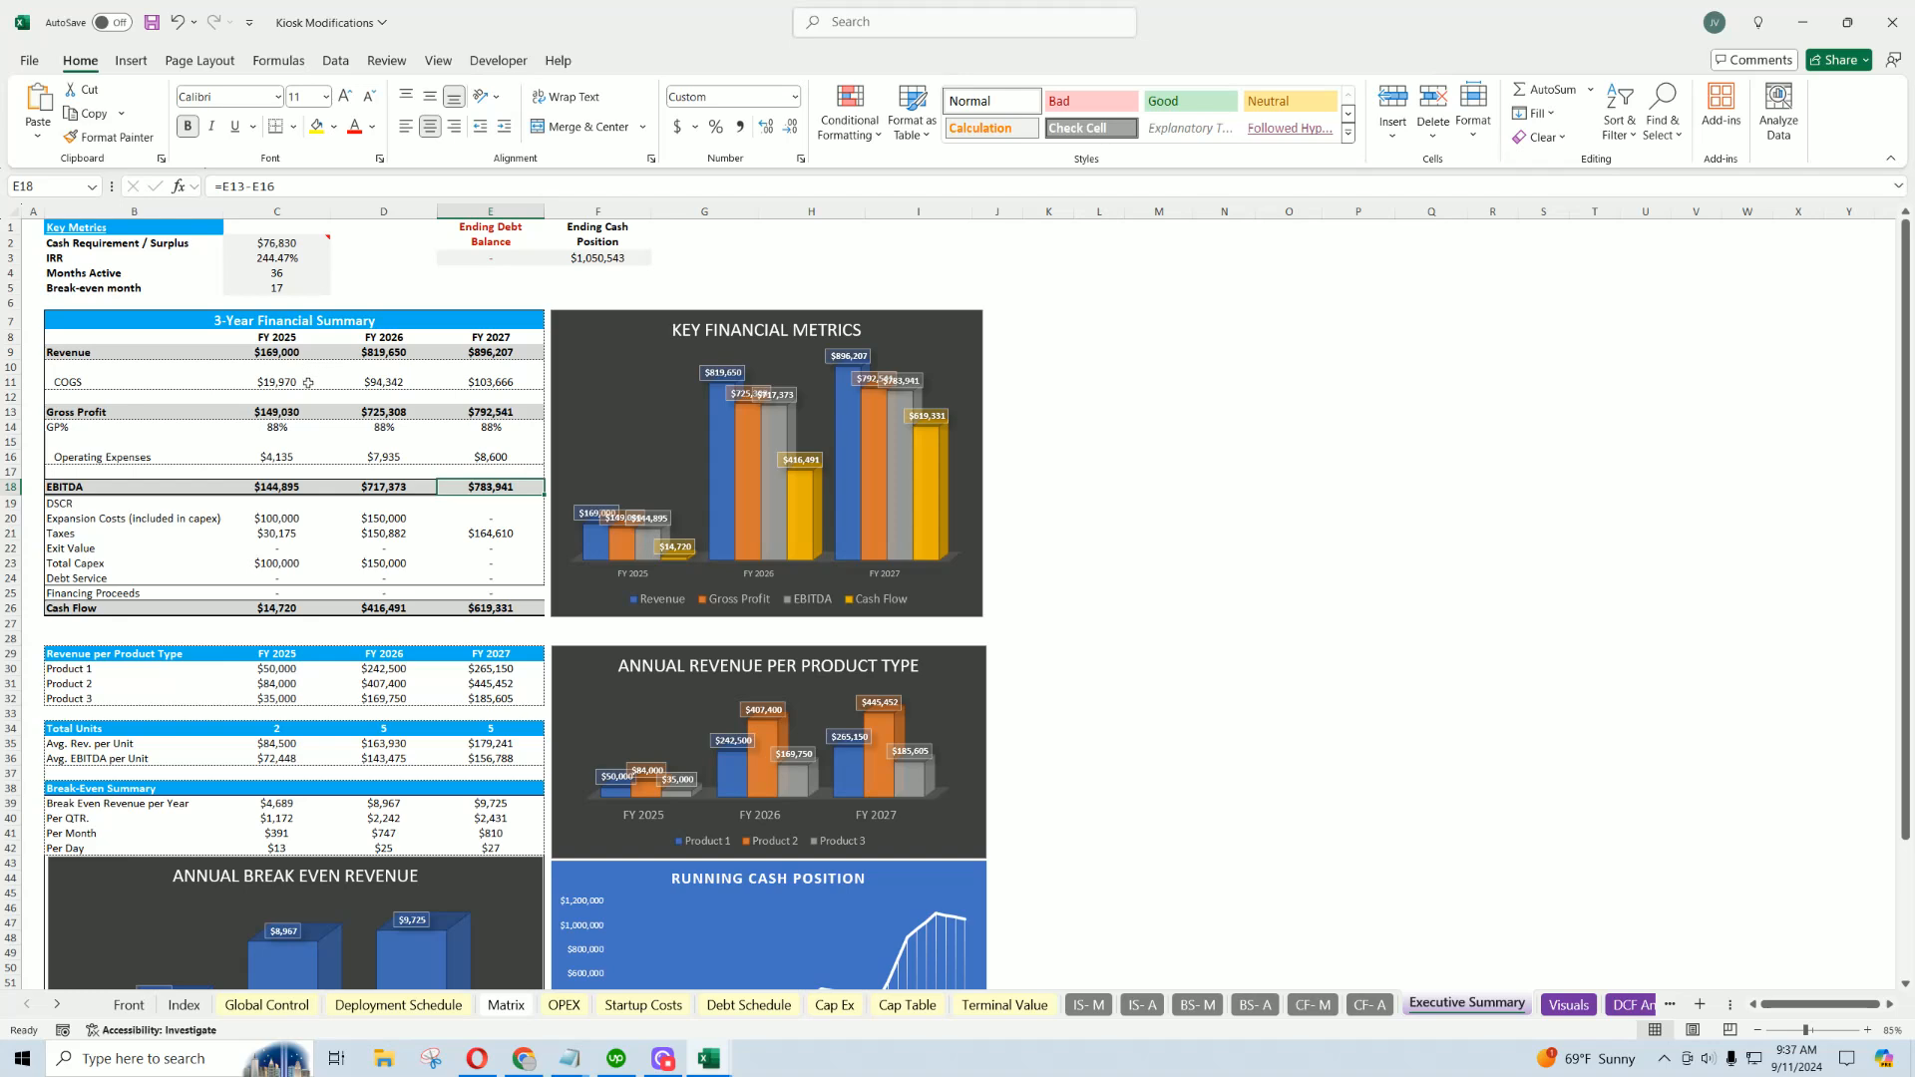
pyautogui.click(284, 337)
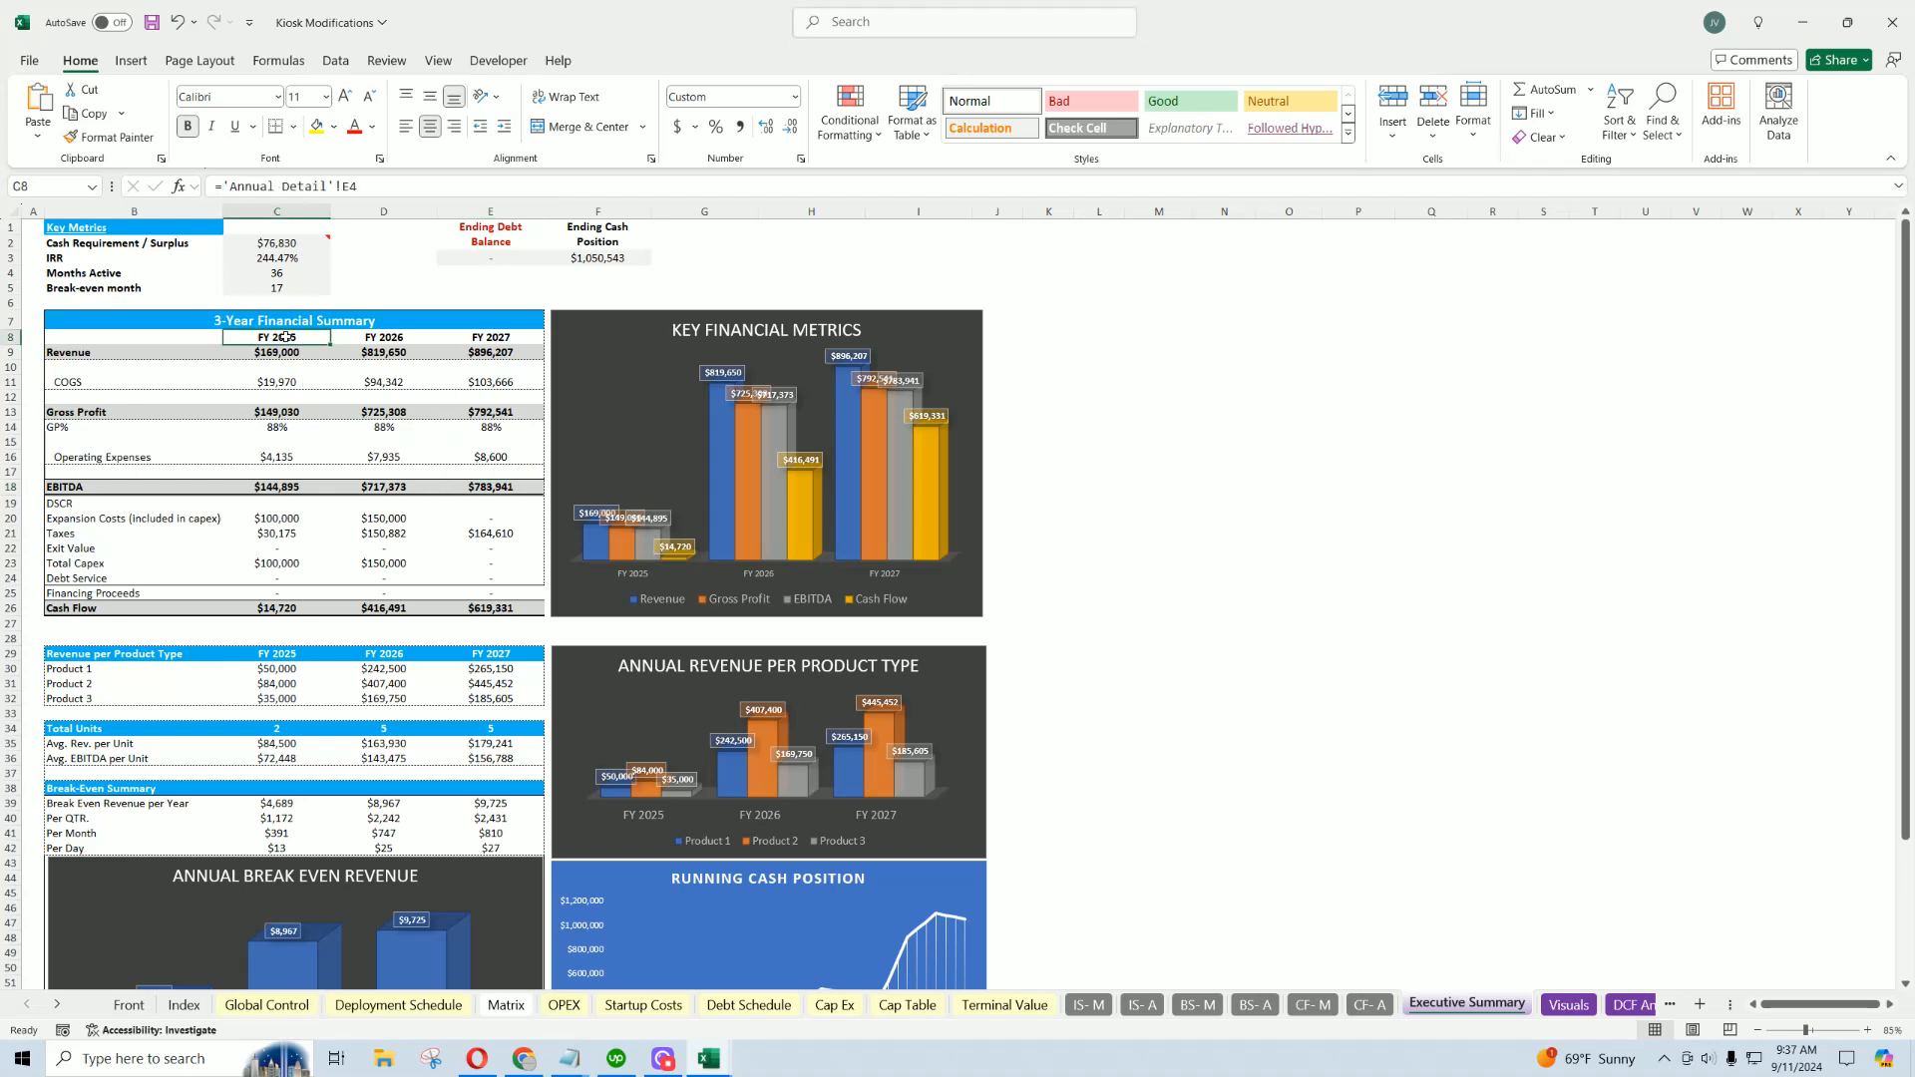
pyautogui.click(377, 333)
pyautogui.click(466, 333)
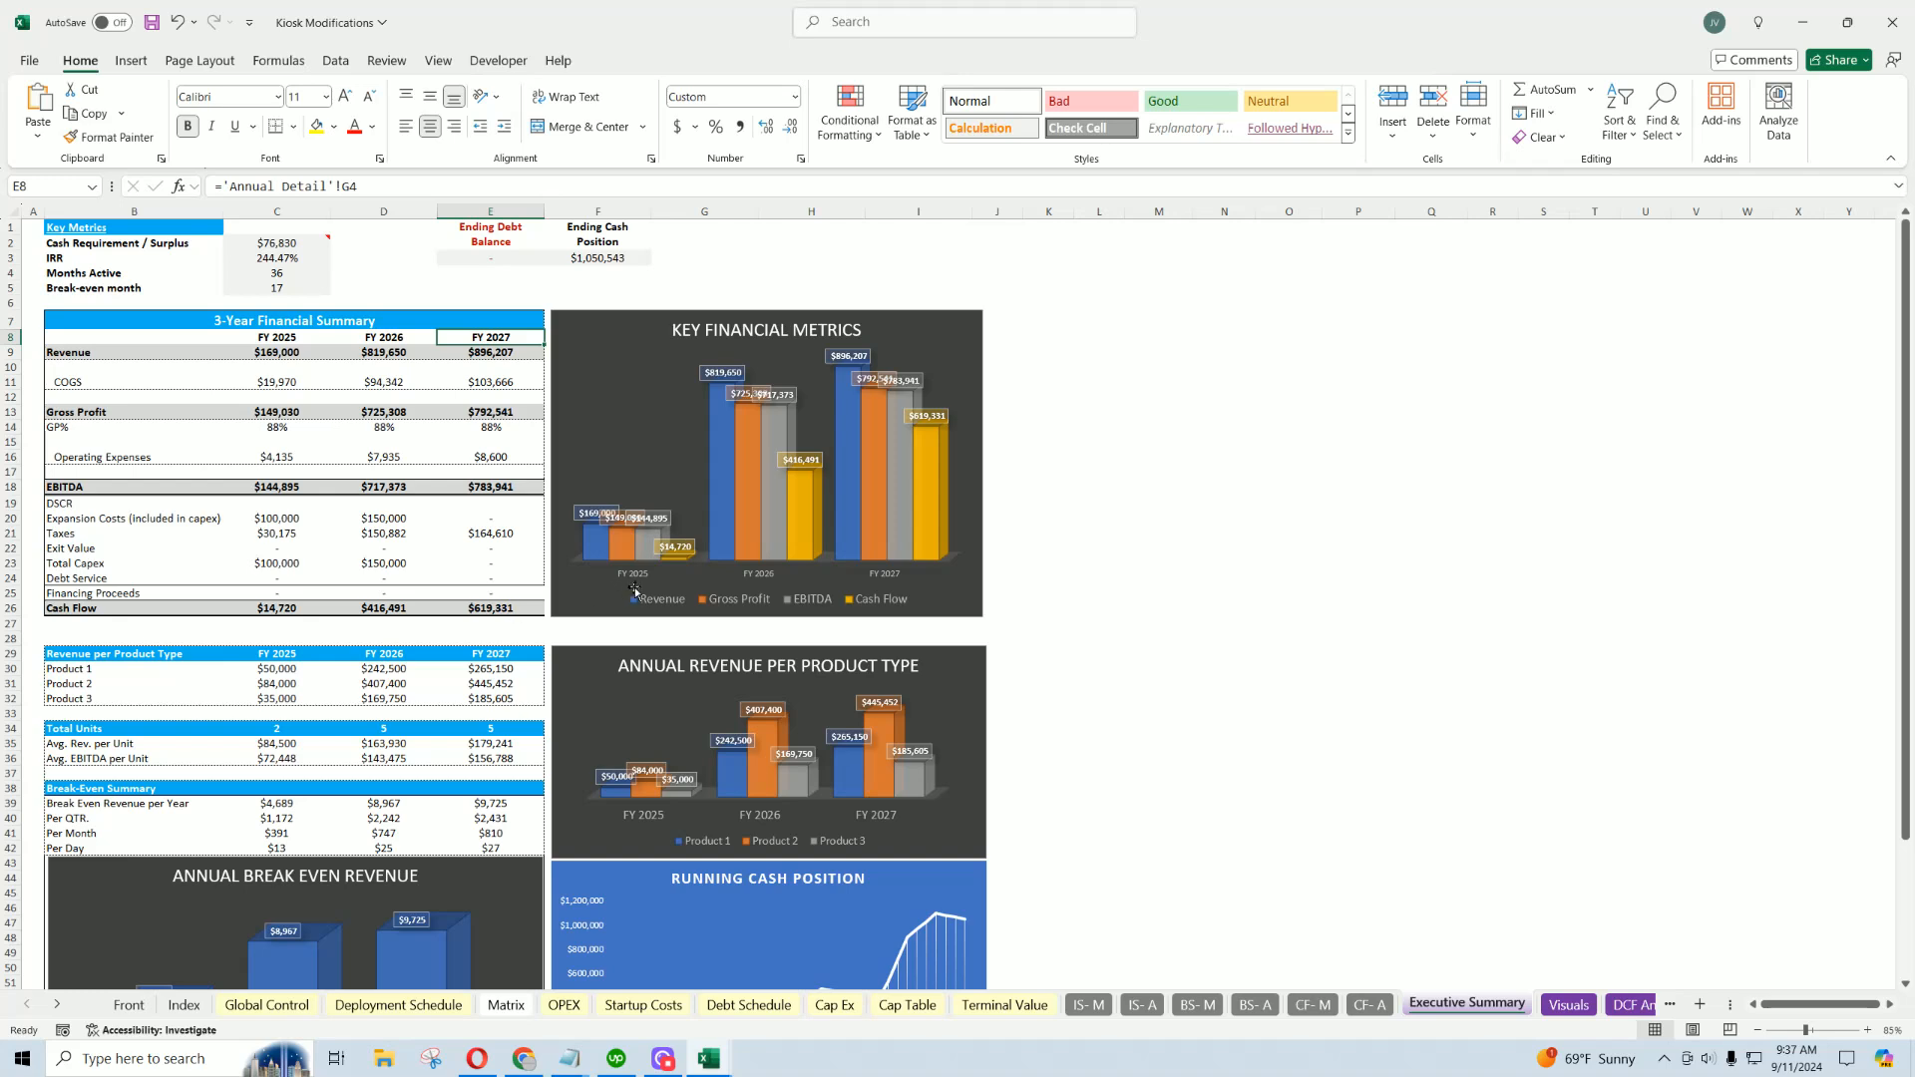
pyautogui.click(1325, 530)
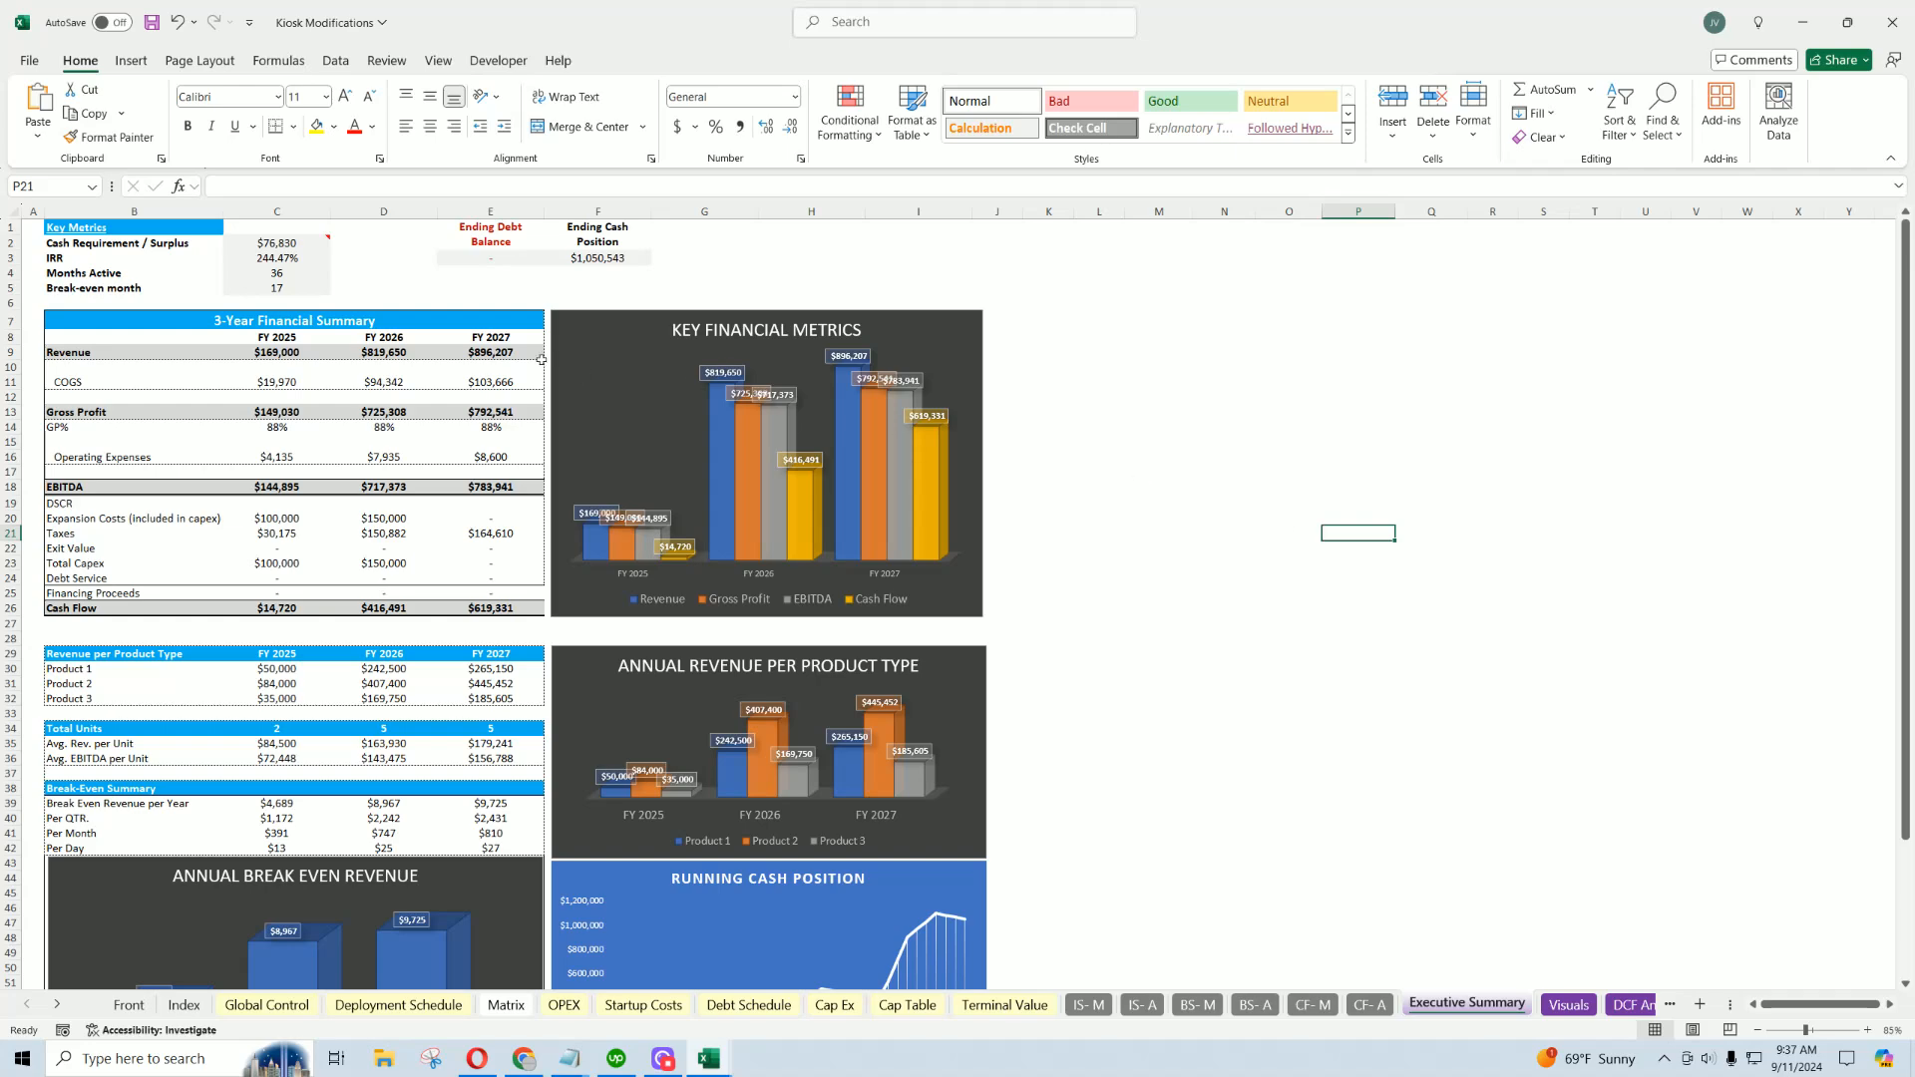
# Set Traditional Debt Funding to $25,000 on Global Control and check the effect in the Executive Summary.
pyautogui.click(271, 1007)
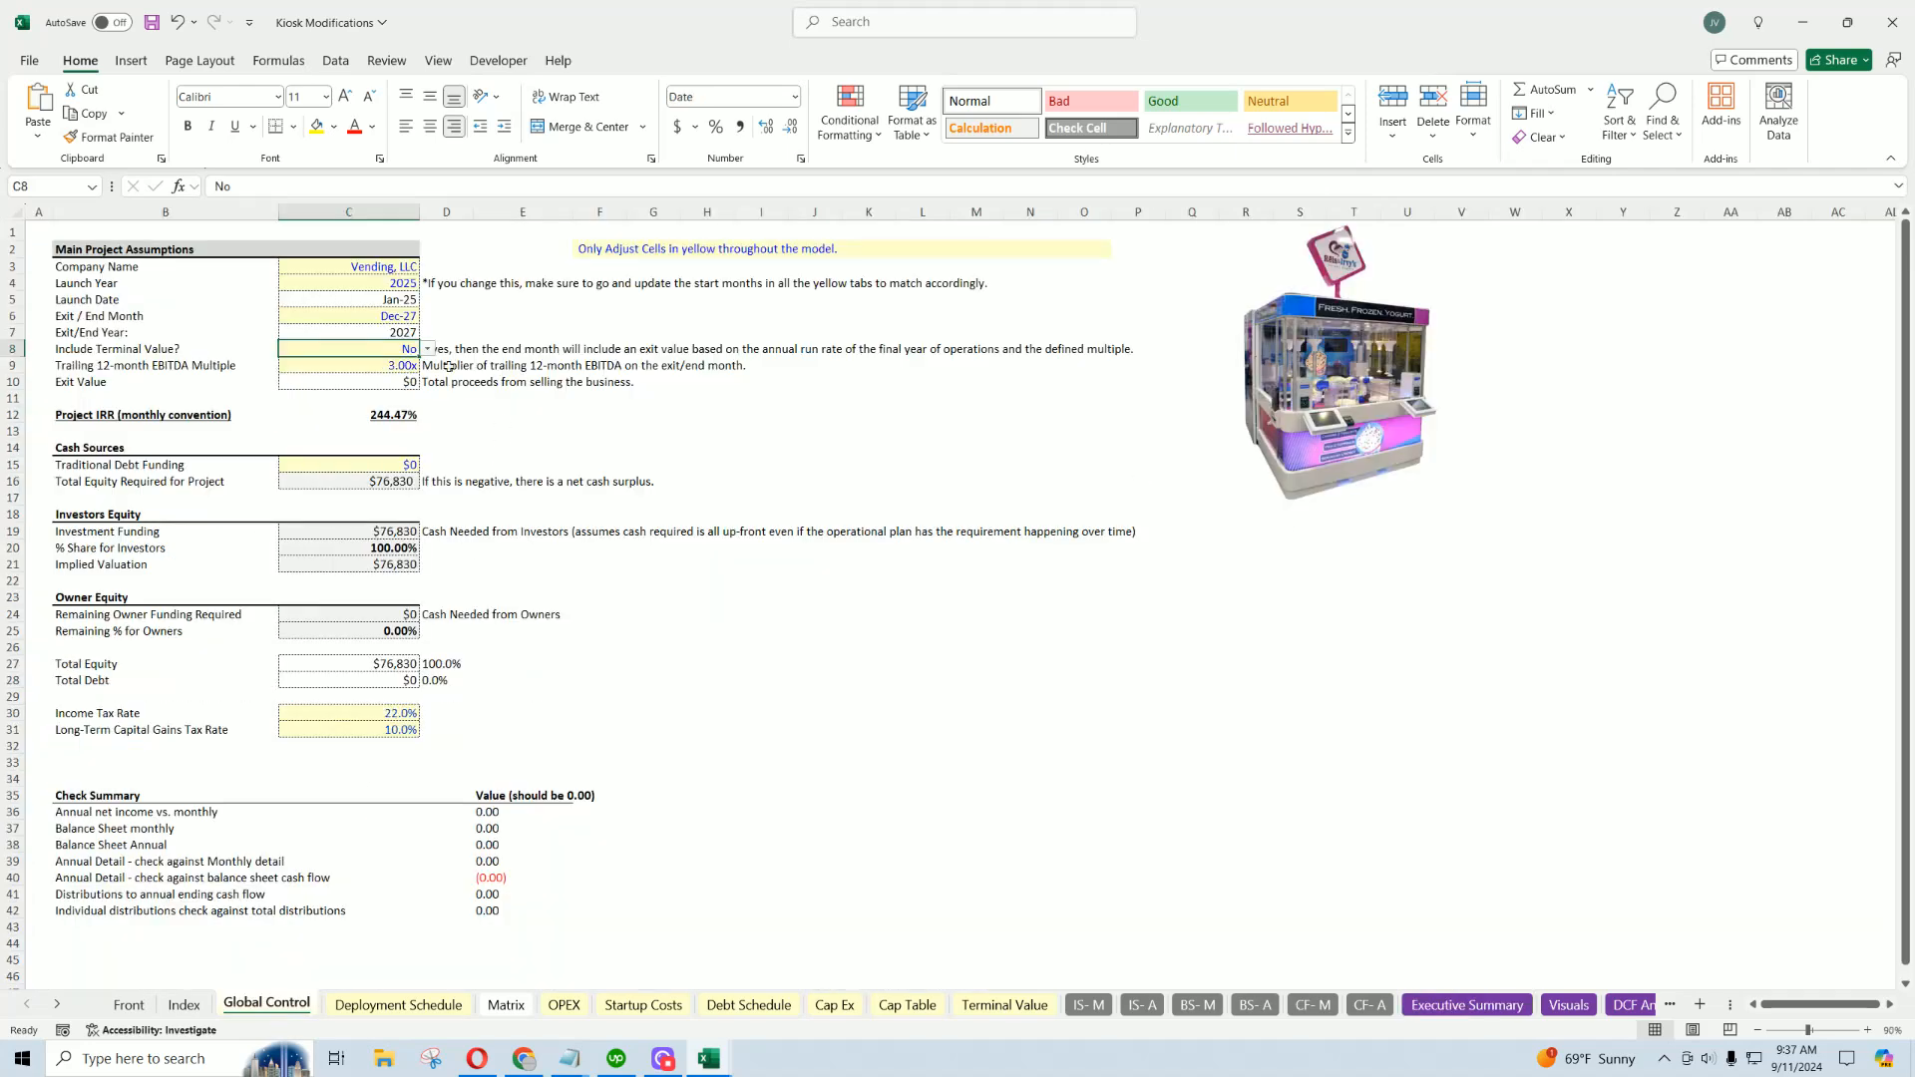
pyautogui.click(386, 465)
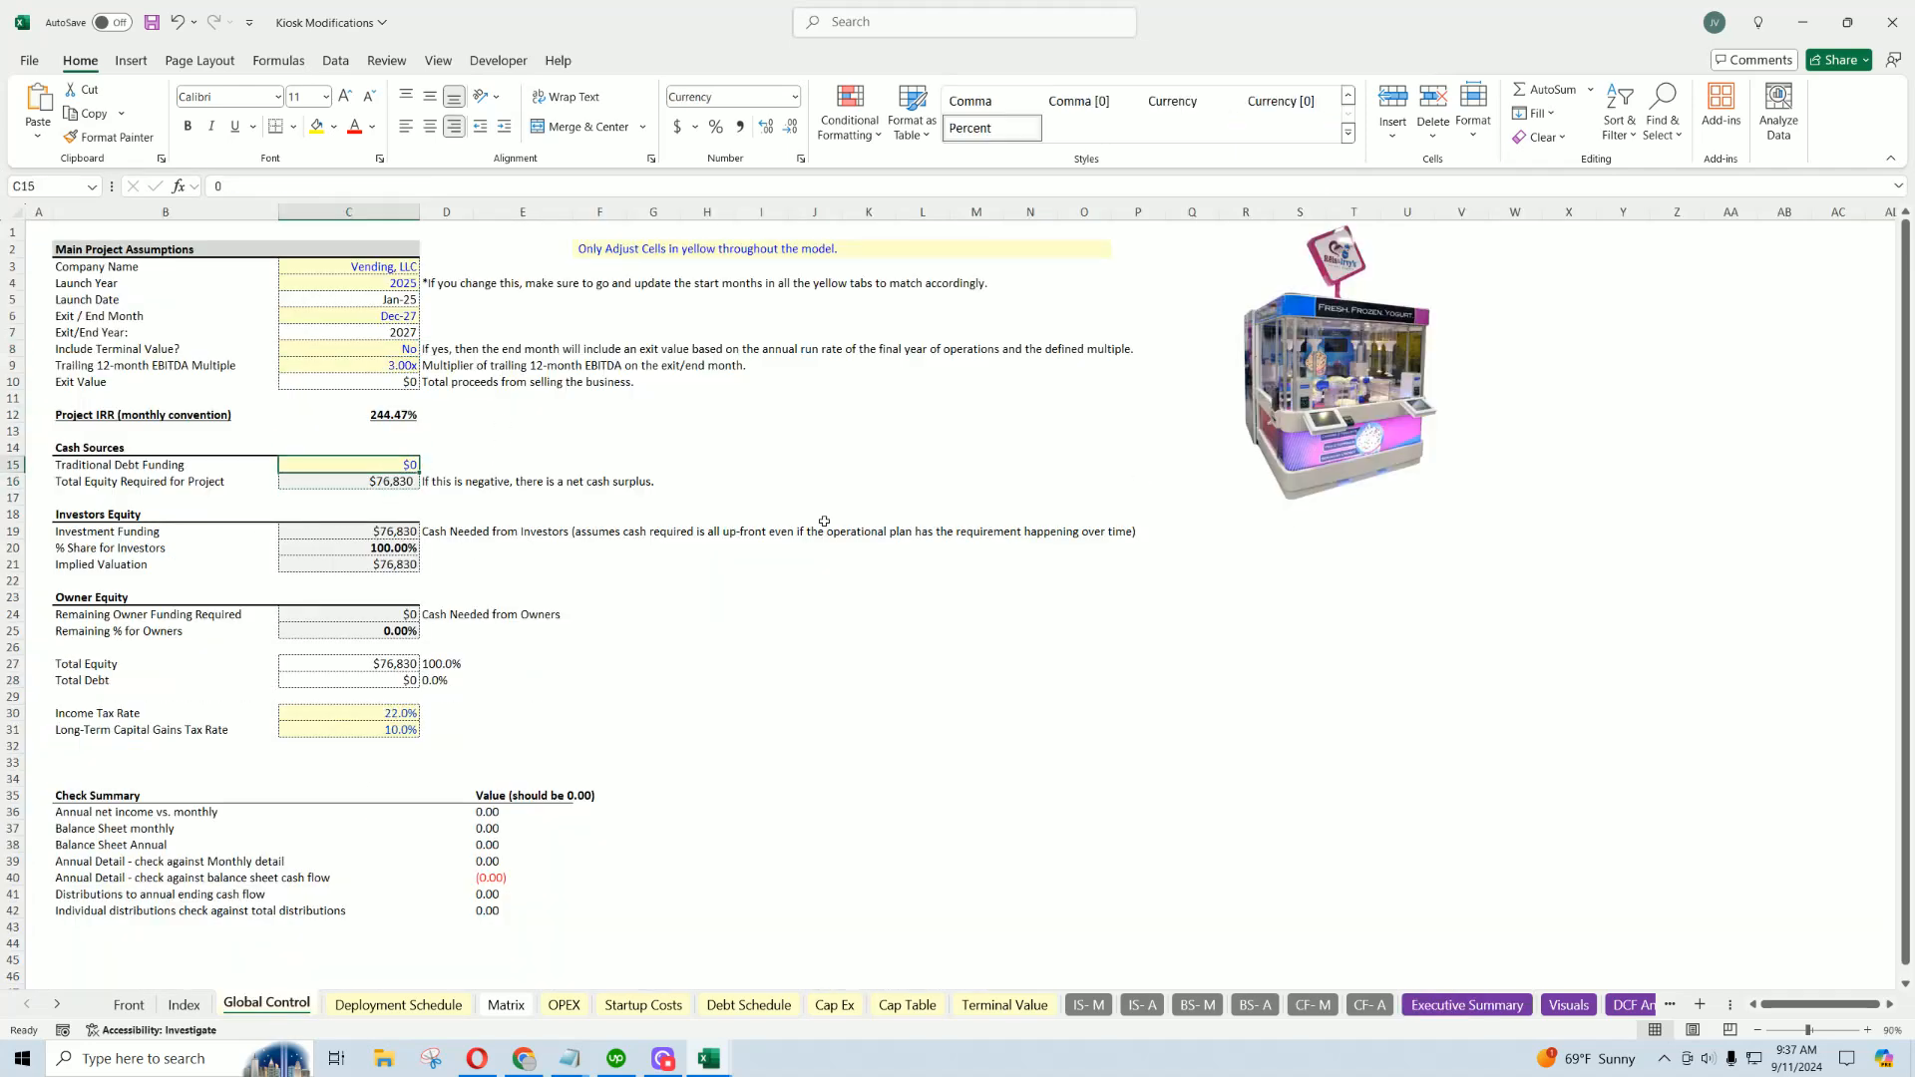
pyautogui.write('25000')
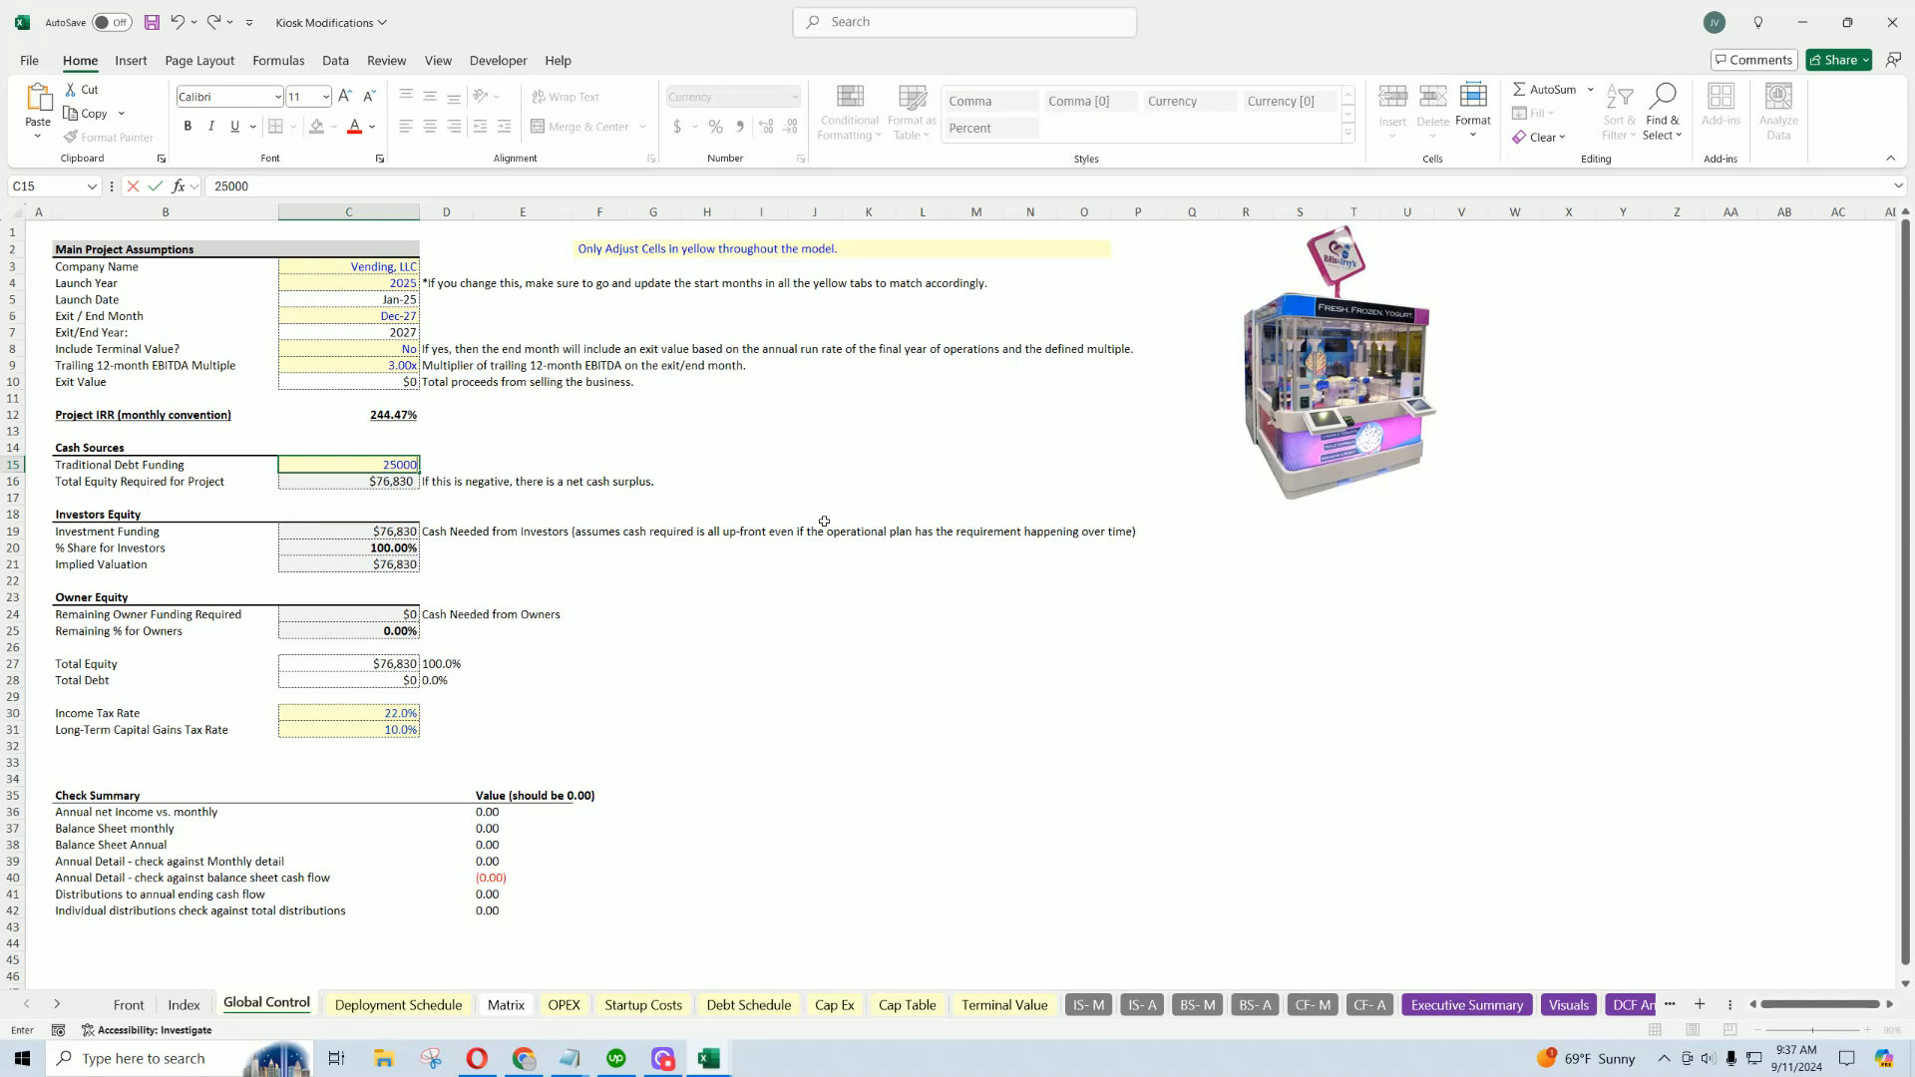
pyautogui.press('Return')
pyautogui.press('Up')
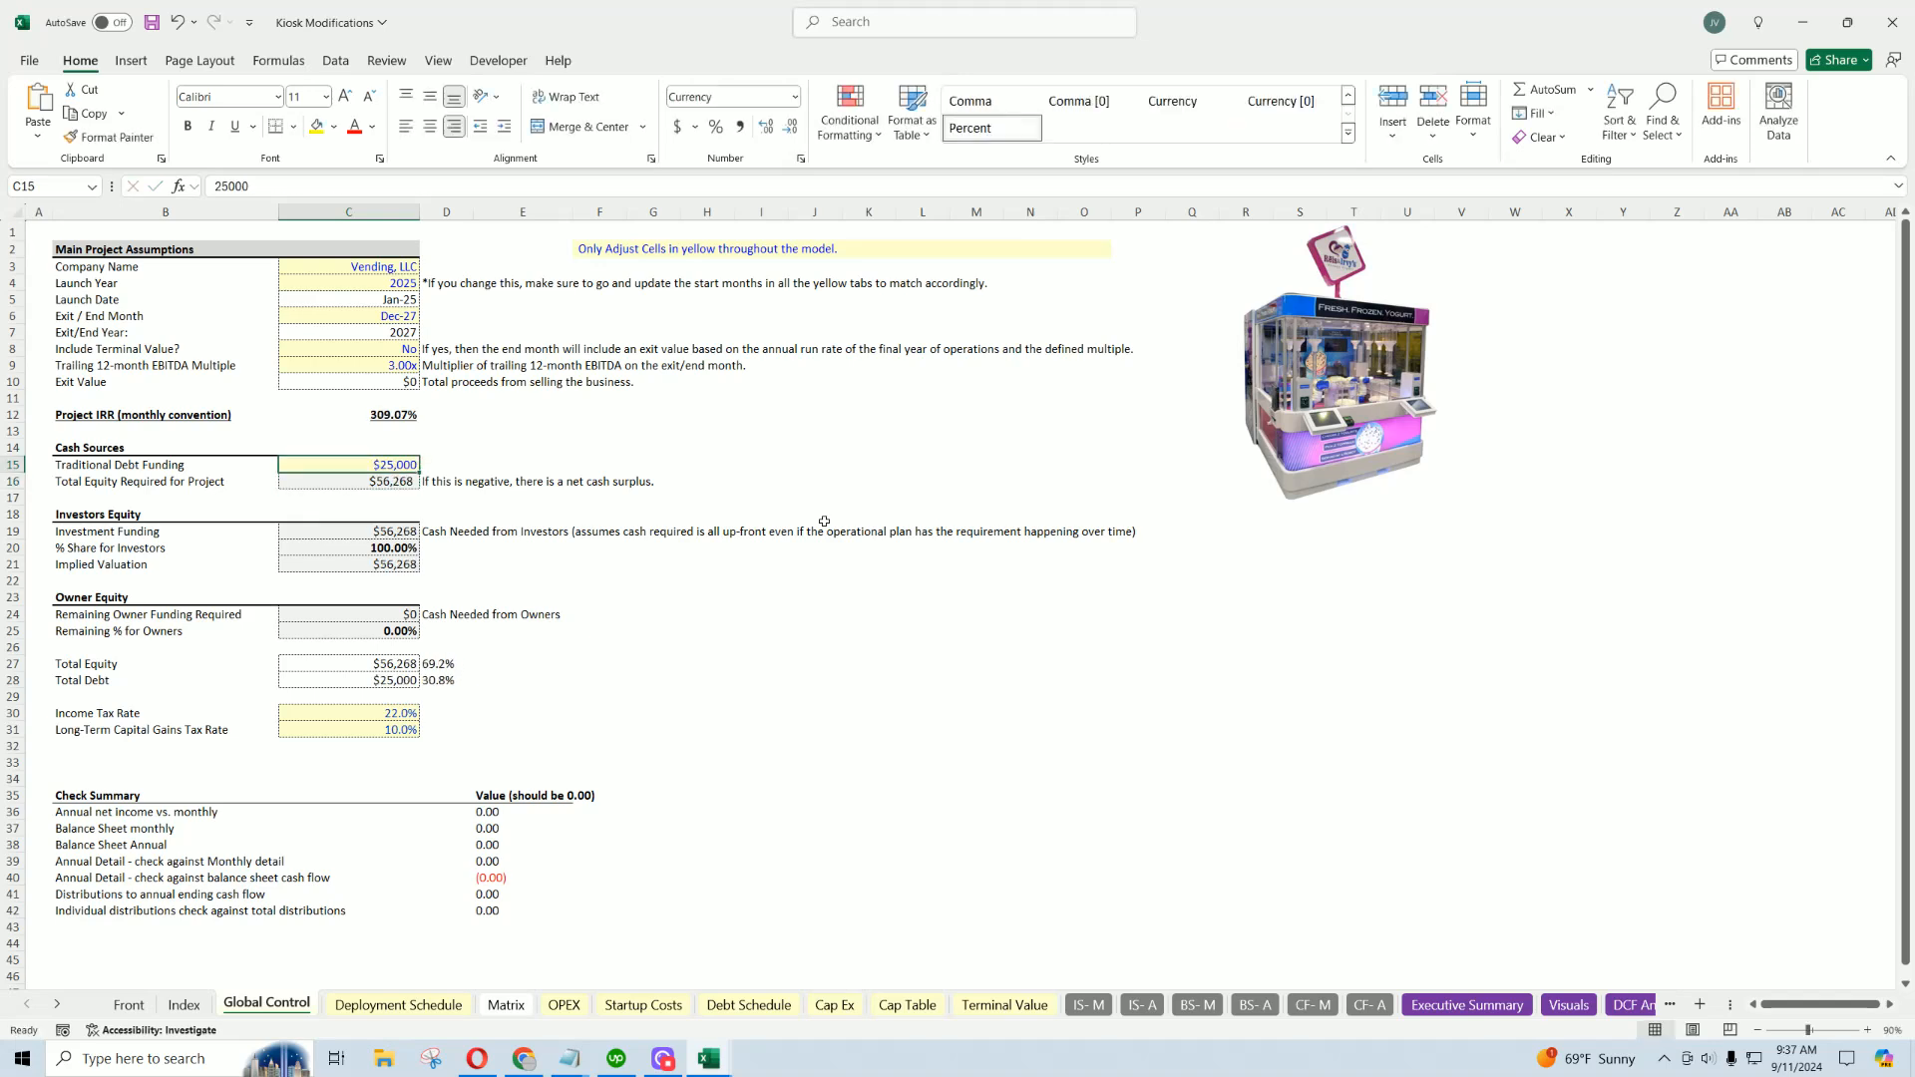
pyautogui.press('Down')
pyautogui.press('Up')
pyautogui.click(1466, 1005)
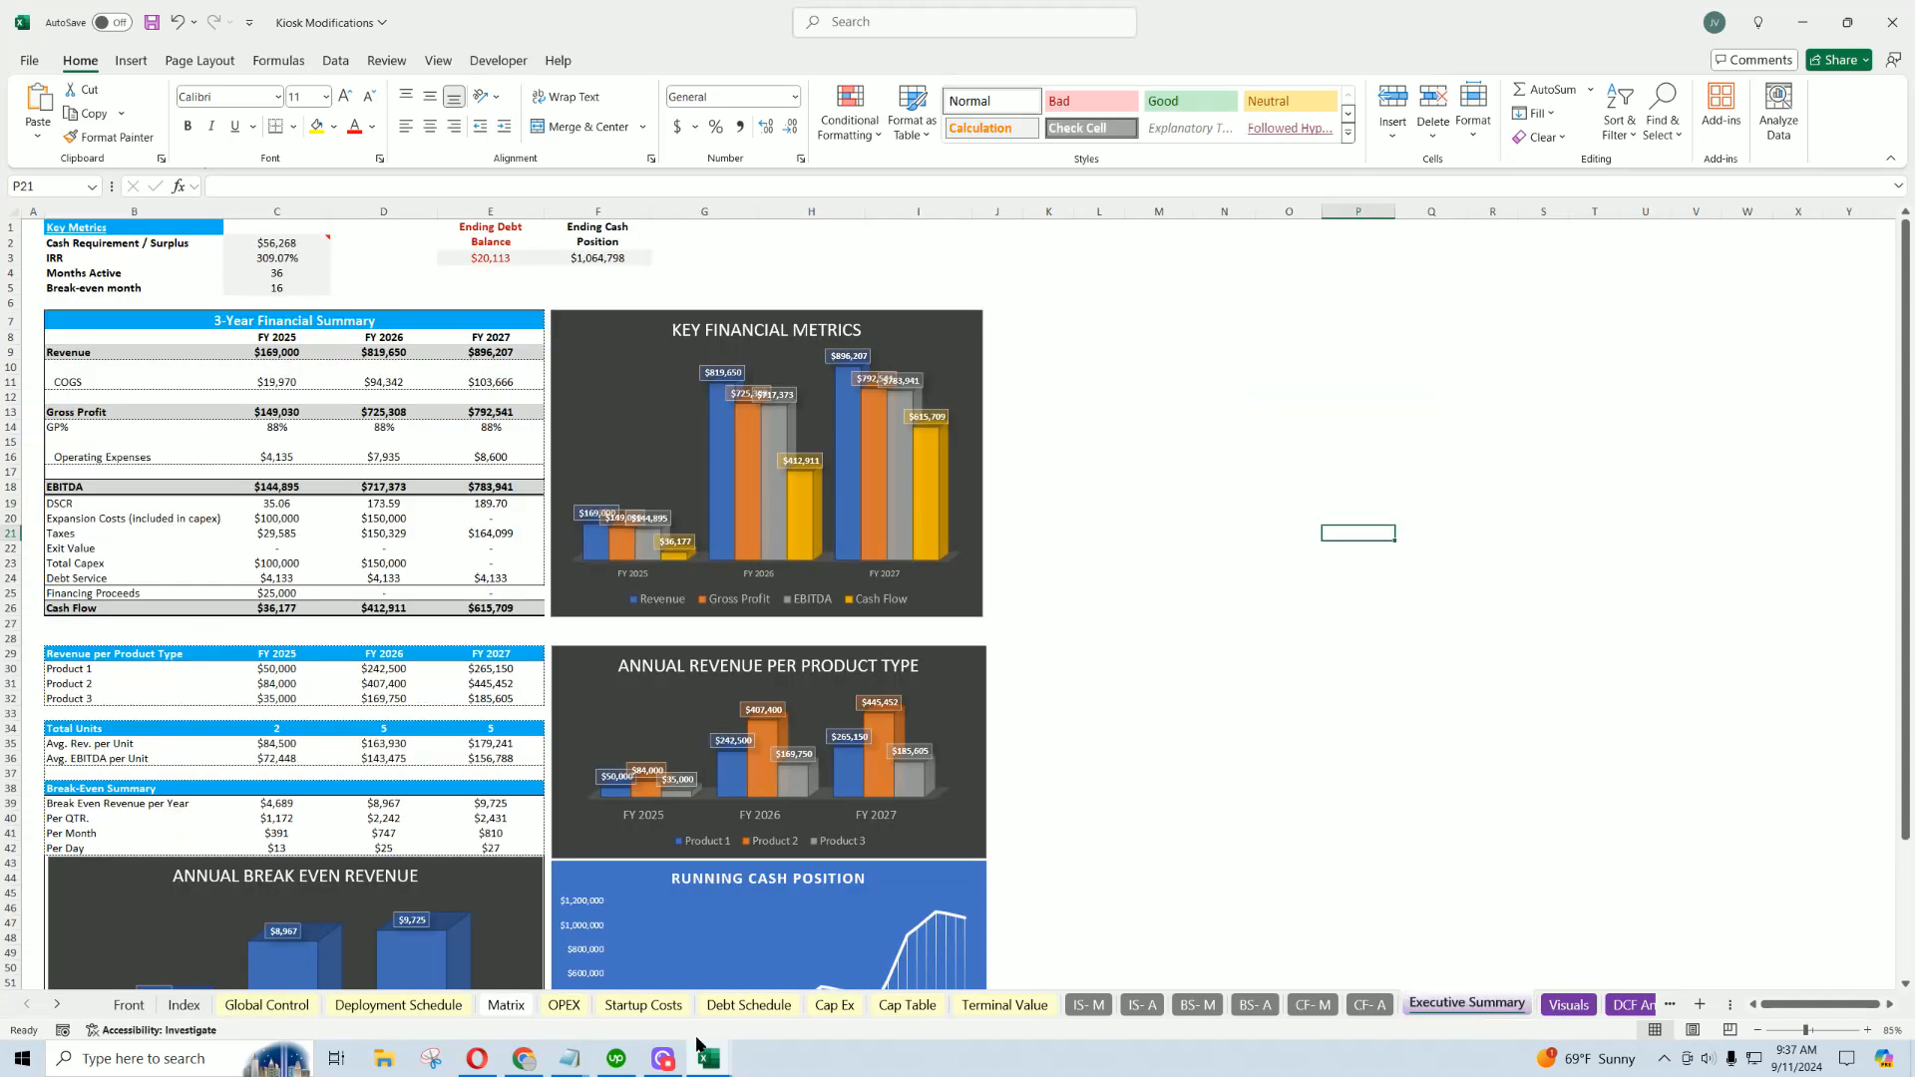
# Switch to the Automated Robotic Kiosk V3 workbook and review the five expansions and their kiosk counts on the Deployment Schedule.
pyautogui.click(723, 1073)
pyautogui.click(654, 993)
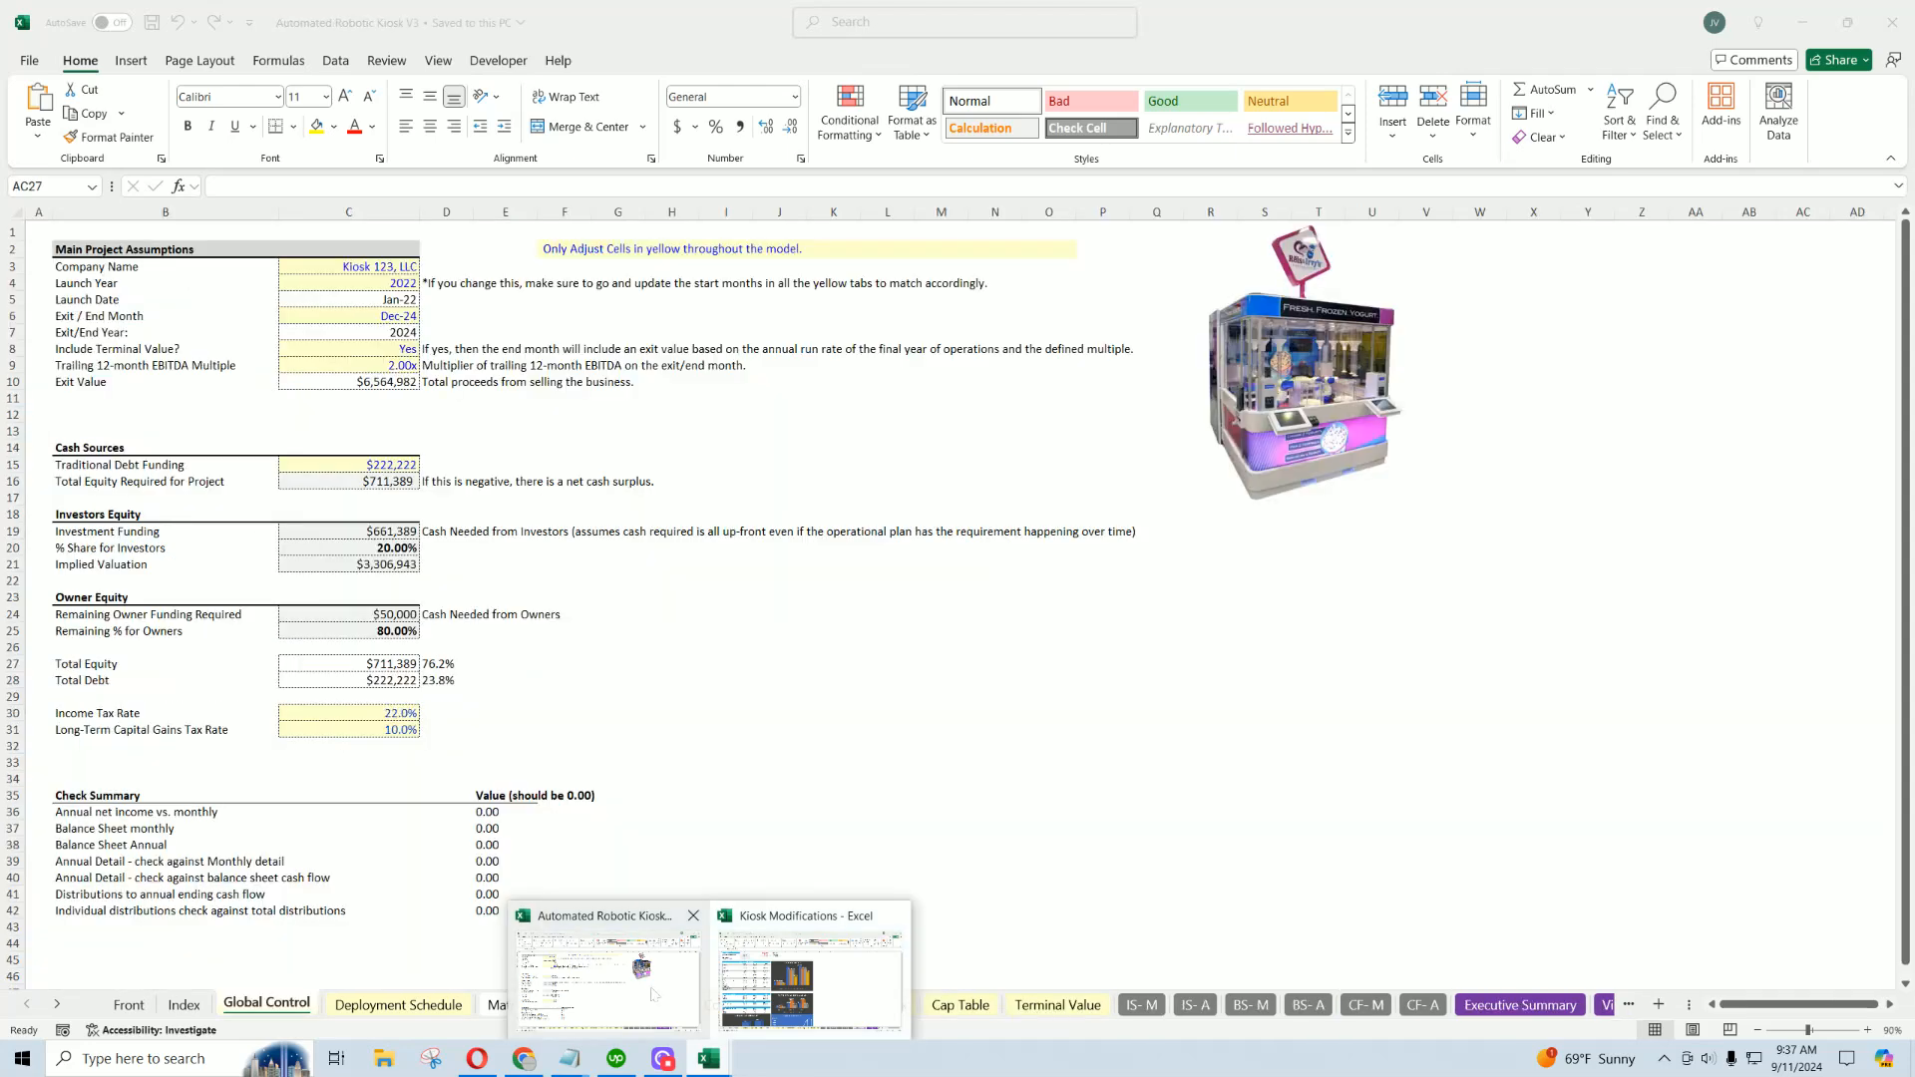
pyautogui.click(398, 1005)
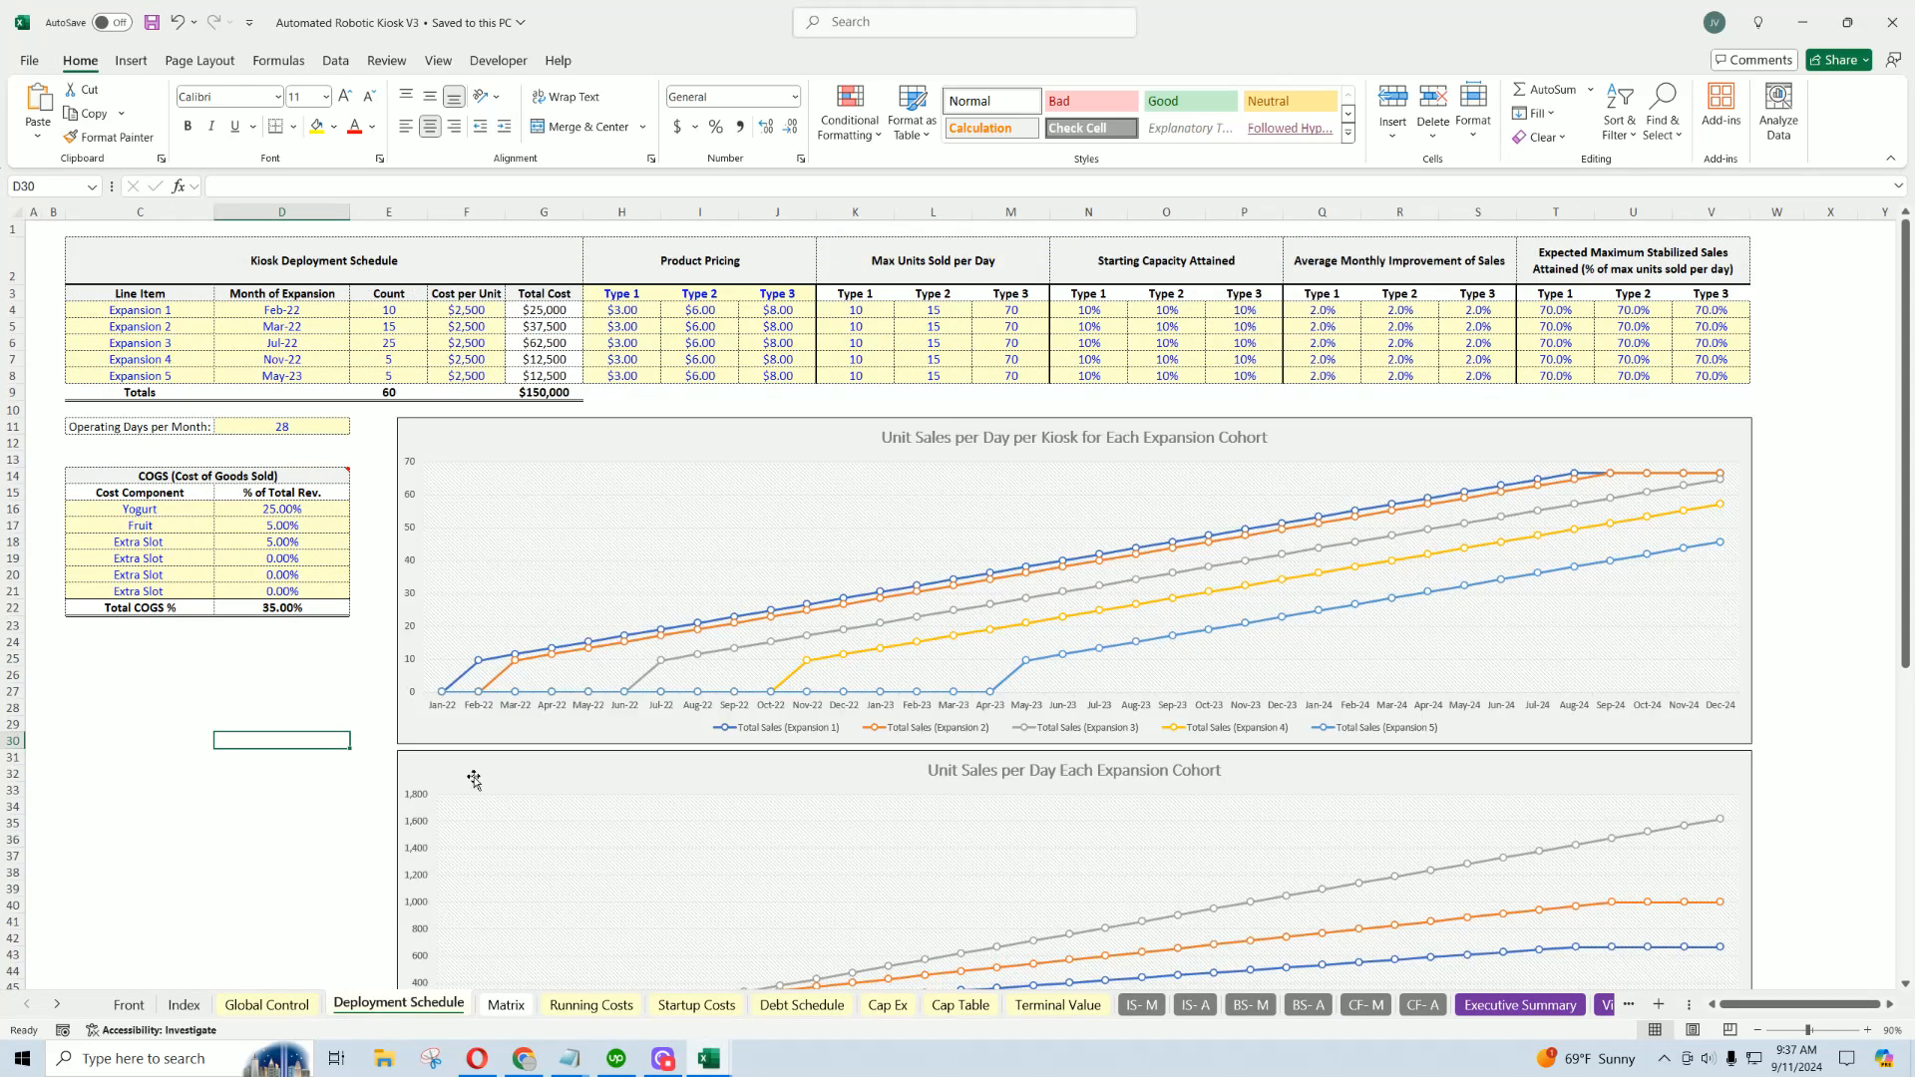
pyautogui.moveTo(152, 309); pyautogui.dragTo(1699, 374)
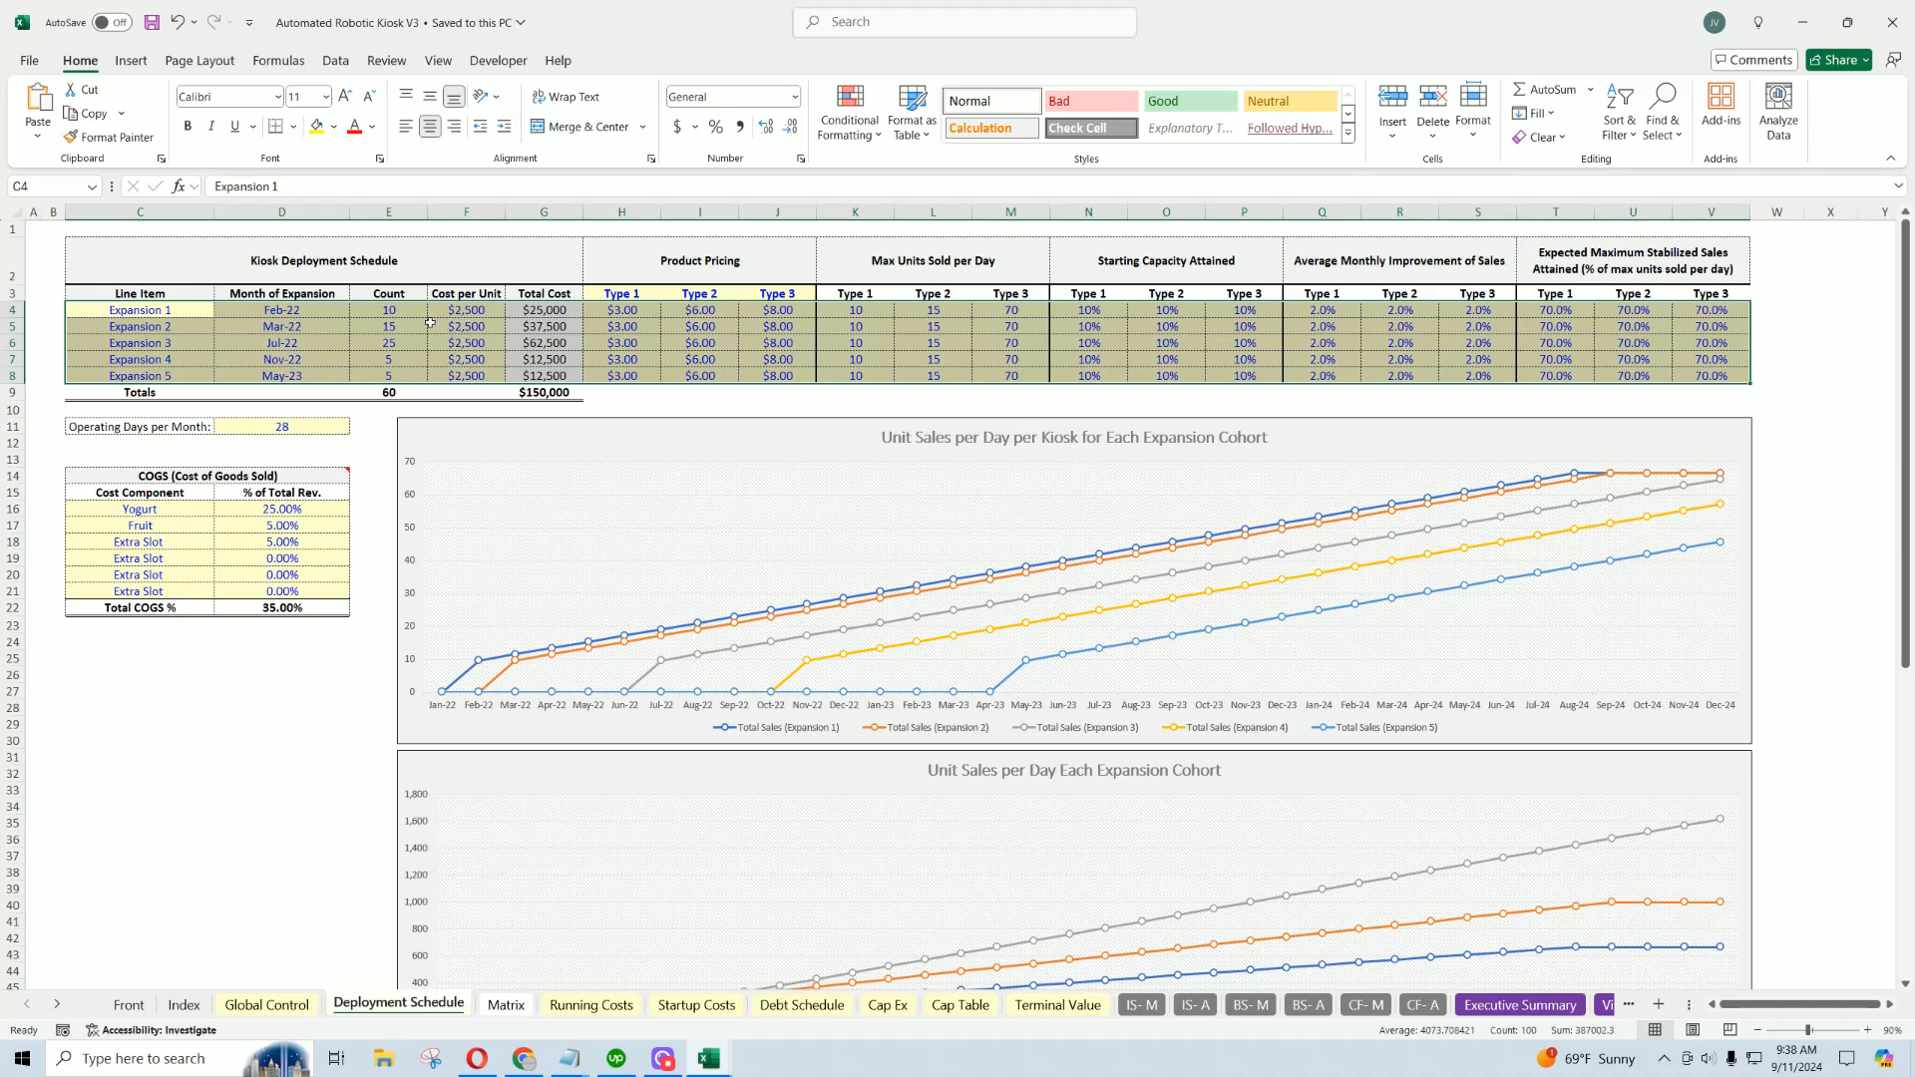
pyautogui.moveTo(150, 311); pyautogui.dragTo(1736, 379)
pyautogui.click(394, 327)
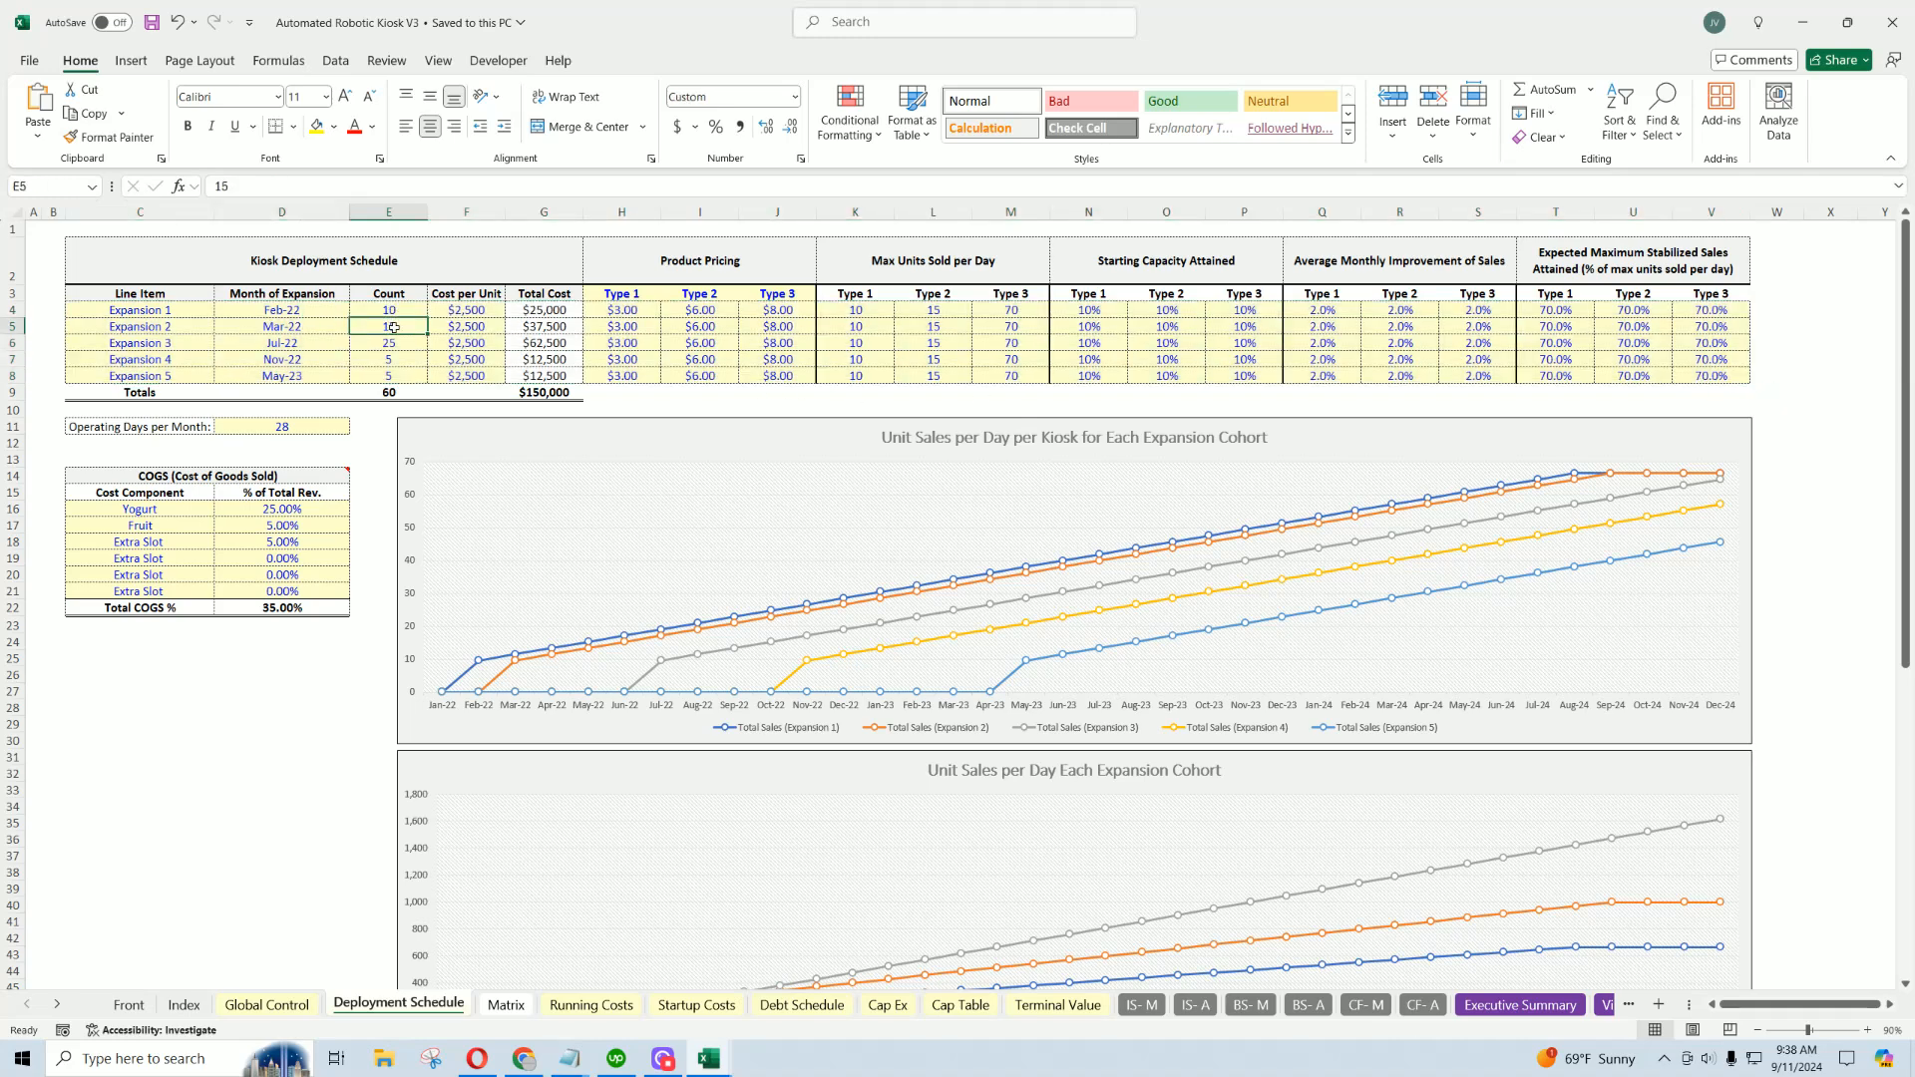
pyautogui.moveTo(401, 310); pyautogui.dragTo(401, 368)
pyautogui.click(400, 368)
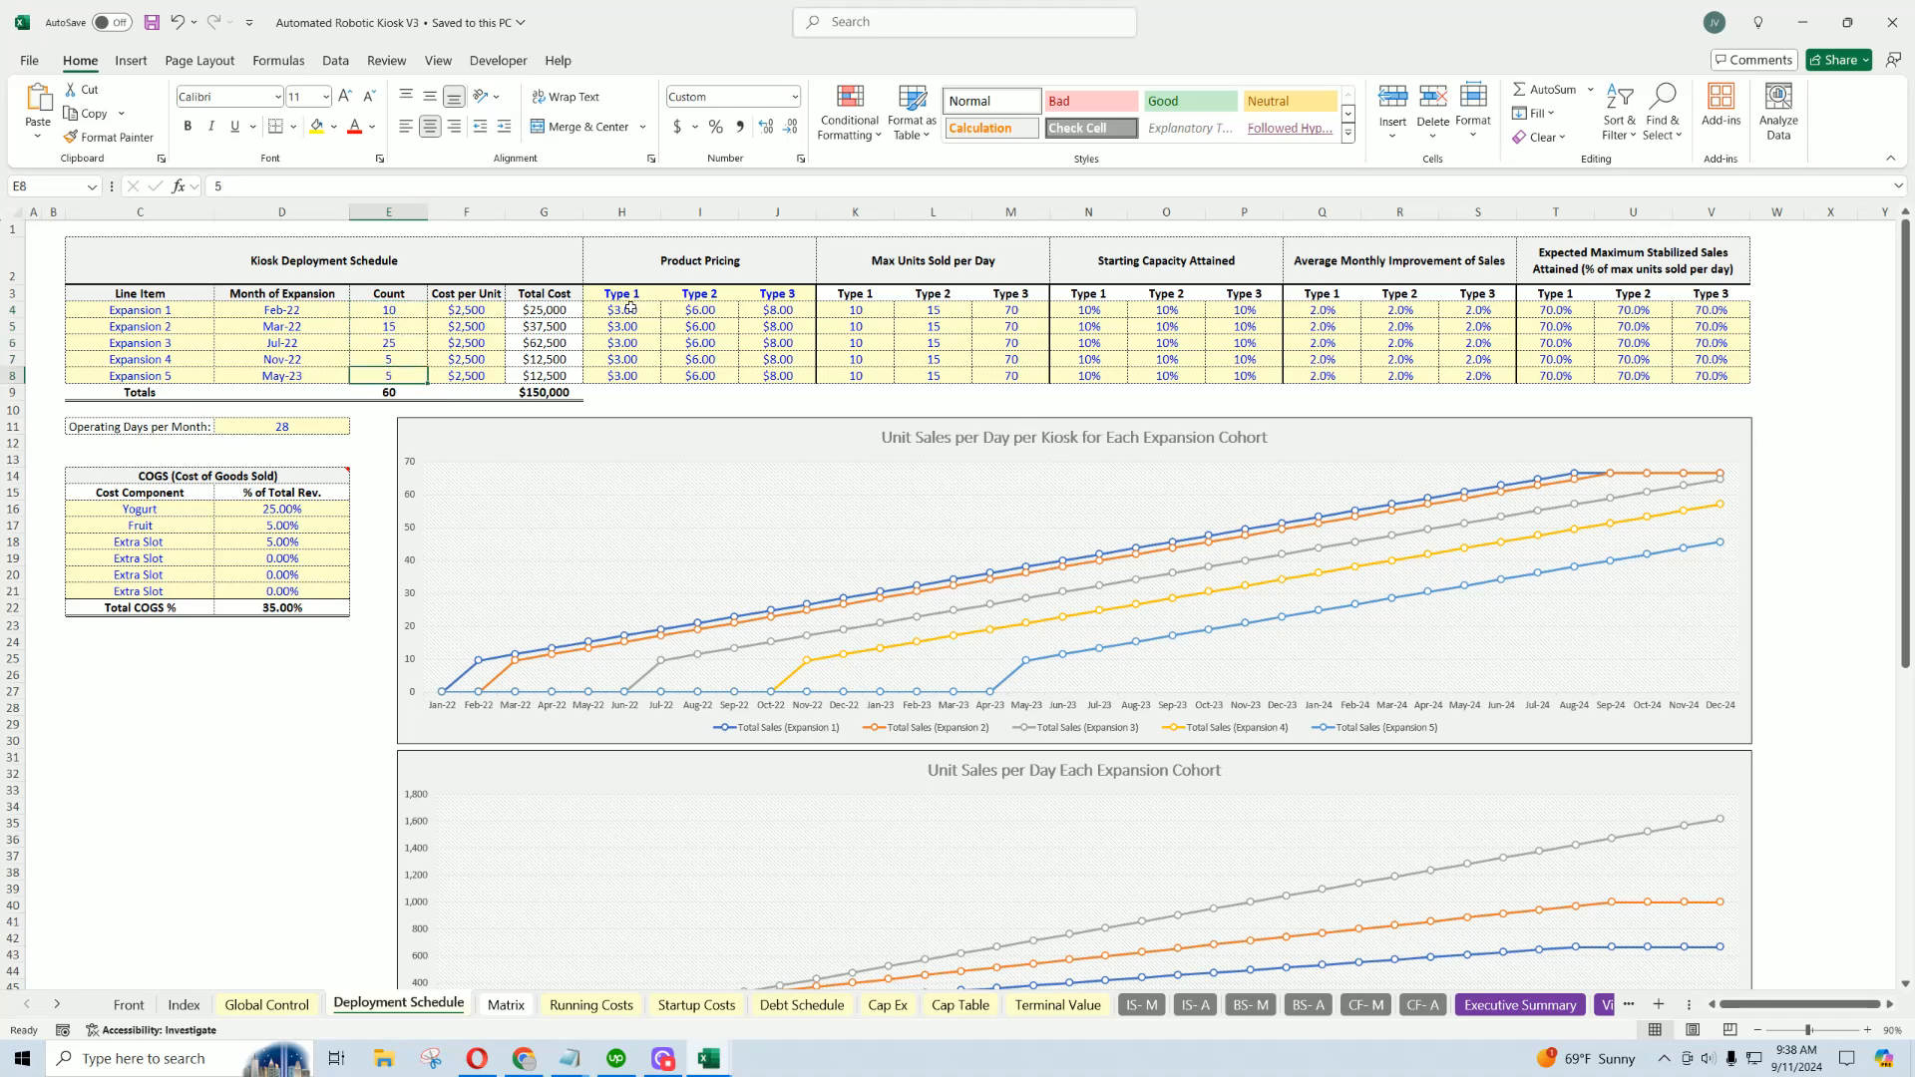
# Examine the Deployment Schedule's product pricing, expected maximum stabilized sales, COGS components, product types and unit sales charts.
pyautogui.moveTo(632, 309); pyautogui.dragTo(751, 310)
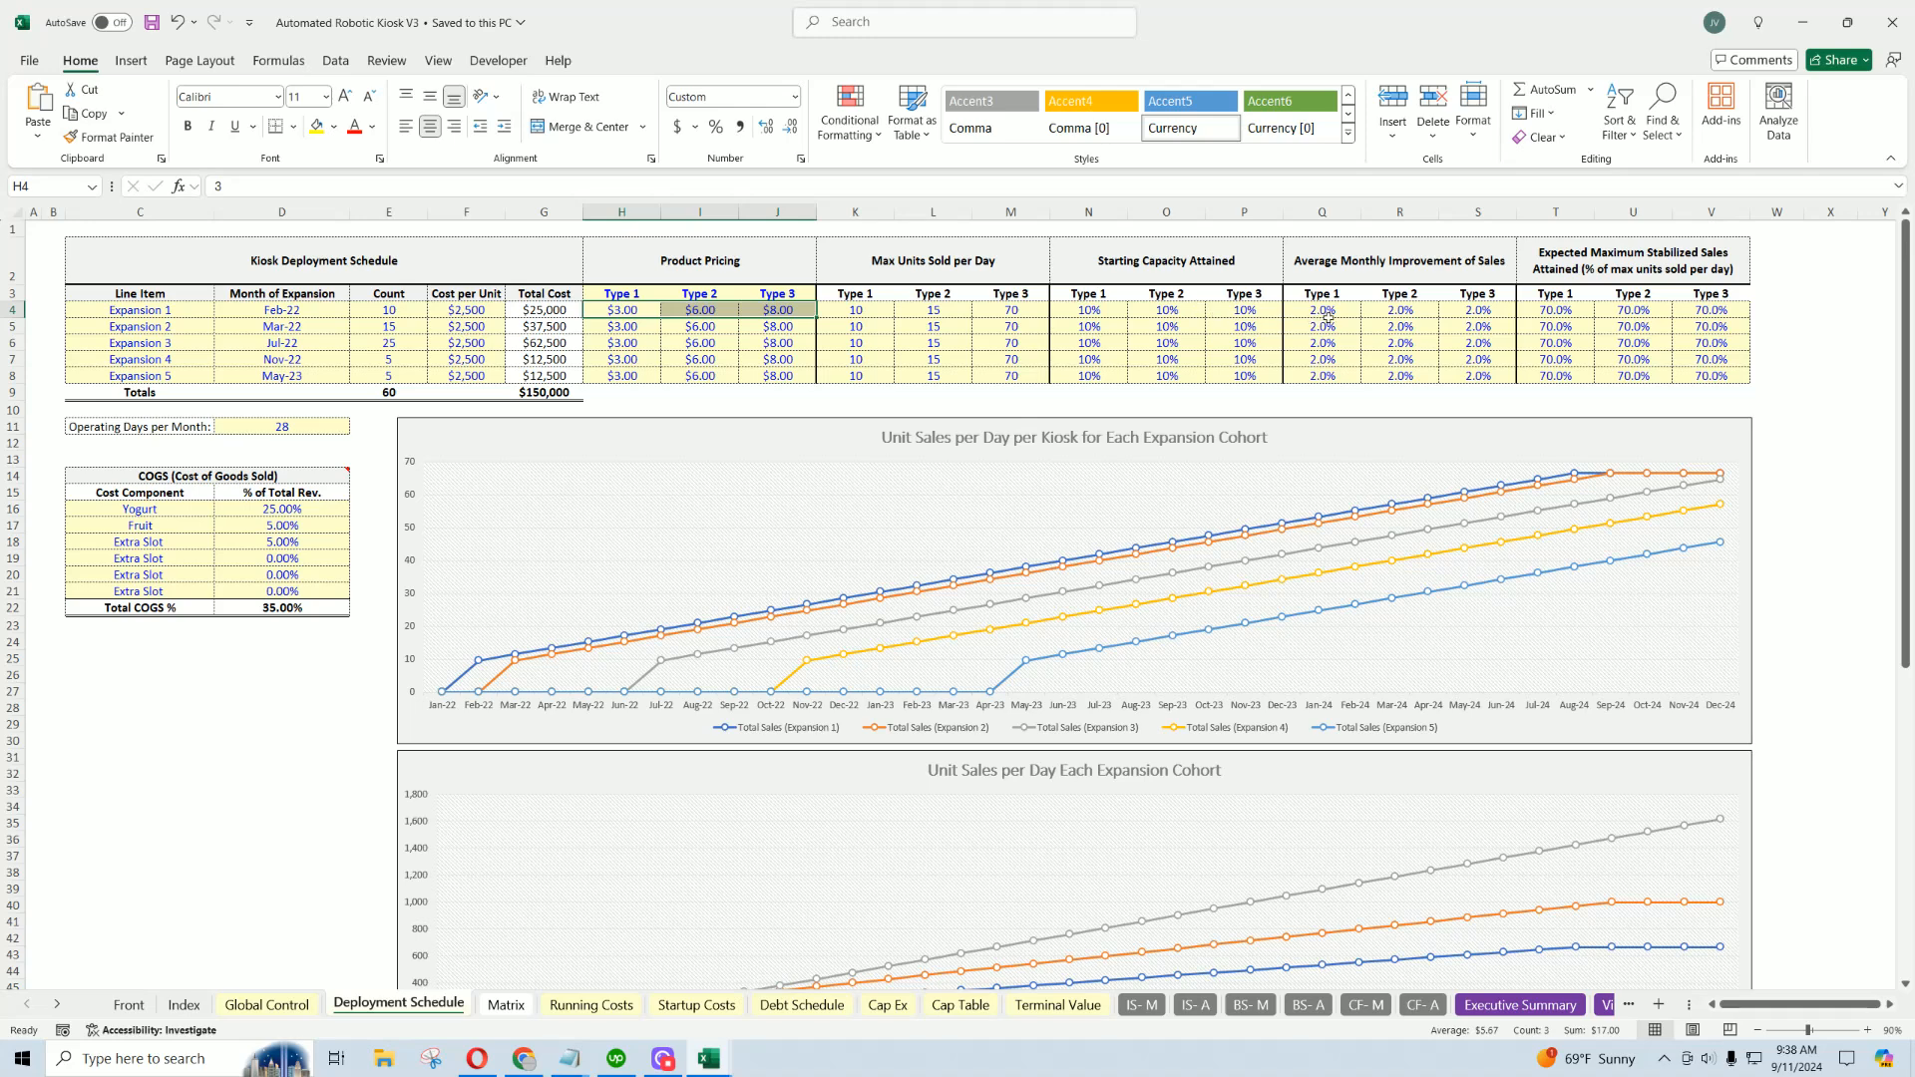
pyautogui.click(1563, 312)
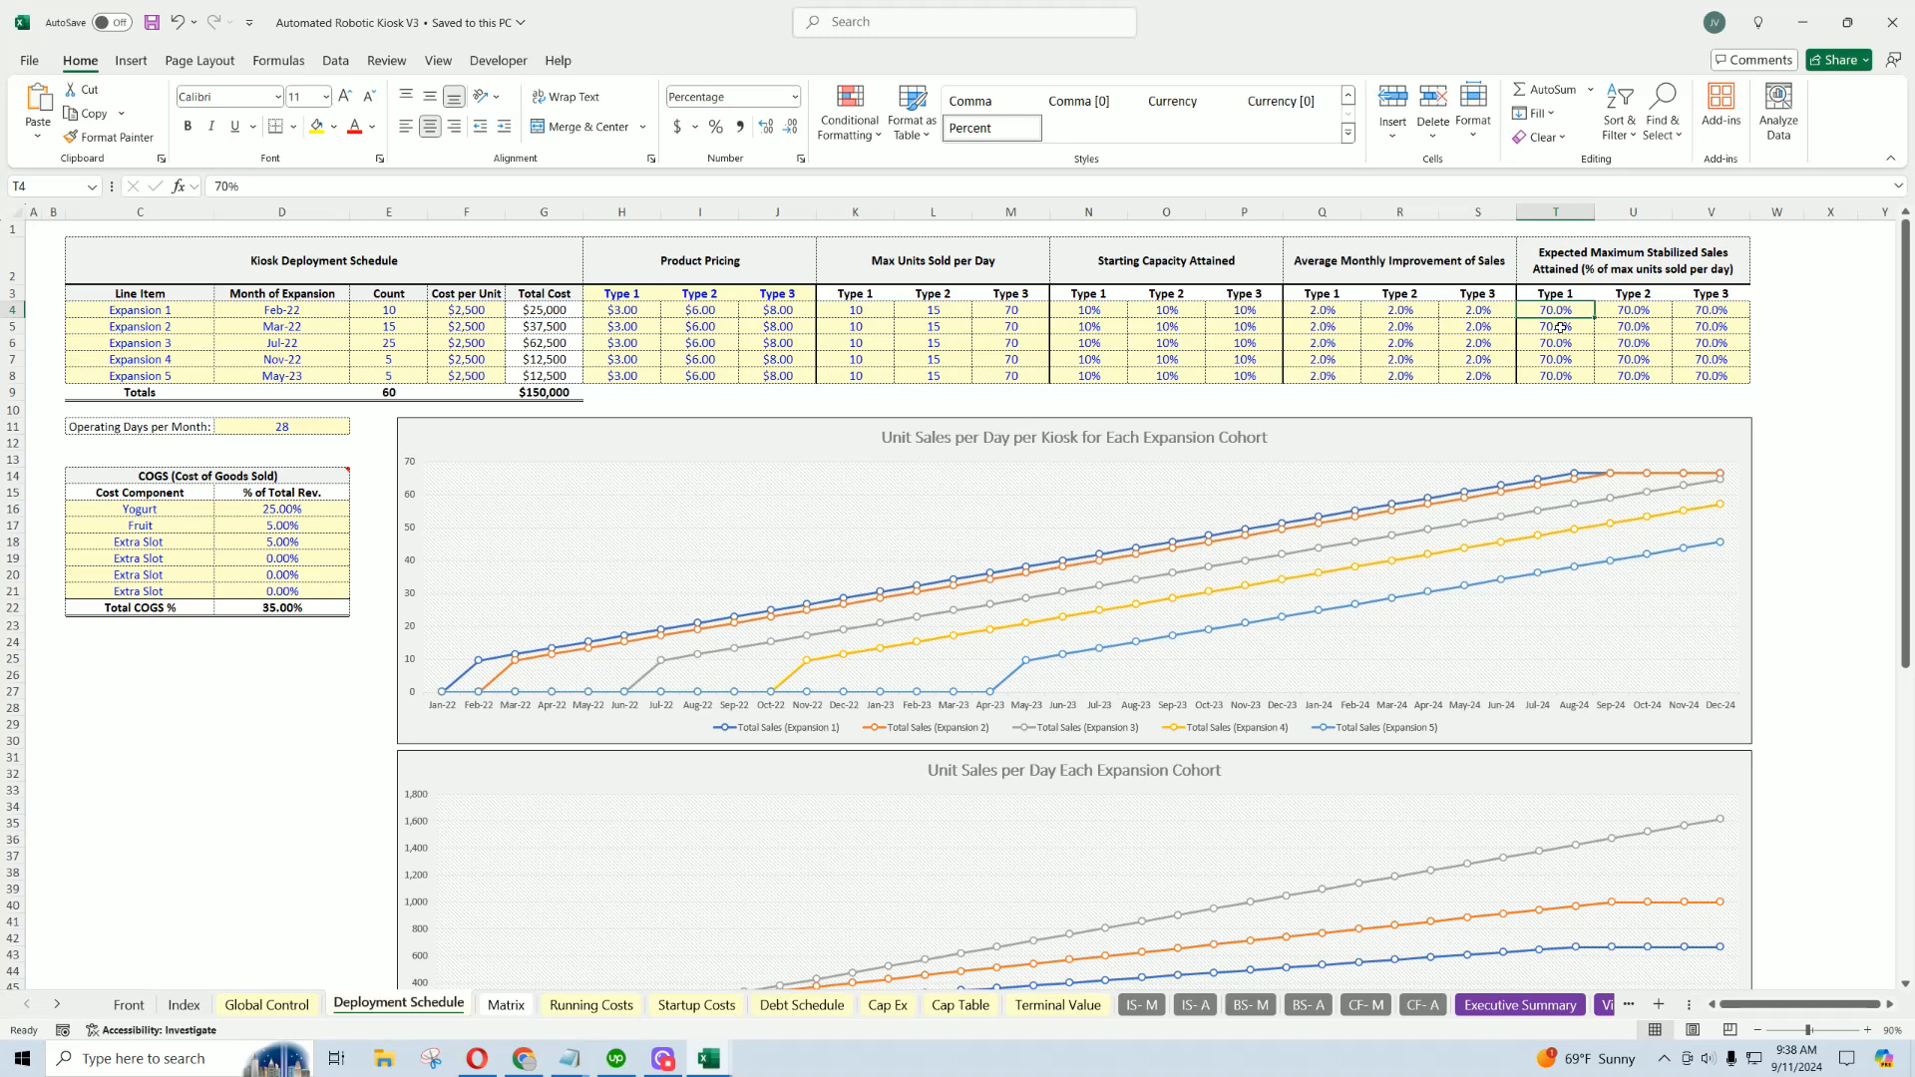
pyautogui.click(412, 311)
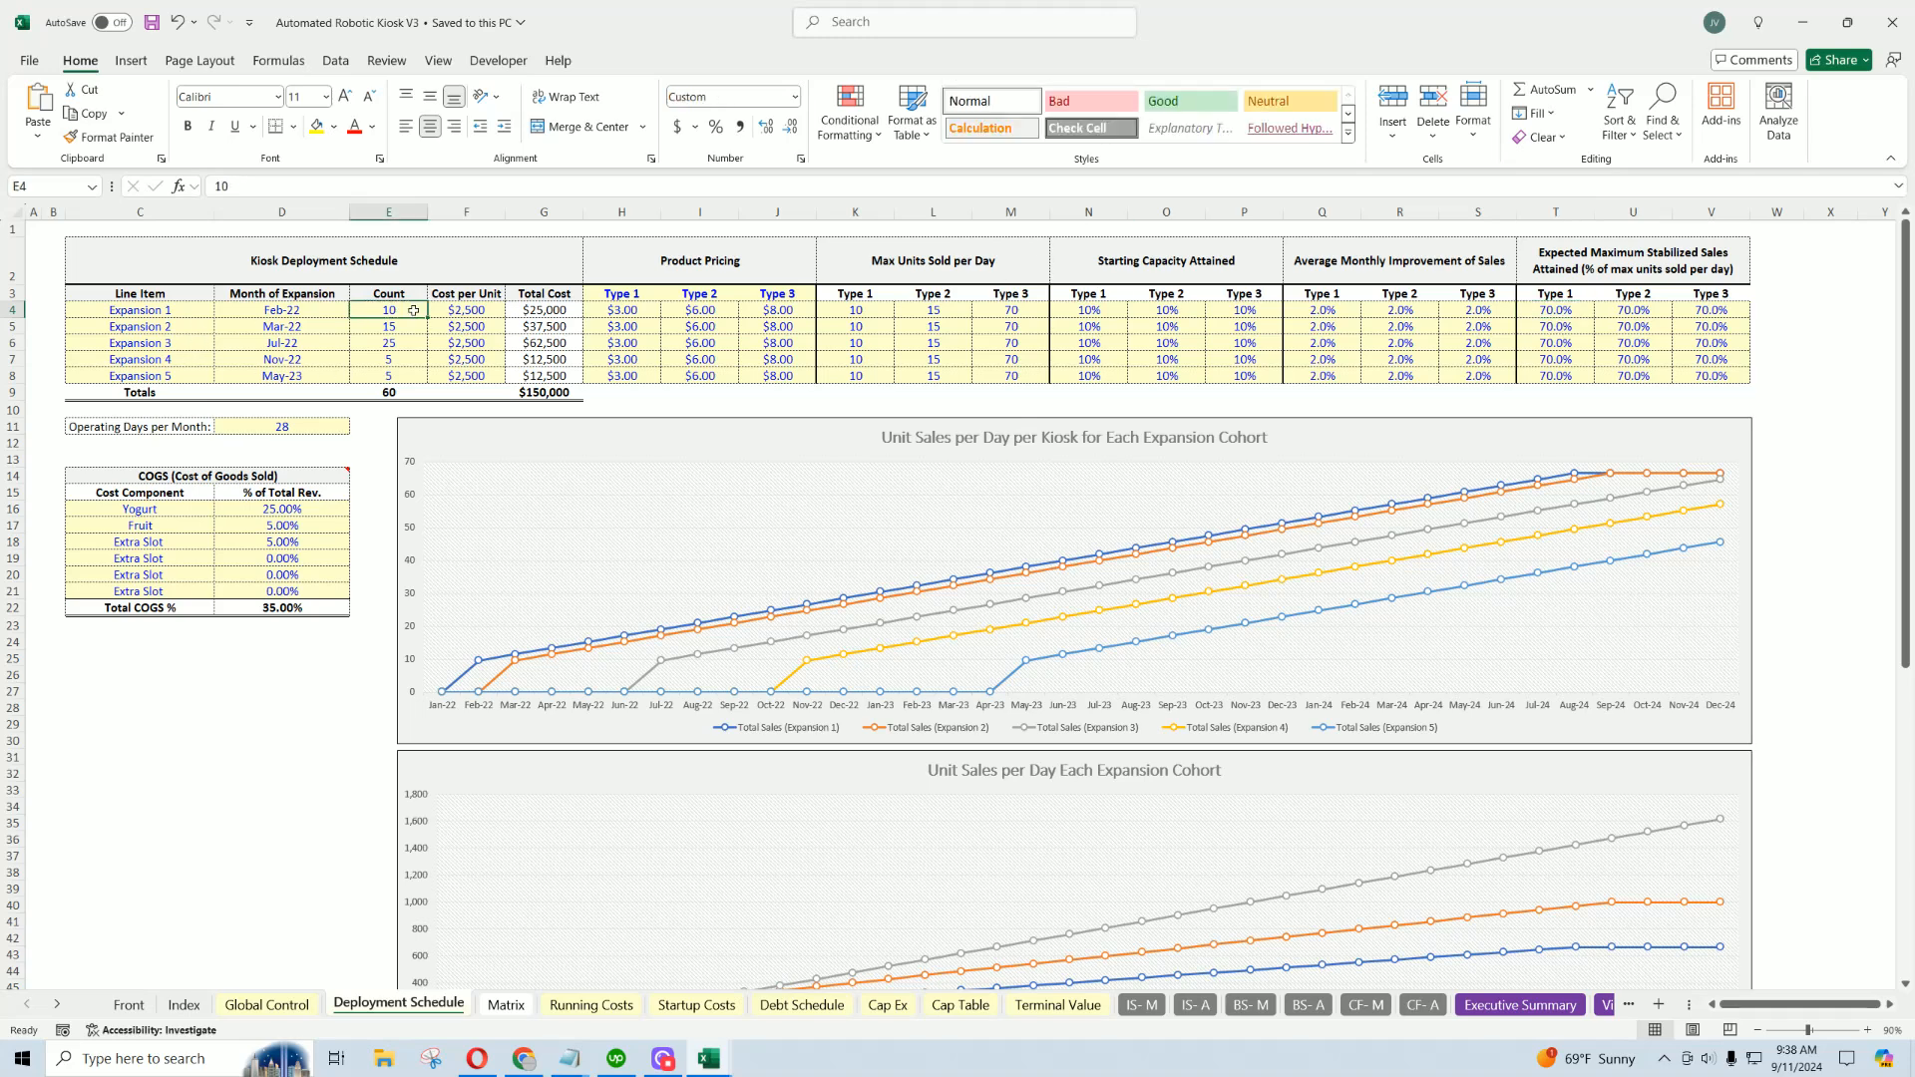
pyautogui.moveTo(161, 509); pyautogui.dragTo(185, 587)
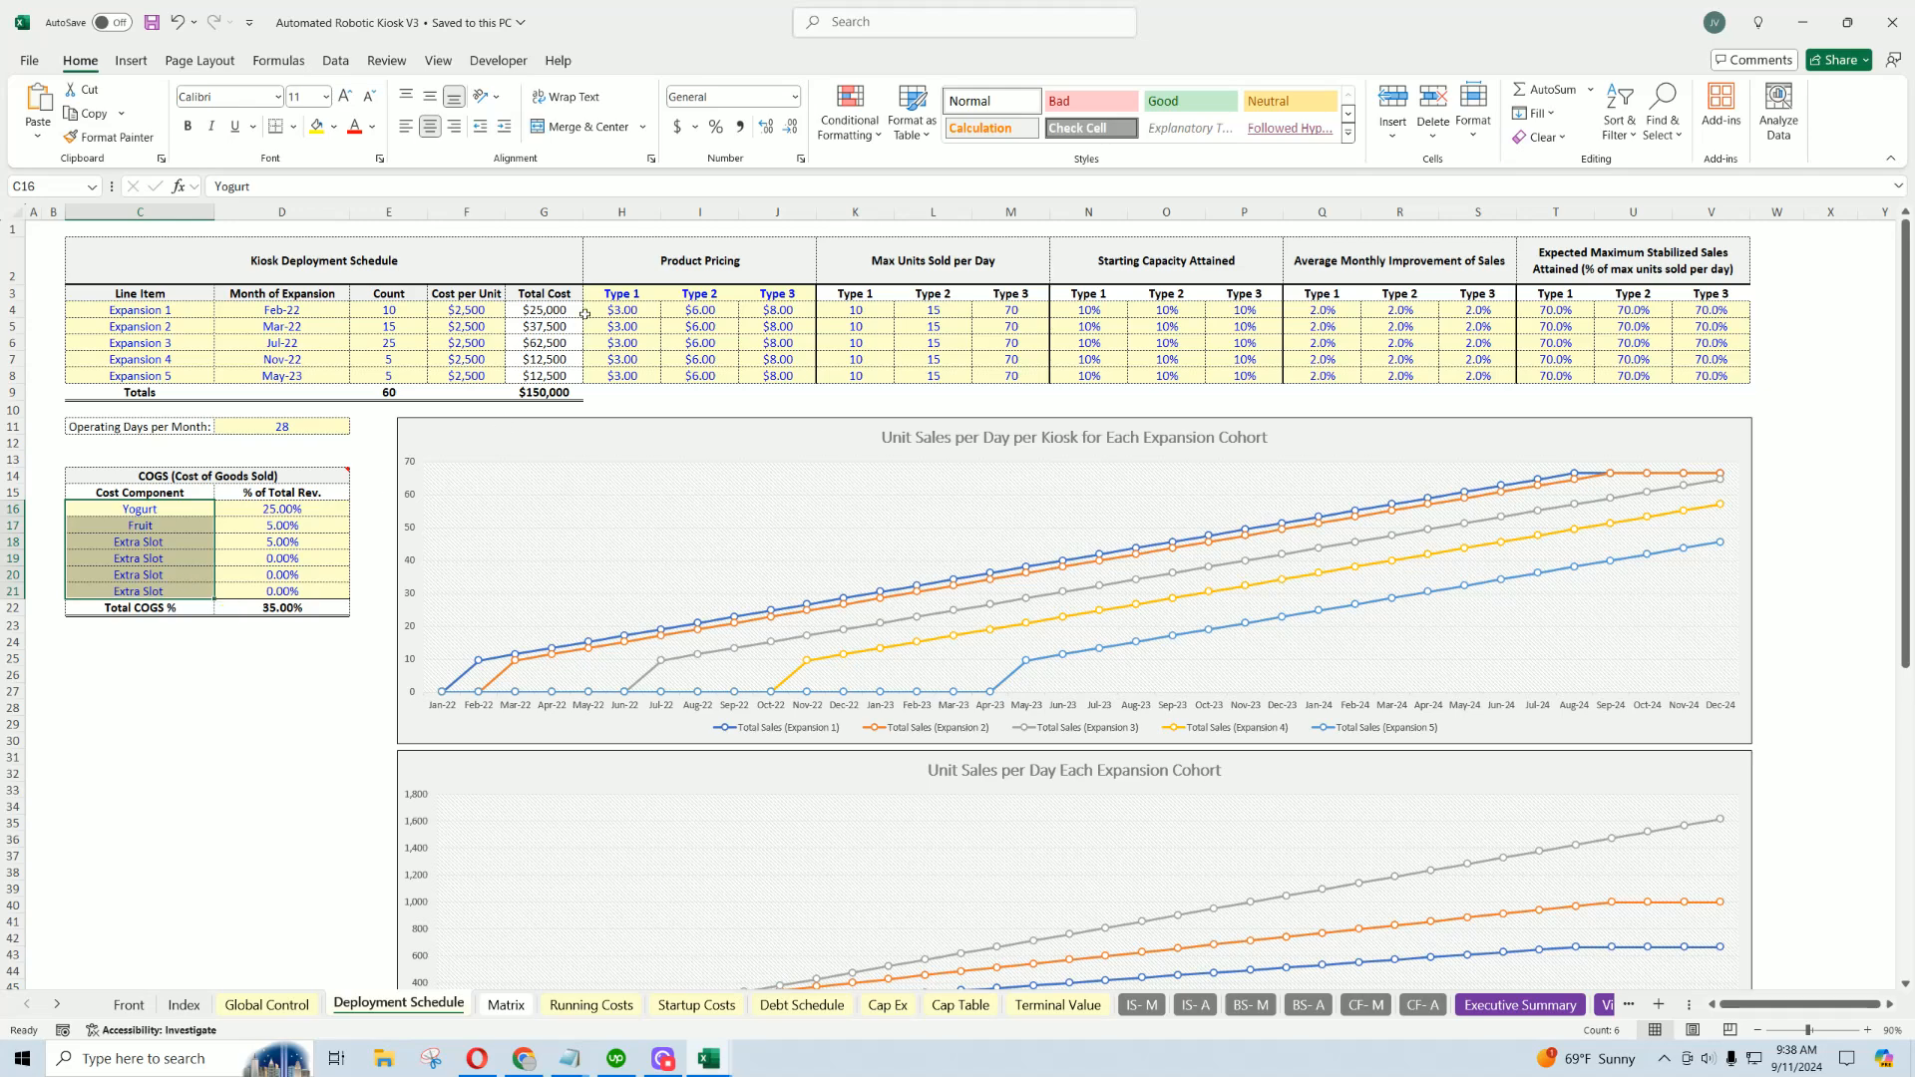
pyautogui.moveTo(619, 293); pyautogui.dragTo(813, 299)
pyautogui.scroll(-10, 689, 626)
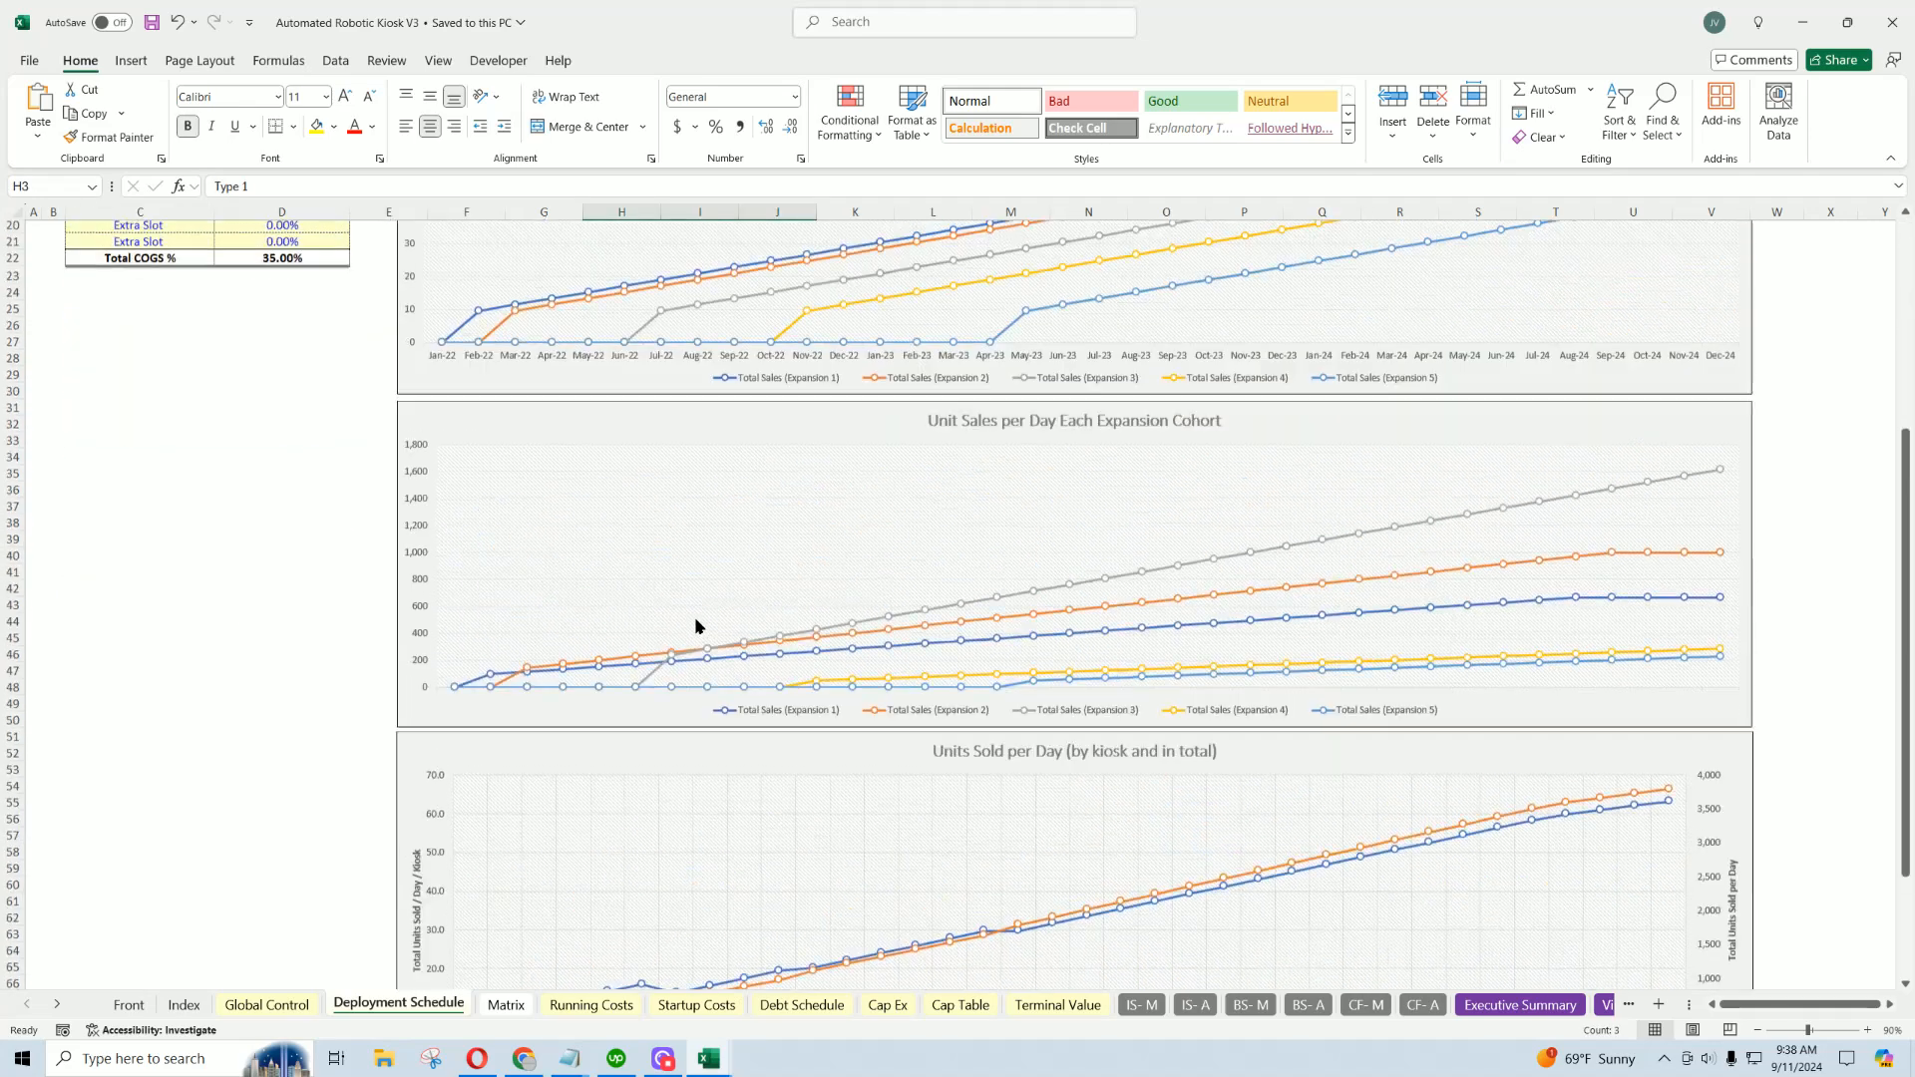
pyautogui.scroll(10, 698, 619)
pyautogui.scroll(1, 701, 613)
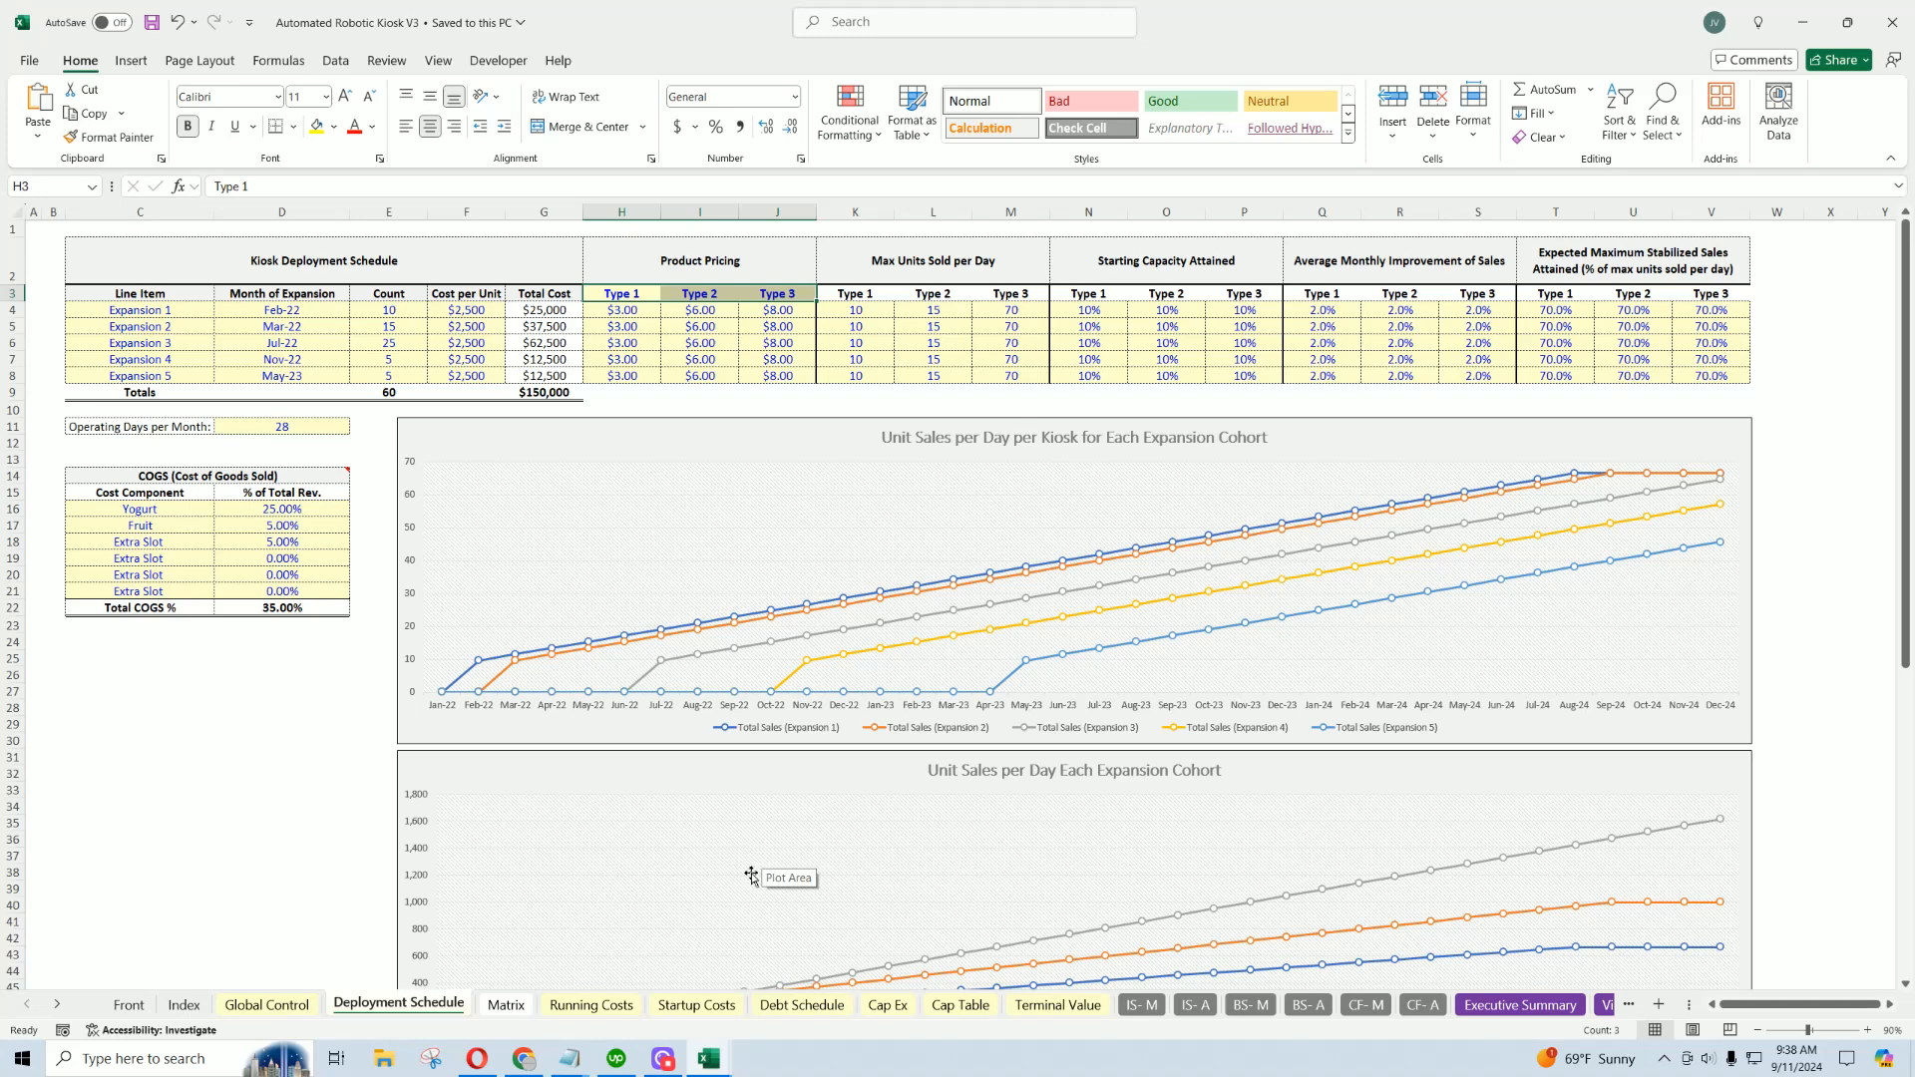
# Review the Running Costs, Executive Summary and monthly financial statement sheets, and return to Global Control.
pyautogui.click(589, 1006)
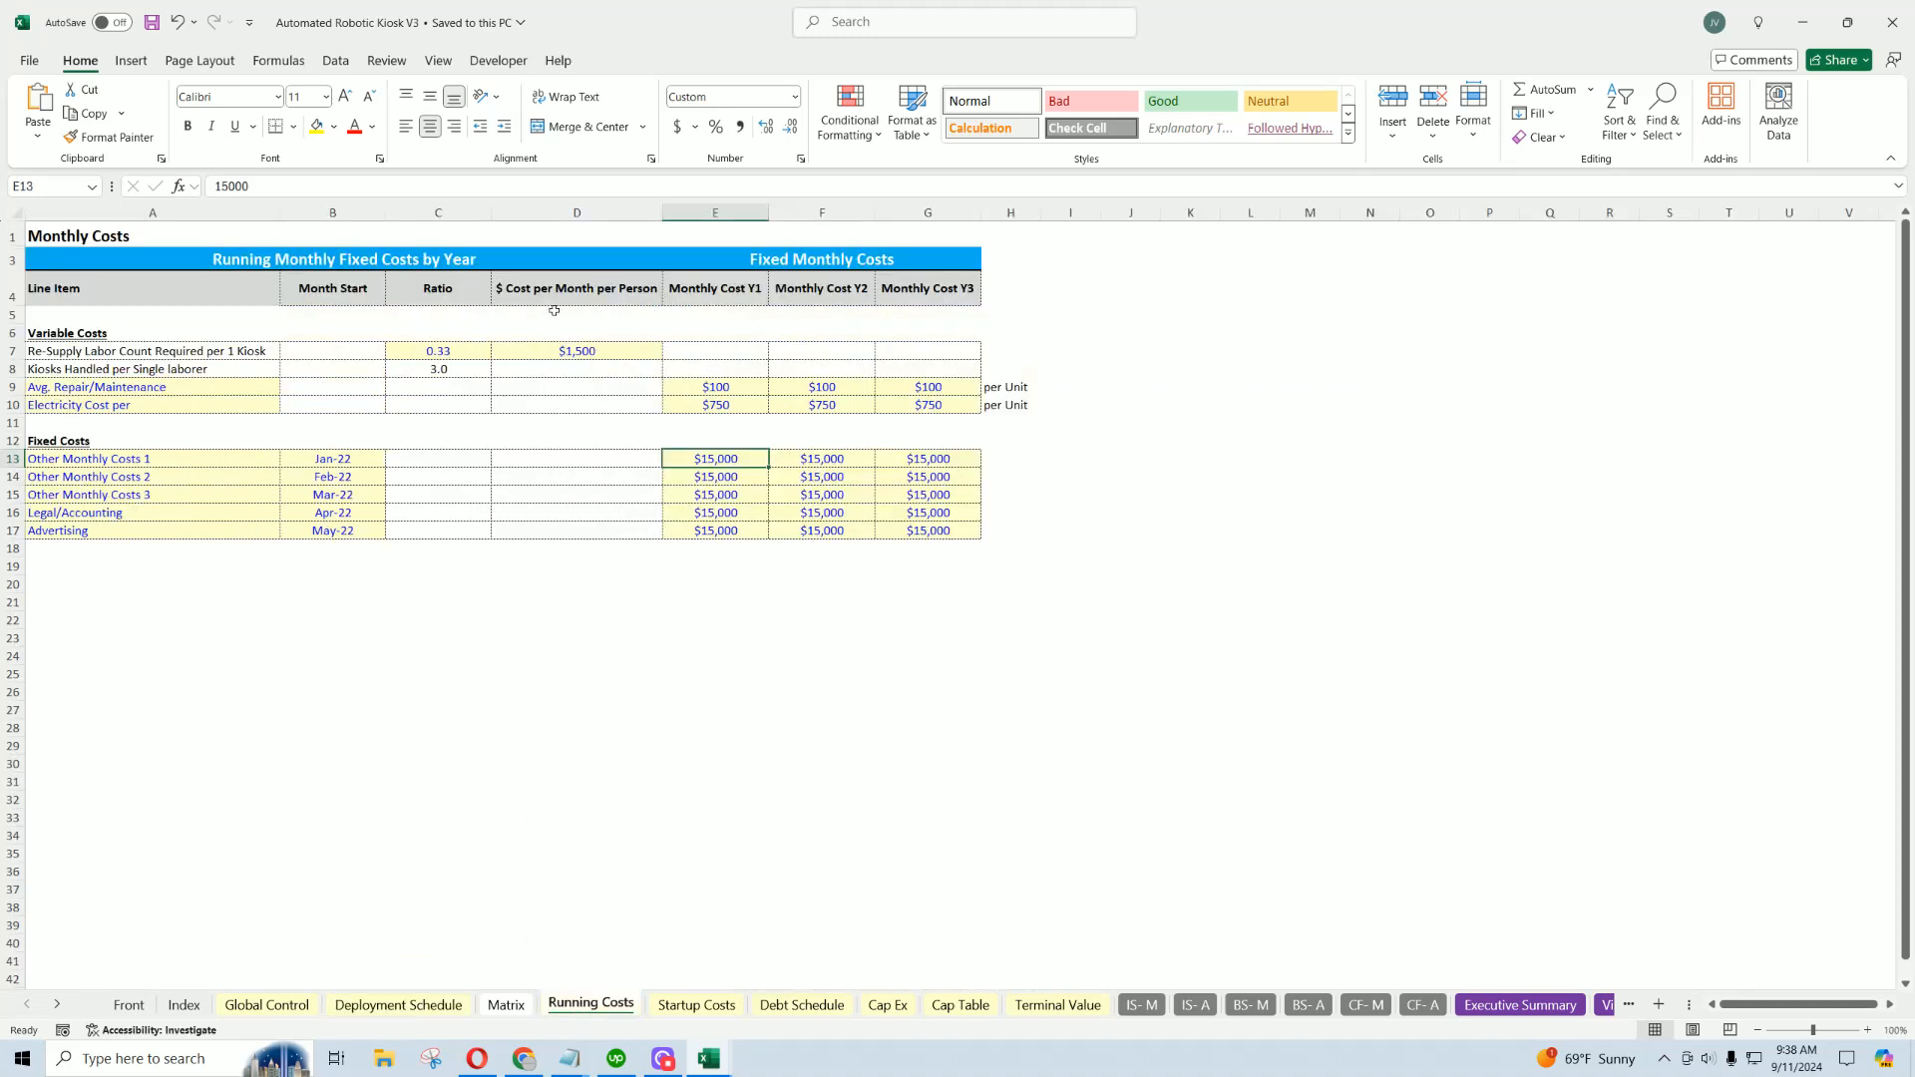
pyautogui.click(1506, 1006)
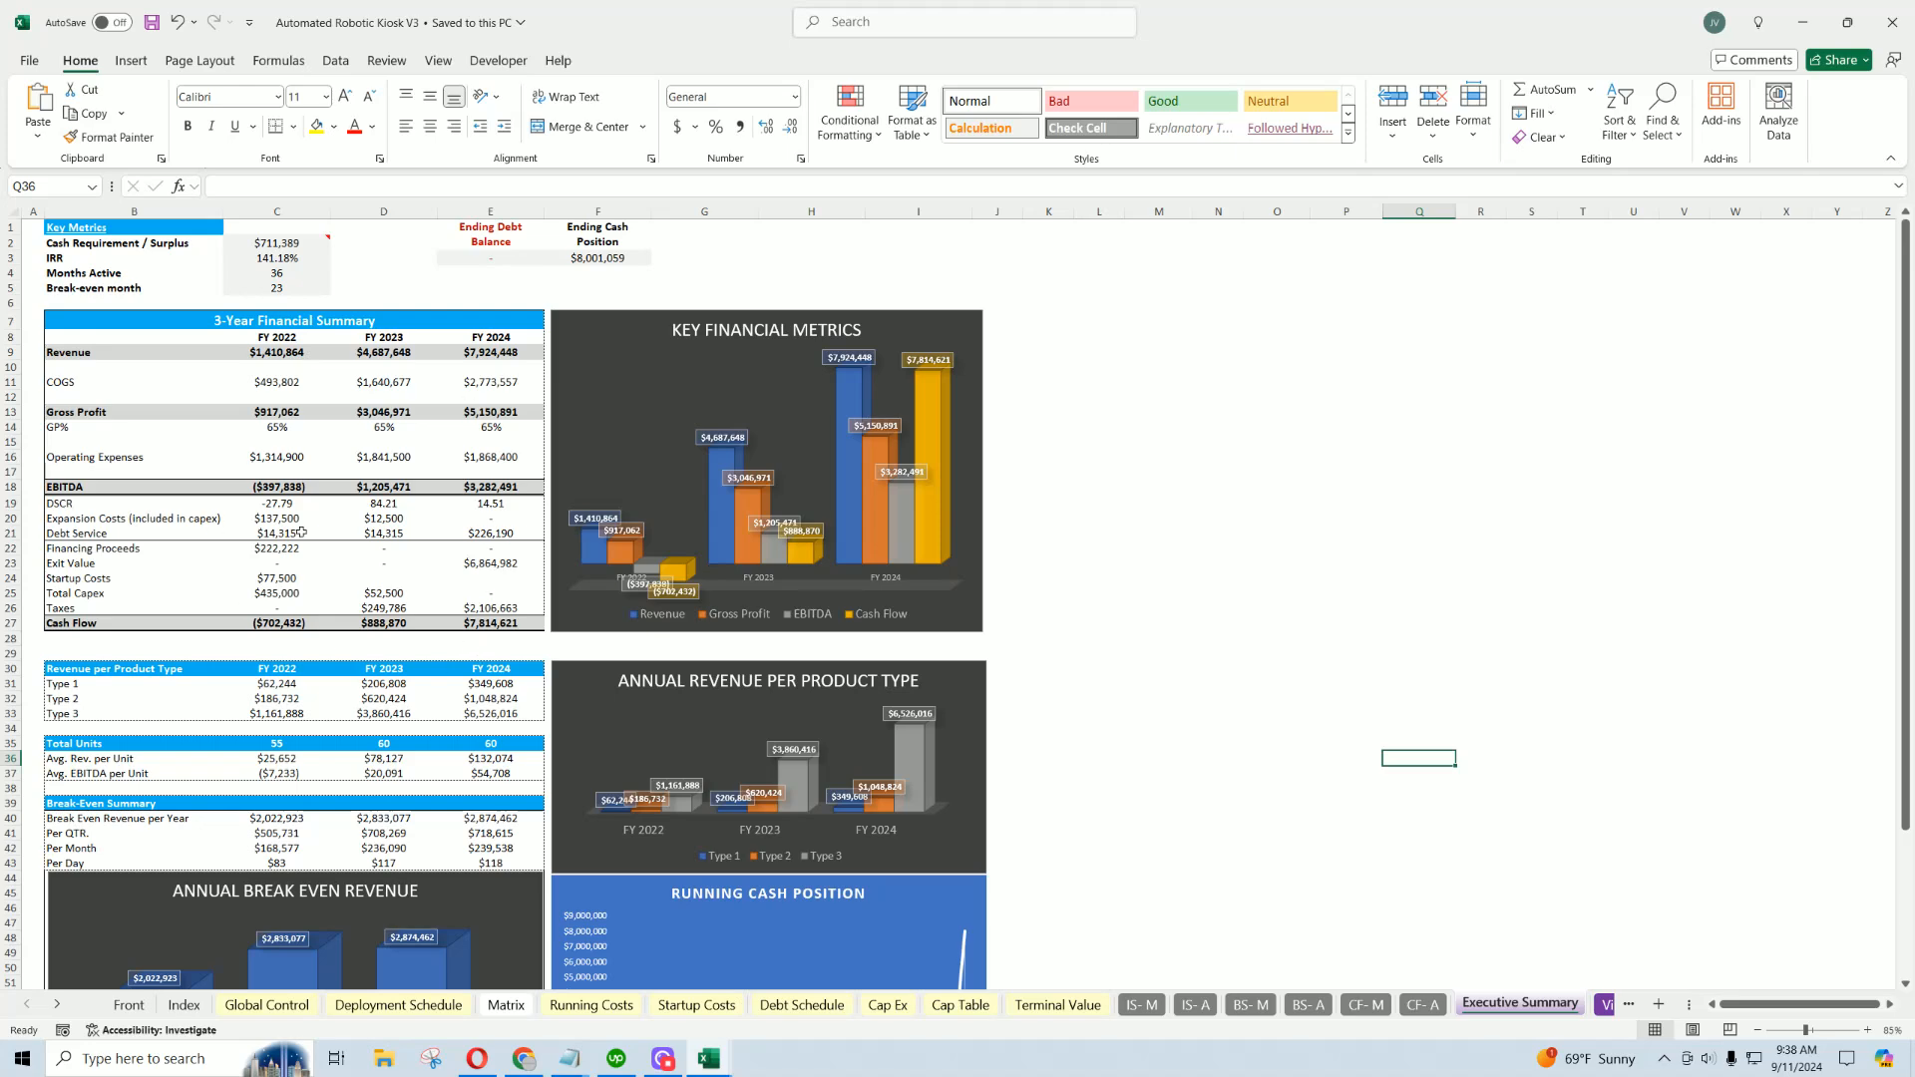
pyautogui.click(1142, 1003)
pyautogui.click(1253, 1005)
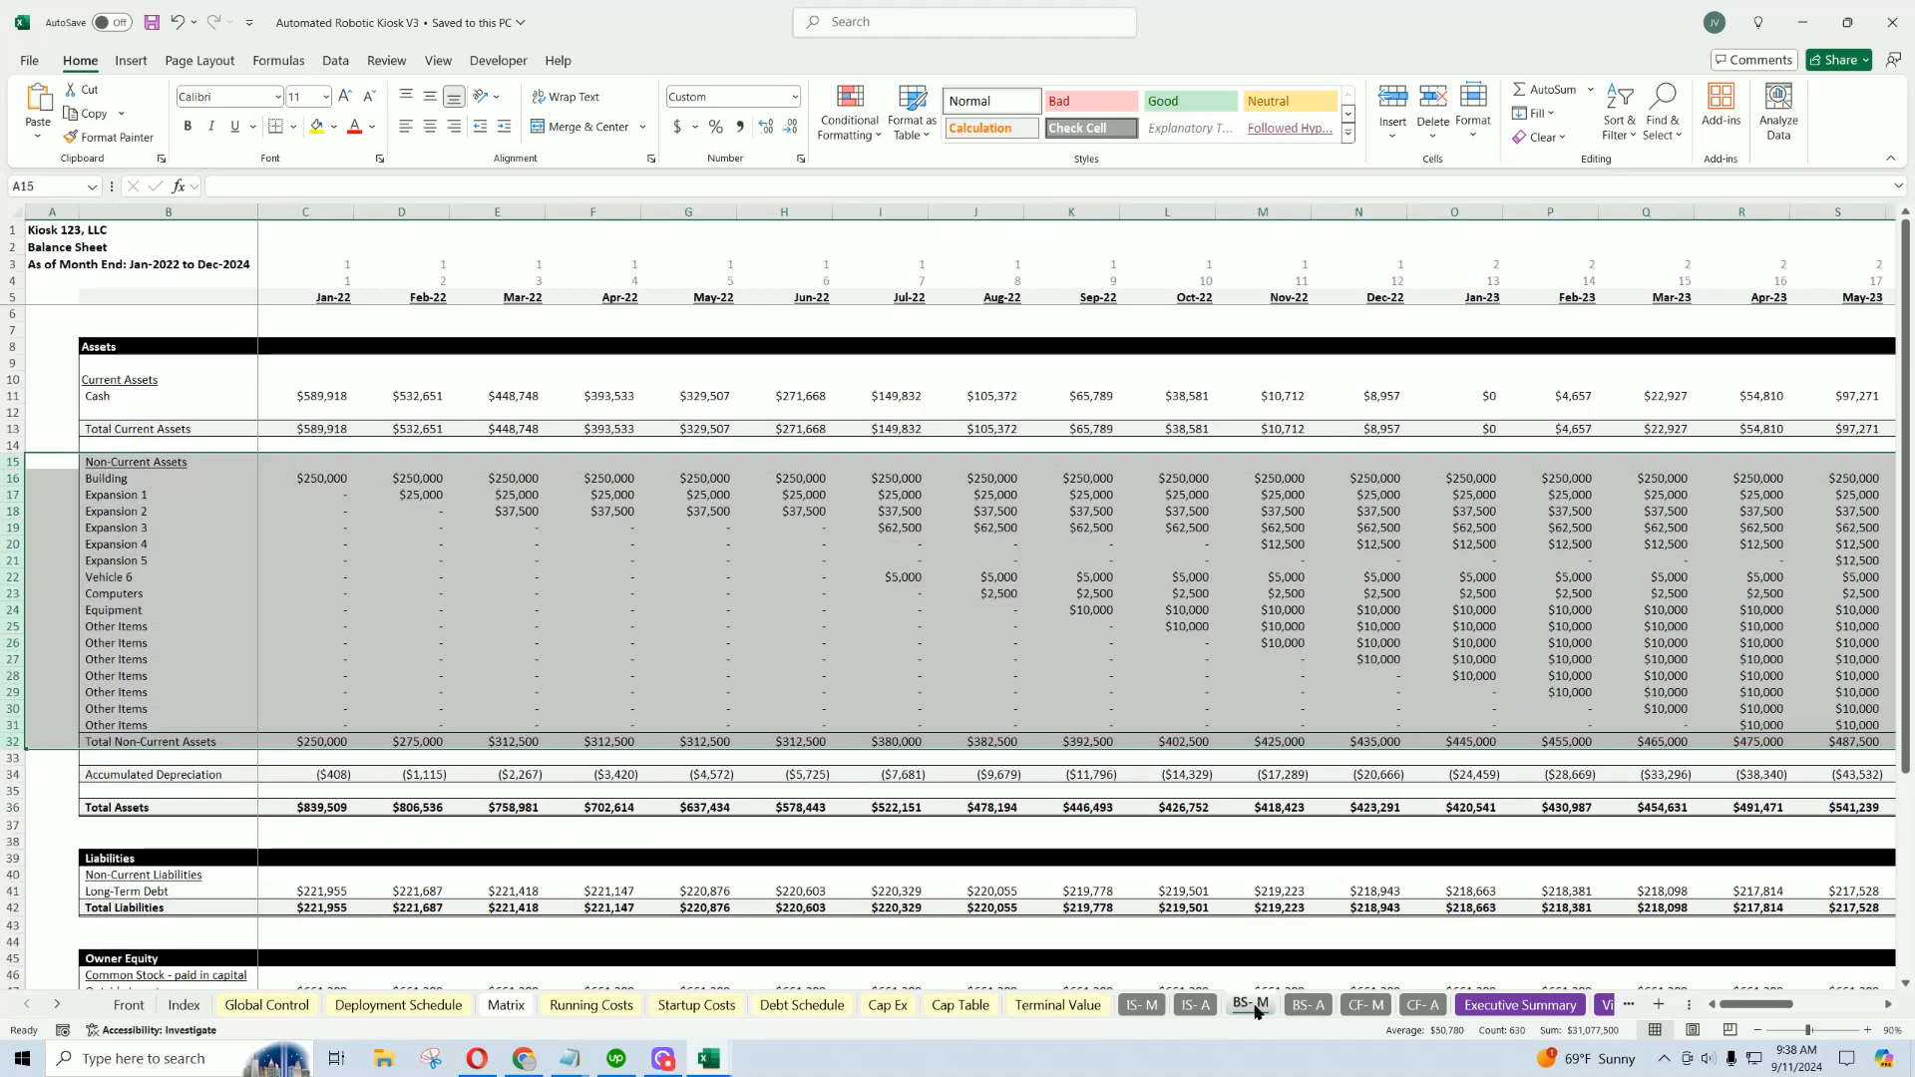
pyautogui.click(1366, 1003)
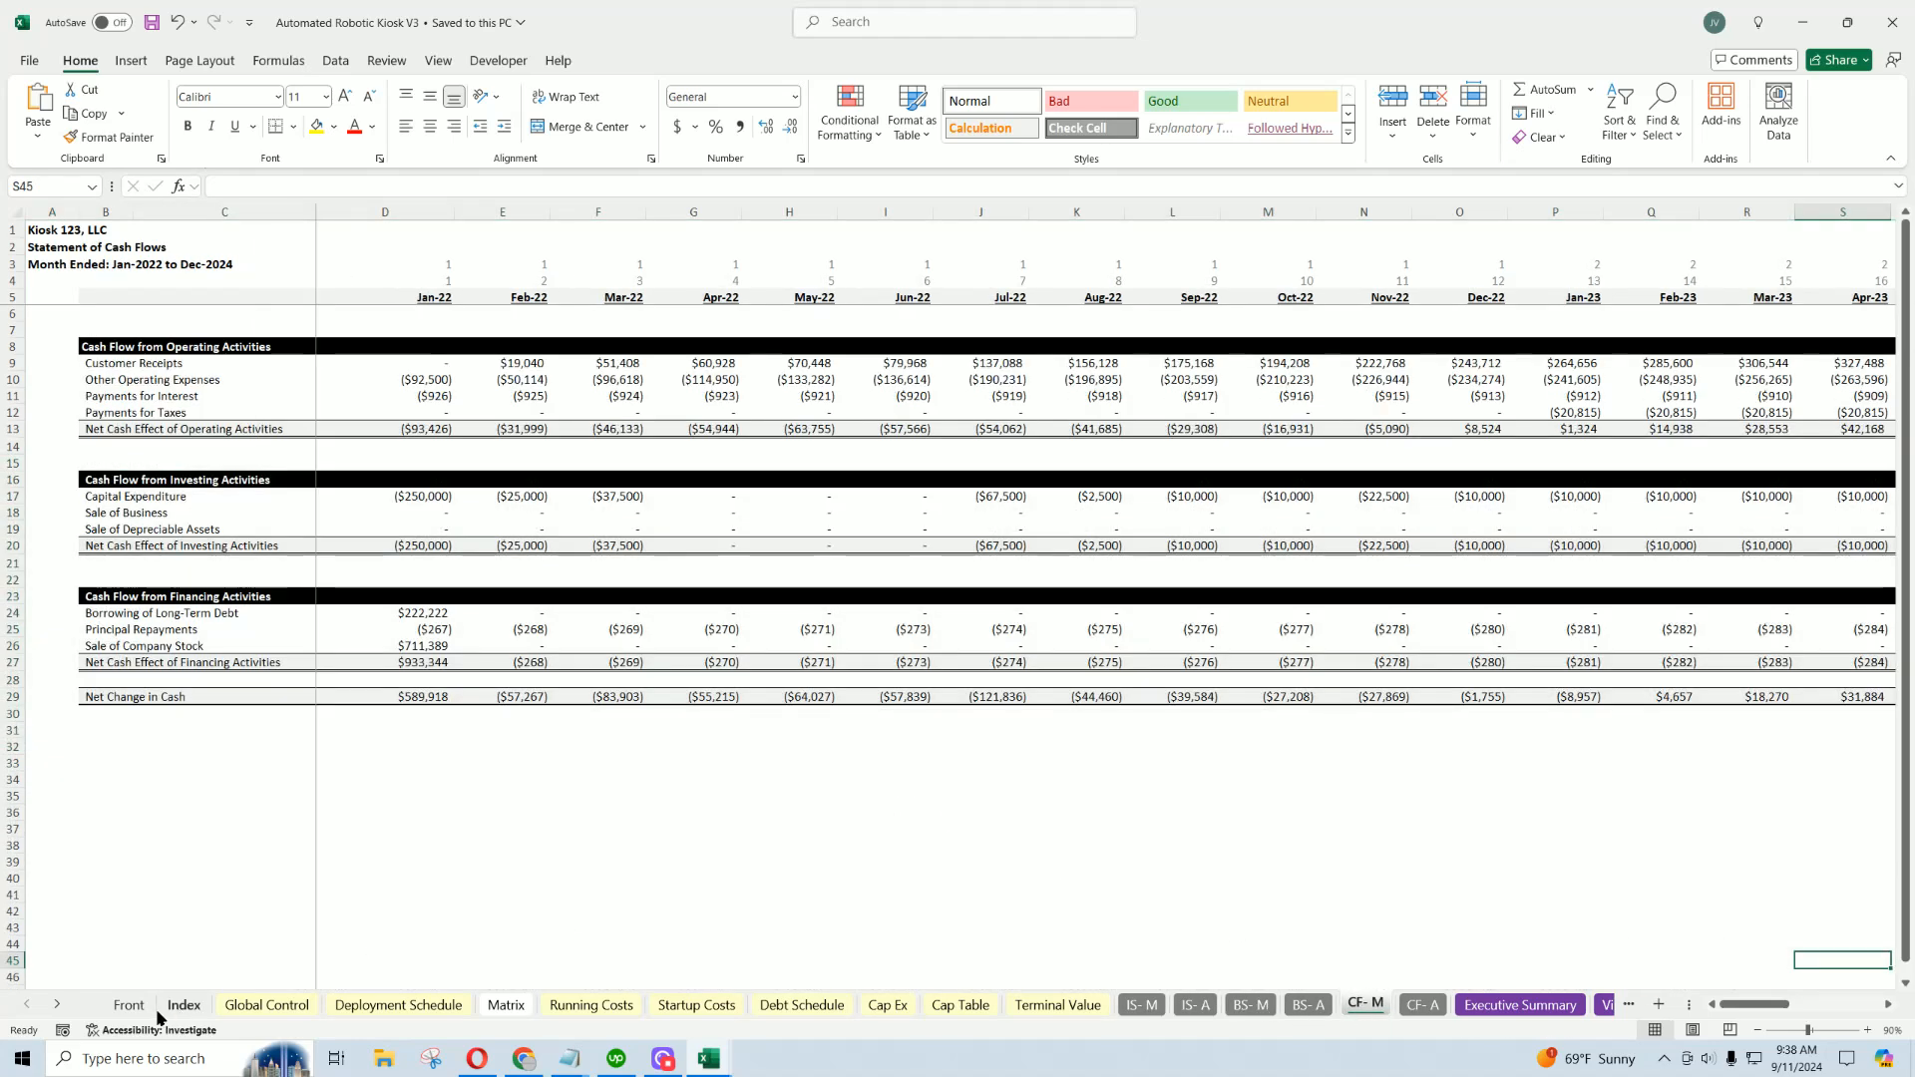
pyautogui.click(256, 1007)
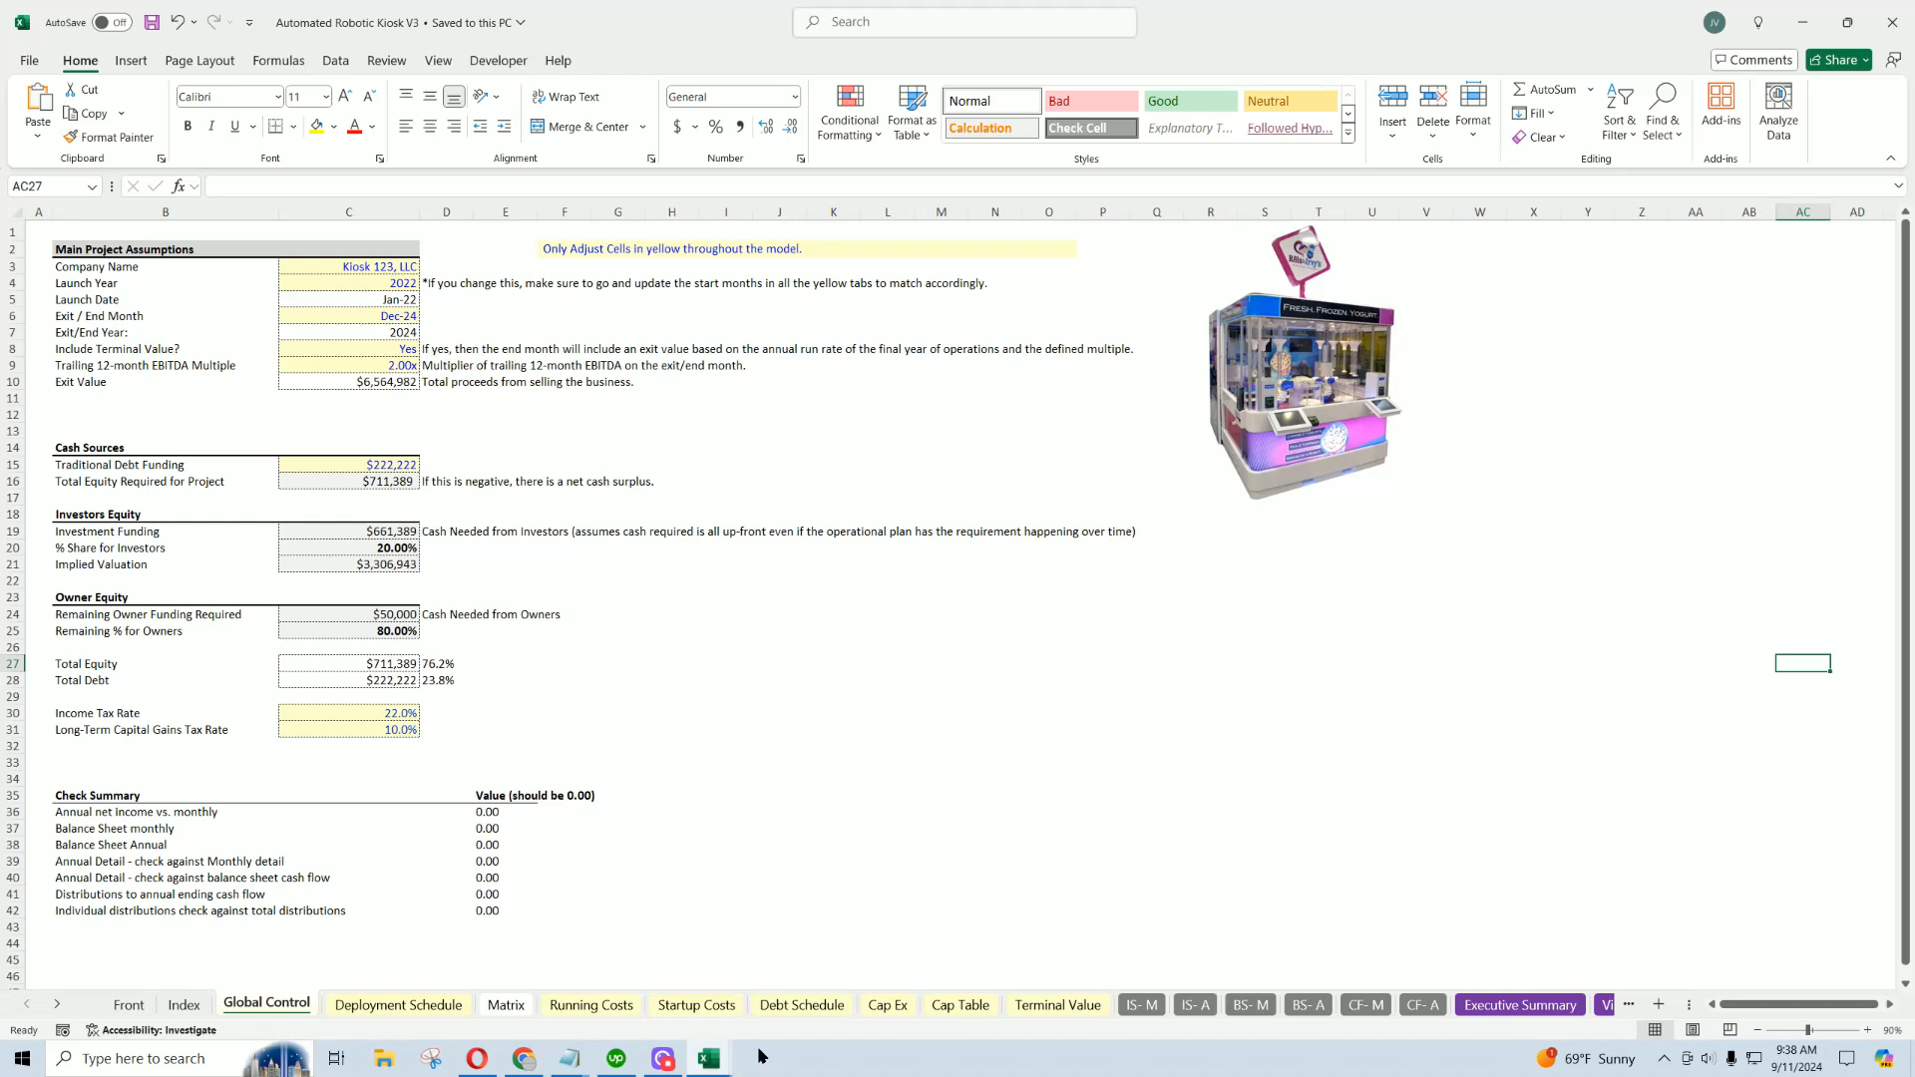
# Switch to the Opera browser and open the Kiosk - Automated template page from SmartHelping's Industries category, in its retail trade section.
pyautogui.moveTo(733, 1065)
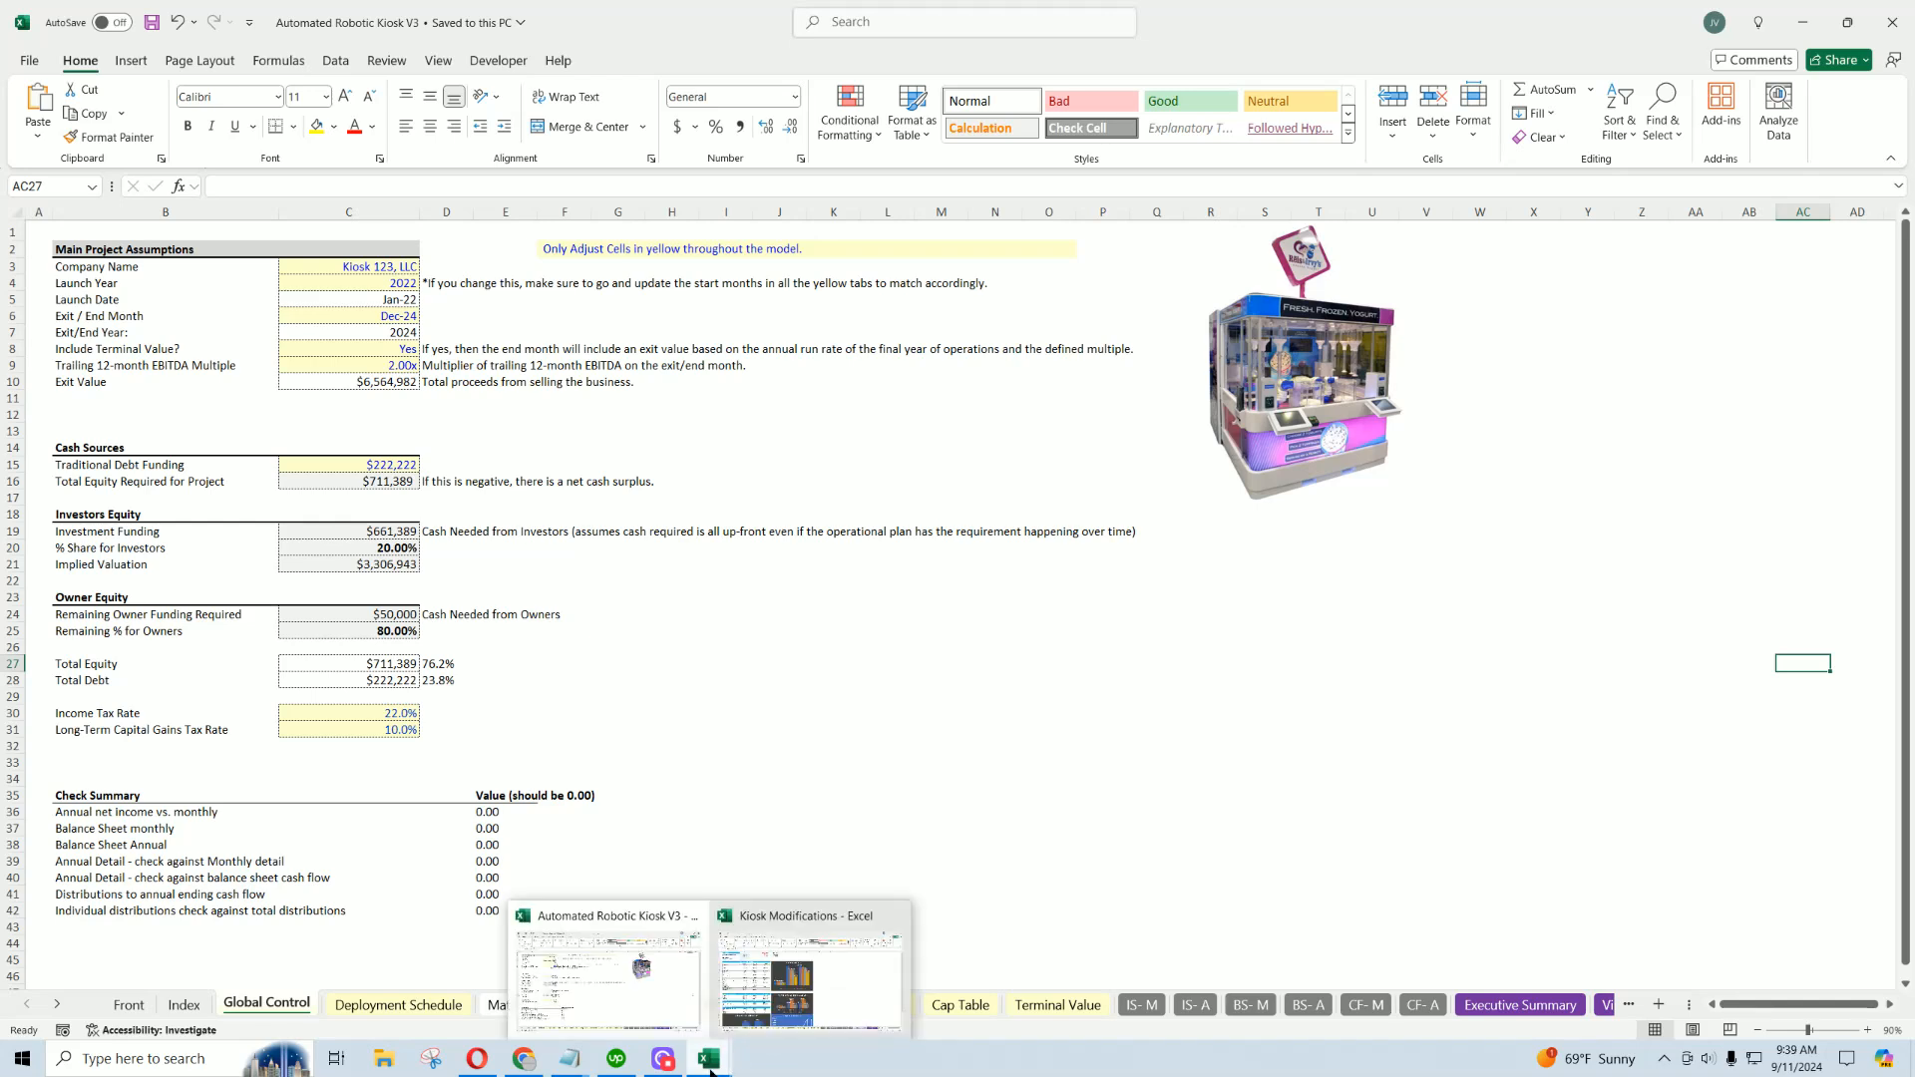
pyautogui.click(481, 1066)
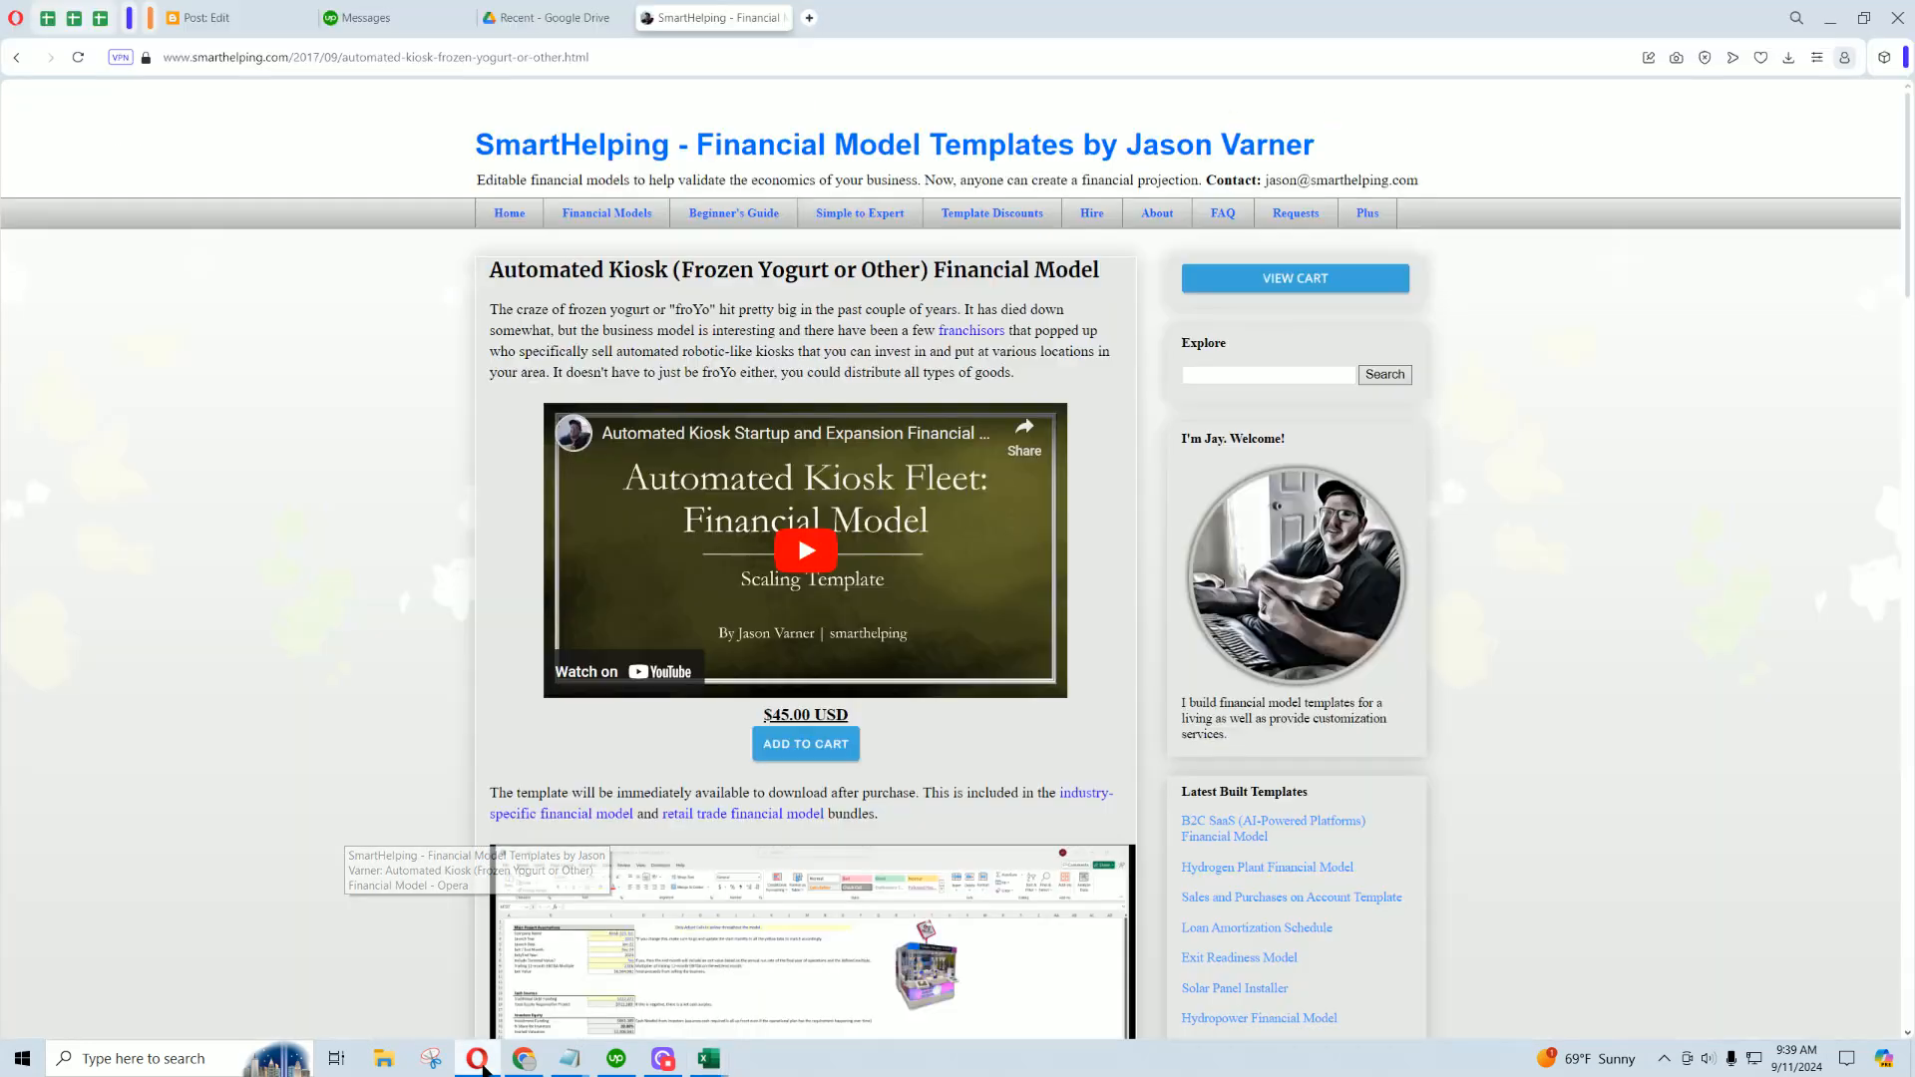
pyautogui.click(584, 216)
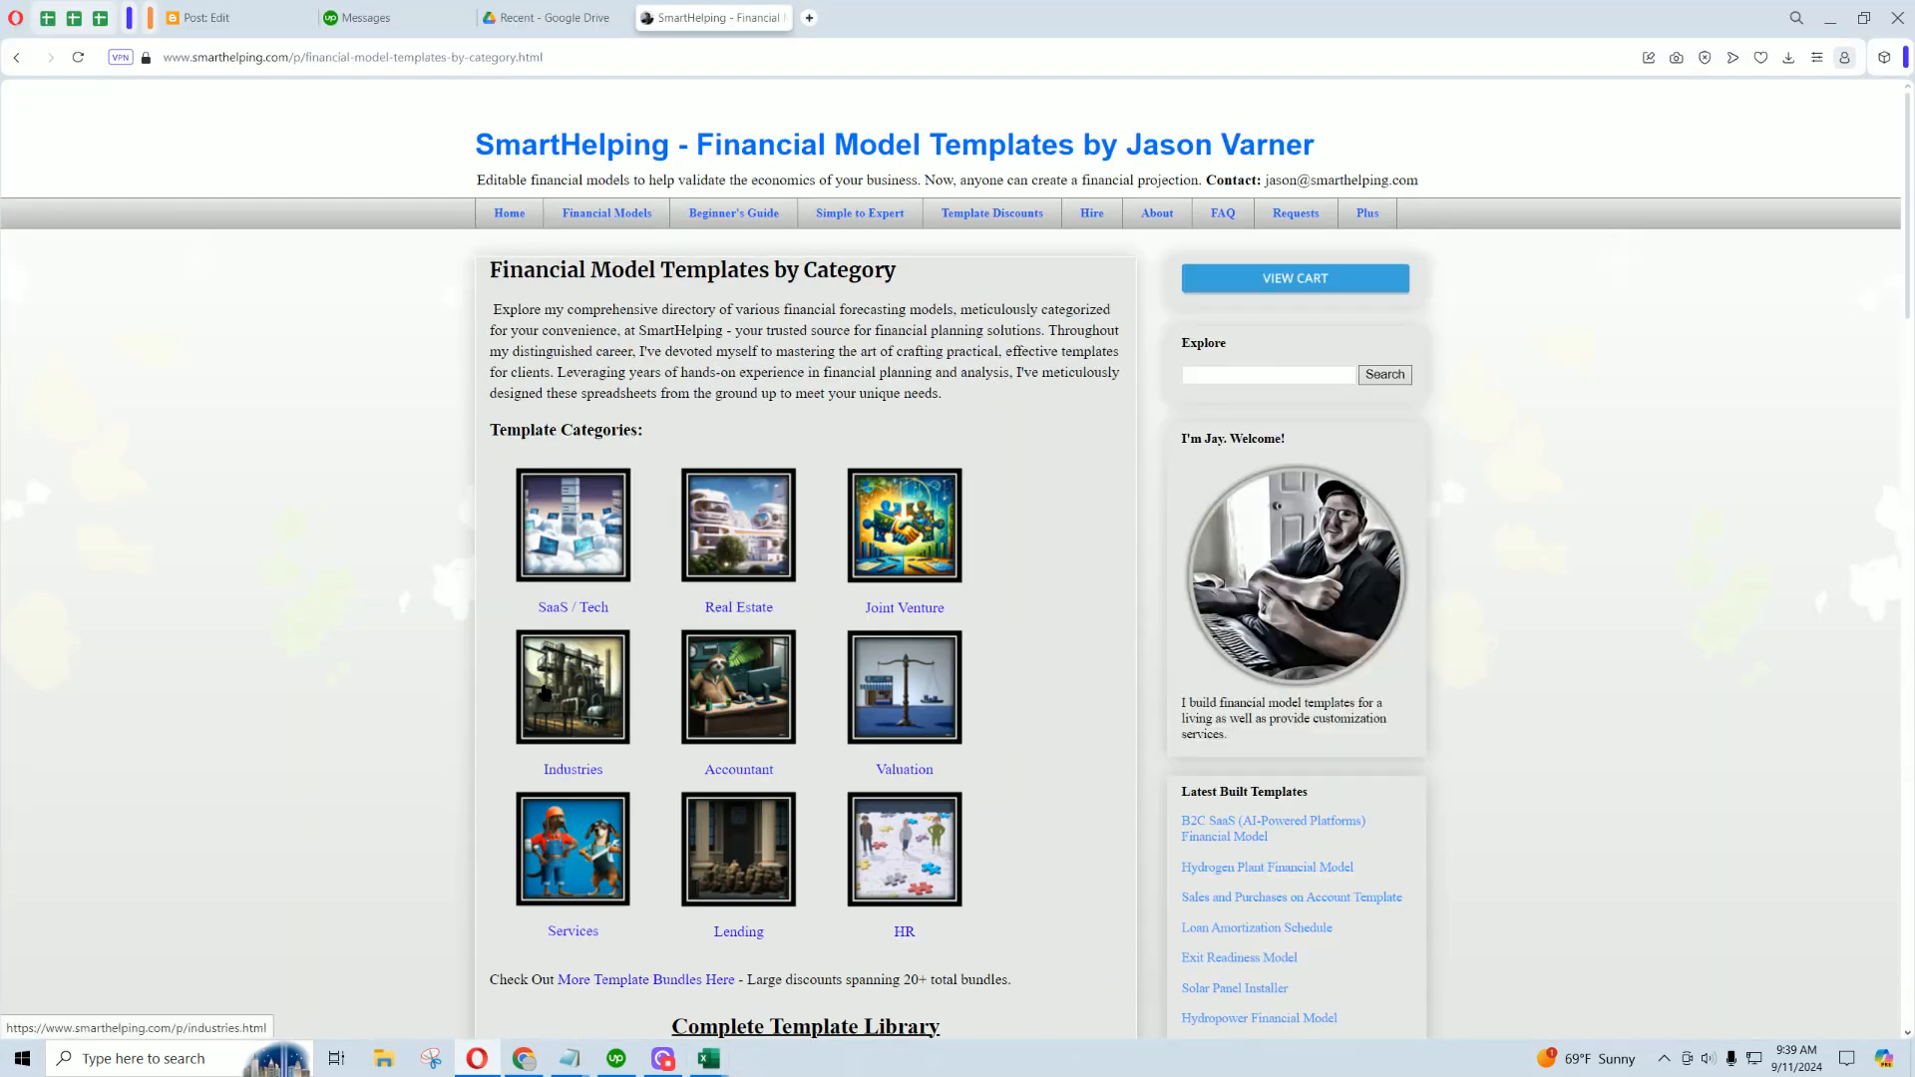
pyautogui.click(573, 681)
pyautogui.scroll(-3, 606, 649)
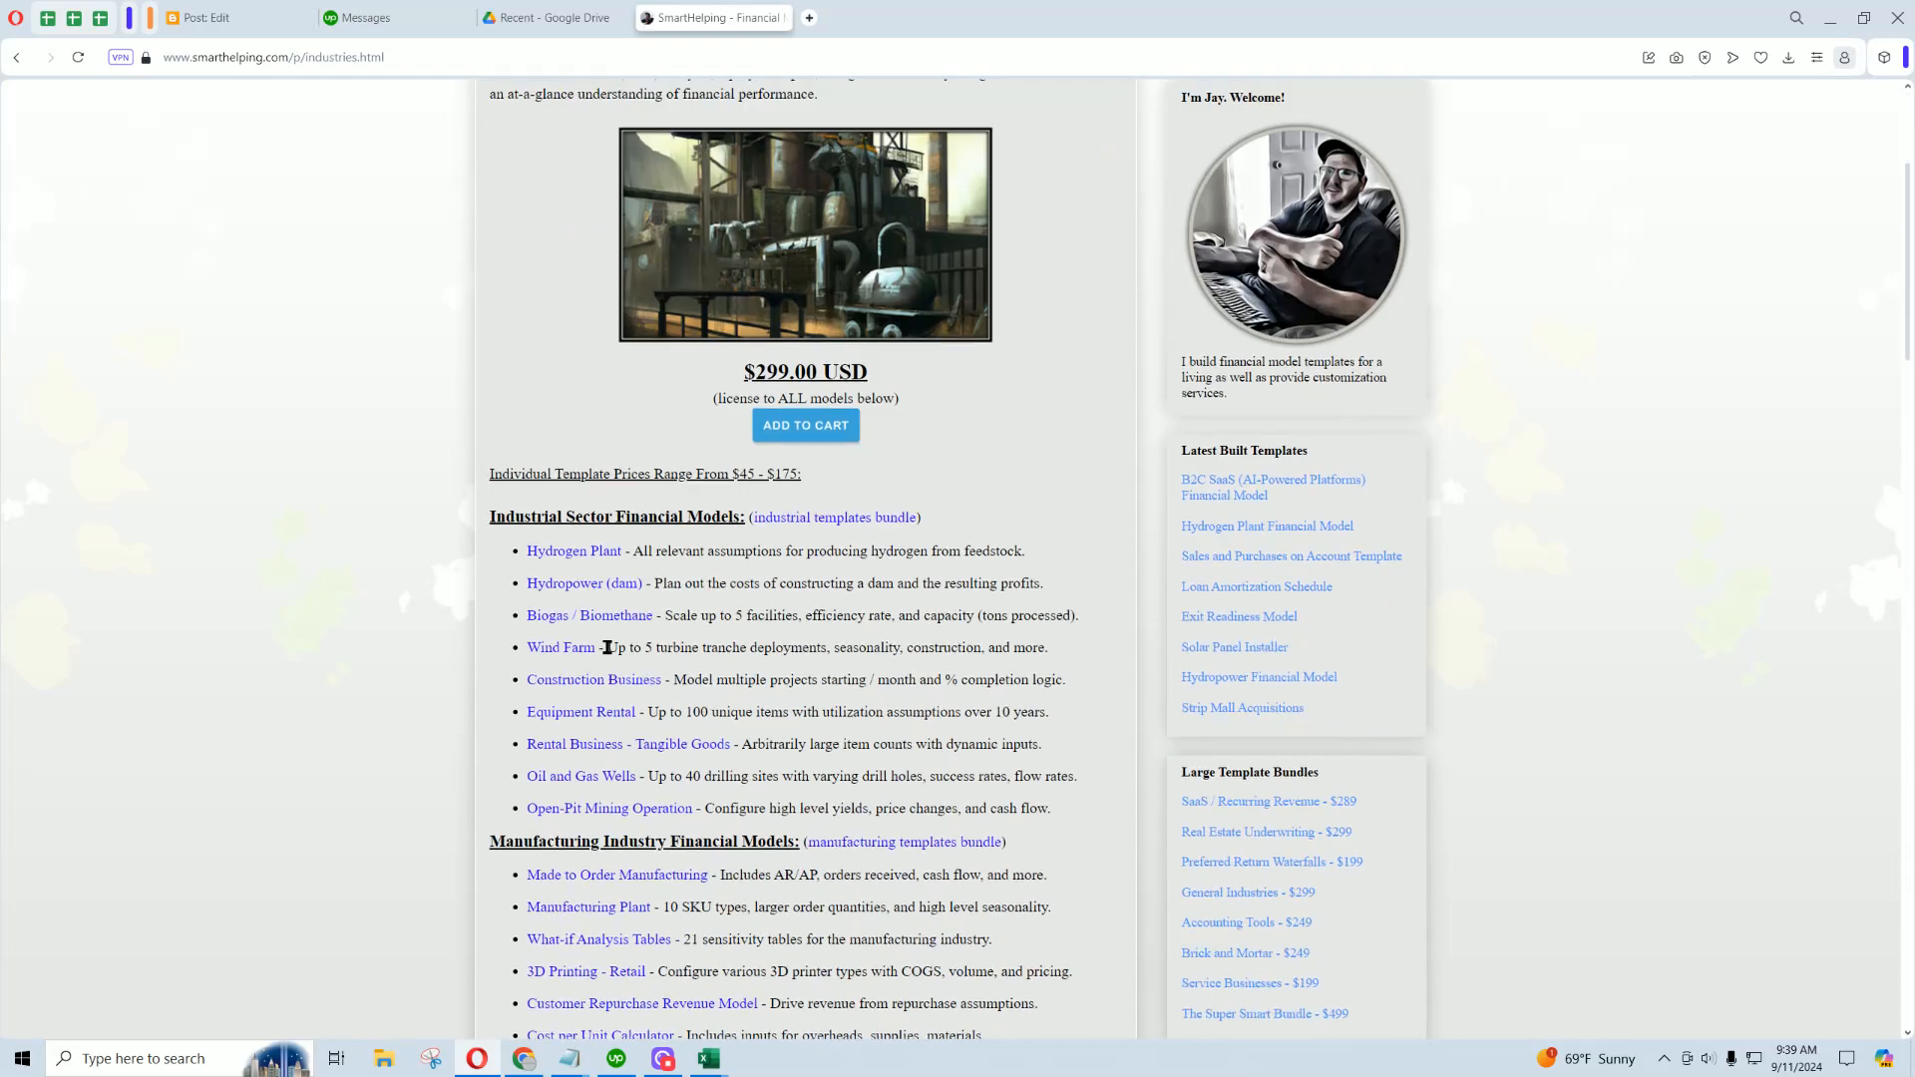
pyautogui.scroll(-10, 606, 648)
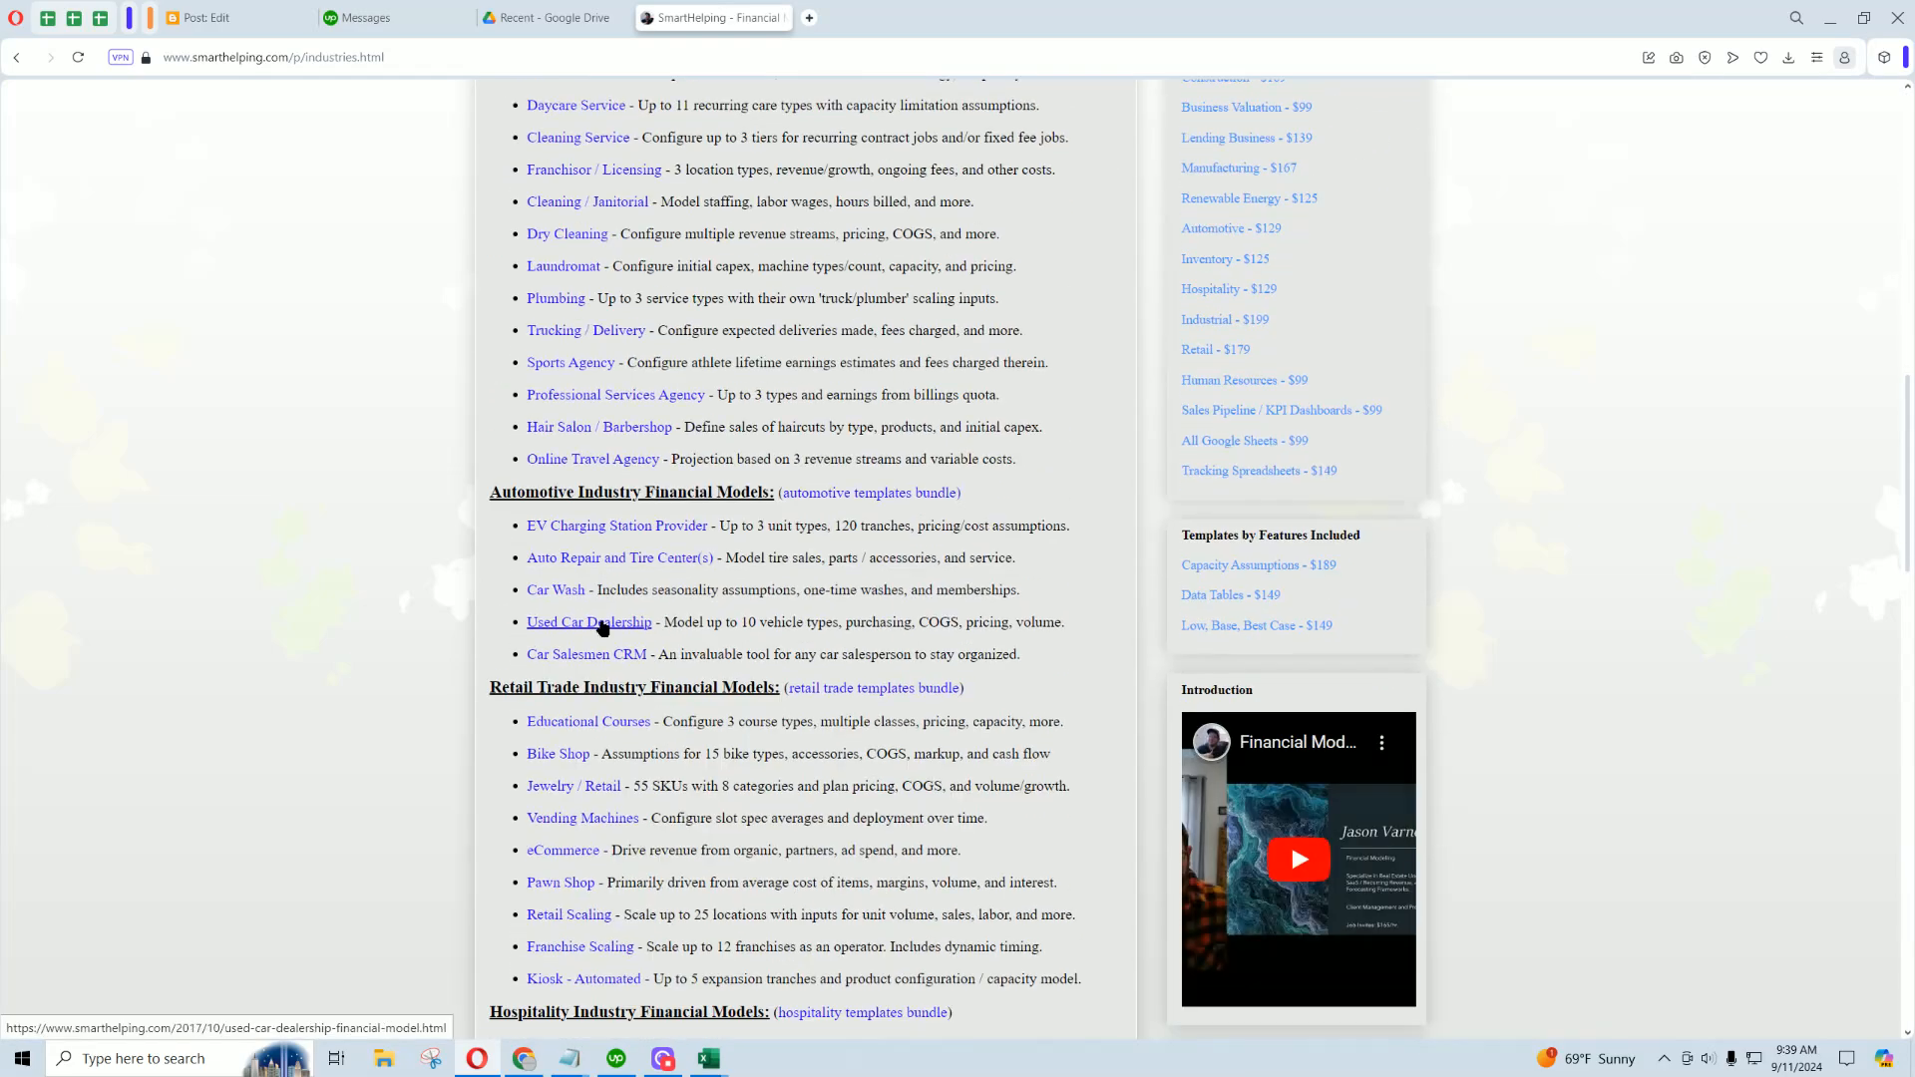
pyautogui.scroll(-3, 603, 628)
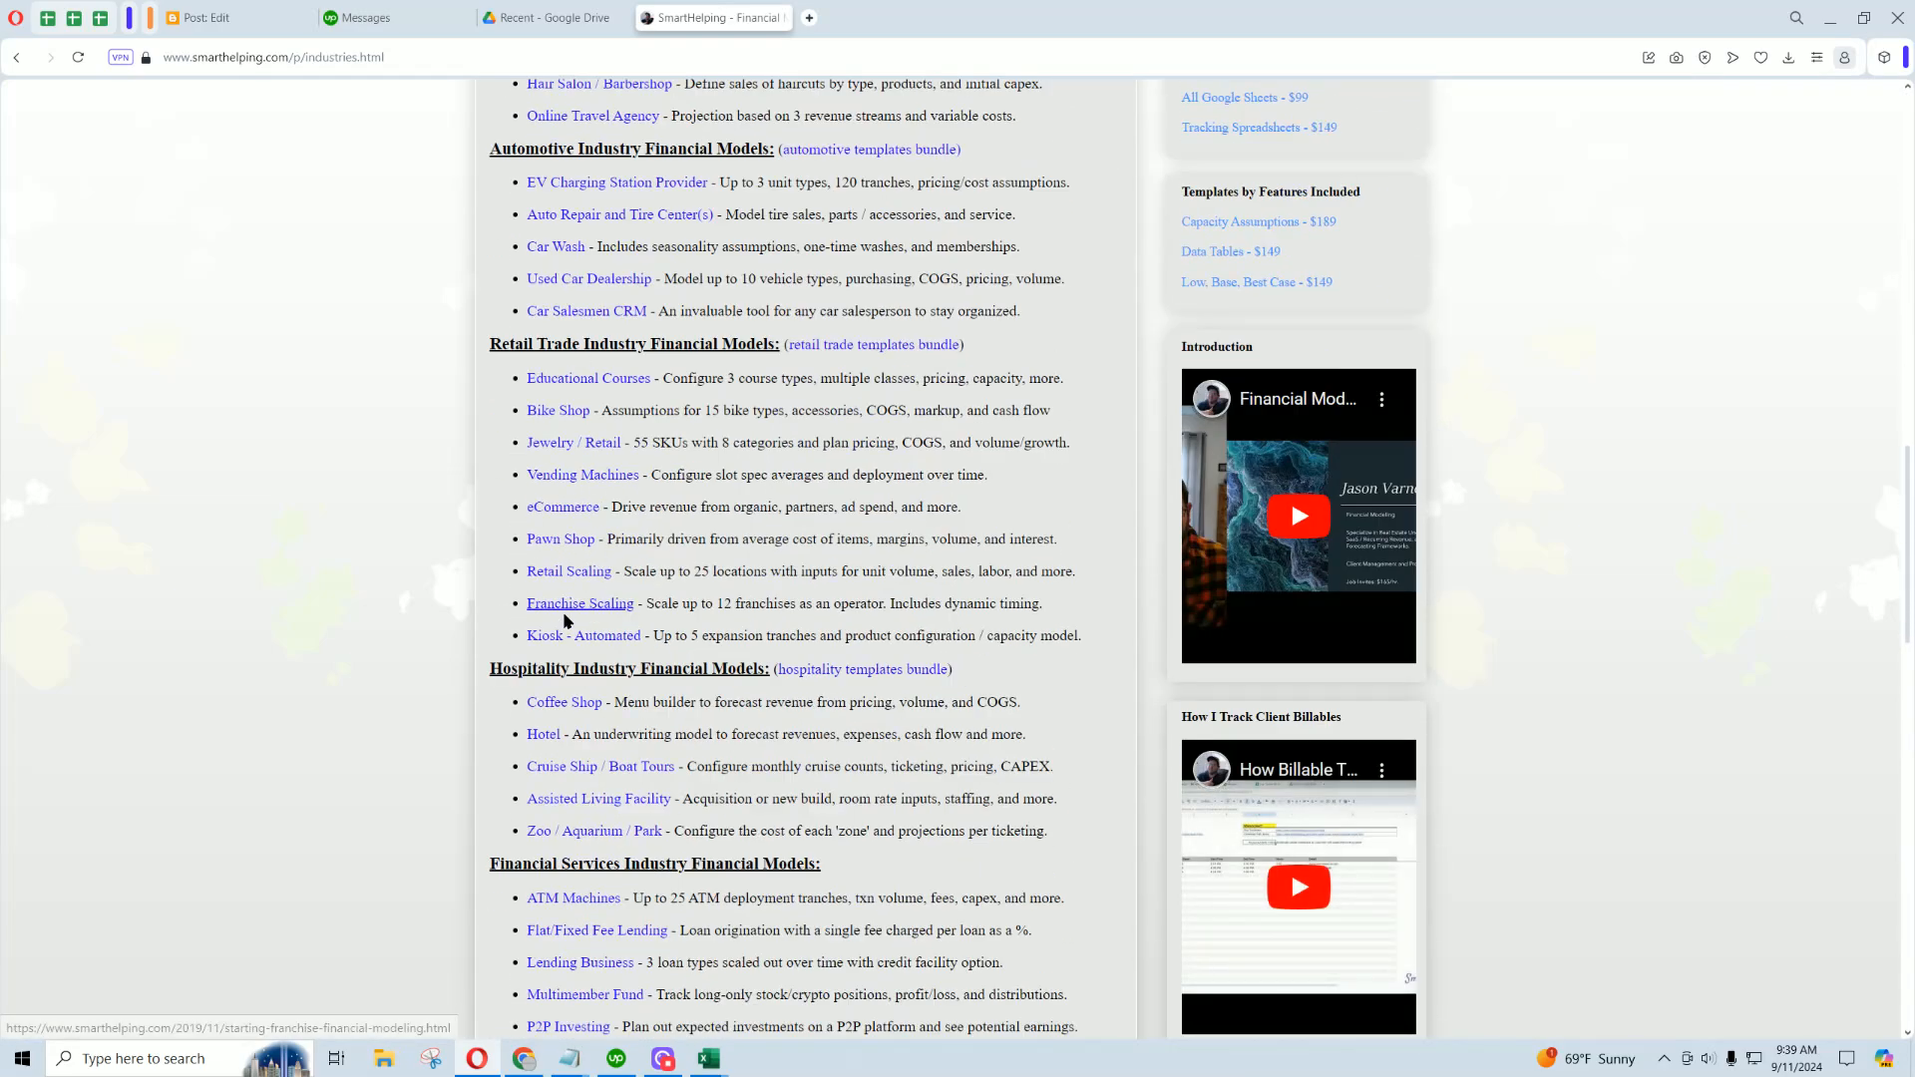
pyautogui.click(596, 639)
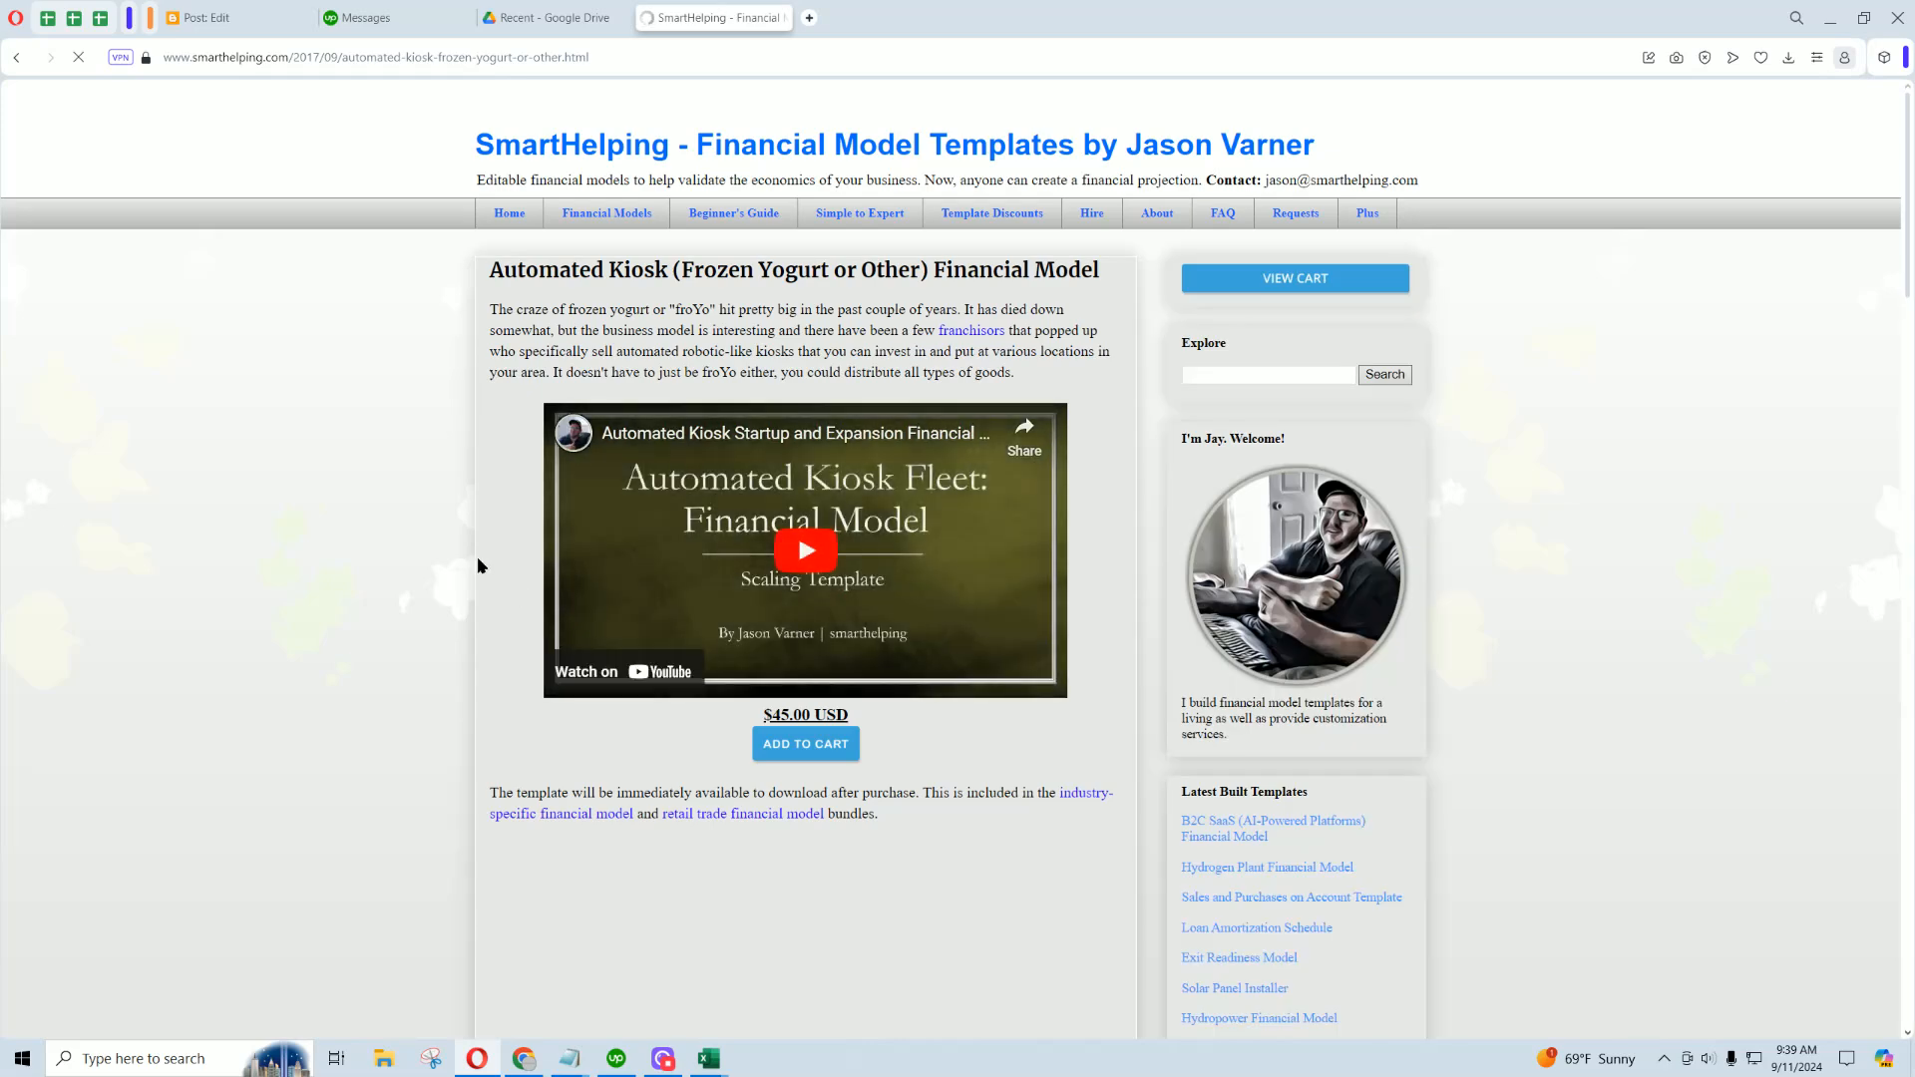
# Look over the kiosk template page, review the linked industry-specific financial model bundle, and return to the kiosk page.
pyautogui.scroll(-3, 523, 661)
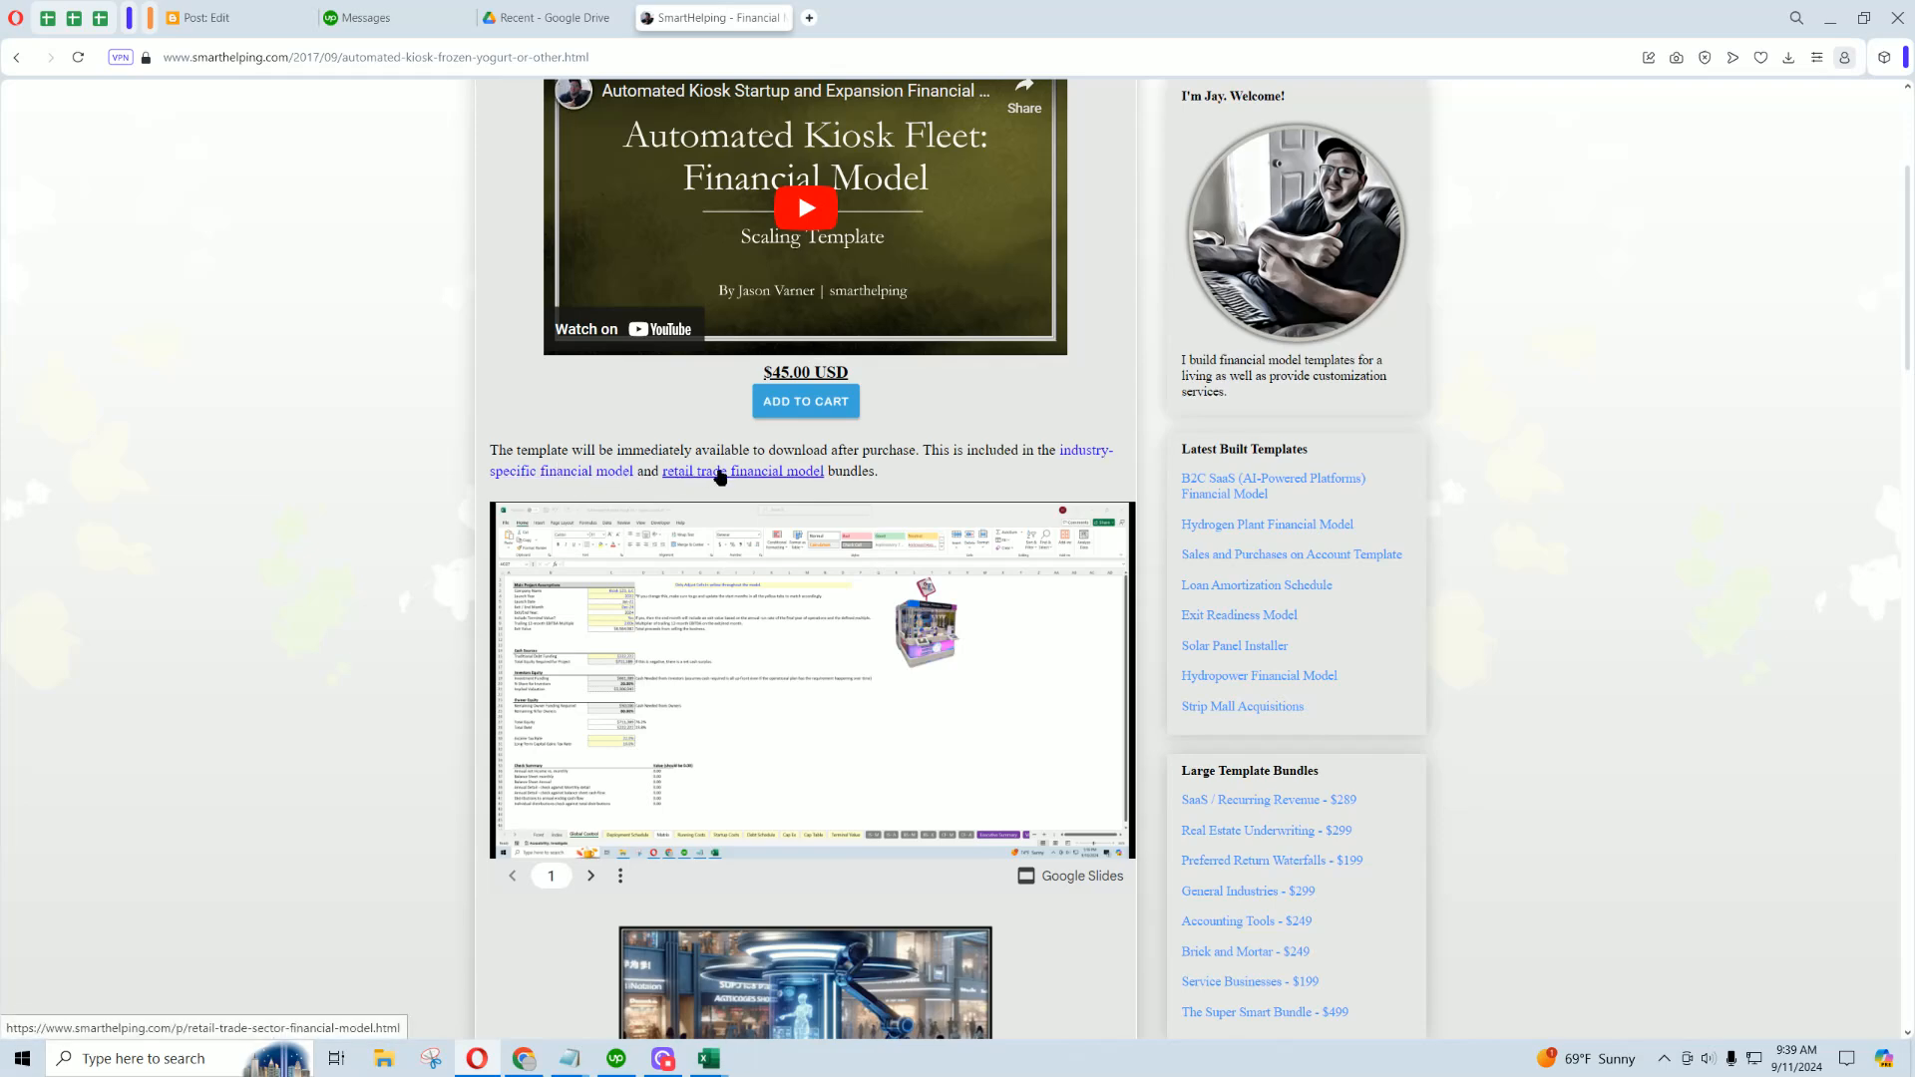
pyautogui.scroll(-6, 630, 479)
pyautogui.scroll(6, 526, 510)
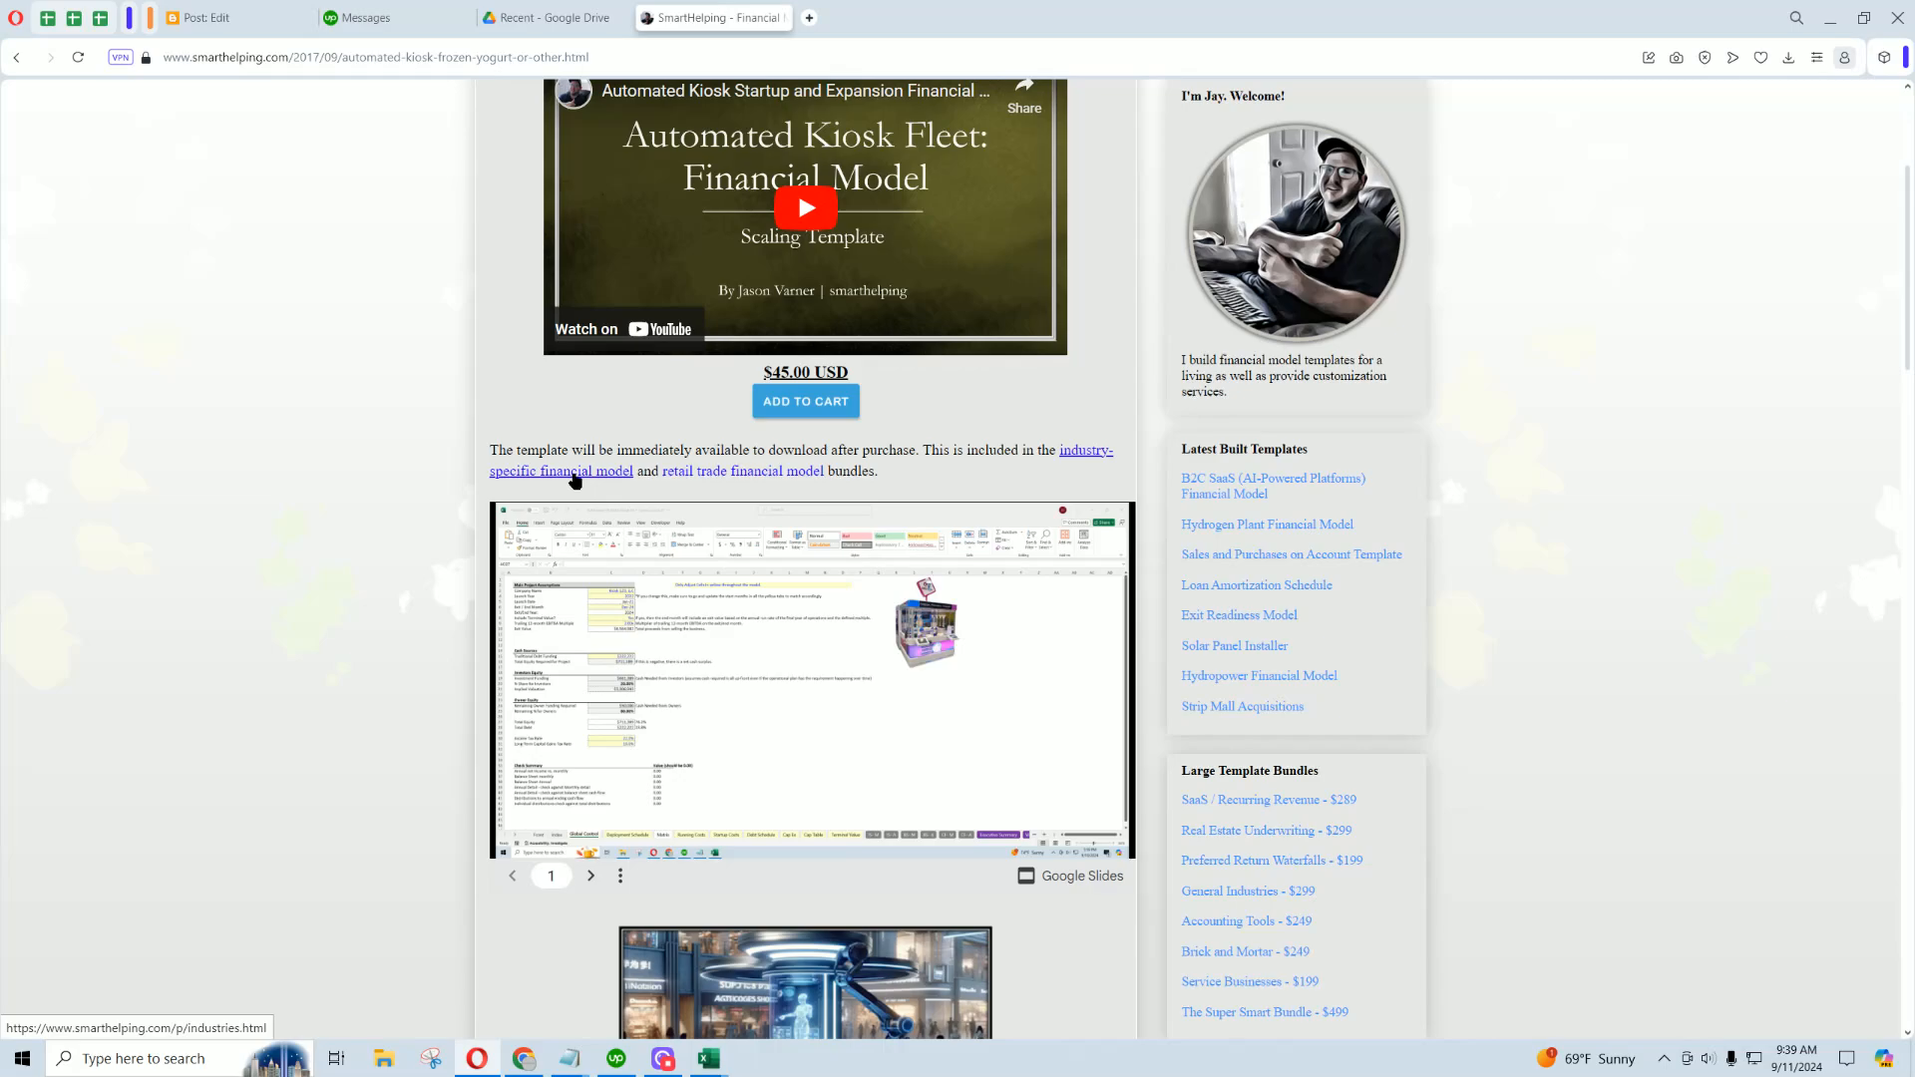
pyautogui.click(575, 481)
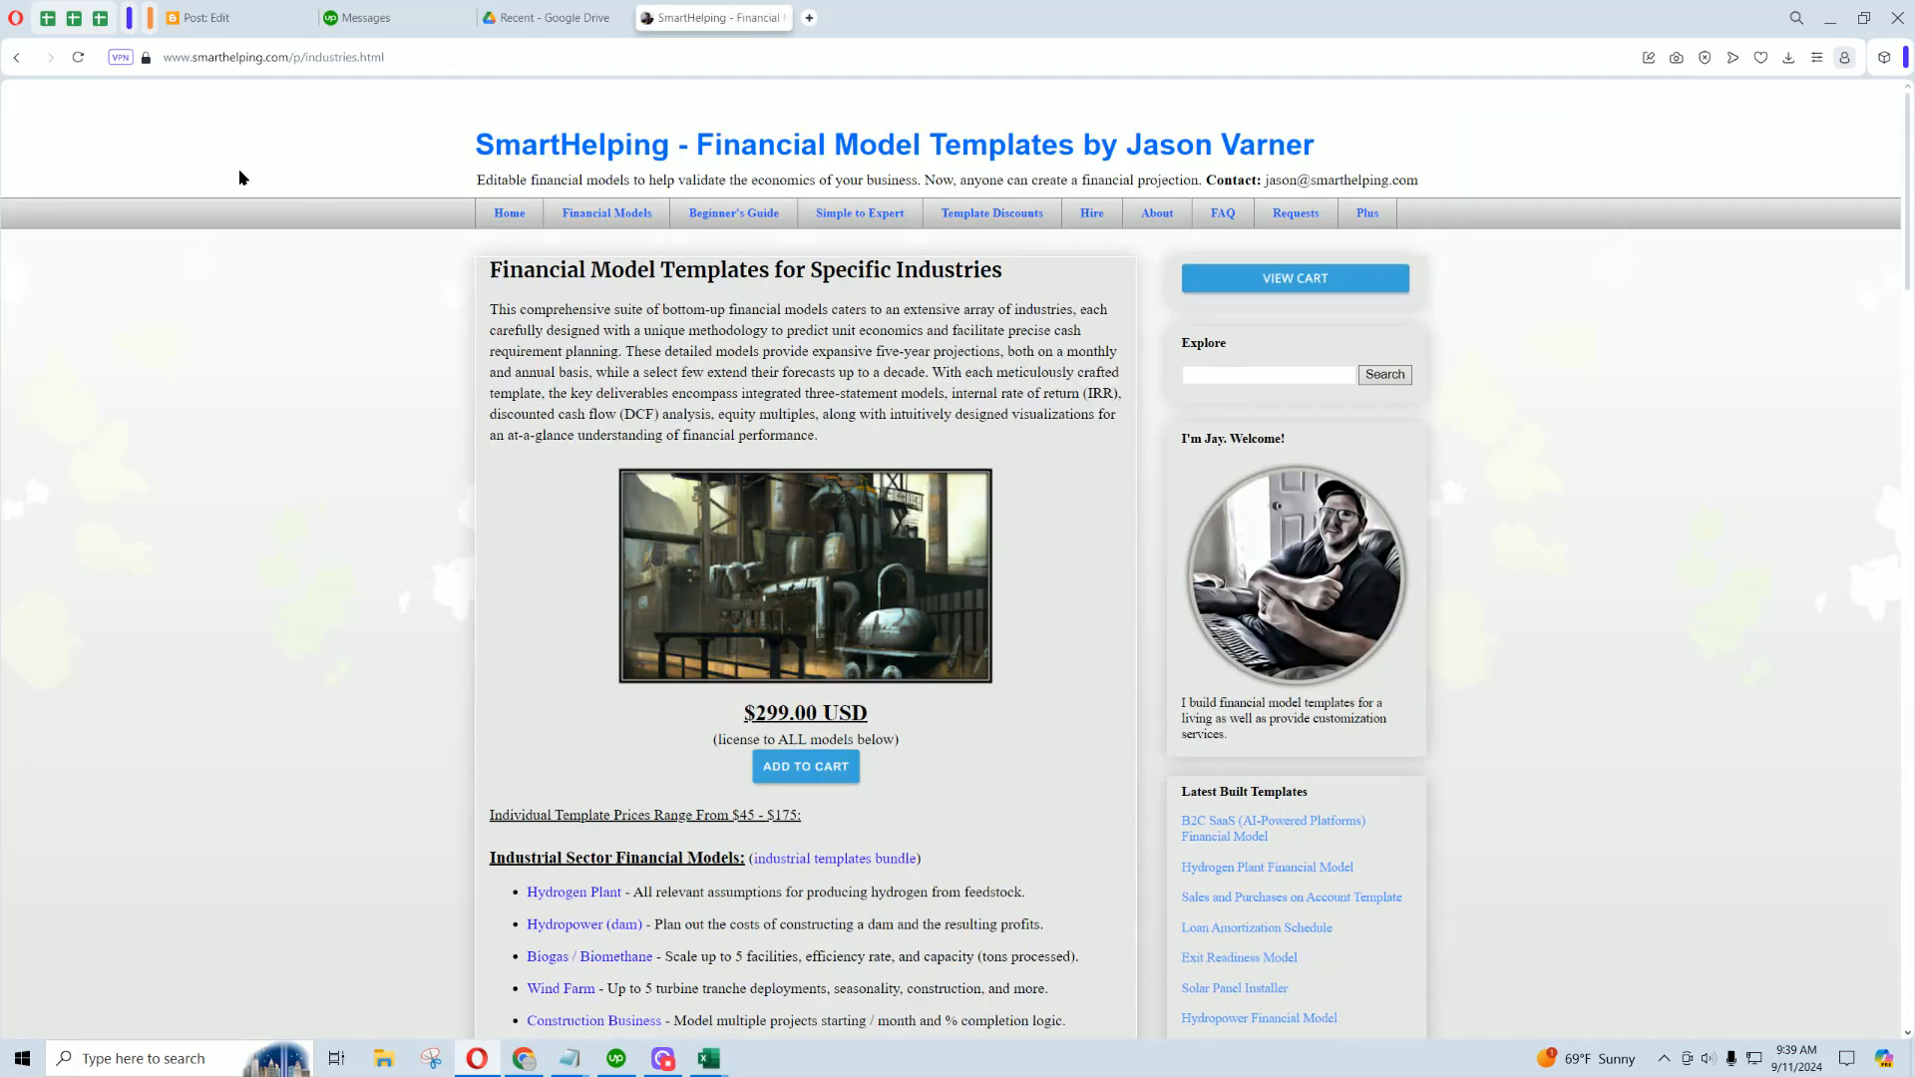
pyautogui.scroll(-14, 569, 666)
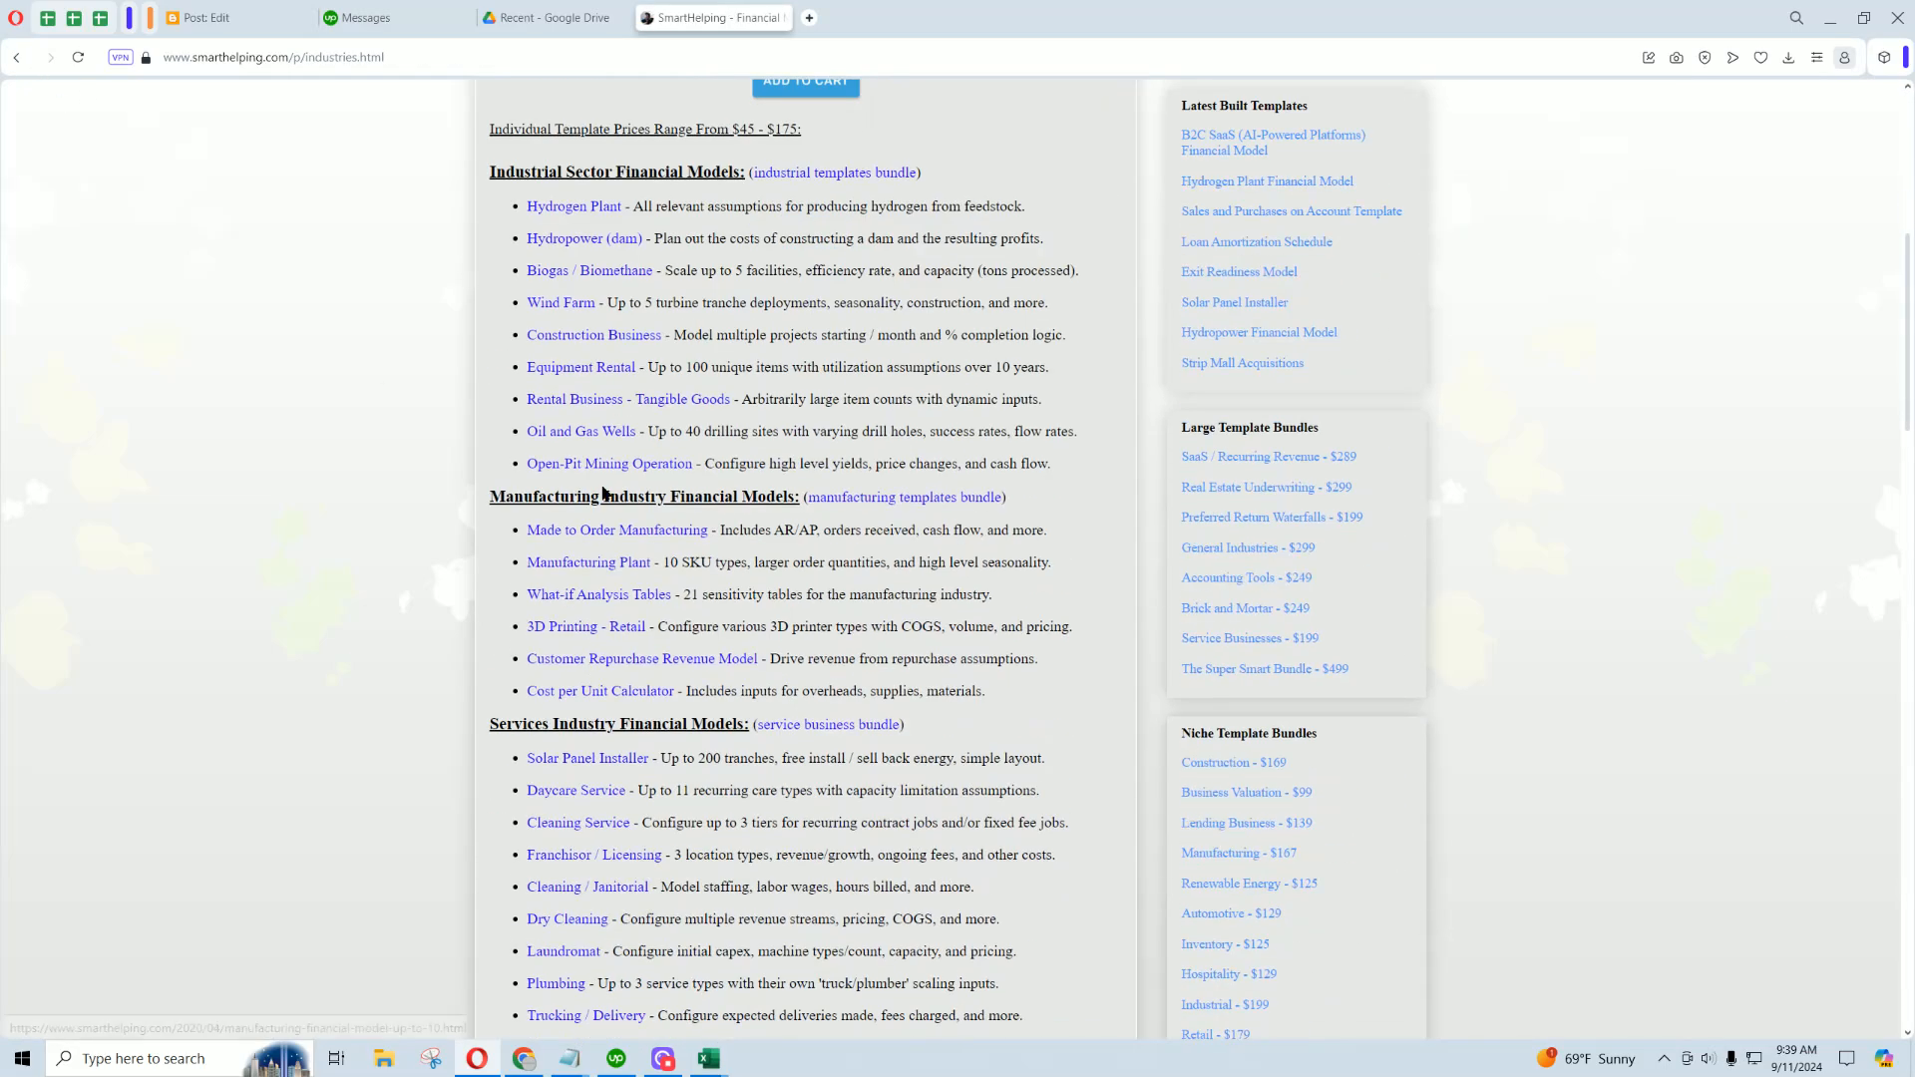
pyautogui.scroll(-13, 607, 544)
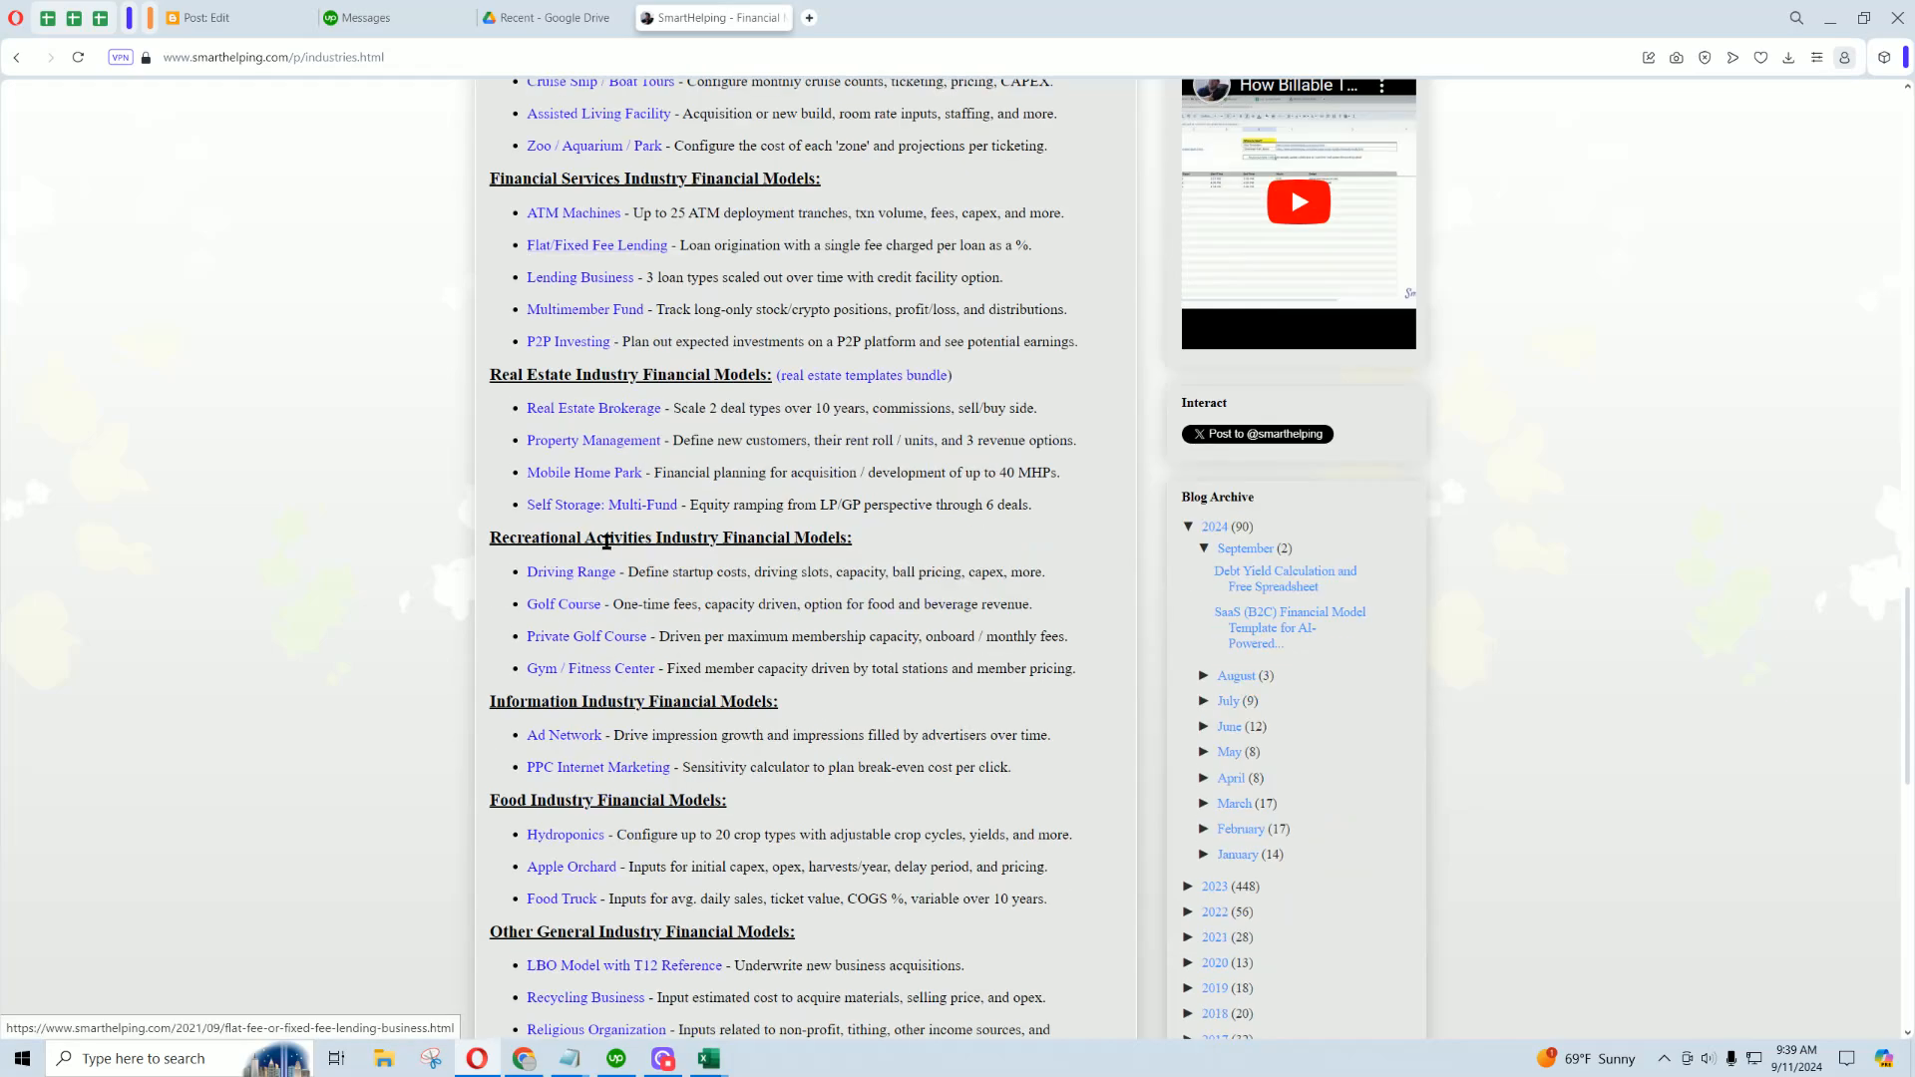
pyautogui.scroll(13, 608, 544)
pyautogui.click(20, 60)
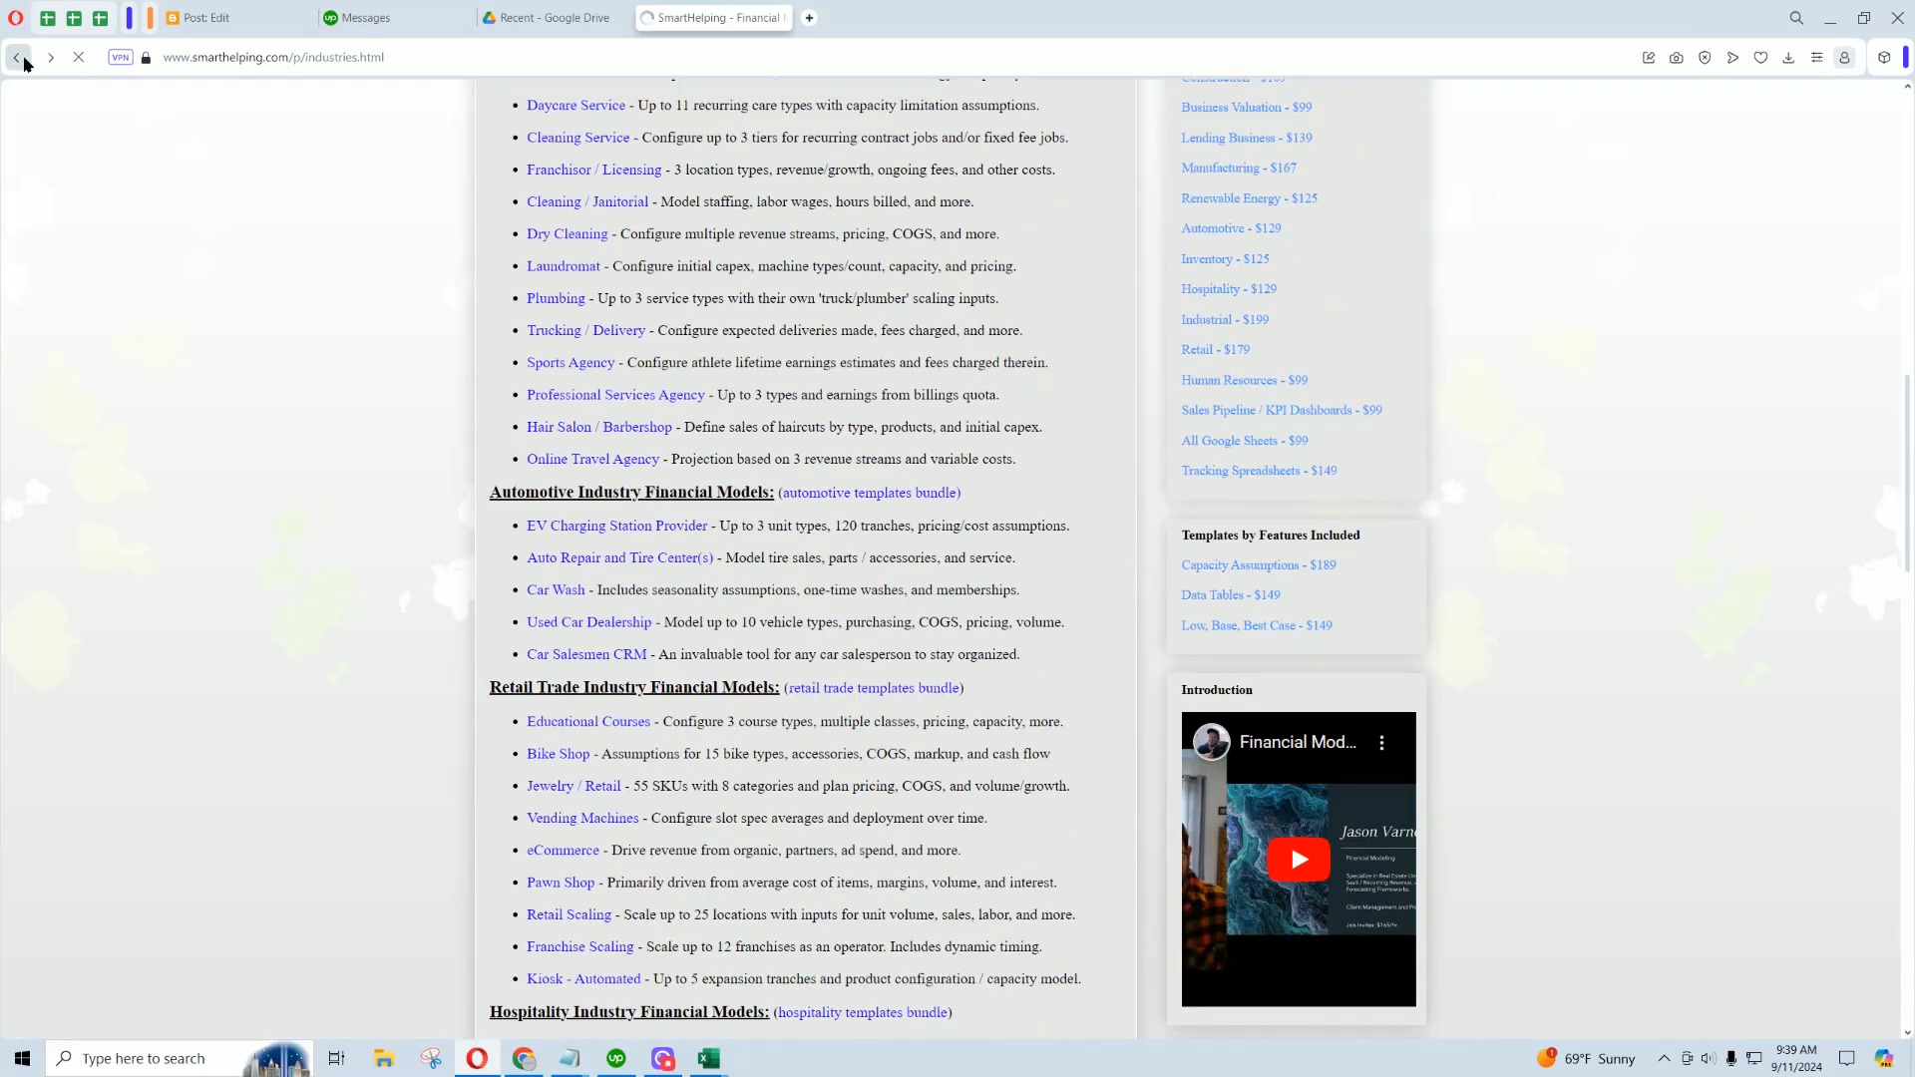
# Open the linked retail trade financial model bundle, review its included templates, and return to the kiosk page.
pyautogui.click(739, 472)
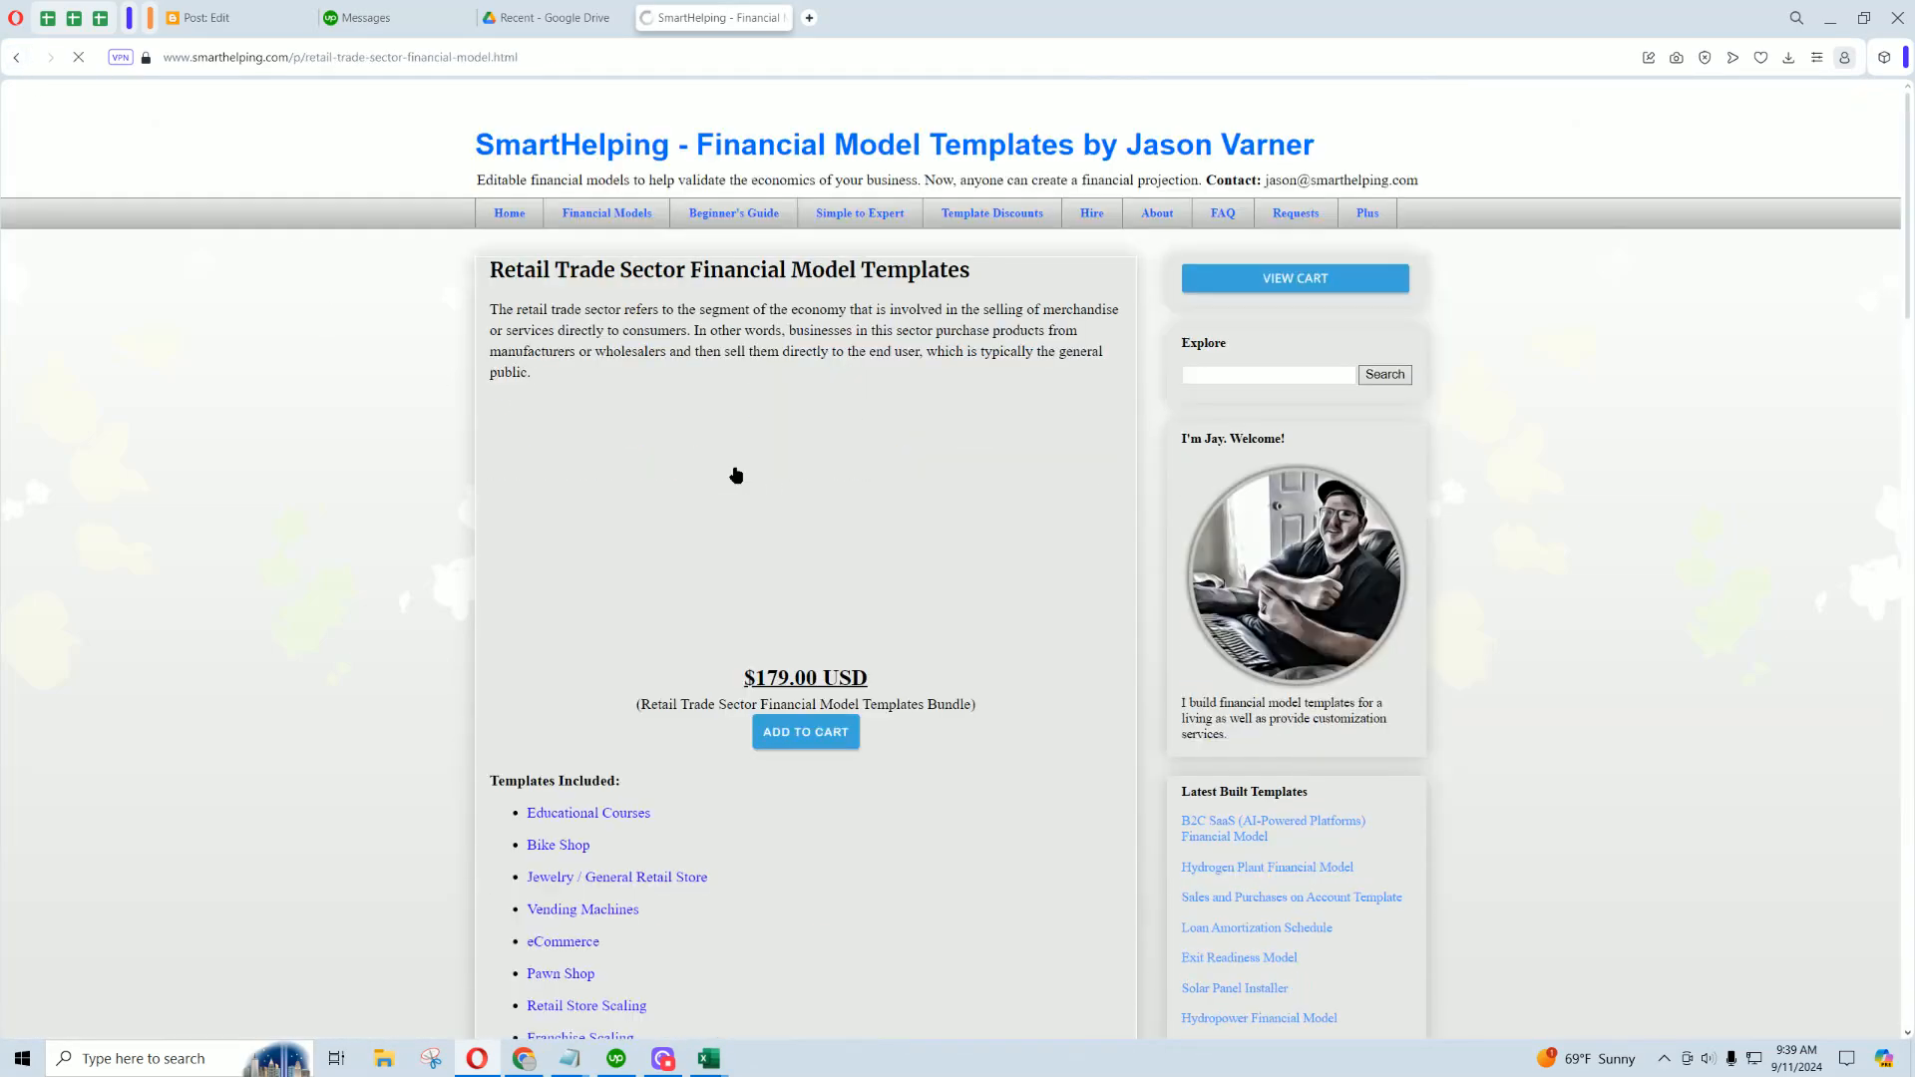
pyautogui.scroll(-3, 555, 632)
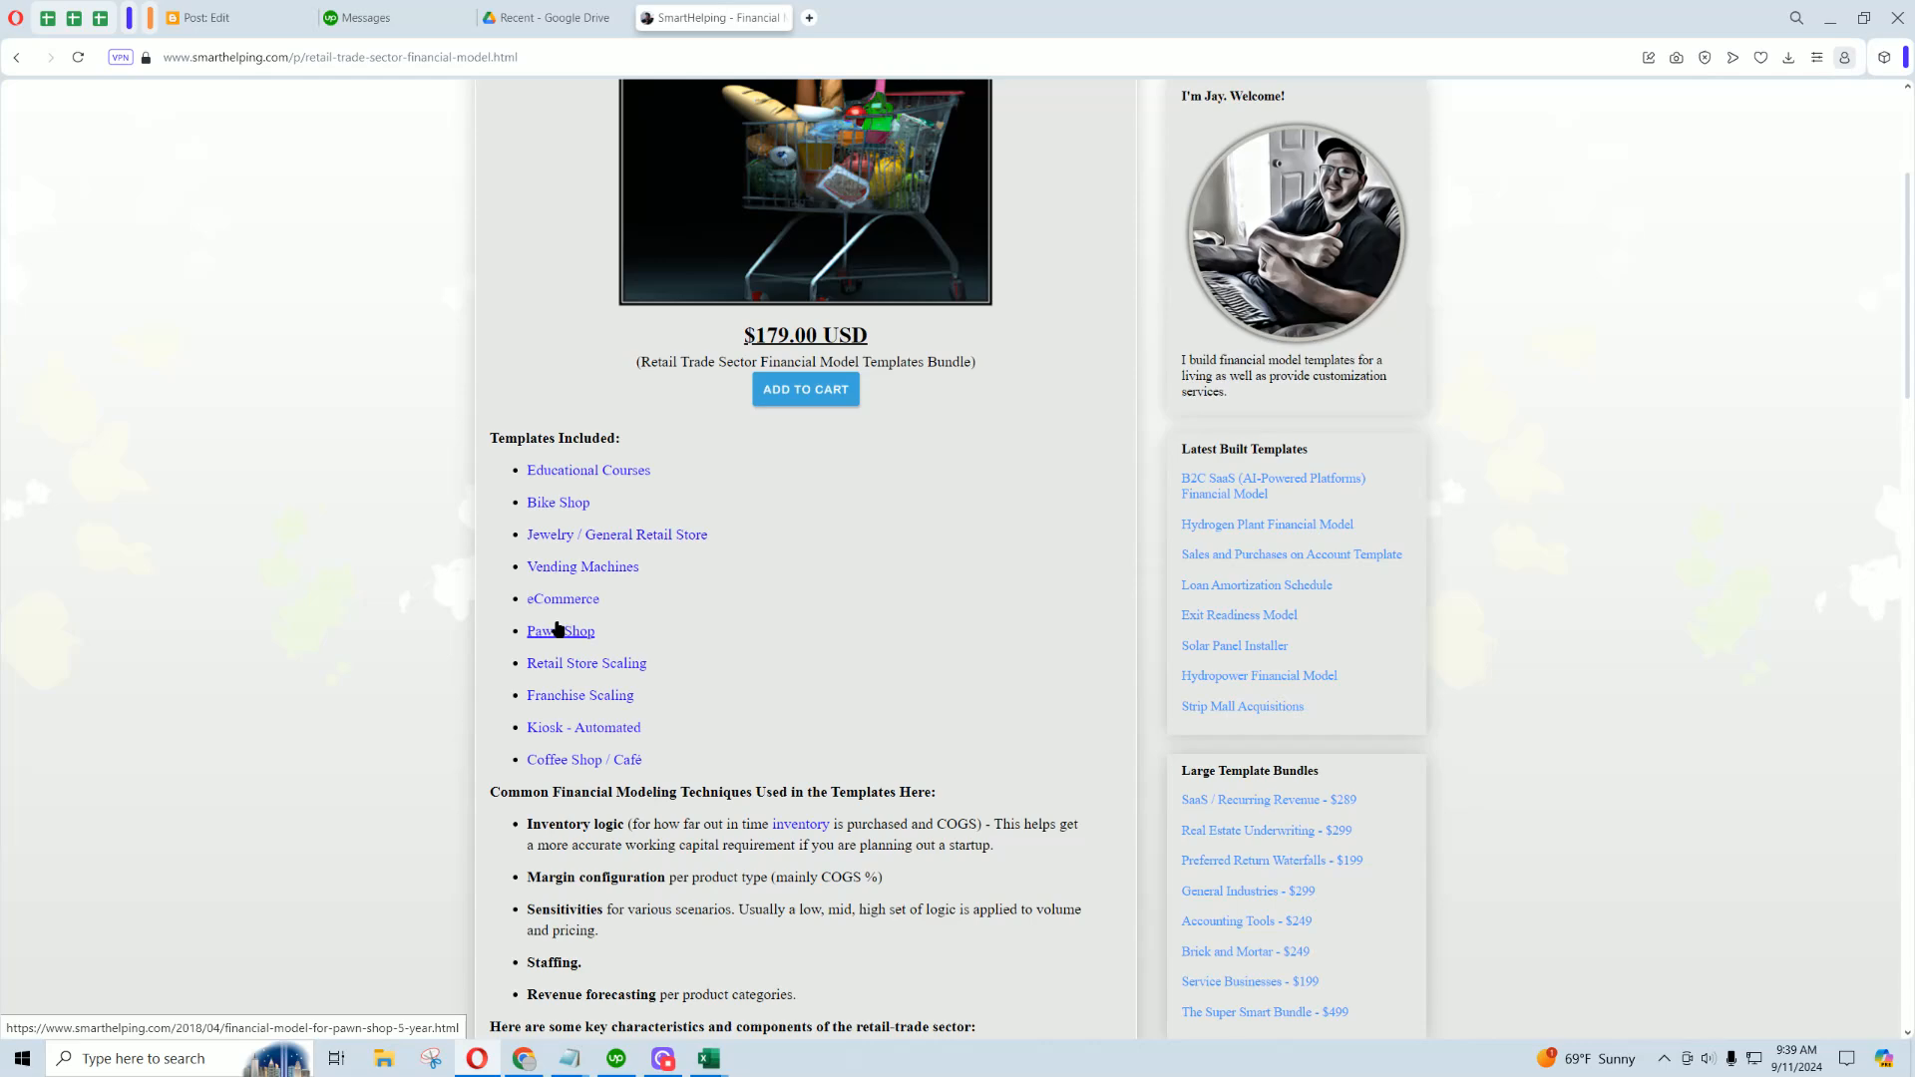
pyautogui.click(17, 57)
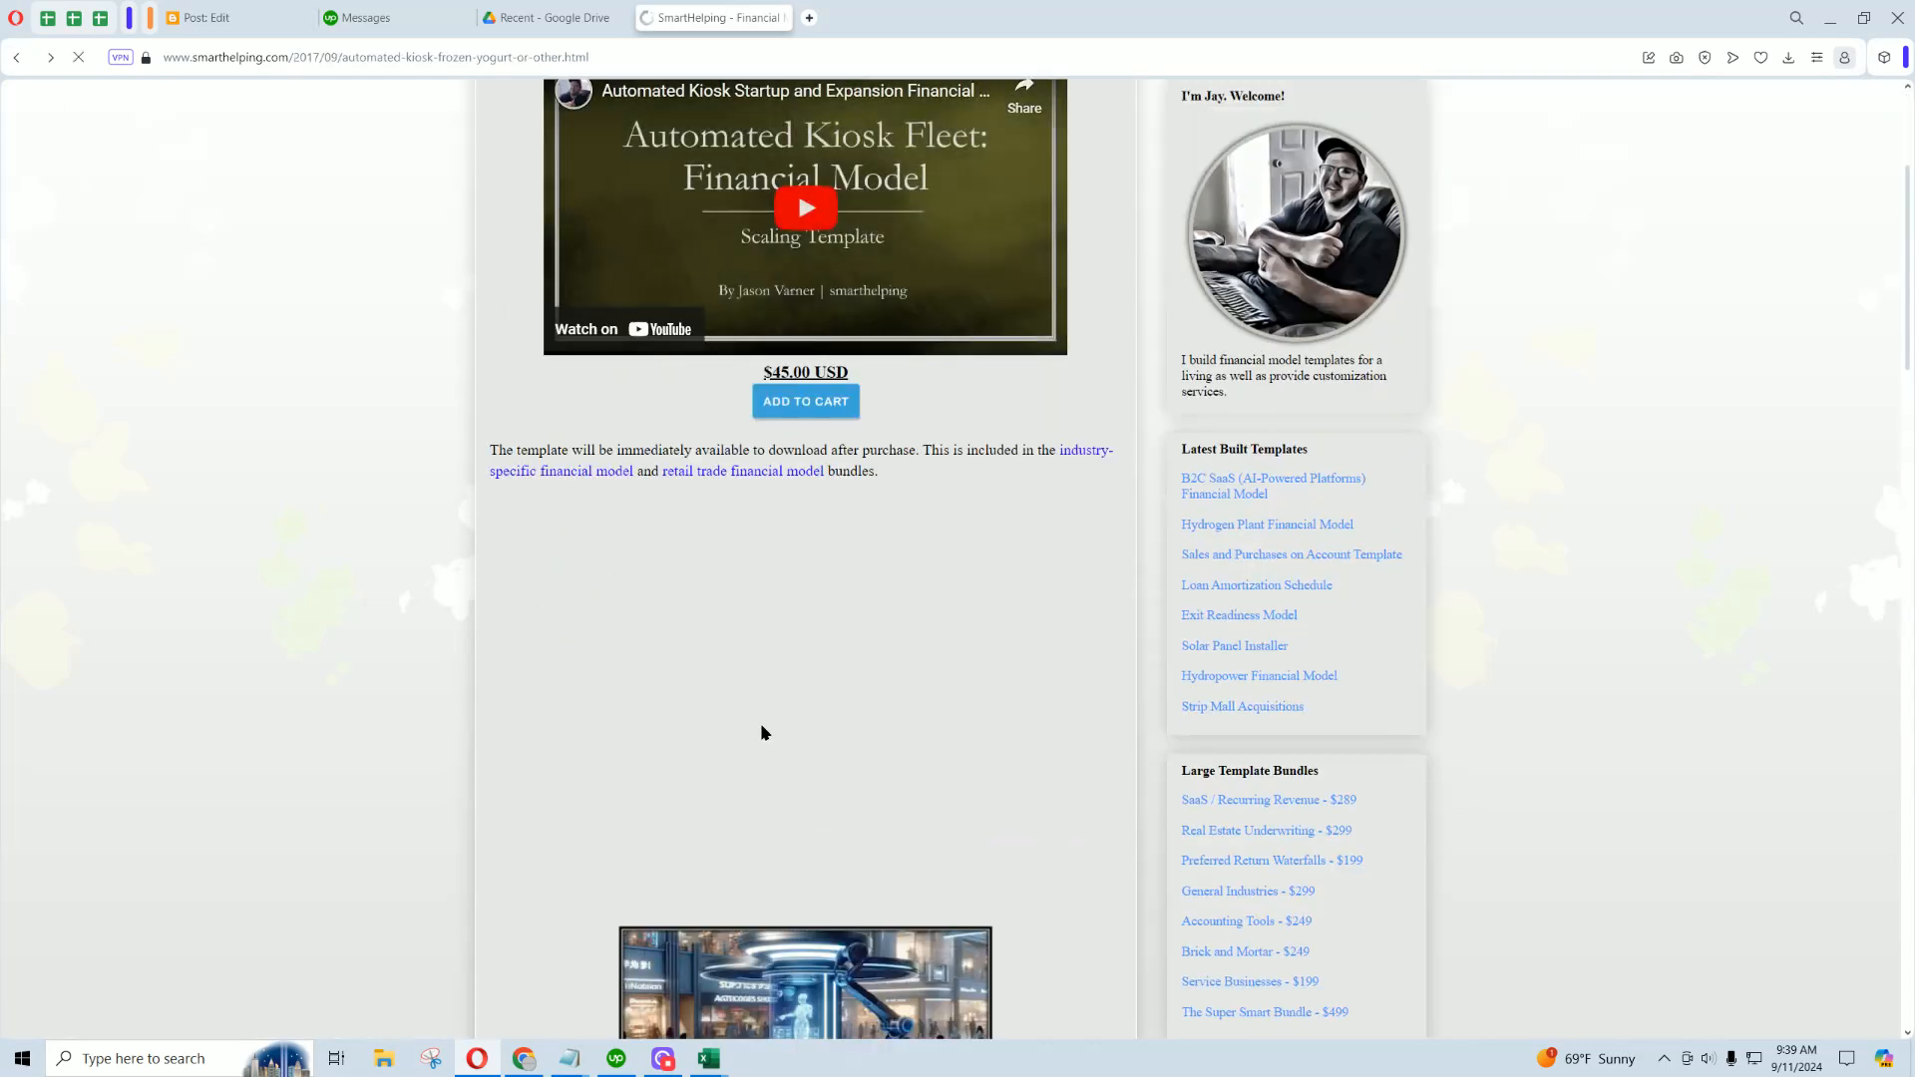
# Examine the Advanced Version Highlights slides on the kiosk page, covering deployment assumptions, operating expenses and the monthly plan, and return to the page's beginning.
pyautogui.scroll(-6, 764, 733)
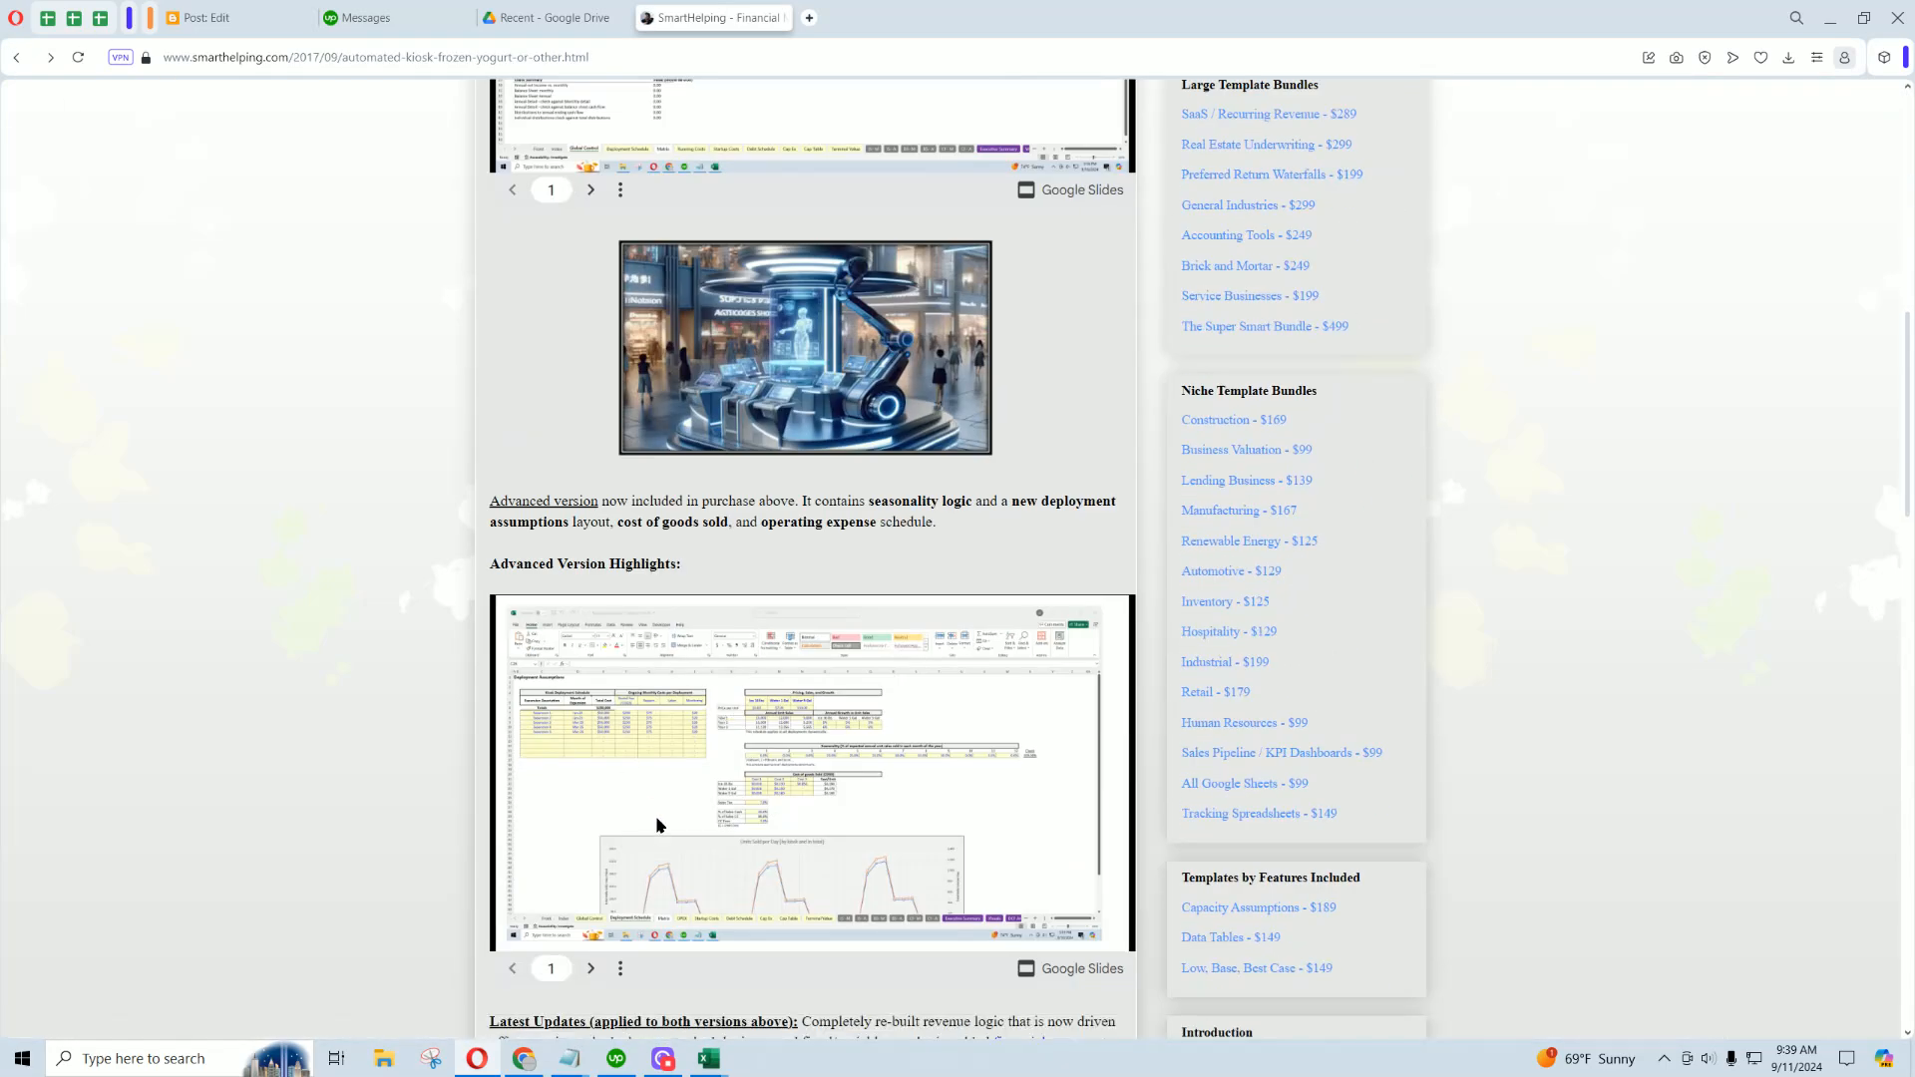
pyautogui.scroll(-3, 656, 824)
pyautogui.click(600, 633)
pyautogui.click(600, 633)
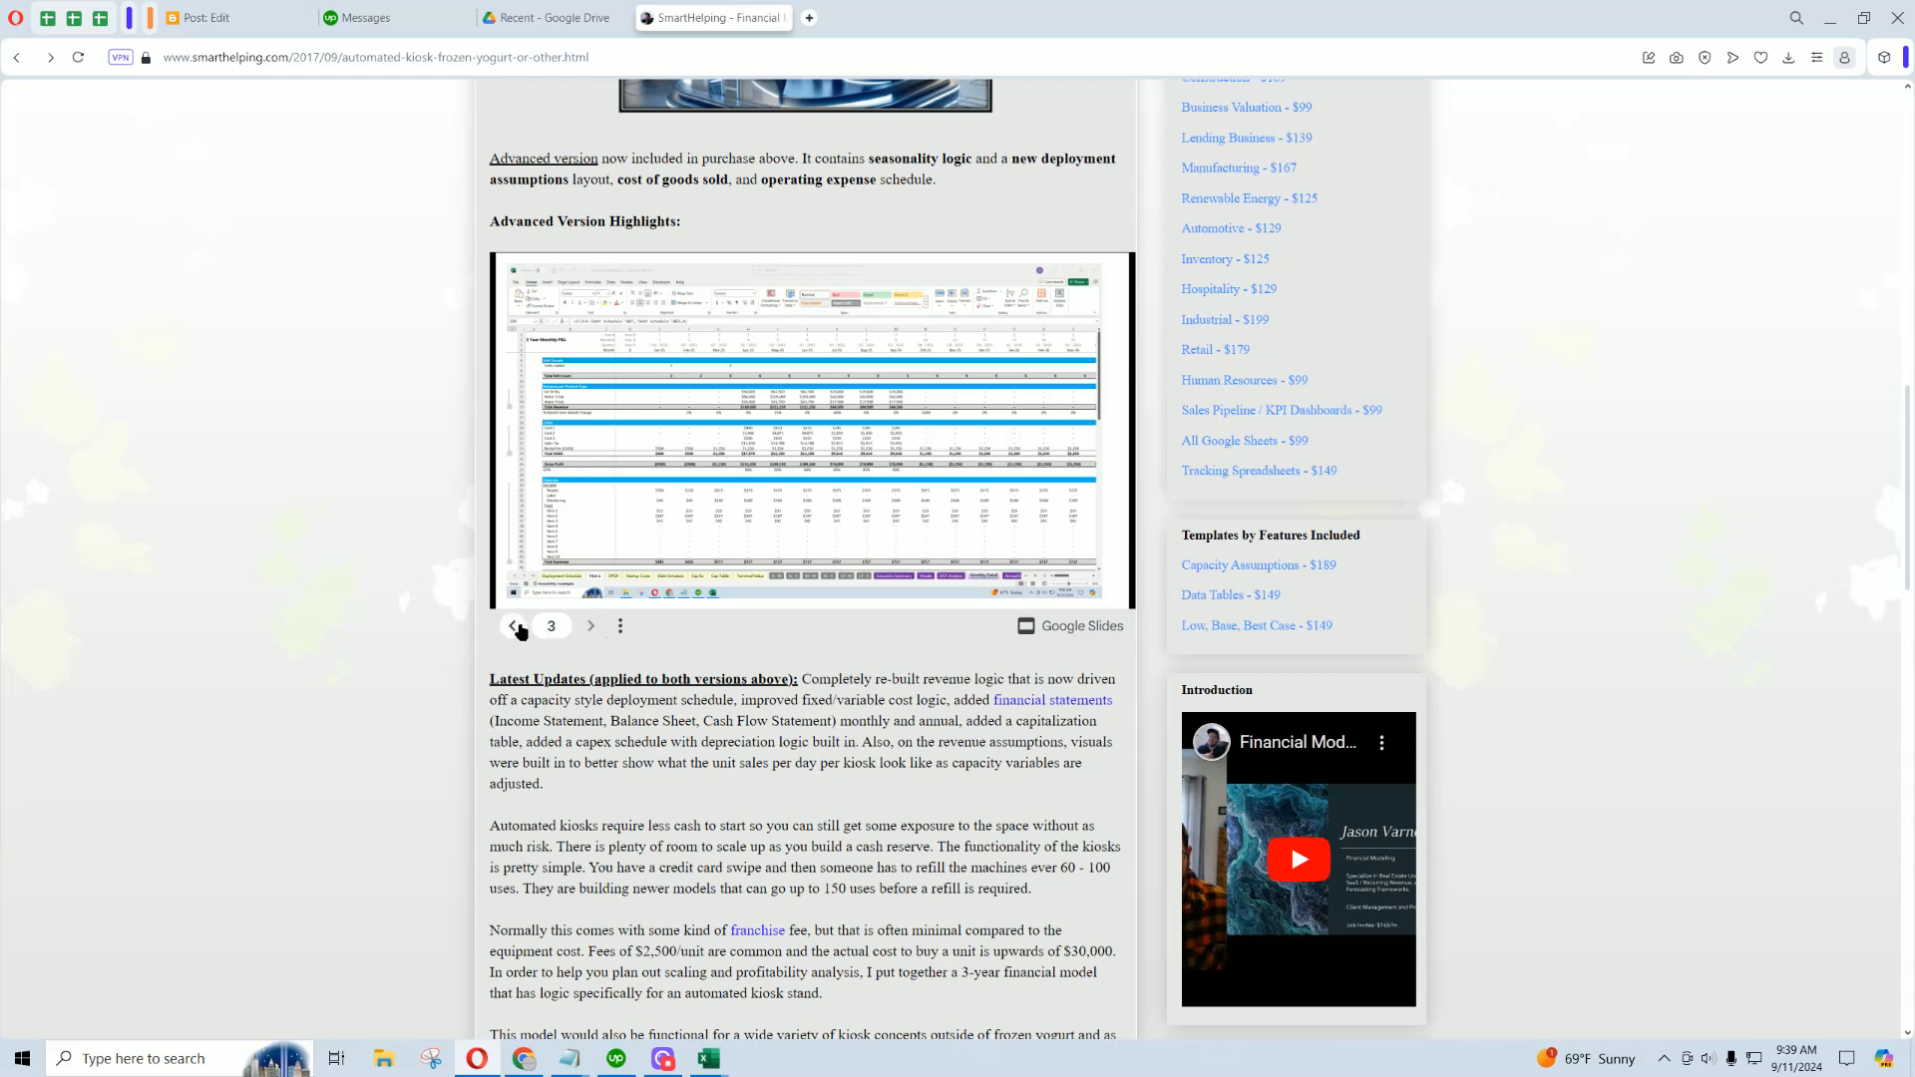
pyautogui.click(517, 629)
pyautogui.click(512, 630)
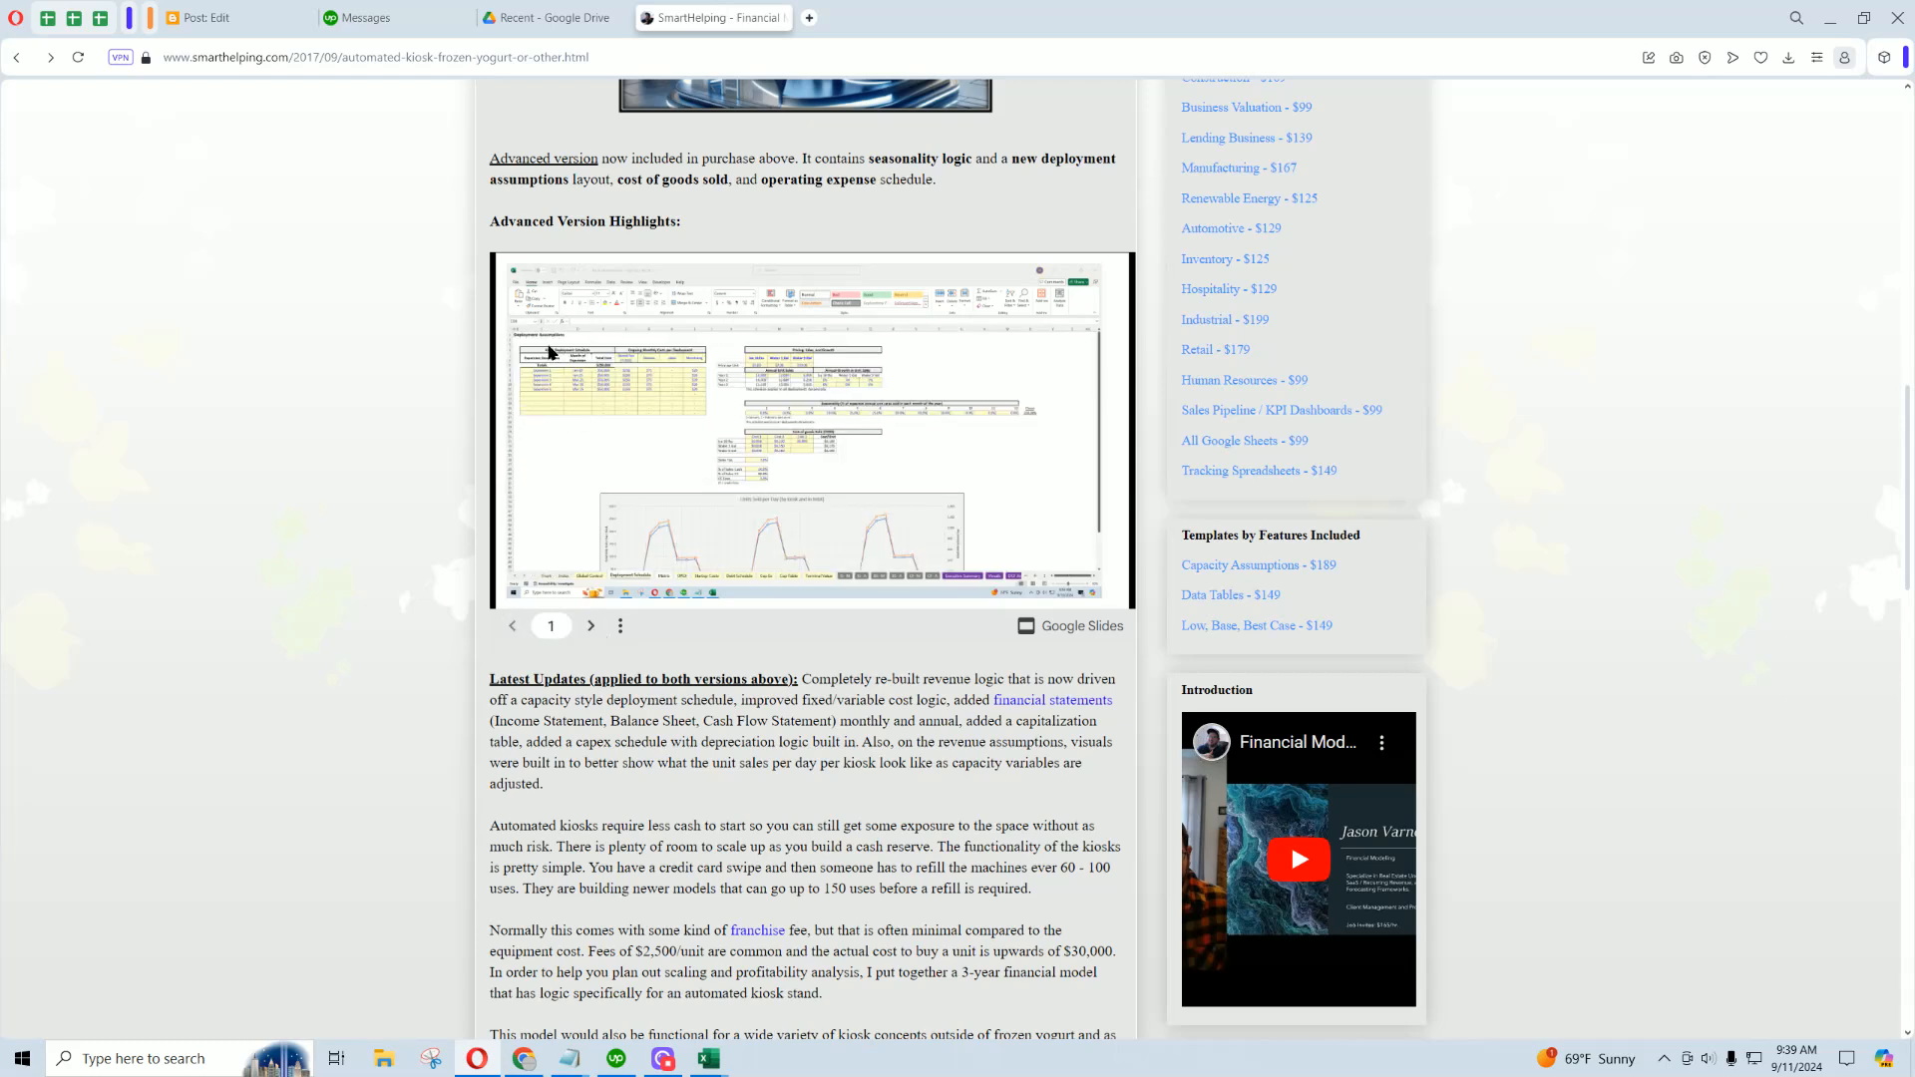
pyautogui.click(590, 625)
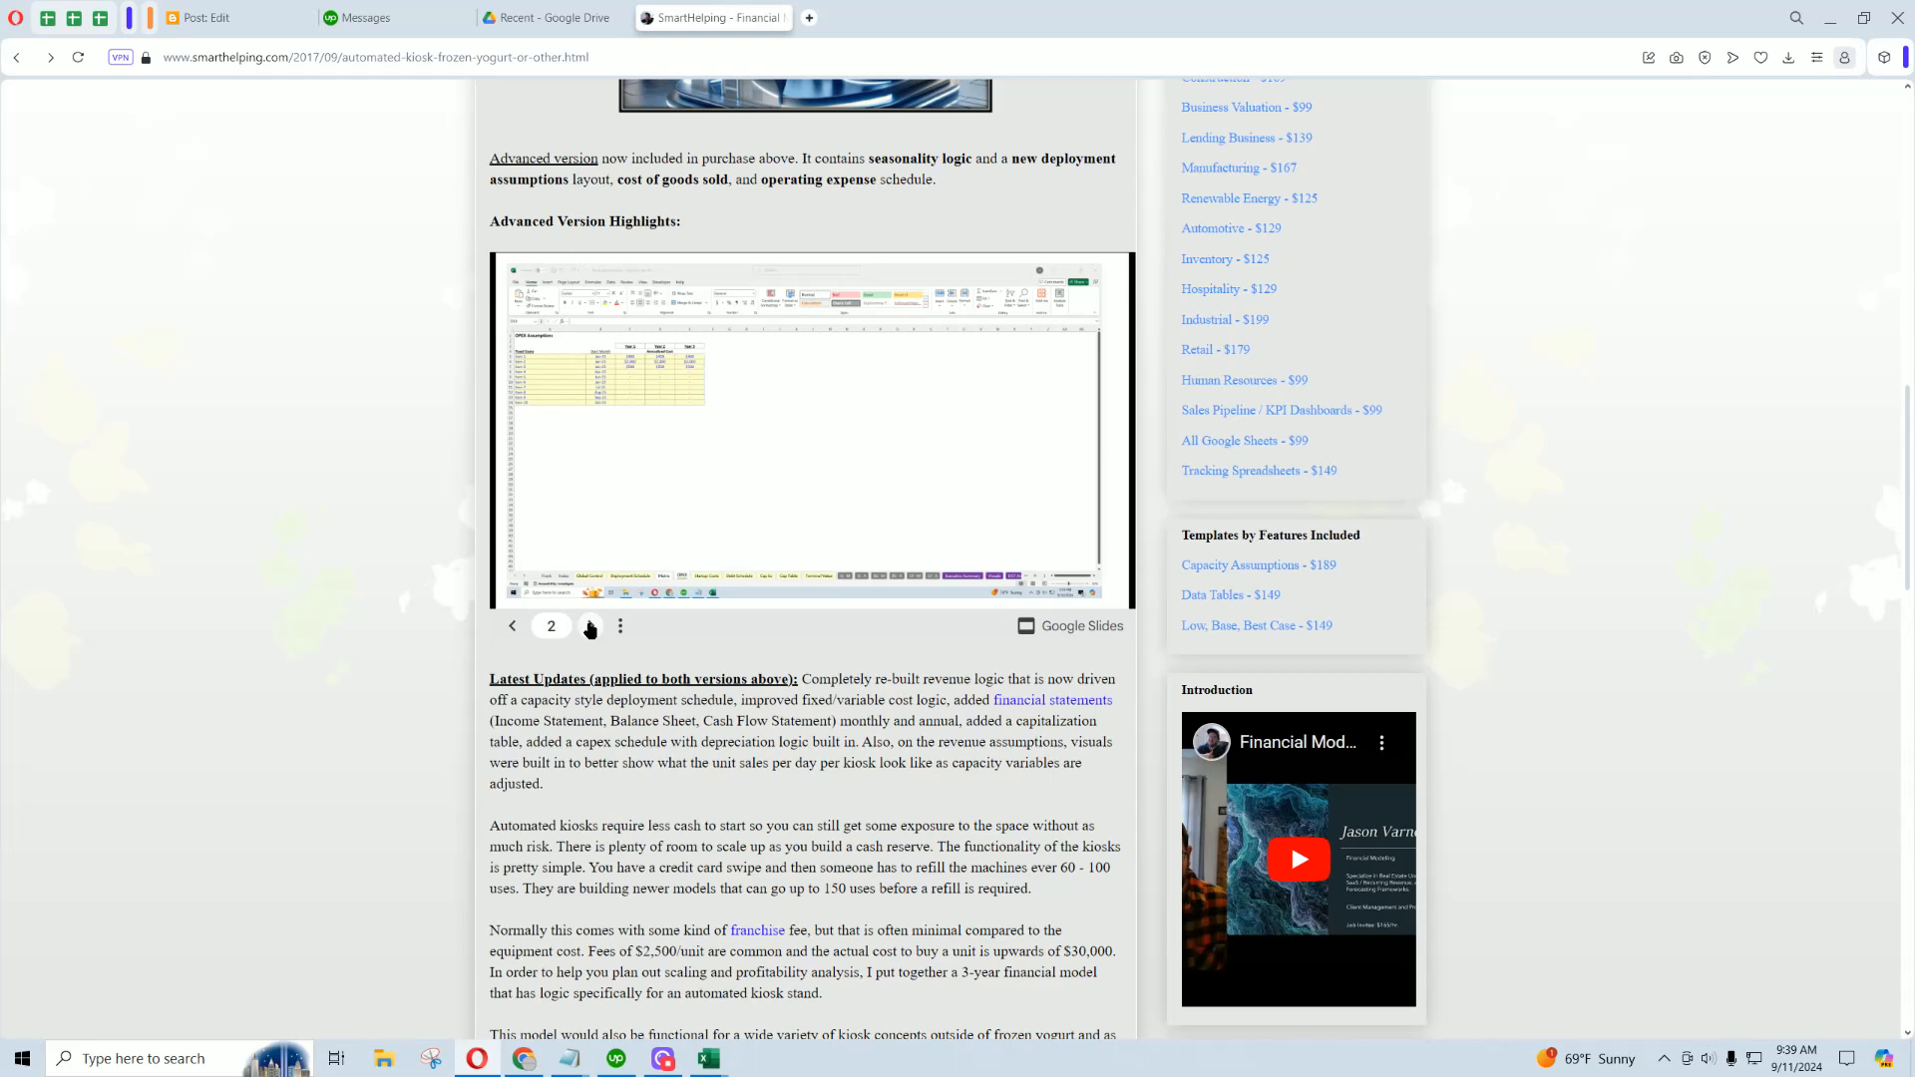
pyautogui.click(590, 626)
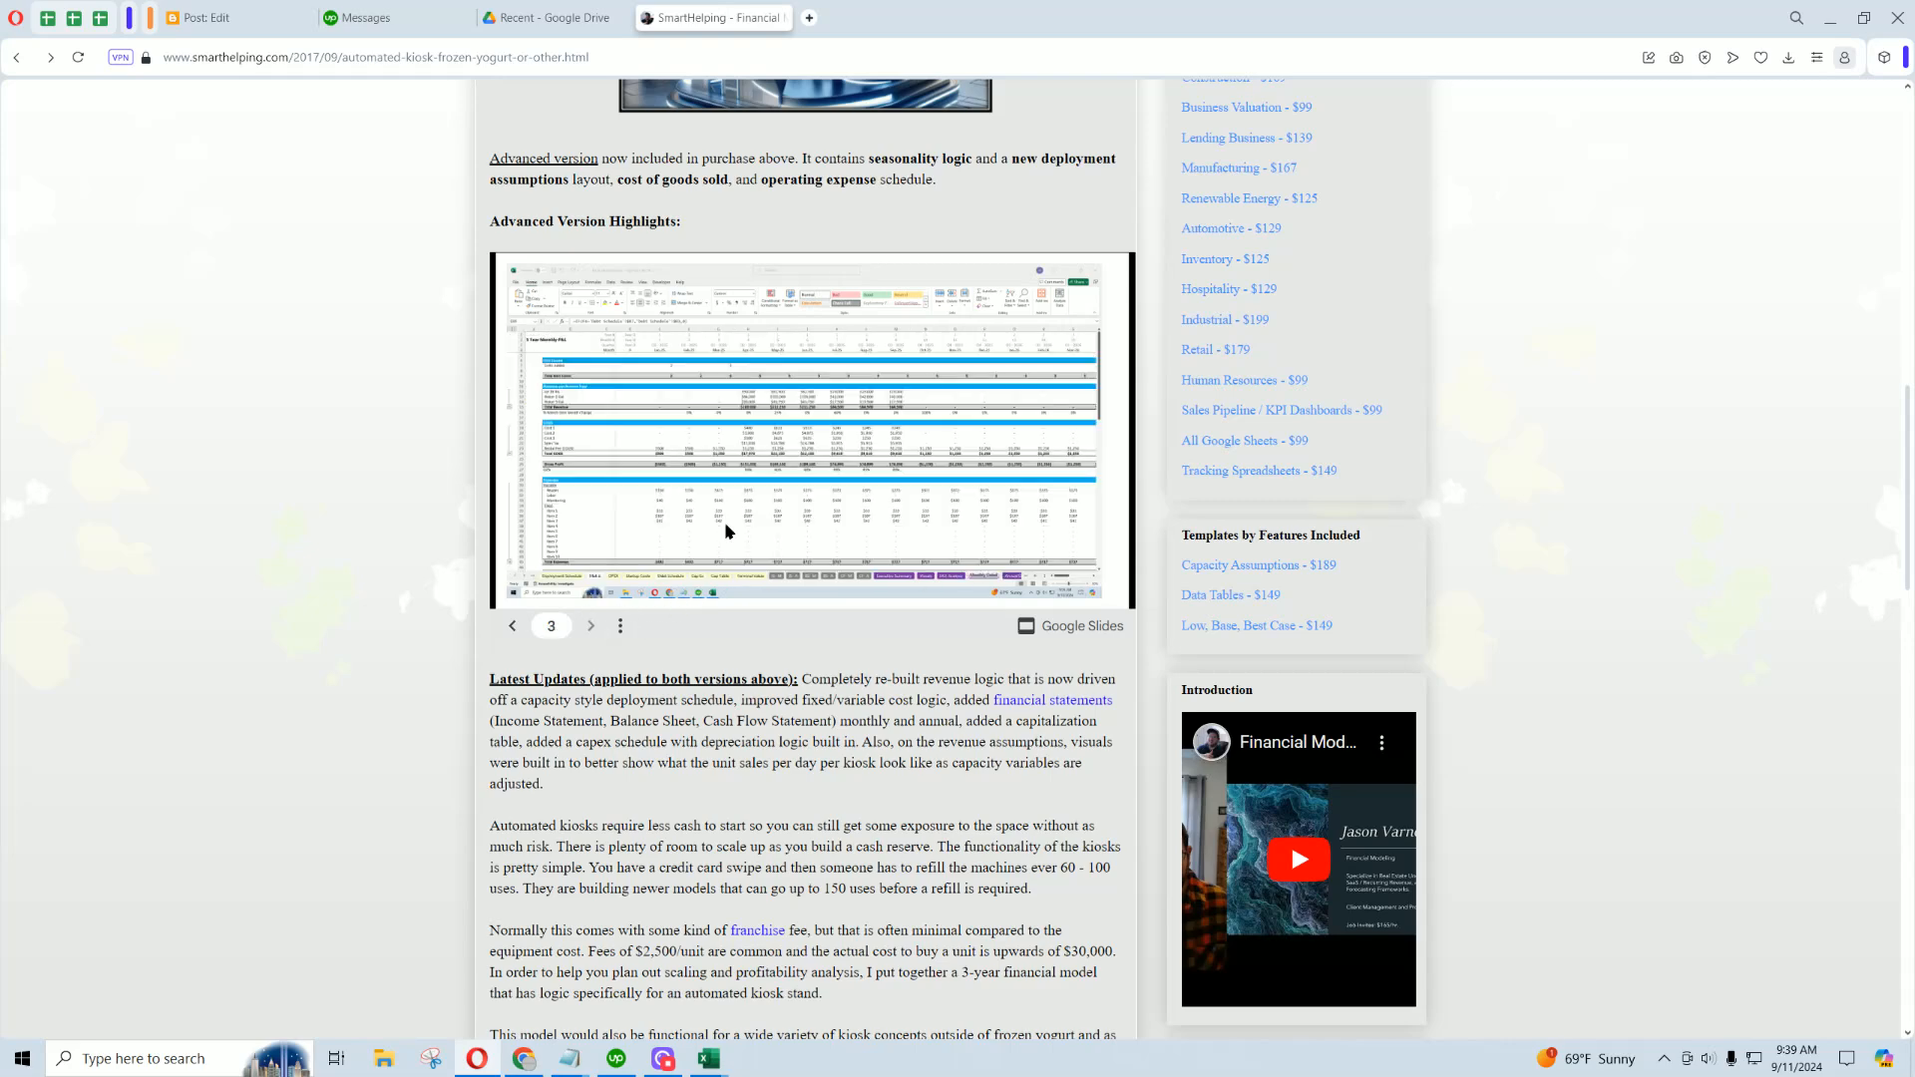
pyautogui.scroll(3, 416, 595)
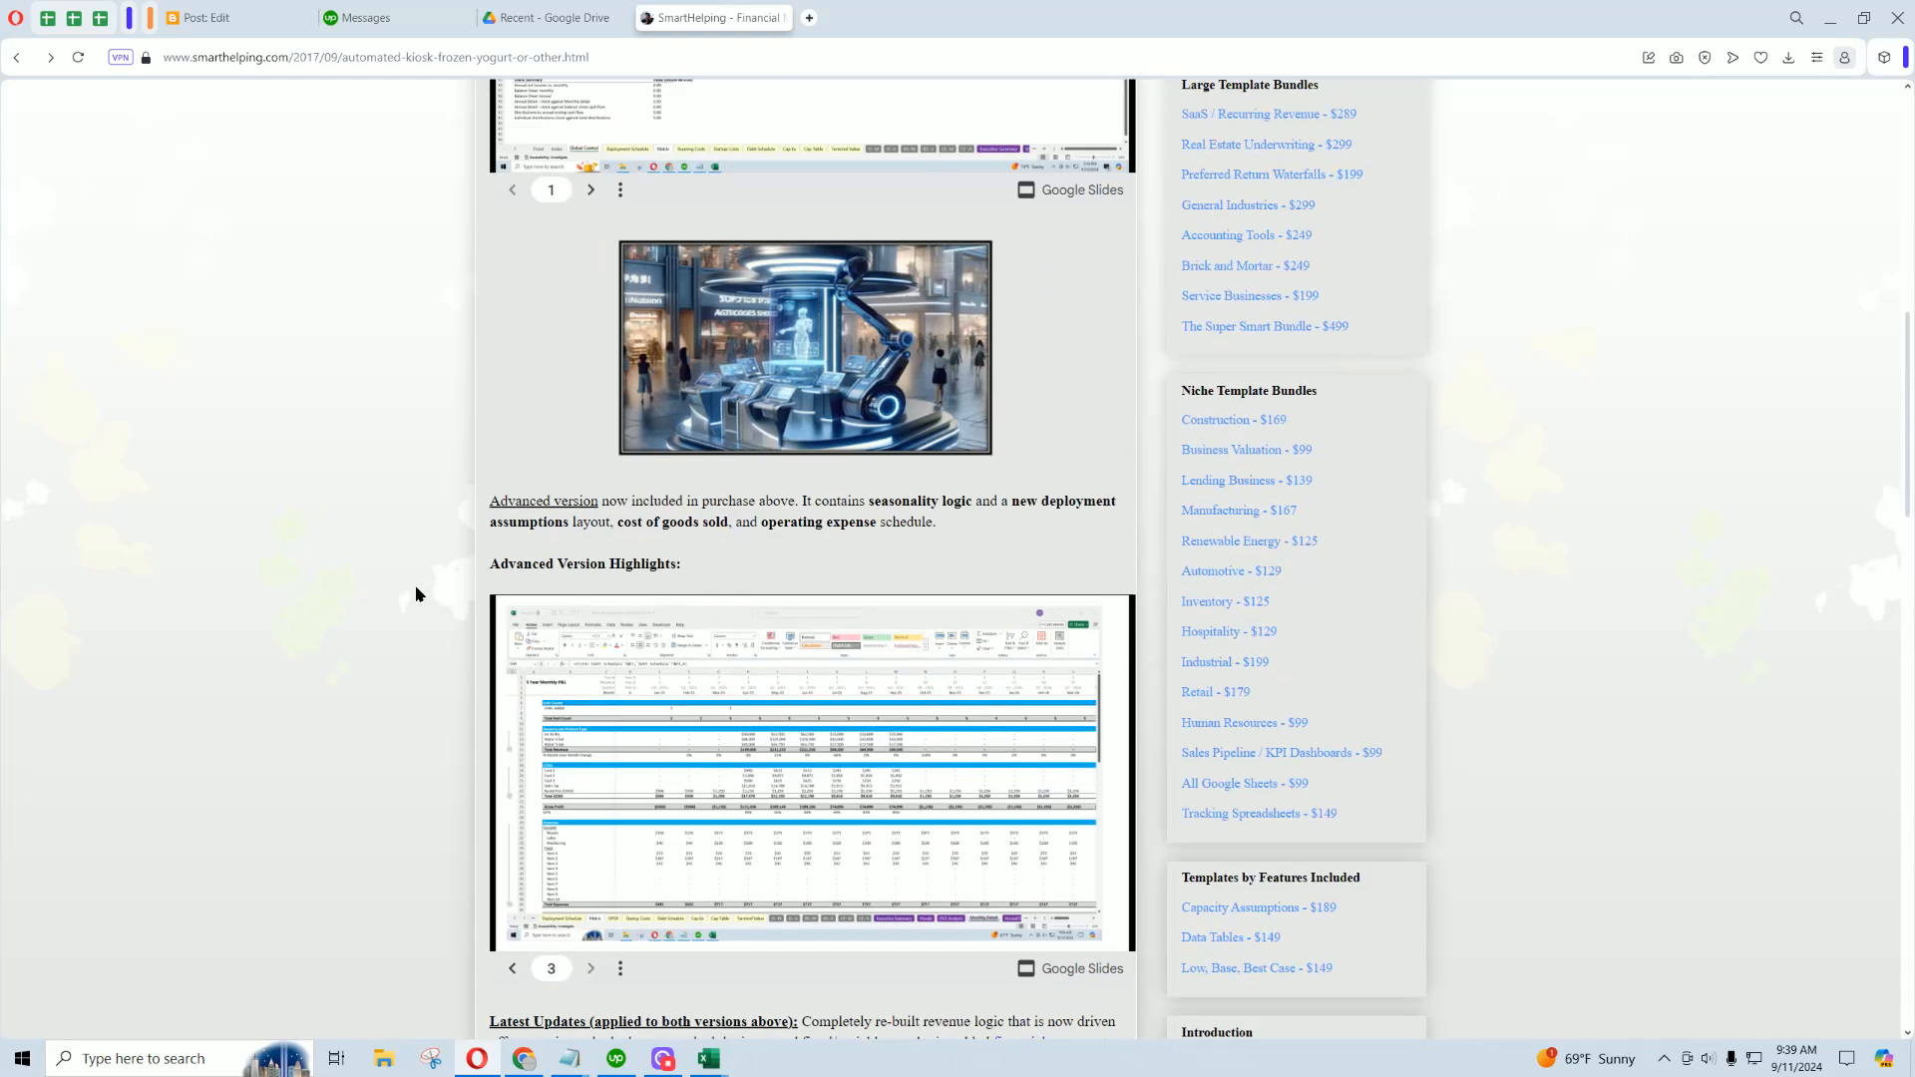
pyautogui.scroll(10, 393, 521)
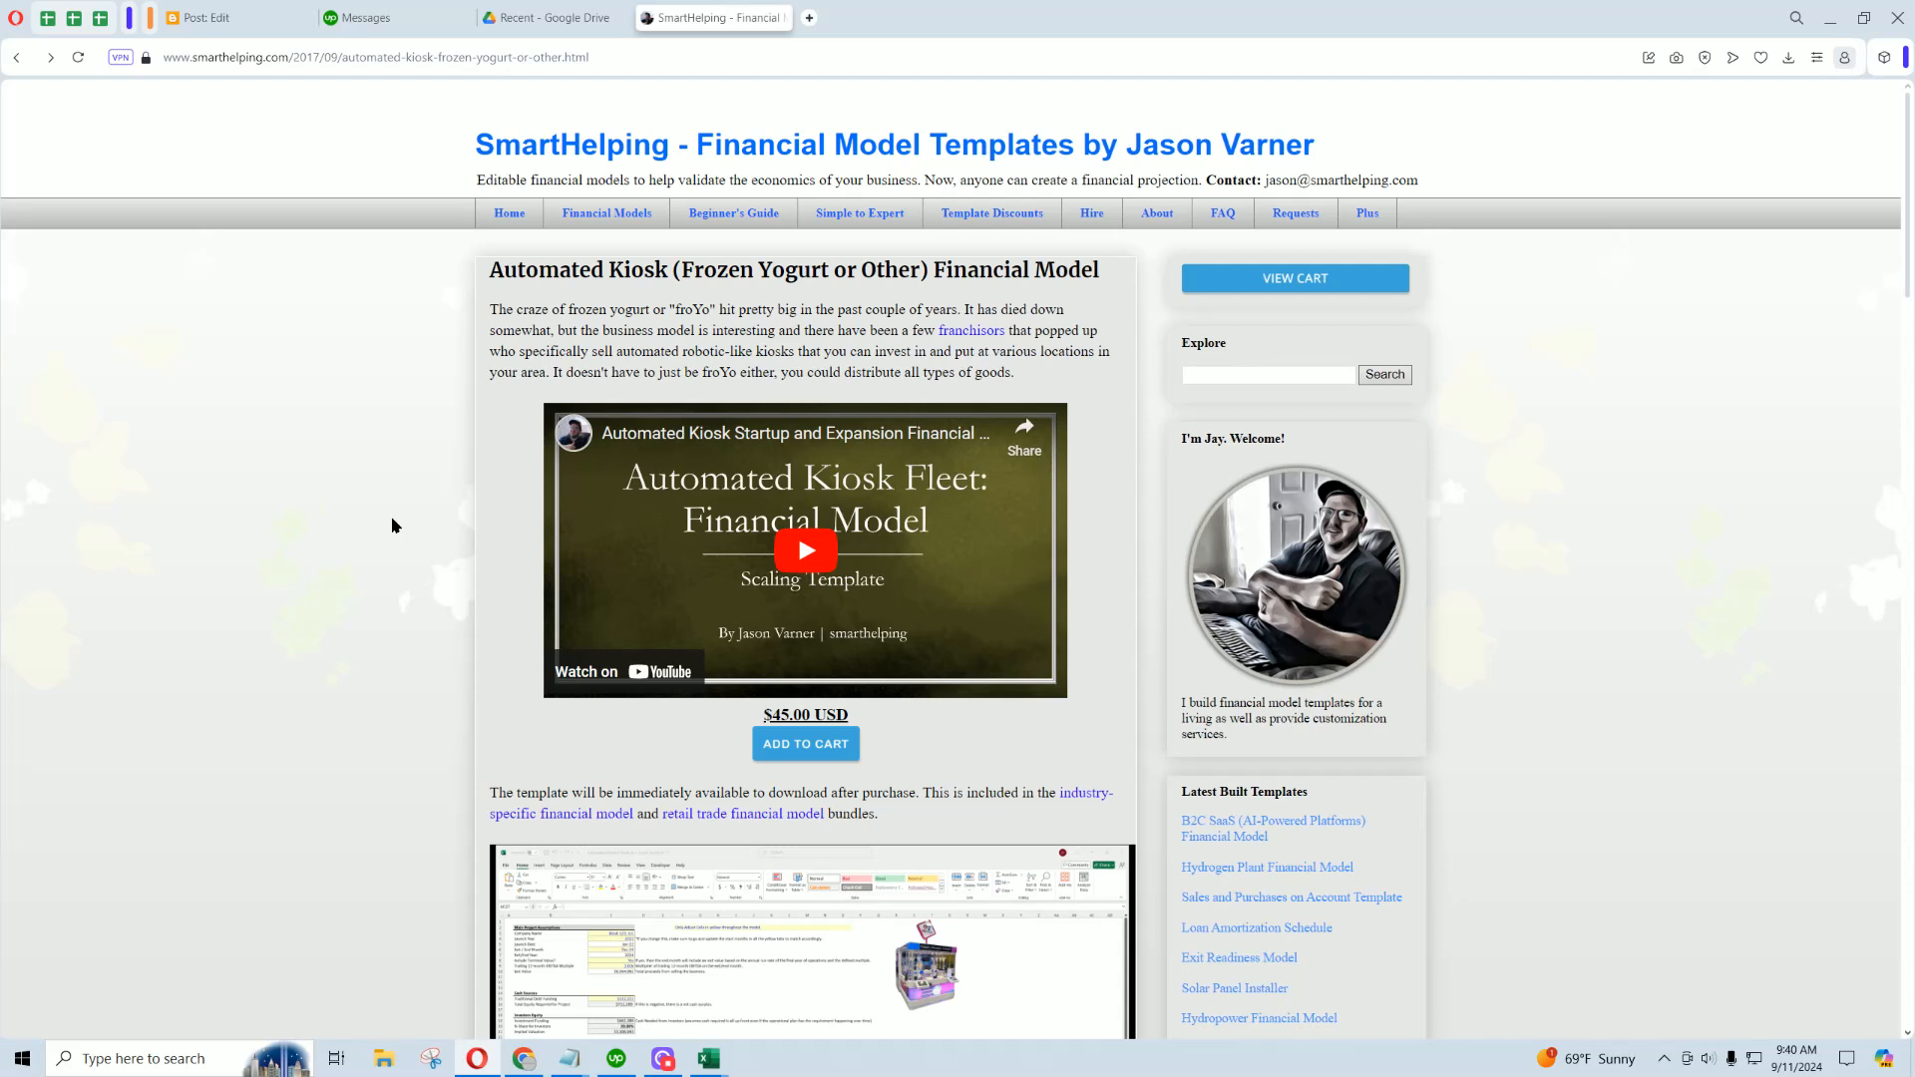
# Open the Hire page and highlight the typical turnaround time and the same-day availability statement.
pyautogui.click(1097, 222)
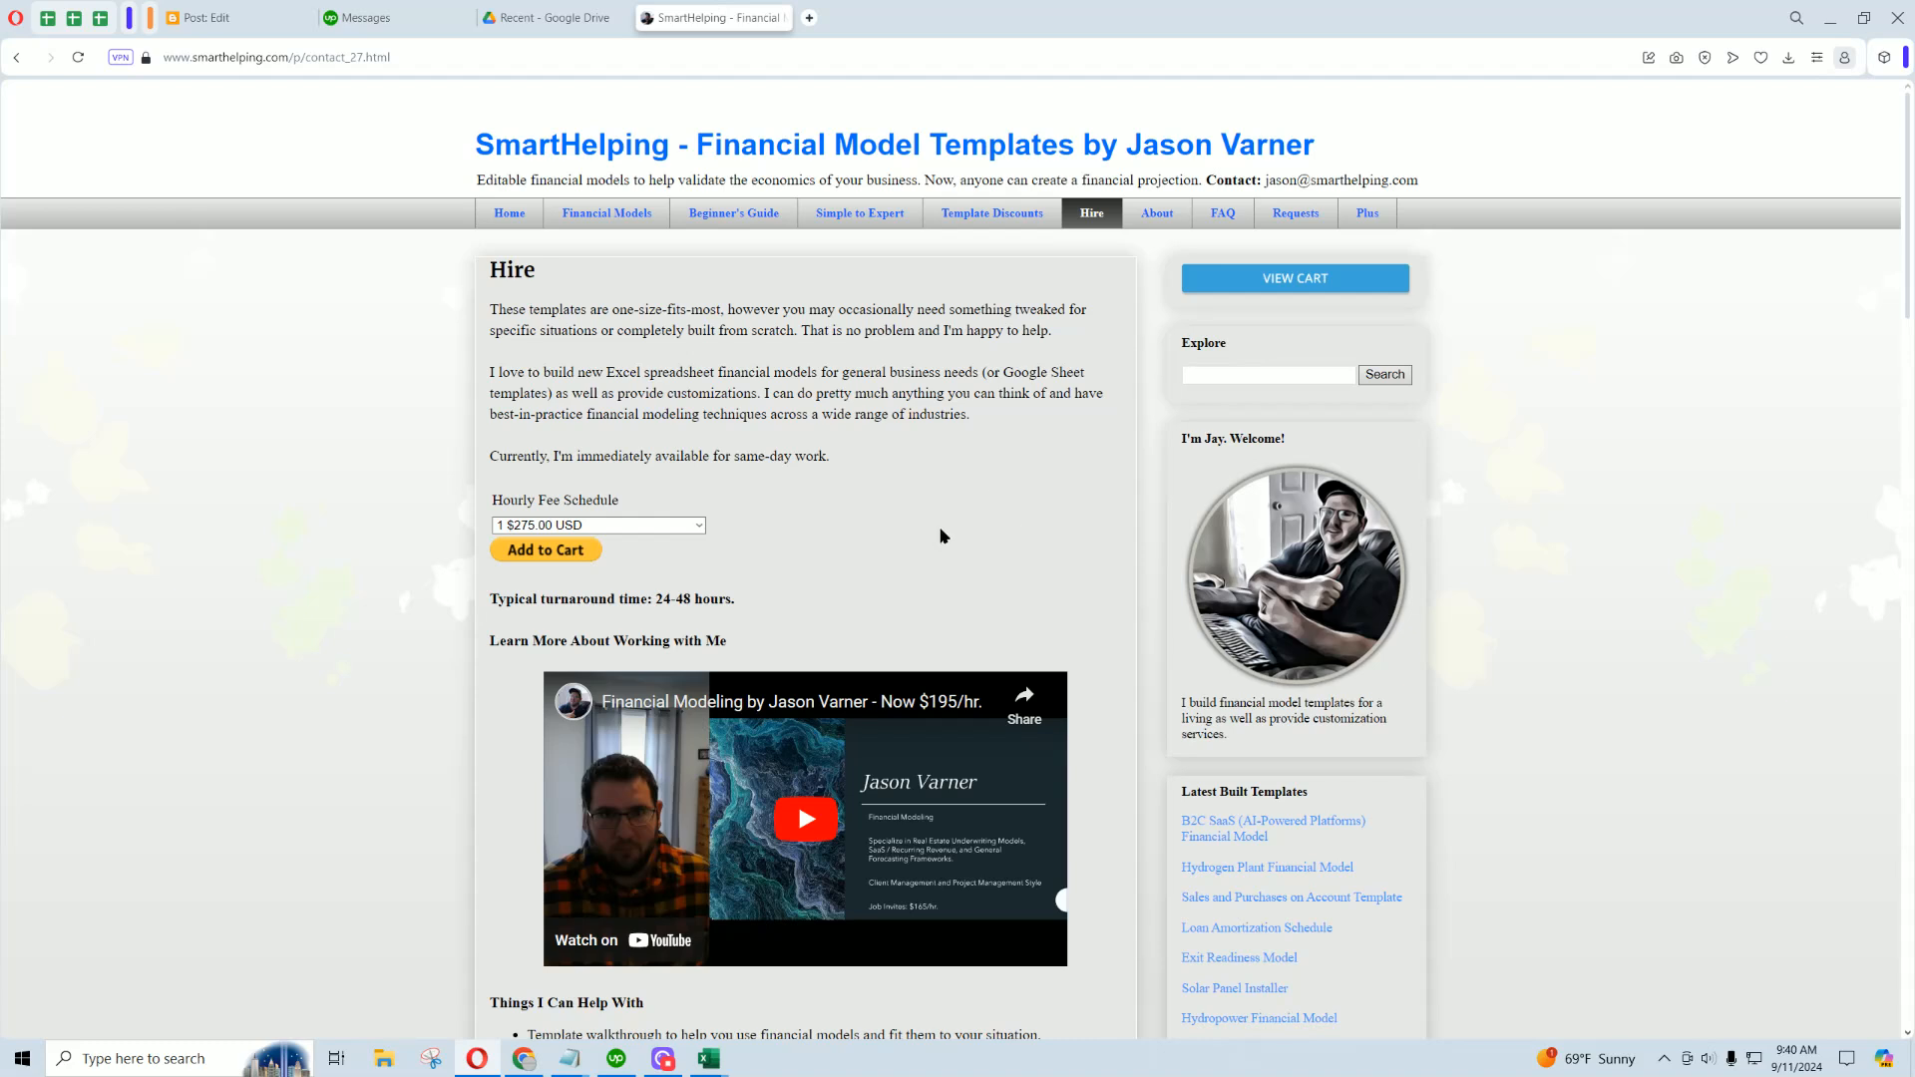
pyautogui.moveTo(655, 598); pyautogui.dragTo(691, 597)
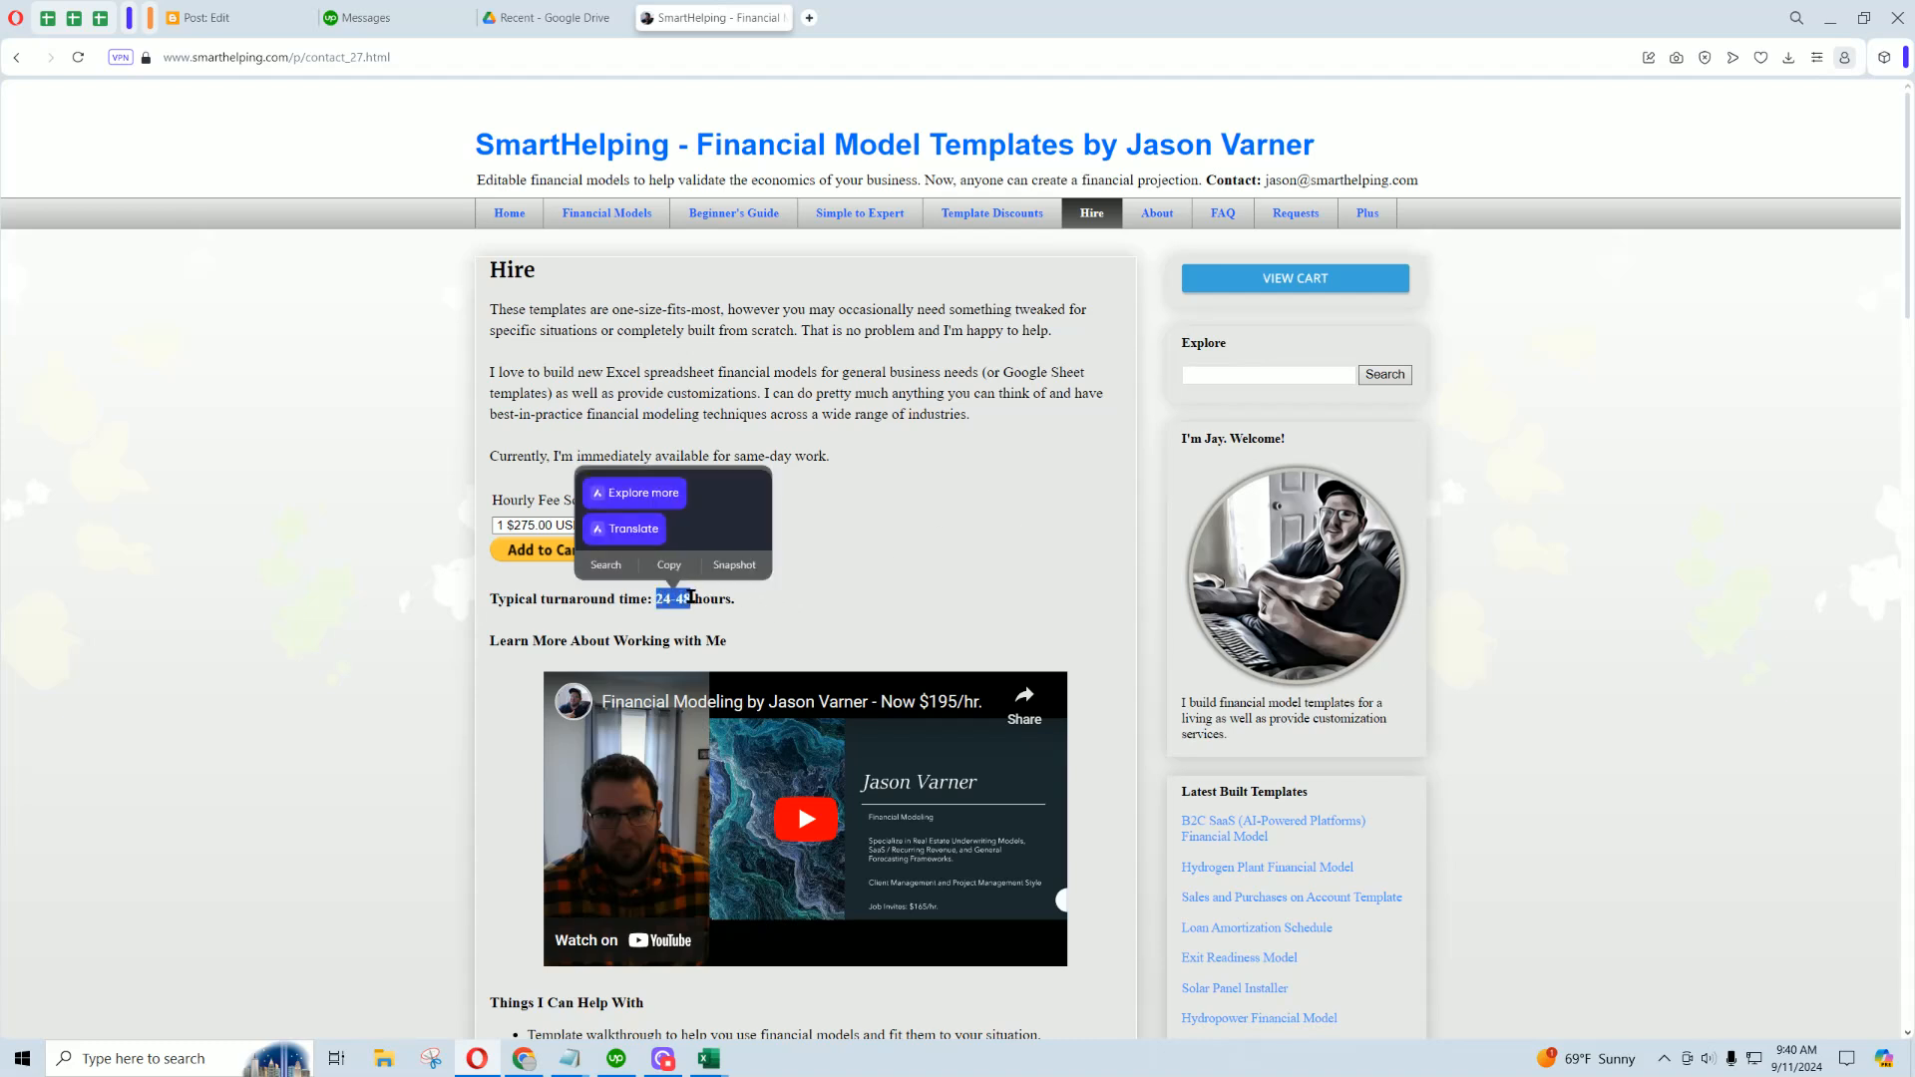
pyautogui.click(556, 453)
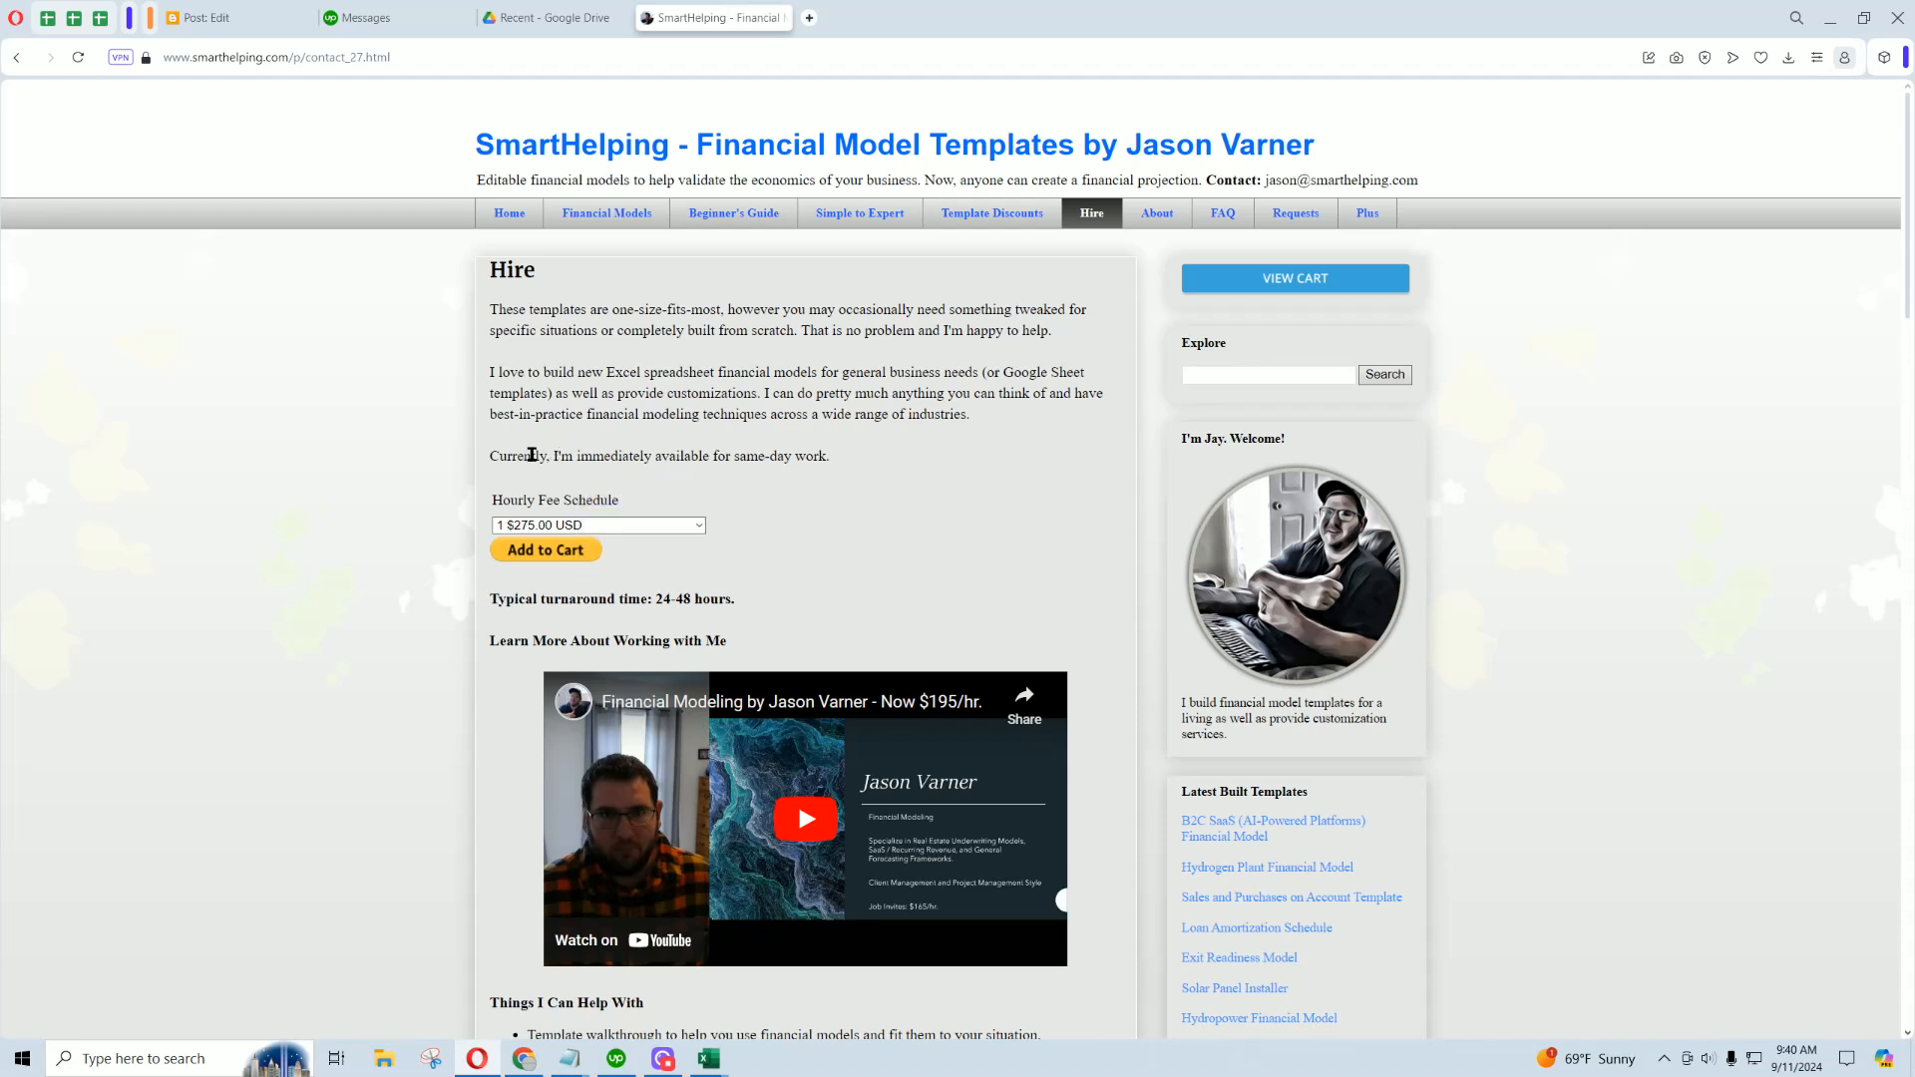
pyautogui.moveTo(494, 456)
pyautogui.mouseDown()
pyautogui.moveTo(834, 457)
pyautogui.moveTo(489, 459)
pyautogui.mouseUp()
pyautogui.click(778, 457)
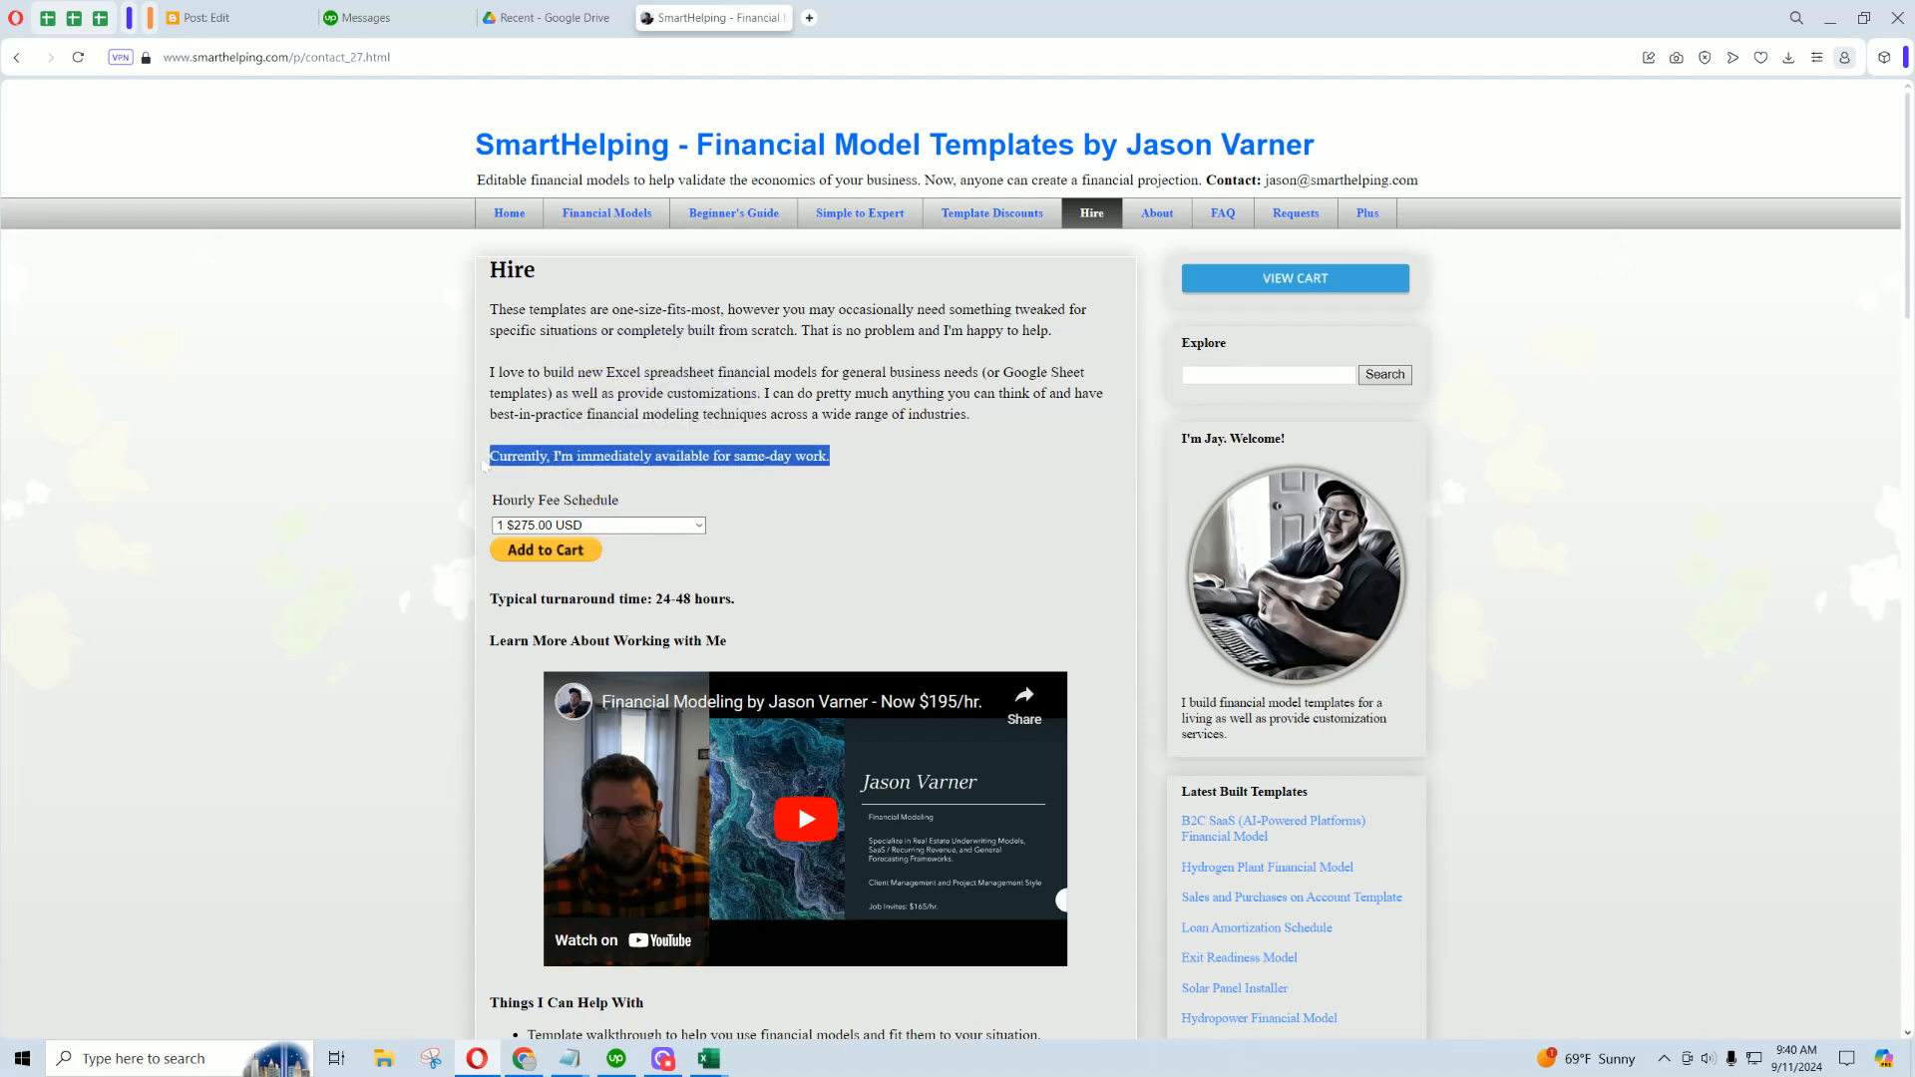
pyautogui.click(583, 454)
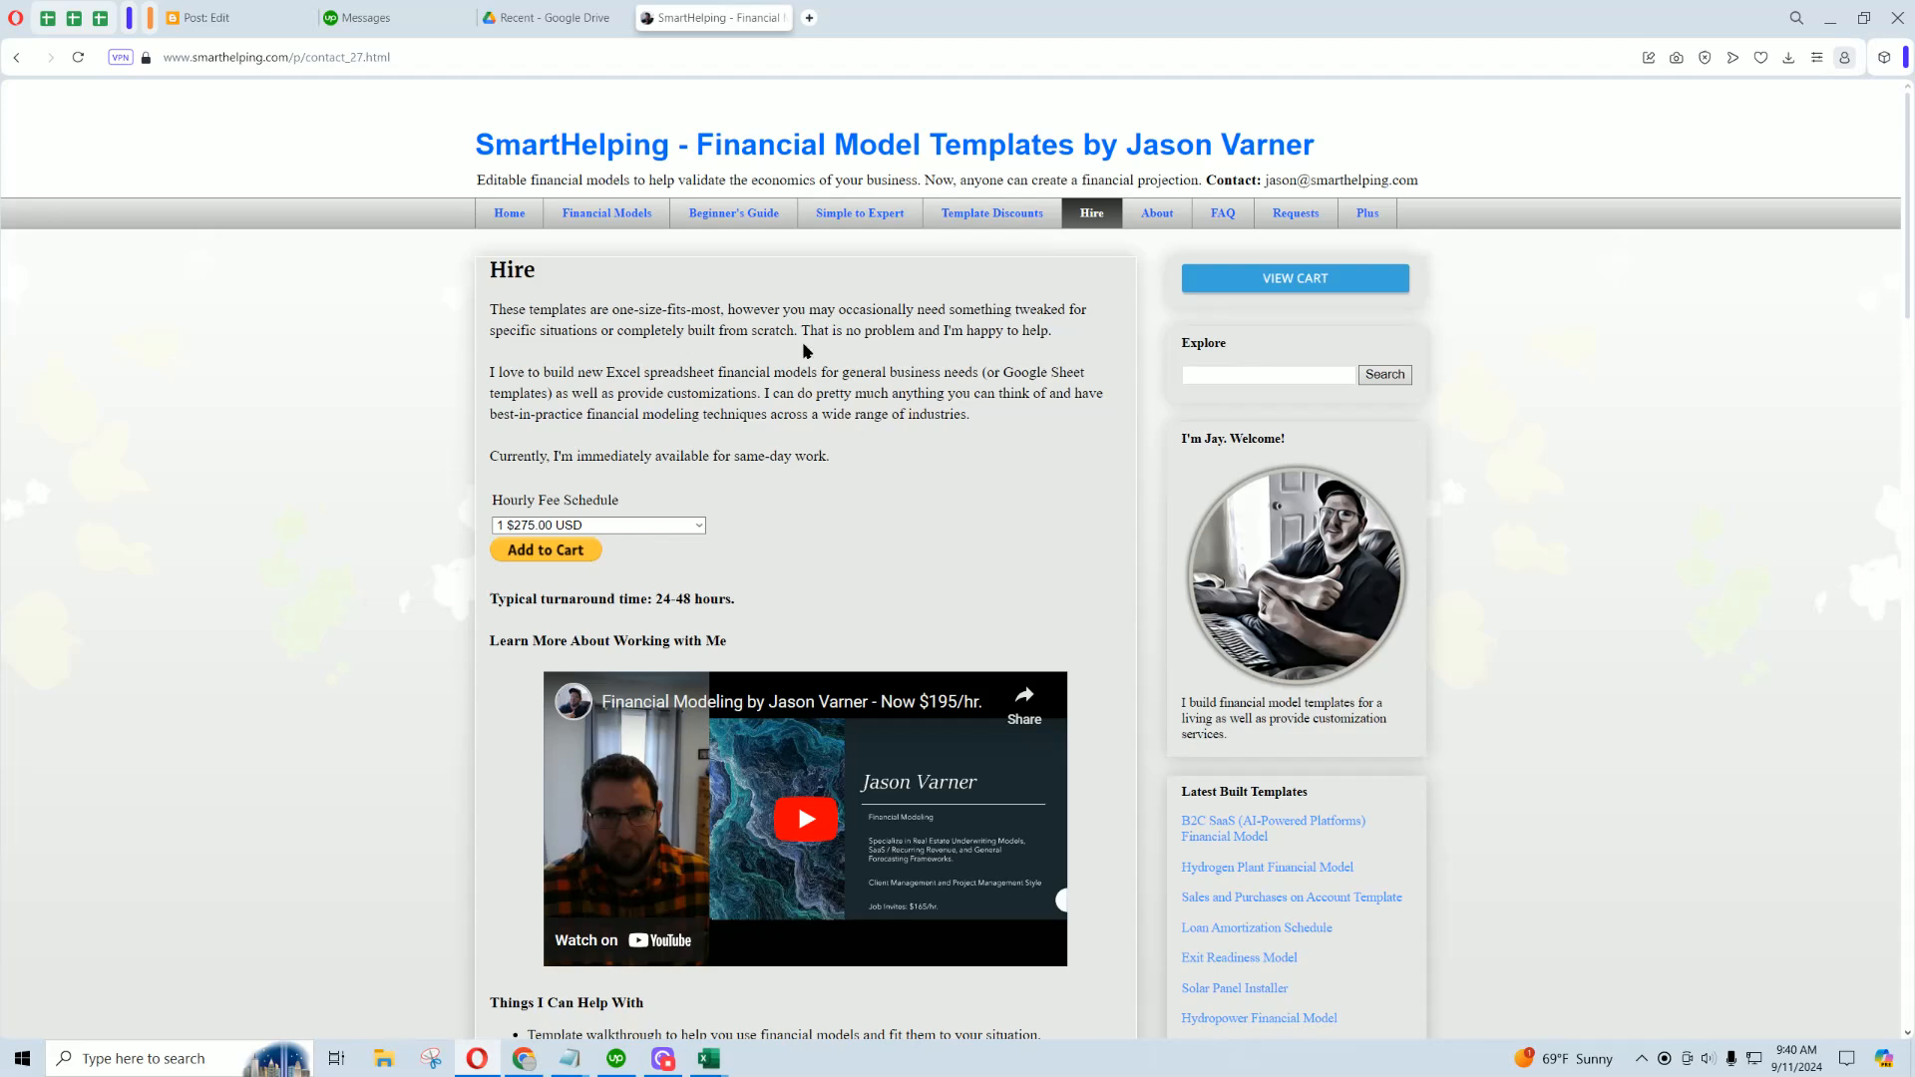
# Open the Financial Models page, browse the industry-specific templates, and highlight the SaaS / Subscription / Membership-based Financial Models heading.
pyautogui.click(607, 212)
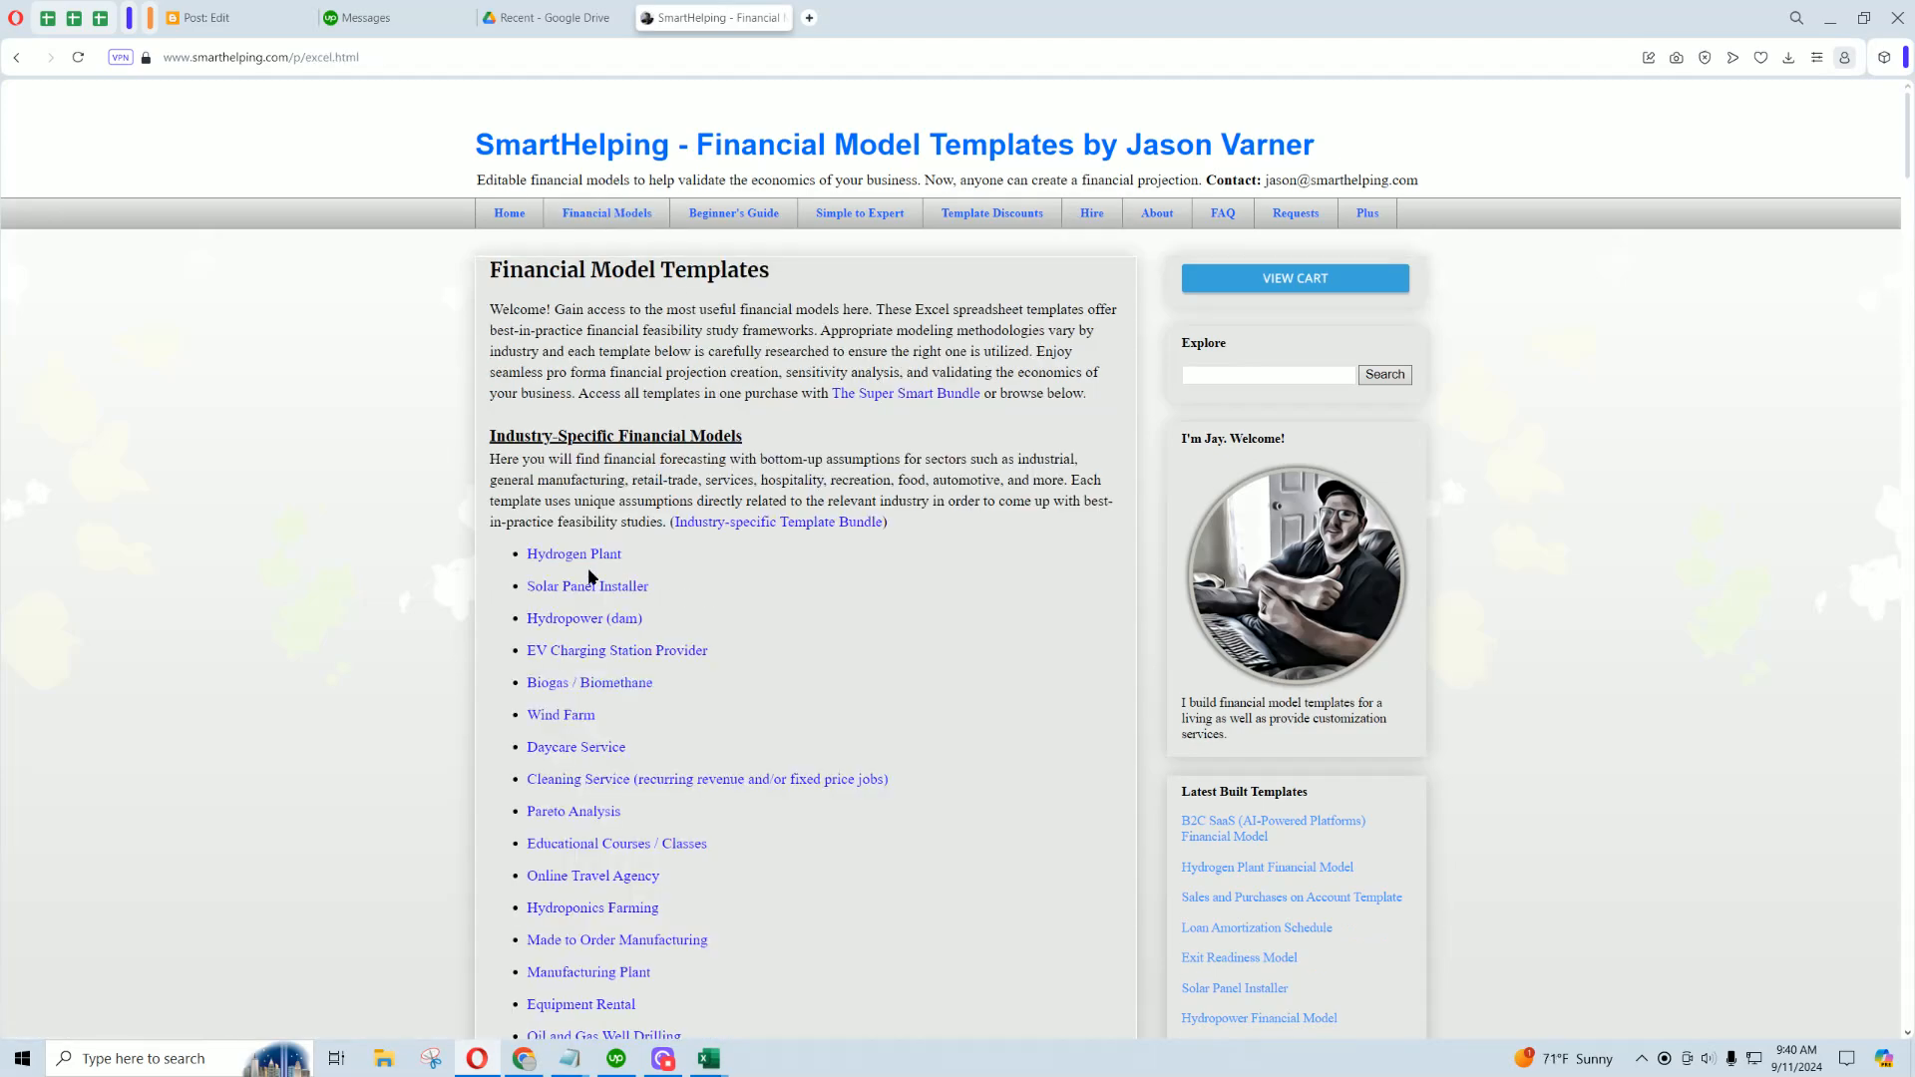
pyautogui.scroll(-10, 590, 573)
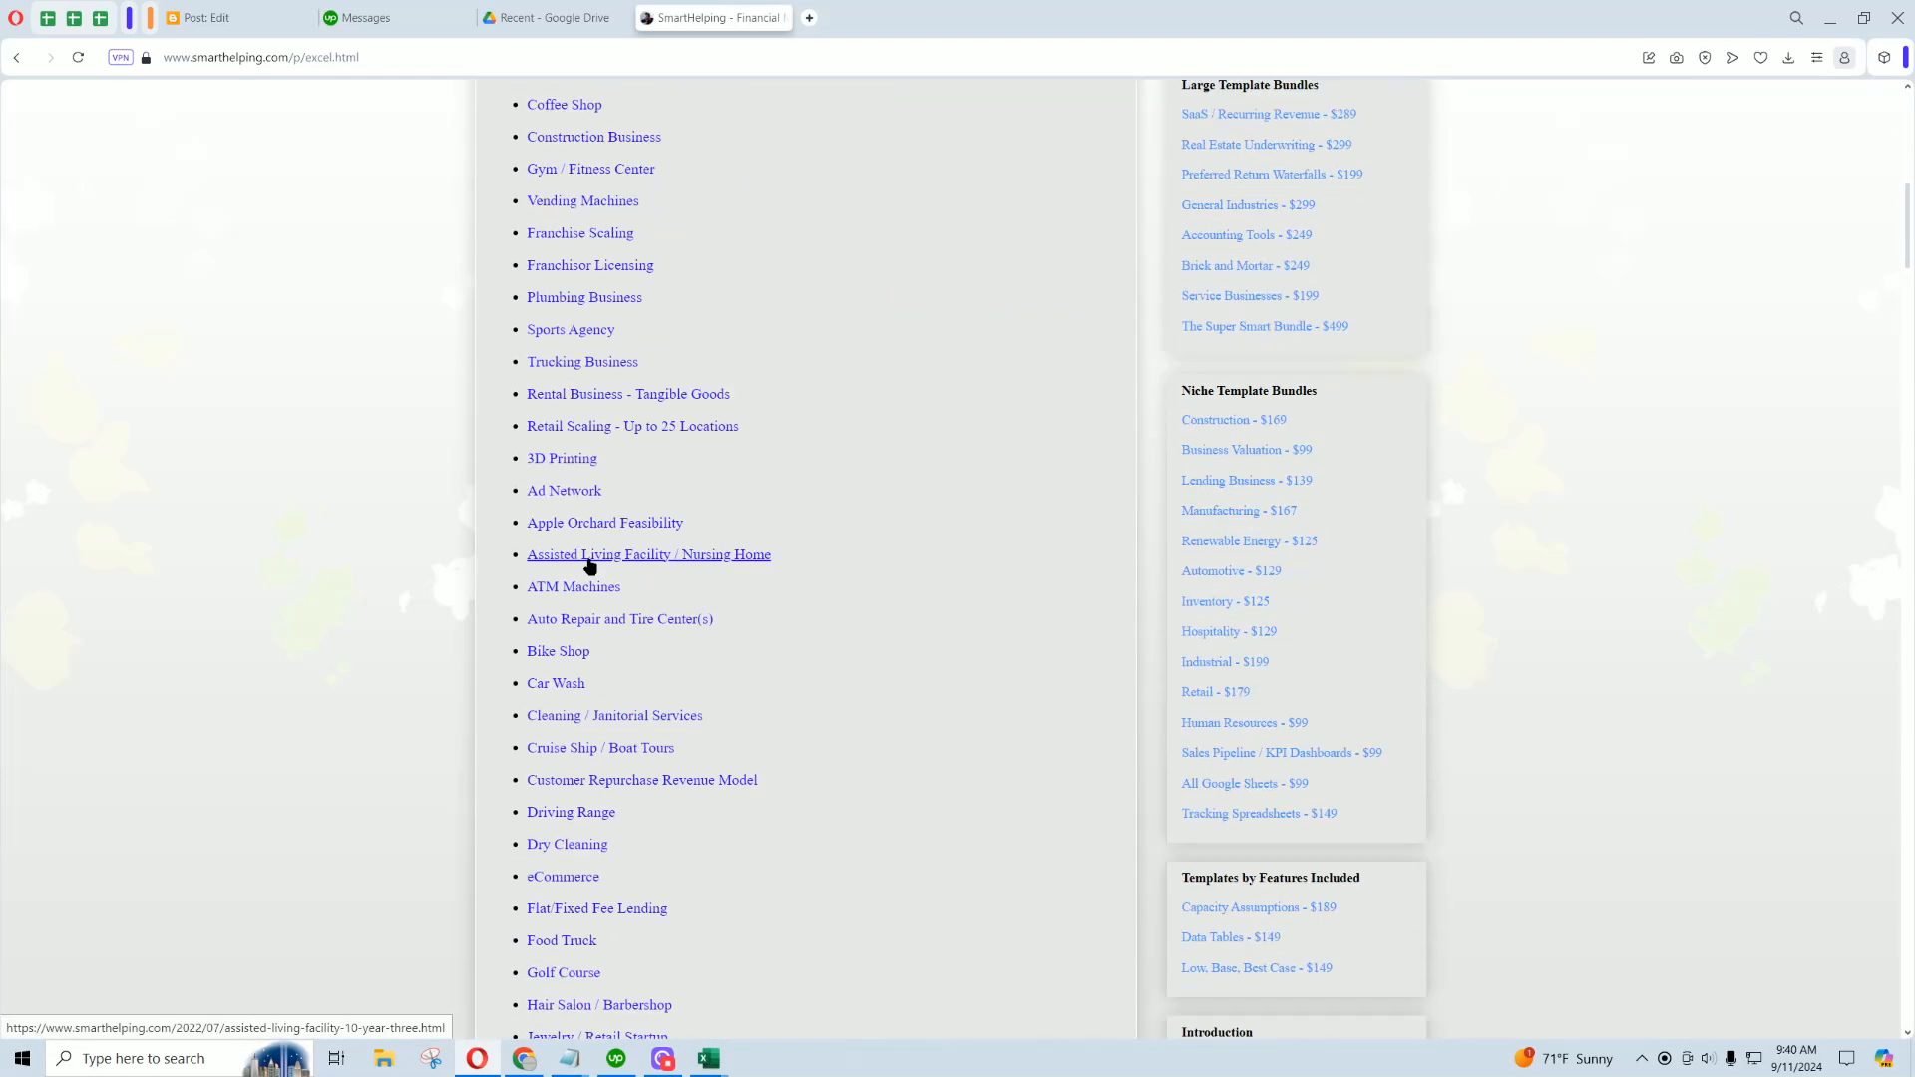
pyautogui.scroll(-10, 590, 566)
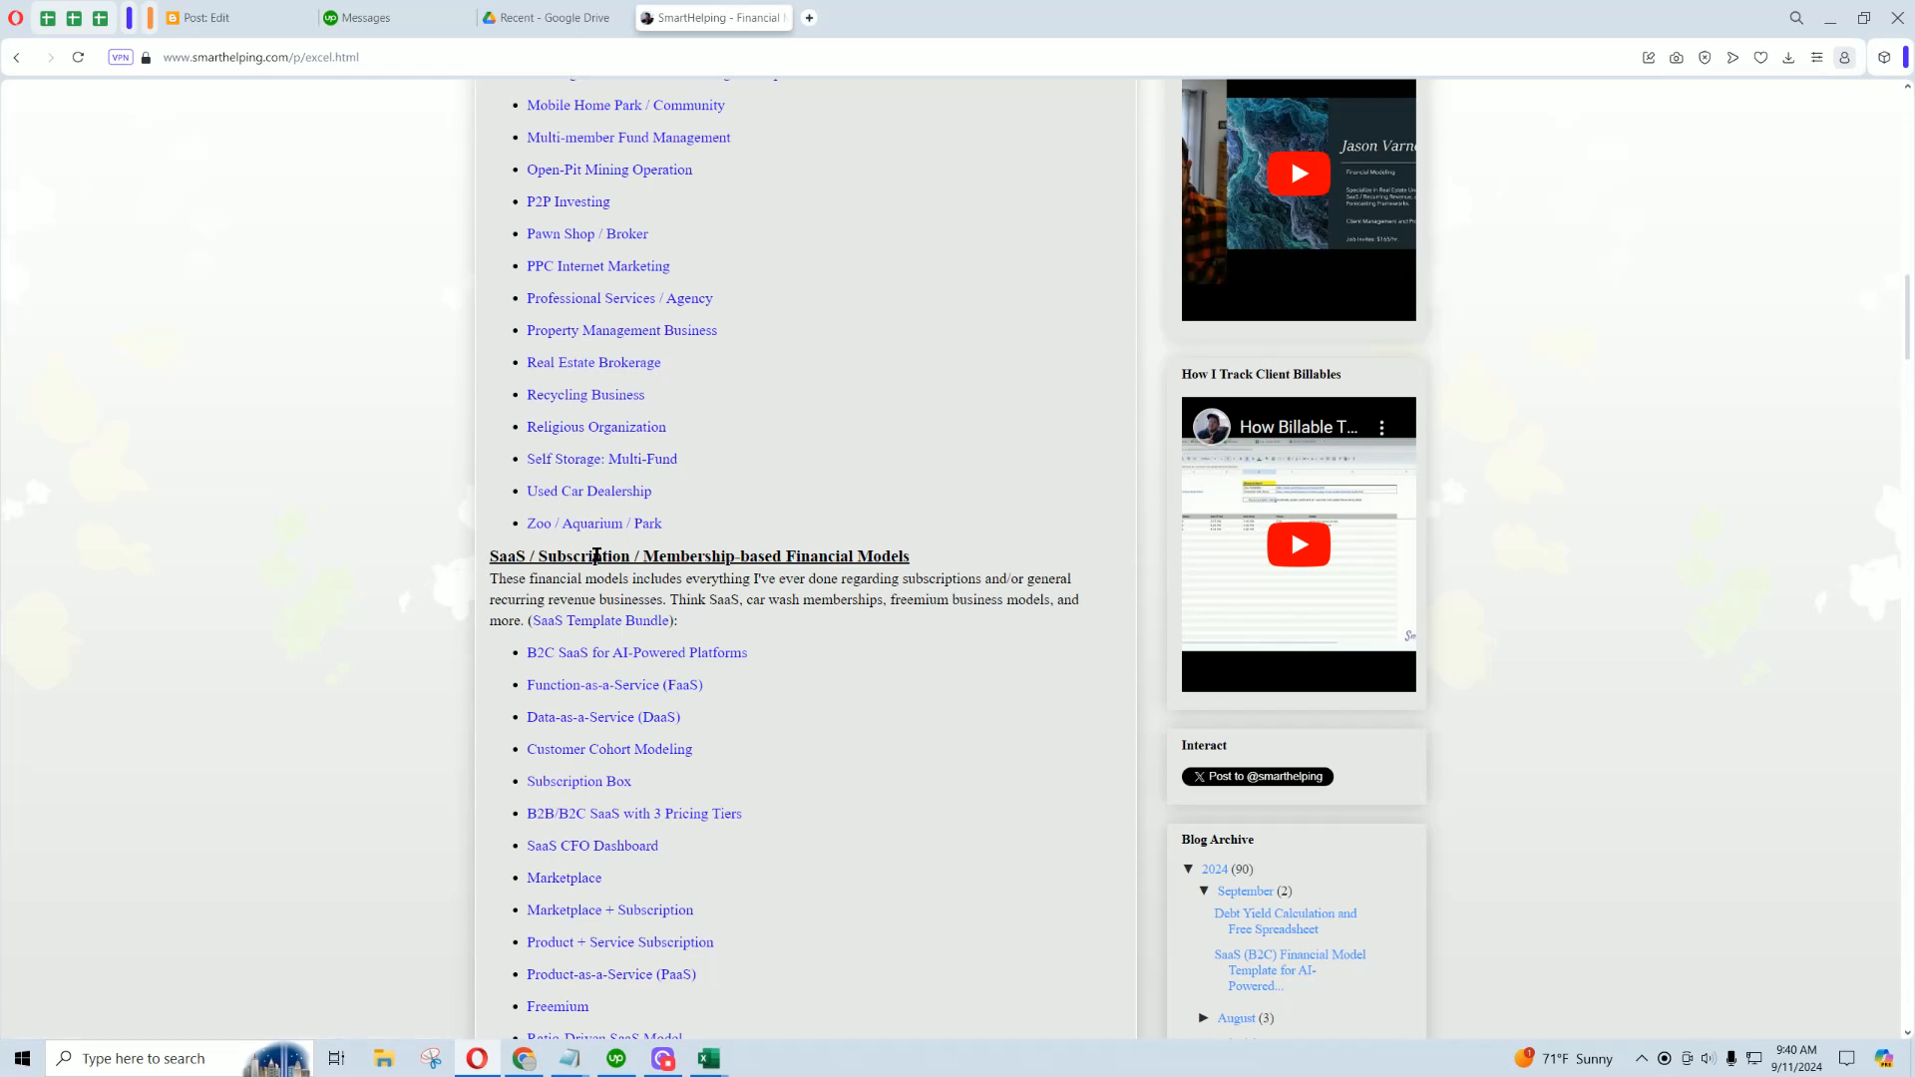
pyautogui.scroll(-3, 597, 556)
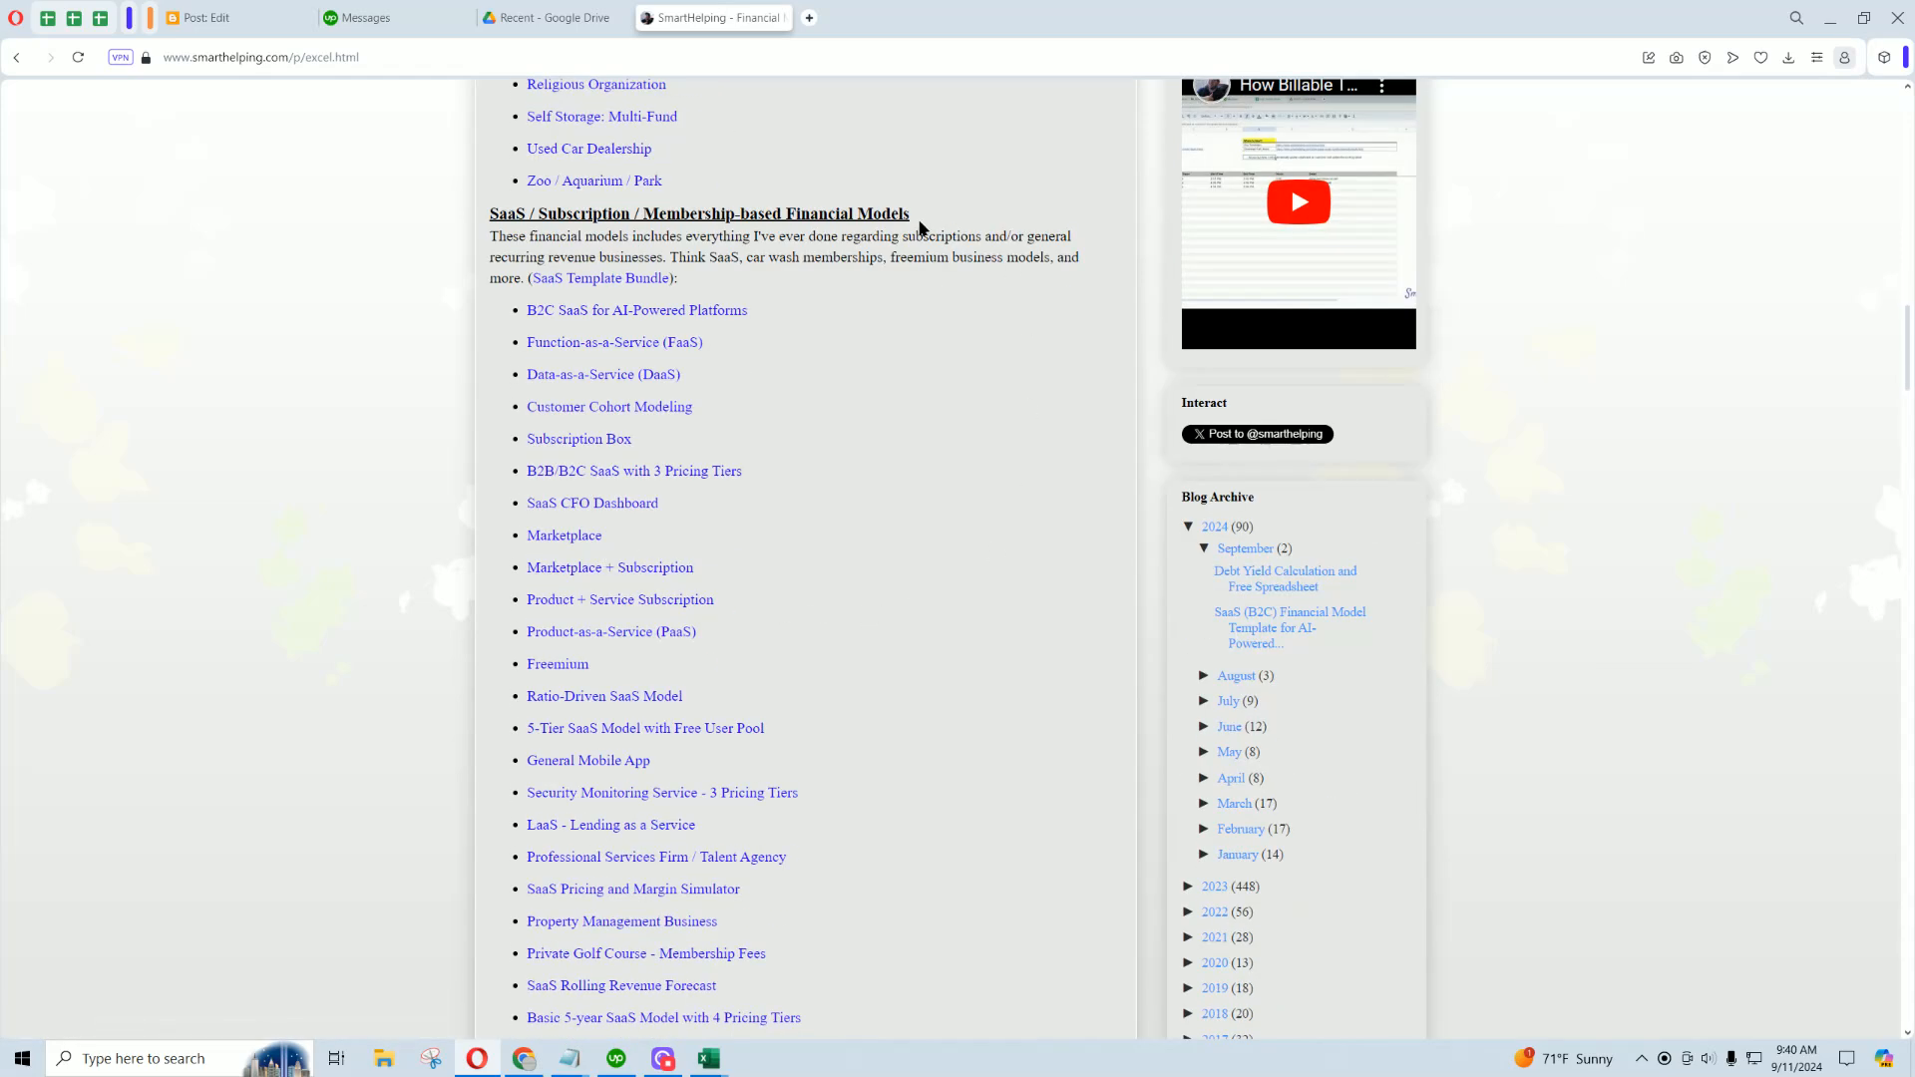
pyautogui.moveTo(912, 216); pyautogui.dragTo(498, 217)
pyautogui.click(658, 455)
# Look over the real estate models and highlight part of the Joint Venture Distribution Templates heading.
pyautogui.scroll(-10, 649, 482)
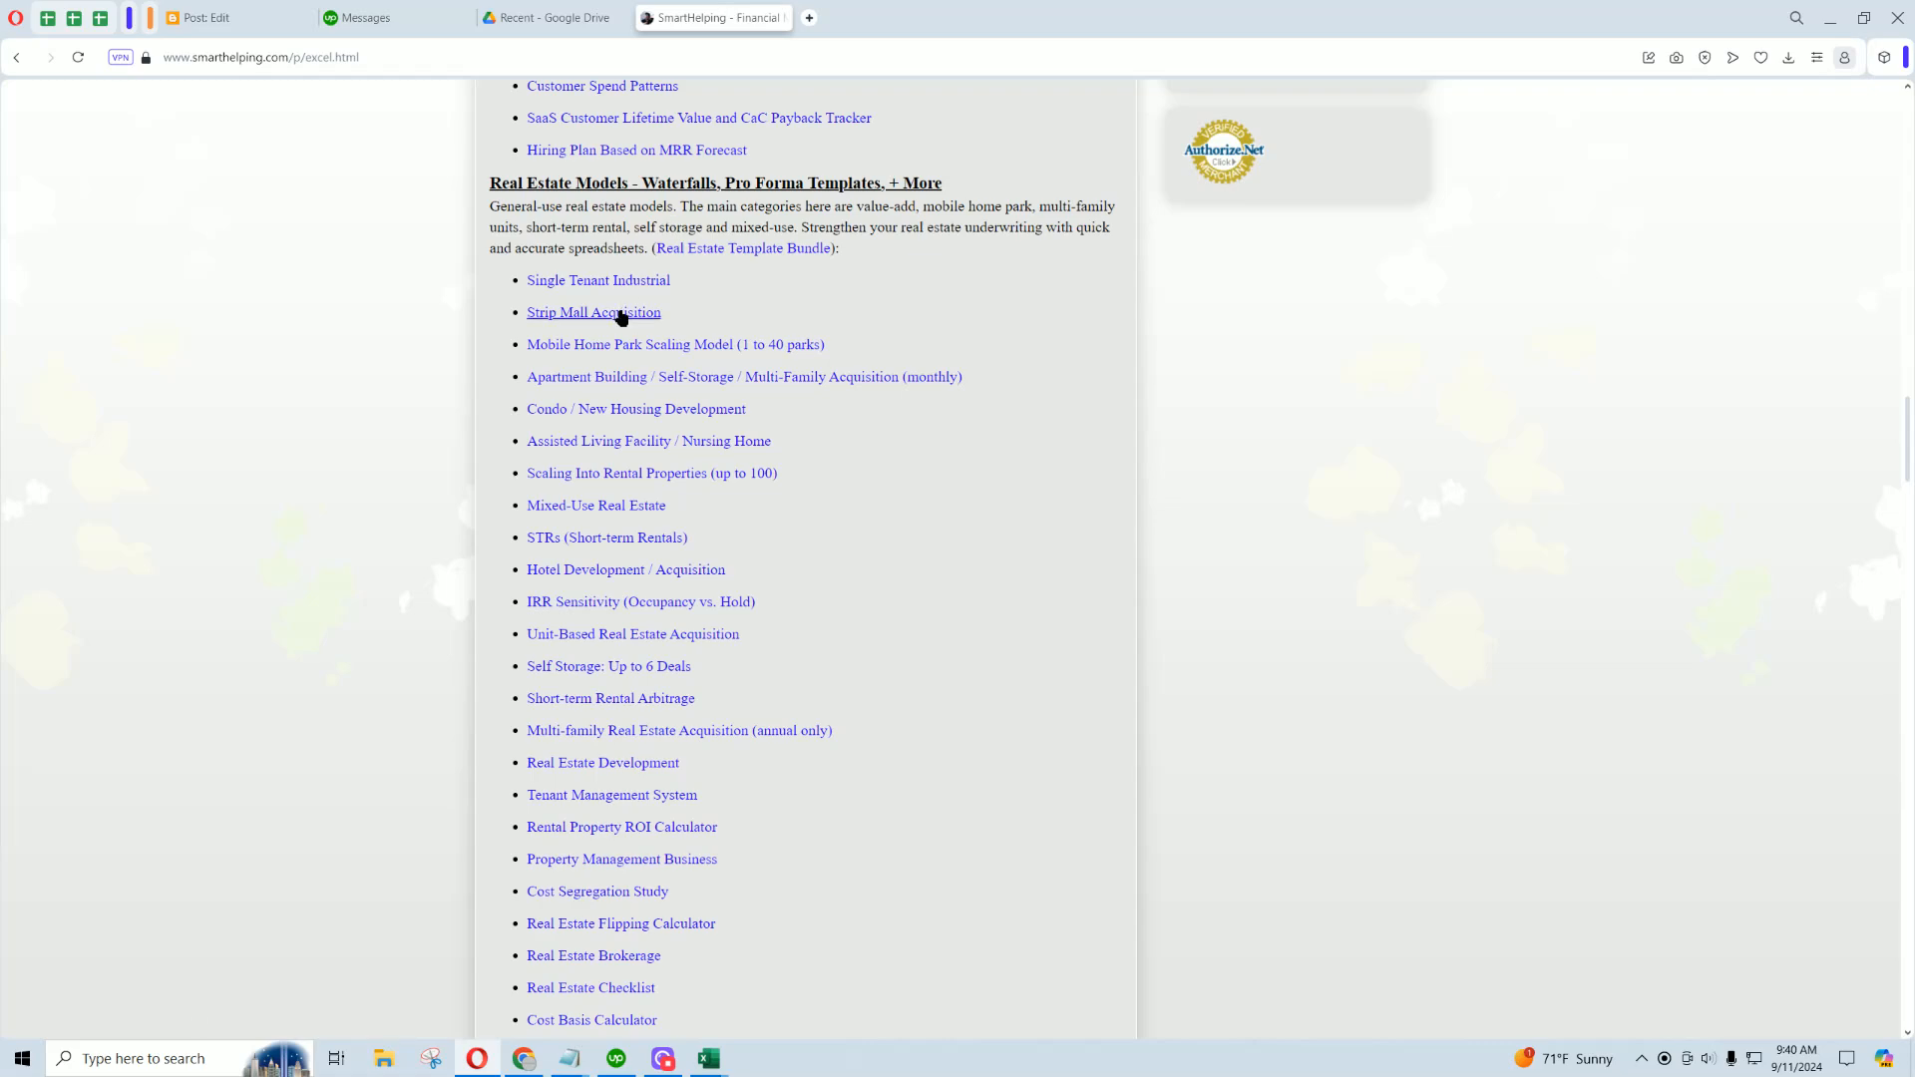
pyautogui.scroll(-6, 621, 317)
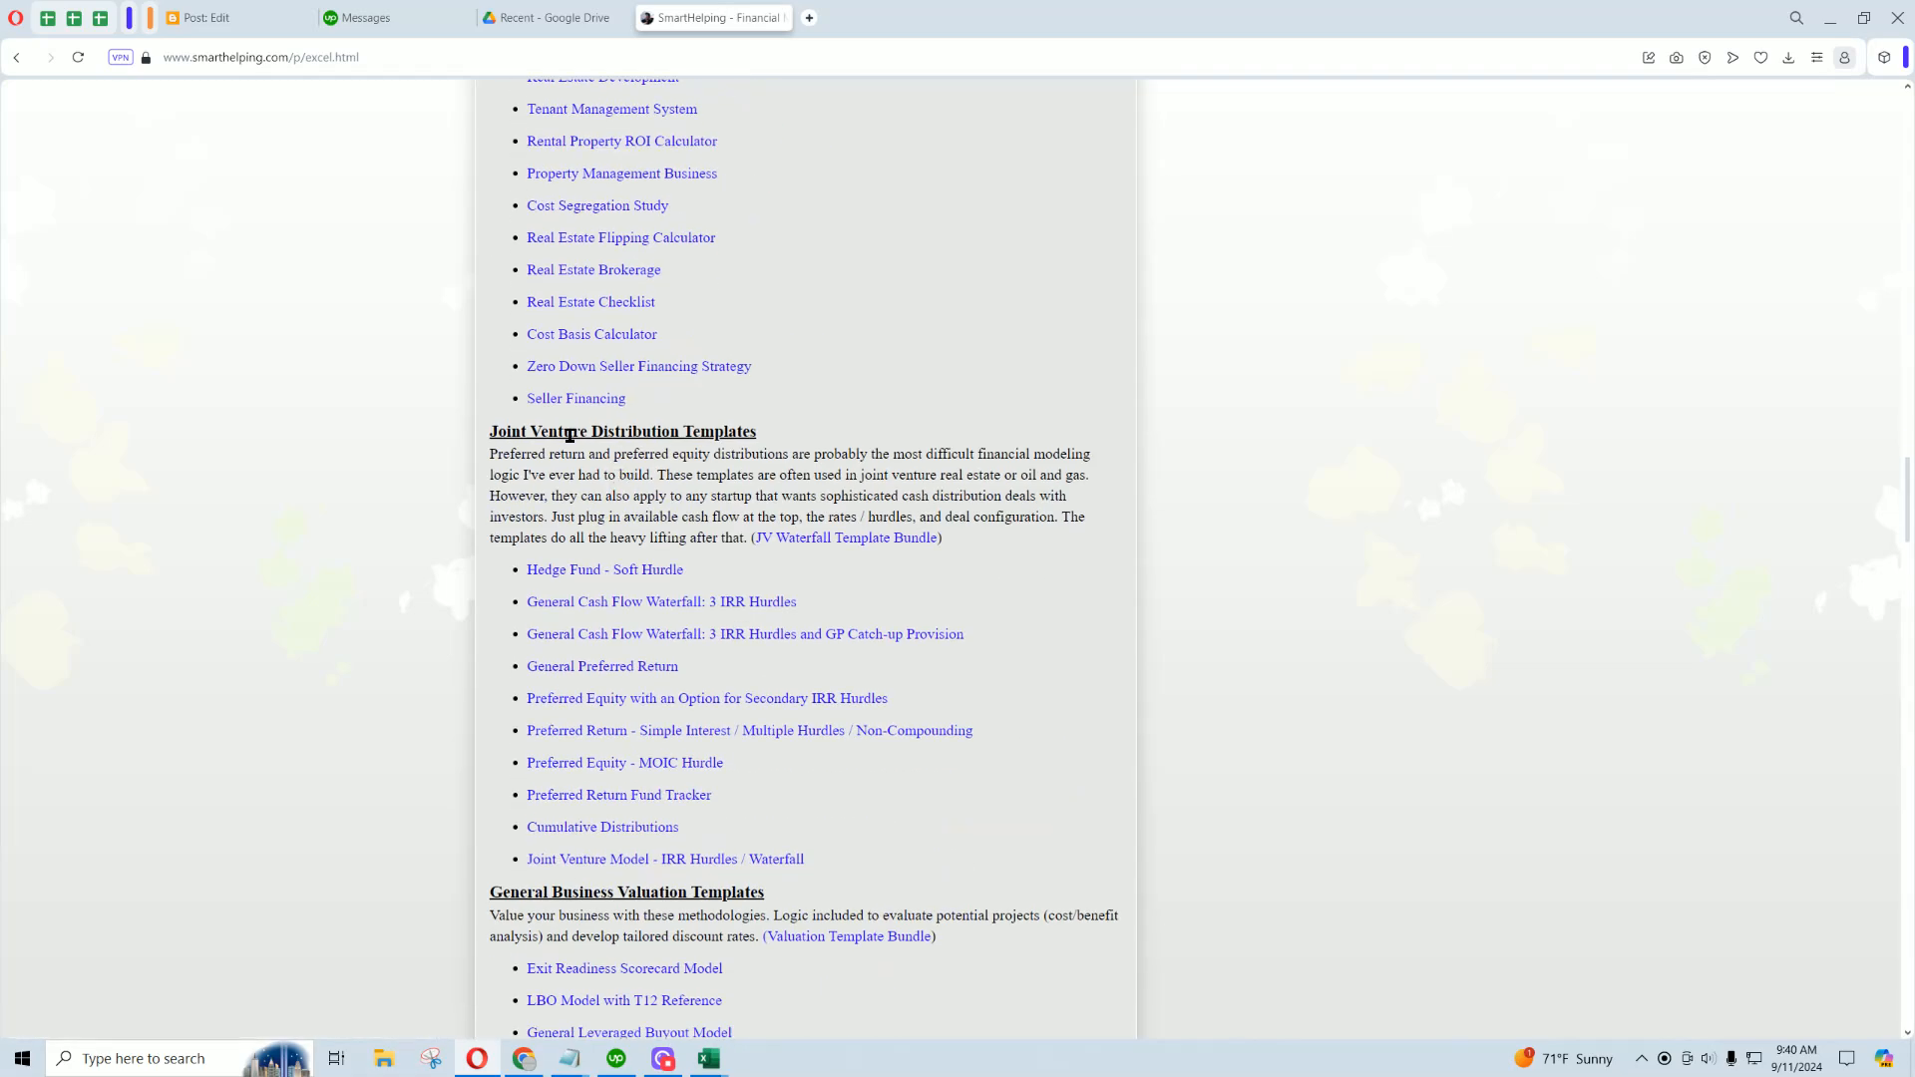
pyautogui.moveTo(629, 431); pyautogui.dragTo(714, 431)
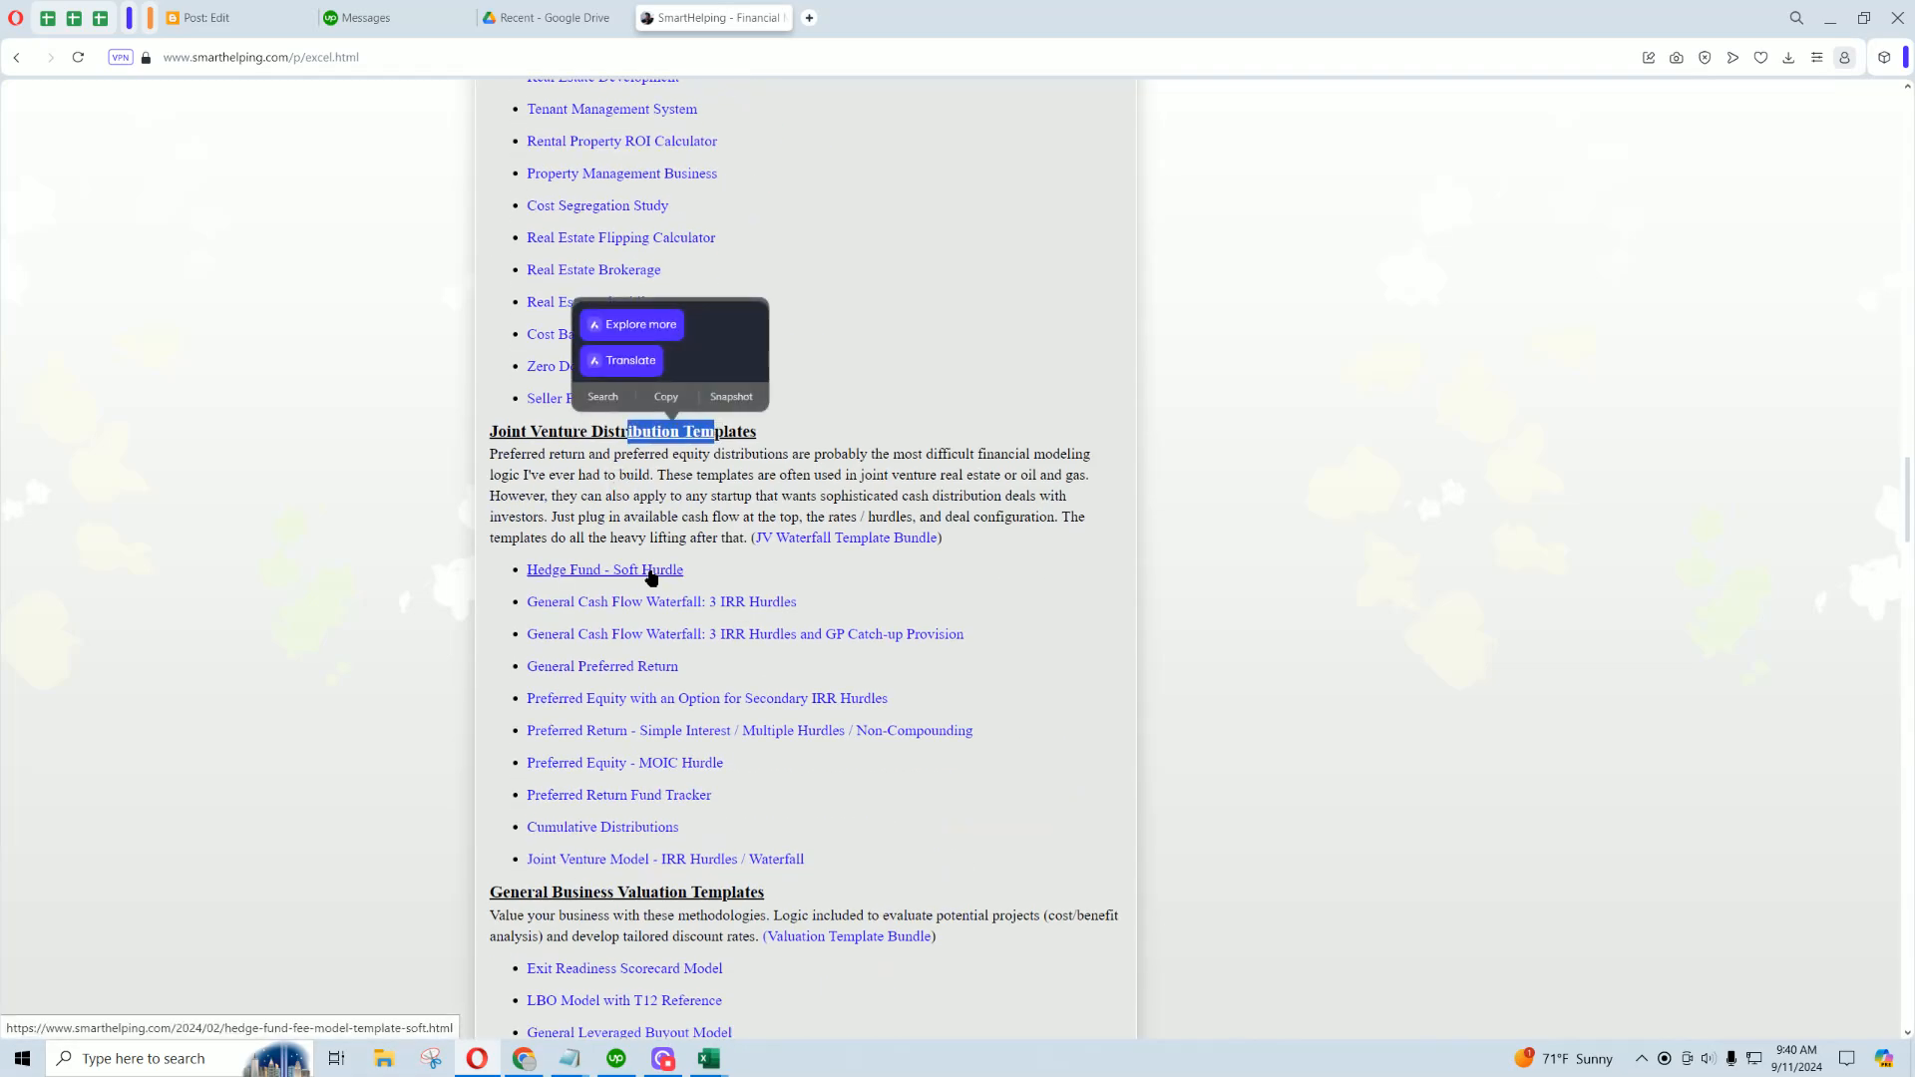
pyautogui.click(627, 511)
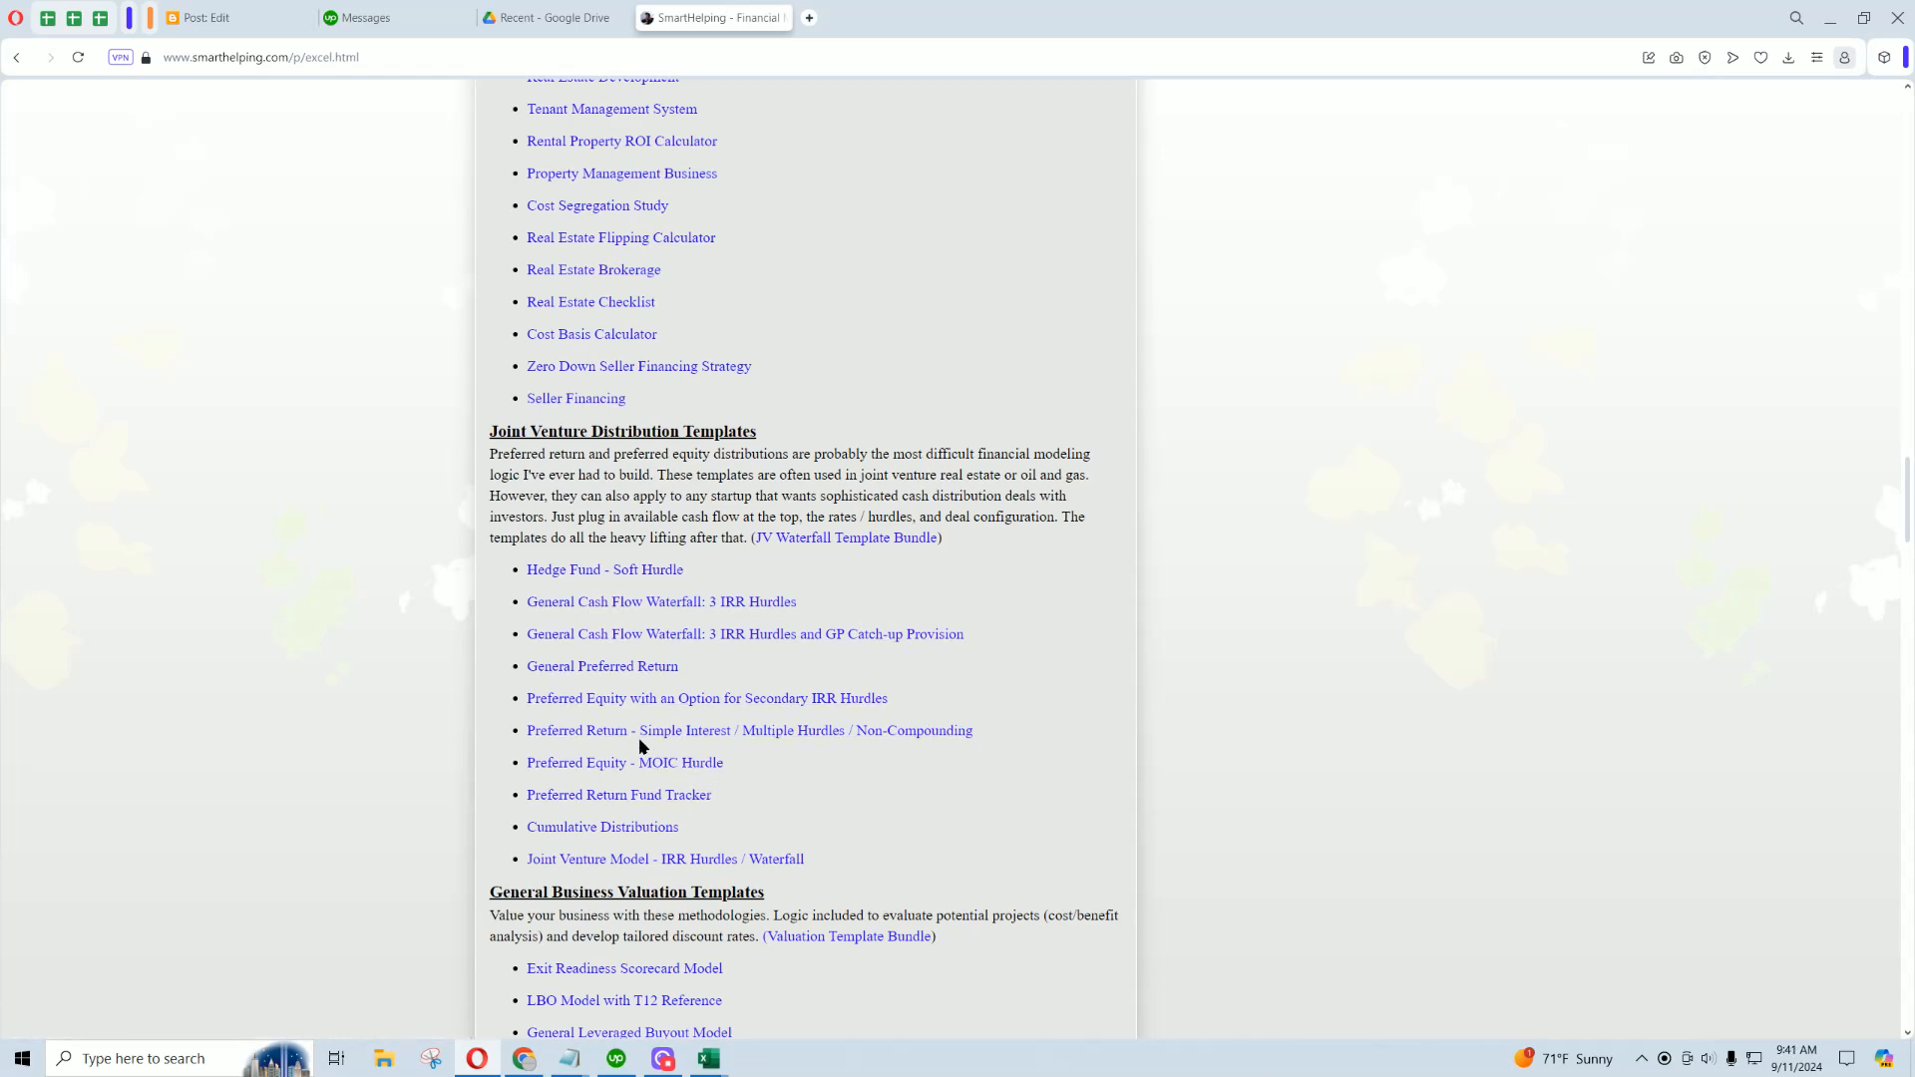
# Review the joint venture, General Business Valuation and Accounting Templates lists on the Financial Models page.
pyautogui.scroll(-3, 639, 746)
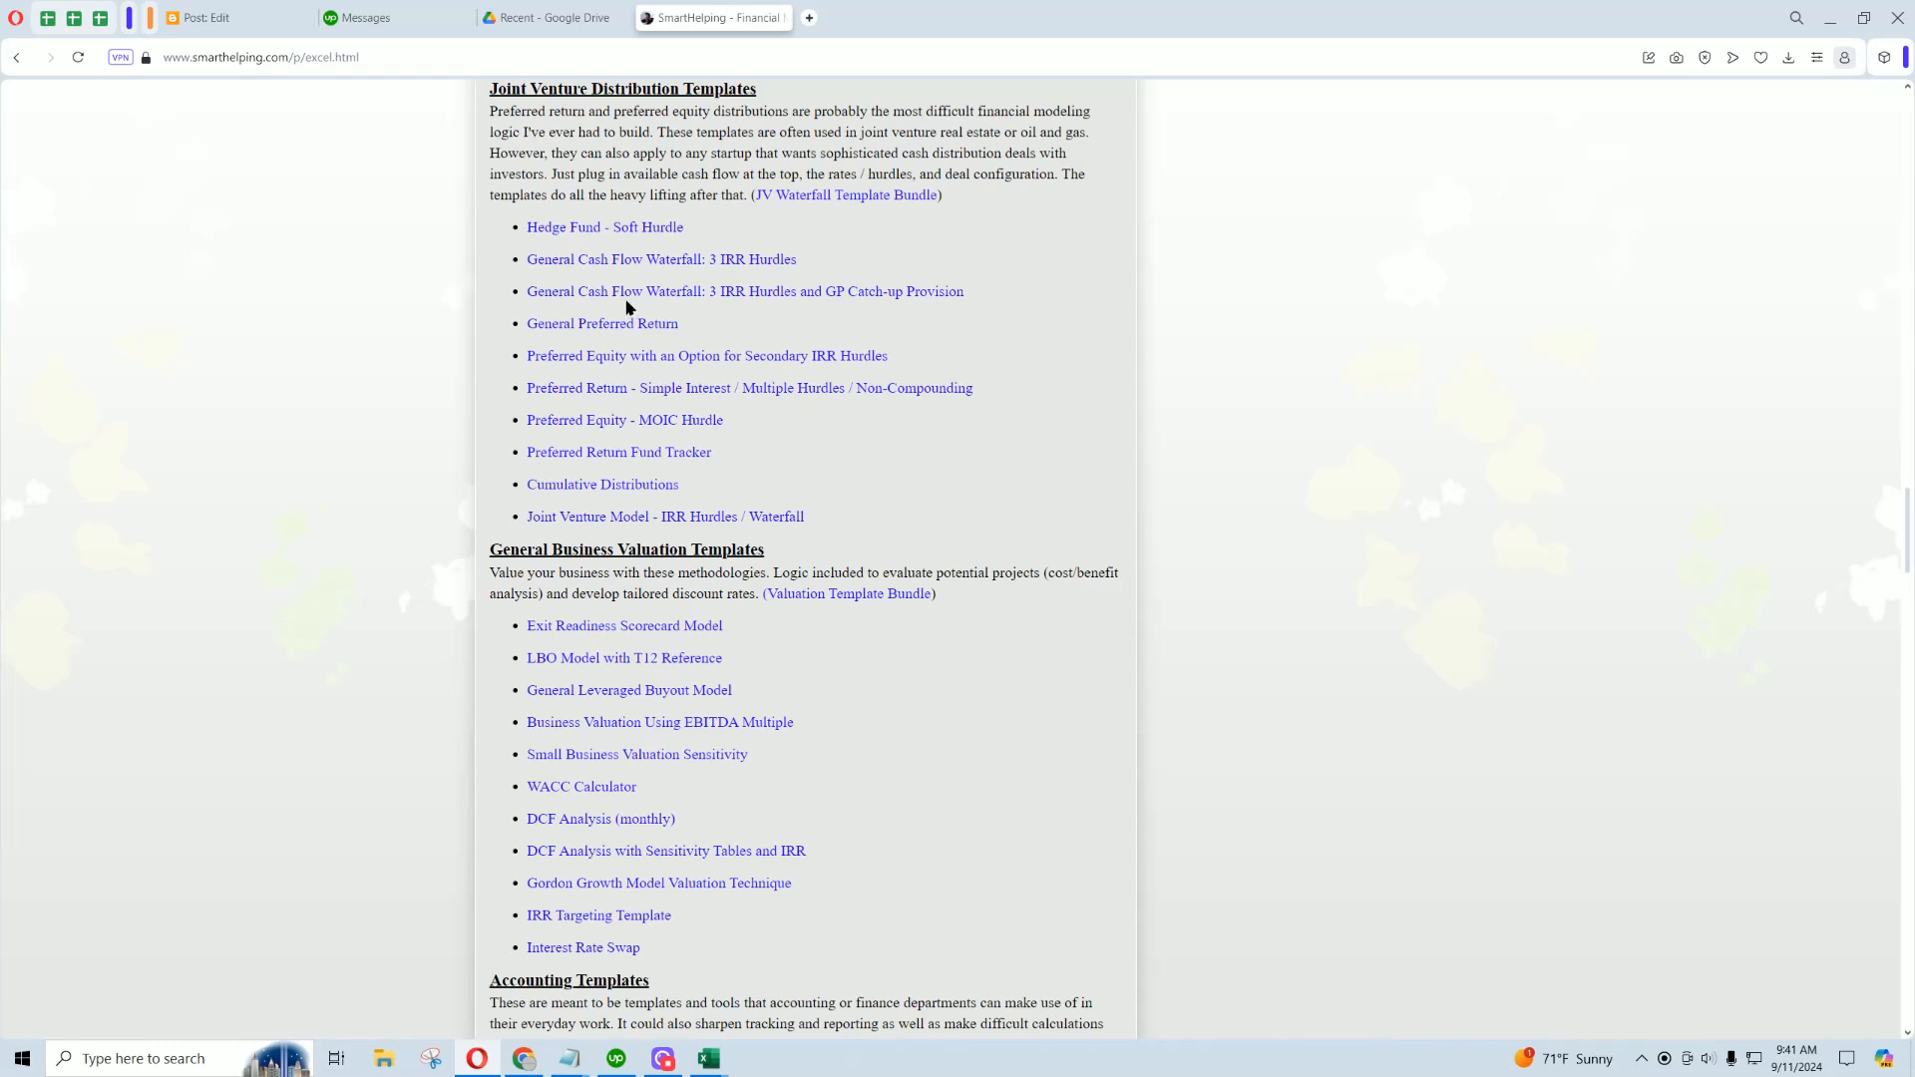
pyautogui.scroll(-3, 627, 307)
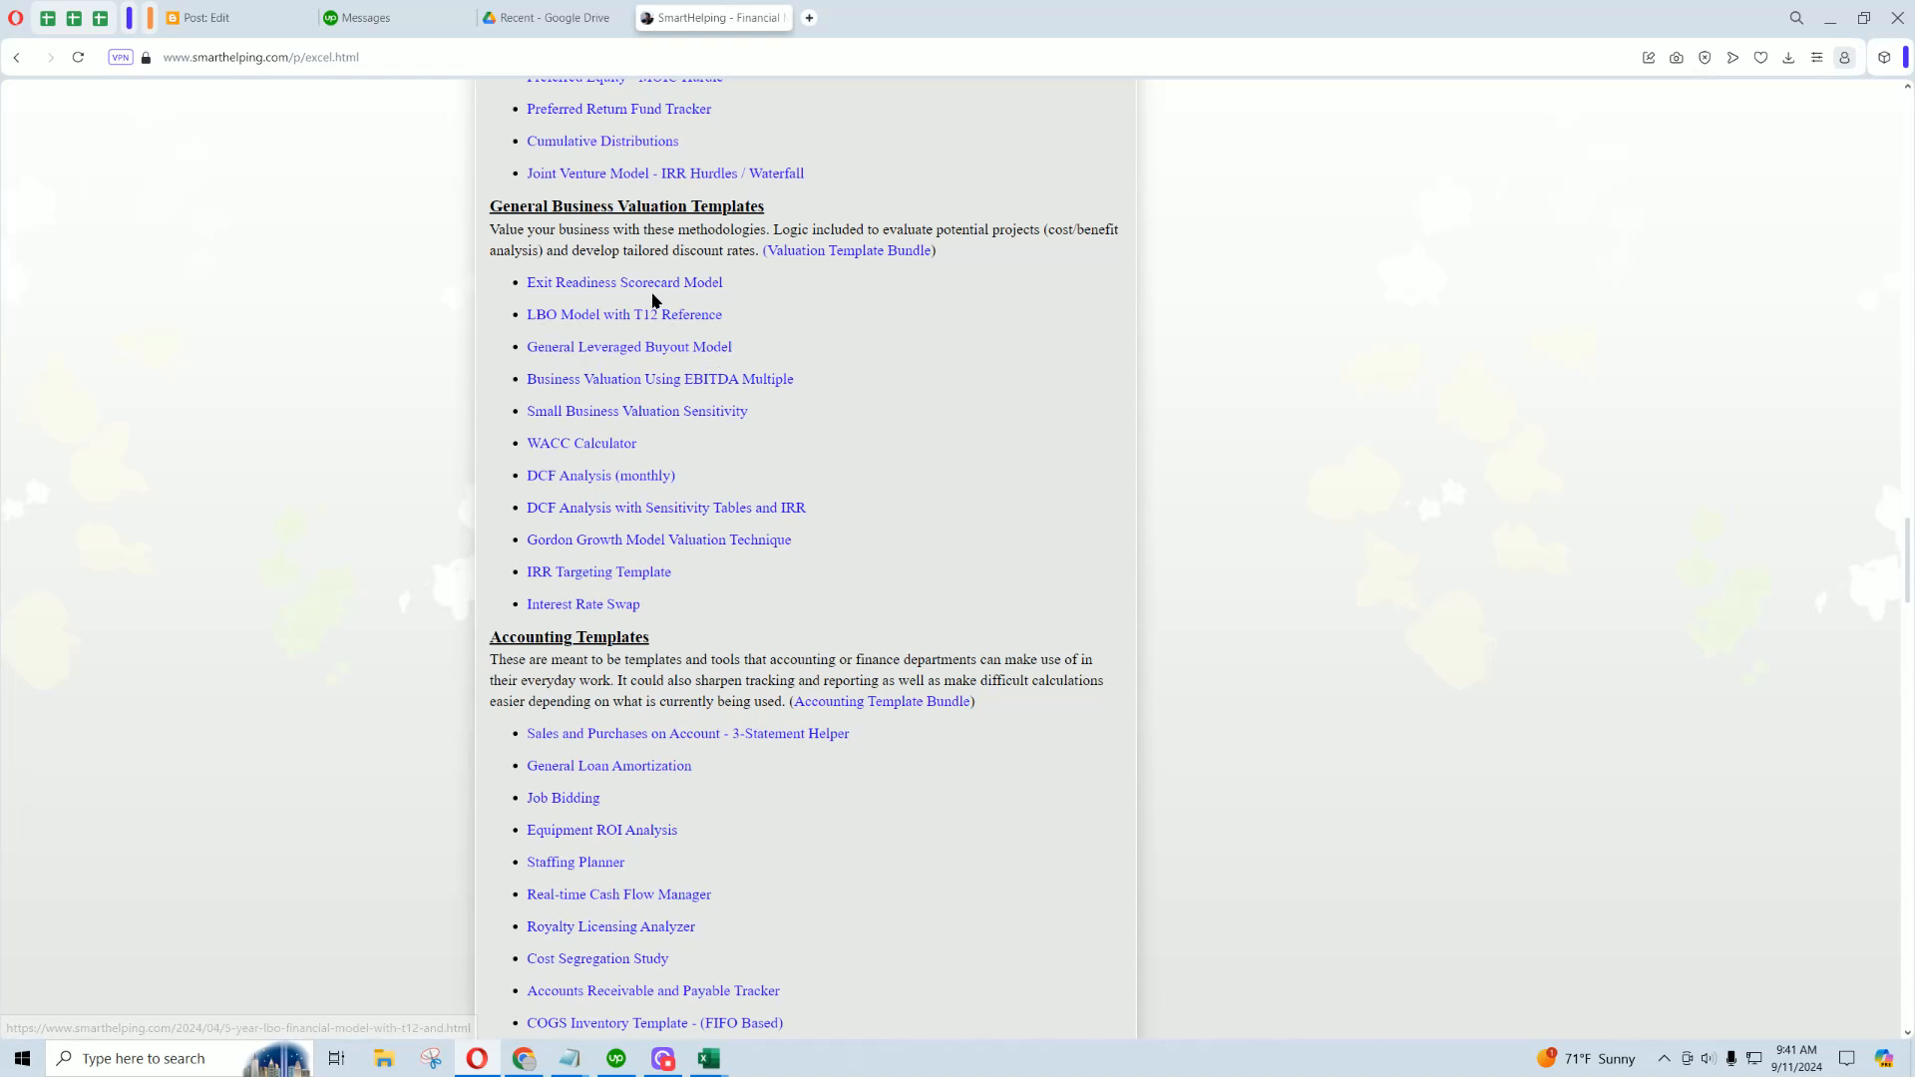
pyautogui.scroll(-3, 611, 544)
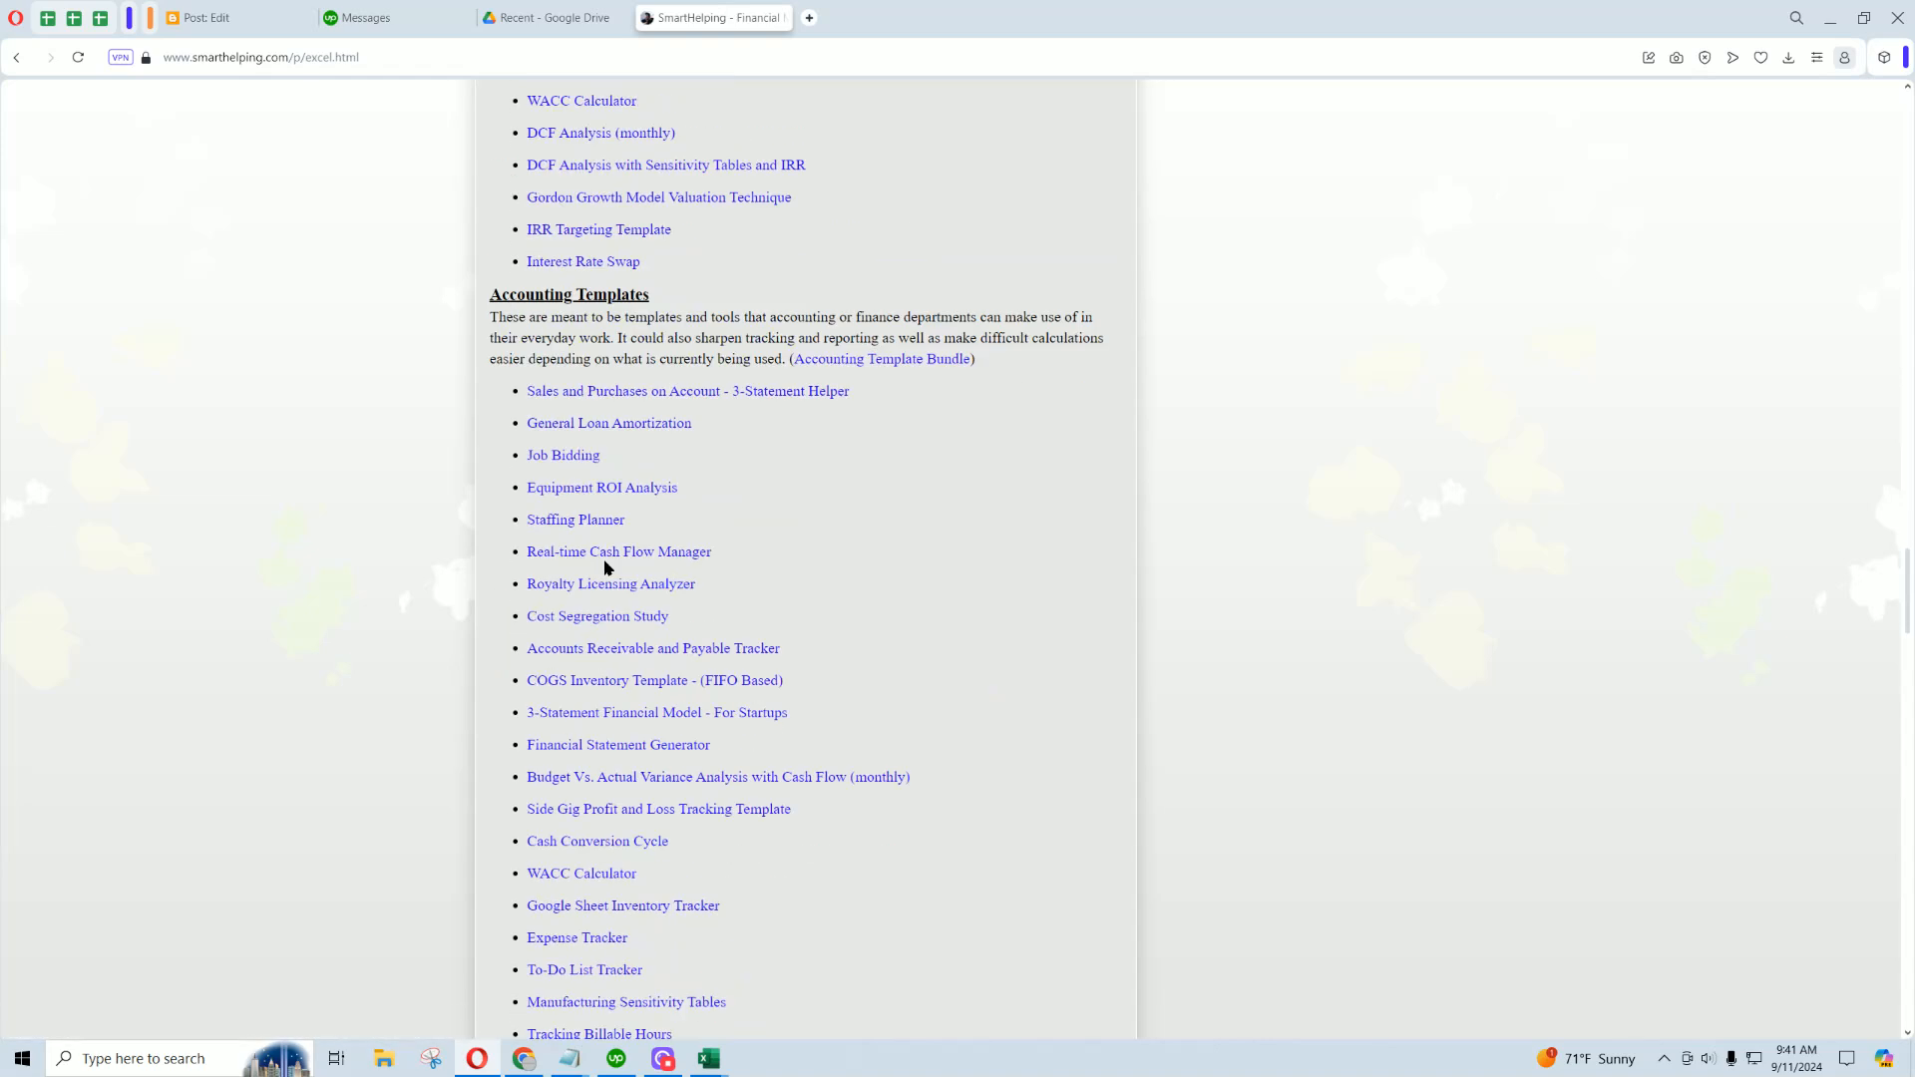
pyautogui.scroll(-3, 588, 425)
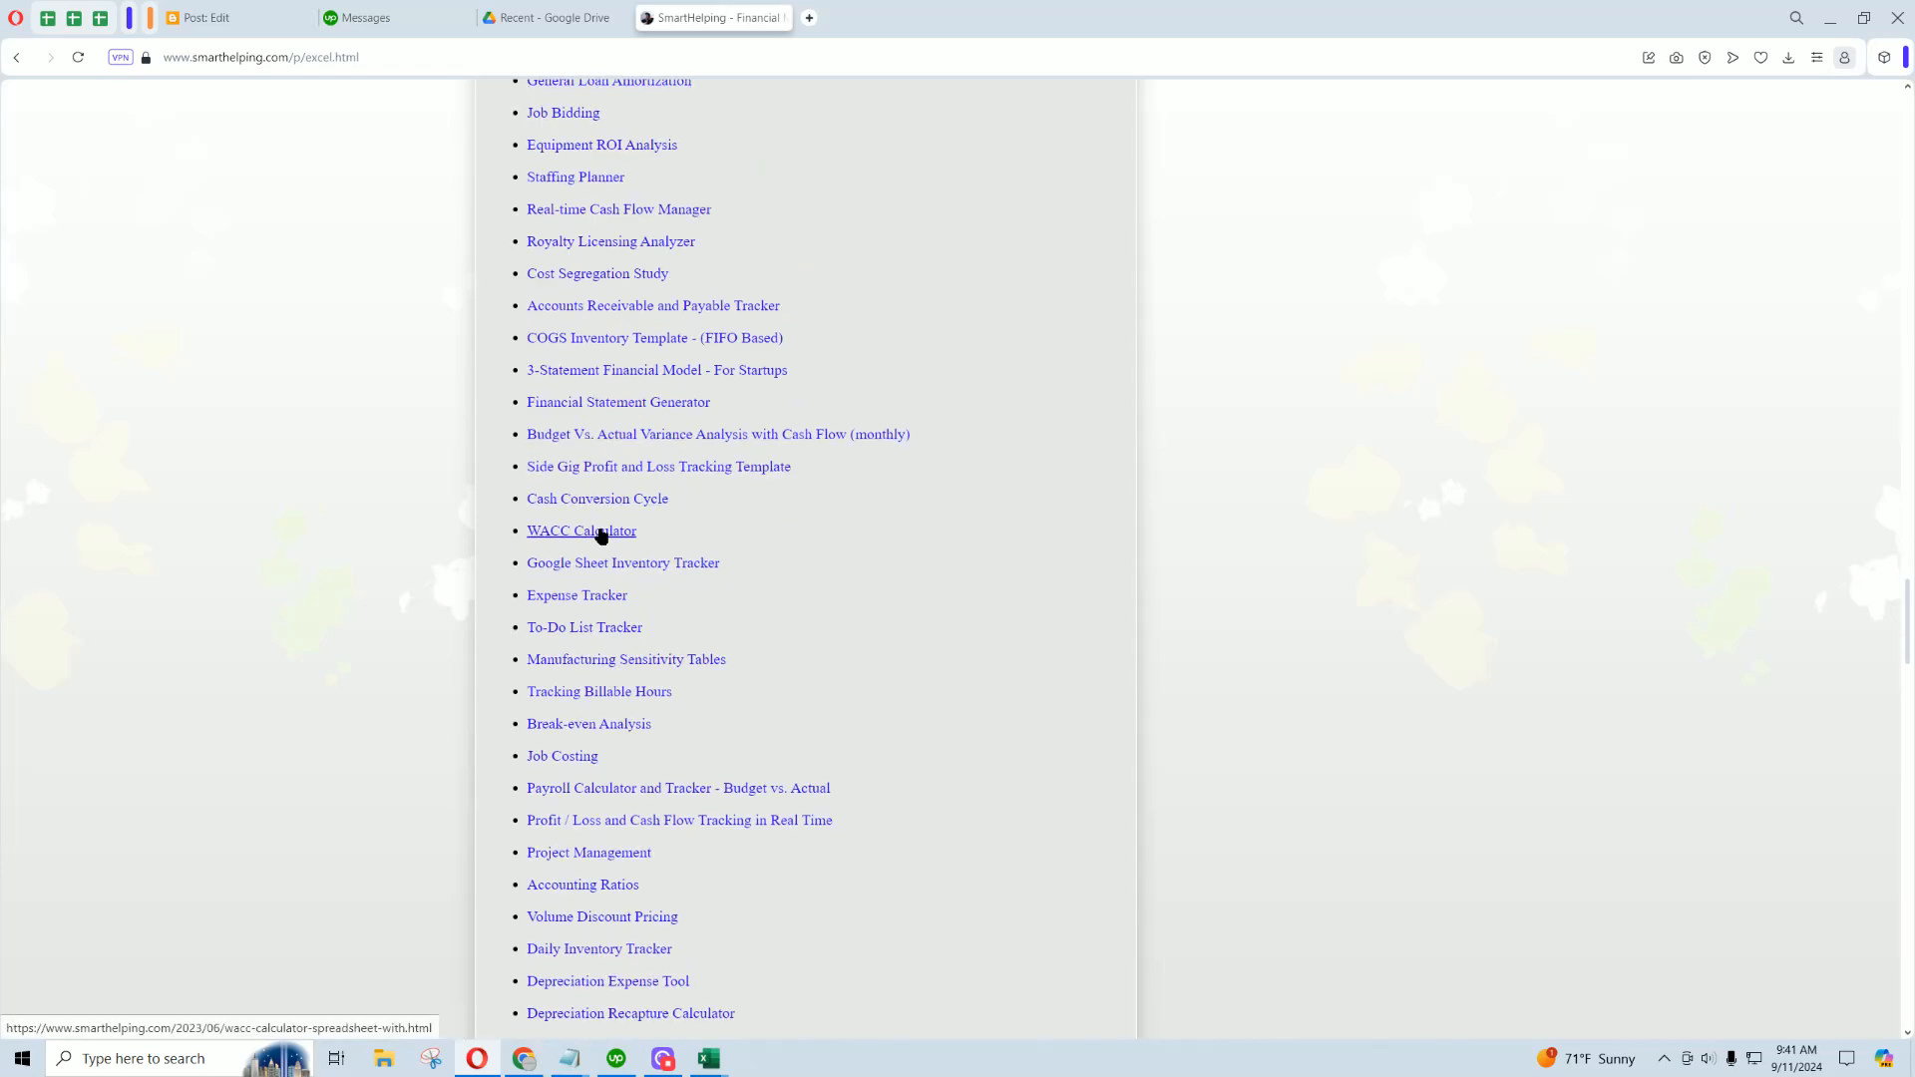
pyautogui.scroll(3, 552, 535)
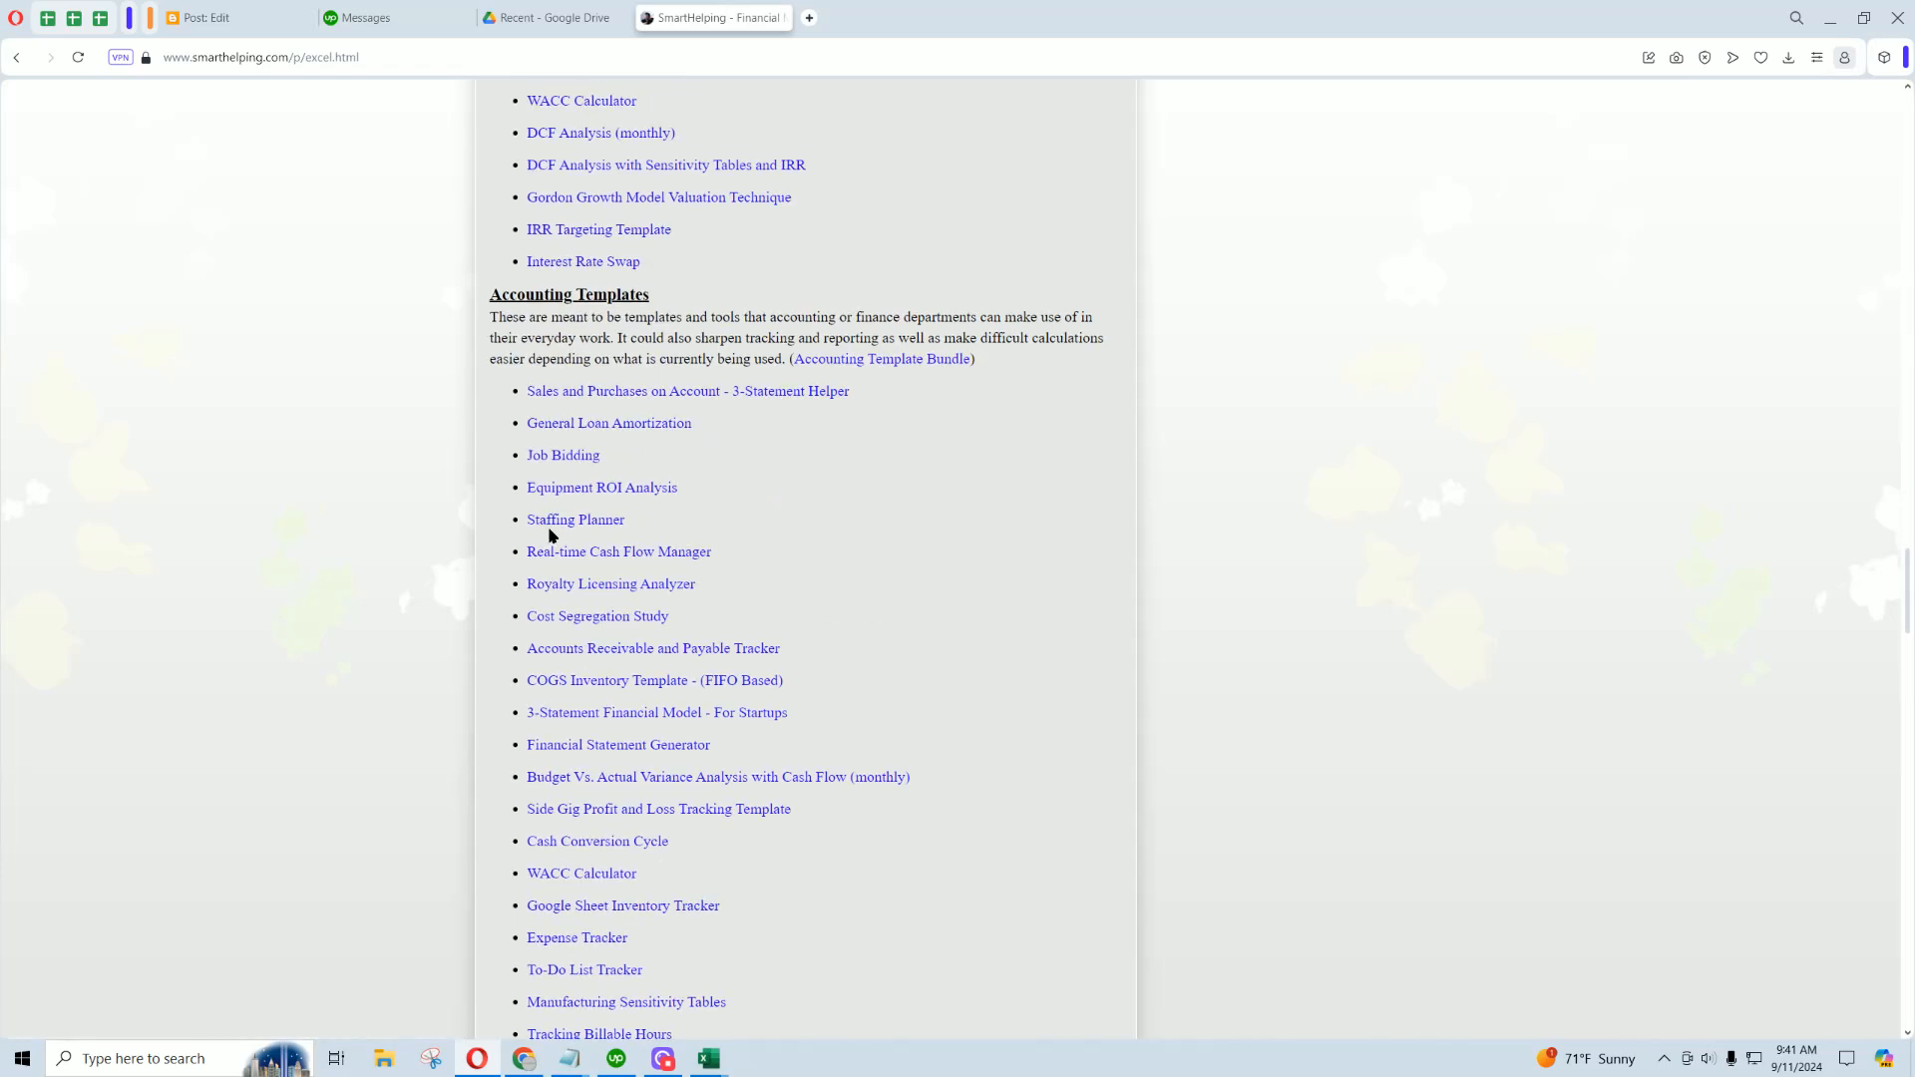
pyautogui.scroll(-6, 552, 535)
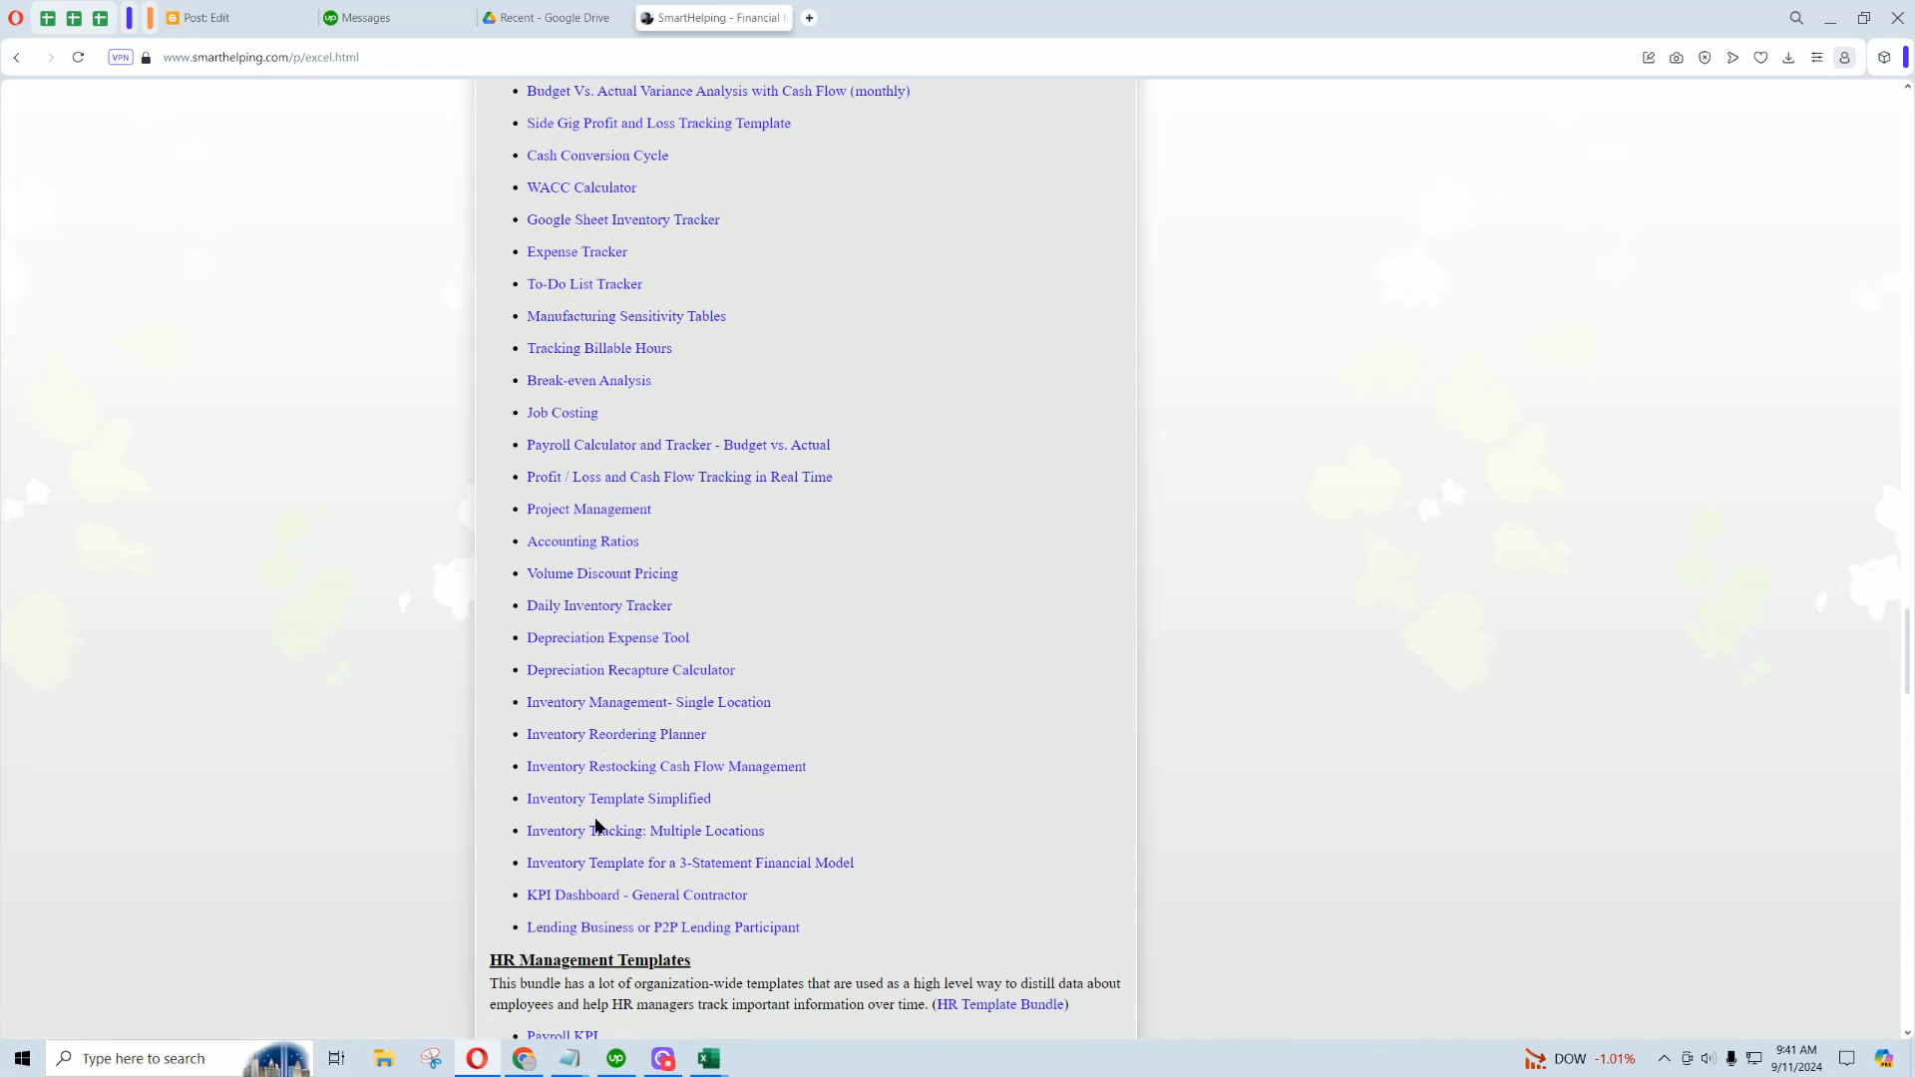
pyautogui.scroll(3, 599, 818)
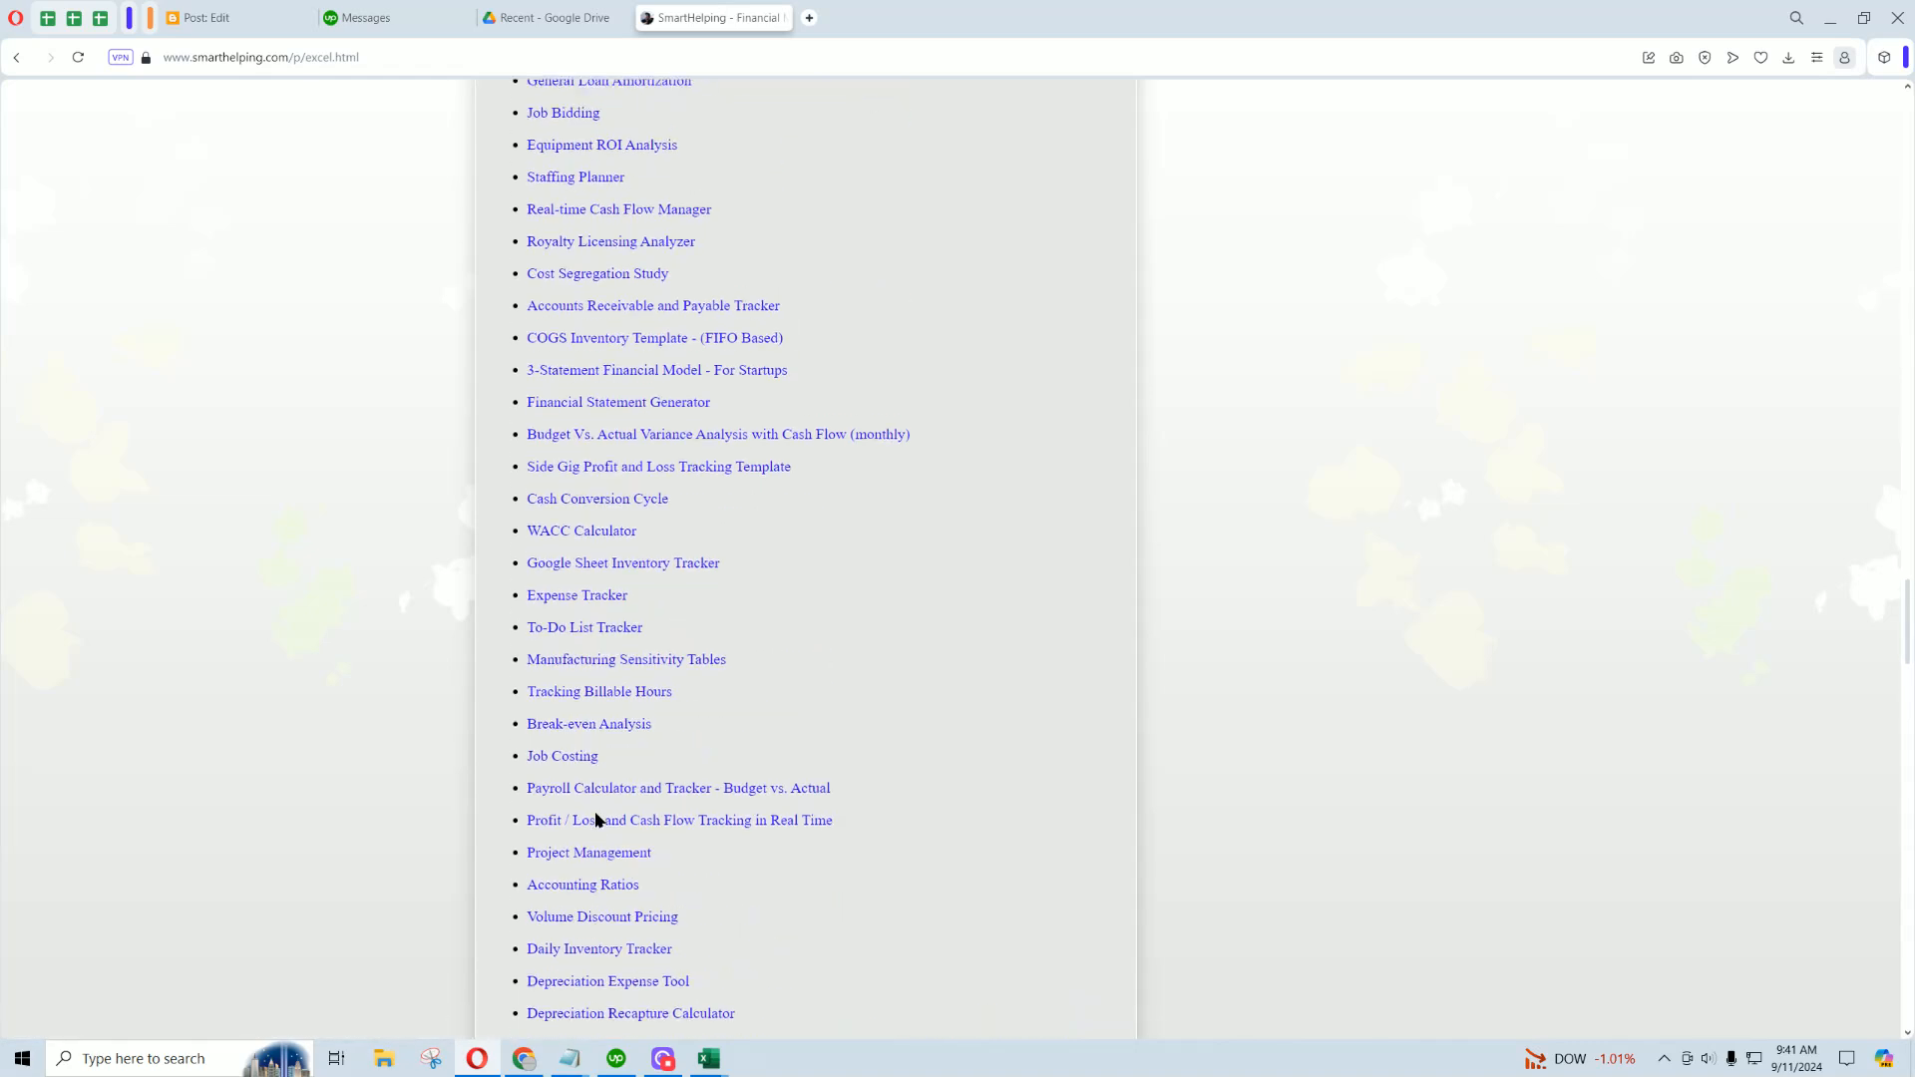
# Open the Financial Statement Generator template page and go through its preview slides from the accrual-basis examples to the last cash-basis slide.
pyautogui.click(633, 399)
pyautogui.scroll(-7, 487, 513)
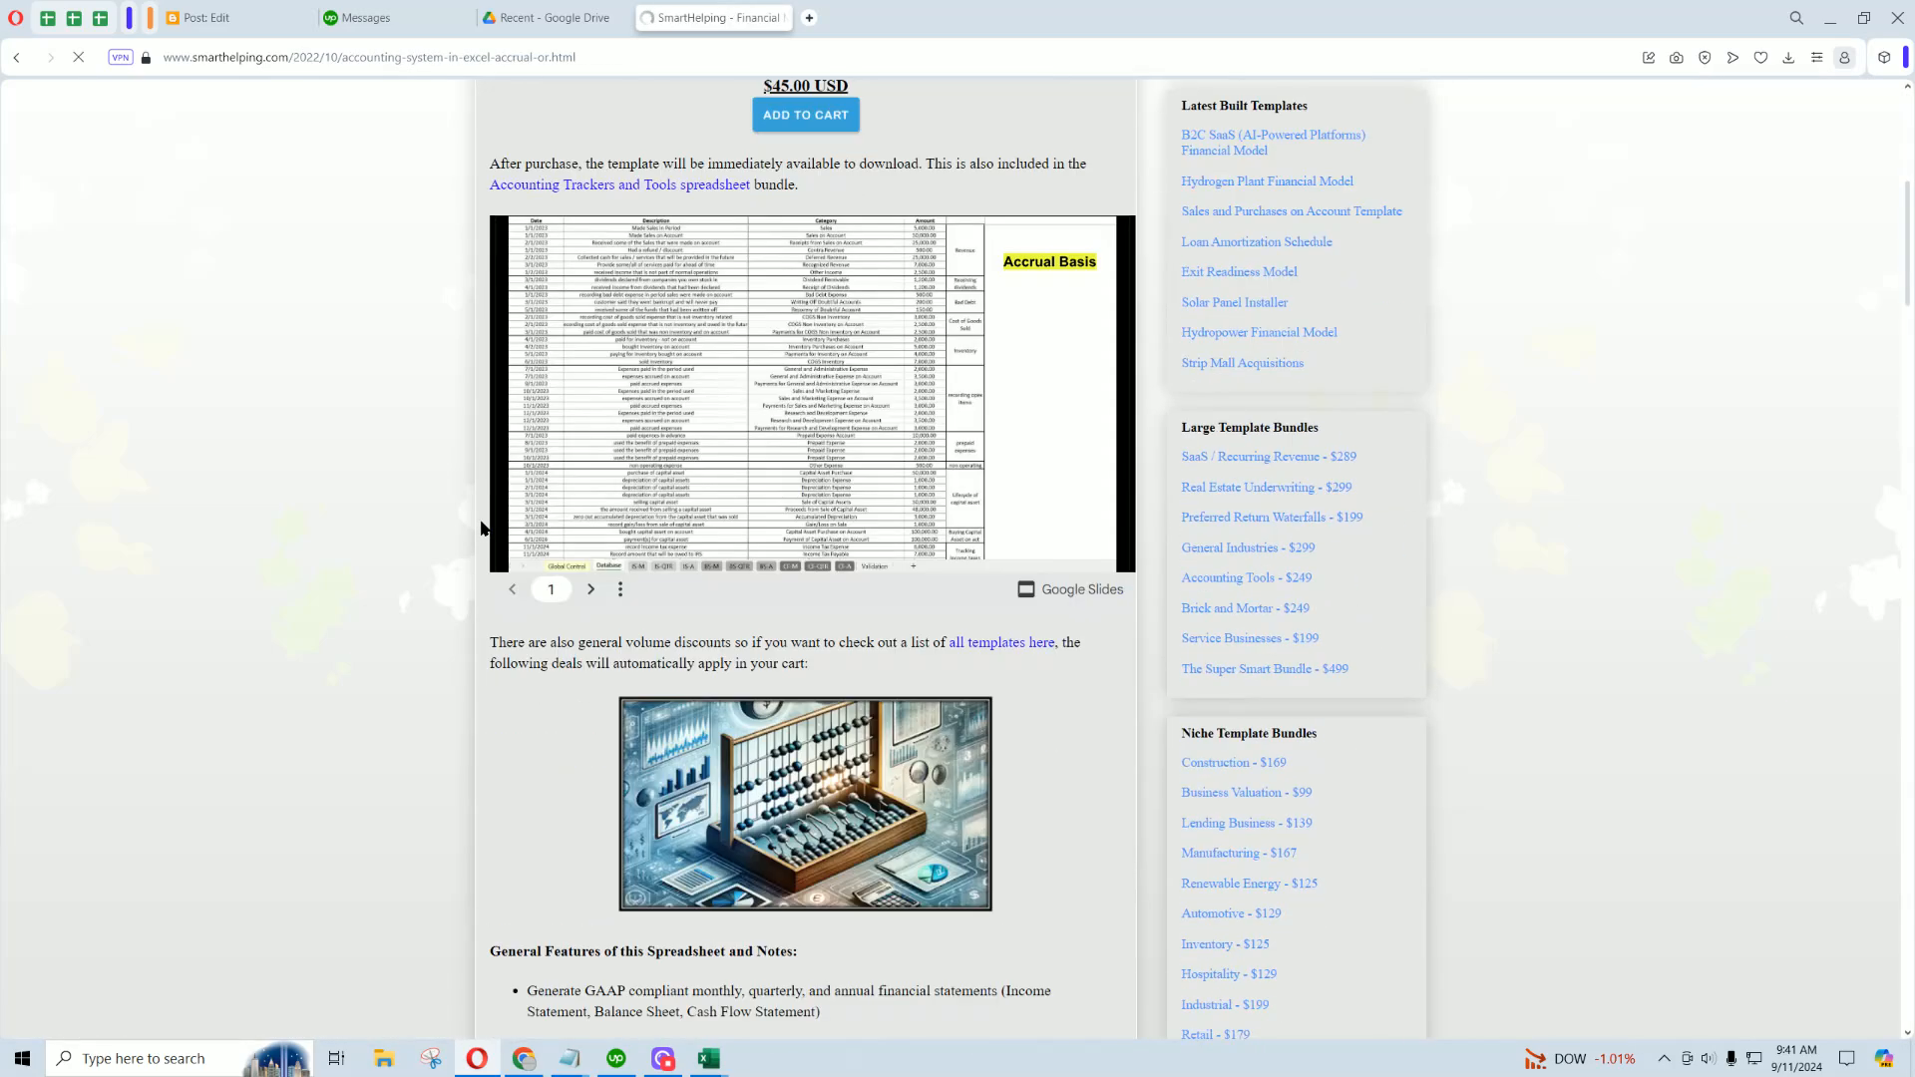
pyautogui.click(594, 592)
pyautogui.click(596, 595)
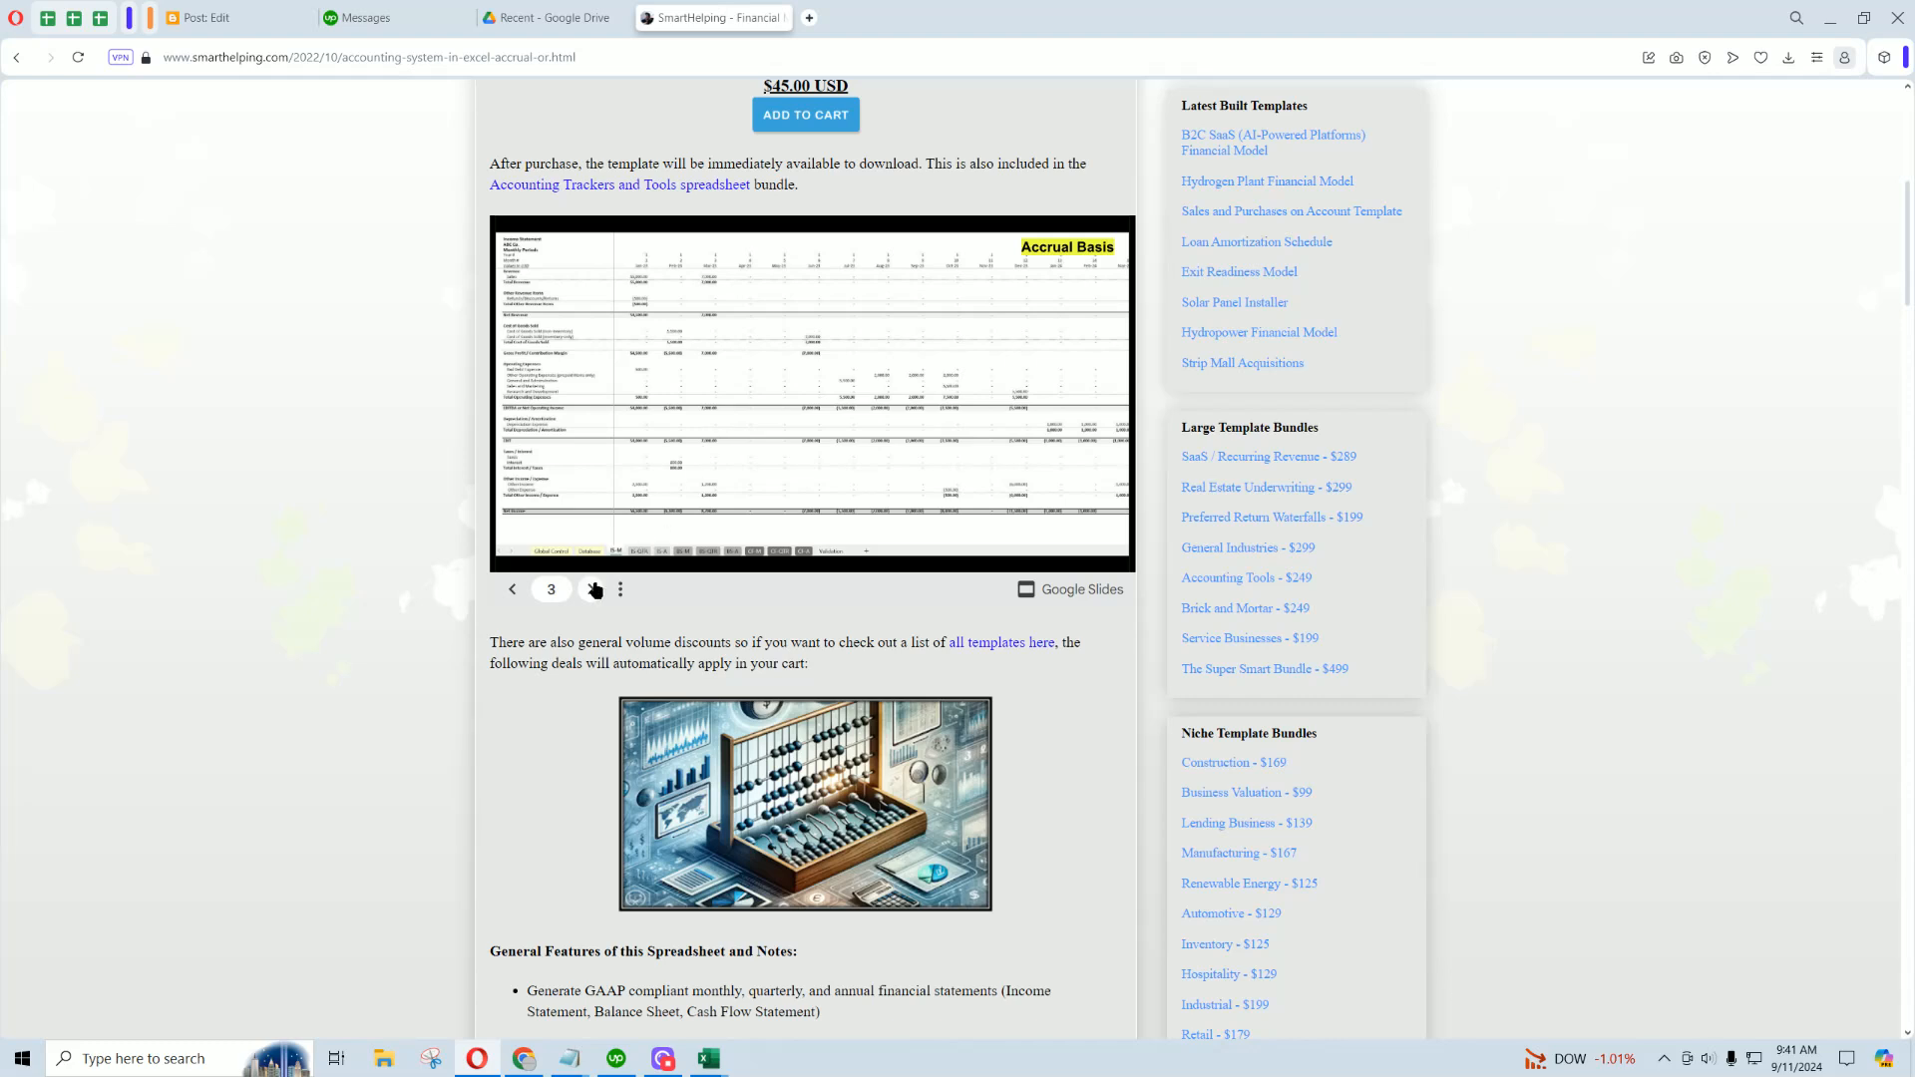
pyautogui.click(592, 590)
pyautogui.click(592, 590)
pyautogui.click(592, 591)
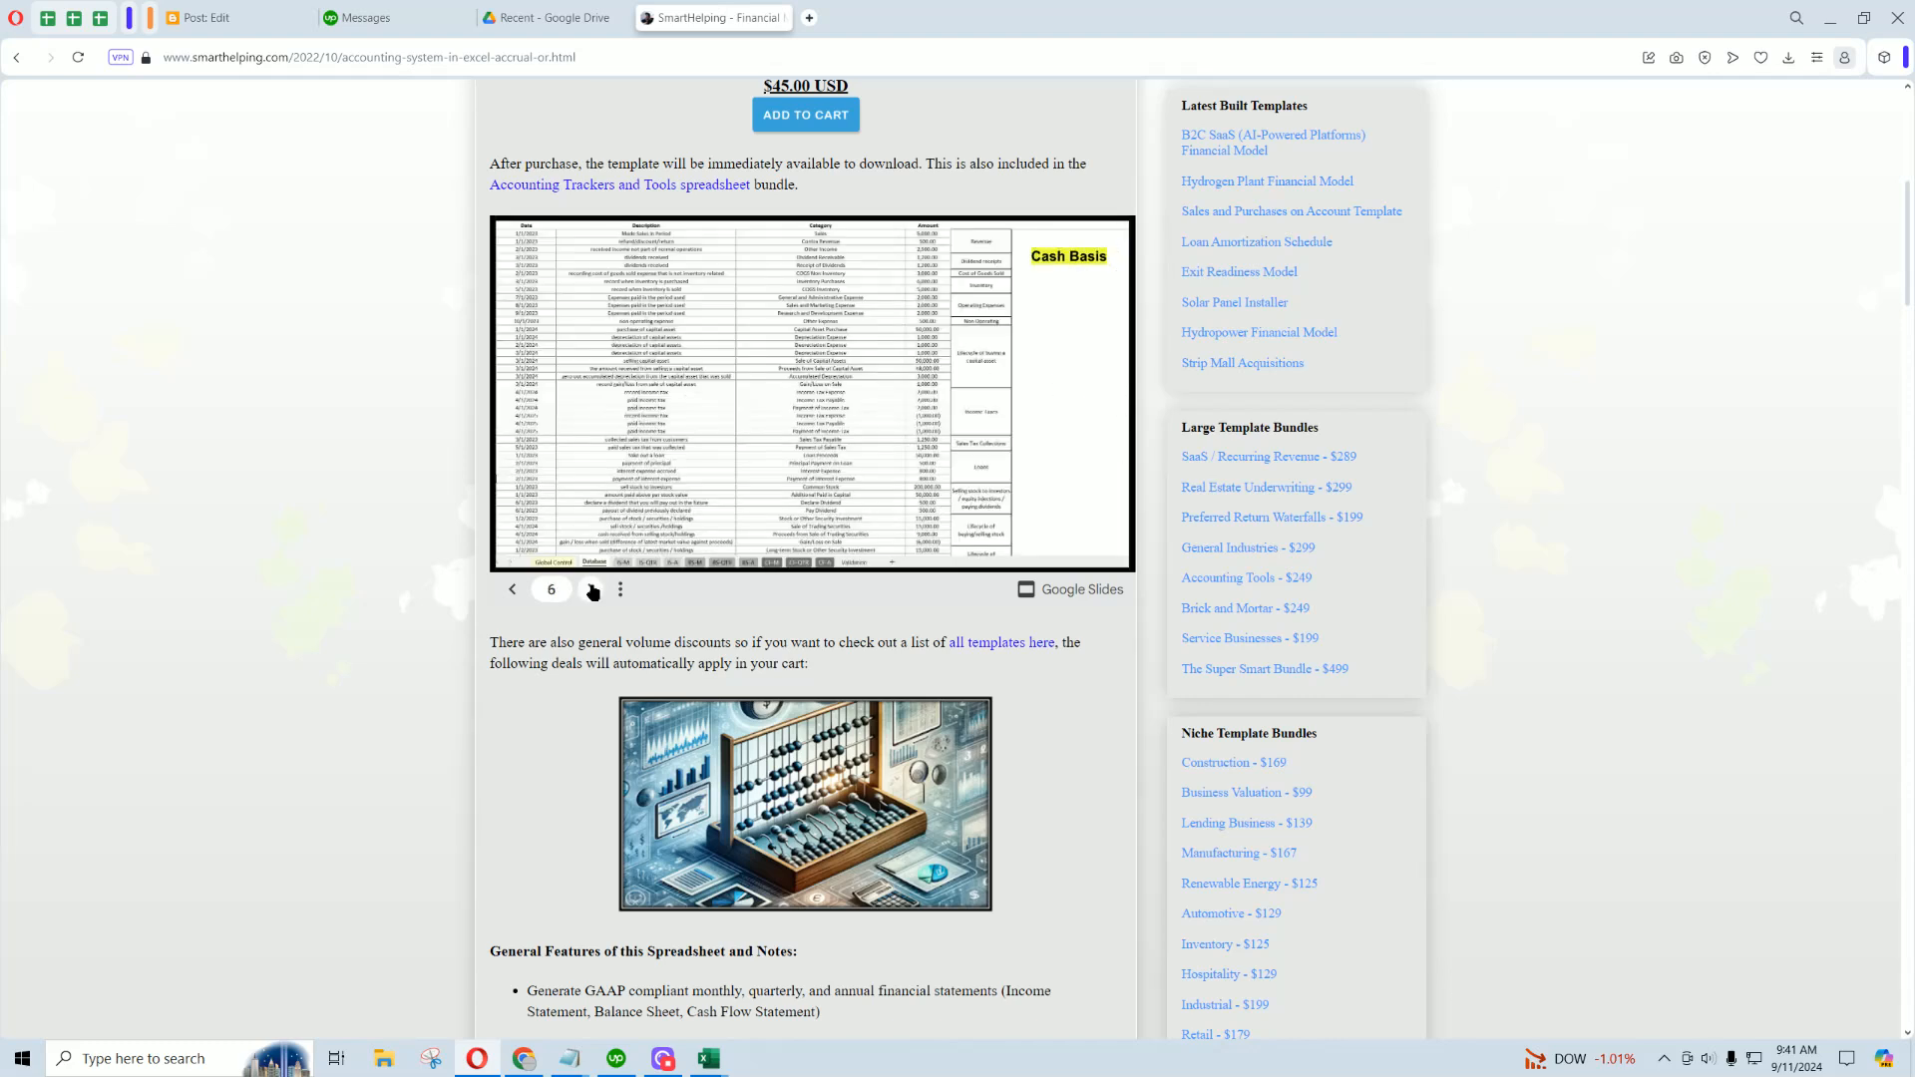
pyautogui.click(593, 591)
pyautogui.click(593, 591)
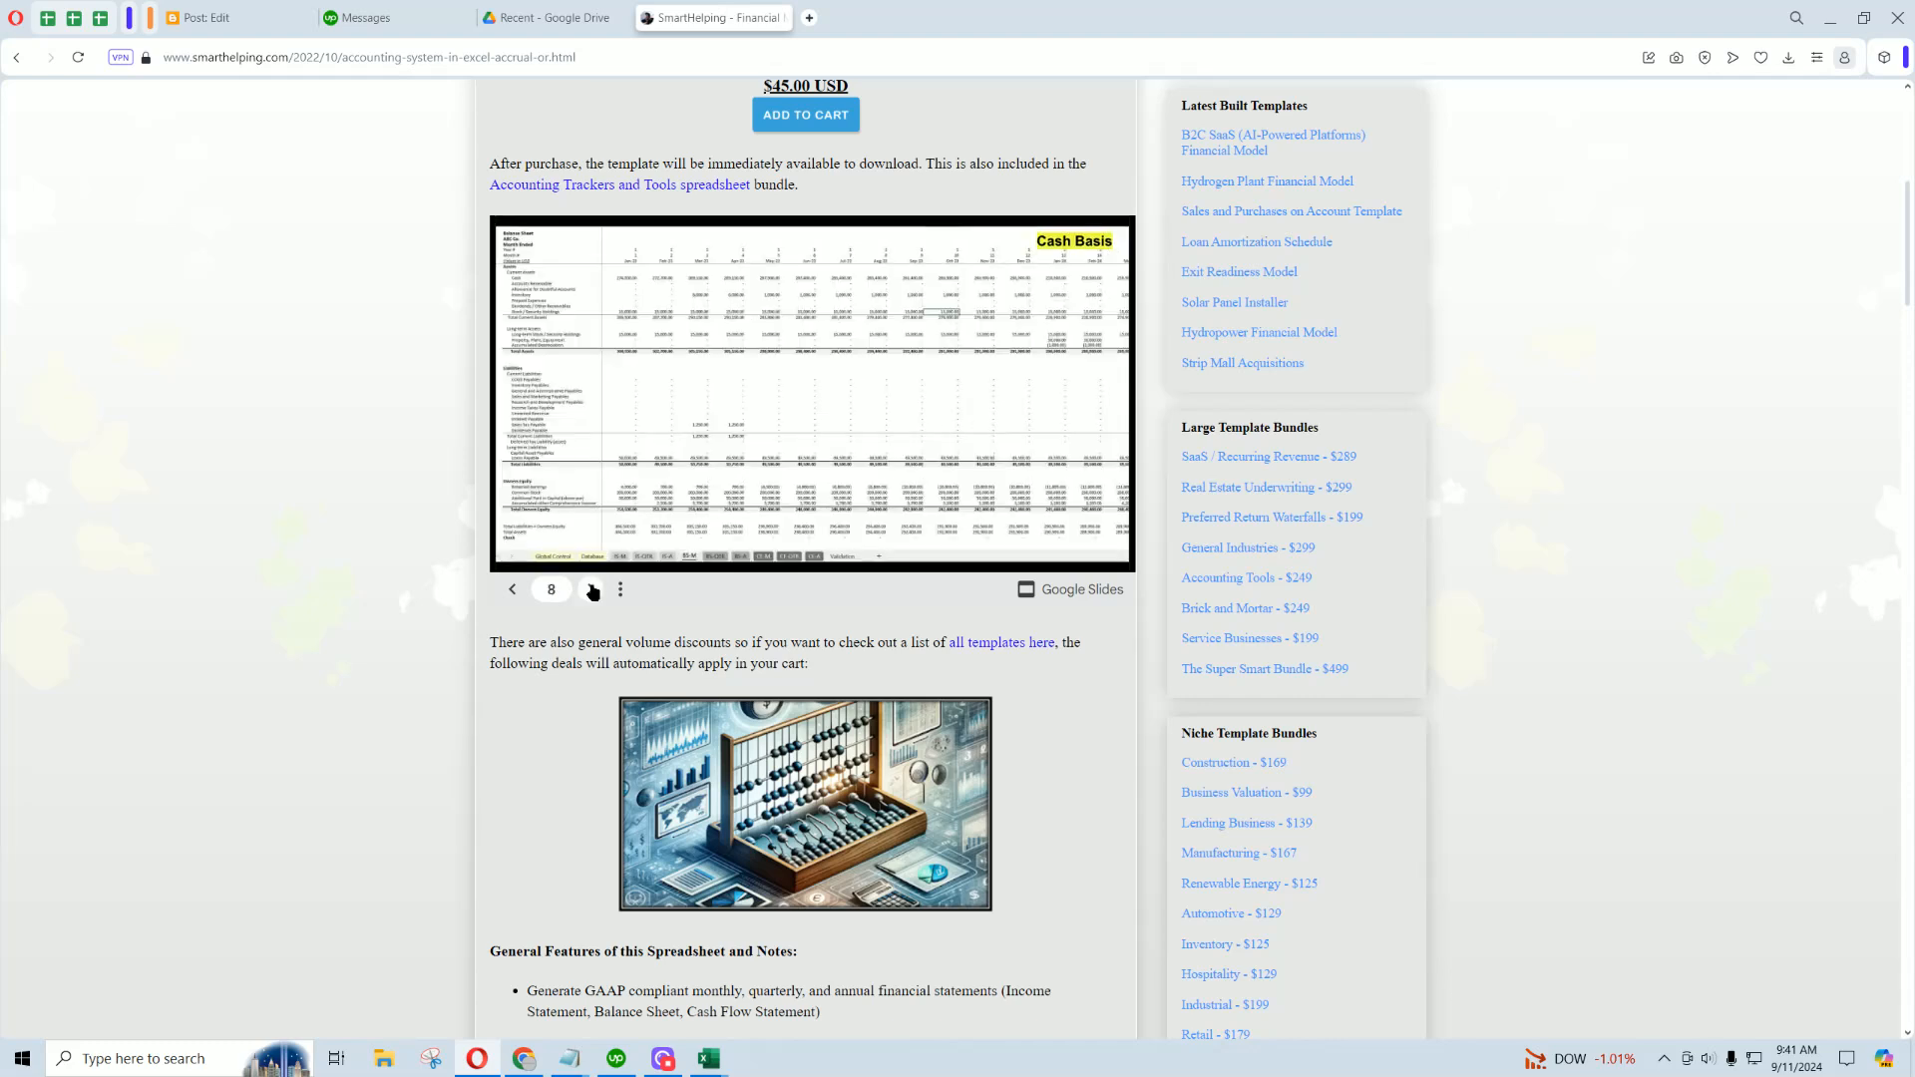
pyautogui.click(592, 590)
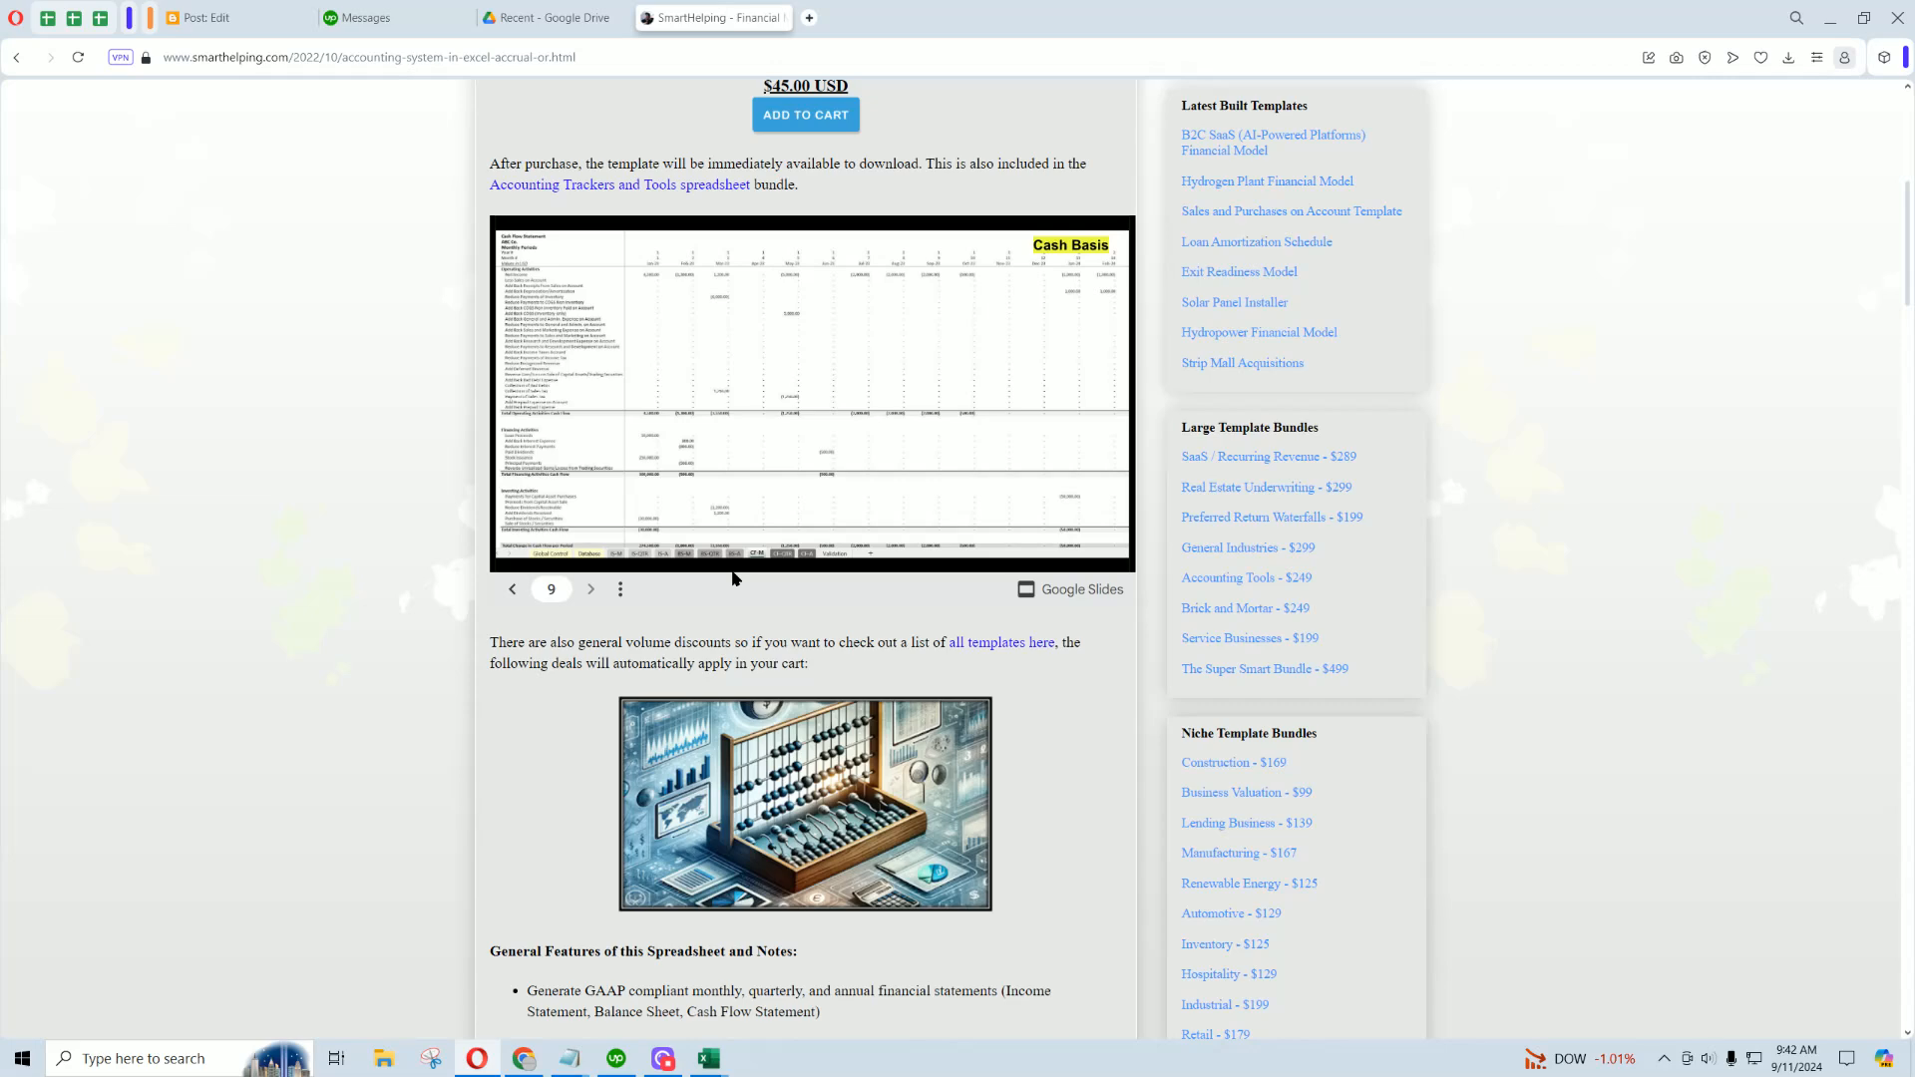
# Go back through the preview slides to the accrual-basis balance sheet, and return to the cash-basis transaction database on slide 6.
pyautogui.click(511, 592)
pyautogui.click(512, 591)
pyautogui.click(511, 591)
pyautogui.click(512, 592)
pyautogui.click(511, 591)
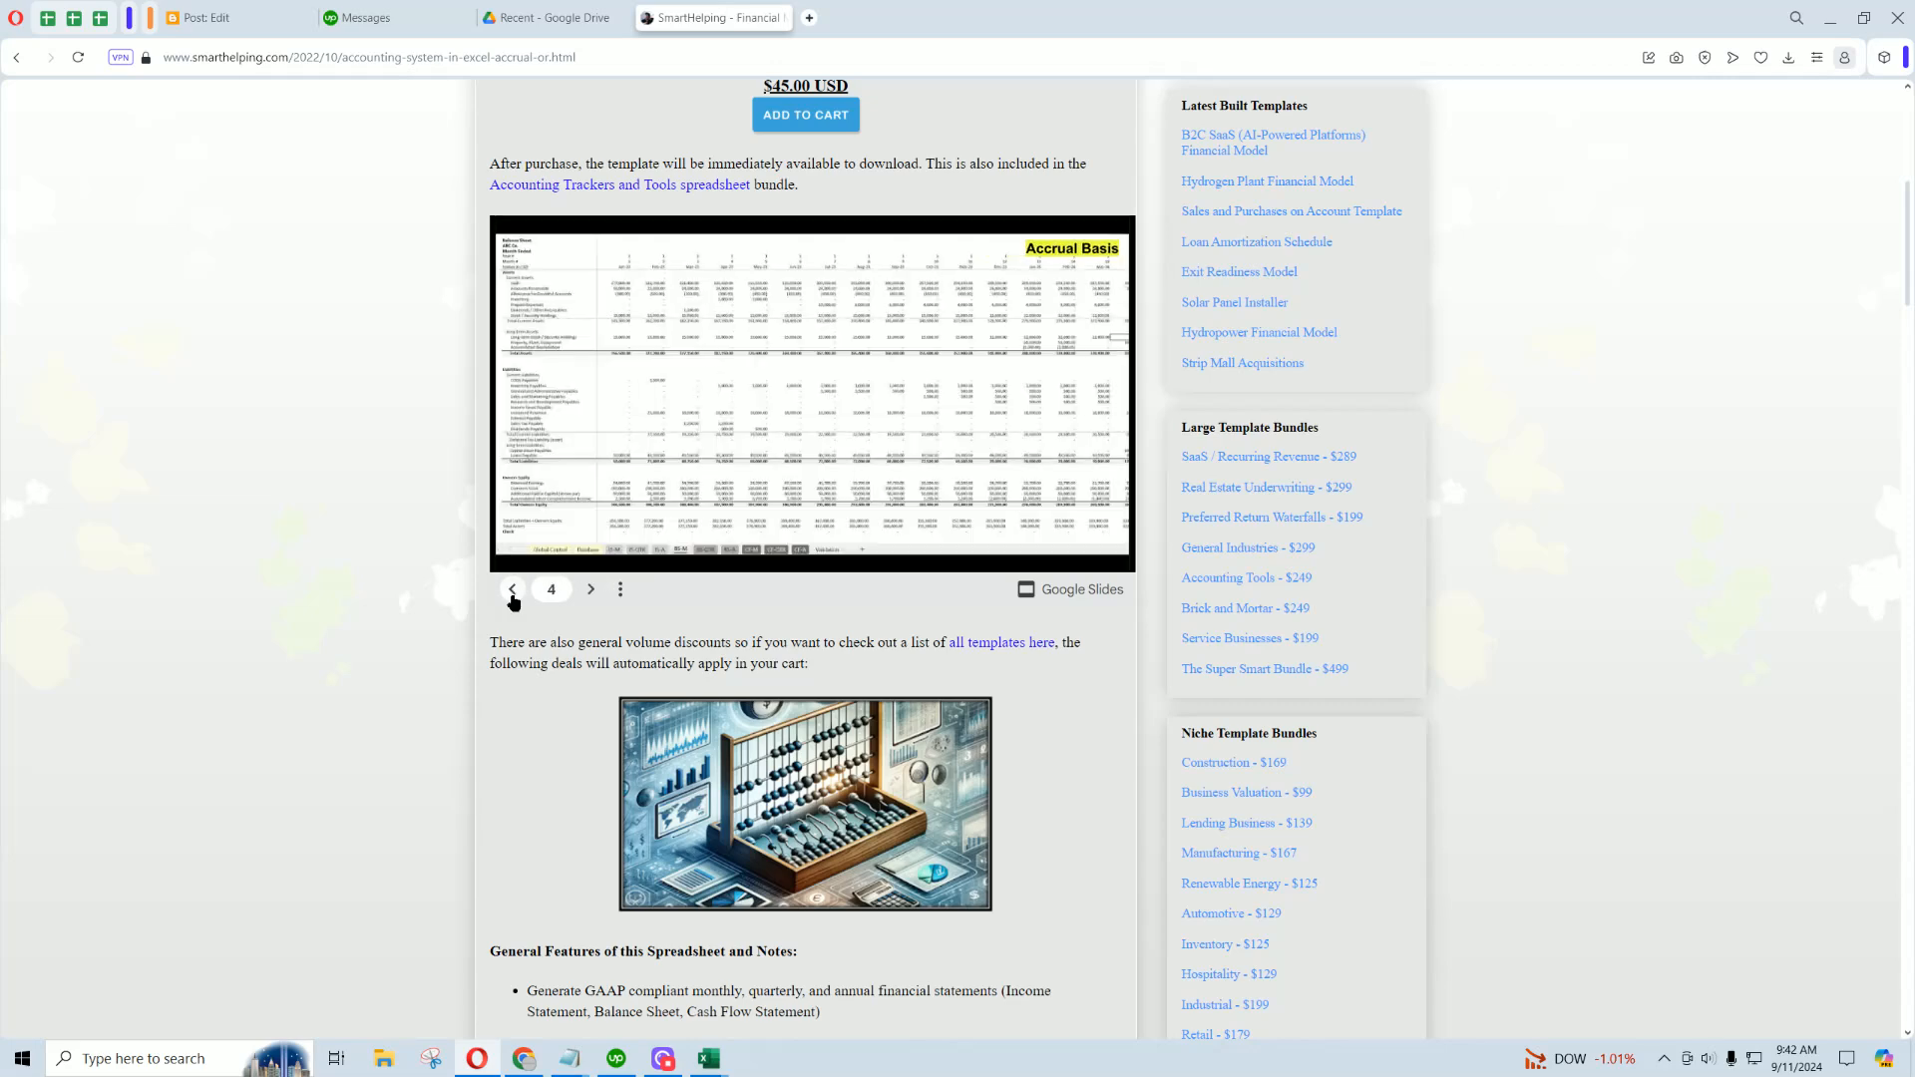
pyautogui.click(591, 590)
pyautogui.click(590, 590)
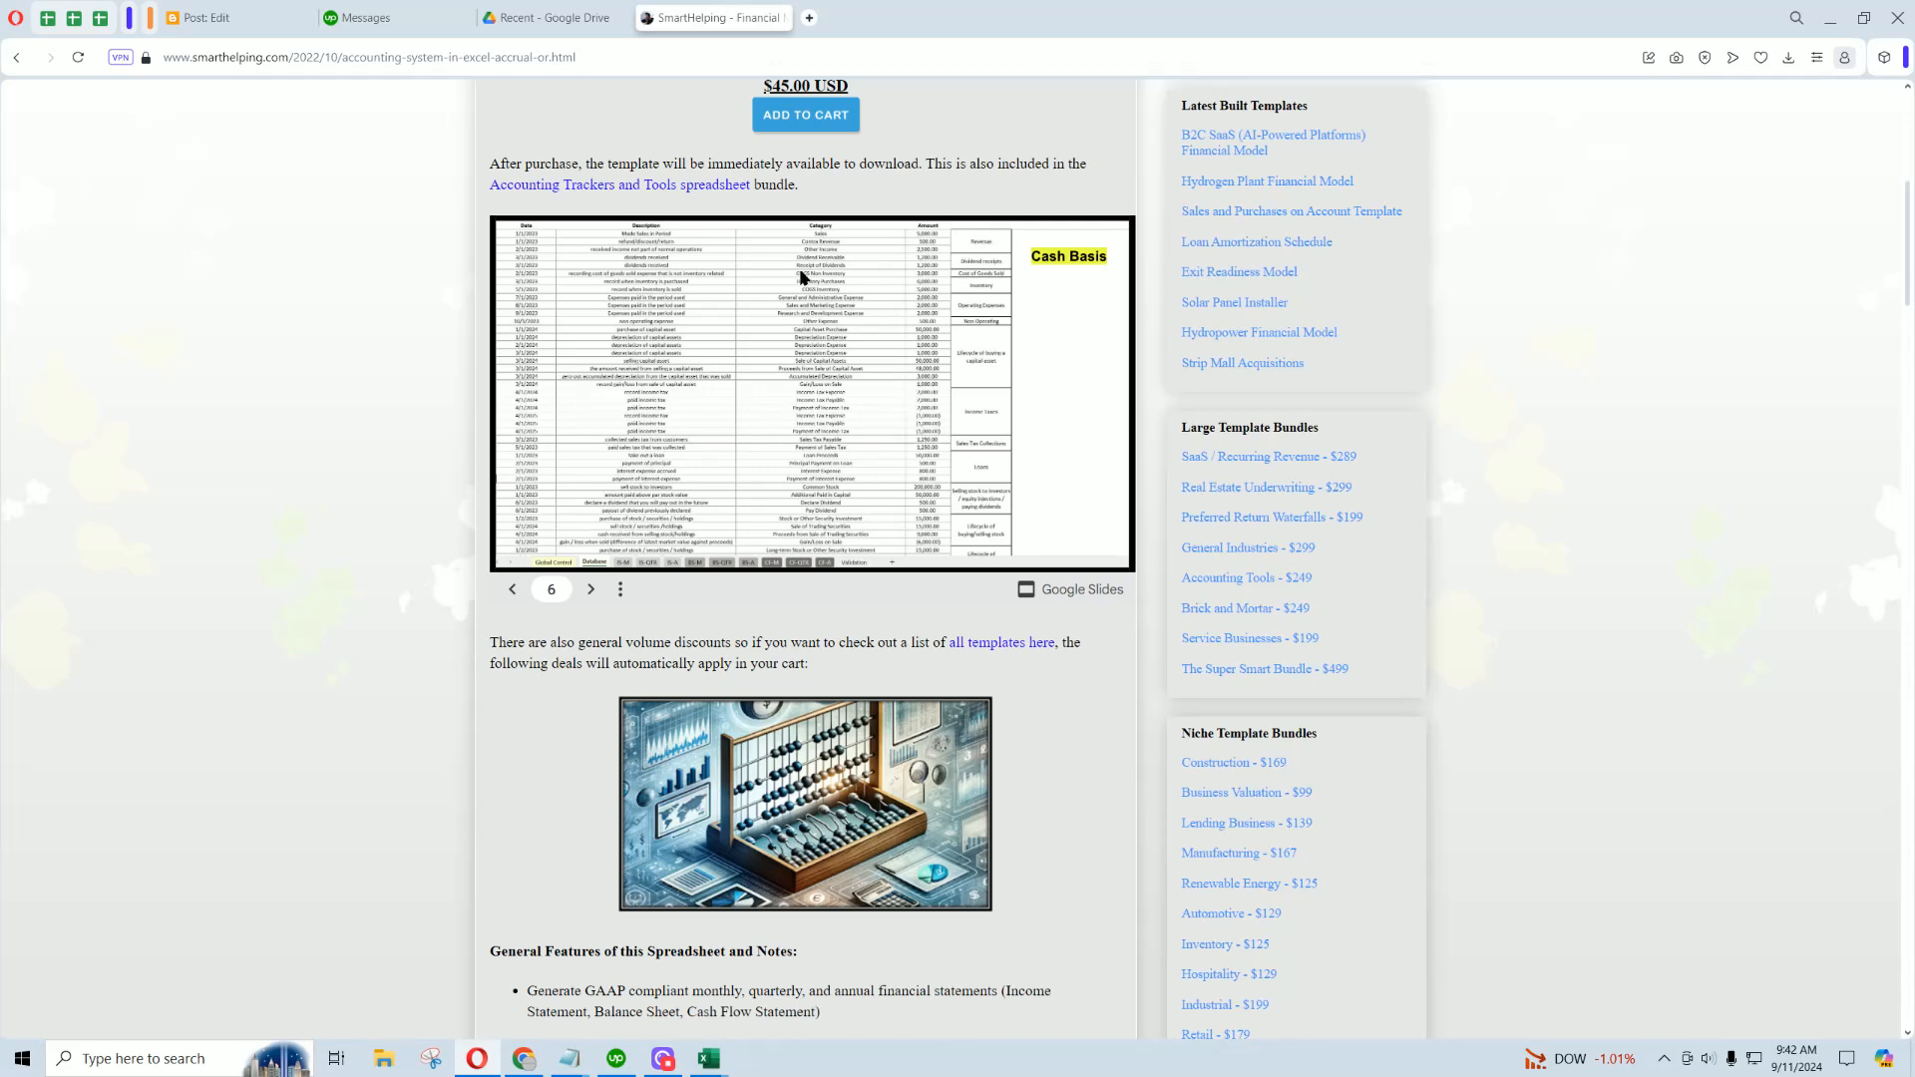
# View the cash-basis database slide in full screen, exit full screen, and return to the site's home page.
pyautogui.click(621, 589)
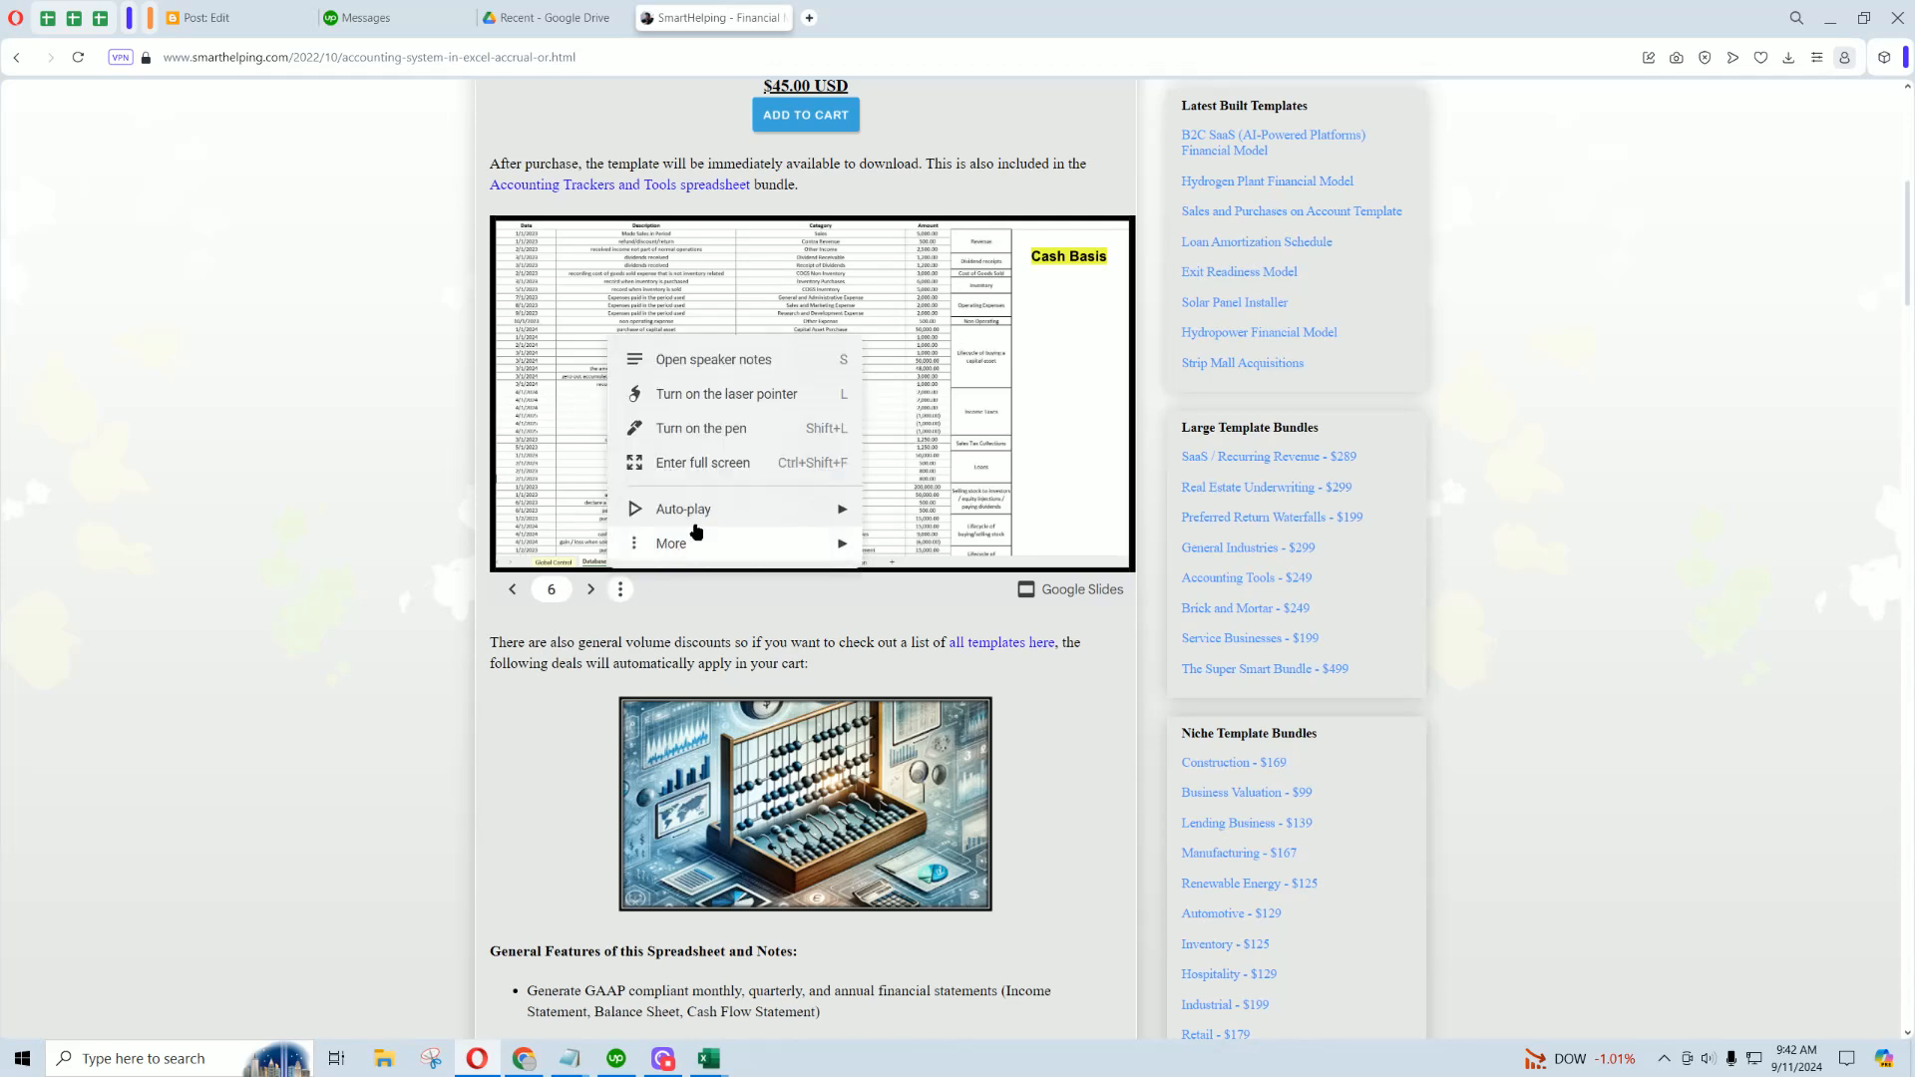
pyautogui.click(704, 459)
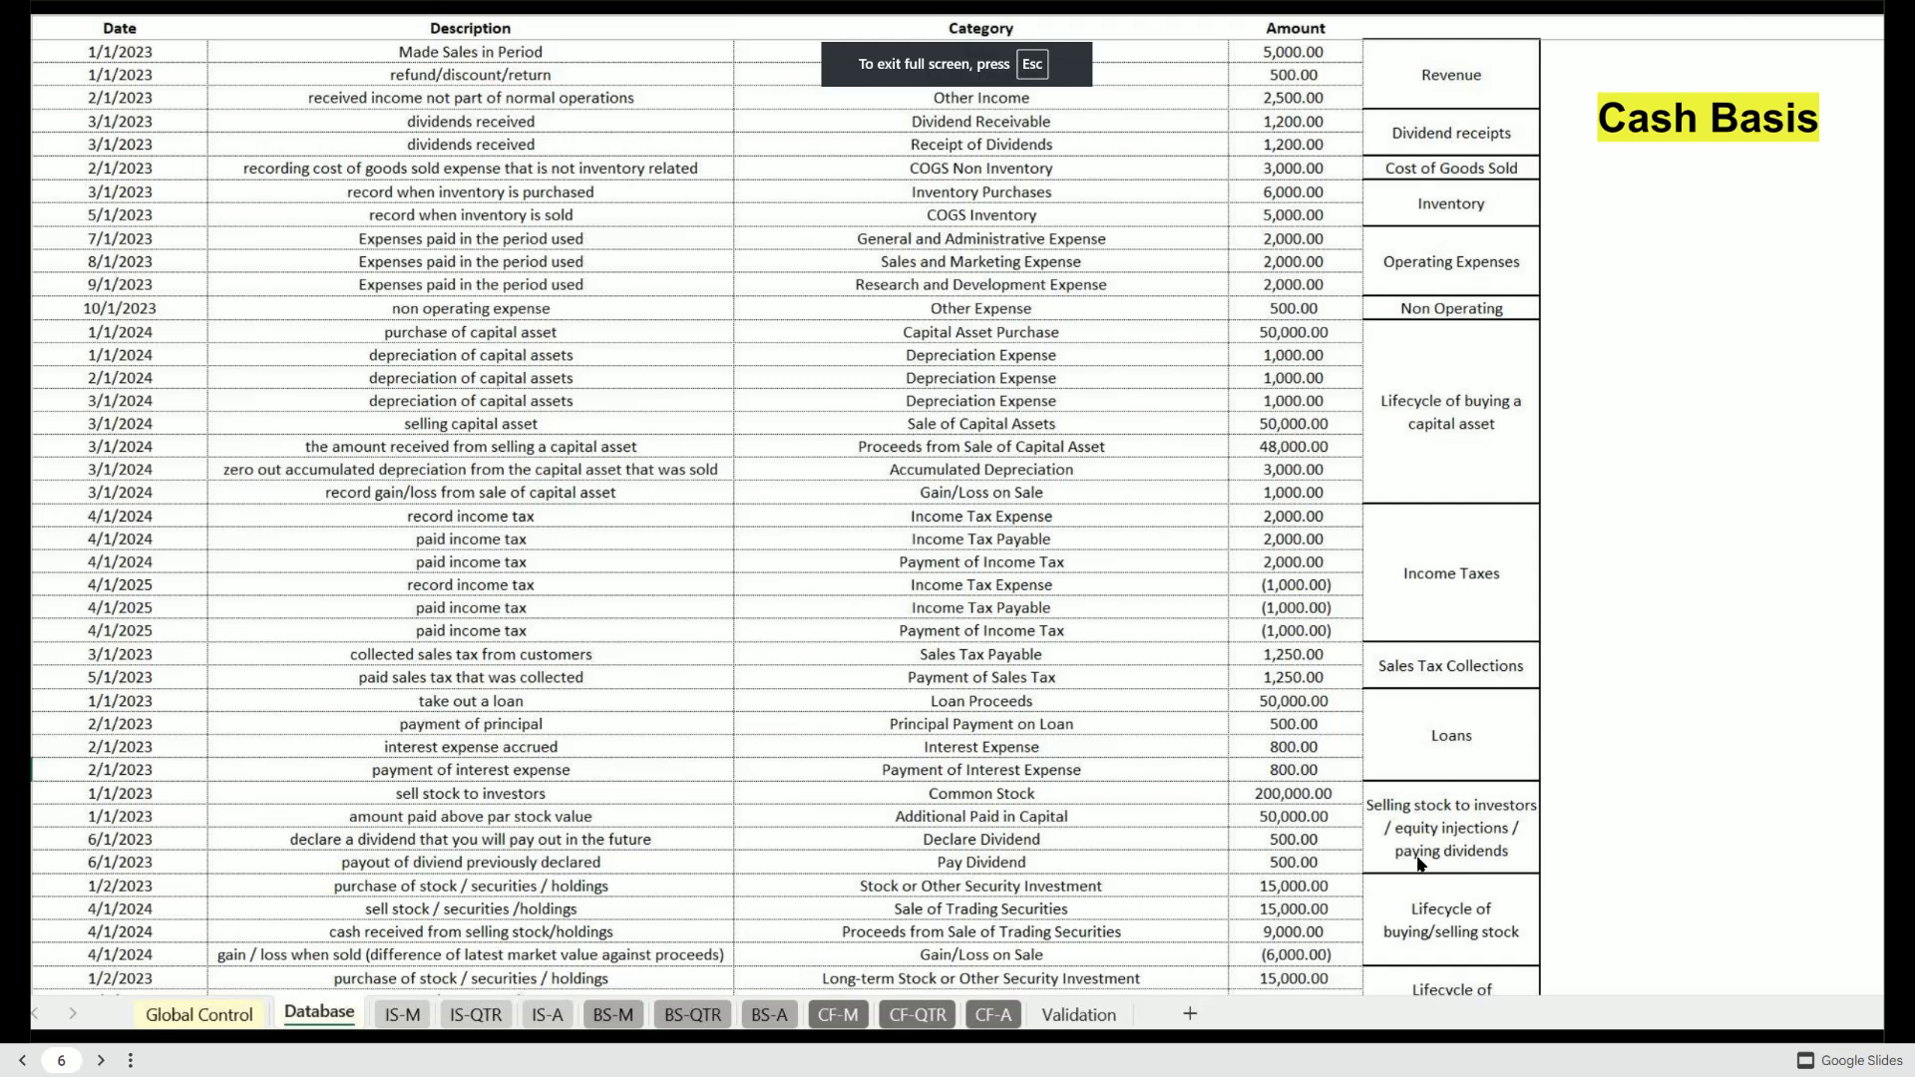
pyautogui.click(131, 1060)
pyautogui.click(205, 938)
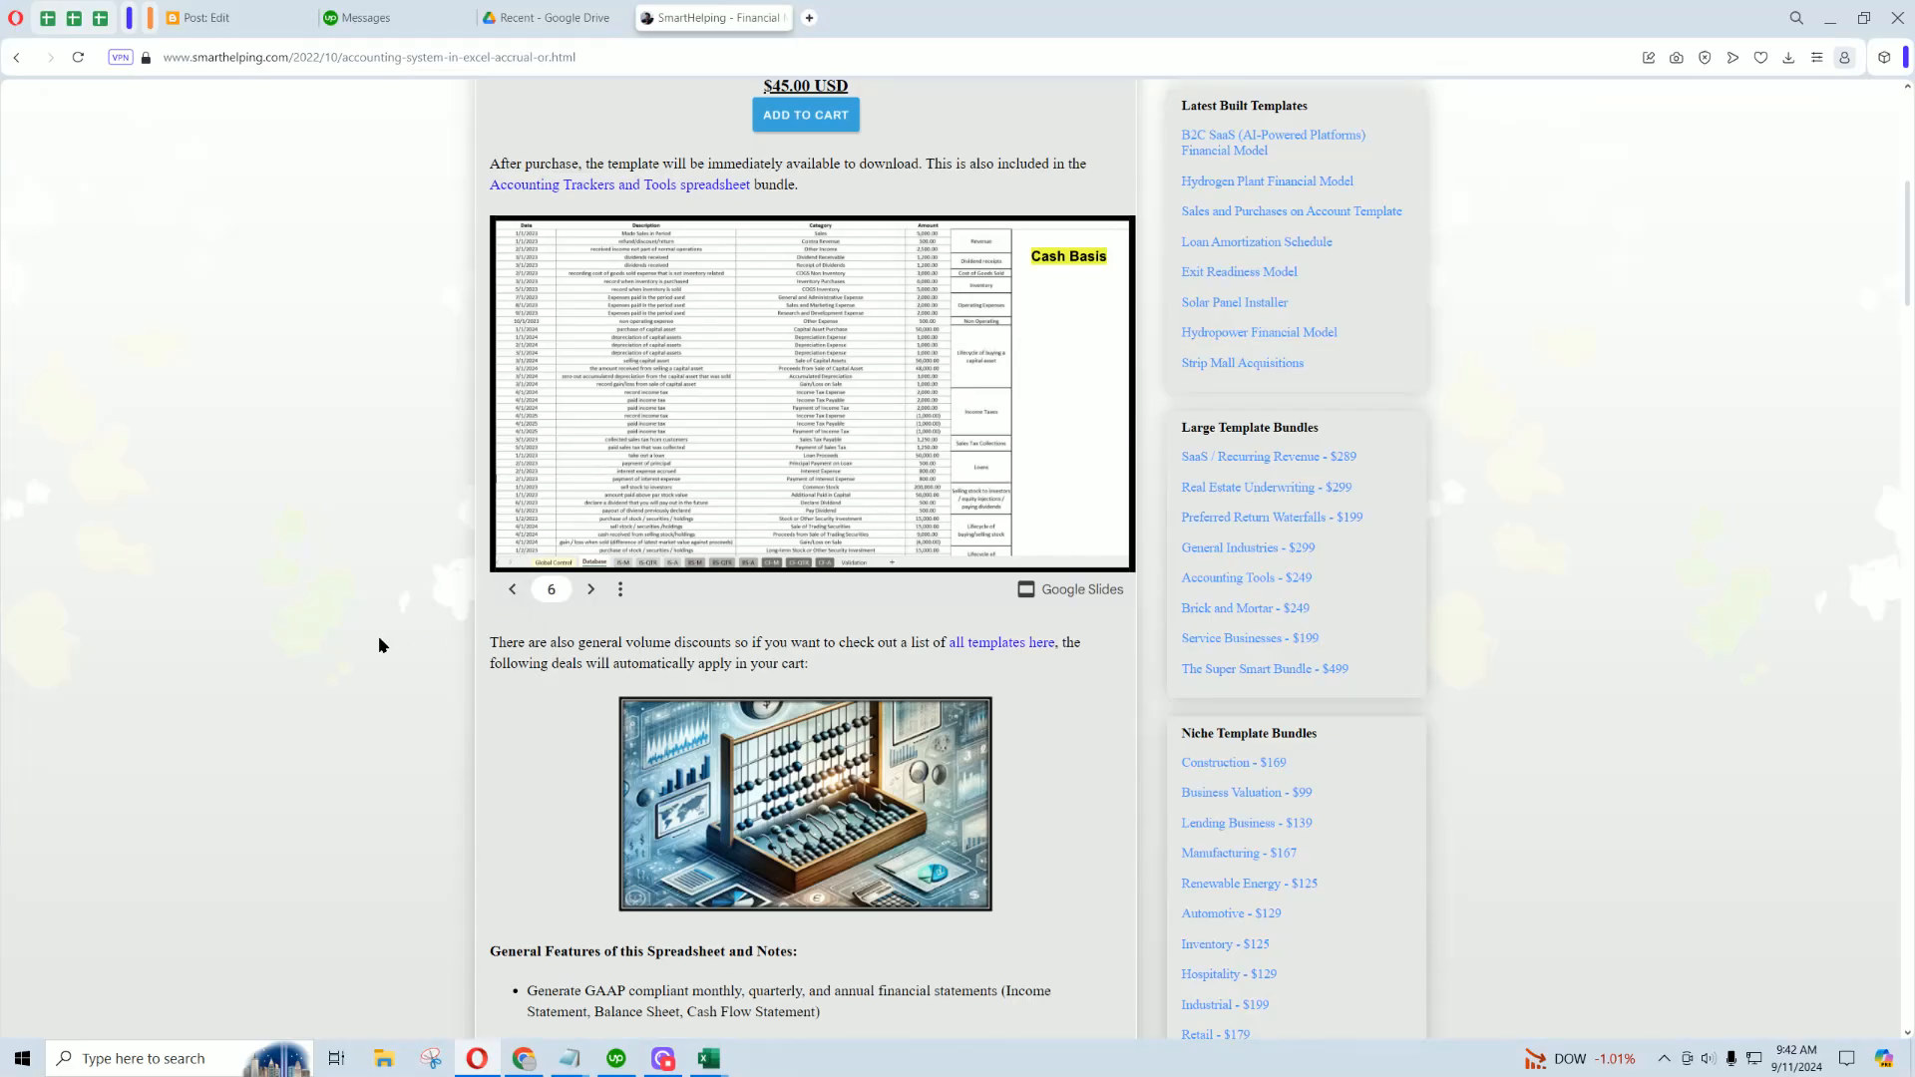
pyautogui.scroll(7, 399, 545)
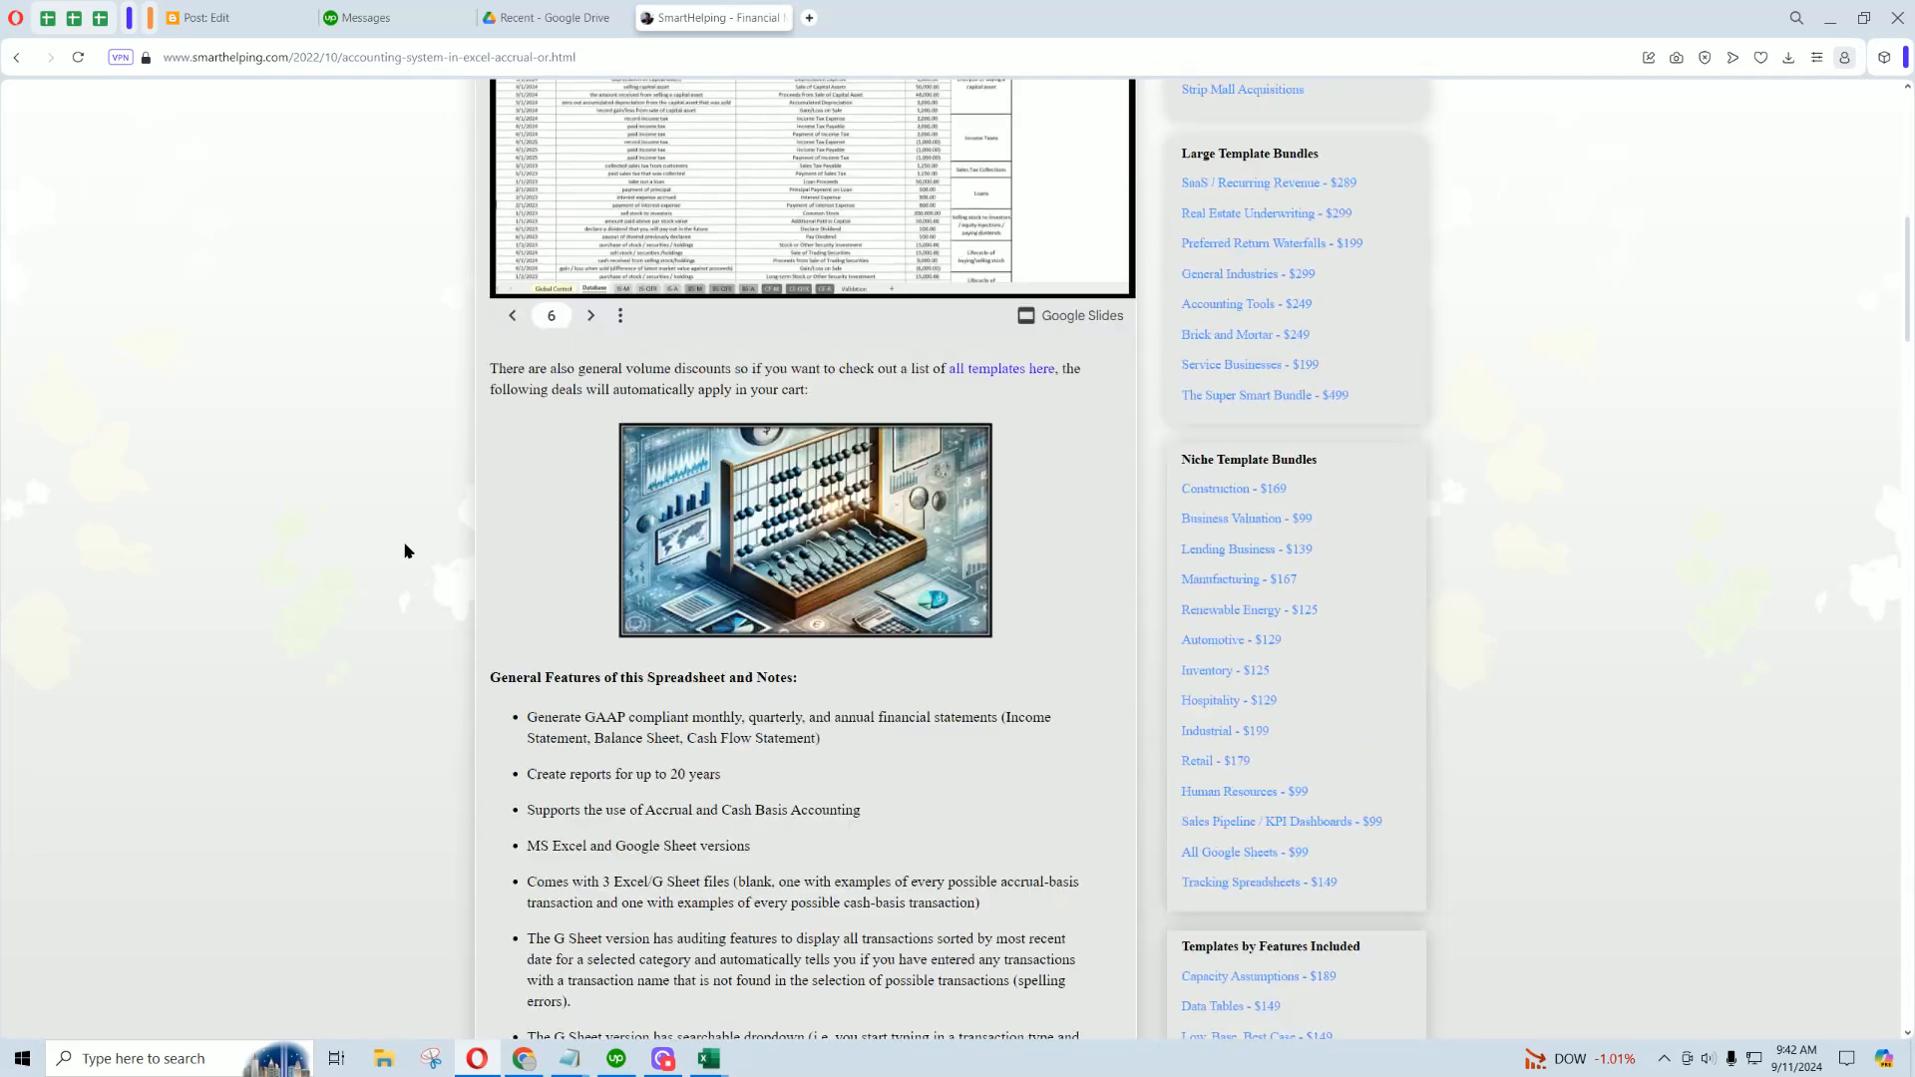
pyautogui.click(509, 214)
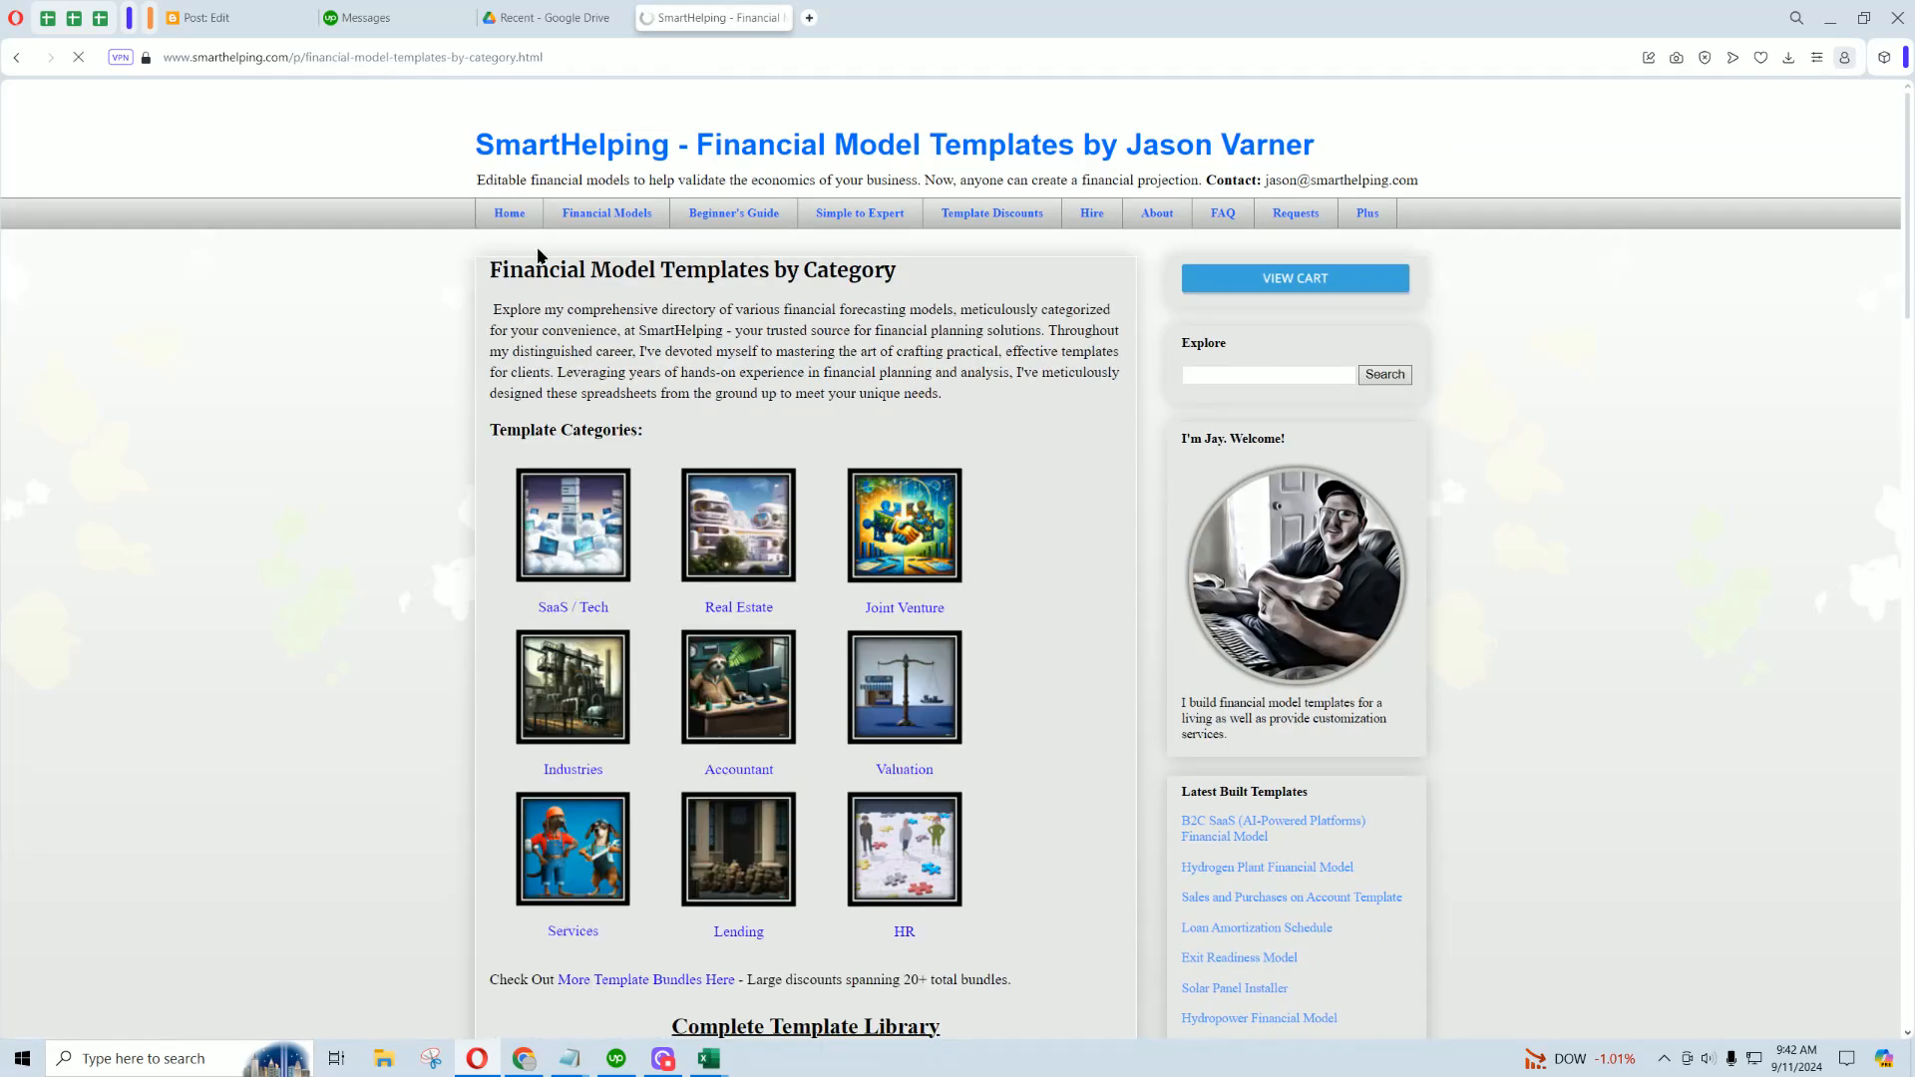